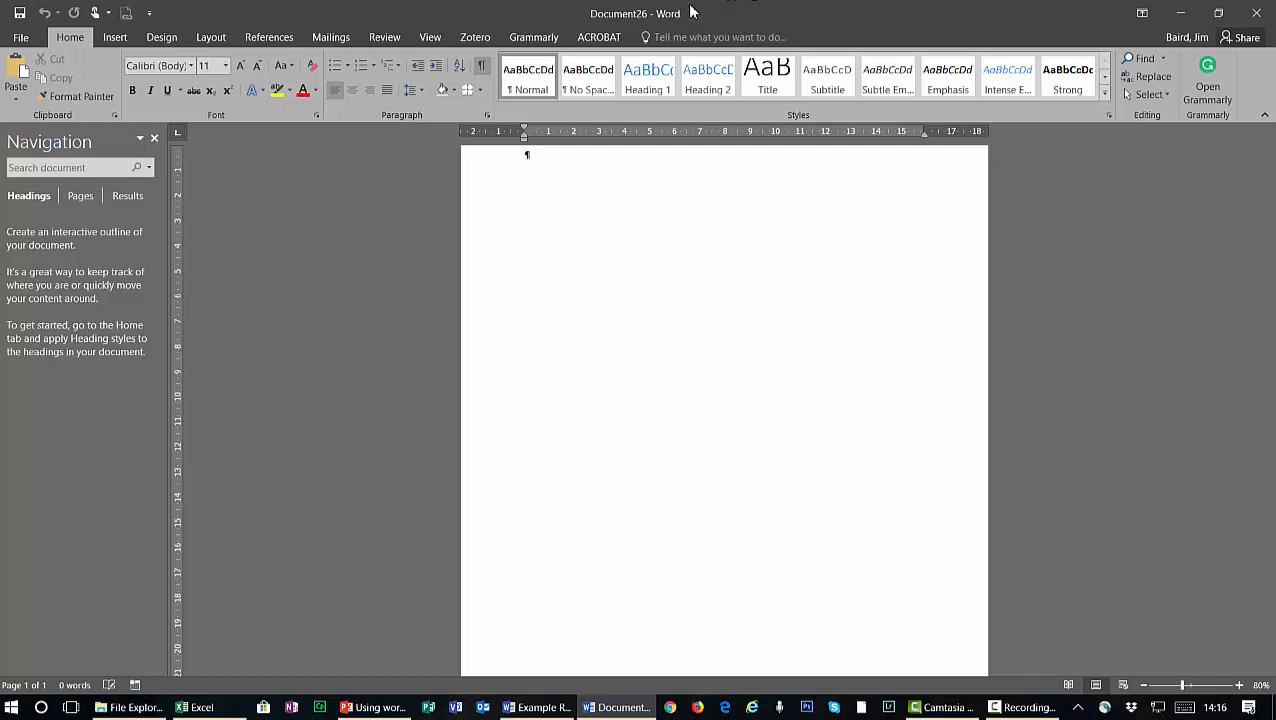
Look over the Grammarly add-in's checking tools and settings commands
{"action": "left_click", "coordinate": [1208, 80]}
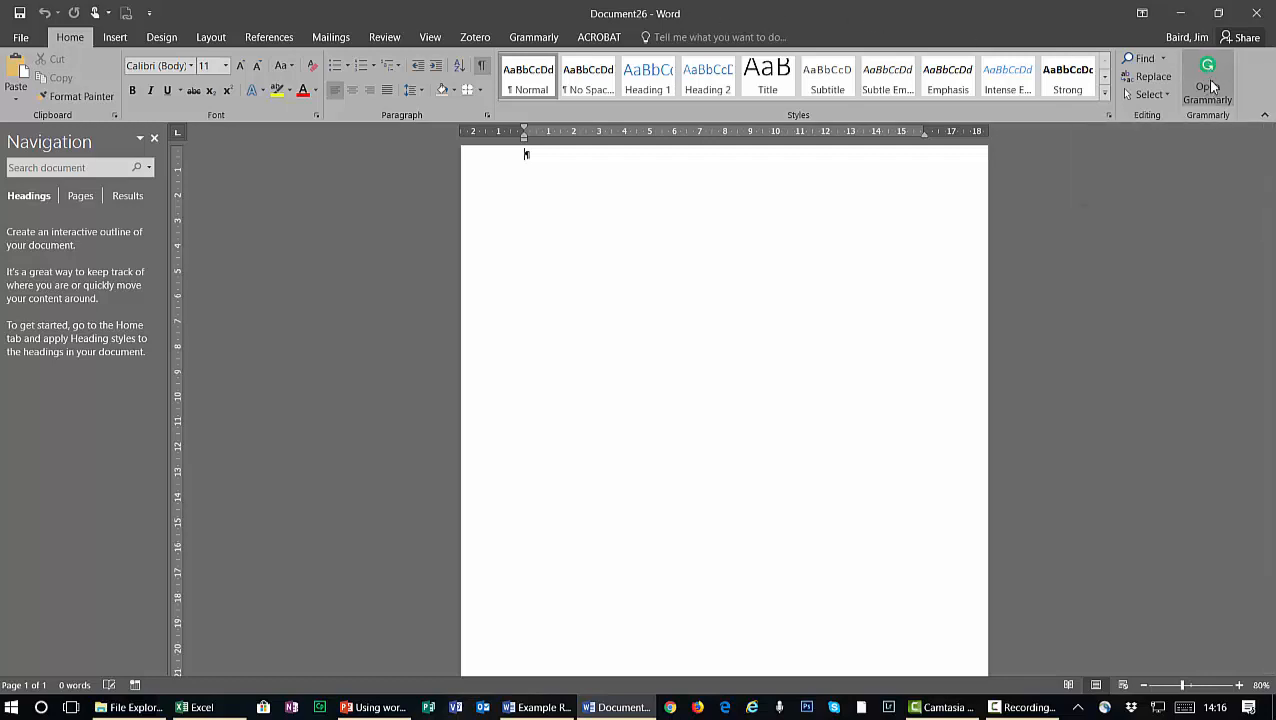
{"action": "left_click", "coordinate": [541, 40]}
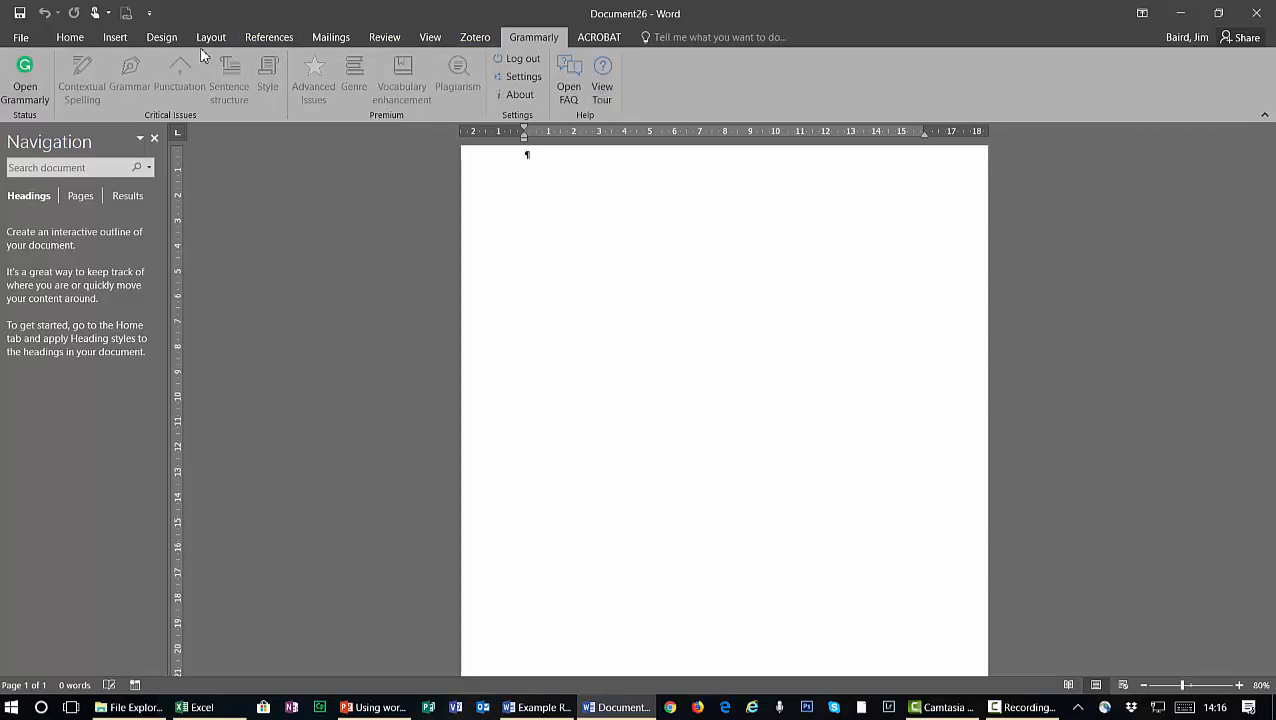
{"action": "left_click", "coordinate": [72, 40]}
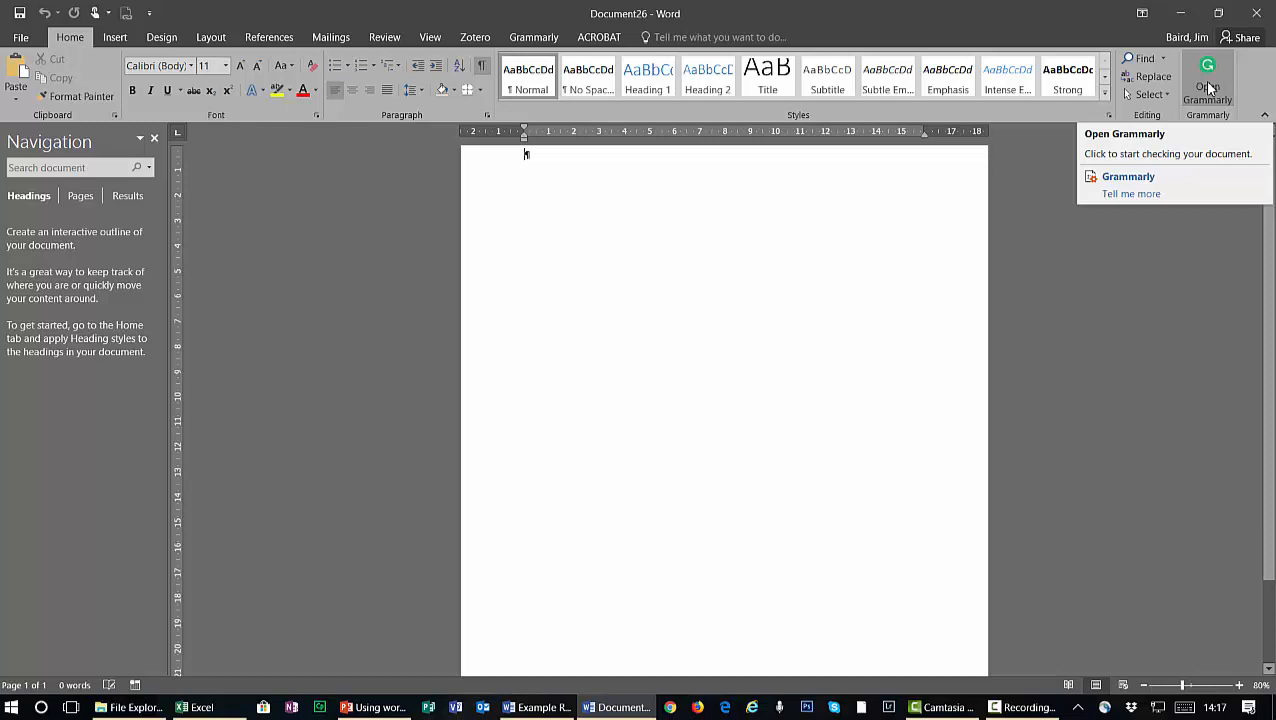
View the details of the Grammarly entry among the installed add-ins in the Word options, and close without changes
{"action": "left_click", "coordinate": [22, 39]}
{"action": "left_click", "coordinate": [40, 413]}
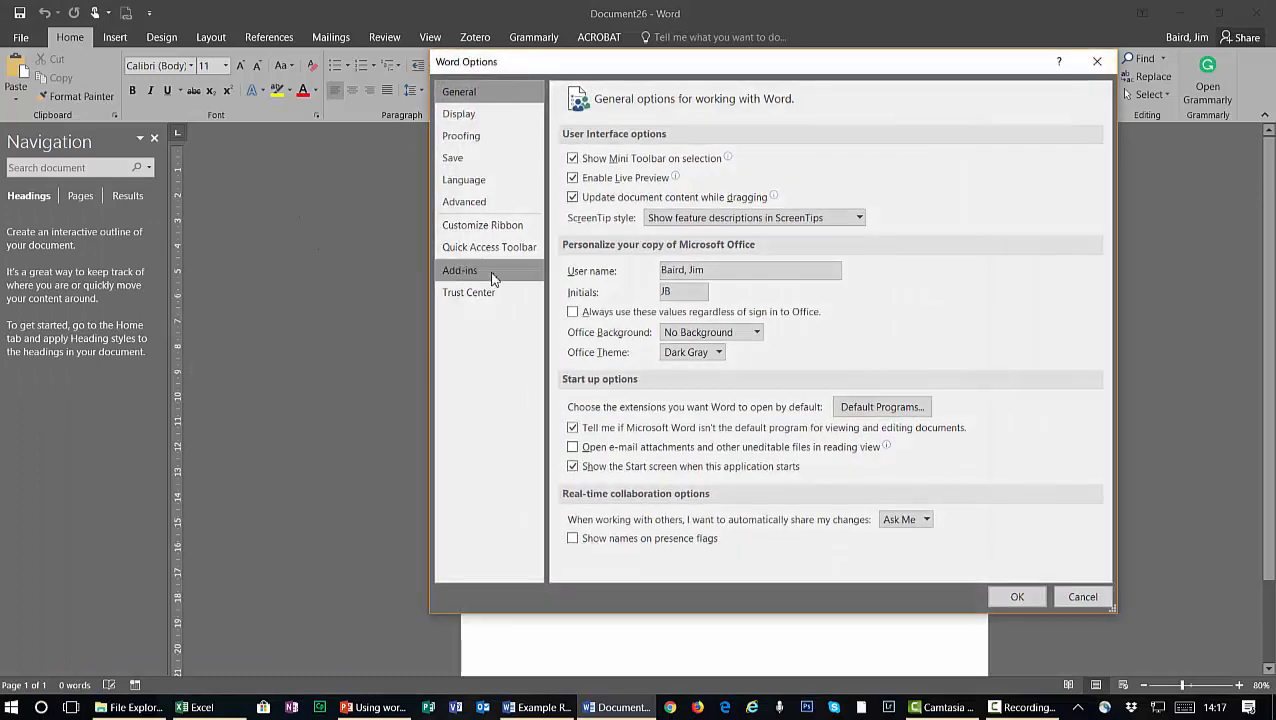
{"action": "left_click", "coordinate": [477, 274]}
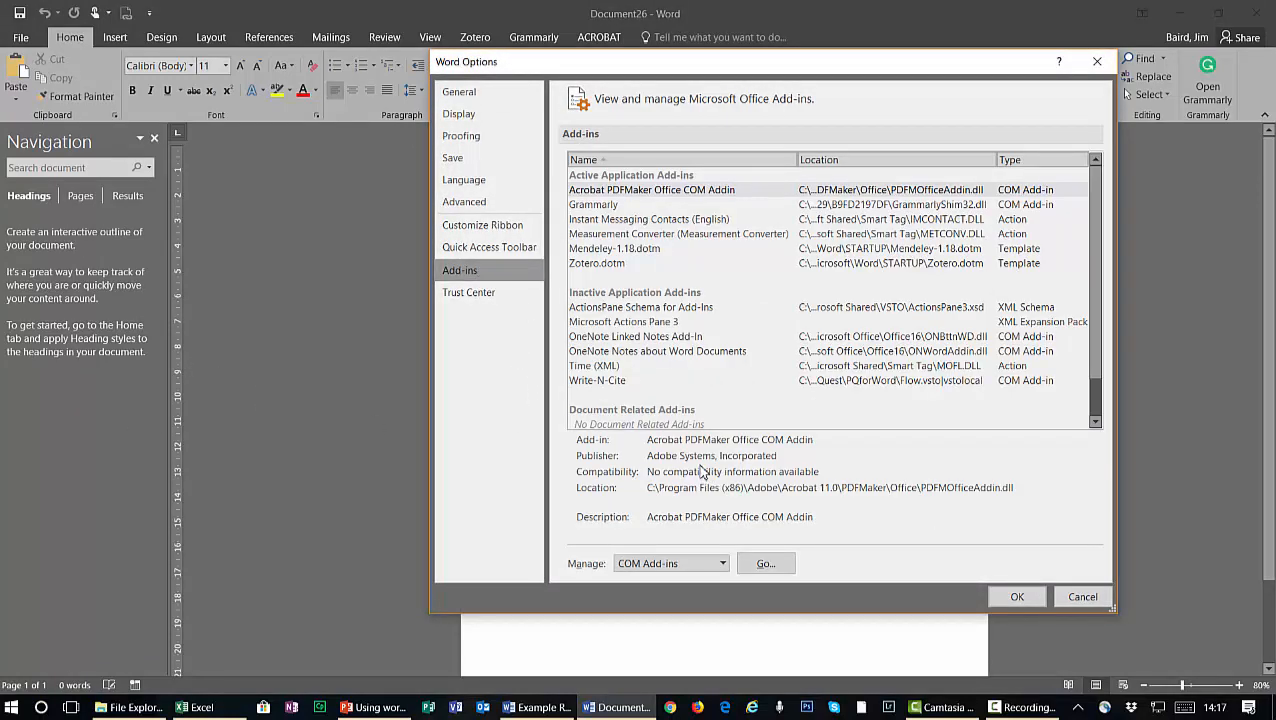
{"action": "left_click", "coordinate": [594, 206]}
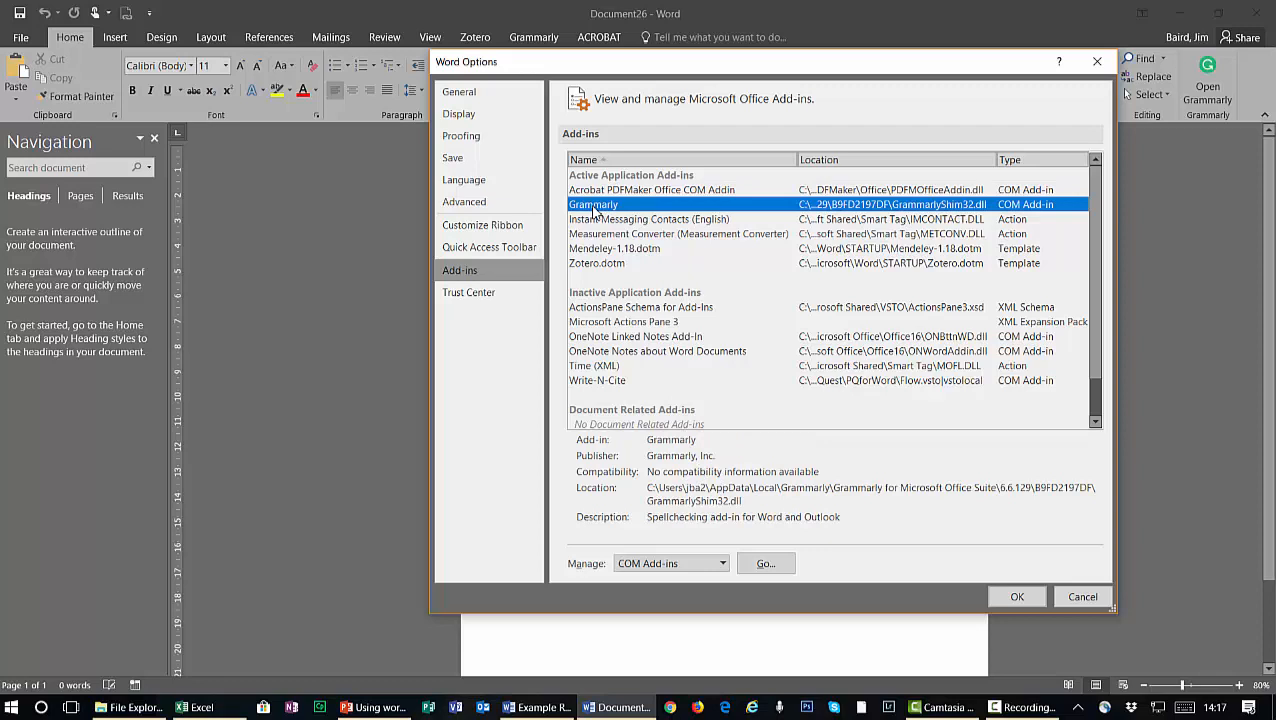
{"action": "left_click", "coordinate": [1085, 598]}
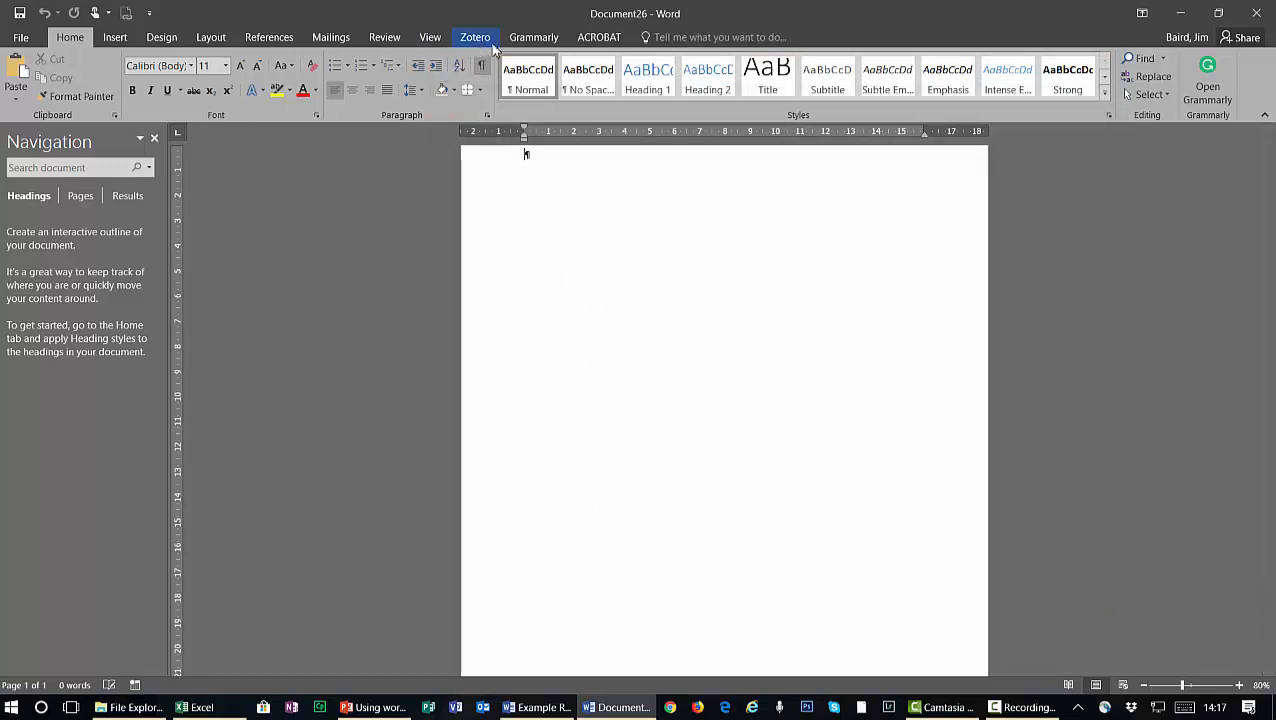
Look over the Mendeley and Zotero citation and bibliography commands added by the reference manager add-ins
{"action": "left_click", "coordinate": [273, 44]}
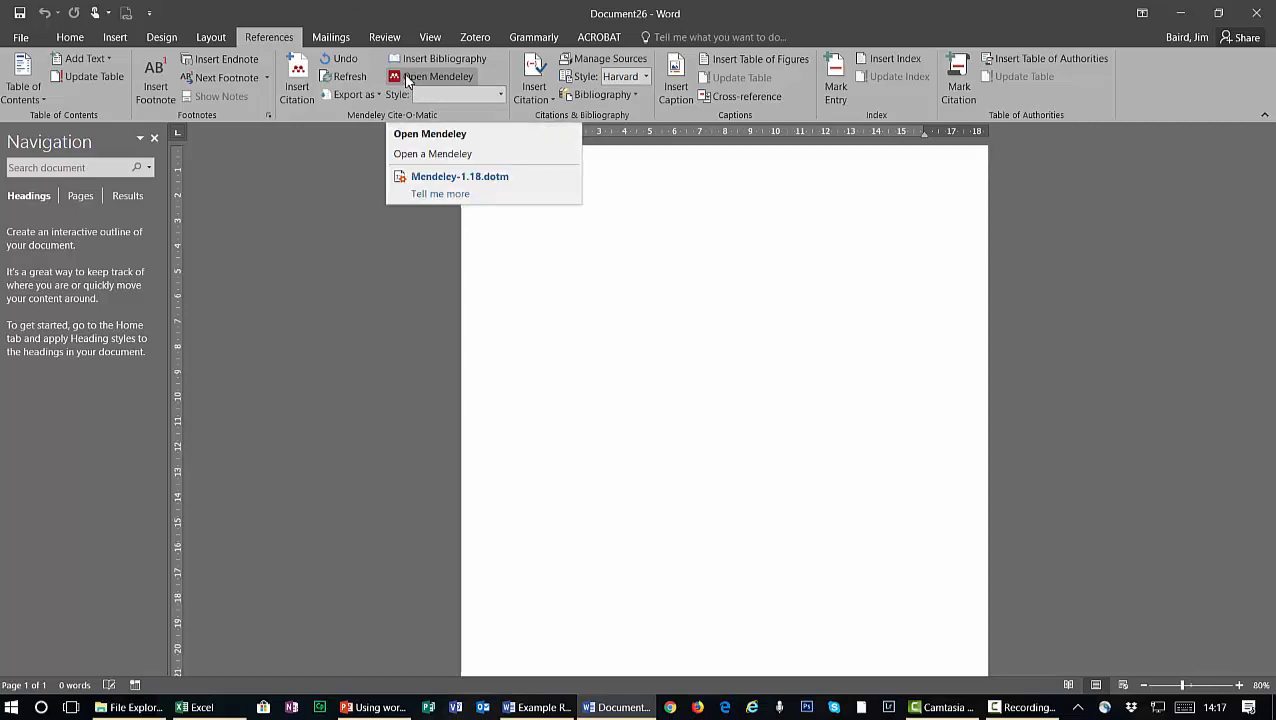
{"action": "left_click", "coordinate": [462, 80]}
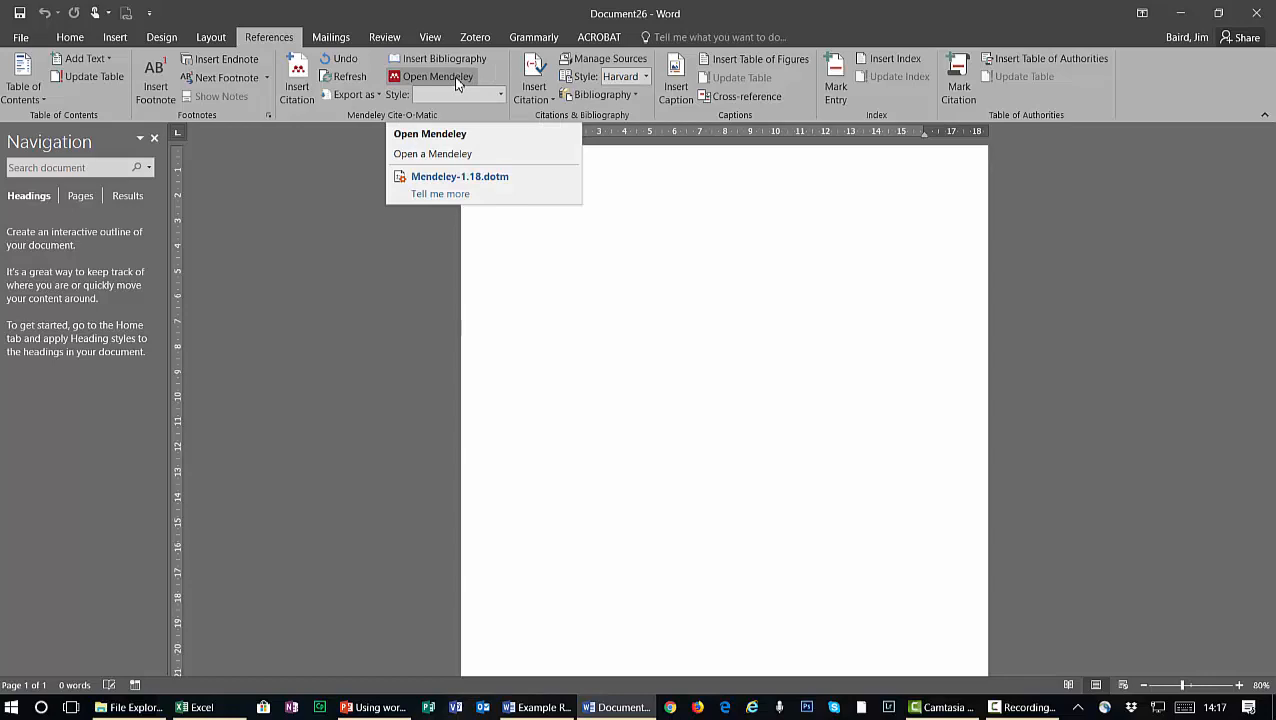
{"action": "left_click", "coordinate": [473, 38]}
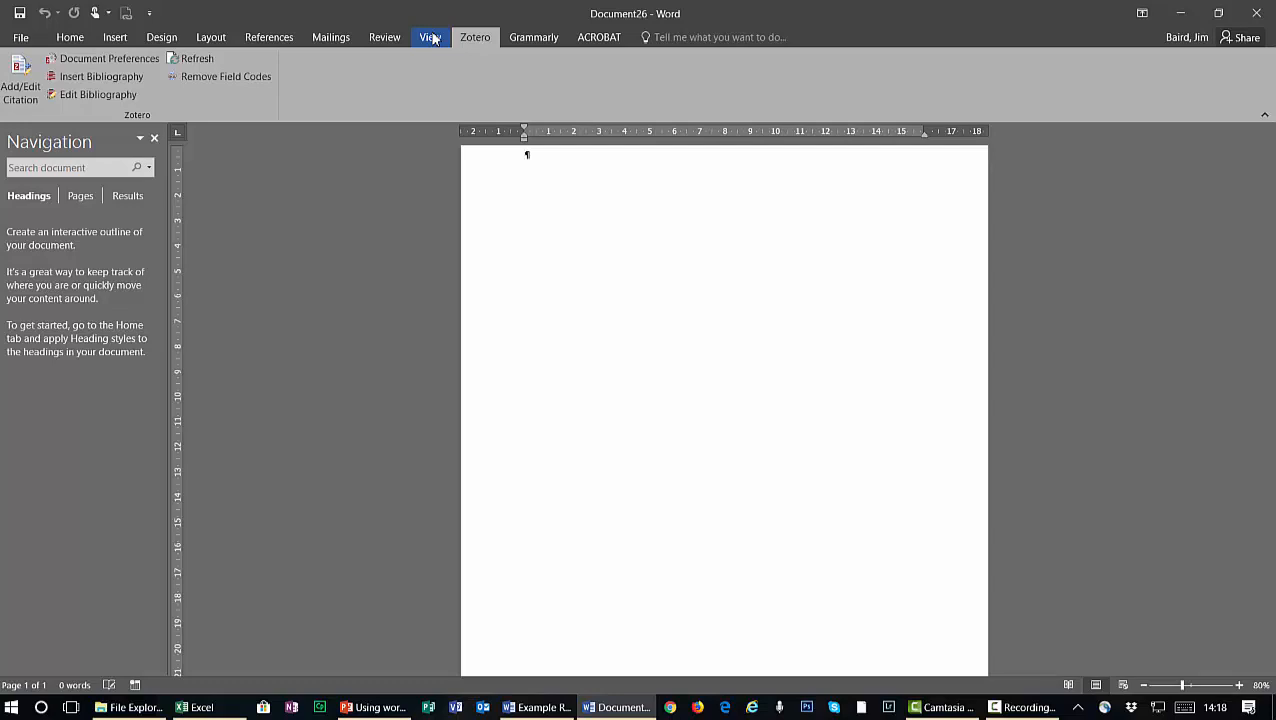
{"action": "left_click", "coordinate": [258, 40]}
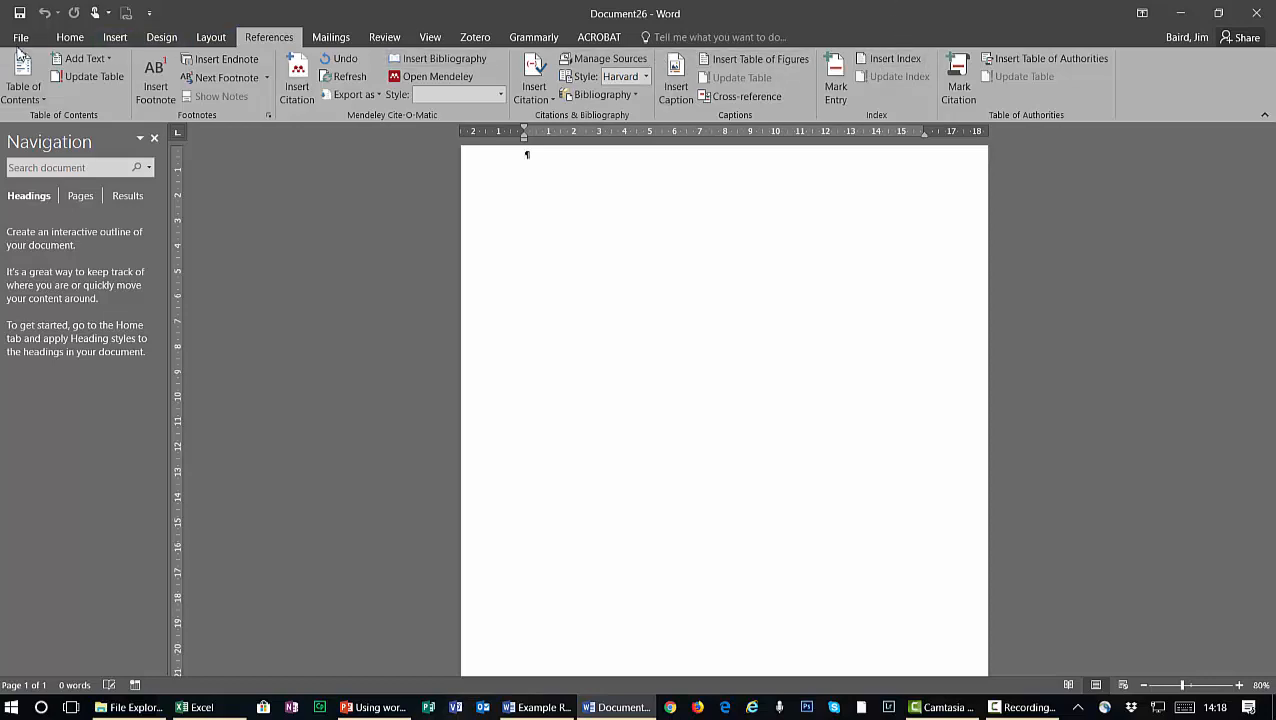
{"action": "left_click", "coordinate": [69, 40]}
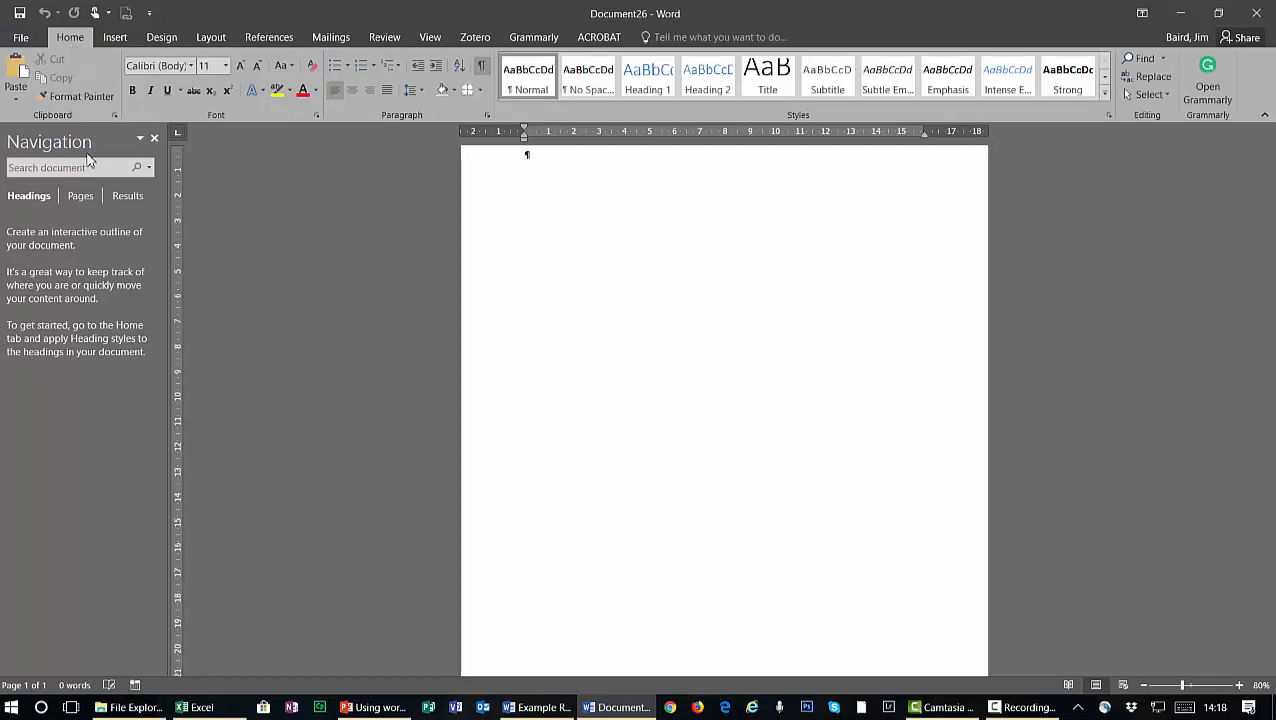
Hide the Navigation pane and show it again
{"action": "left_click", "coordinate": [440, 37]}
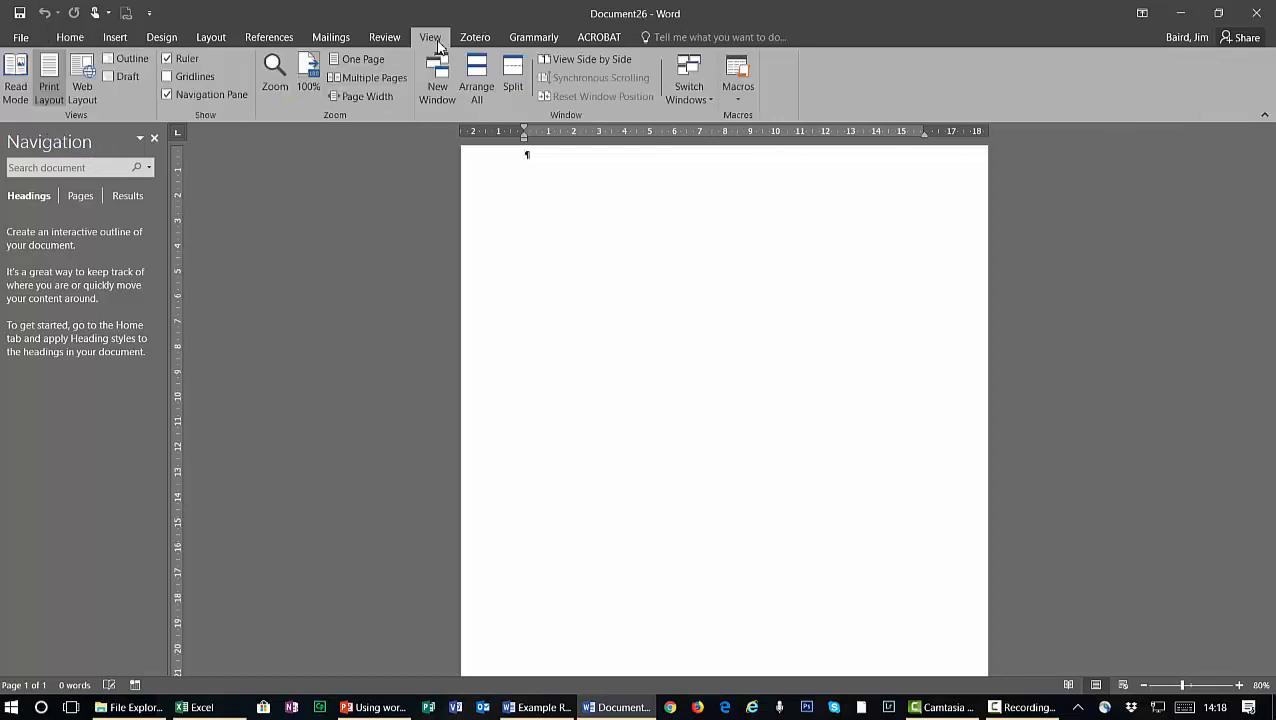
{"action": "left_click", "coordinate": [167, 95]}
{"action": "left_click", "coordinate": [167, 95]}
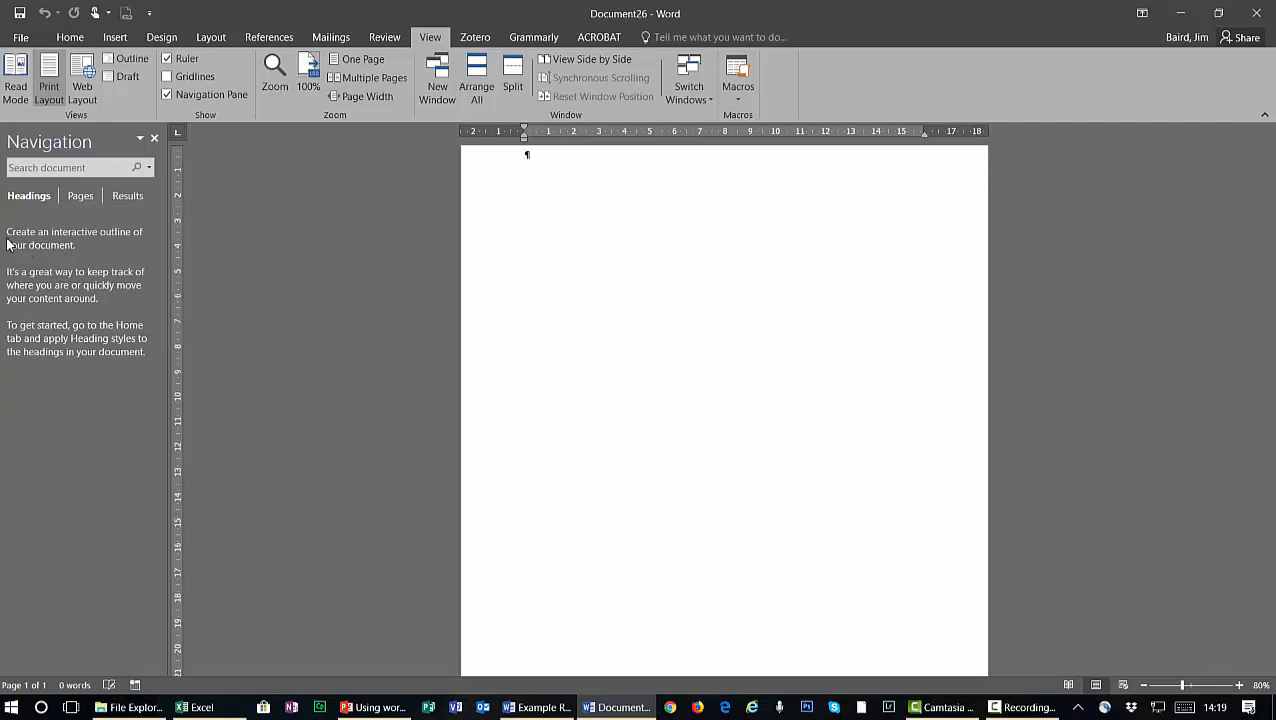
Enter the line "So if I was to type so,ething in here" in the blank document, followed by six empty paragraphs
{"action": "left_click", "coordinate": [74, 40]}
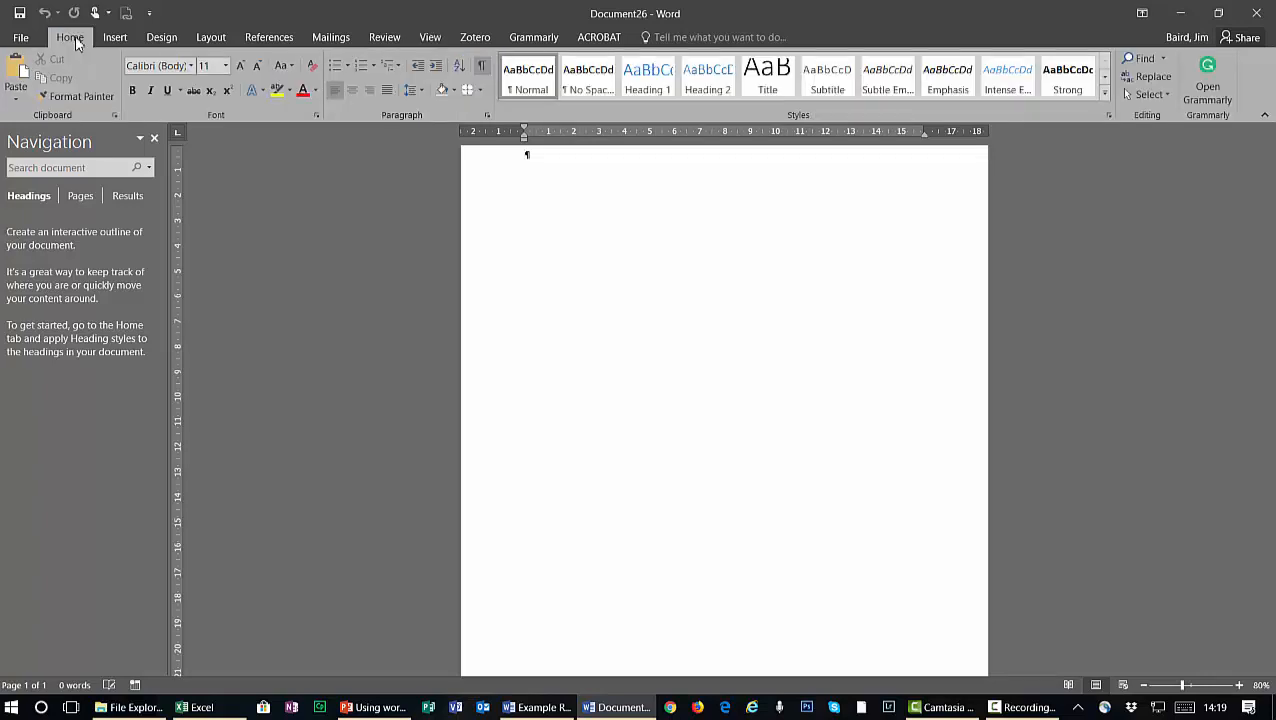
{"action": "left_click", "coordinate": [482, 66]}
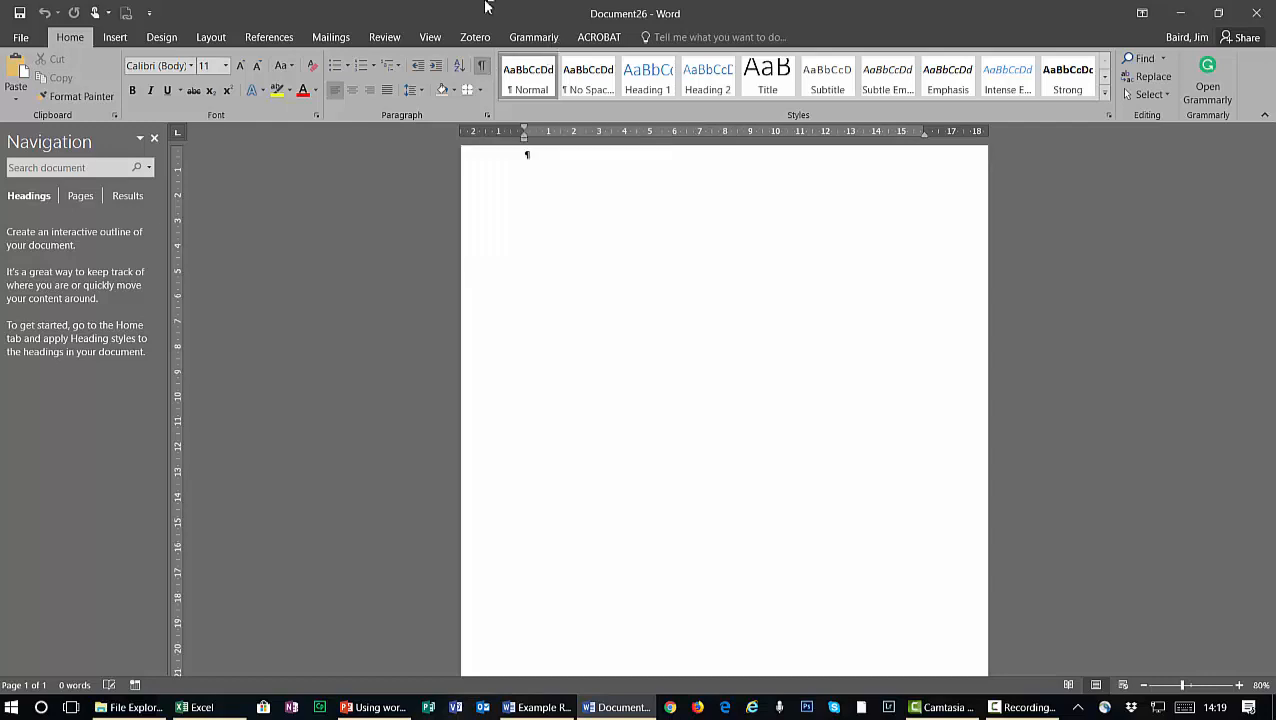
{"action": "left_click", "coordinate": [538, 161]}
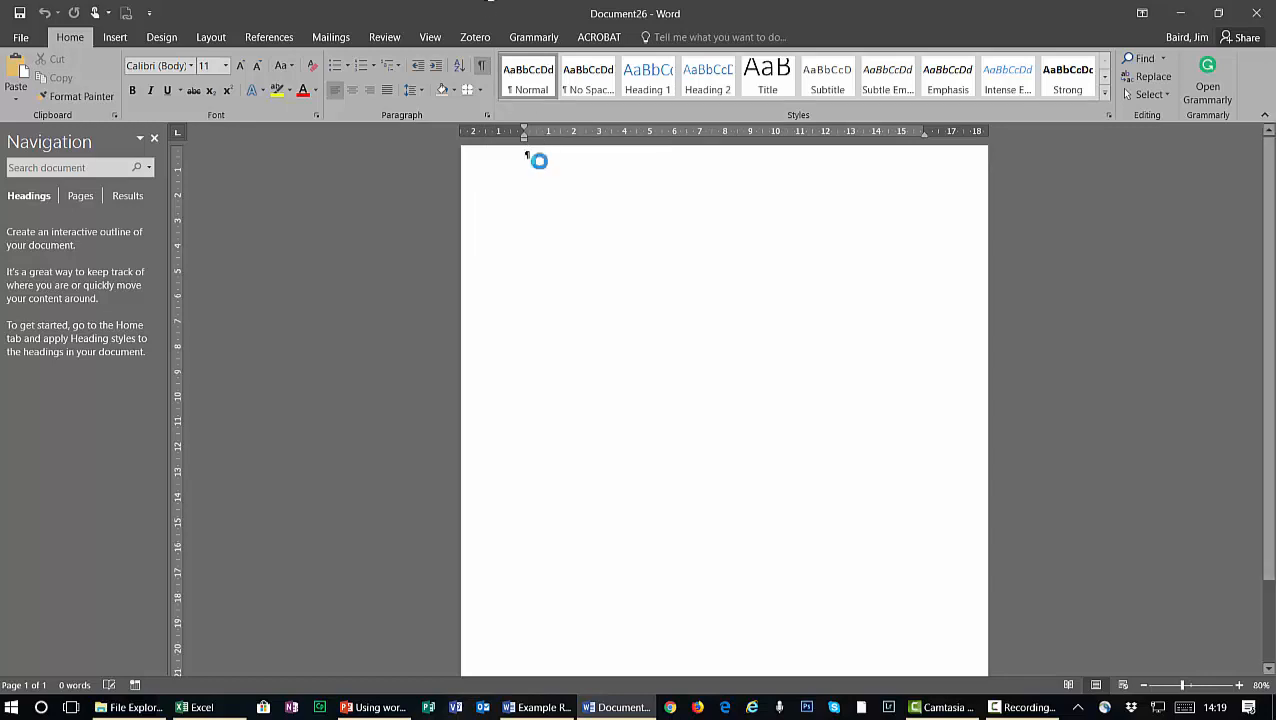
{"action": "type", "text": "So I wa"}
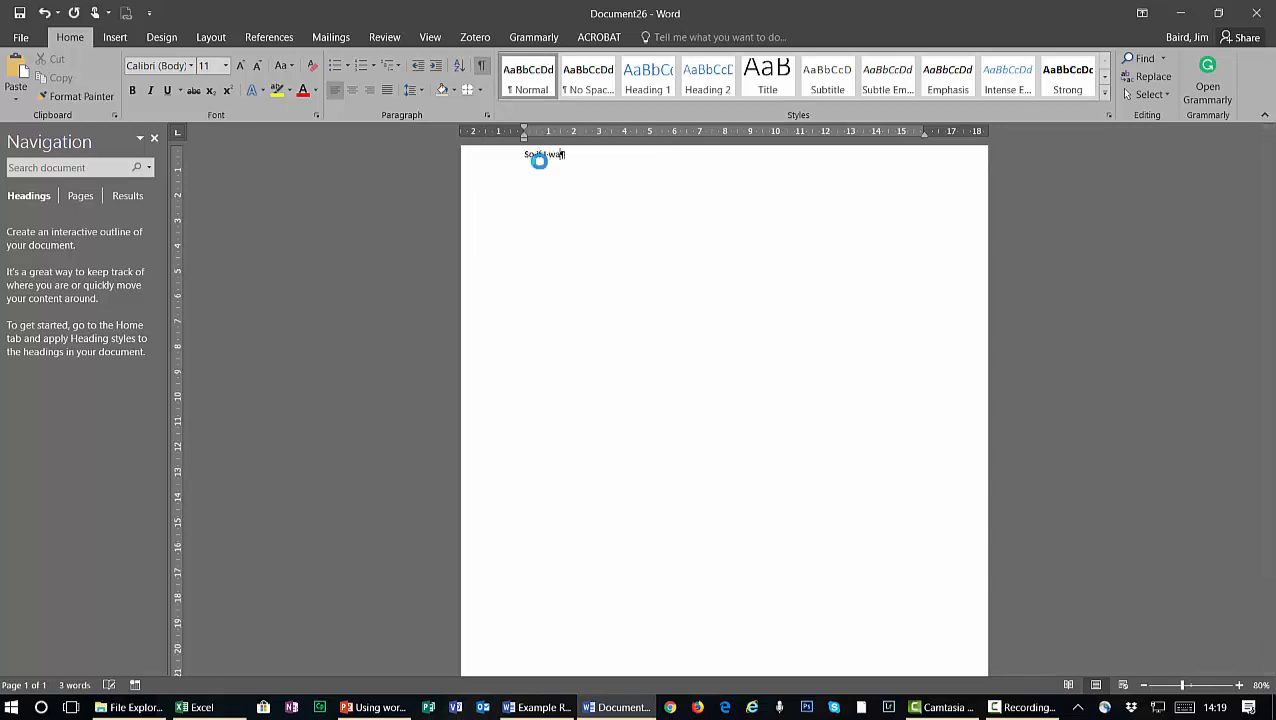
{"action": "type", "text": "s to type so, ething in her"}
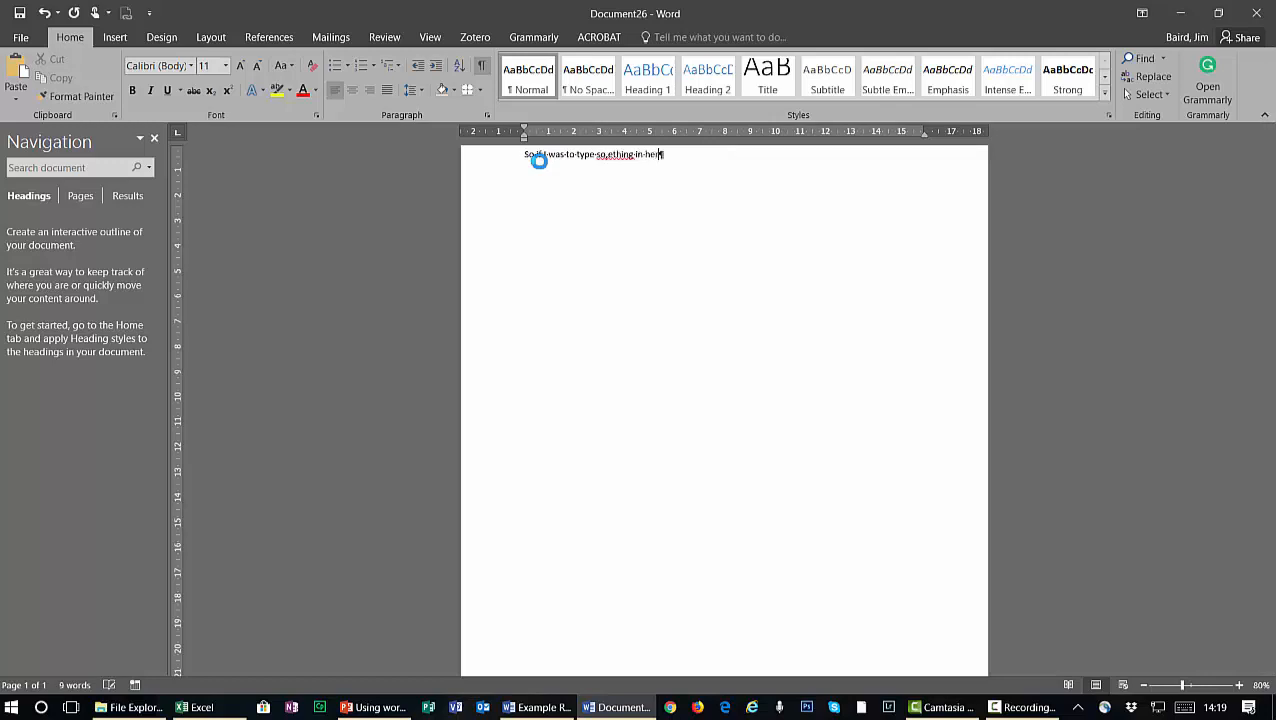
{"action": "type", "text": "ee"}
{"action": "key", "text": "Return"}
{"action": "key", "text": "Return"}
{"action": "key", "text": "Return"}
{"action": "key", "text": "Return"}
{"action": "key", "text": "Return"}
{"action": "key", "text": "Return"}
Replace the misspelled "so,ething" with the spelling suggestion "something"
{"action": "right_click", "coordinate": [624, 158]}
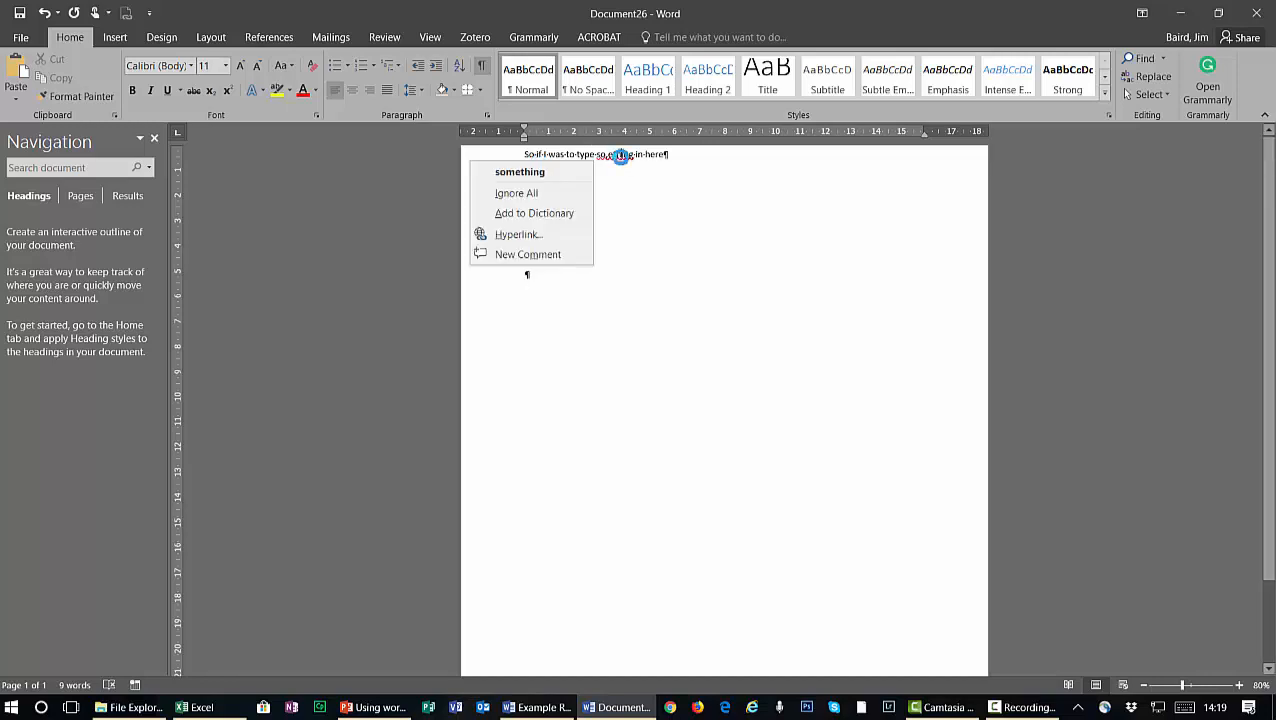
{"action": "left_click", "coordinate": [520, 172]}
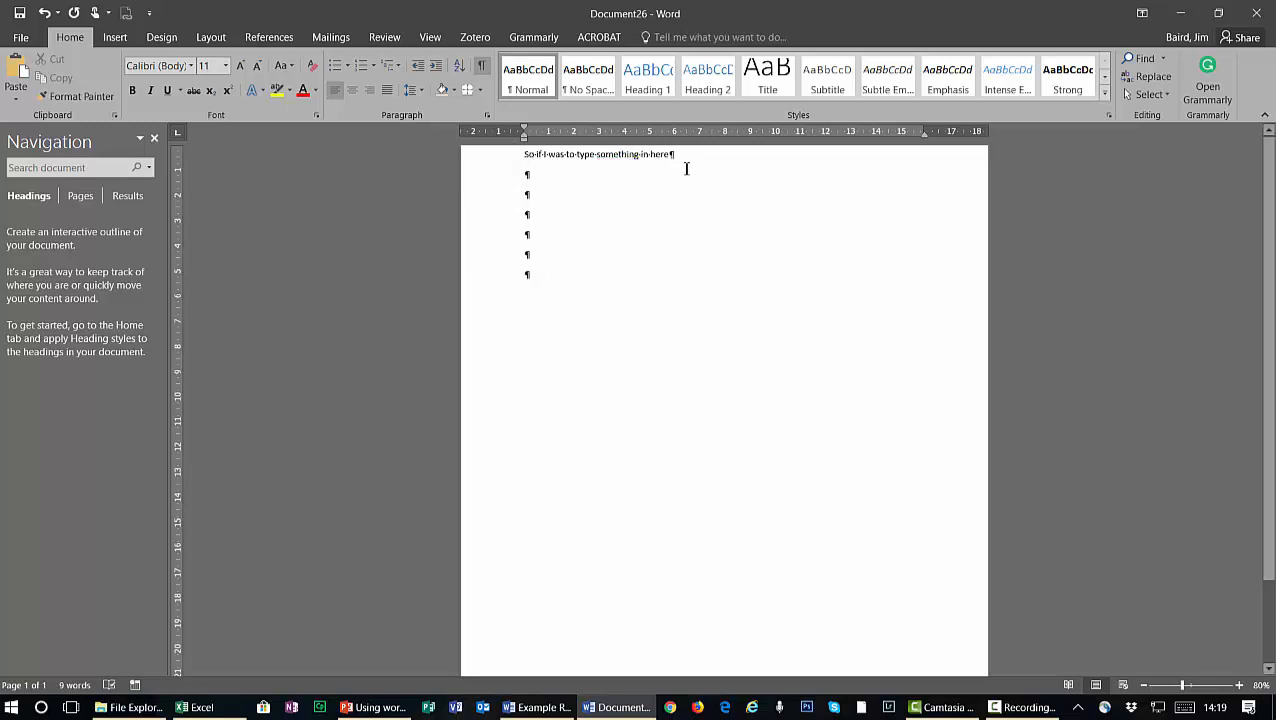
{"action": "left_click", "coordinate": [535, 195]}
{"action": "left_click", "coordinate": [529, 232]}
Hide the formatting marks and add the line "Here I am in the document" beneath the first sentence
{"action": "left_click", "coordinate": [482, 66]}
{"action": "left_click", "coordinate": [526, 174]}
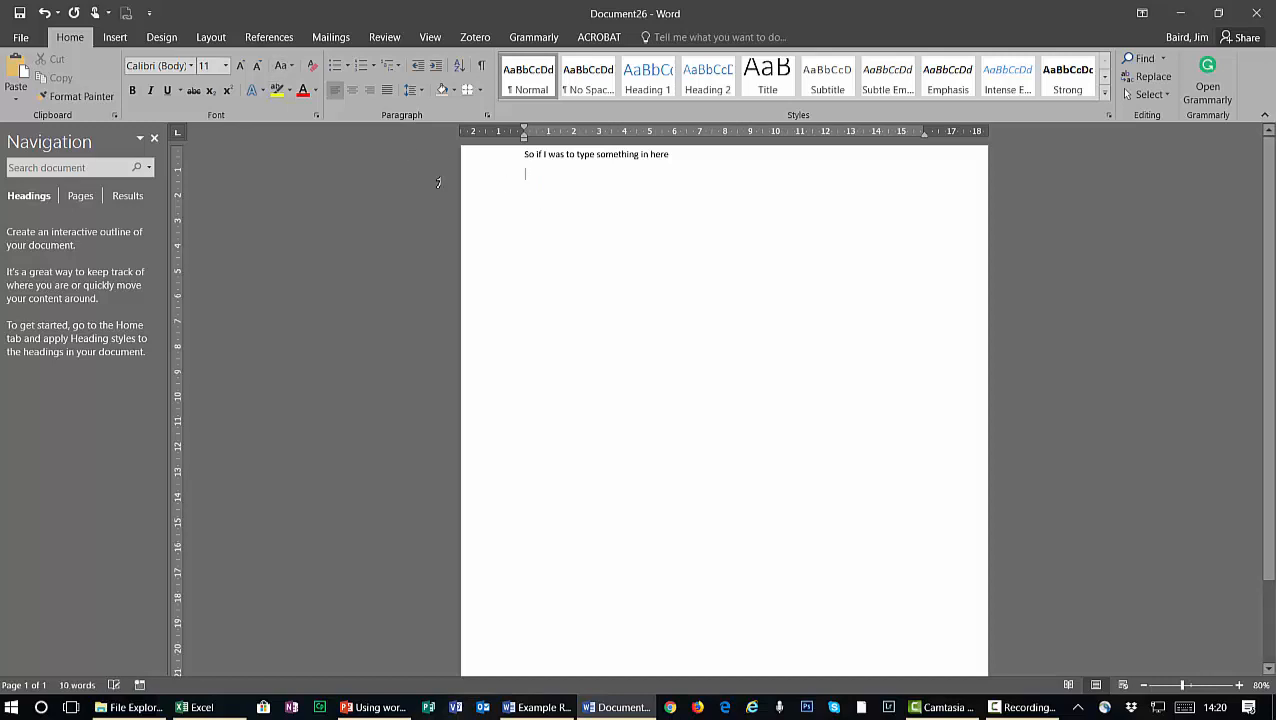
{"action": "type", "text": "Here I"}
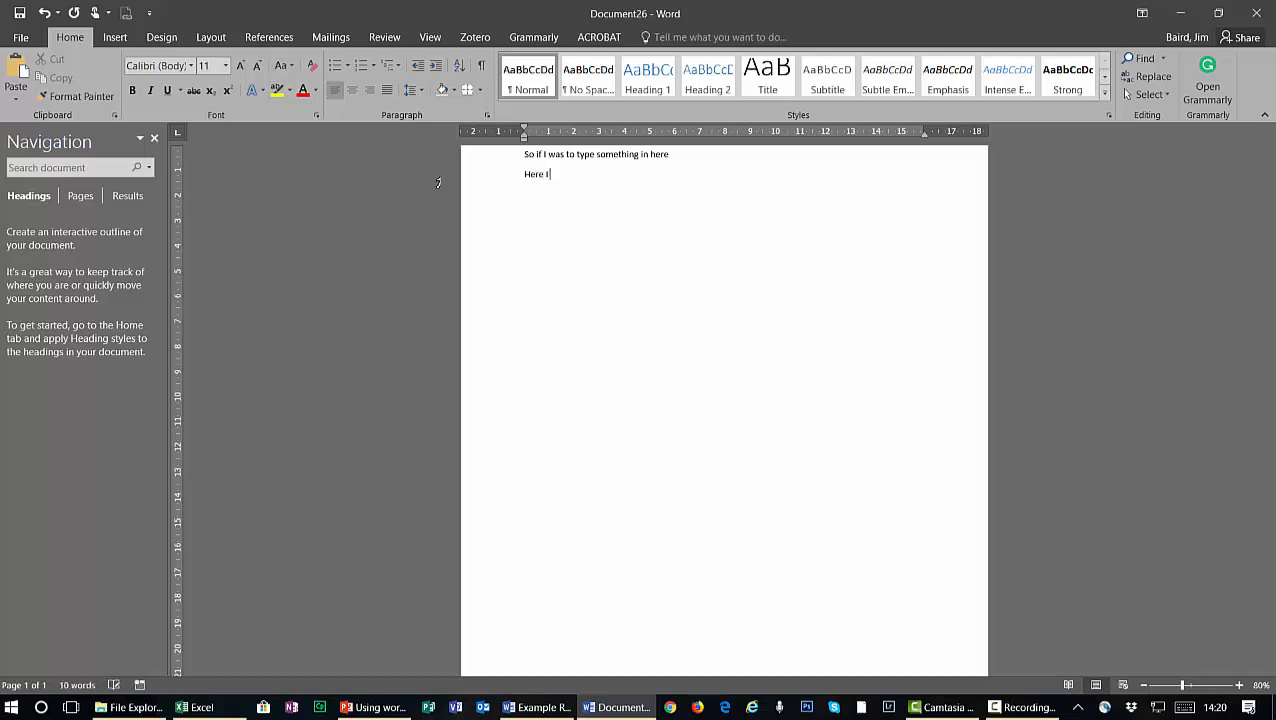
{"action": "type", "text": " am in the document"}
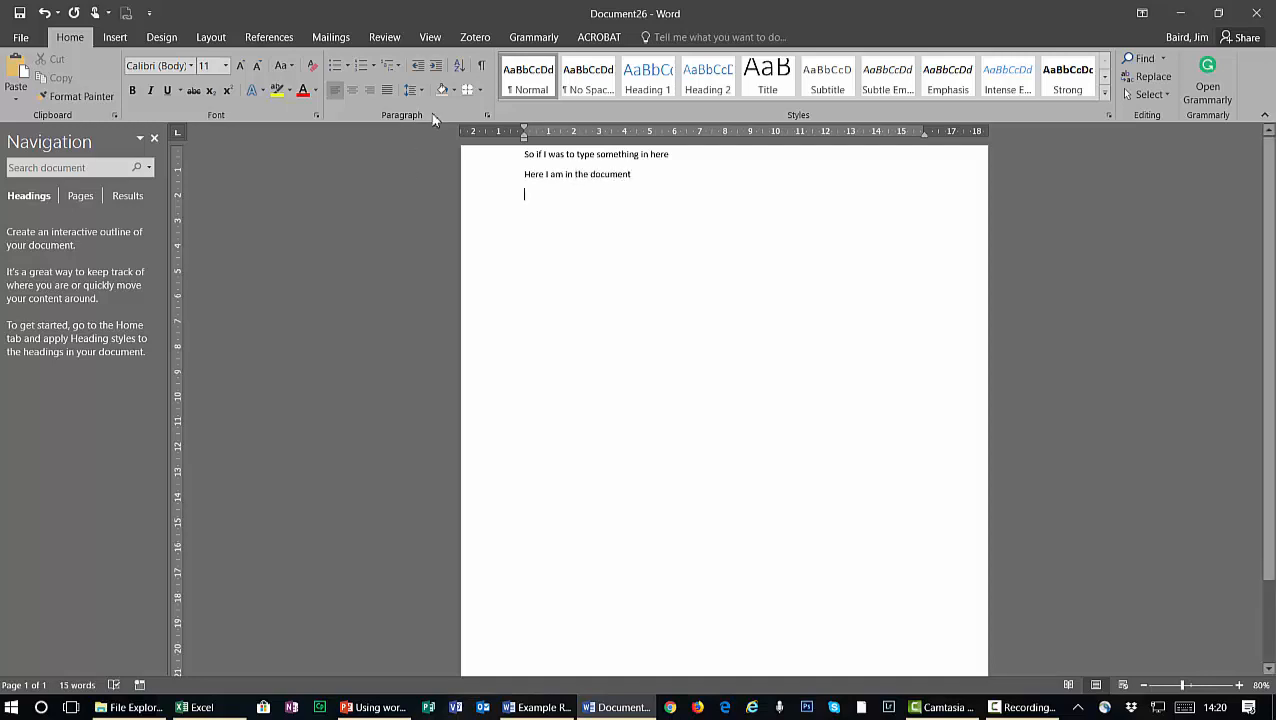
Show the formatting marks and insert an empty paragraph after the first sentence
{"action": "left_click", "coordinate": [482, 68]}
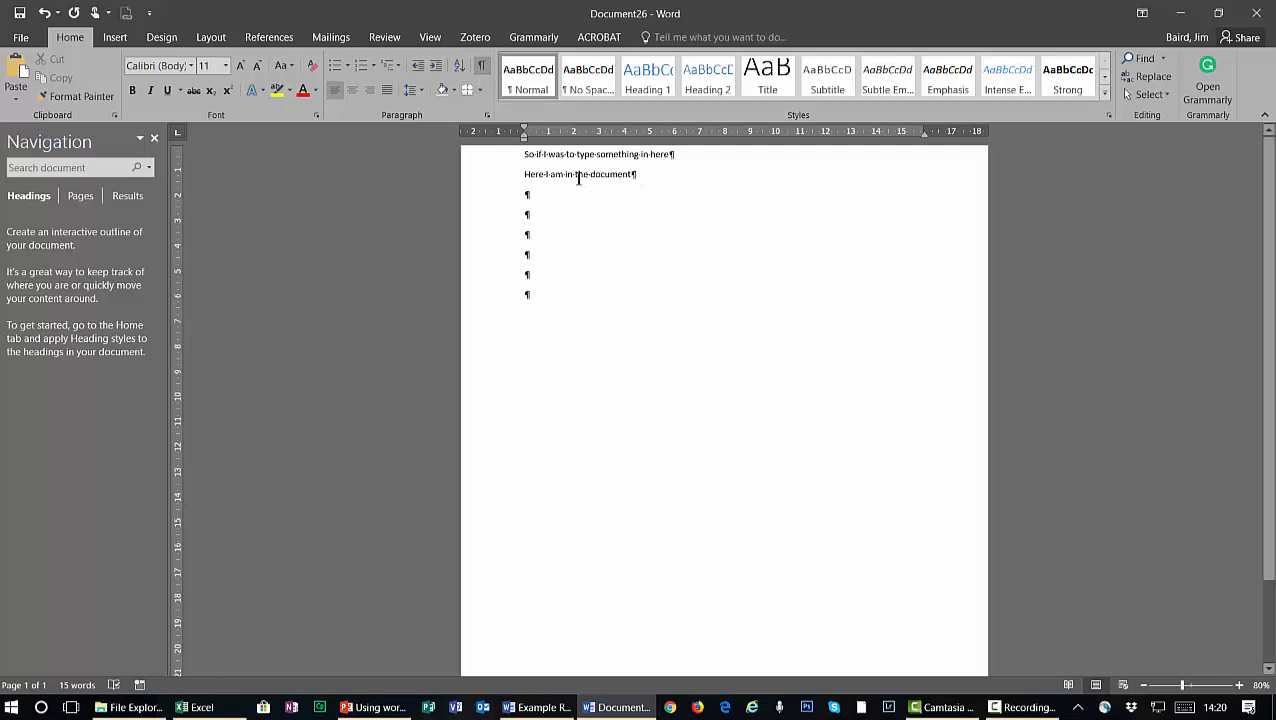
{"action": "left_click", "coordinate": [681, 153]}
{"action": "key", "text": "Return"}
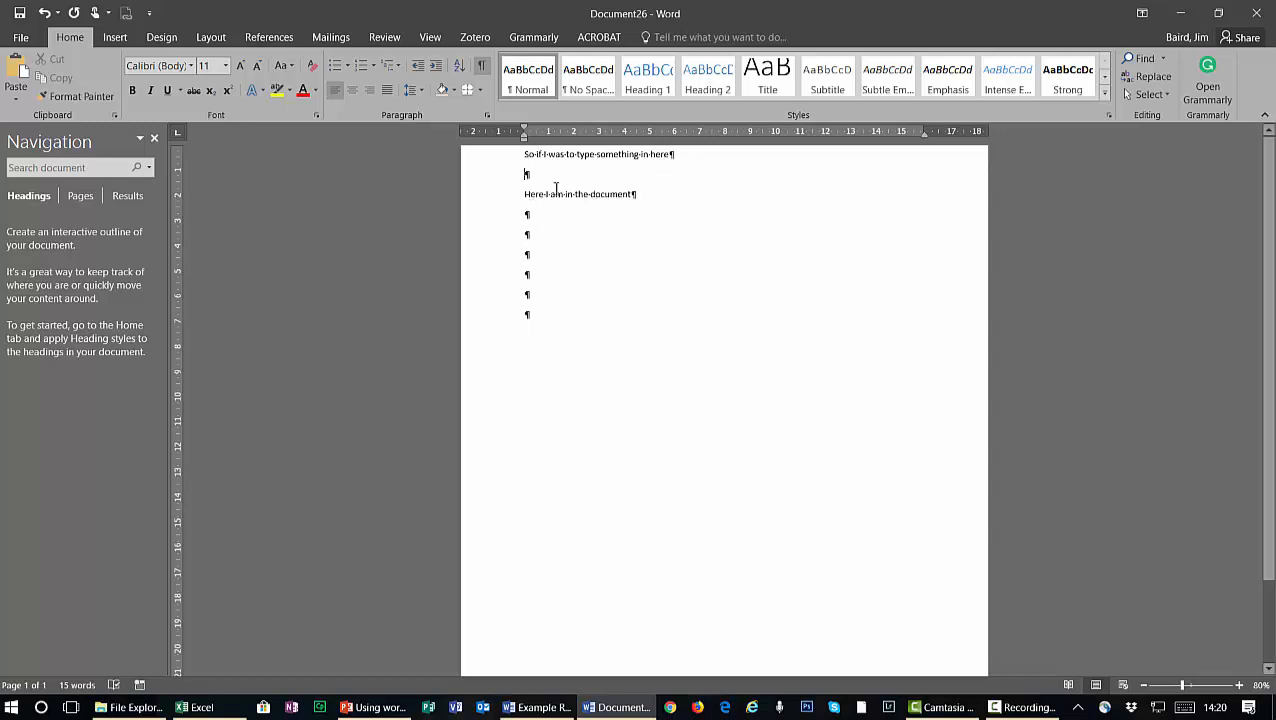
Hide the formatting marks, select the empty paragraph between the two text lines, and show the marks again
{"action": "left_click", "coordinate": [481, 65]}
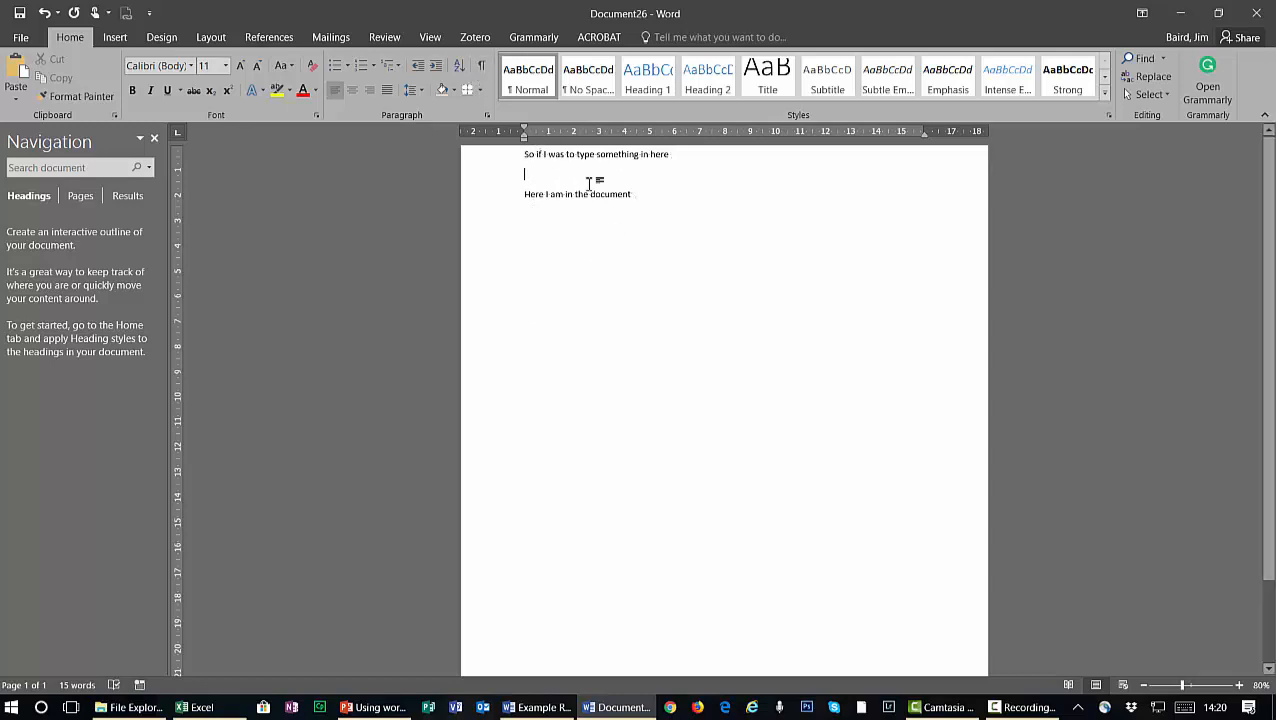
{"action": "left_click", "coordinate": [491, 184]}
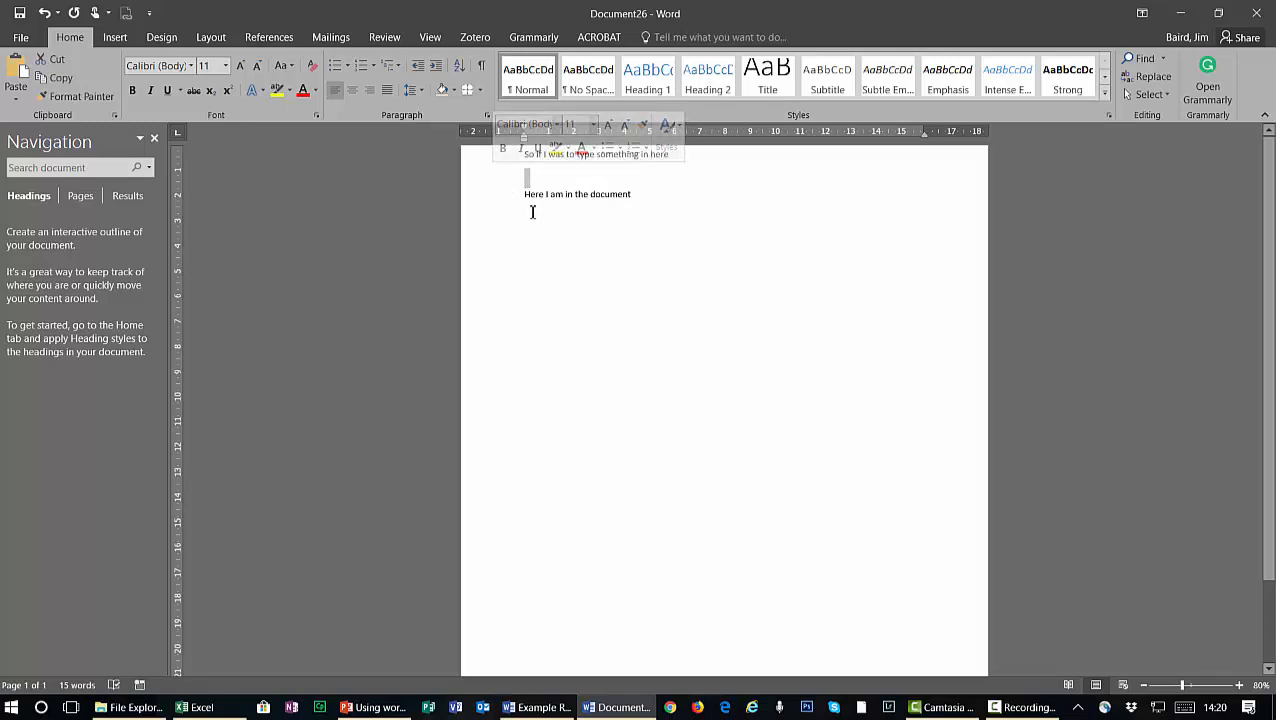
{"action": "left_click", "coordinate": [529, 175]}
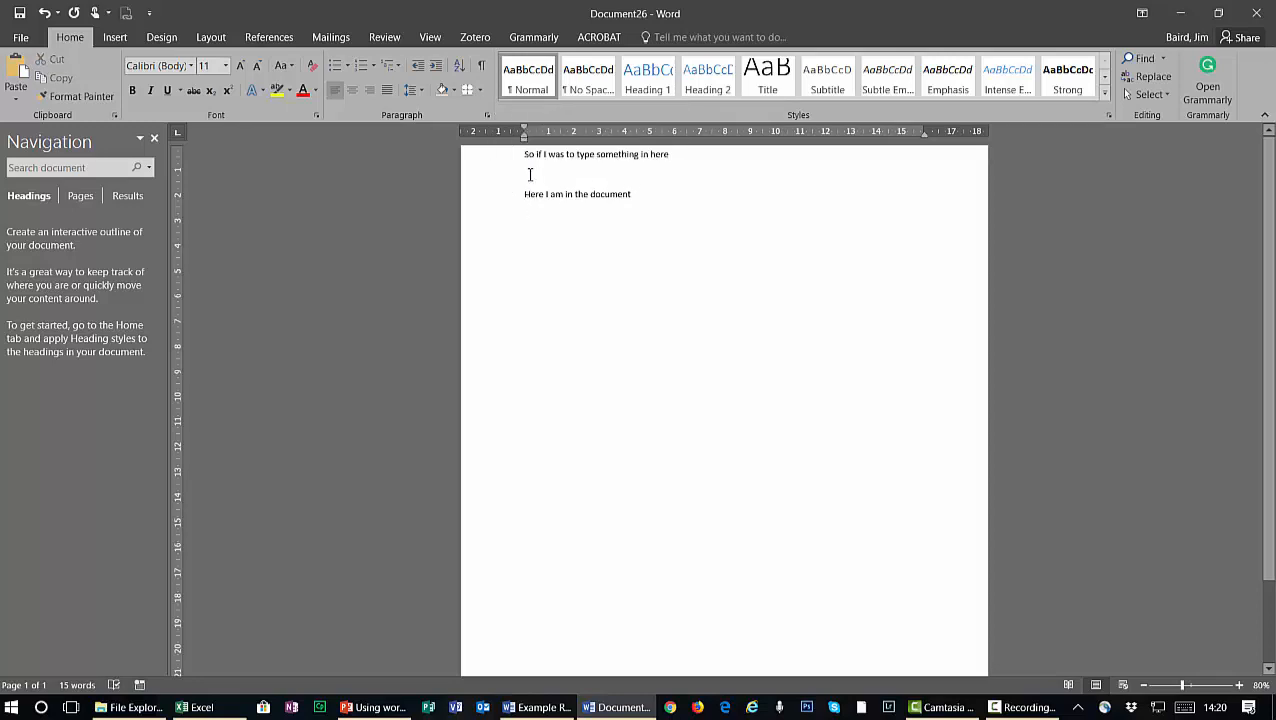
{"action": "left_click", "coordinate": [482, 67]}
Select the space after "something" in the first sentence and enlarge the document view to 190%
{"action": "left_click_drag", "start_coordinate": [638, 156], "coordinate": [644, 158]}
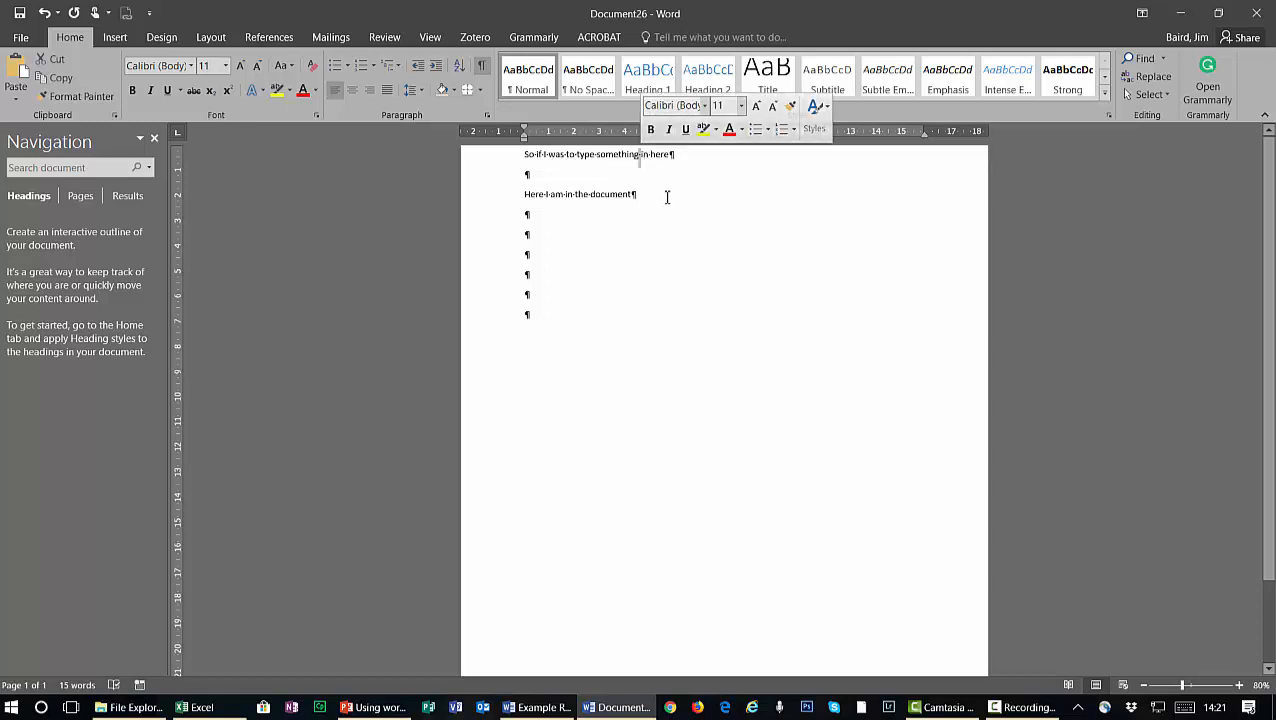
{"action": "left_click", "coordinate": [1239, 685]}
{"action": "left_click", "coordinate": [1239, 685]}
{"action": "left_click", "coordinate": [1239, 685]}
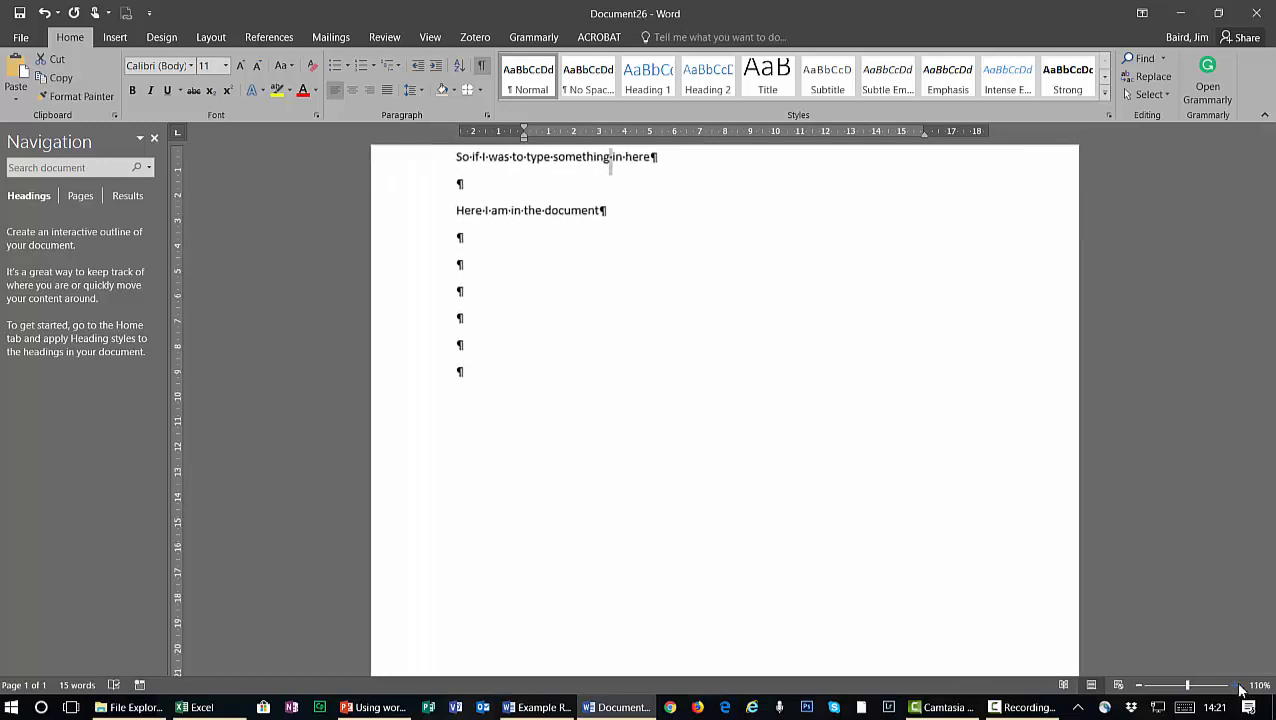
{"action": "left_click", "coordinate": [1239, 685]}
{"action": "left_click", "coordinate": [1239, 685]}
{"action": "left_click", "coordinate": [1239, 685]}
{"action": "left_click", "coordinate": [1239, 685]}
{"action": "left_click", "coordinate": [1239, 685]}
{"action": "left_click", "coordinate": [1239, 685]}
{"action": "left_click", "coordinate": [1239, 685]}
{"action": "left_click", "coordinate": [1239, 685]}
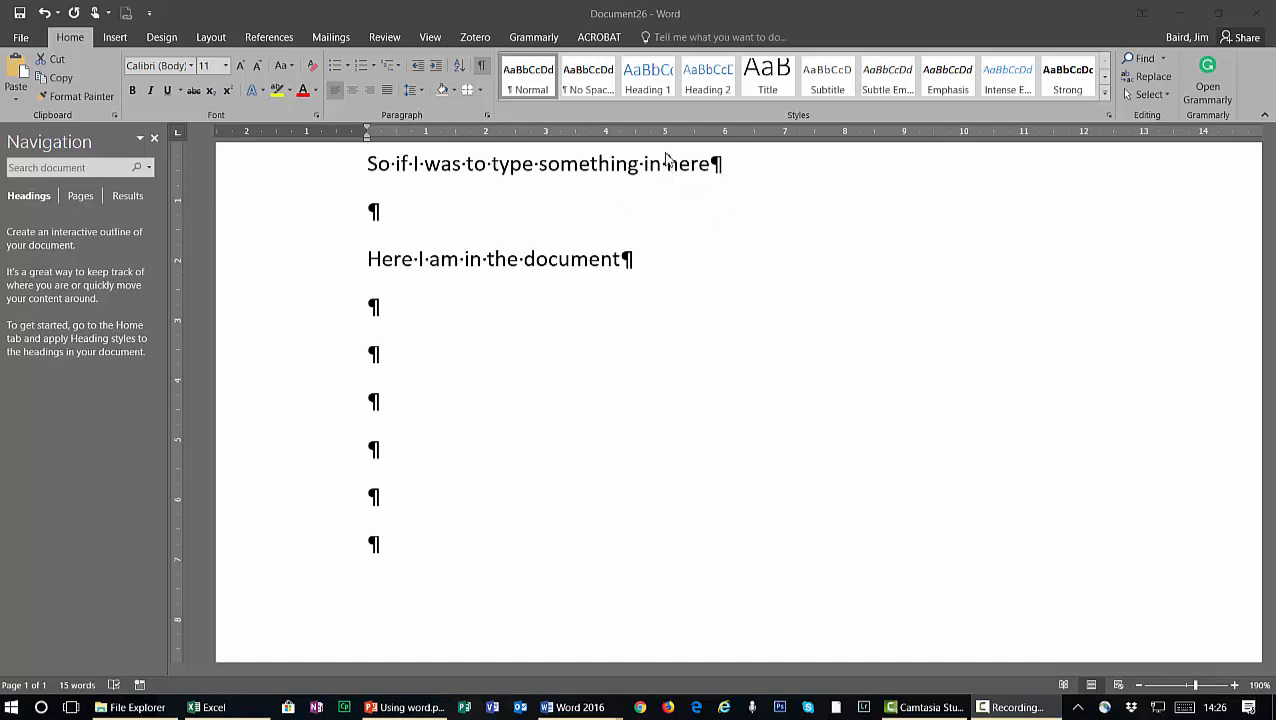
{"action": "left_click", "coordinate": [632, 166]}
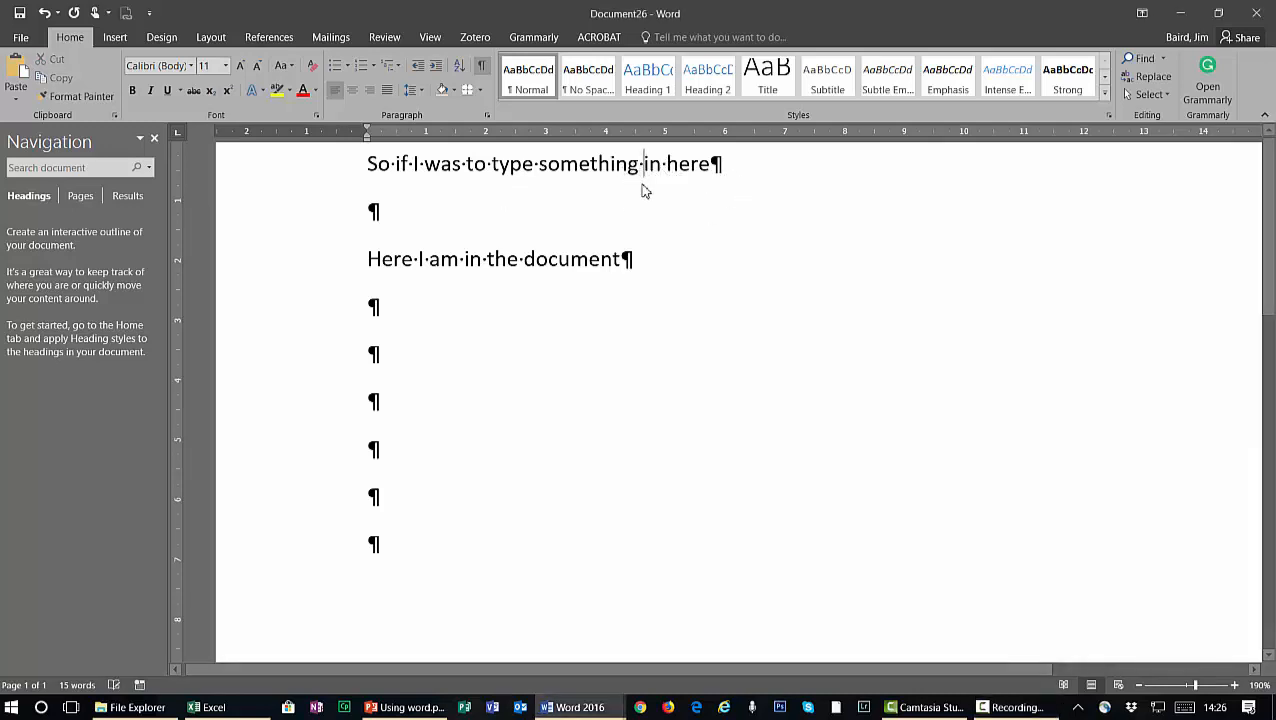
{"action": "key", "text": "BackSpace"}
{"action": "key", "text": "BackSpace"}
{"action": "key", "text": "BackSpace"}
{"action": "key", "text": "BackSpace"}
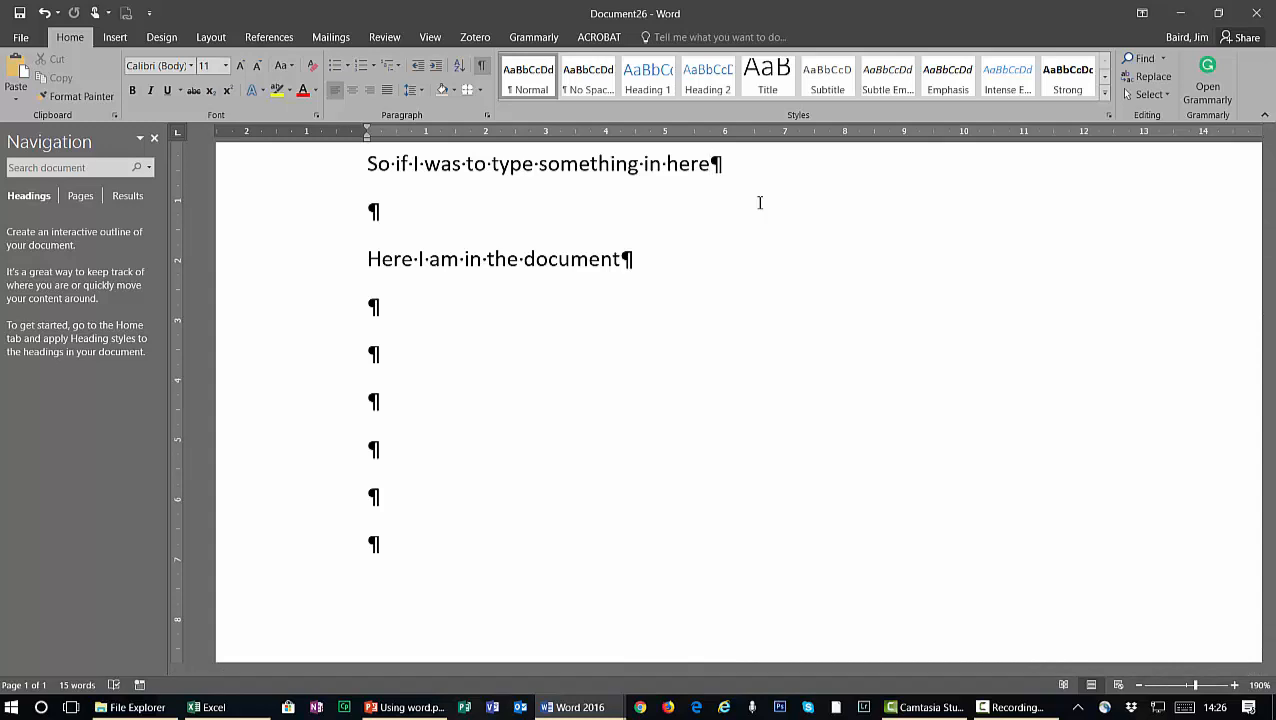
Add a period and two spaces to the end of the first line, followed by the sentence "The next sentence starts here."
{"action": "type", "text": ".  THe"}
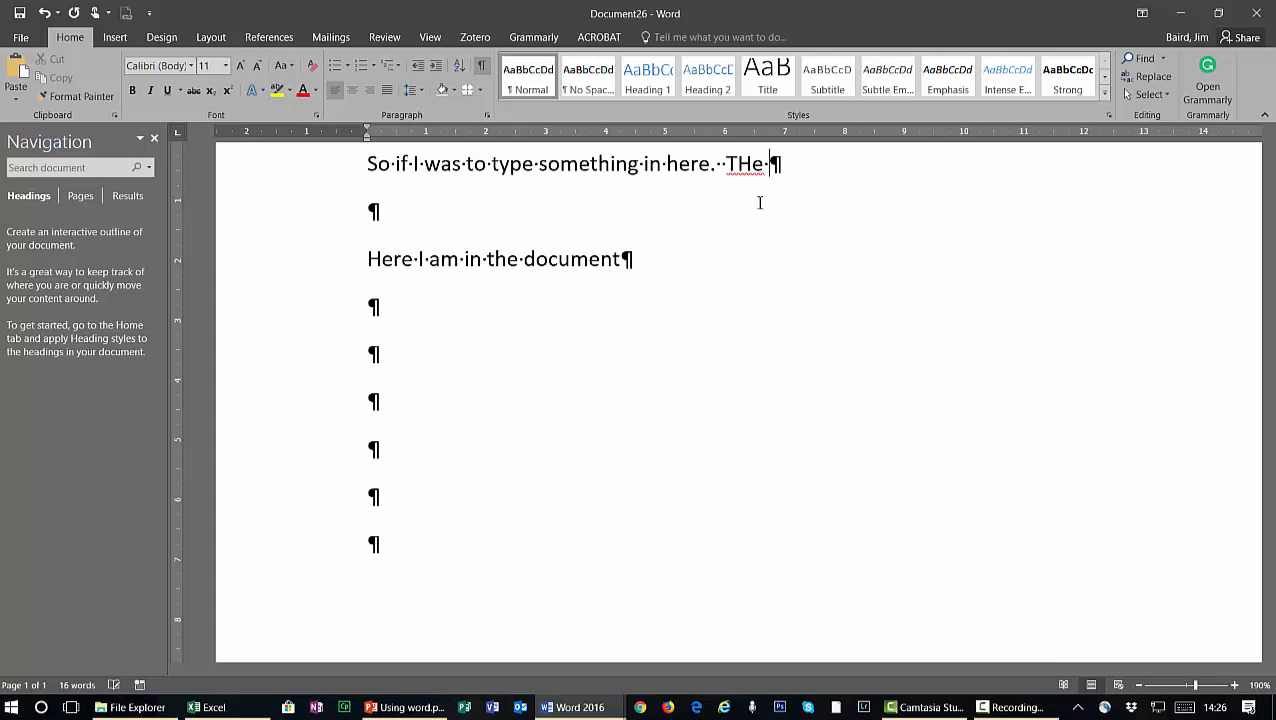
{"action": "key", "text": "BackSpace"}
{"action": "key", "text": "BackSpace"}
{"action": "key", "text": "BackSpace"}
{"action": "type", "text": "he ne"}
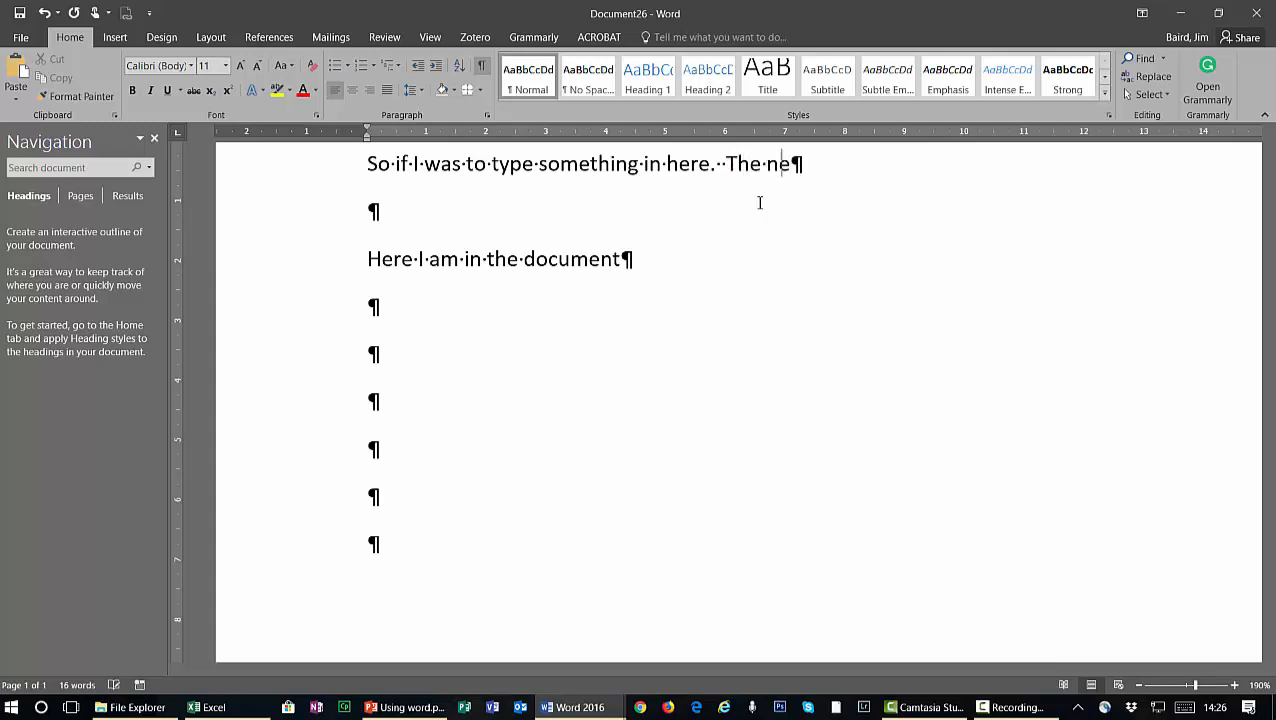
{"action": "type", "text": "xt senatanc"}
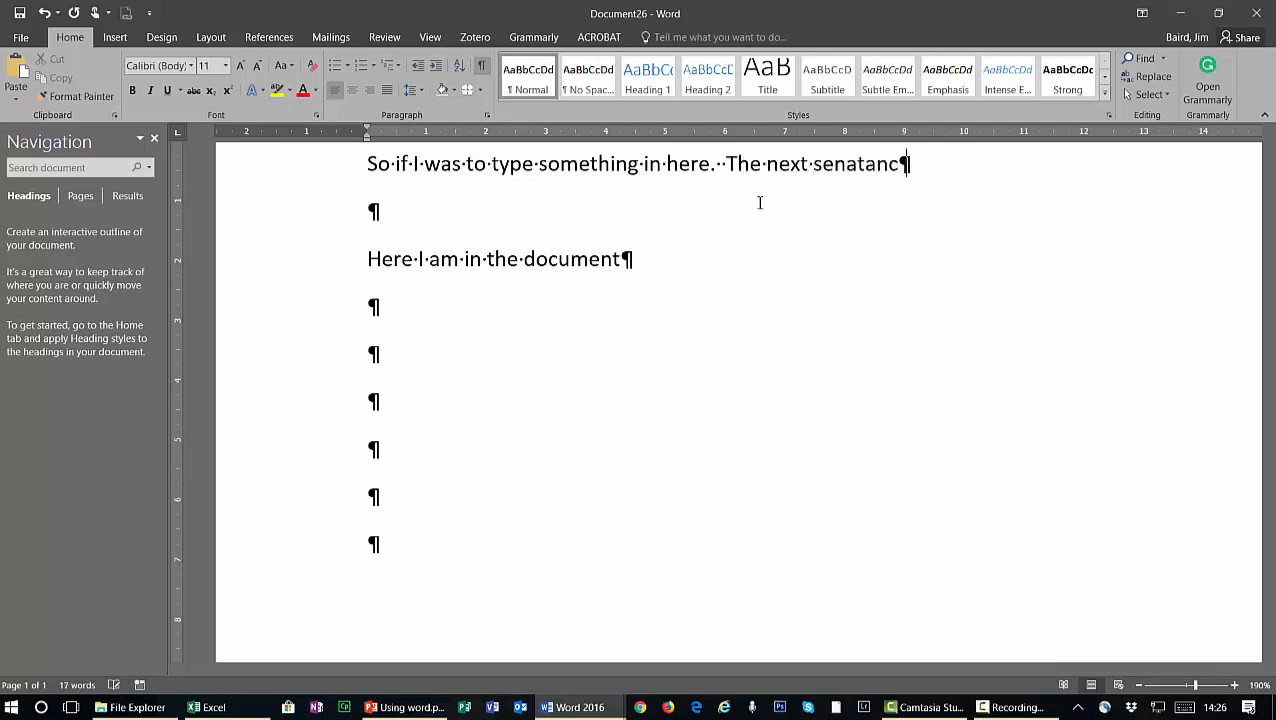
{"action": "key", "text": "BackSpace"}
{"action": "key", "text": "BackSpace"}
{"action": "key", "text": "BackSpace"}
{"action": "key", "text": "BackSpace"}
{"action": "key", "text": "BackSpace"}
{"action": "type", "text": "ten"}
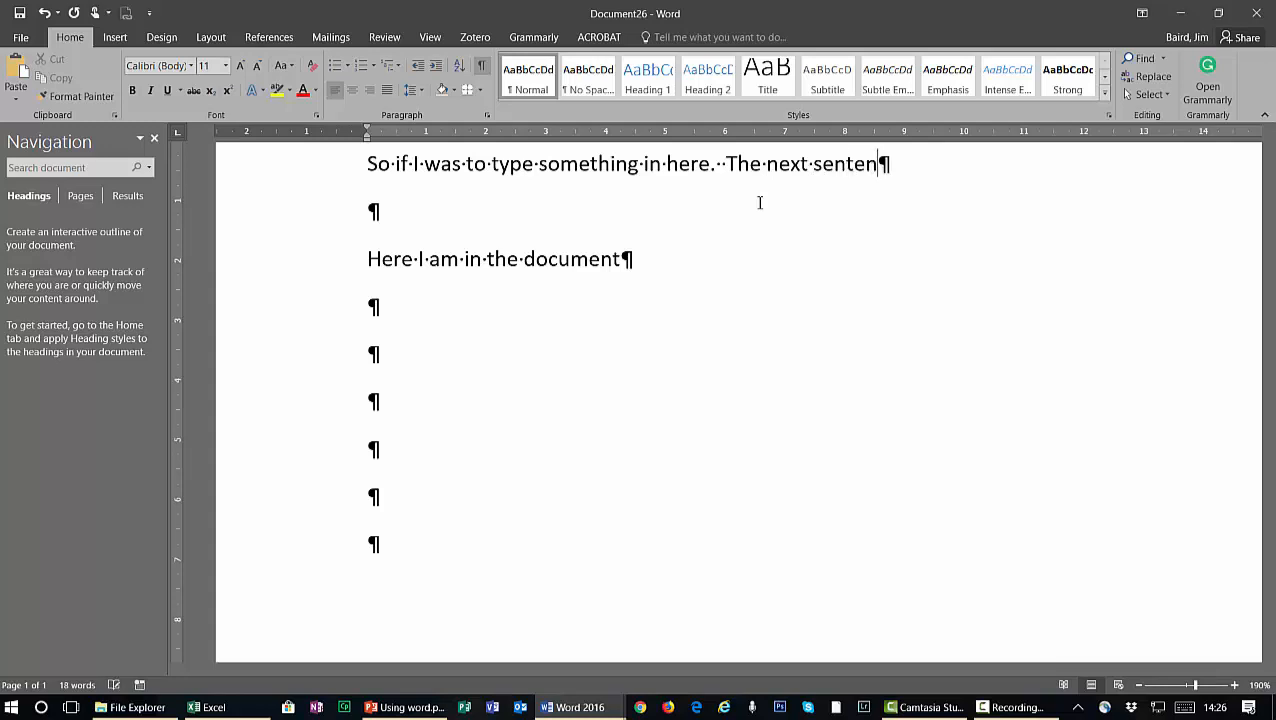
{"action": "type", "text": "ce star"}
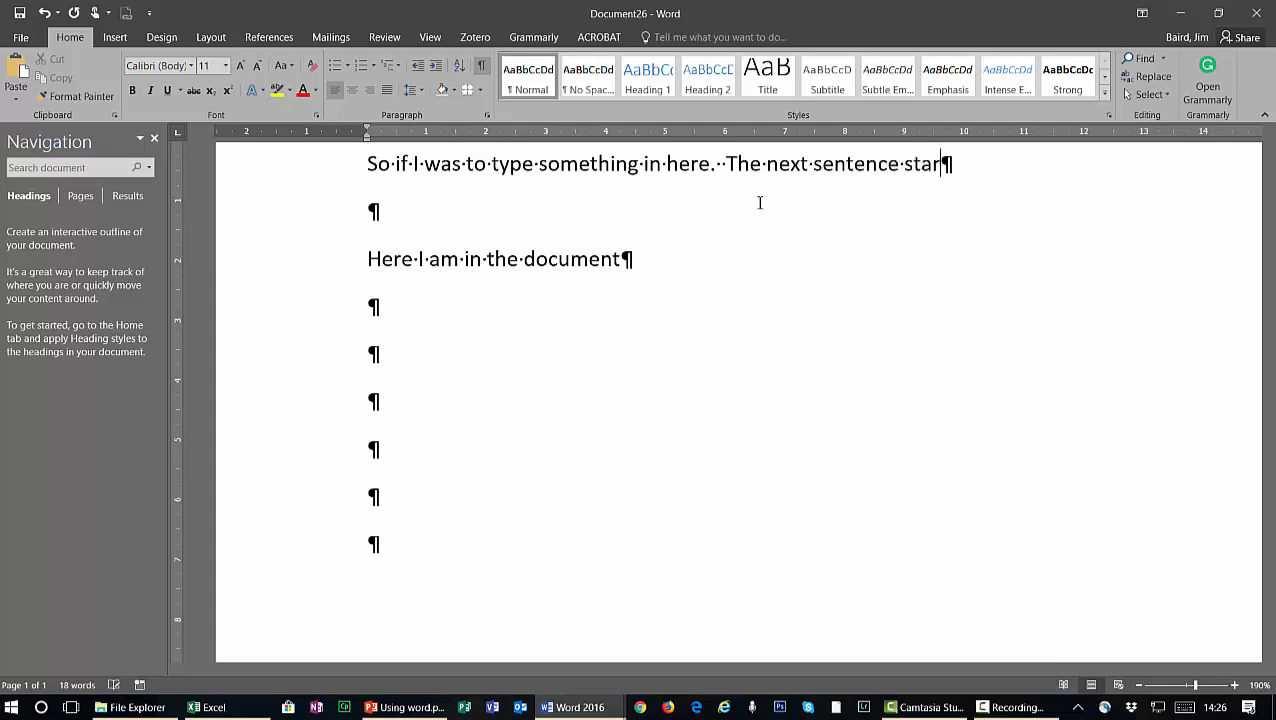
{"action": "type", "text": "ts here"}
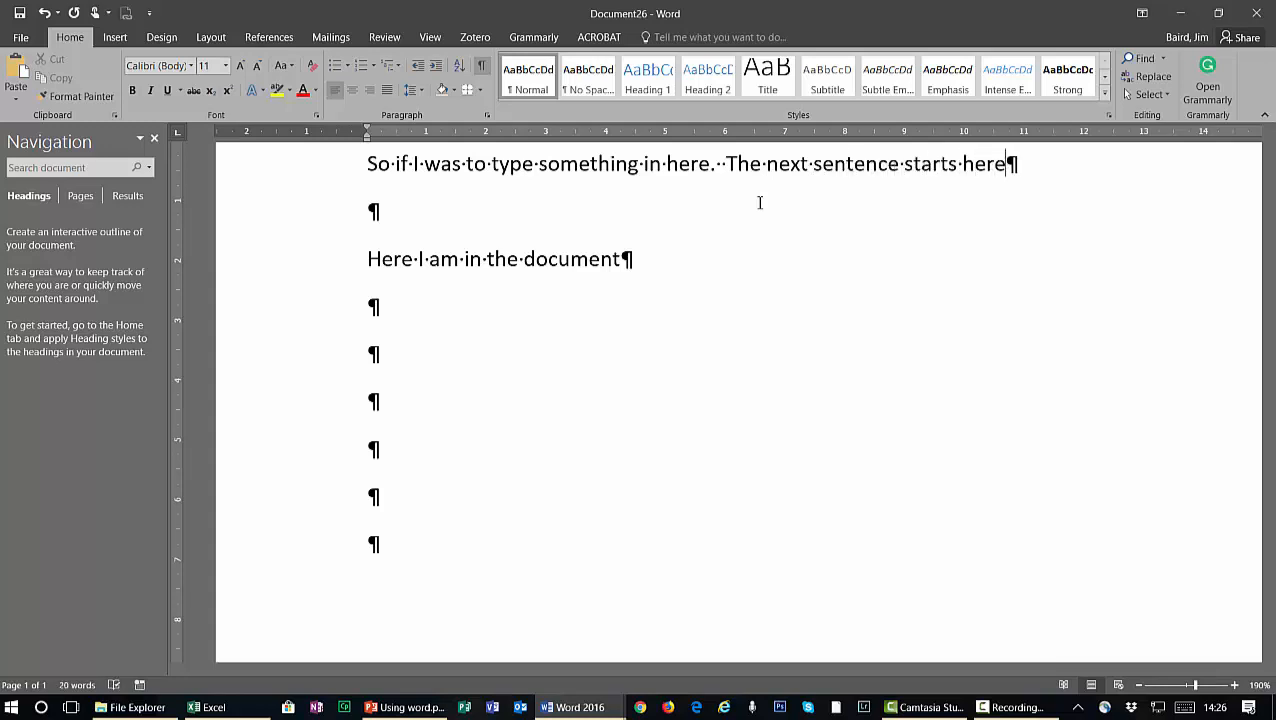
{"action": "type", "text": "."}
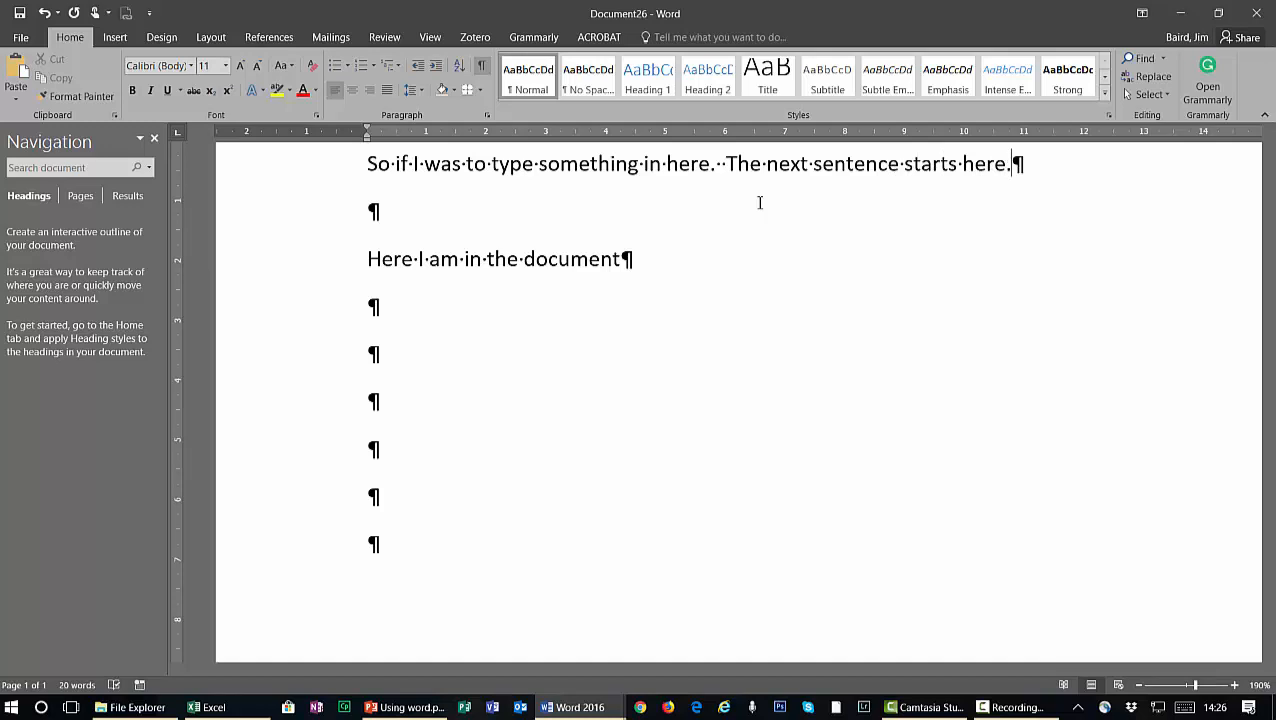
Select the two spaces between the sentences in the first line, then hide the formatting marks and show them again
{"action": "left_click", "coordinate": [719, 164]}
{"action": "key", "text": "BackSpace"}
{"action": "left_click_drag", "start_coordinate": [727, 165], "coordinate": [717, 166]}
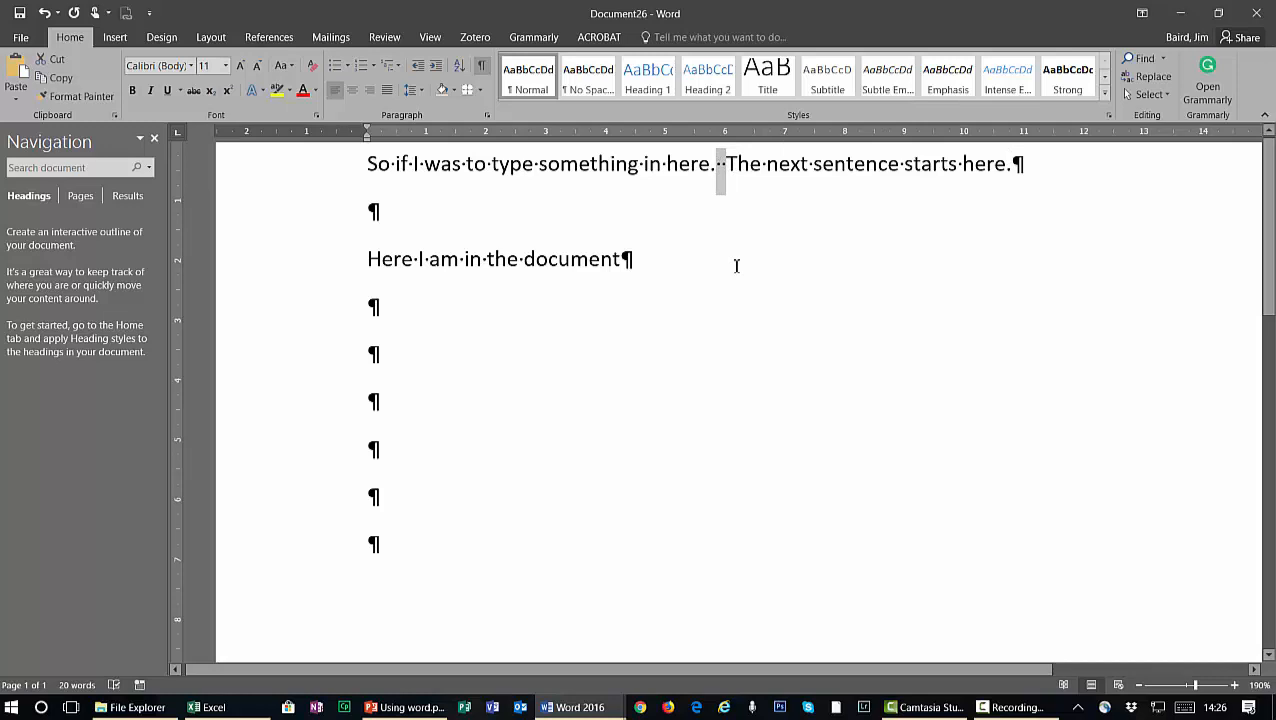
{"action": "left_click", "coordinate": [482, 68]}
{"action": "left_click", "coordinate": [795, 401]}
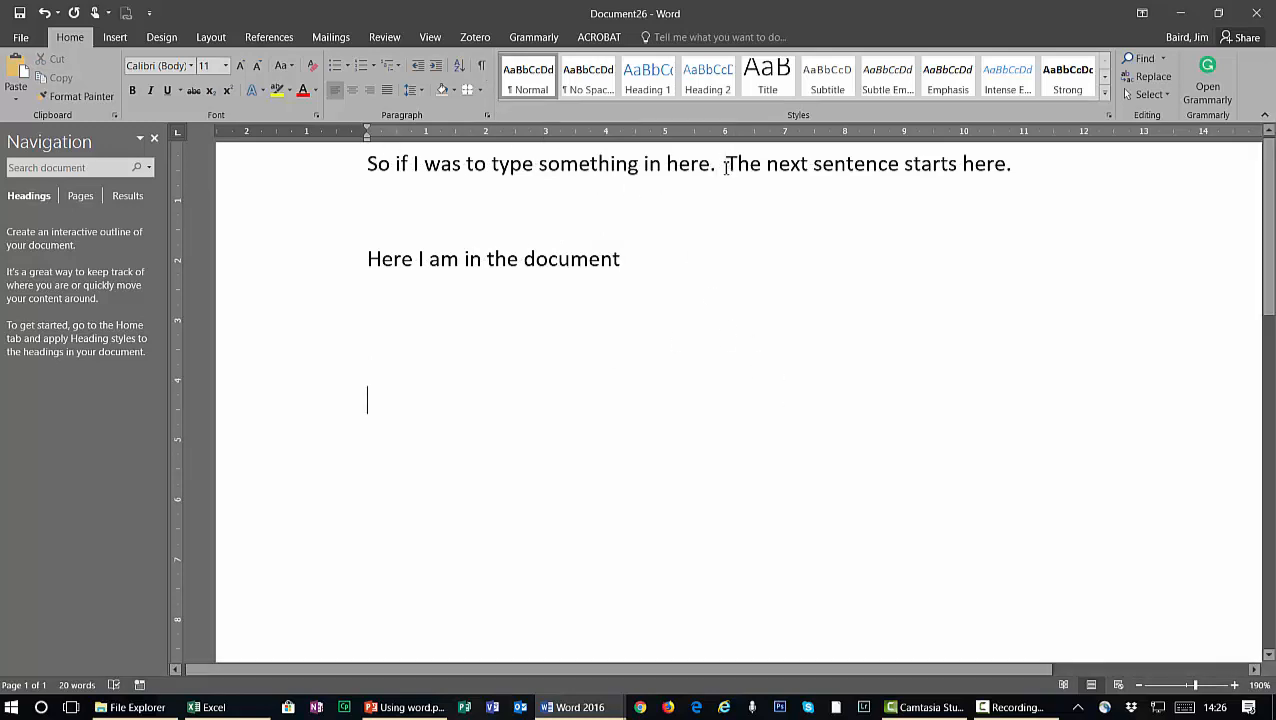
{"action": "left_click", "coordinate": [480, 66]}
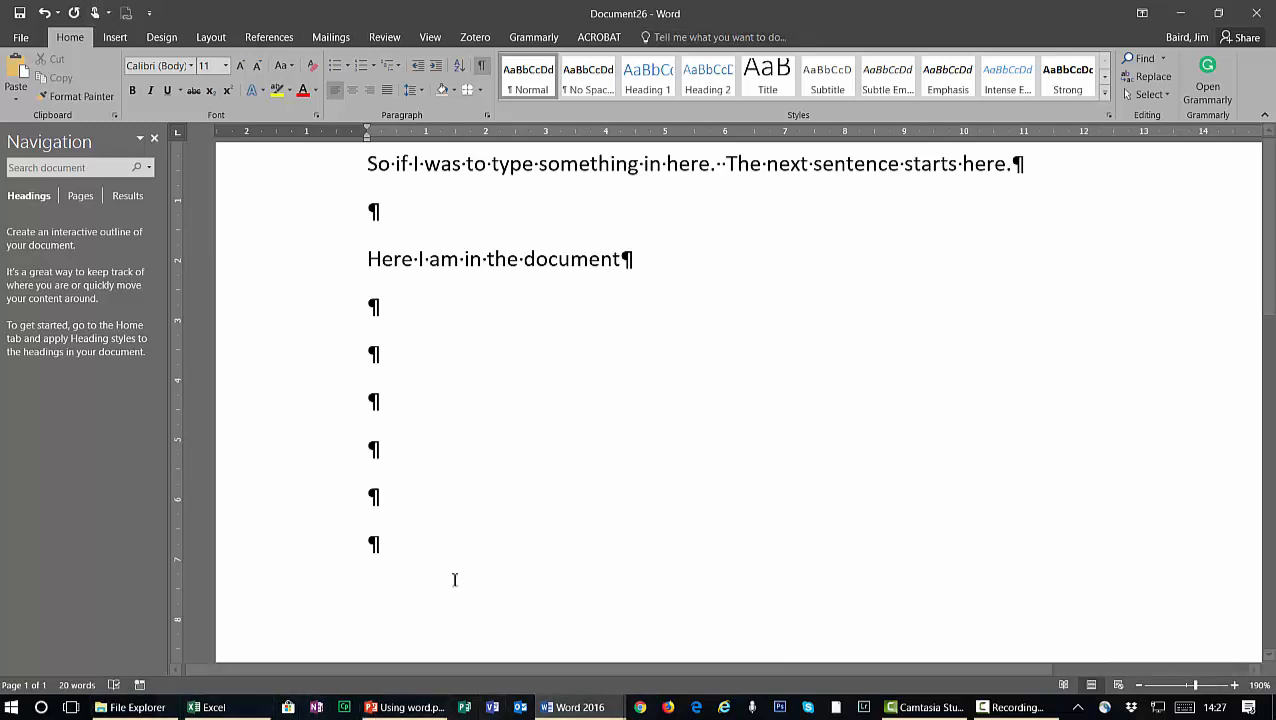
Copy the paragraph starting "The results of the regression analysis" from Example Report no formatting.docx and paste it beneath "Here I am in the document" in Document26
{"action": "left_click", "coordinate": [578, 710]}
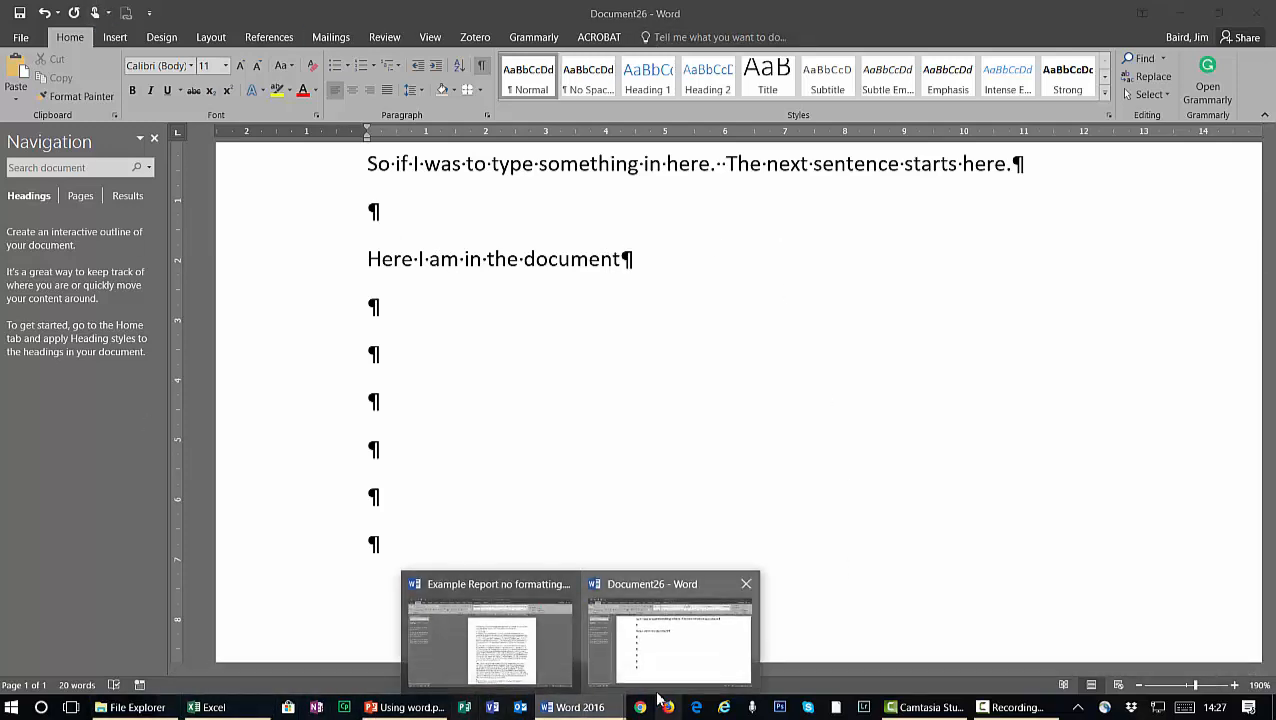
{"action": "left_click", "coordinate": [507, 635]}
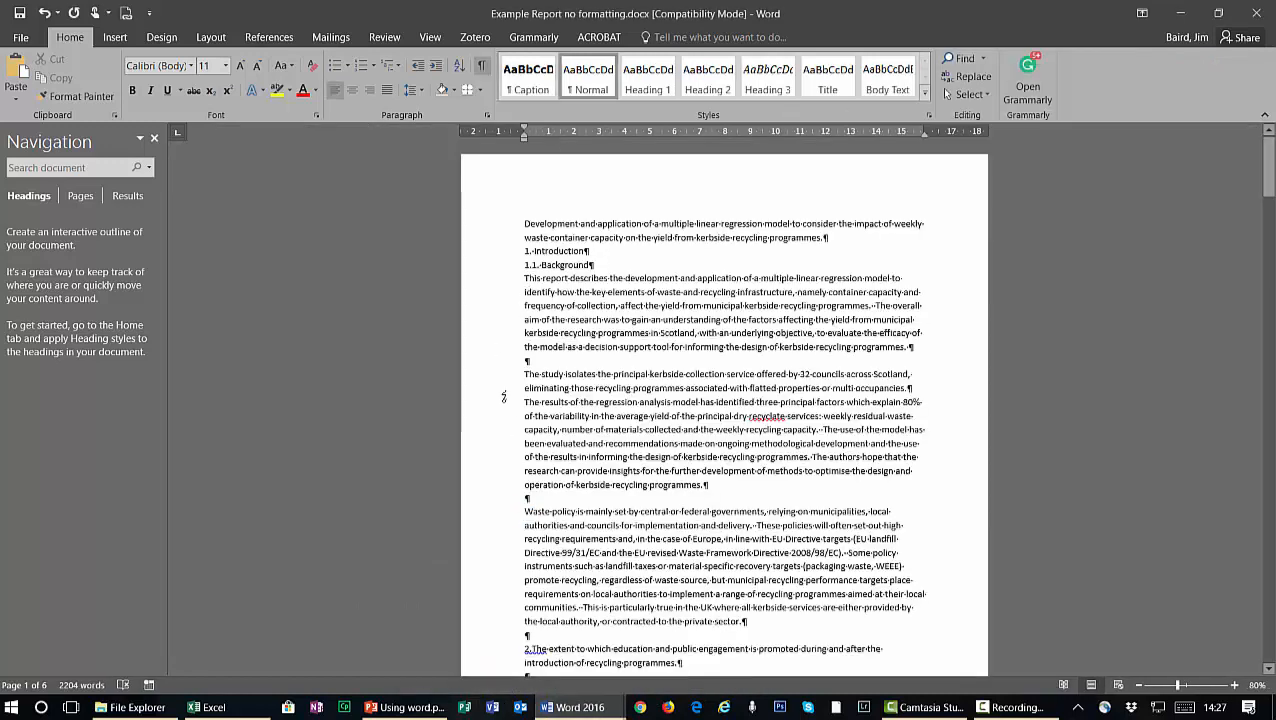
{"action": "left_click_drag", "start_coordinate": [500, 380], "coordinate": [504, 494]}
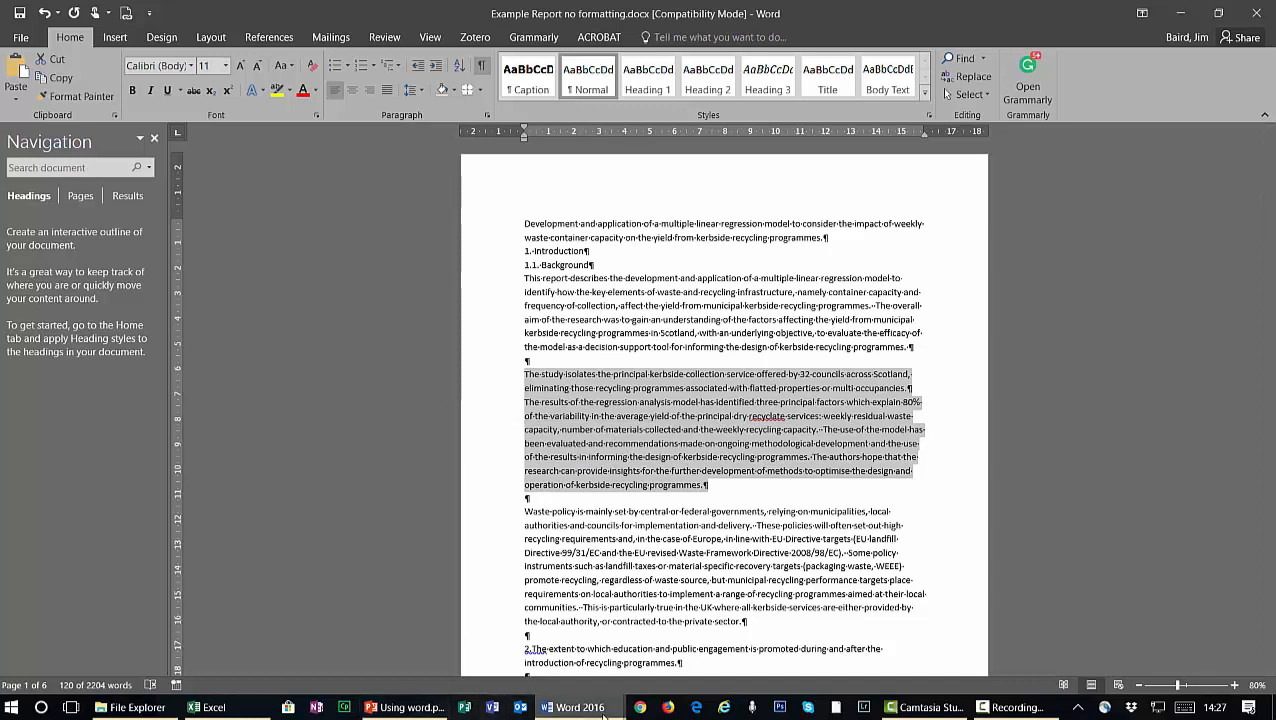
{"action": "mouse_move", "coordinate": [600, 712]}
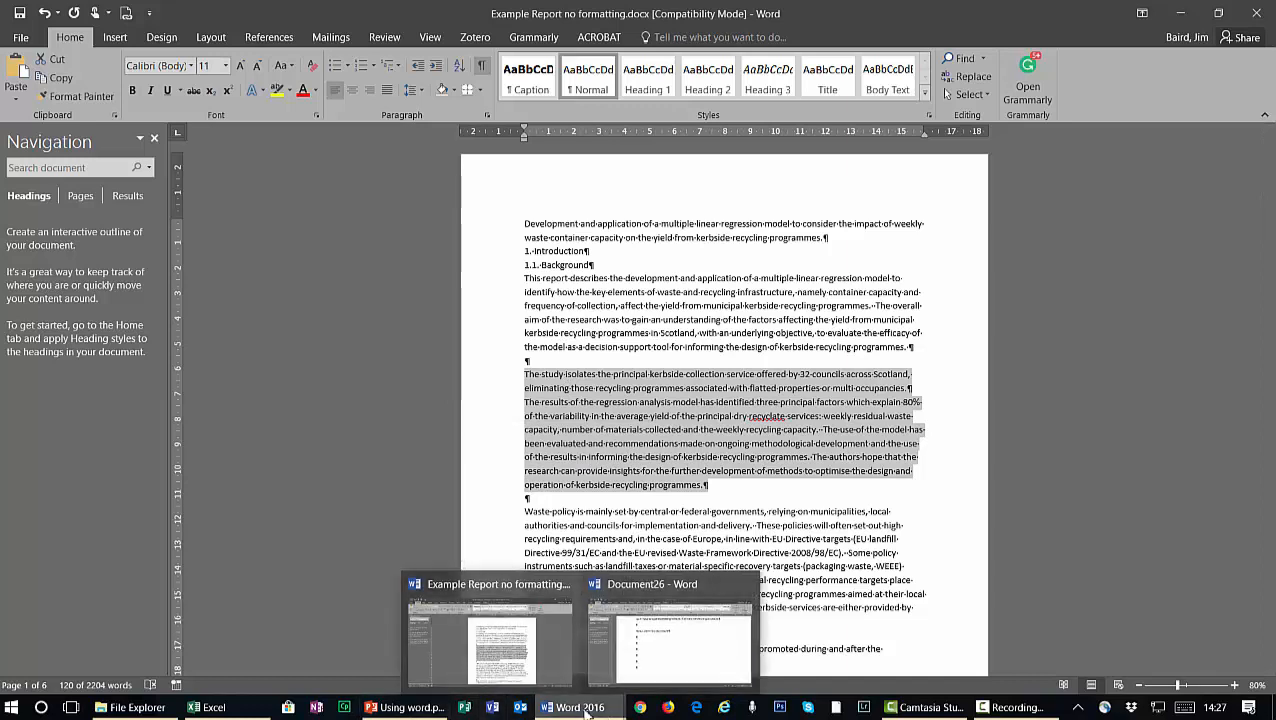
{"action": "left_click", "coordinate": [500, 430]}
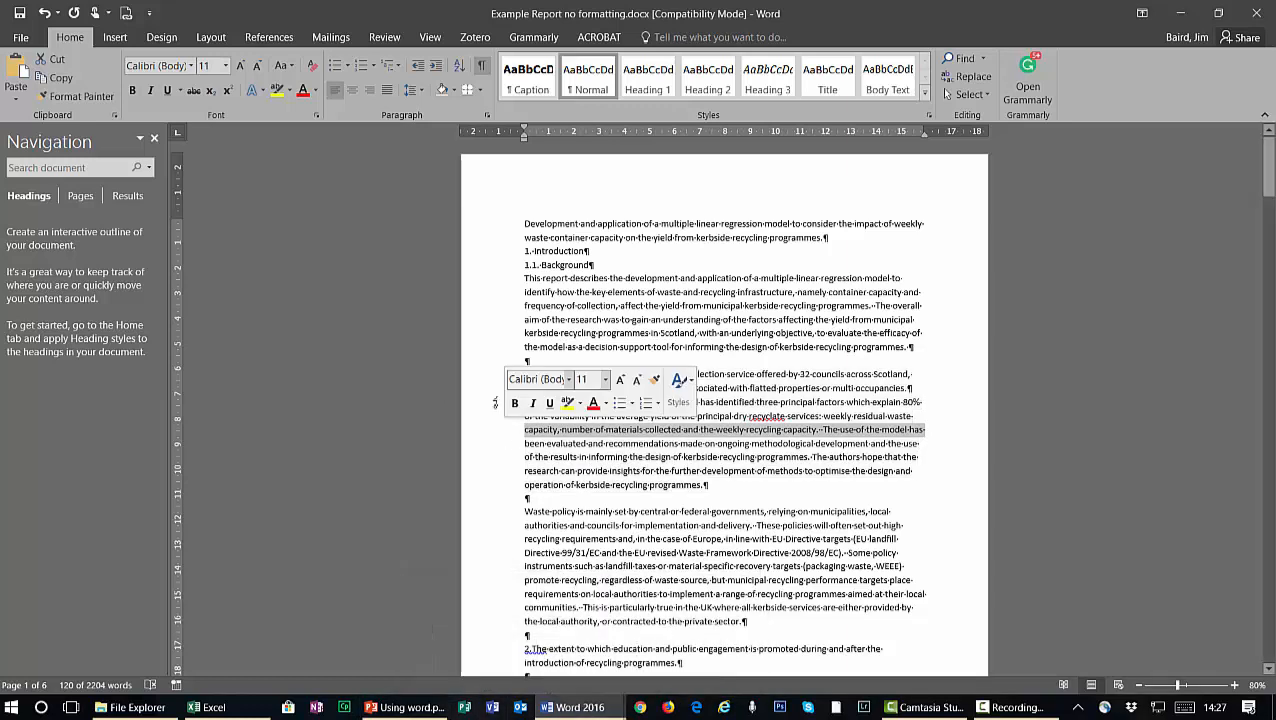
{"action": "double_click", "coordinate": [486, 432]}
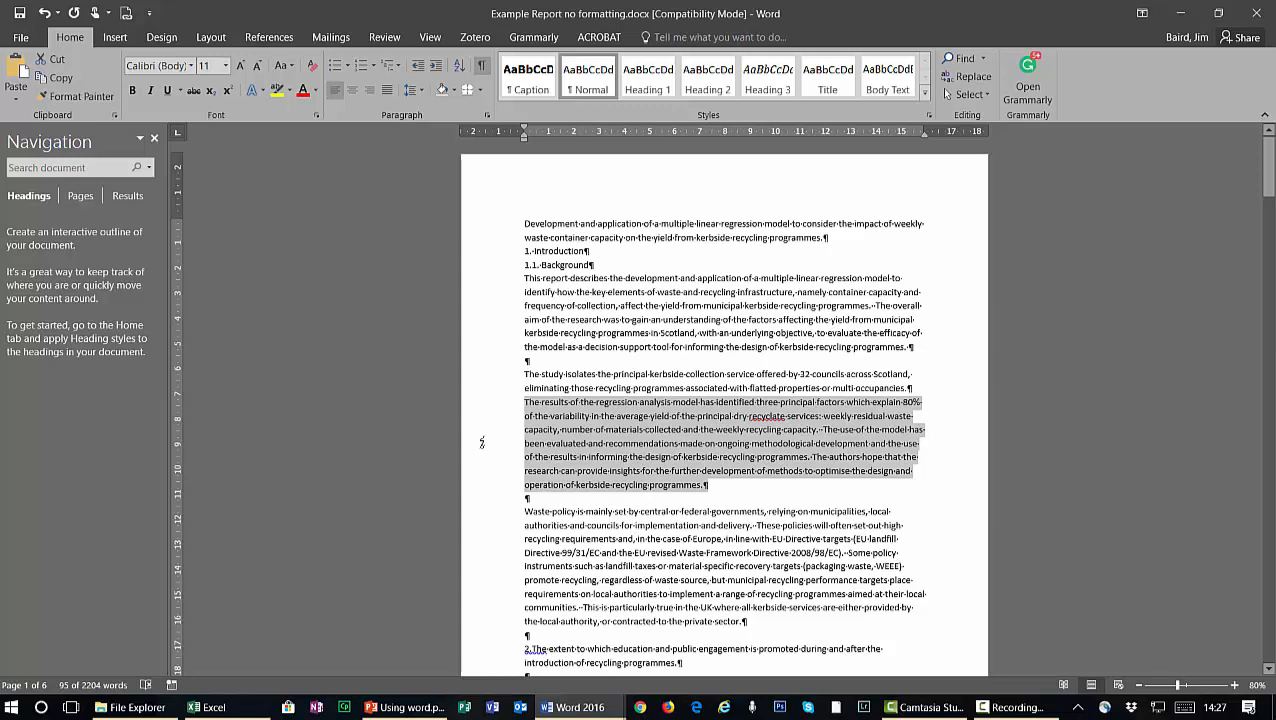
{"action": "left_click", "coordinate": [588, 710]}
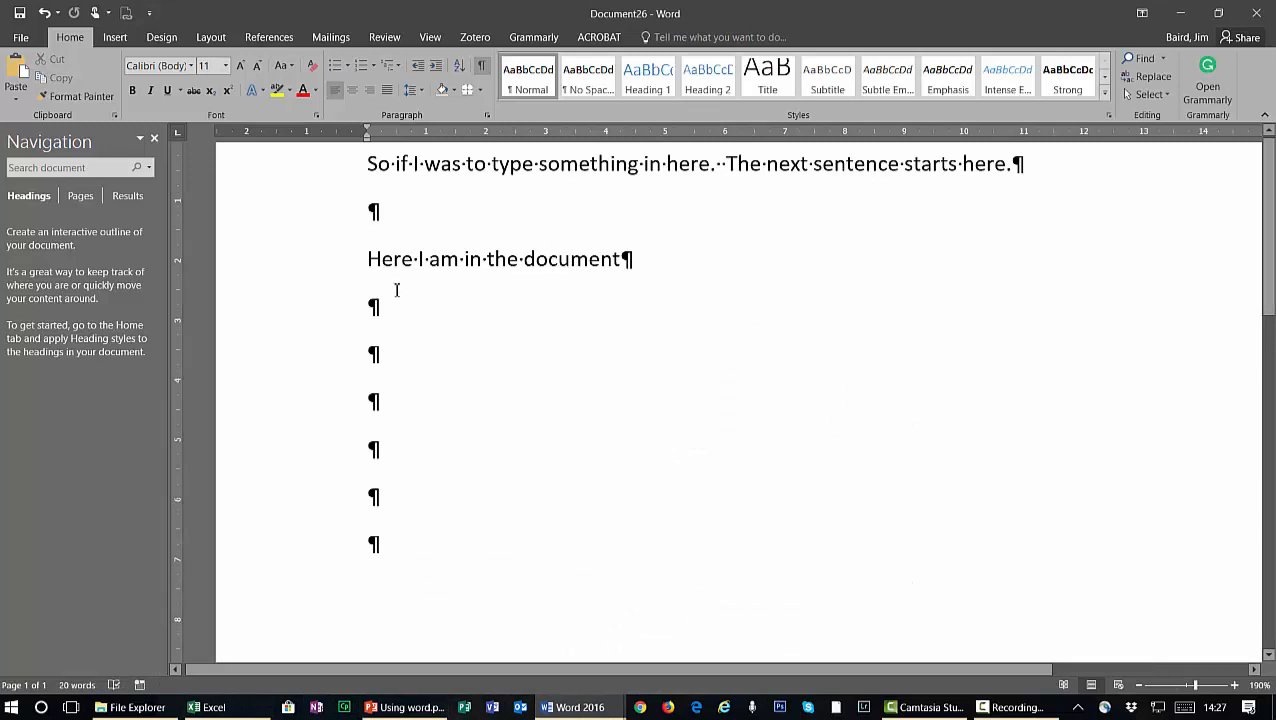
{"action": "key", "text": "ctrl+v"}
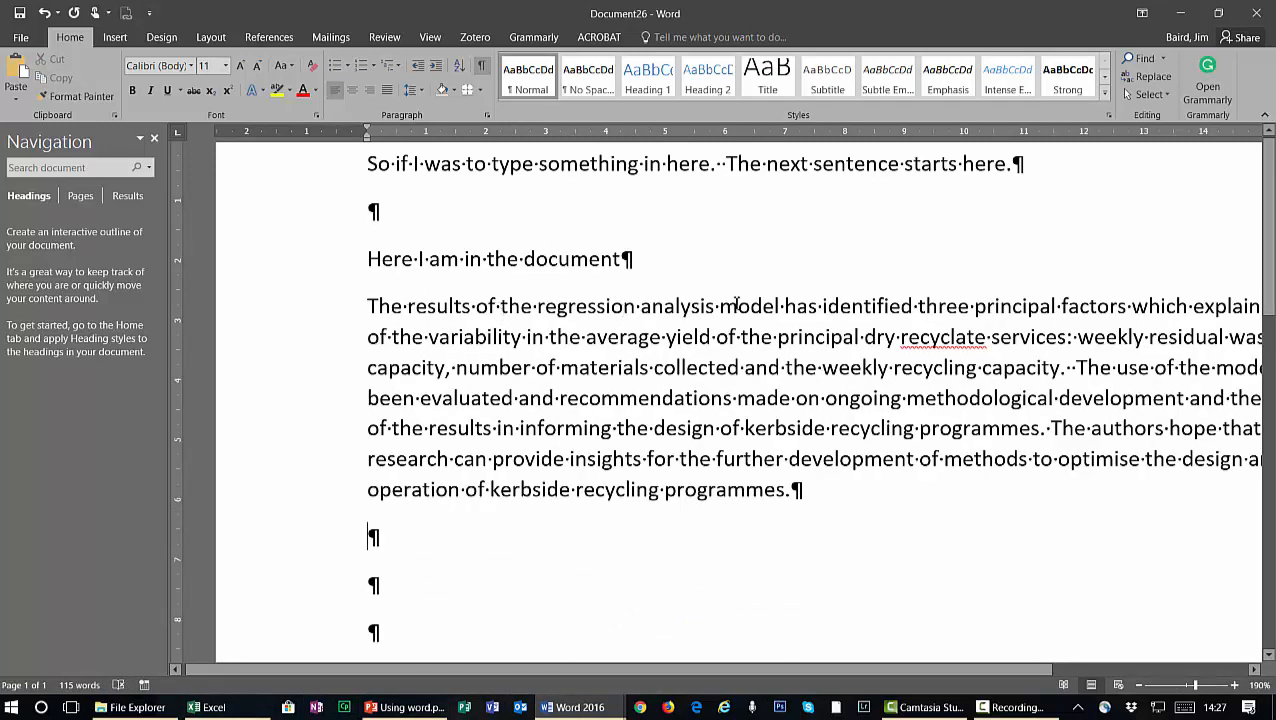
Copy the report's "This report describes the development" paragraph into Document26, leaving one empty paragraph after the previously pasted text
{"action": "left_click_drag", "start_coordinate": [437, 306], "coordinate": [558, 306]}
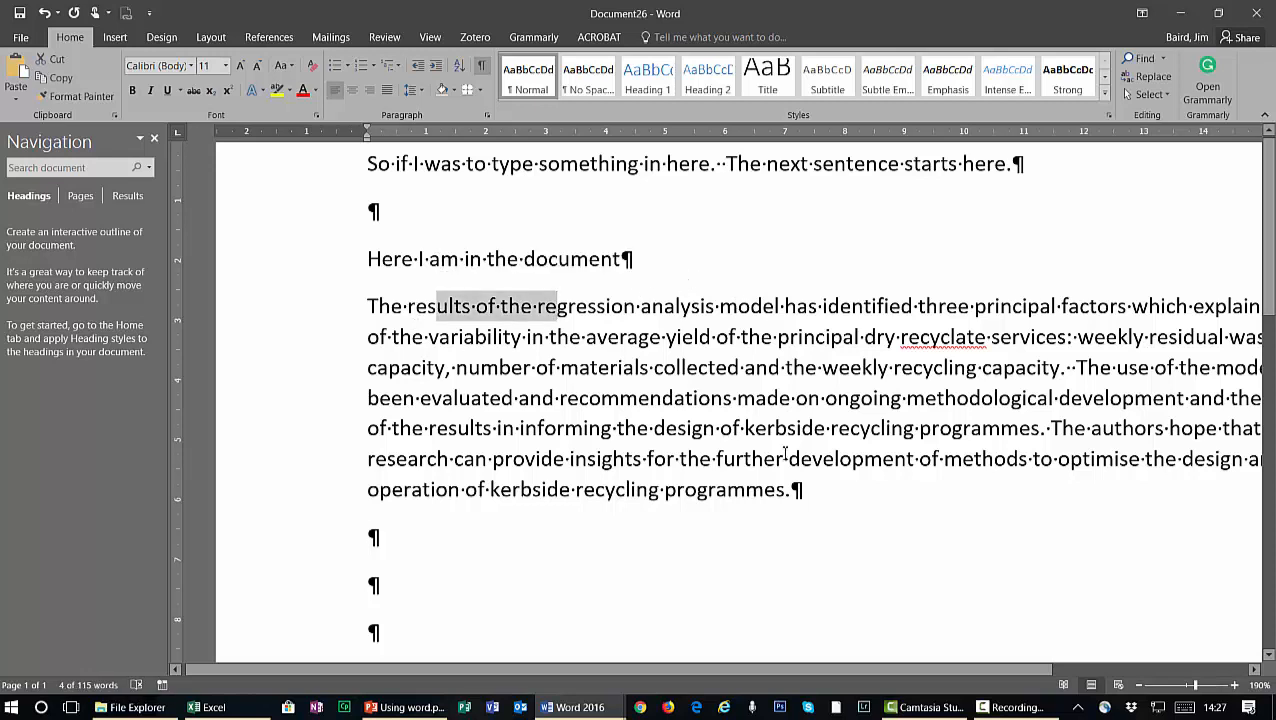
{"action": "left_click", "coordinate": [818, 492]}
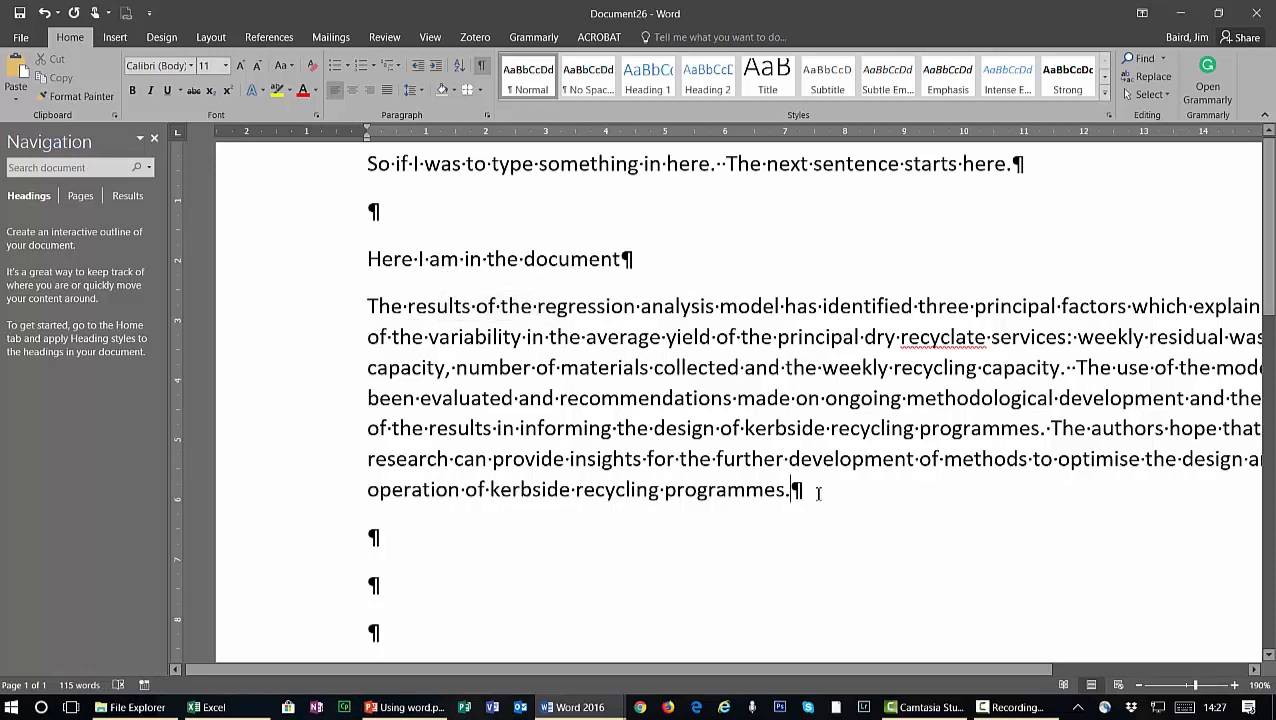
{"action": "key", "text": "Down"}
{"action": "key", "text": "Down"}
{"action": "mouse_move", "coordinate": [575, 705]}
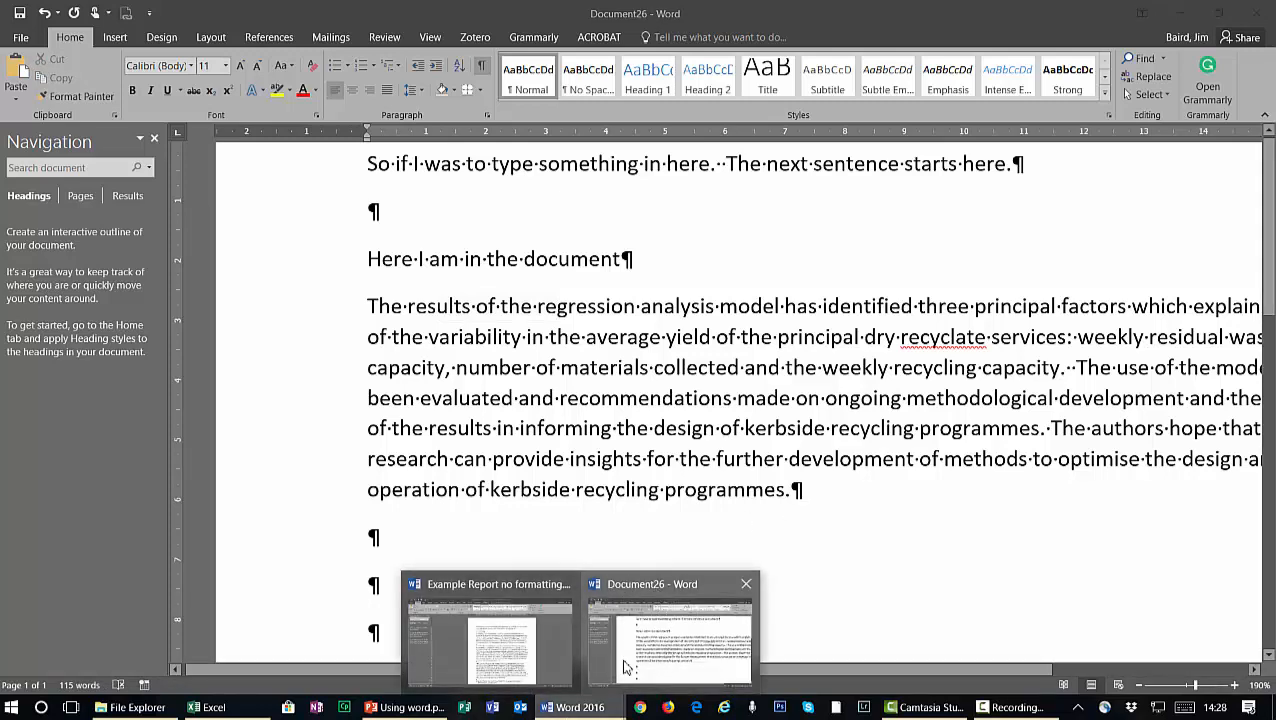
{"action": "left_click", "coordinate": [536, 650]}
{"action": "double_click", "coordinate": [503, 330]}
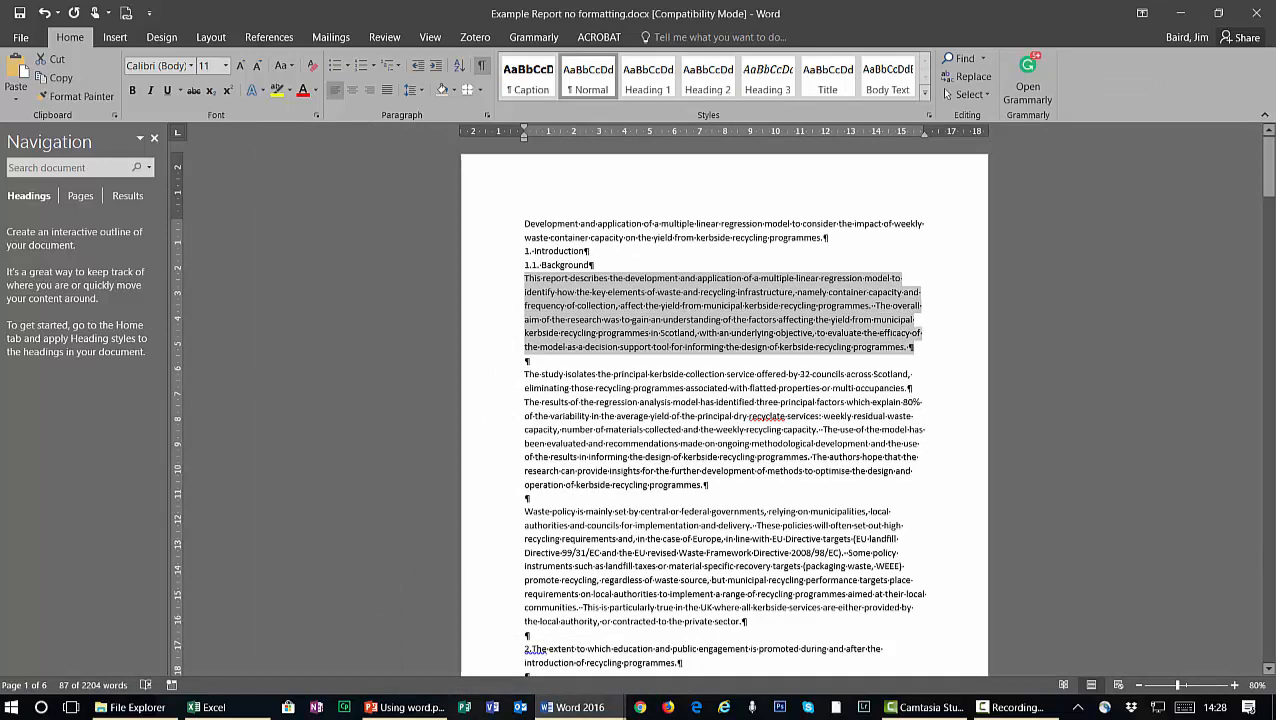
{"action": "mouse_move", "coordinate": [580, 707]}
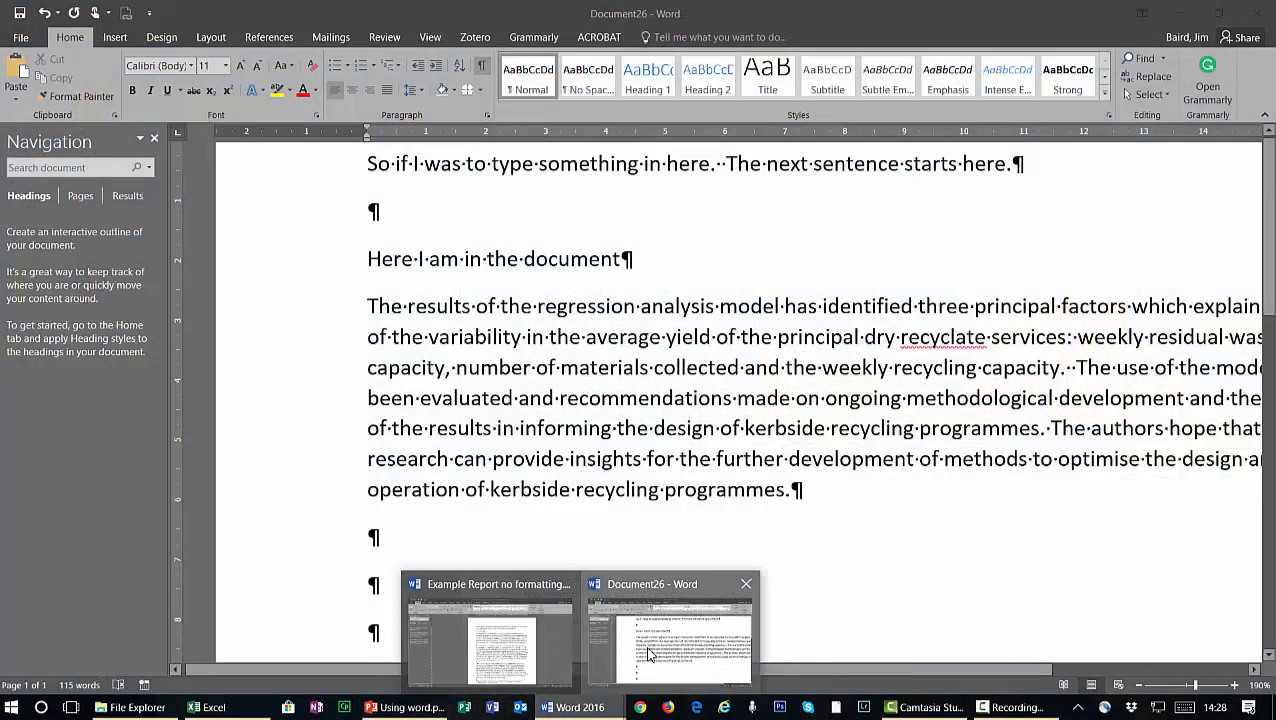
{"action": "left_click", "coordinate": [648, 655]}
{"action": "key", "text": "ctrl+v"}
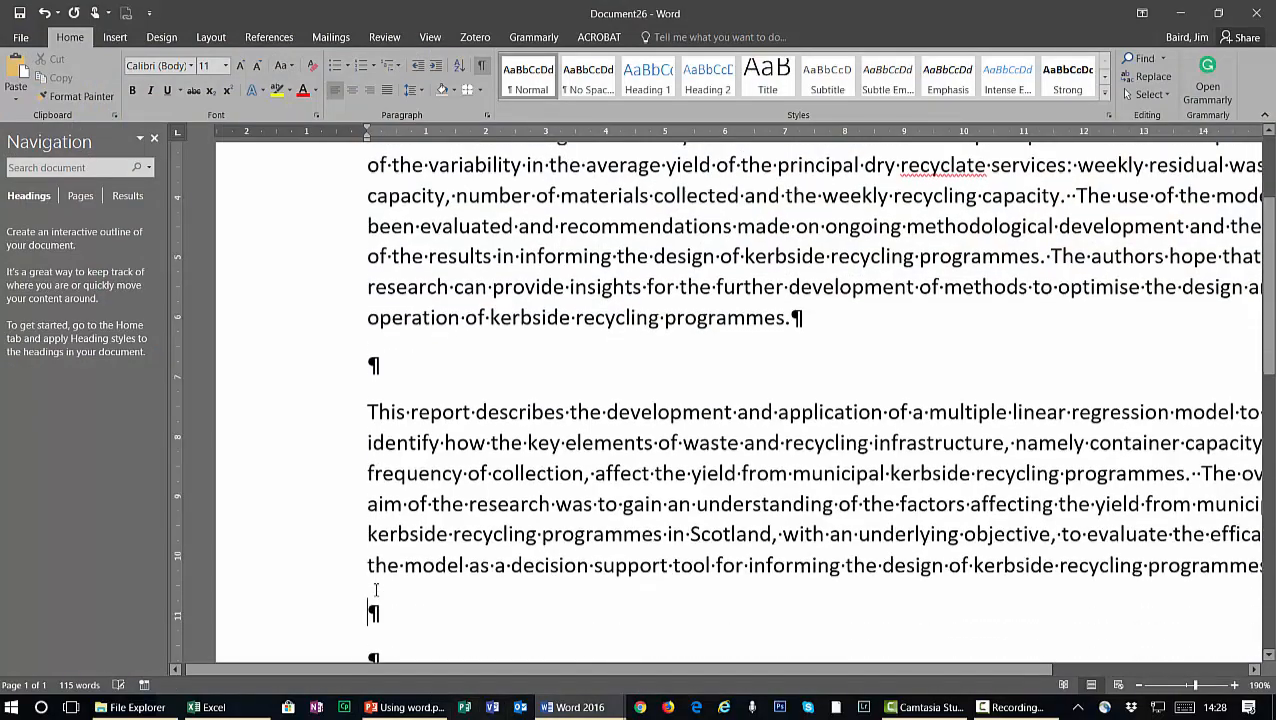
Reduce the document zoom to 130% and hide the formatting marks
{"action": "left_click", "coordinate": [1143, 686]}
{"action": "left_click", "coordinate": [1143, 686]}
{"action": "left_click", "coordinate": [1143, 686]}
{"action": "left_click", "coordinate": [1143, 686]}
{"action": "left_click", "coordinate": [1143, 686]}
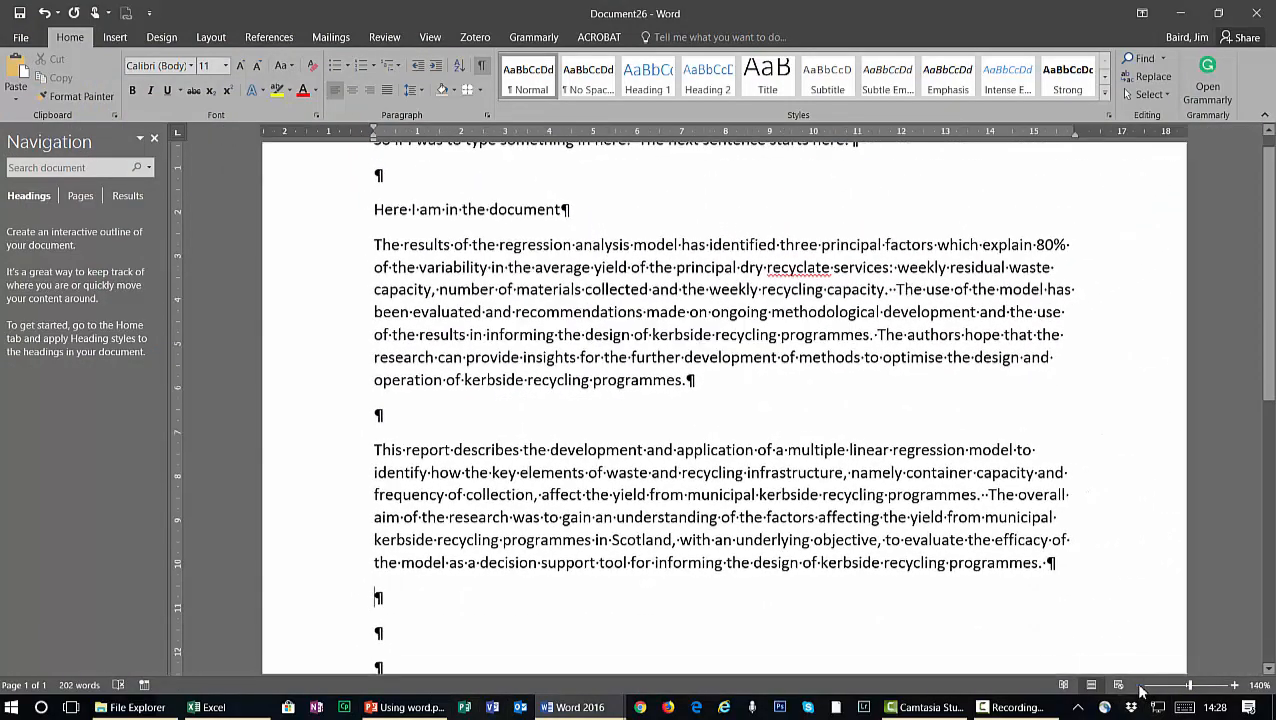
{"action": "left_click", "coordinate": [1143, 686]}
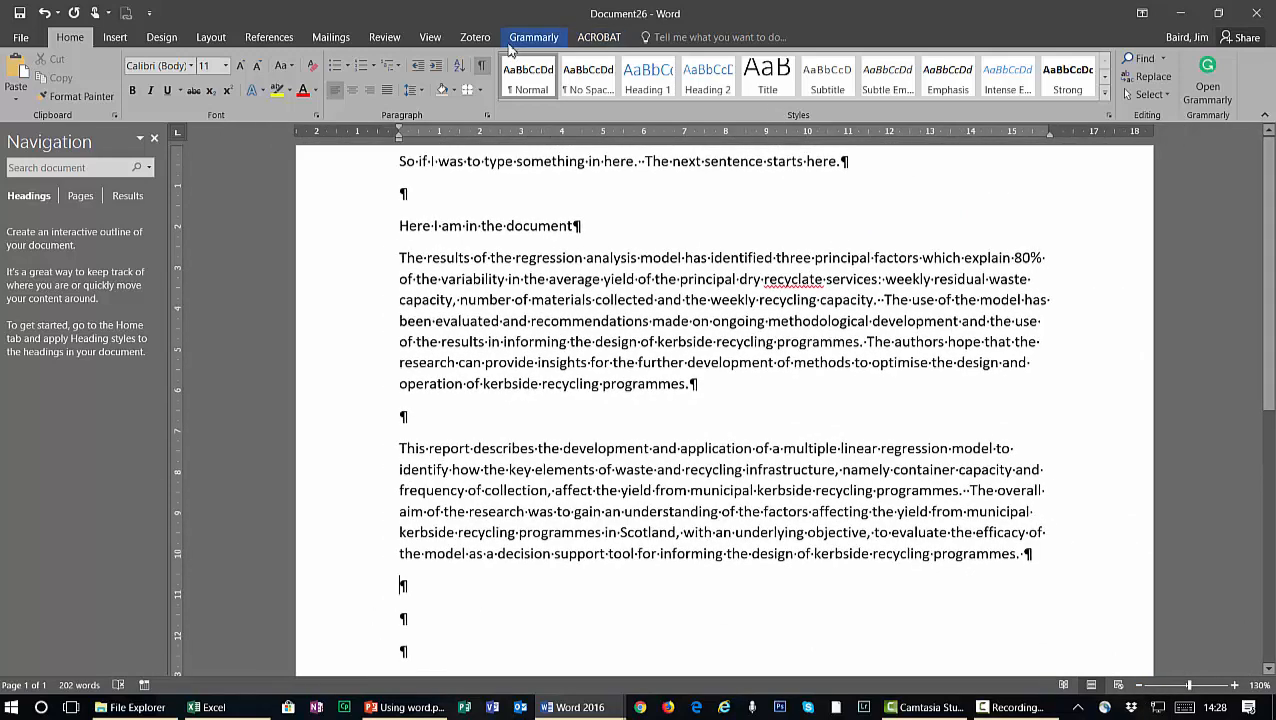
{"action": "left_click", "coordinate": [480, 65]}
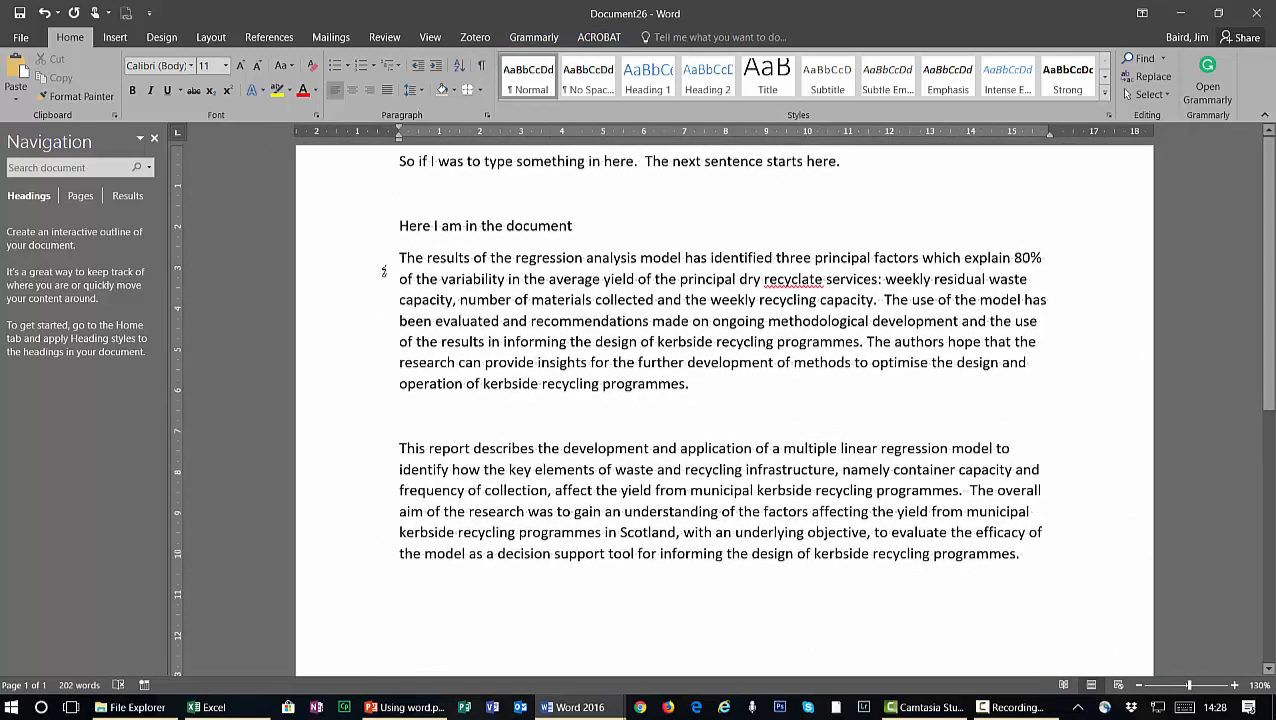
Highlight each of the two pasted paragraphs in turn, and then the empty line between them
{"action": "left_click_drag", "start_coordinate": [384, 264], "coordinate": [397, 400]}
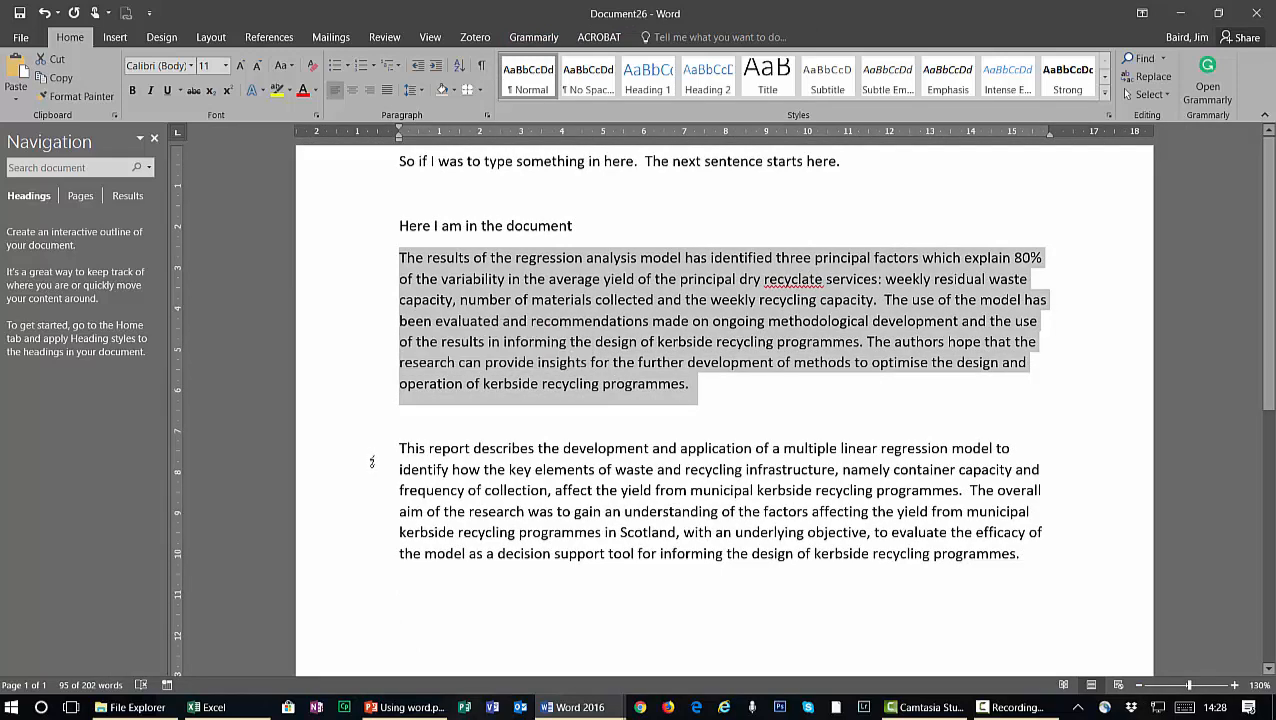
{"action": "left_click_drag", "start_coordinate": [371, 461], "coordinate": [385, 555]}
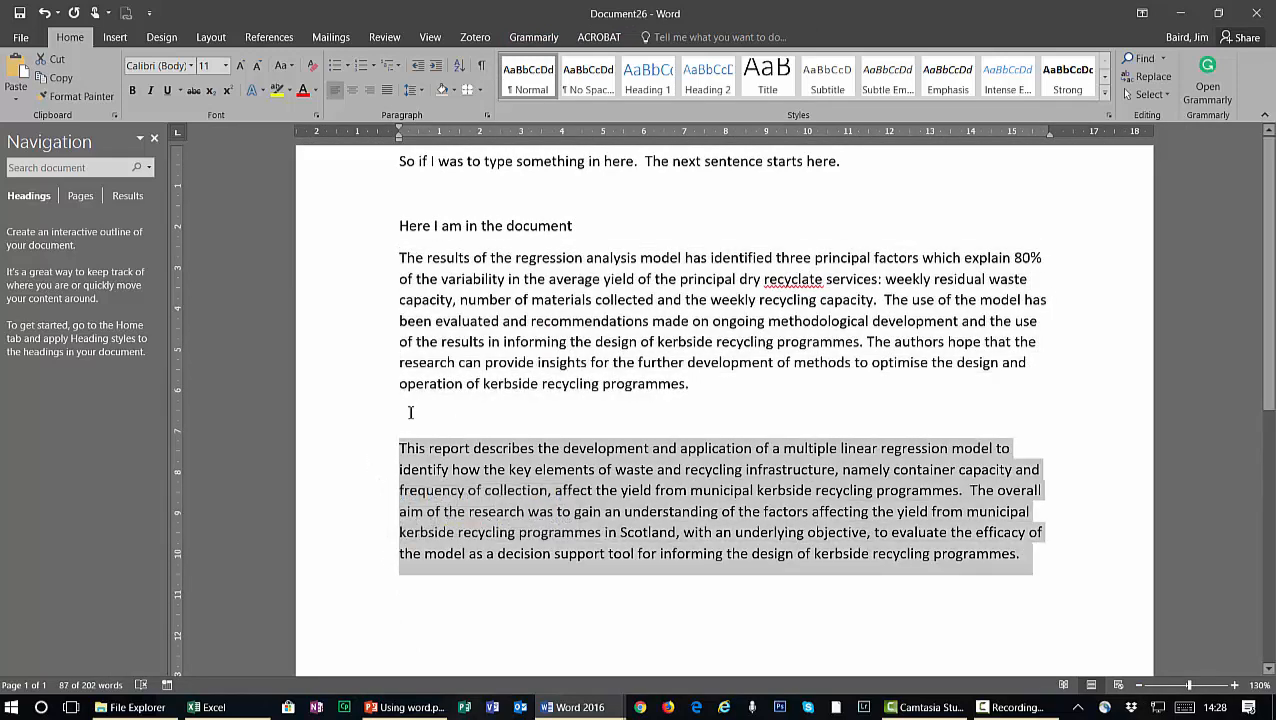
{"action": "left_click", "coordinate": [410, 412]}
{"action": "left_click", "coordinate": [346, 422]}
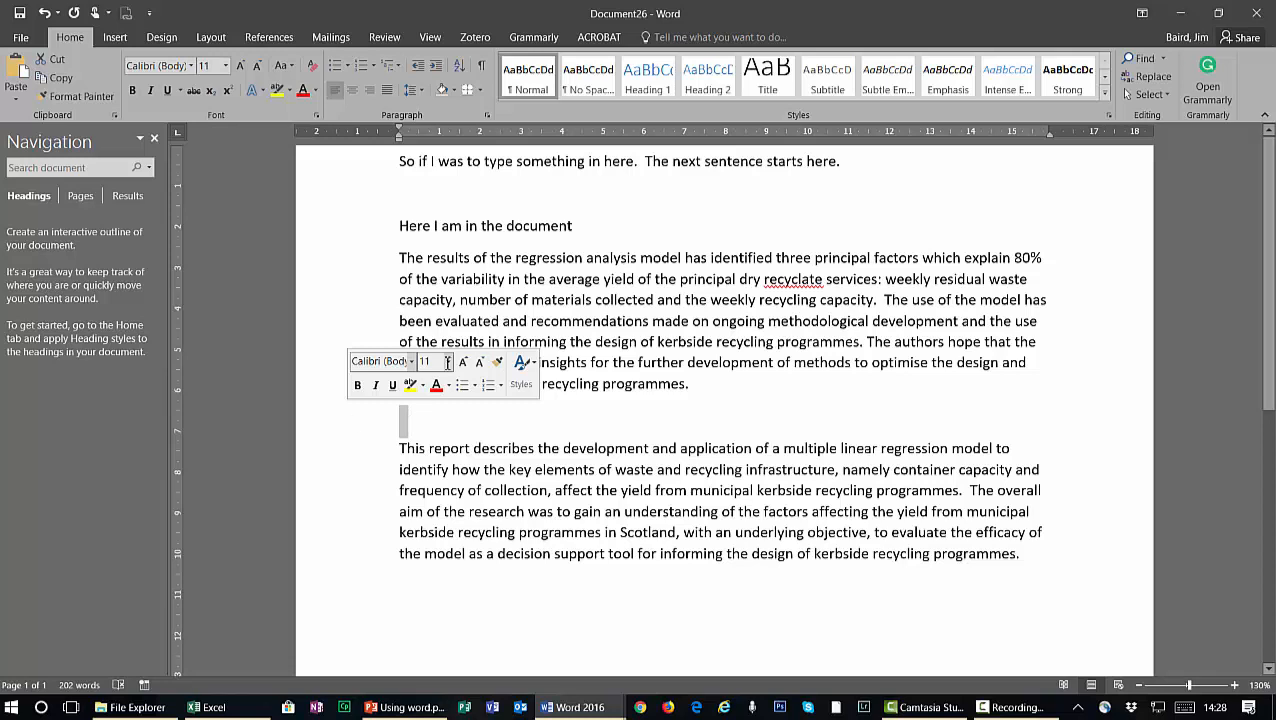
Insert five more empty paragraphs between the two pasted paragraphs
{"action": "key", "text": "Left"}
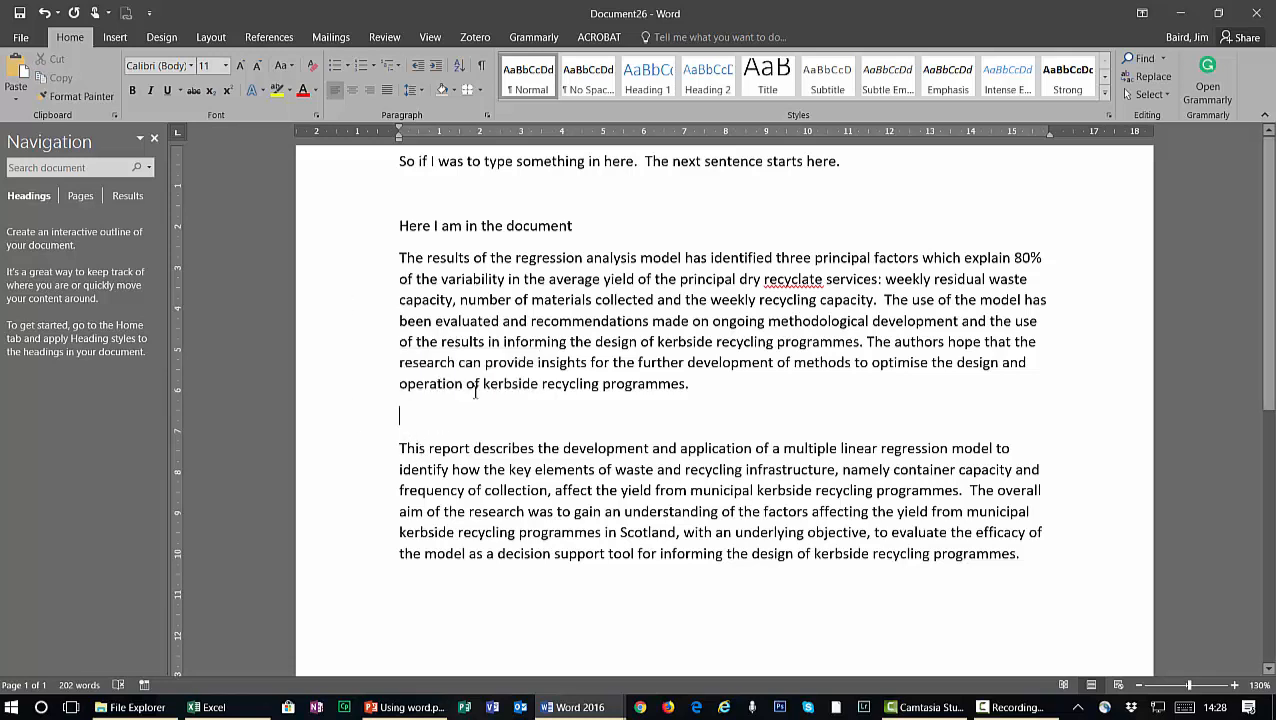
{"action": "key", "text": "Return"}
{"action": "key", "text": "Return"}
{"action": "key", "text": "Return"}
{"action": "key", "text": "Return"}
{"action": "key", "text": "Return"}
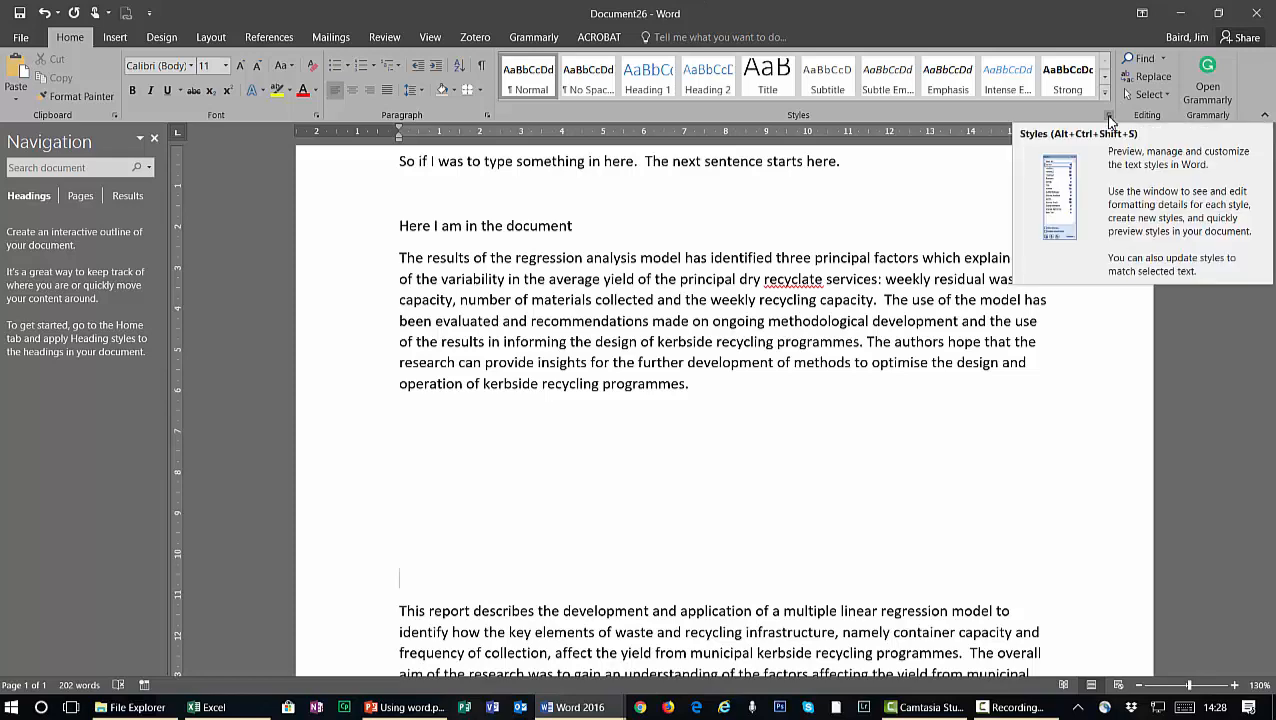
Display the Styles pane and set it to show all styles in this document
{"action": "left_click", "coordinate": [1109, 118]}
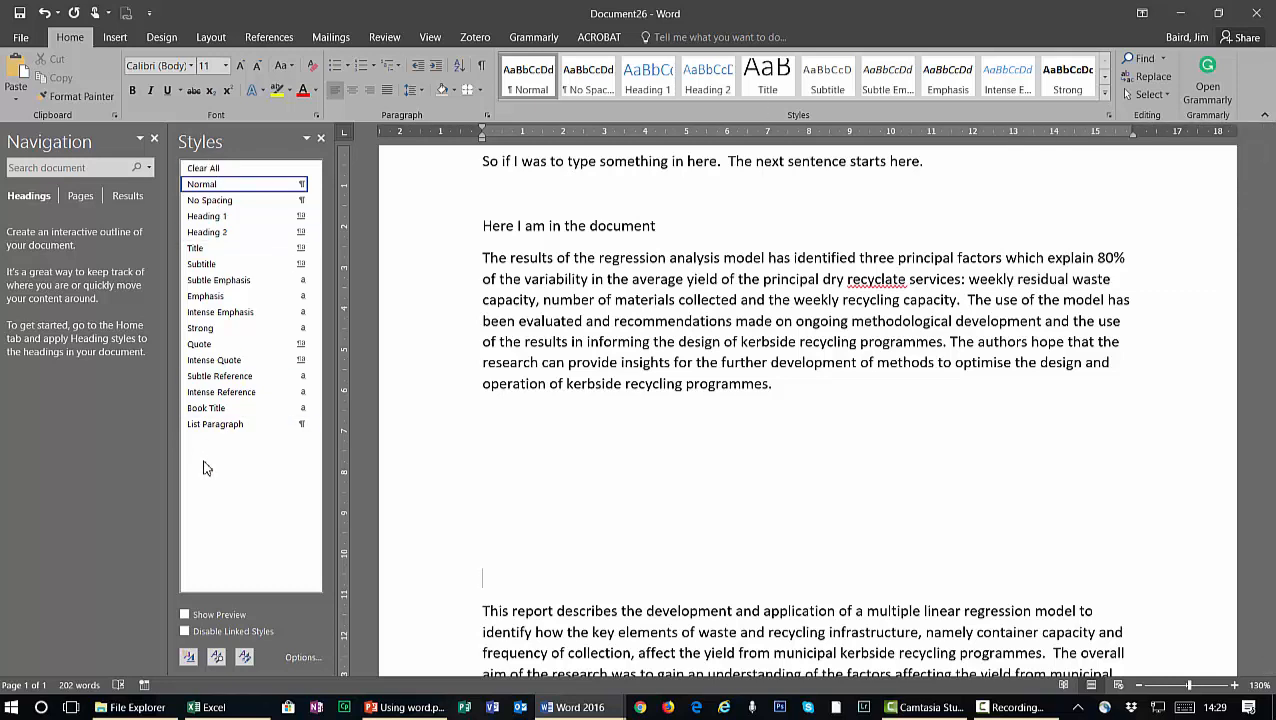
{"action": "left_click", "coordinate": [303, 657]}
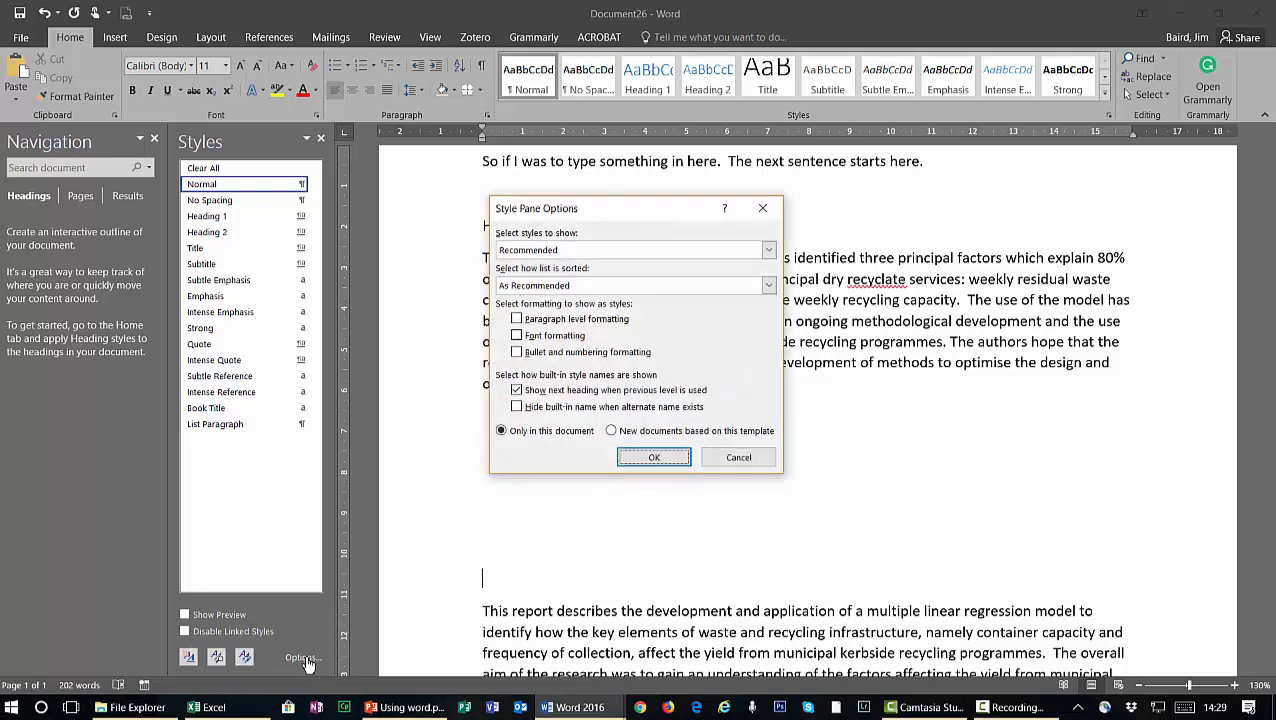
{"action": "left_click", "coordinate": [575, 255]}
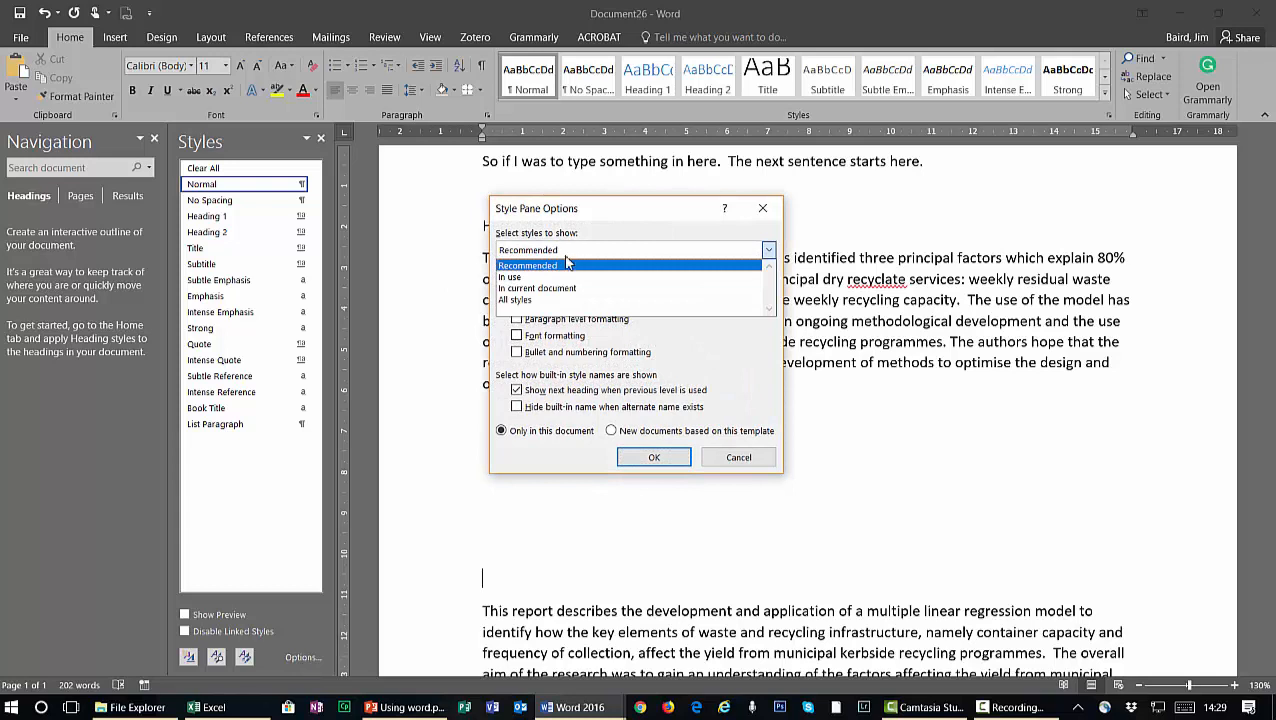
{"action": "left_click", "coordinate": [516, 300]}
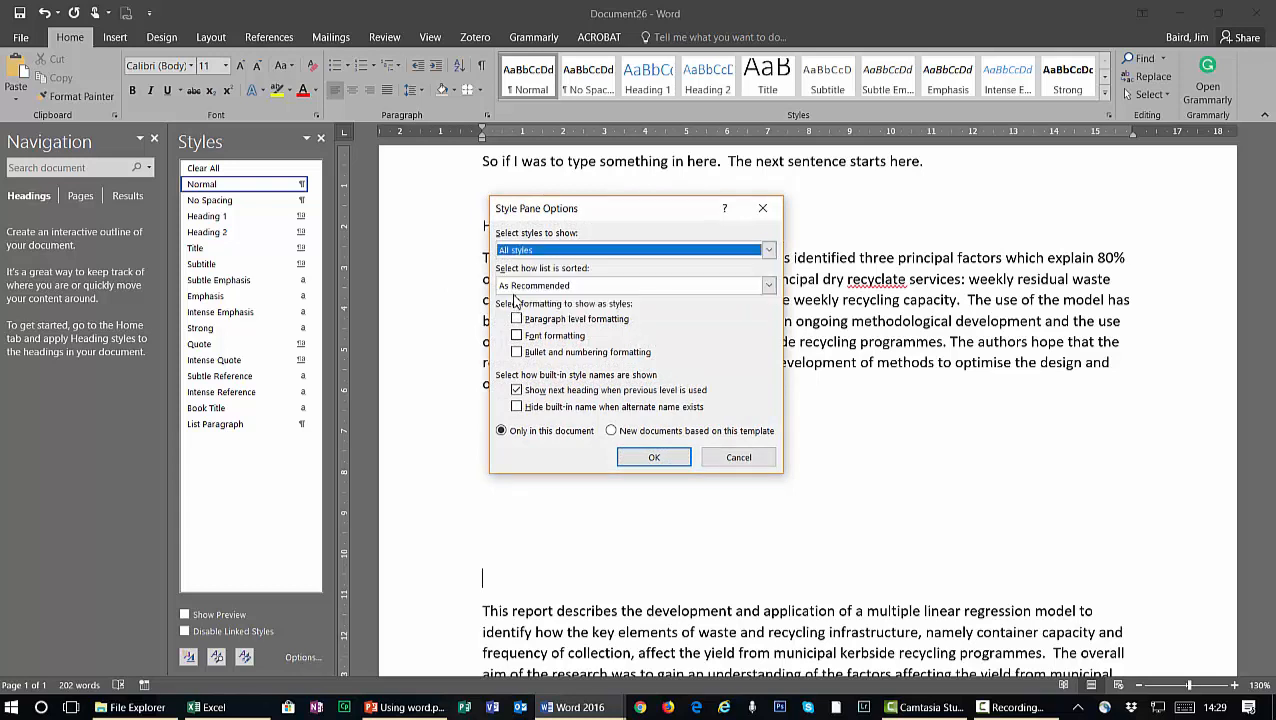
{"action": "left_click", "coordinate": [654, 458]}
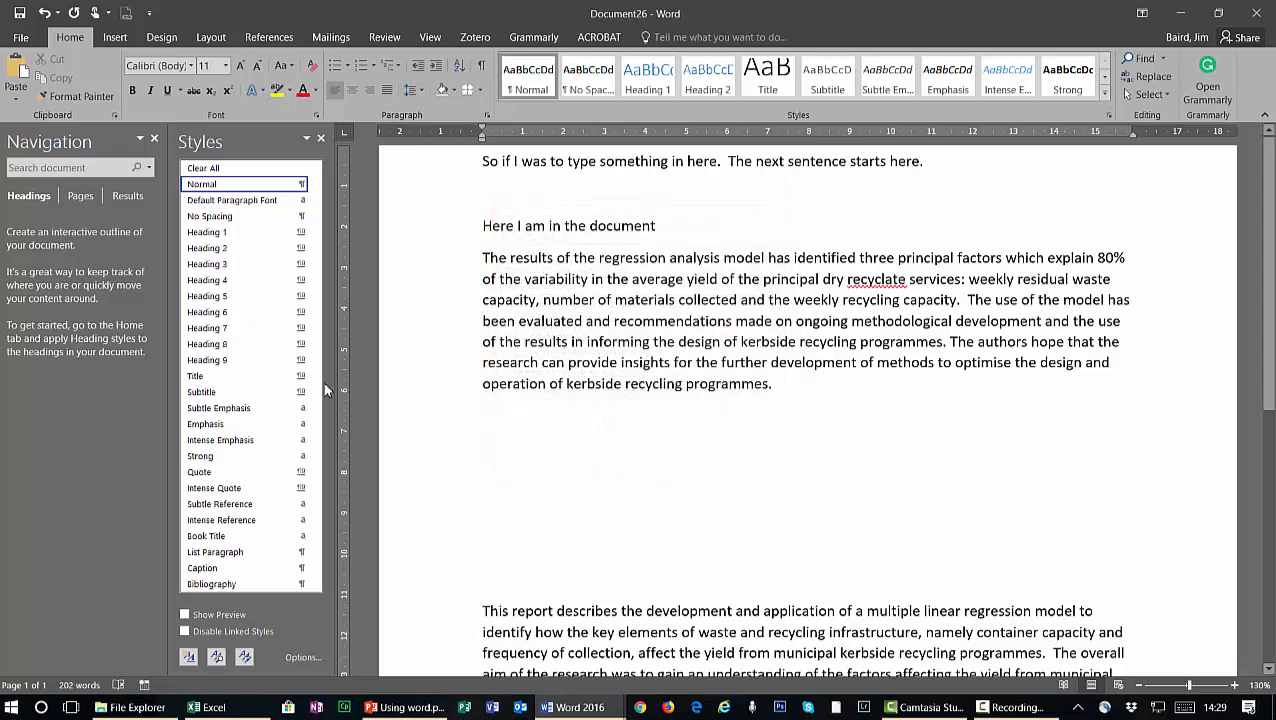
{"action": "scroll", "coordinate": [240, 210], "scroll_direction": "down", "scroll_amount": 20}
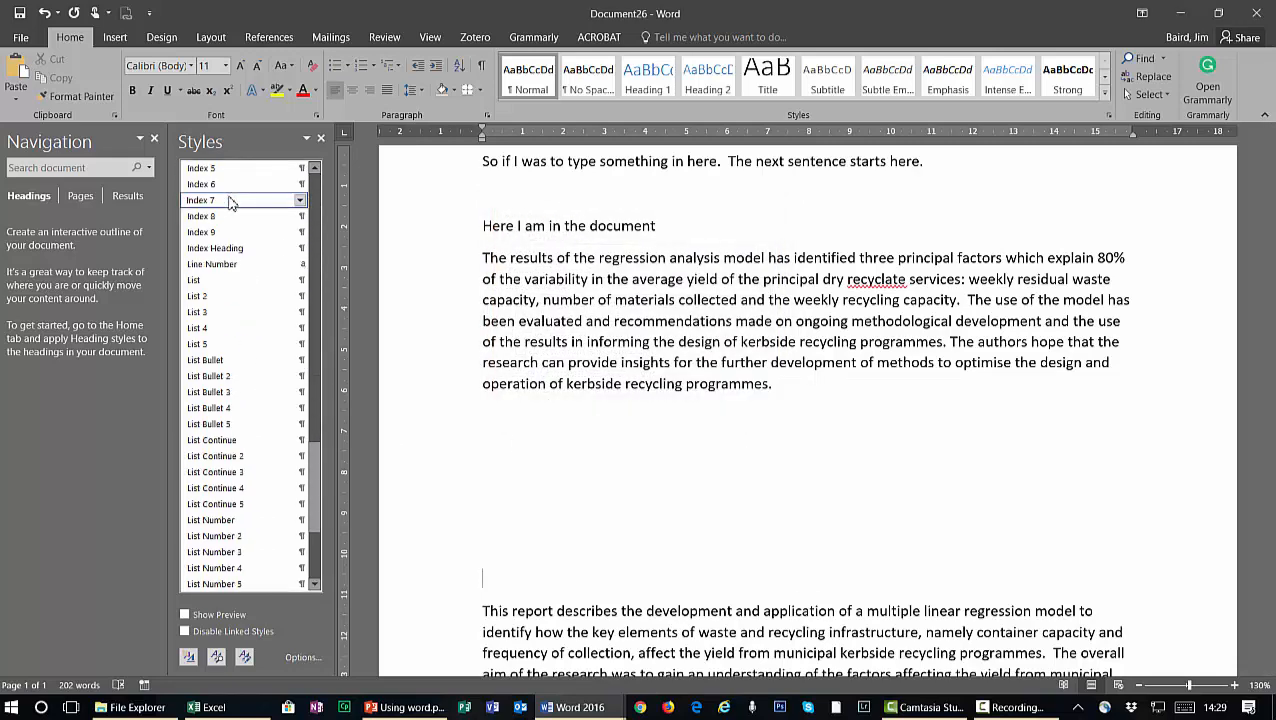
{"action": "scroll", "coordinate": [229, 203], "scroll_direction": "down", "scroll_amount": 5}
{"action": "scroll", "coordinate": [228, 208], "scroll_direction": "up", "scroll_amount": 20}
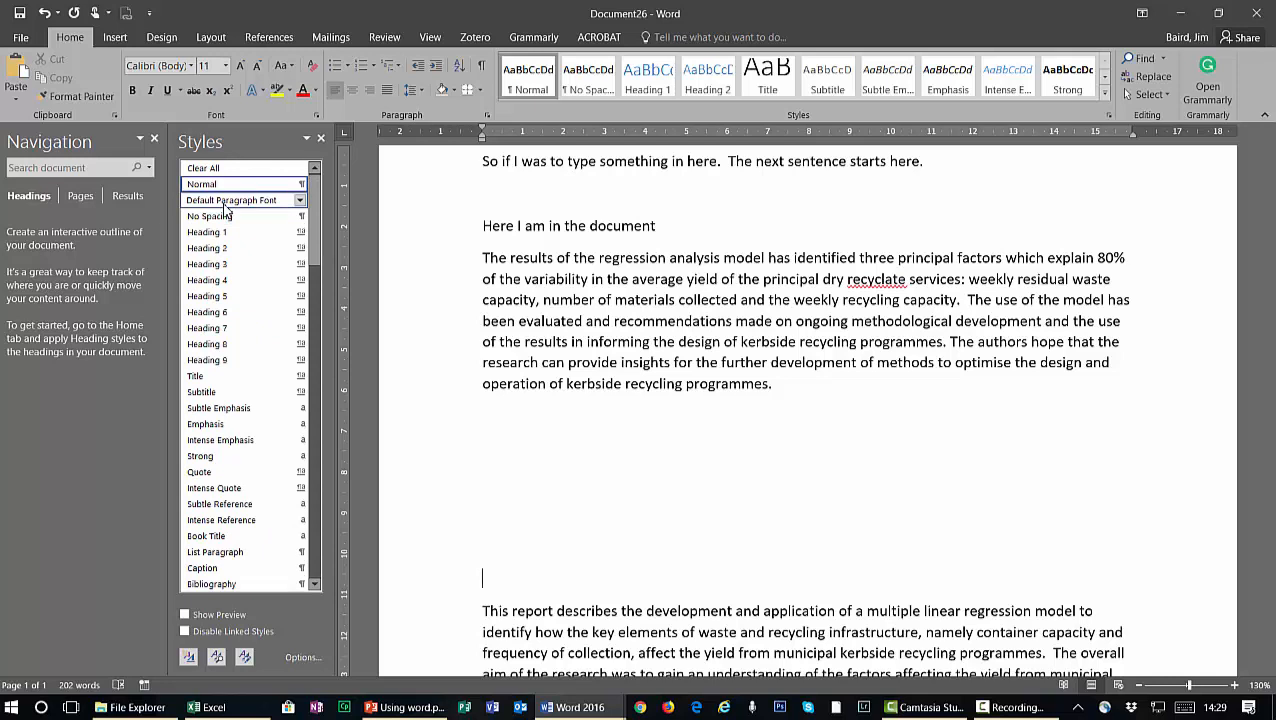
Create a paragraph style named with the author's first name plus "Body", based on Normal and followed by itself
{"action": "left_click", "coordinate": [189, 658]}
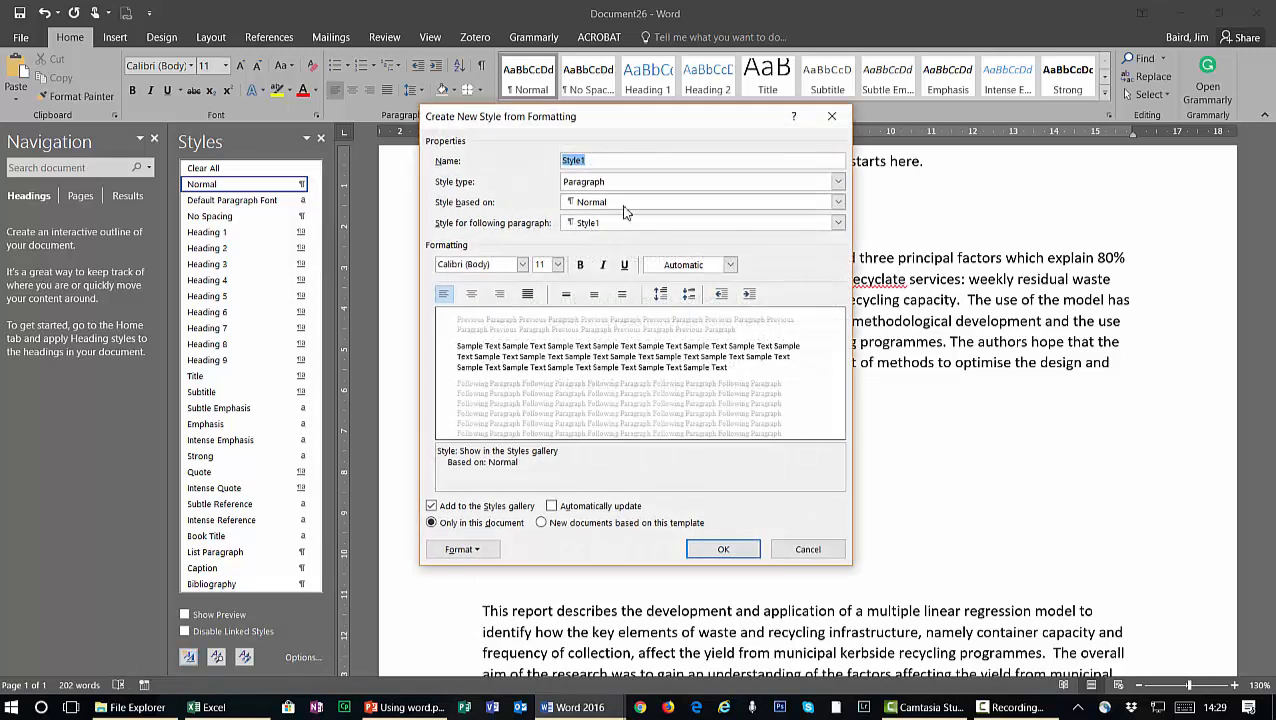
{"action": "type", "text": "Jim Body"}
{"action": "left_click", "coordinate": [838, 223]}
{"action": "left_click", "coordinate": [839, 225]}
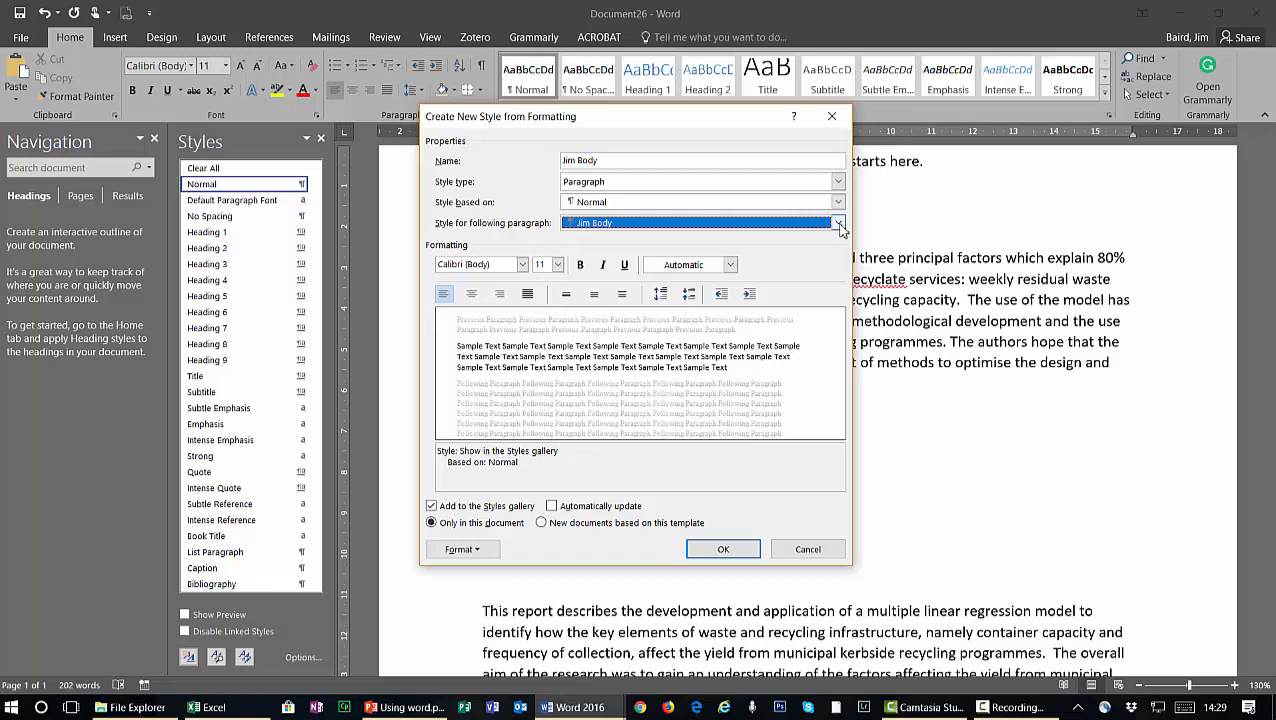
{"action": "left_click", "coordinate": [735, 556]}
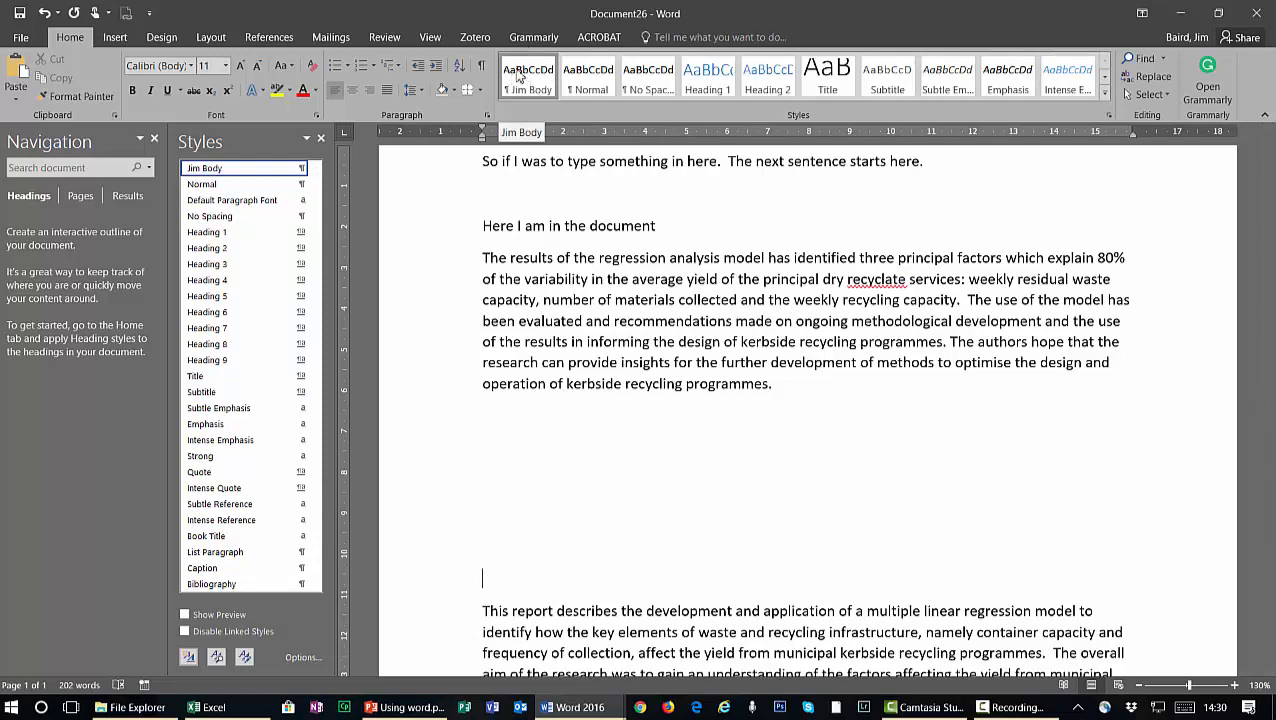
{"action": "left_click", "coordinate": [299, 168]}
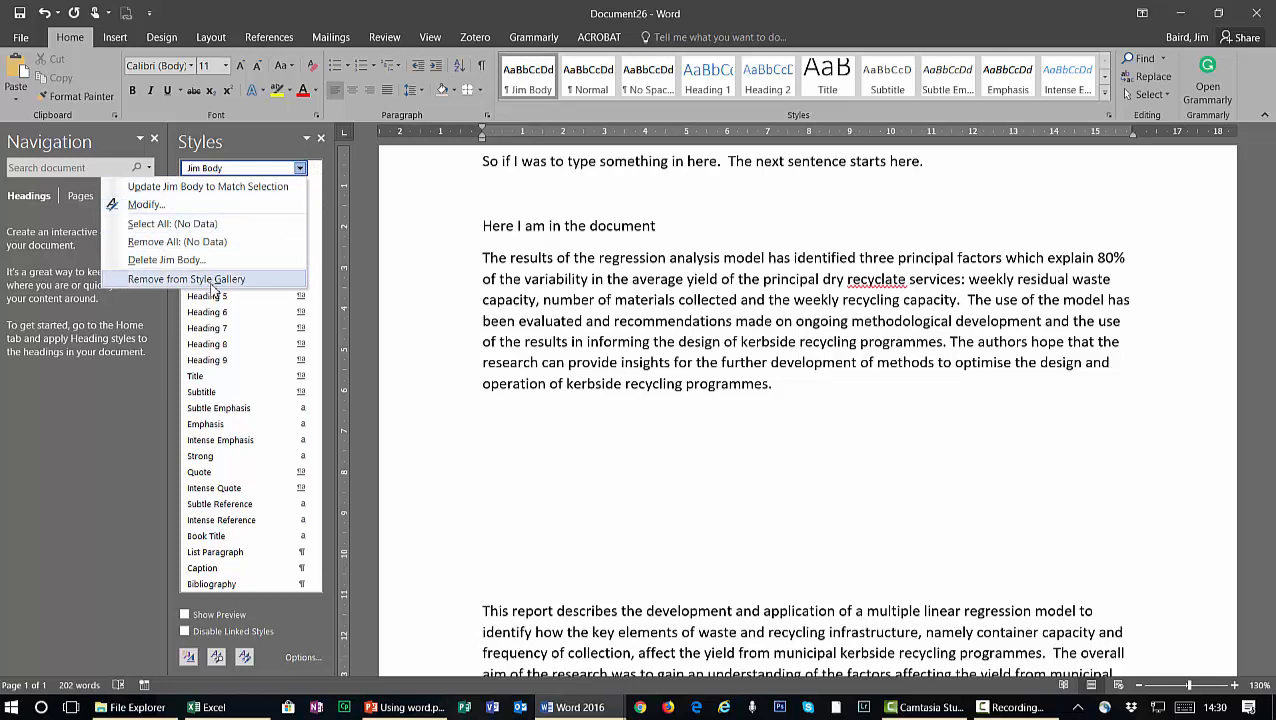
{"action": "left_click", "coordinate": [342, 3]}
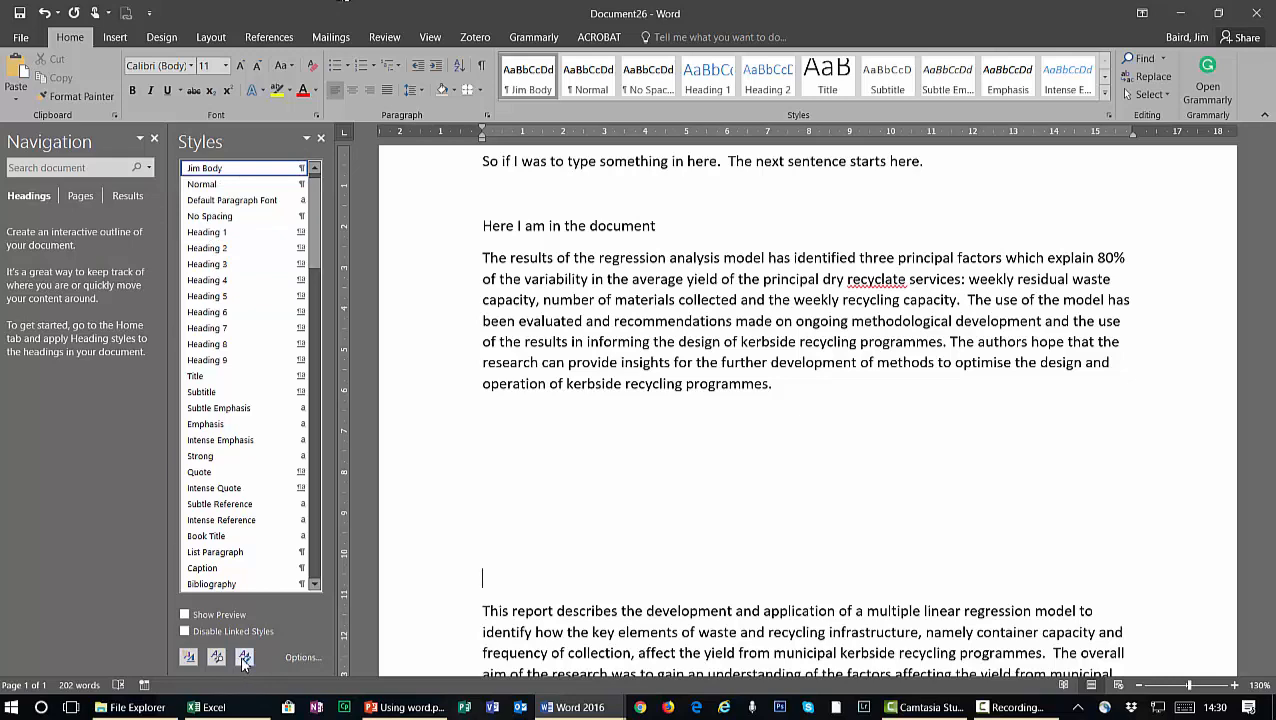
{"action": "left_click", "coordinate": [302, 657]}
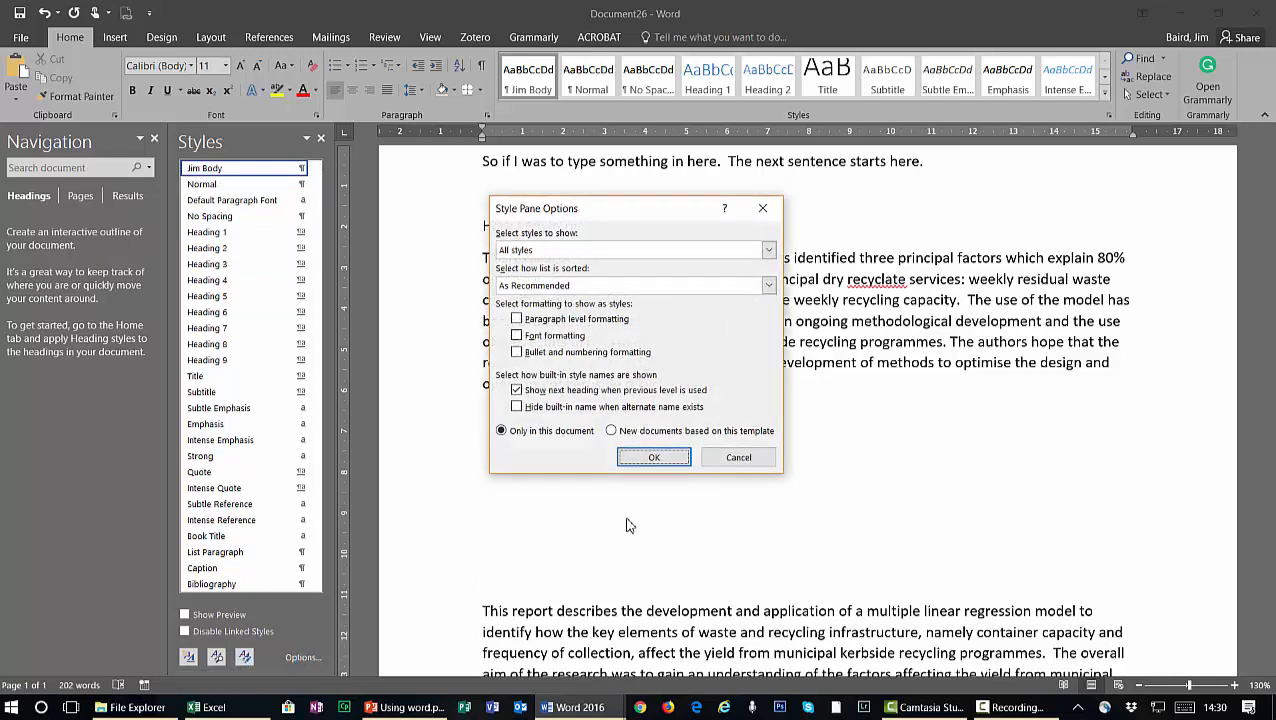
{"action": "key", "text": "Escape"}
Lower the custom Body style by one priority level in the recommended sort order of Manage Styles
{"action": "left_click", "coordinate": [244, 658]}
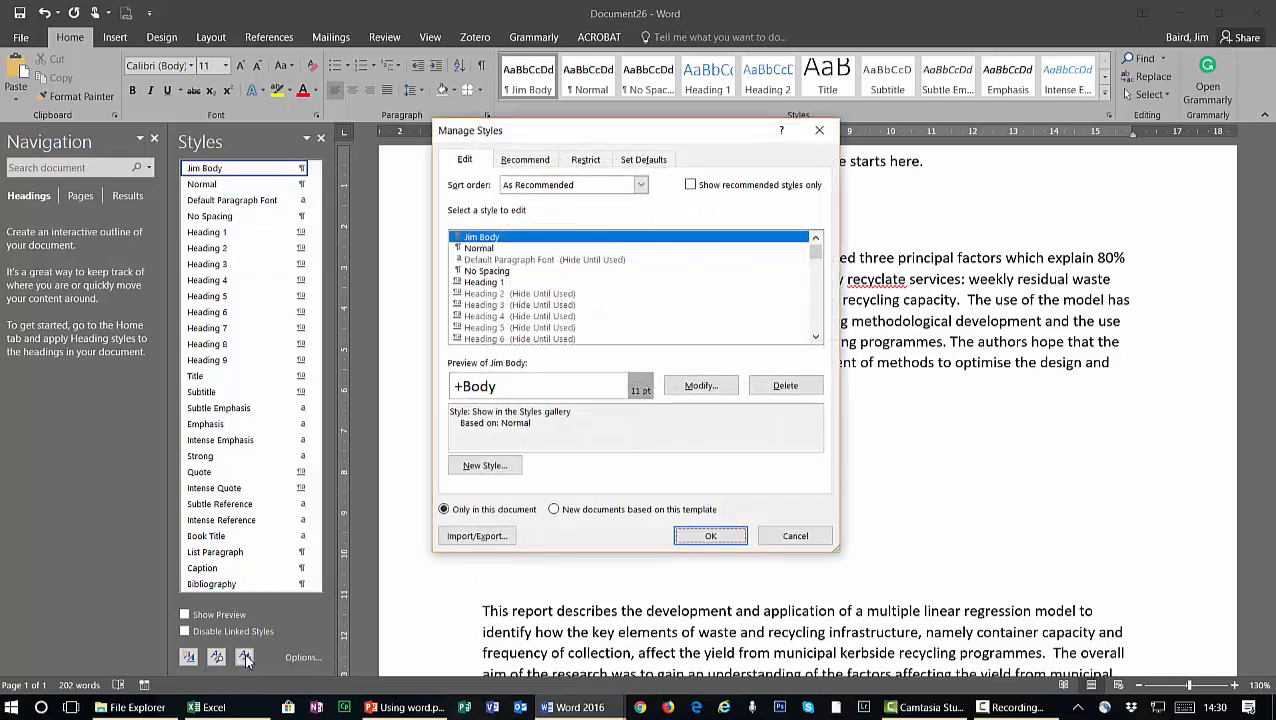
{"action": "left_click", "coordinate": [502, 243]}
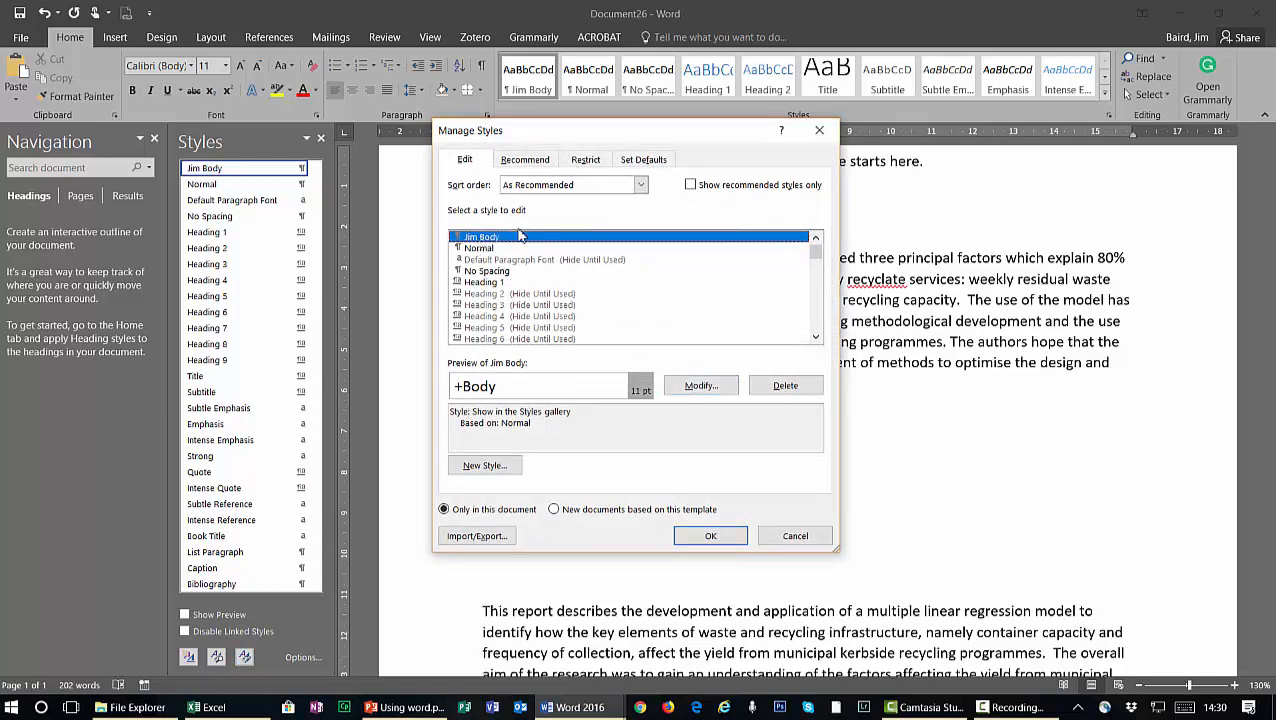
{"action": "left_click", "coordinate": [530, 160]}
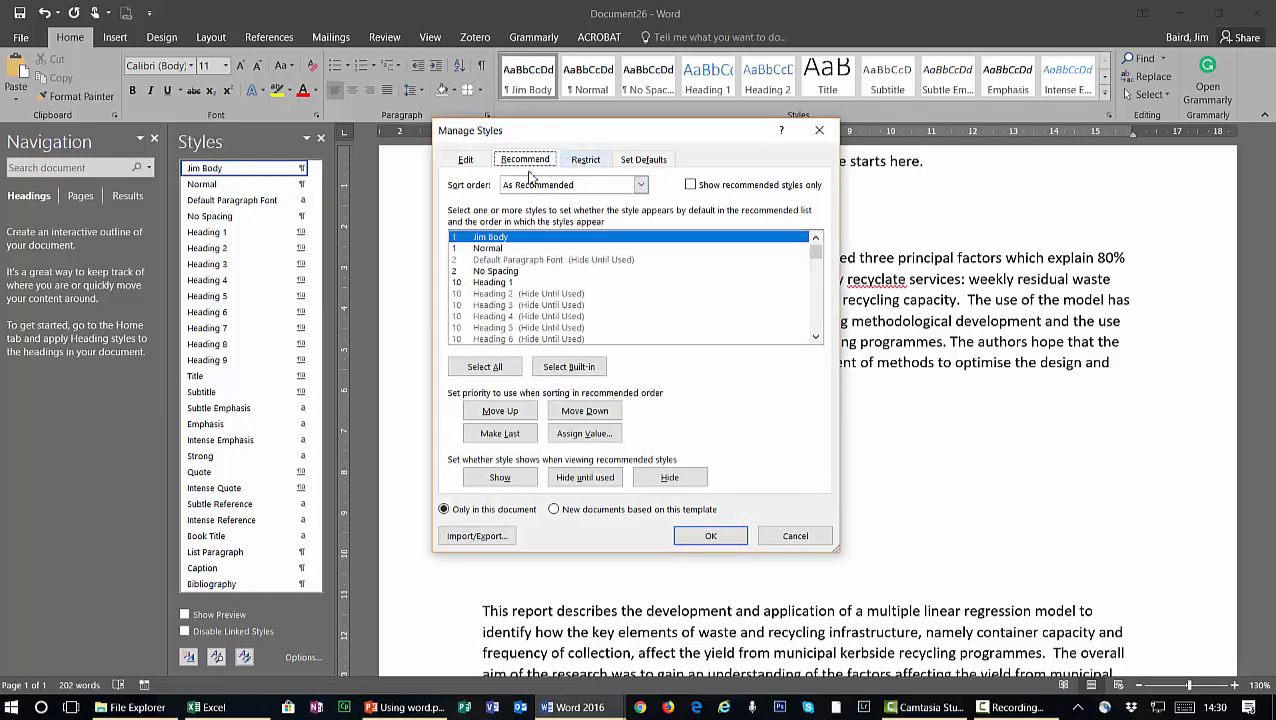
{"action": "left_click", "coordinate": [490, 238]}
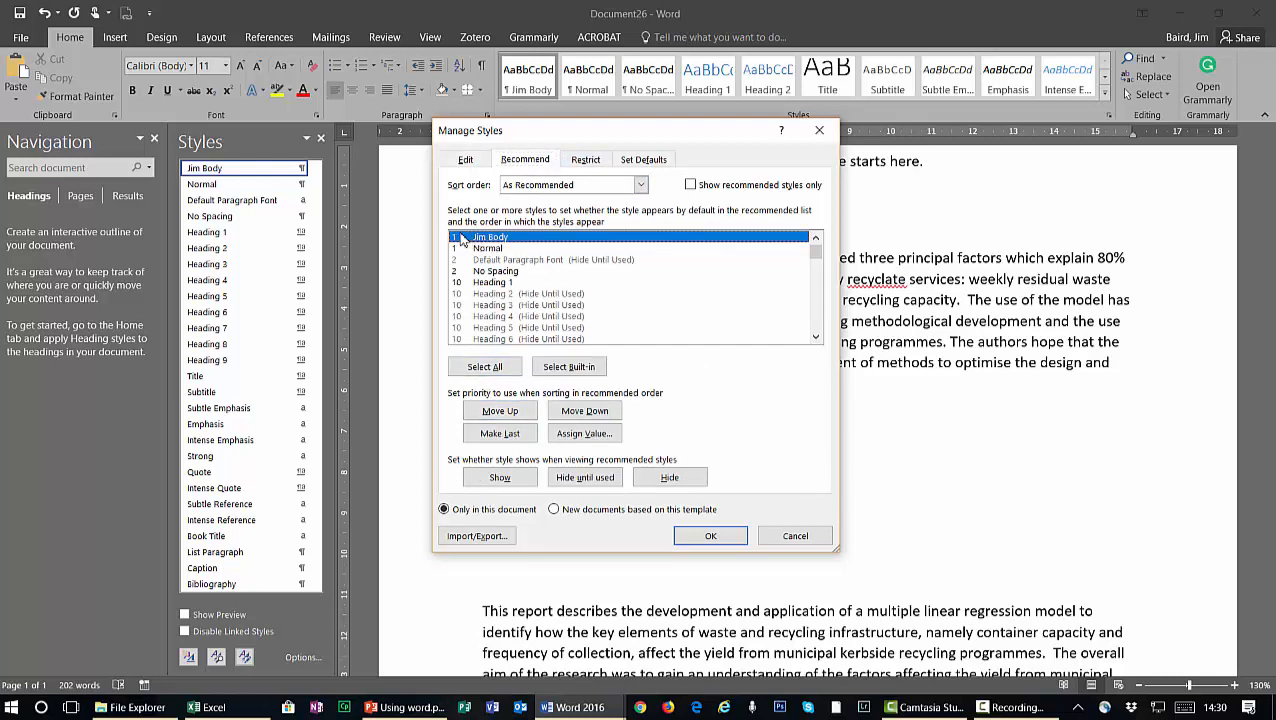
{"action": "left_click", "coordinate": [585, 412]}
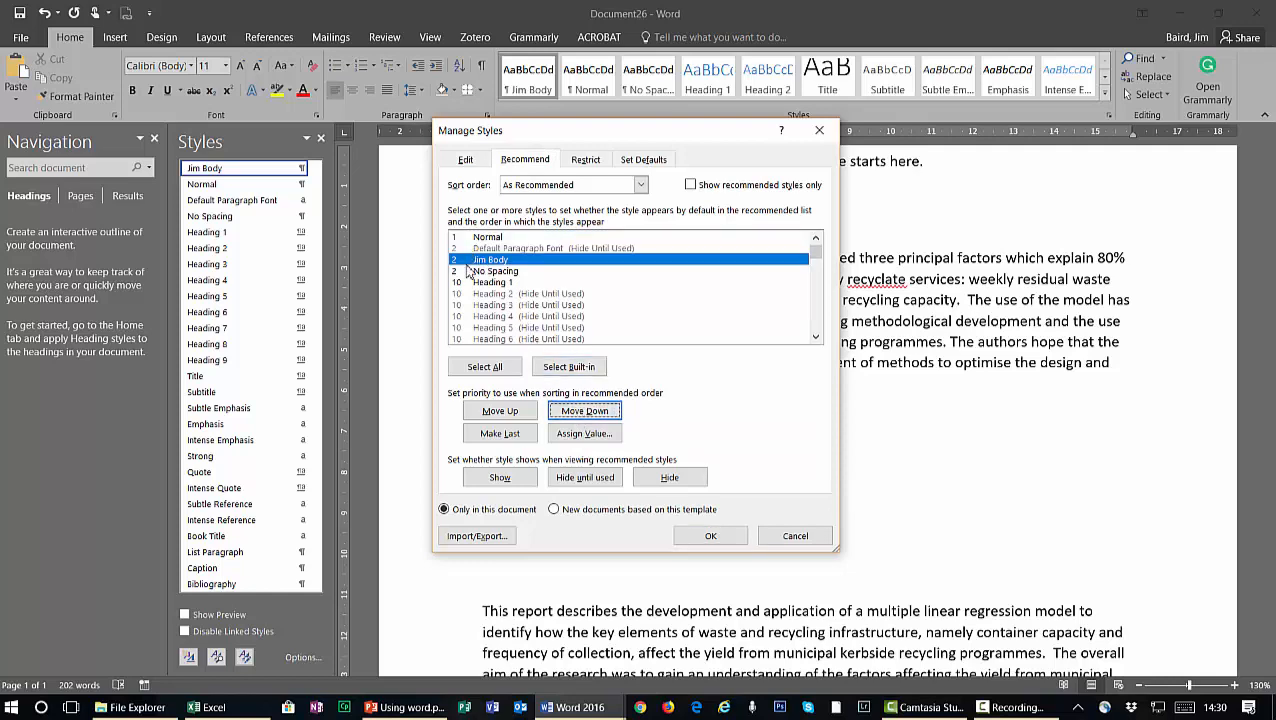
{"action": "left_click", "coordinate": [711, 536]}
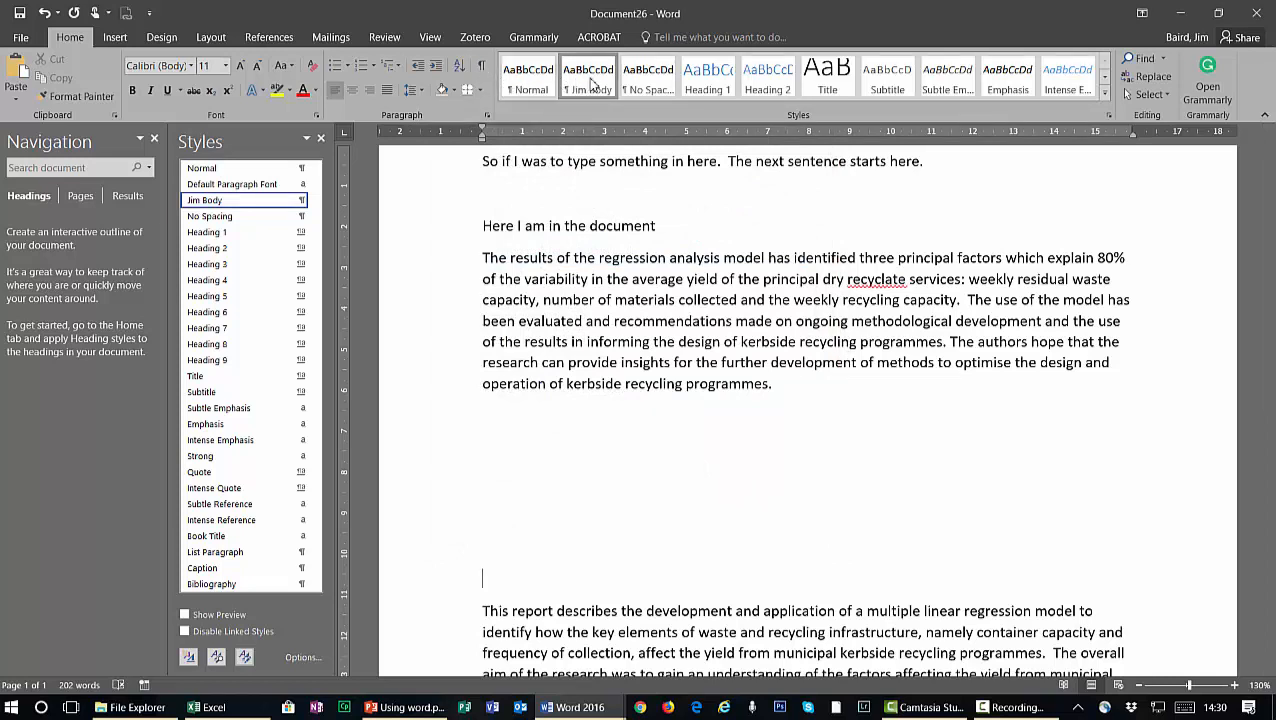
Raise the custom Body style back to priority 1 in the recommended sort order
{"action": "left_click", "coordinate": [246, 658]}
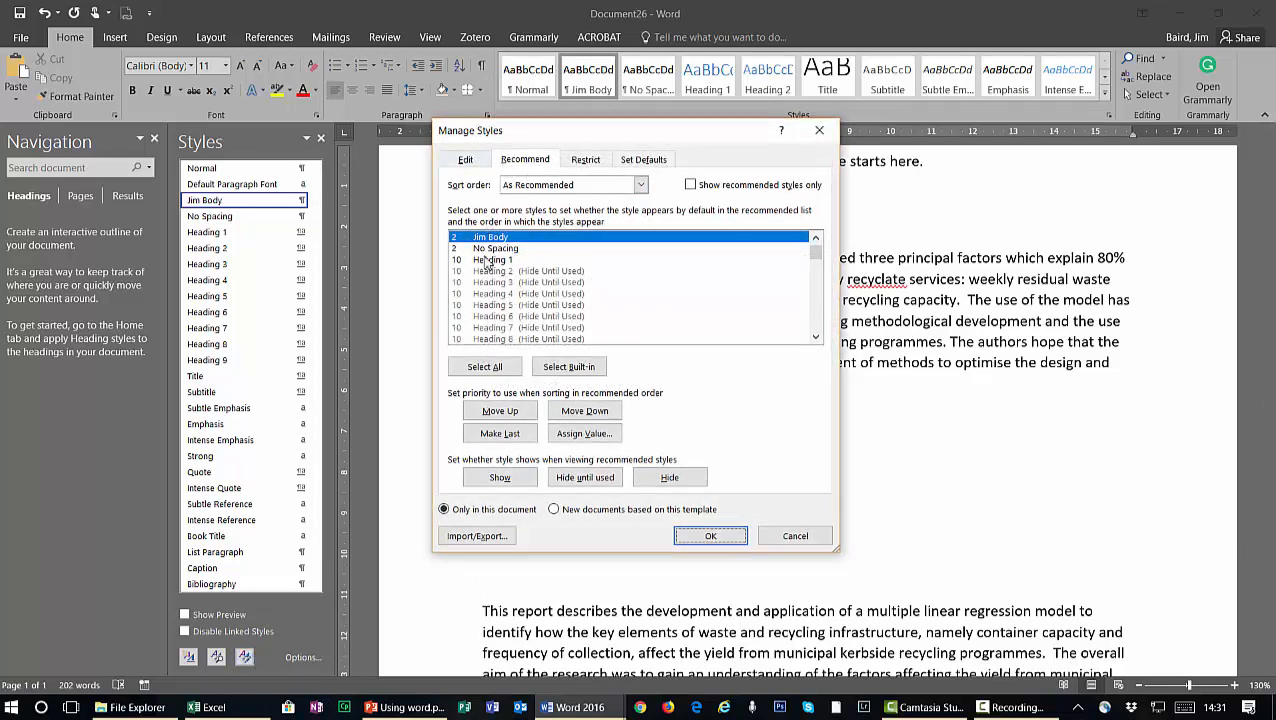
{"action": "left_click", "coordinate": [500, 417]}
{"action": "left_click", "coordinate": [501, 414]}
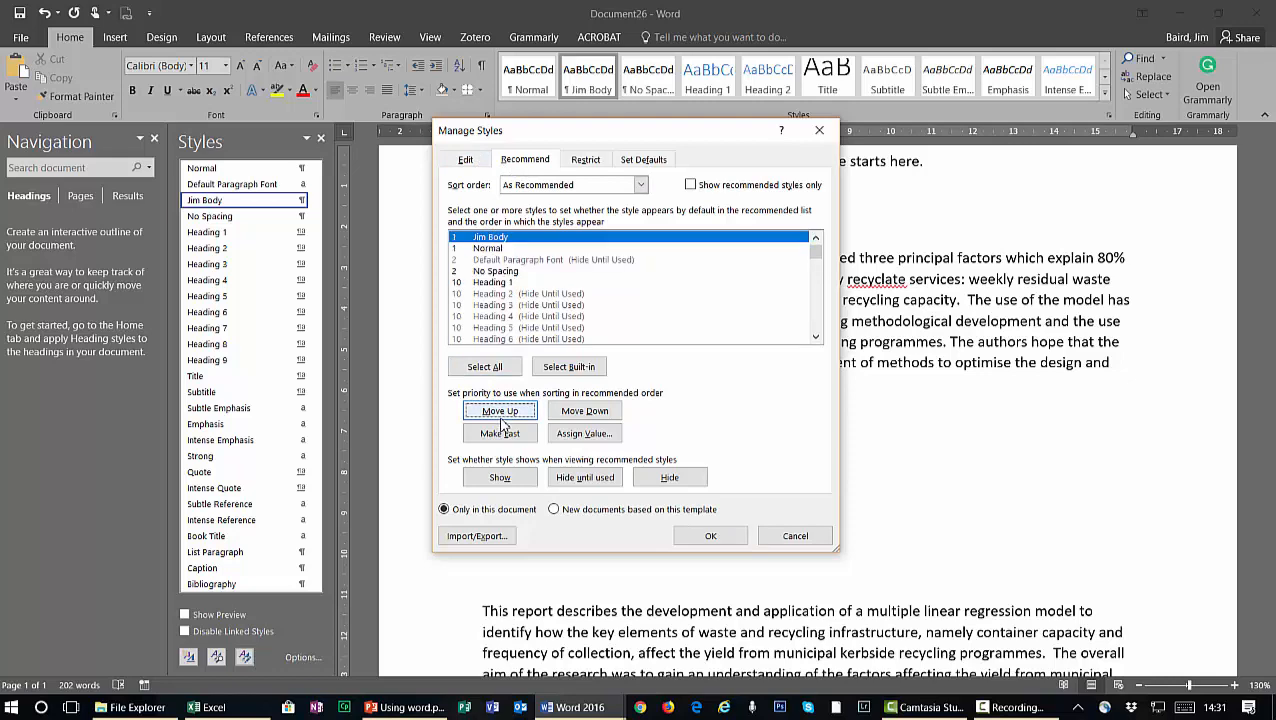
{"action": "left_click", "coordinate": [712, 537]}
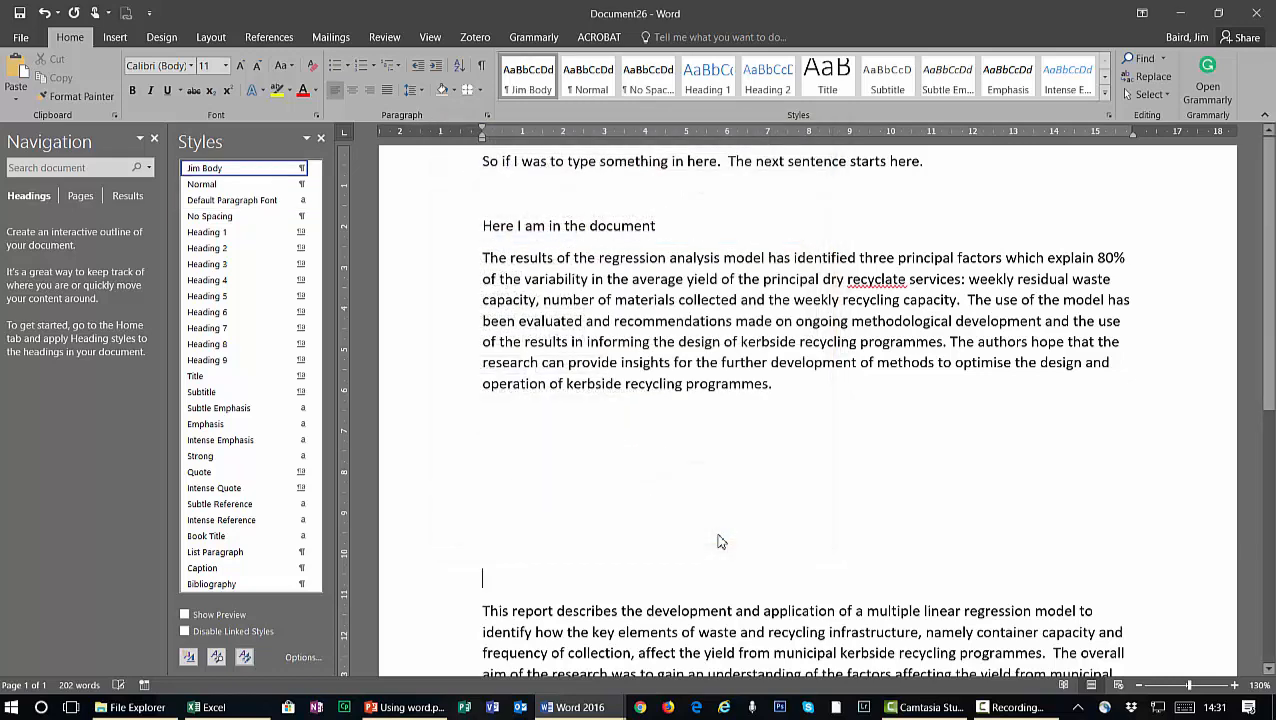
Remove the Normal style from the style gallery
{"action": "left_click", "coordinate": [717, 541]}
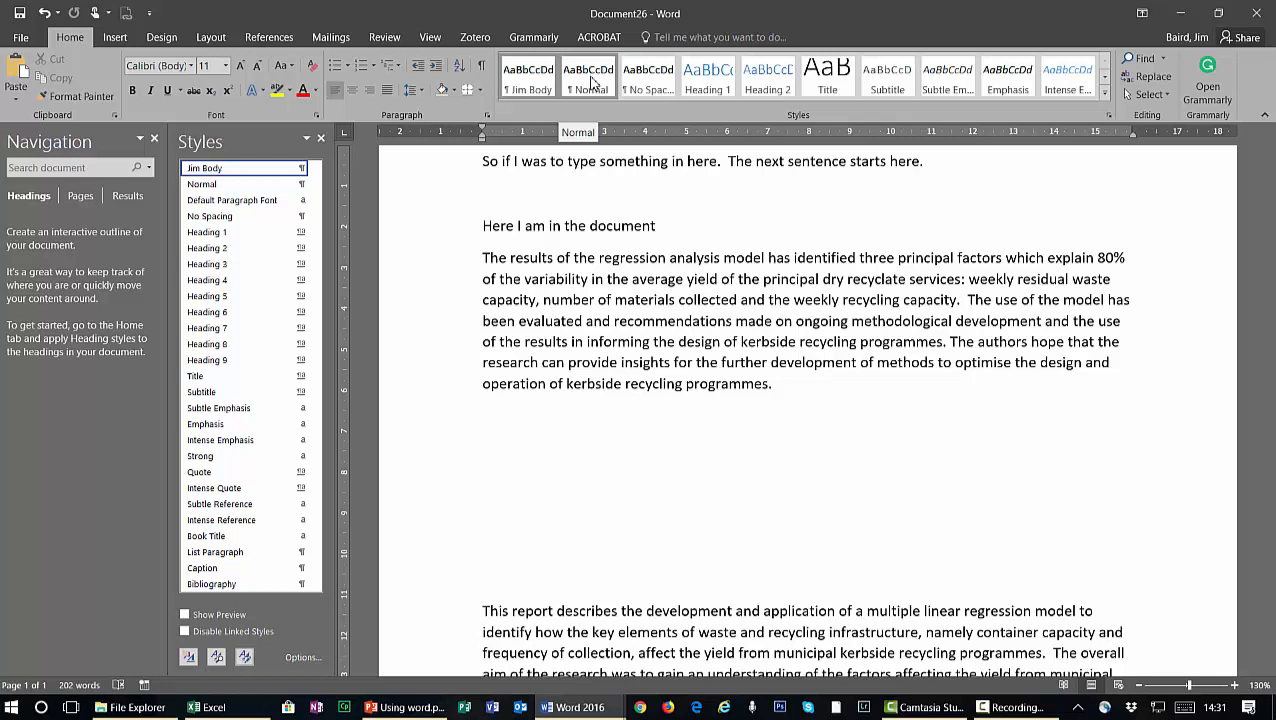
{"action": "left_click", "coordinate": [299, 185]}
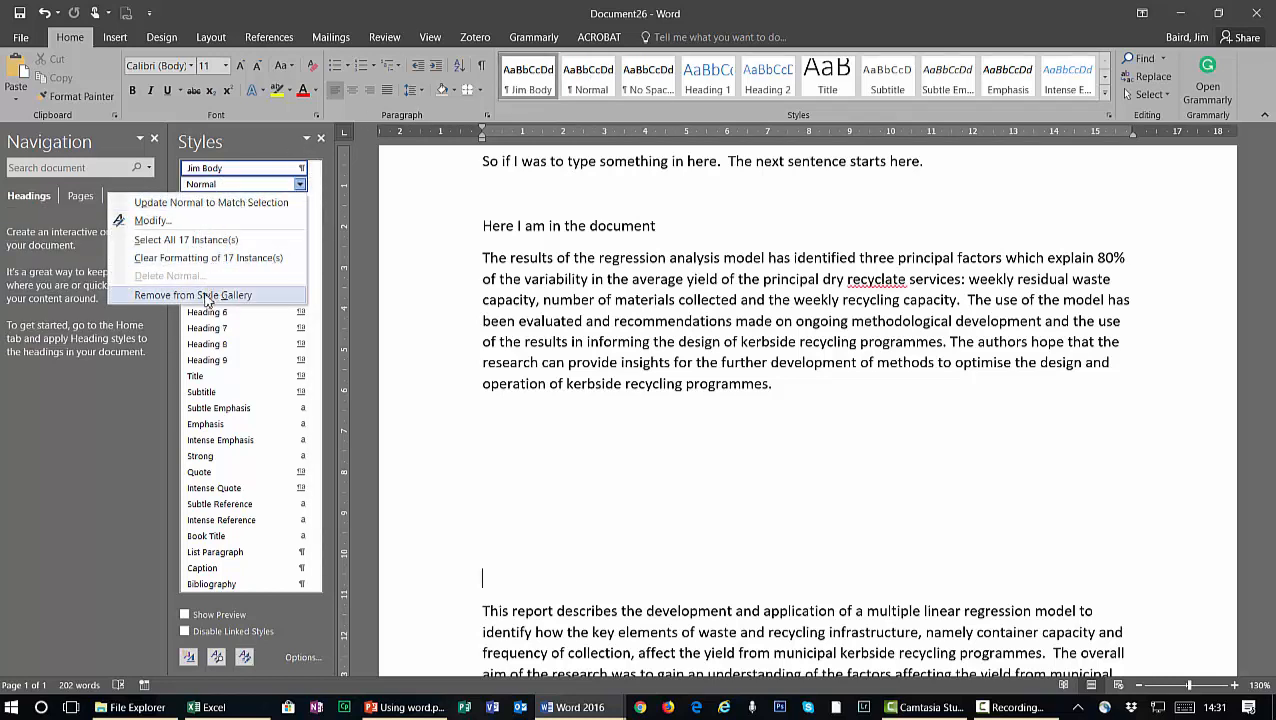
{"action": "left_click", "coordinate": [193, 295]}
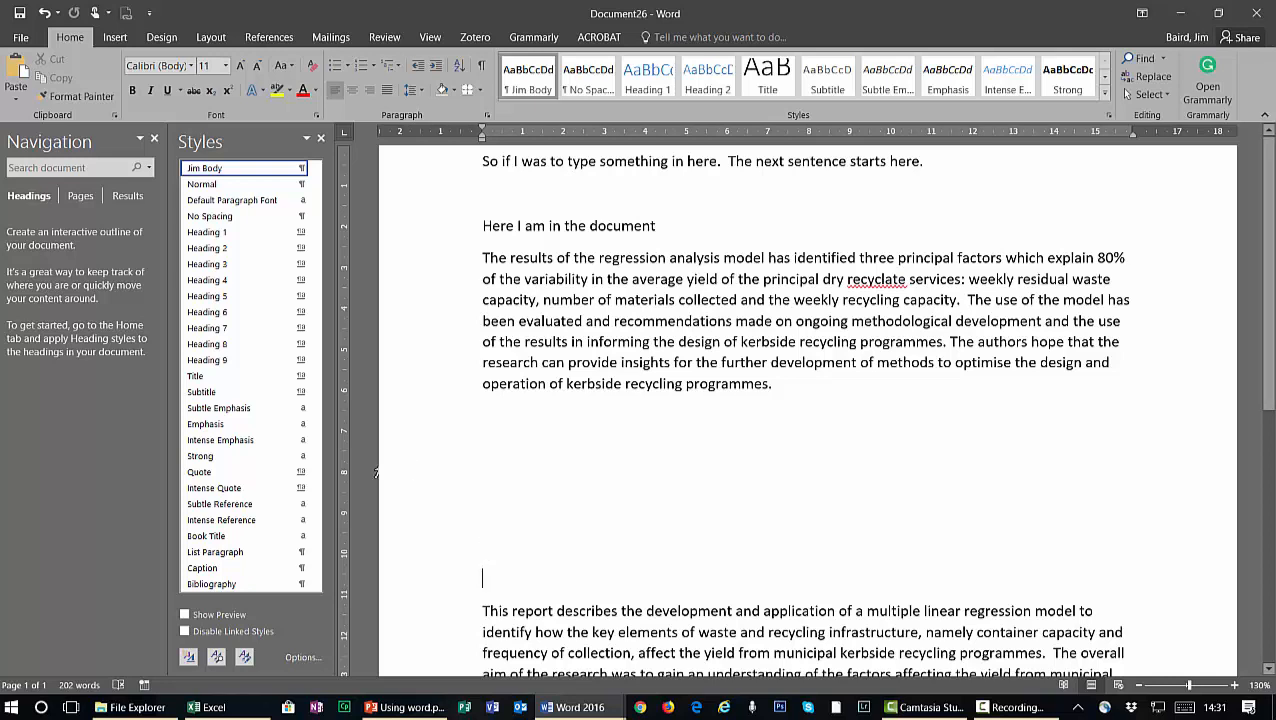
Apply the custom Body style to the paragraph beginning "The results of the regression analysis"
{"action": "double_click", "coordinate": [421, 321]}
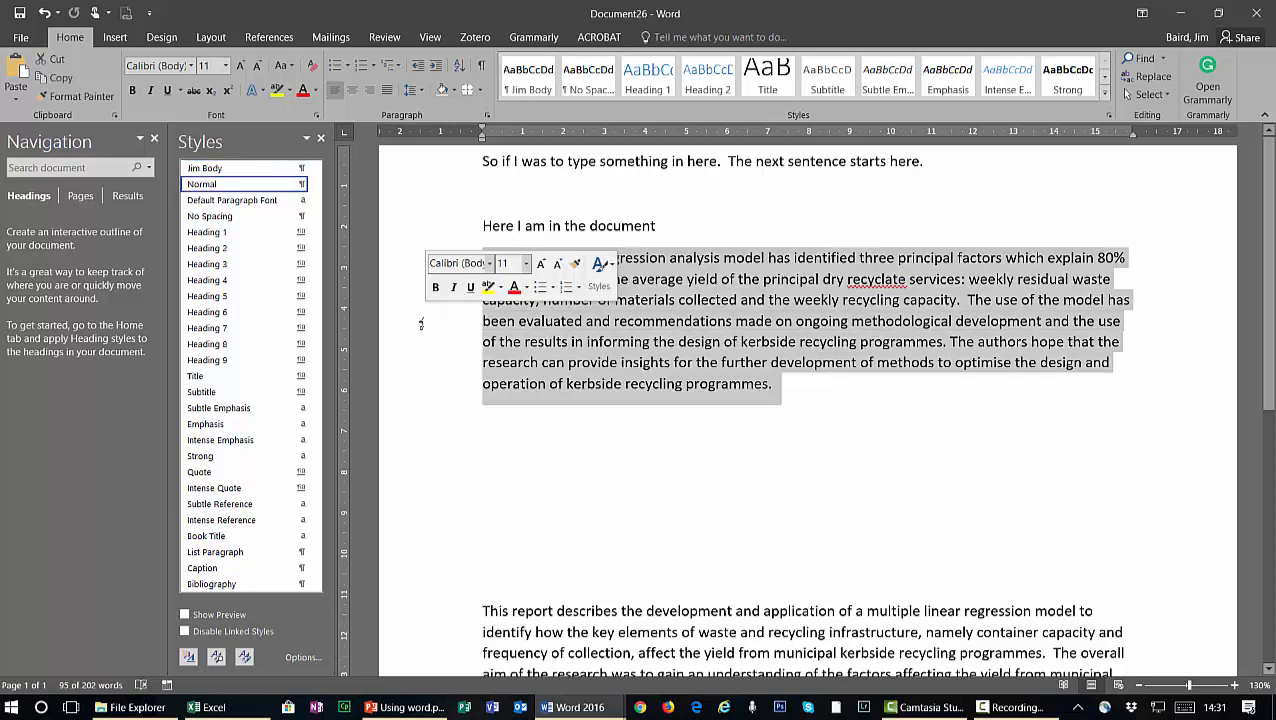
{"action": "left_click", "coordinate": [534, 84]}
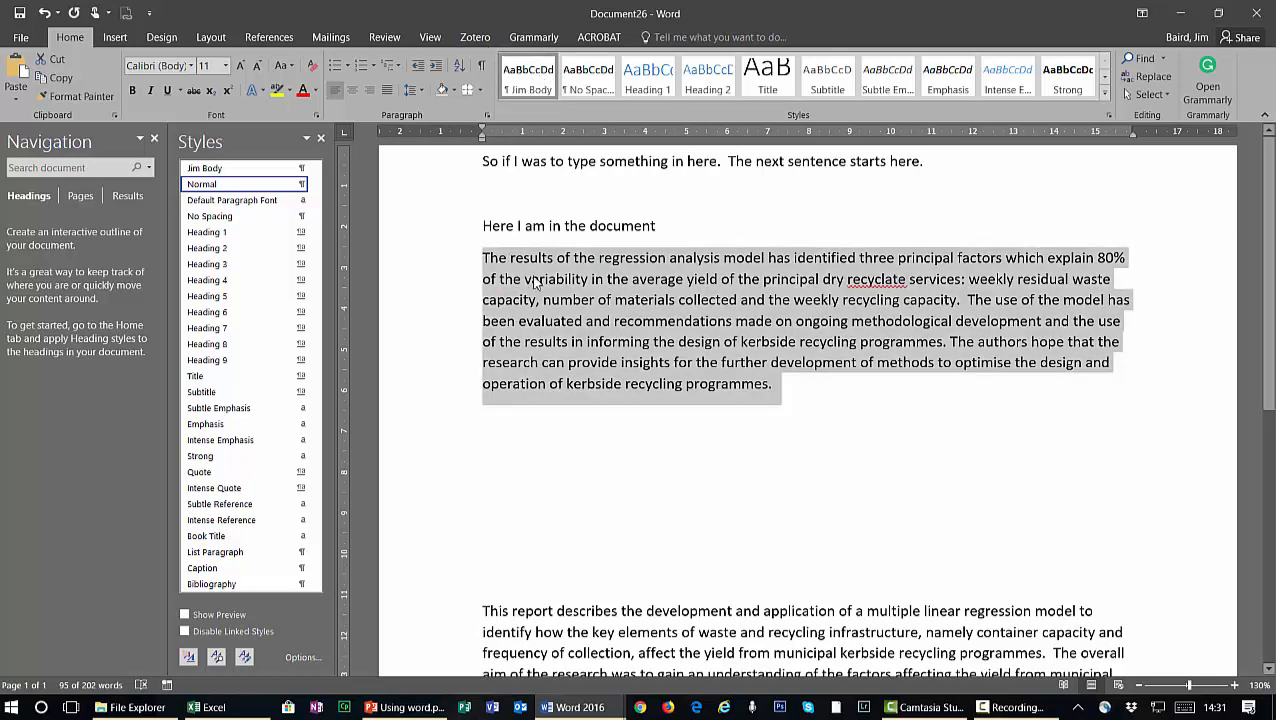
{"action": "left_click", "coordinate": [571, 290]}
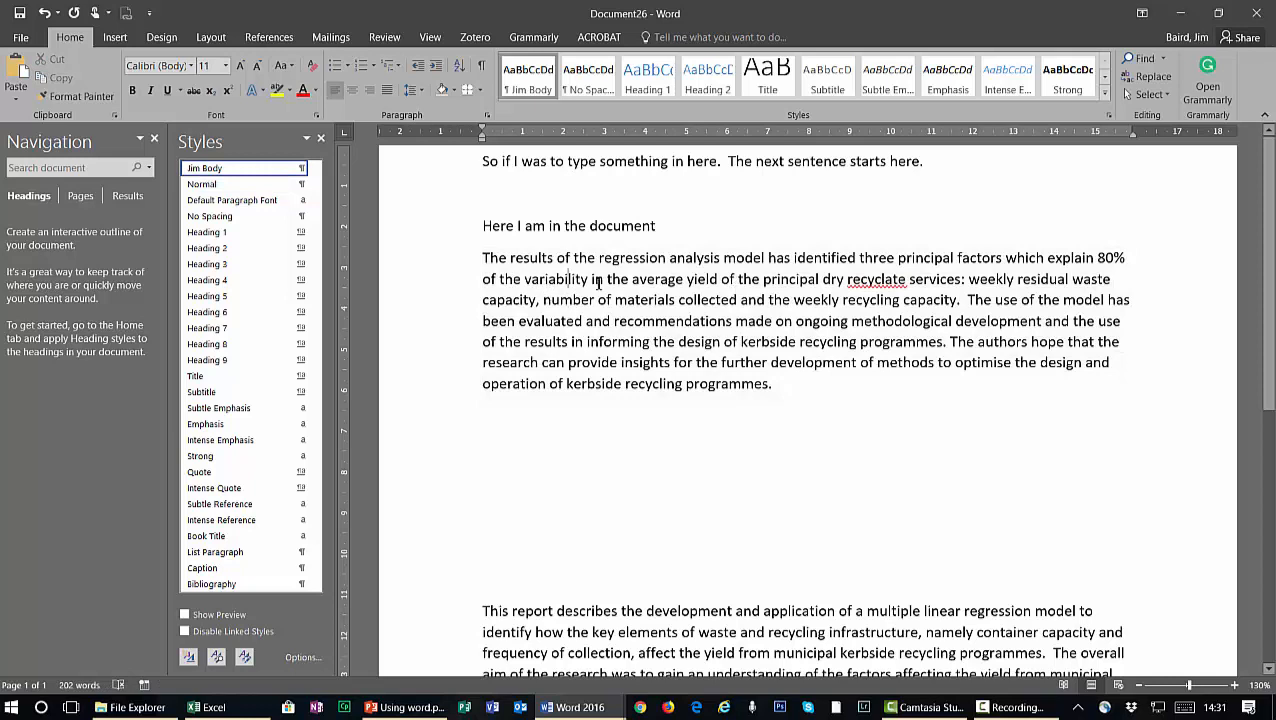
{"action": "left_click", "coordinate": [636, 284]}
Show the formatting marks and check which styles the regression analysis paragraph and the document's first sentence line use
{"action": "left_click", "coordinate": [482, 66]}
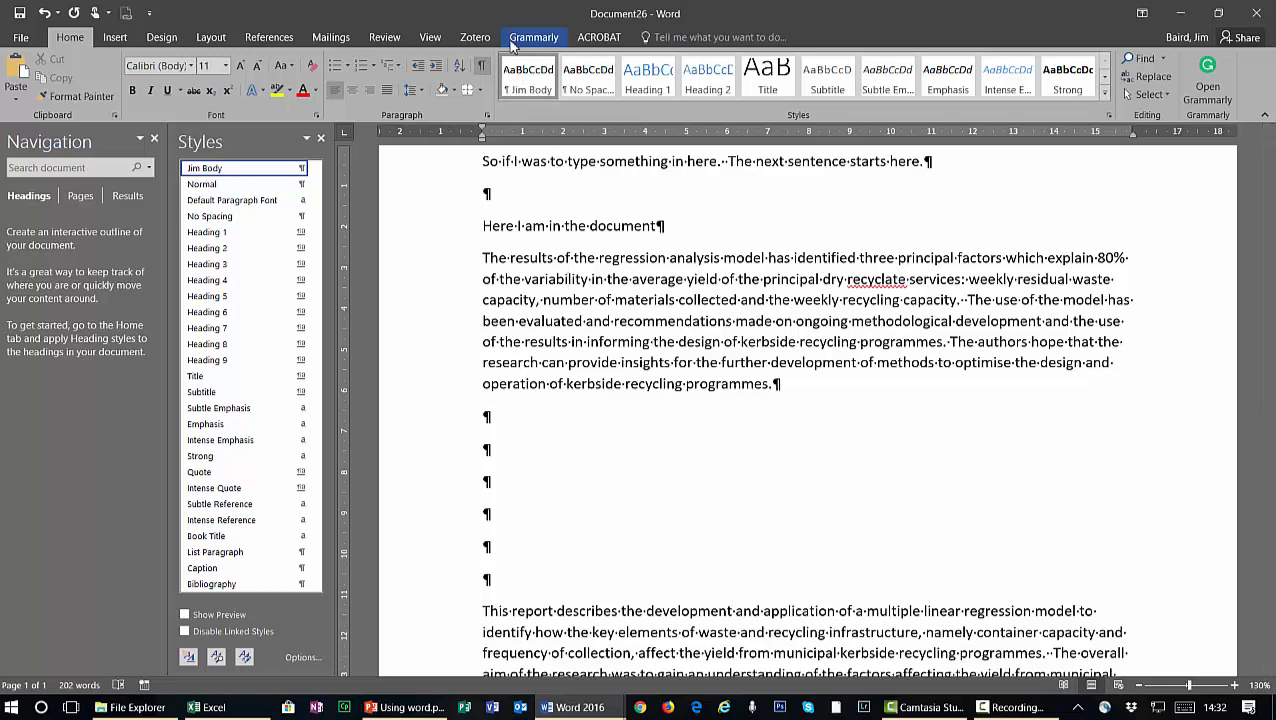
{"action": "double_click", "coordinate": [446, 302]}
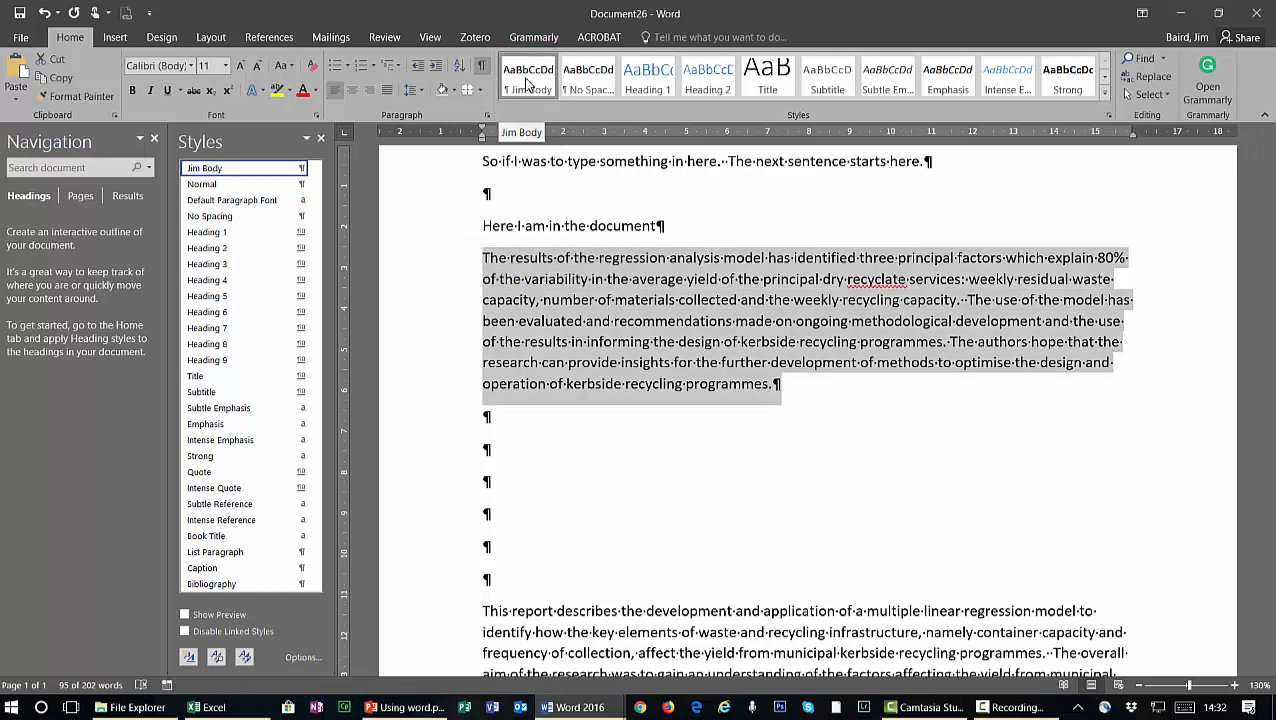
{"action": "left_click", "coordinate": [536, 163]}
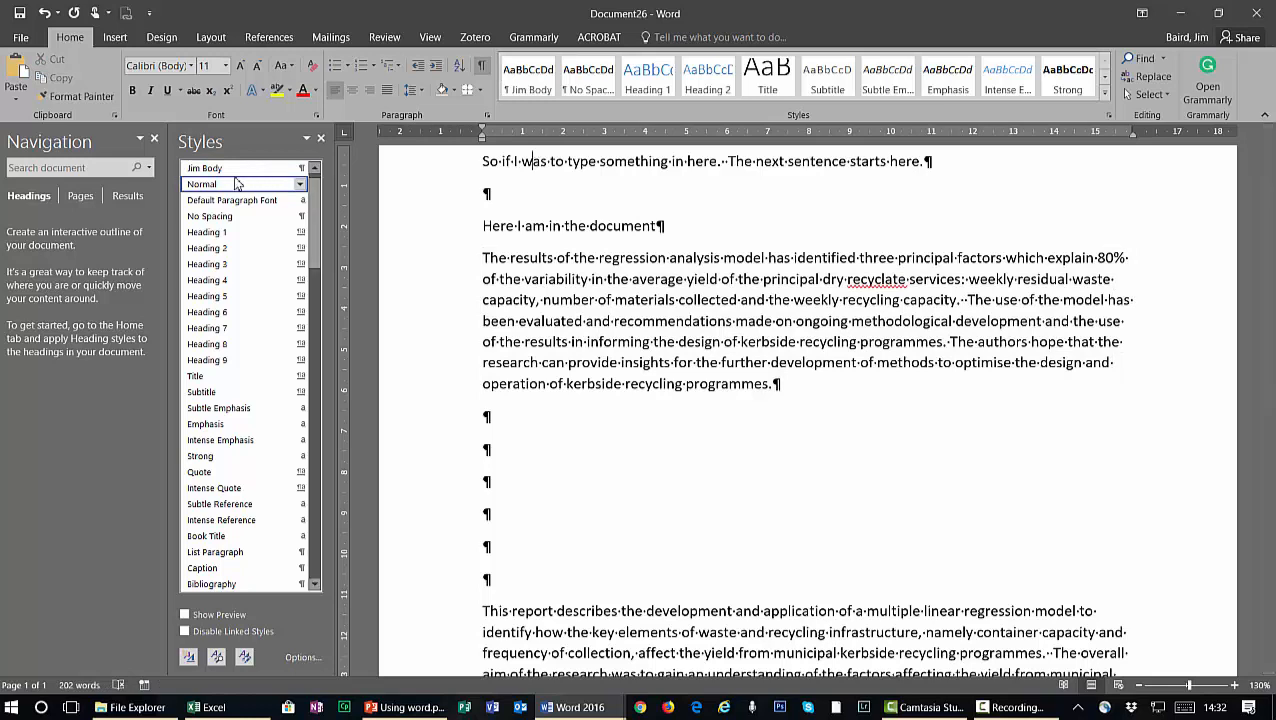
{"action": "mouse_move", "coordinate": [300, 190]}
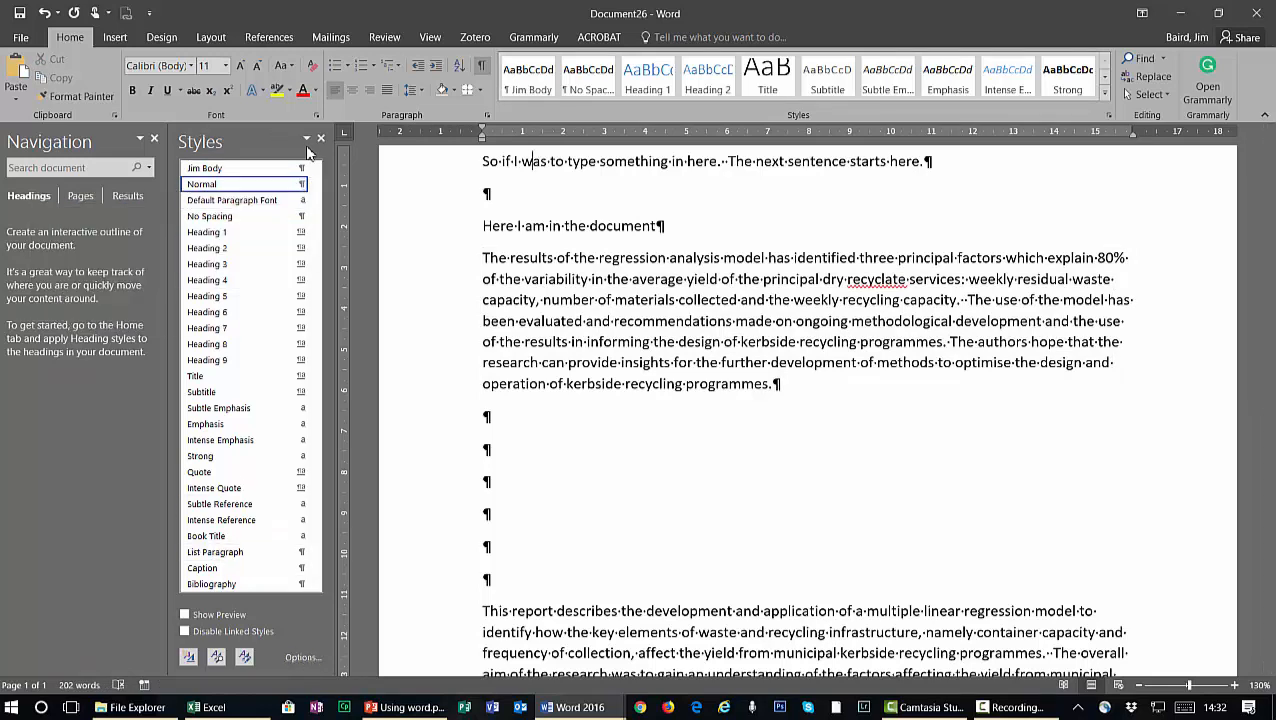
Close the Styles pane and set the custom Body style's paragraph spacing to 6 pt before and 12 pt after
{"action": "left_click", "coordinate": [320, 138]}
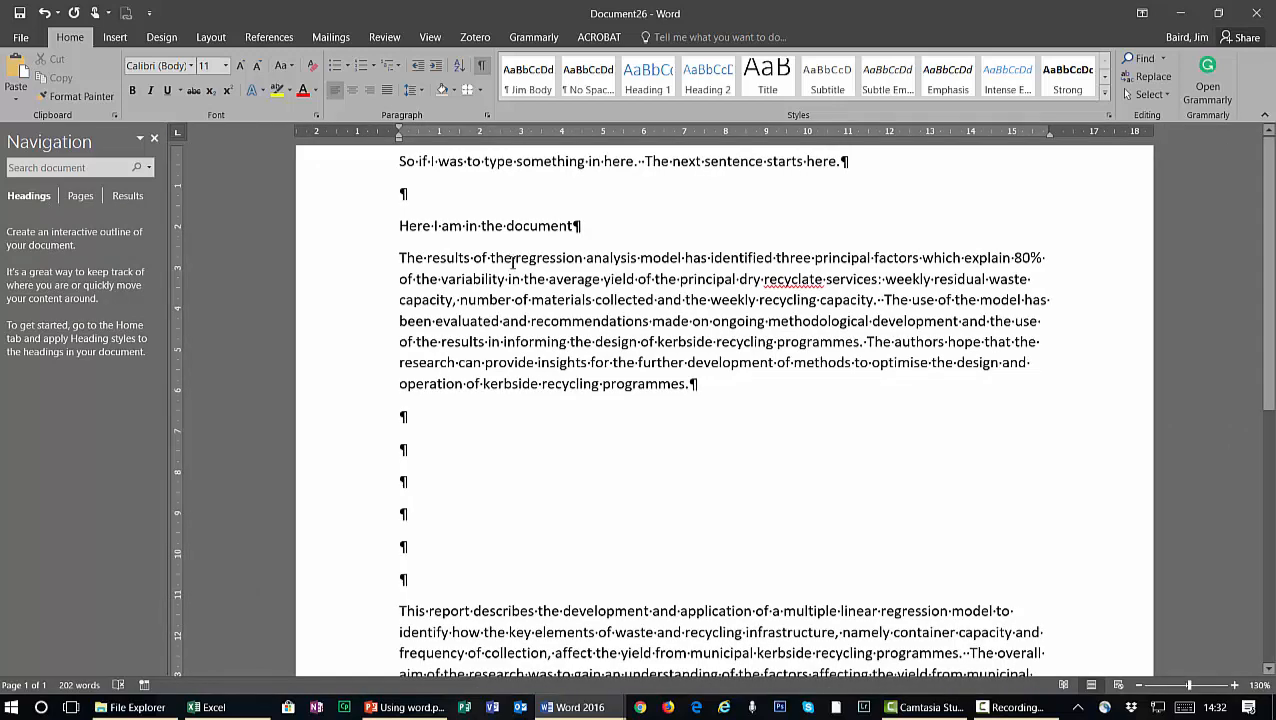
{"action": "double_click", "coordinate": [316, 314]}
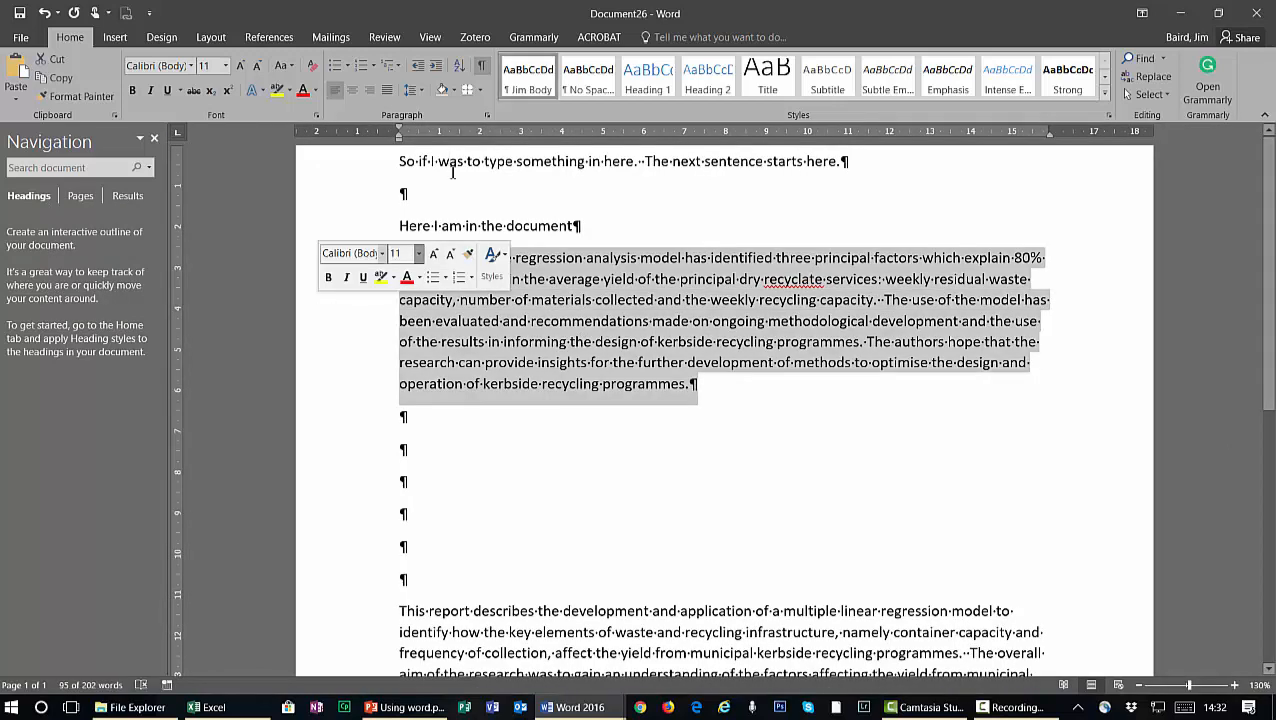
{"action": "right_click", "coordinate": [540, 80]}
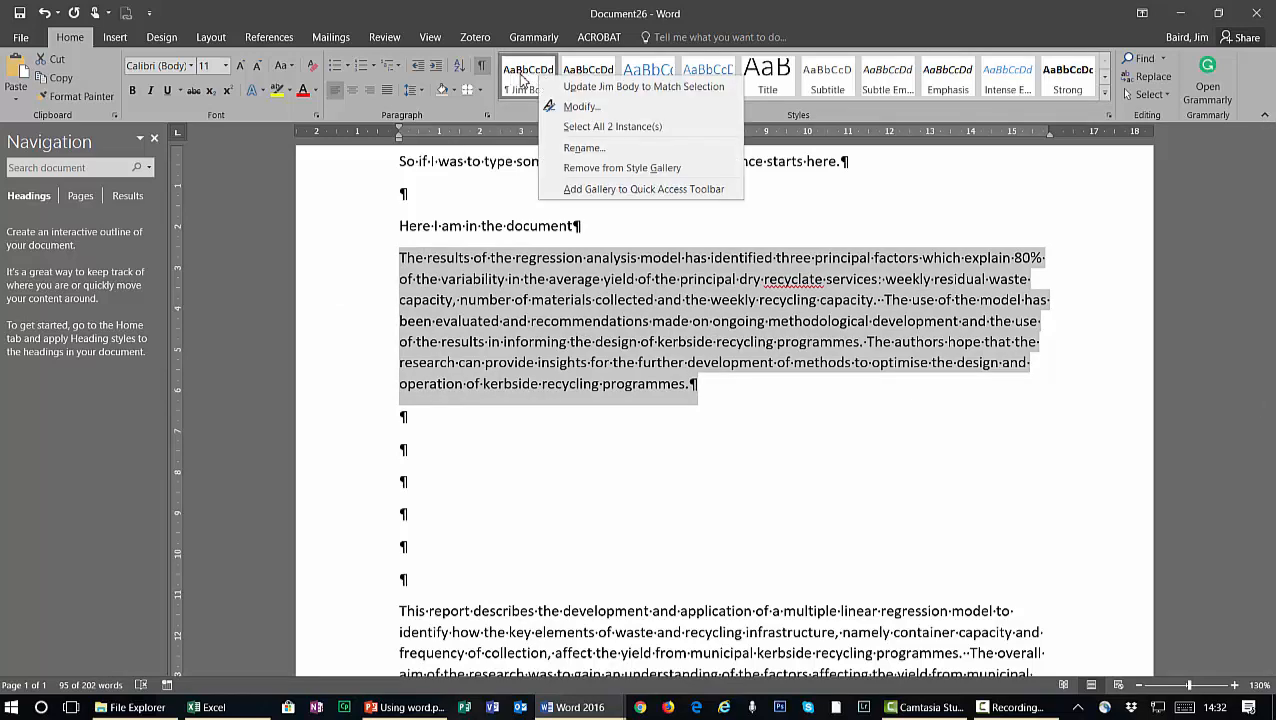
{"action": "left_click", "coordinate": [572, 107]}
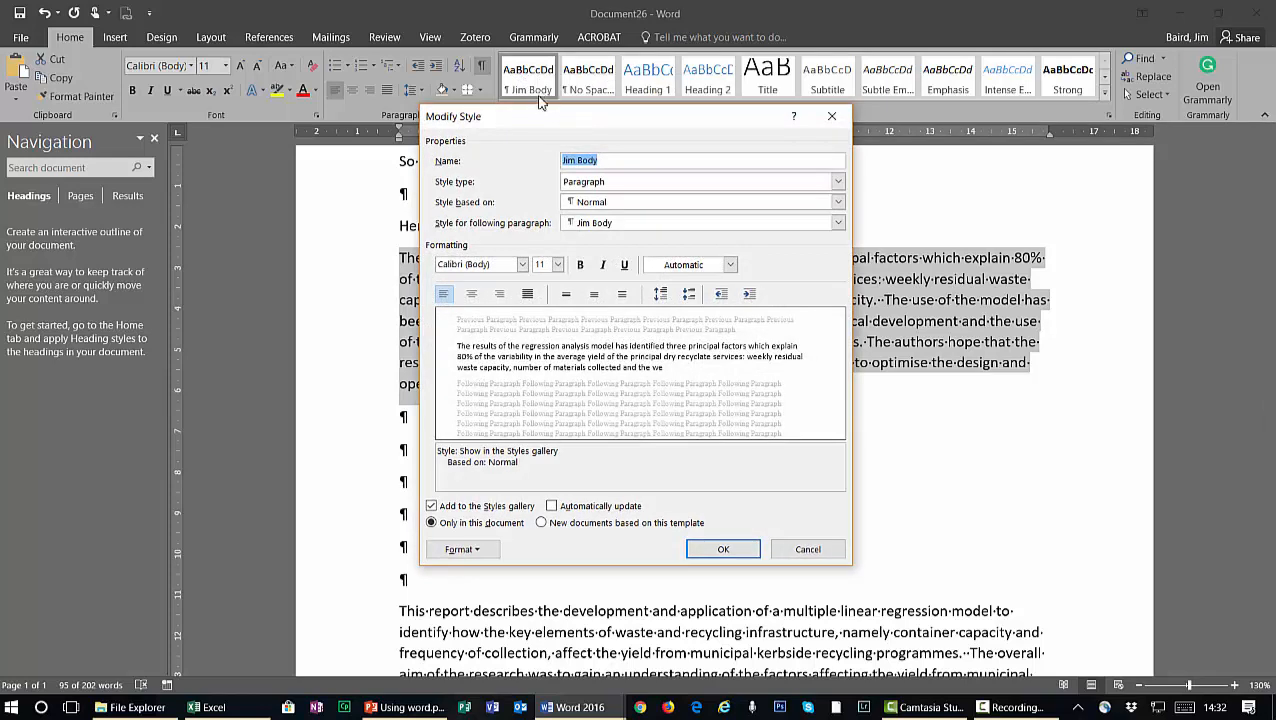
{"action": "left_click", "coordinate": [522, 264]}
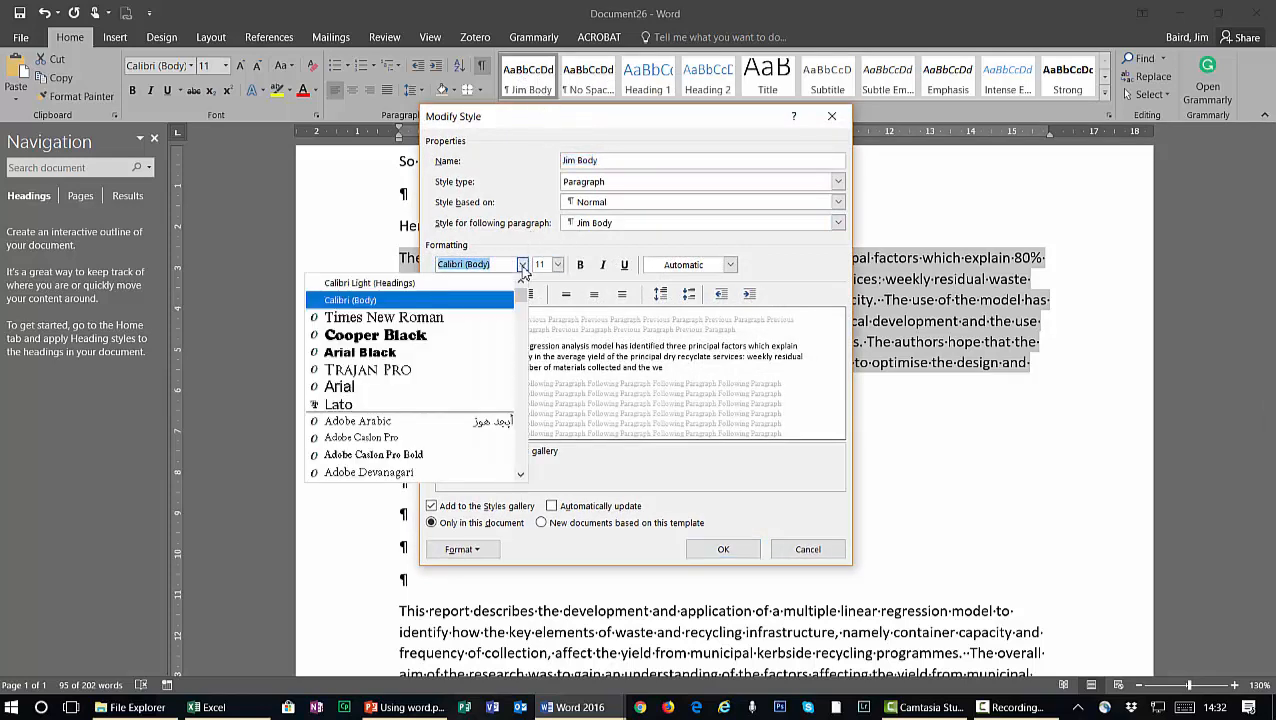
{"action": "left_click", "coordinate": [522, 266]}
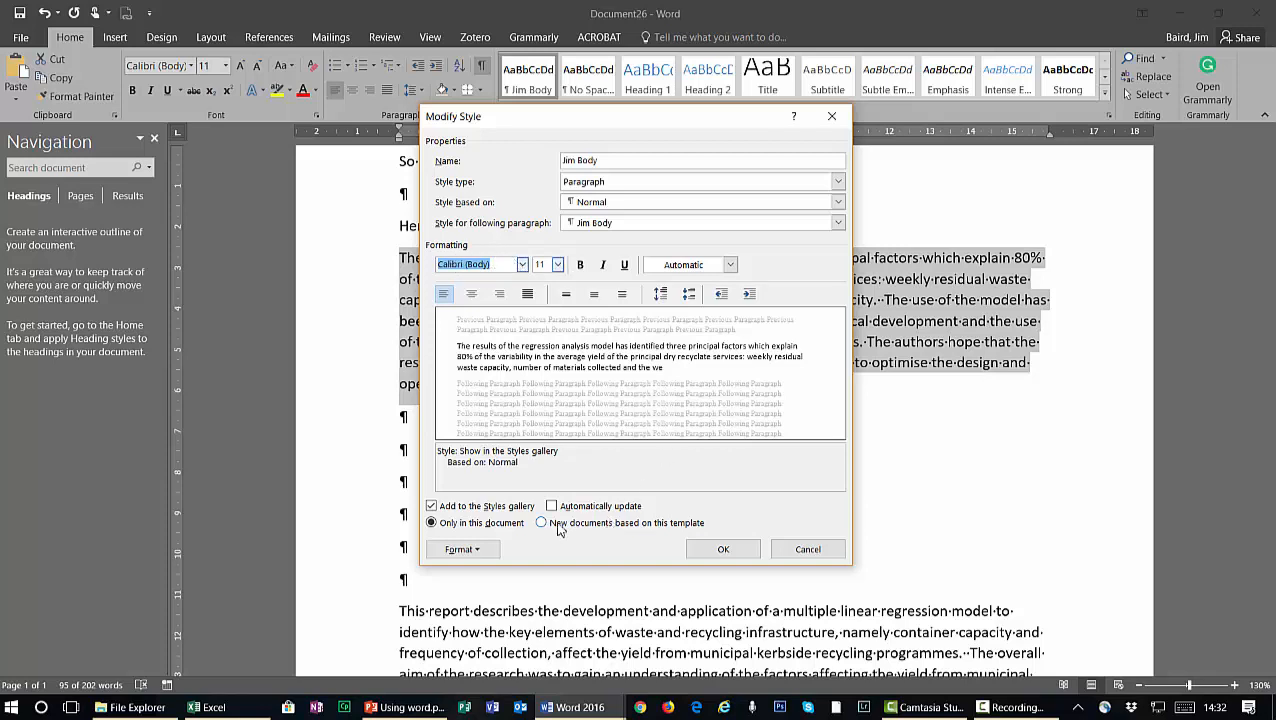
{"action": "left_click", "coordinate": [465, 550]}
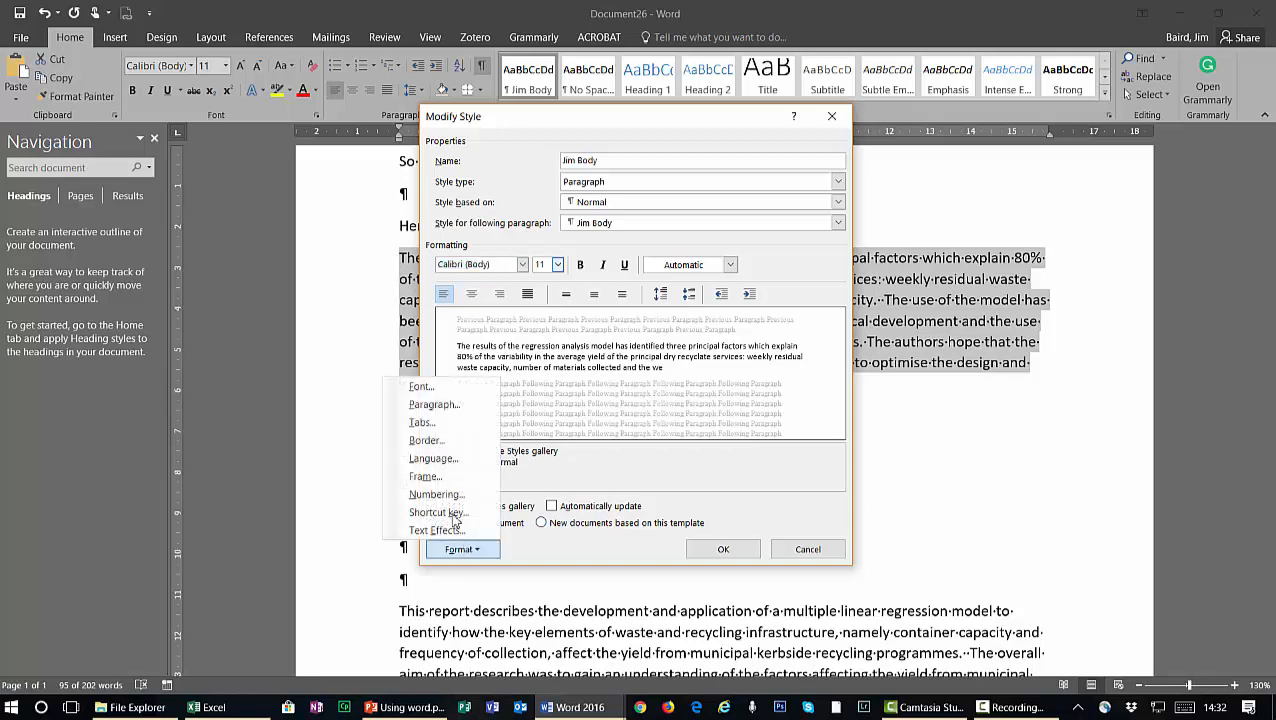
{"action": "left_click", "coordinate": [443, 410]}
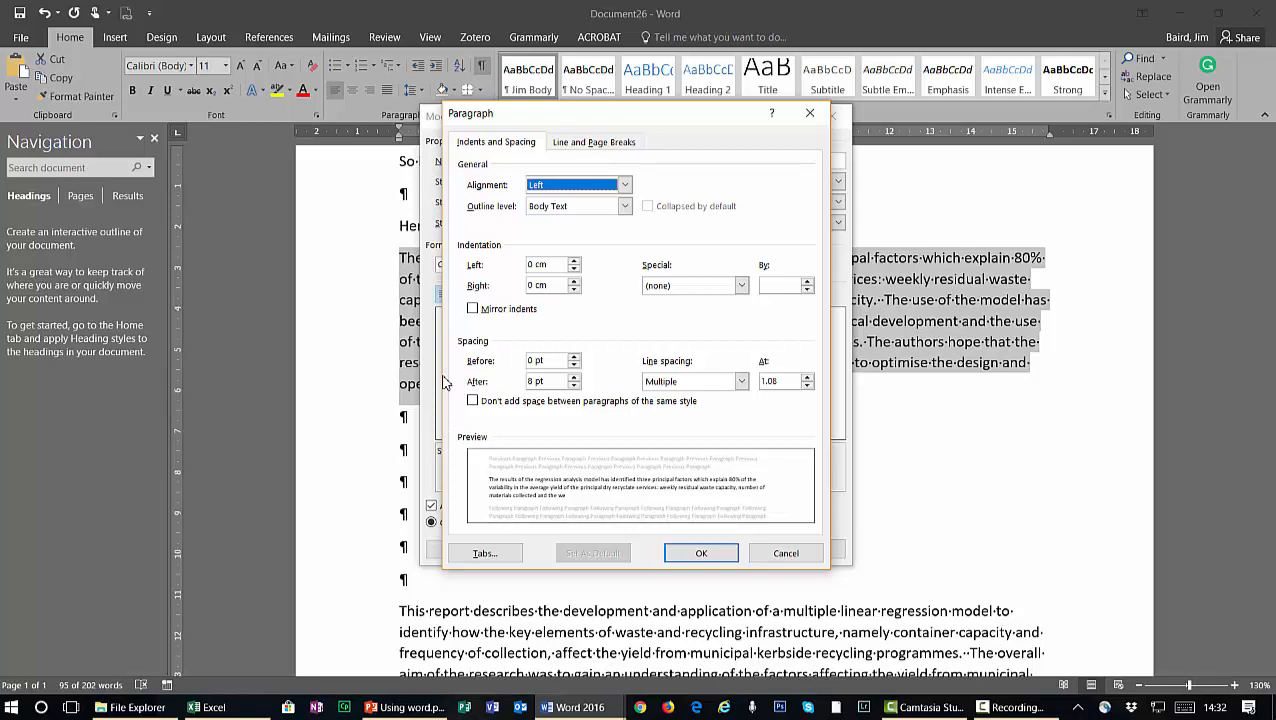
{"action": "left_click", "coordinate": [574, 357]}
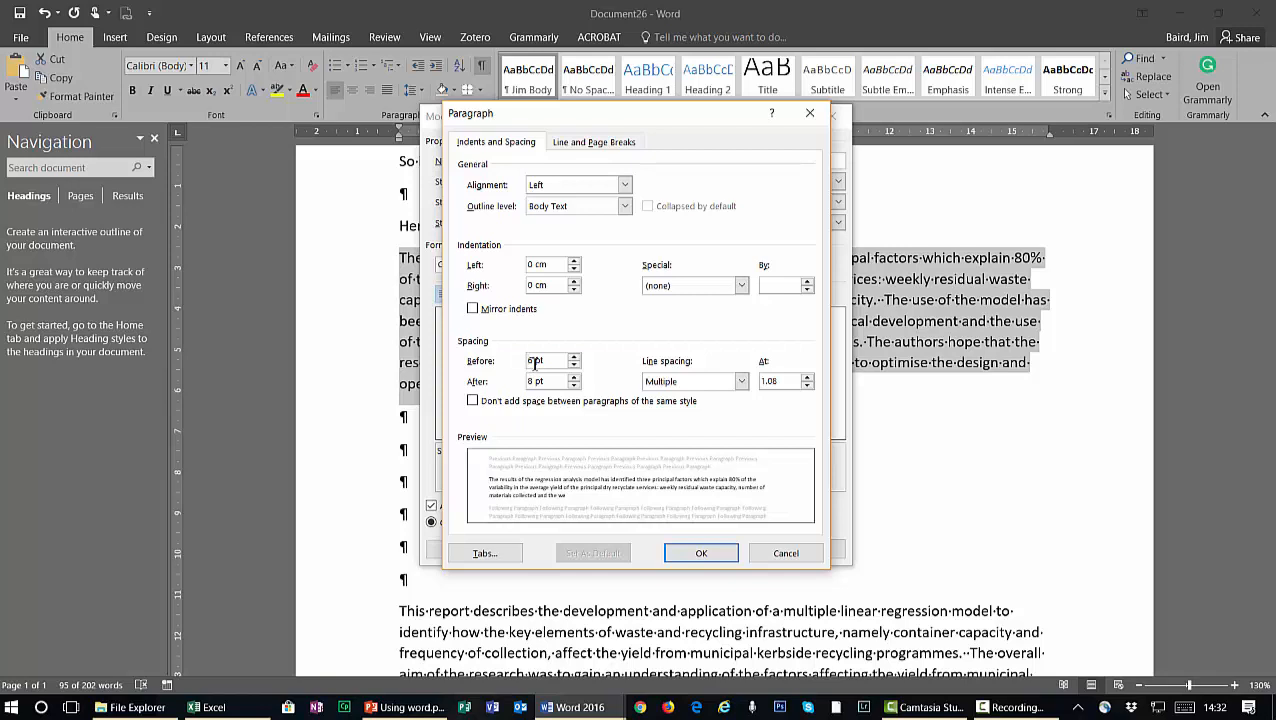
{"action": "left_click", "coordinate": [574, 377]}
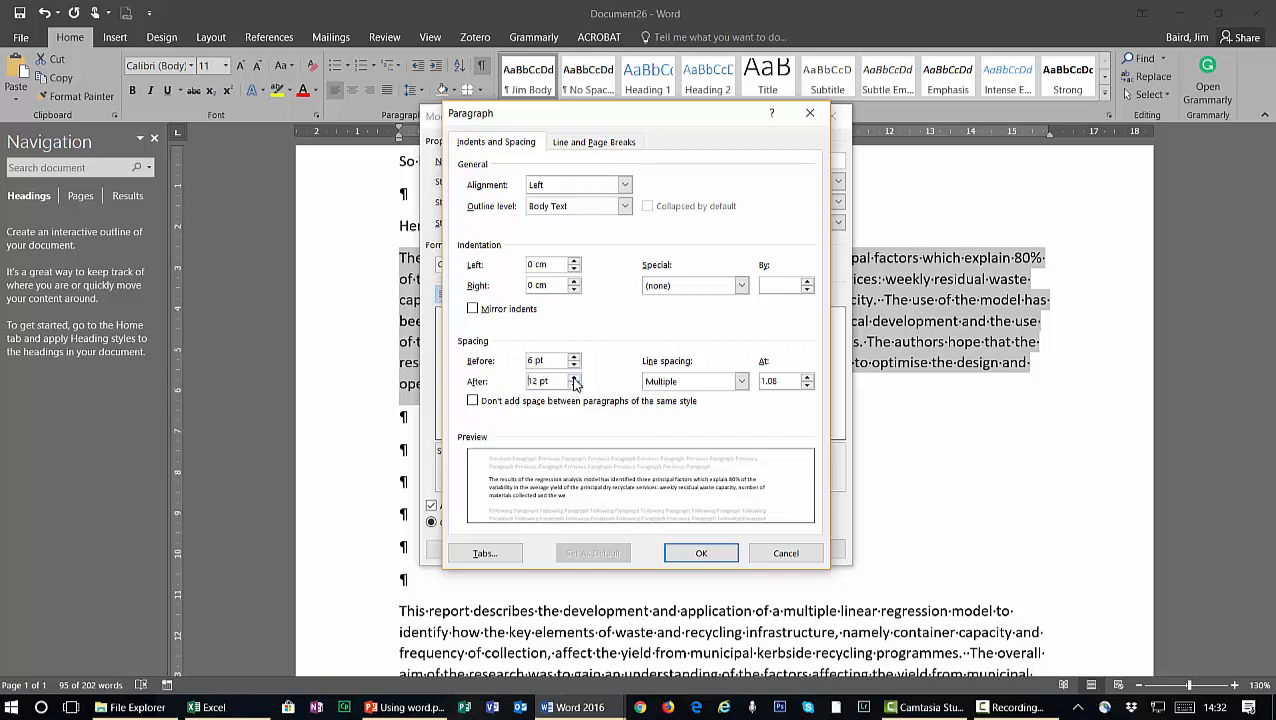
{"action": "left_click", "coordinate": [712, 560]}
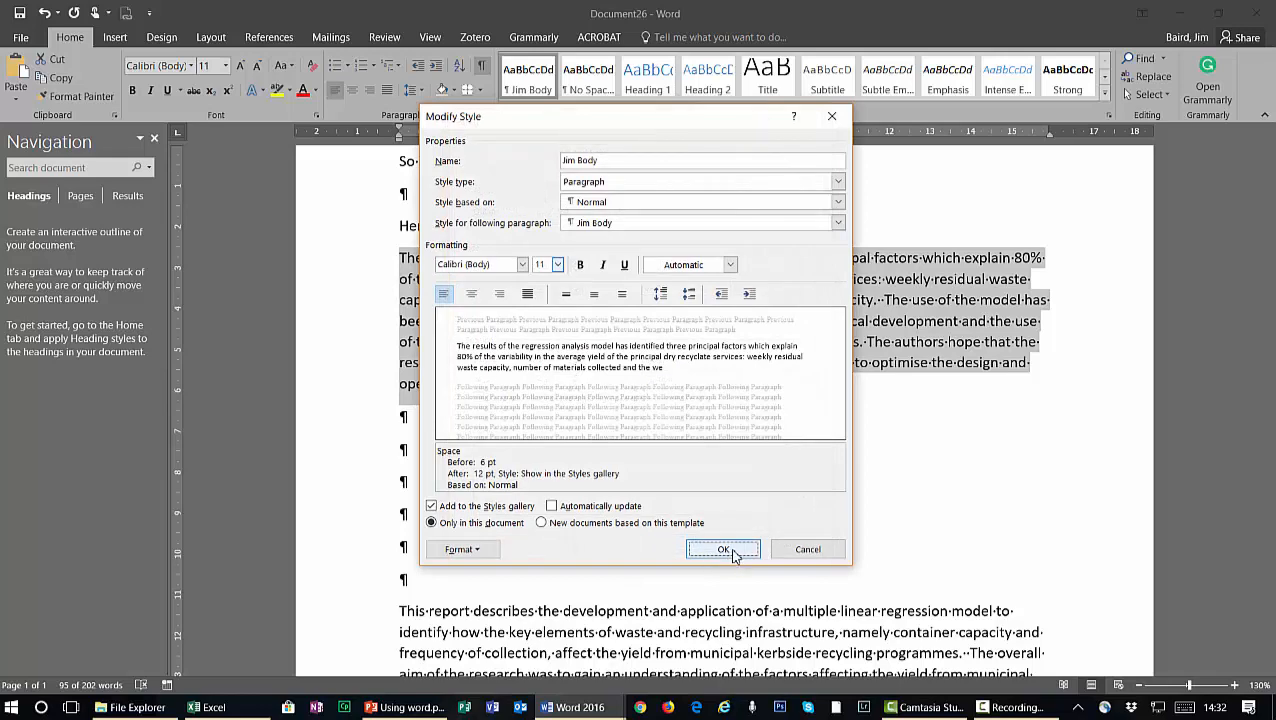
{"action": "left_click", "coordinate": [723, 550]}
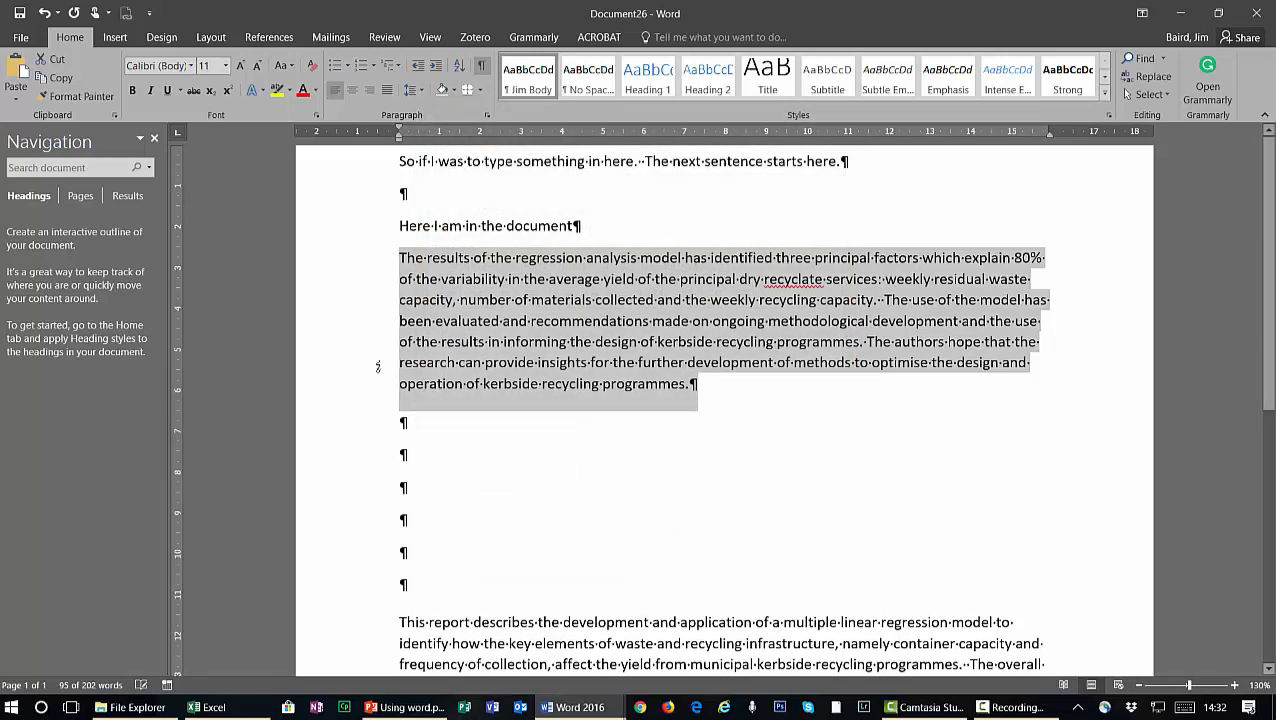
Delete the empty paragraphs above "This report describes the development" and apply the custom Body style to that paragraph
{"action": "left_click_drag", "start_coordinate": [362, 435], "coordinate": [382, 594]}
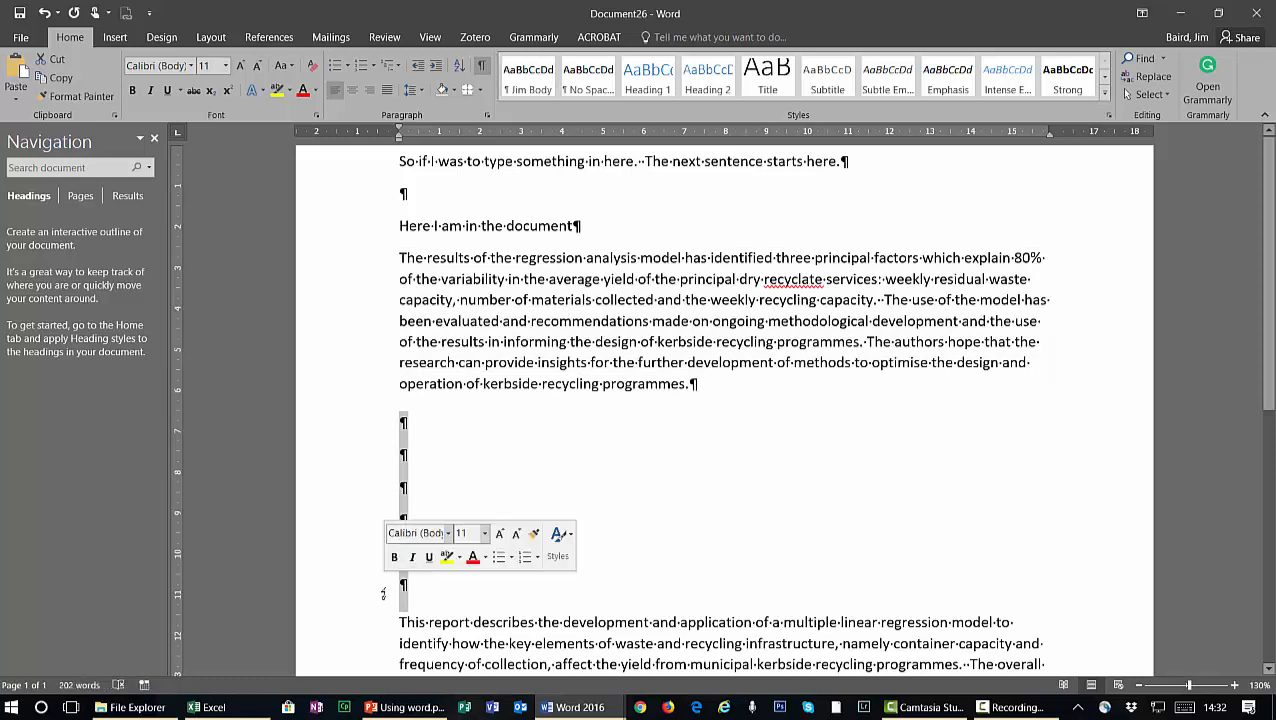
{"action": "key", "text": "Delete"}
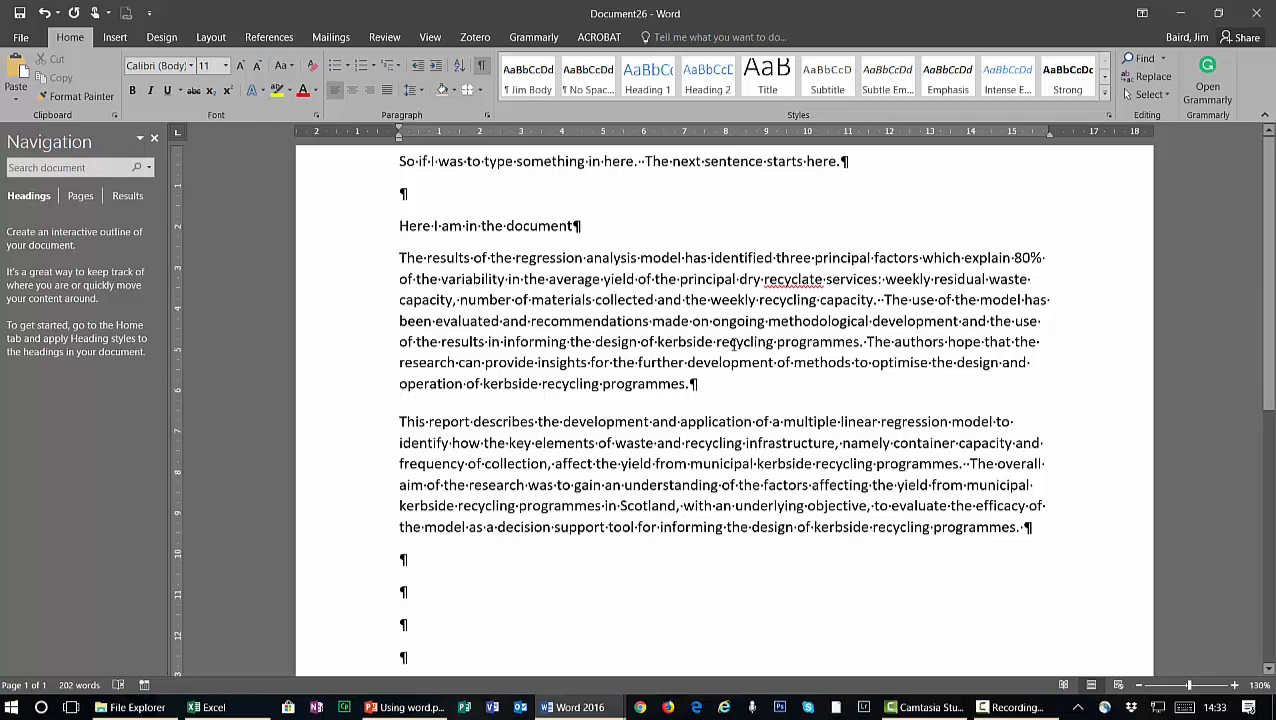
{"action": "double_click", "coordinate": [357, 324]}
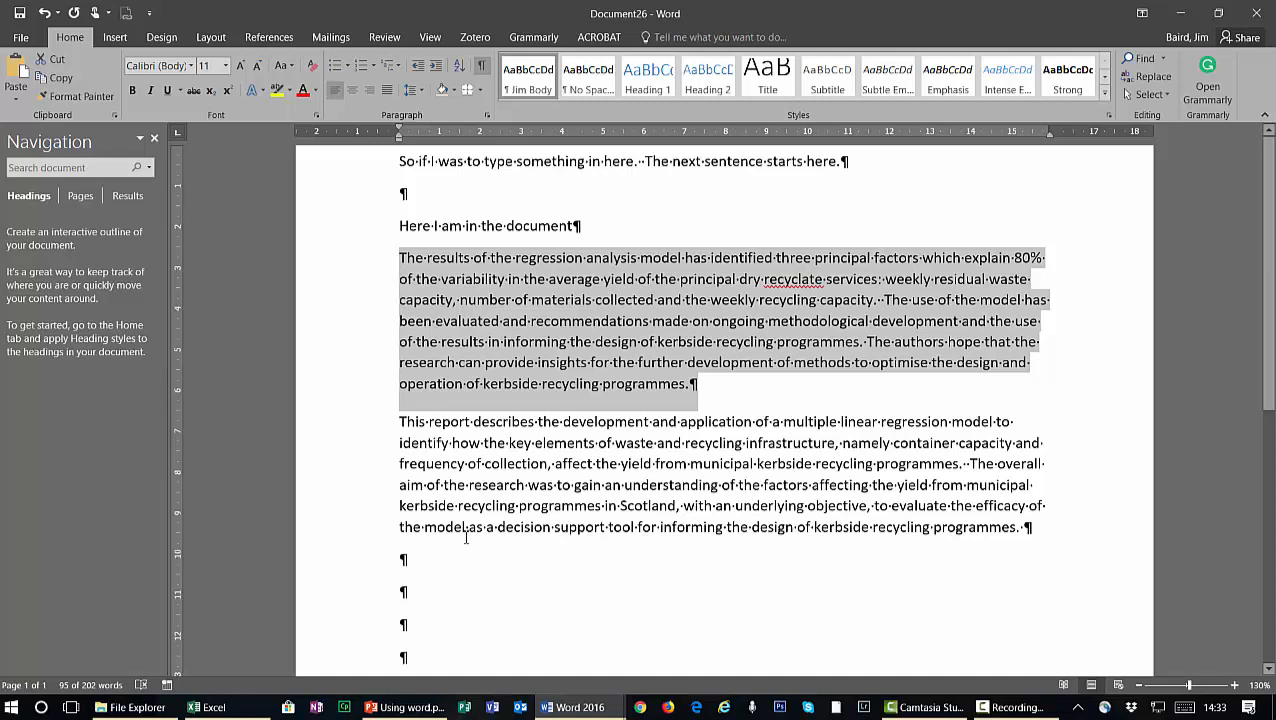
{"action": "double_click", "coordinate": [336, 480]}
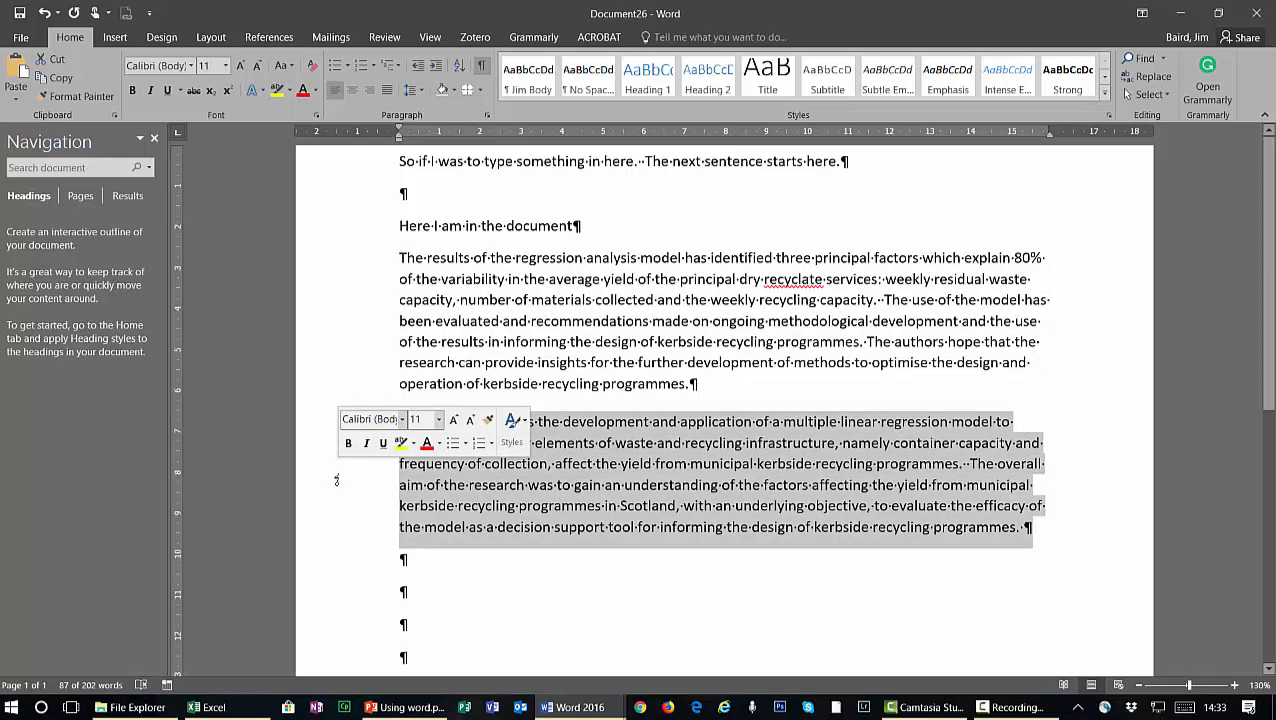
{"action": "left_click", "coordinate": [540, 88]}
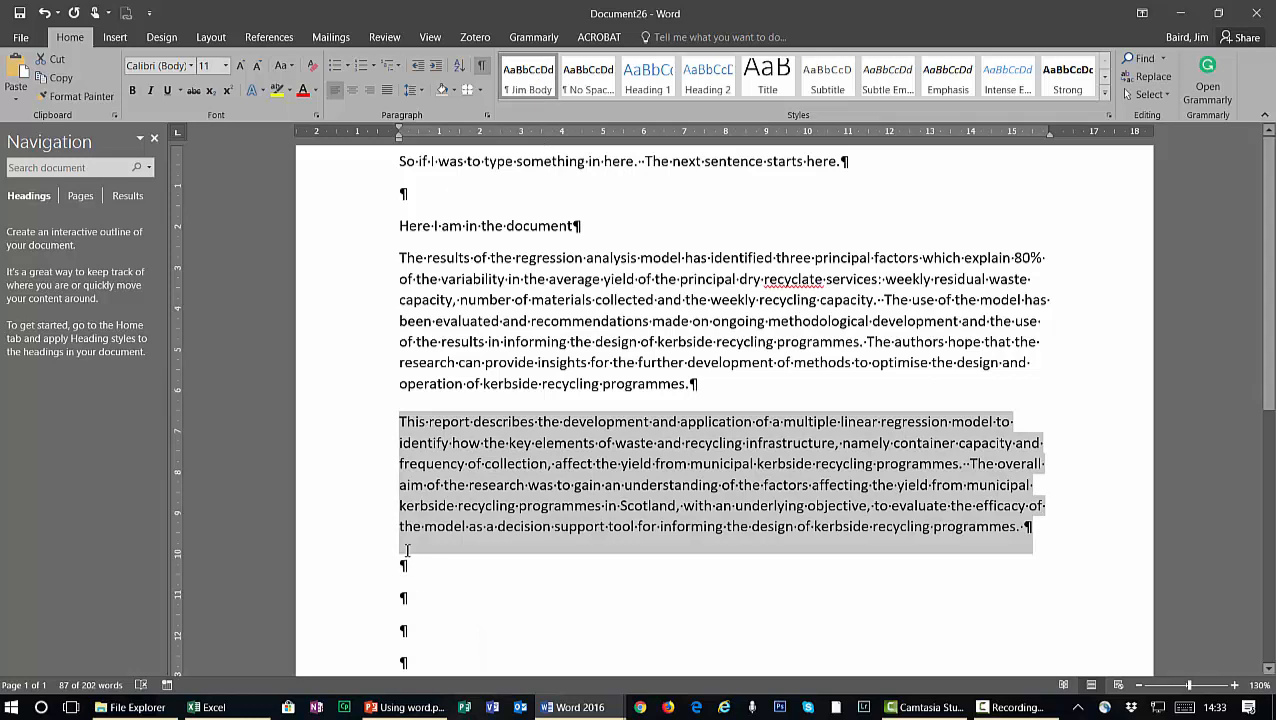
{"action": "left_click", "coordinate": [342, 487]}
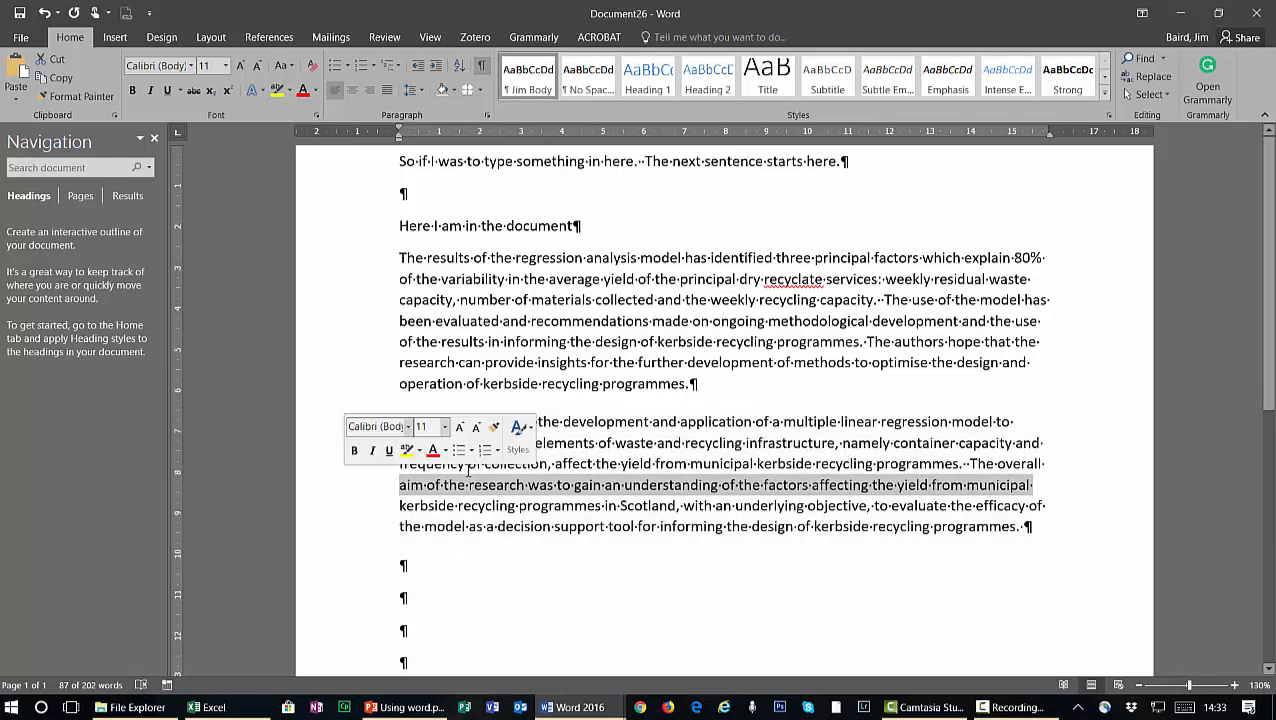
{"action": "left_click", "coordinate": [617, 488]}
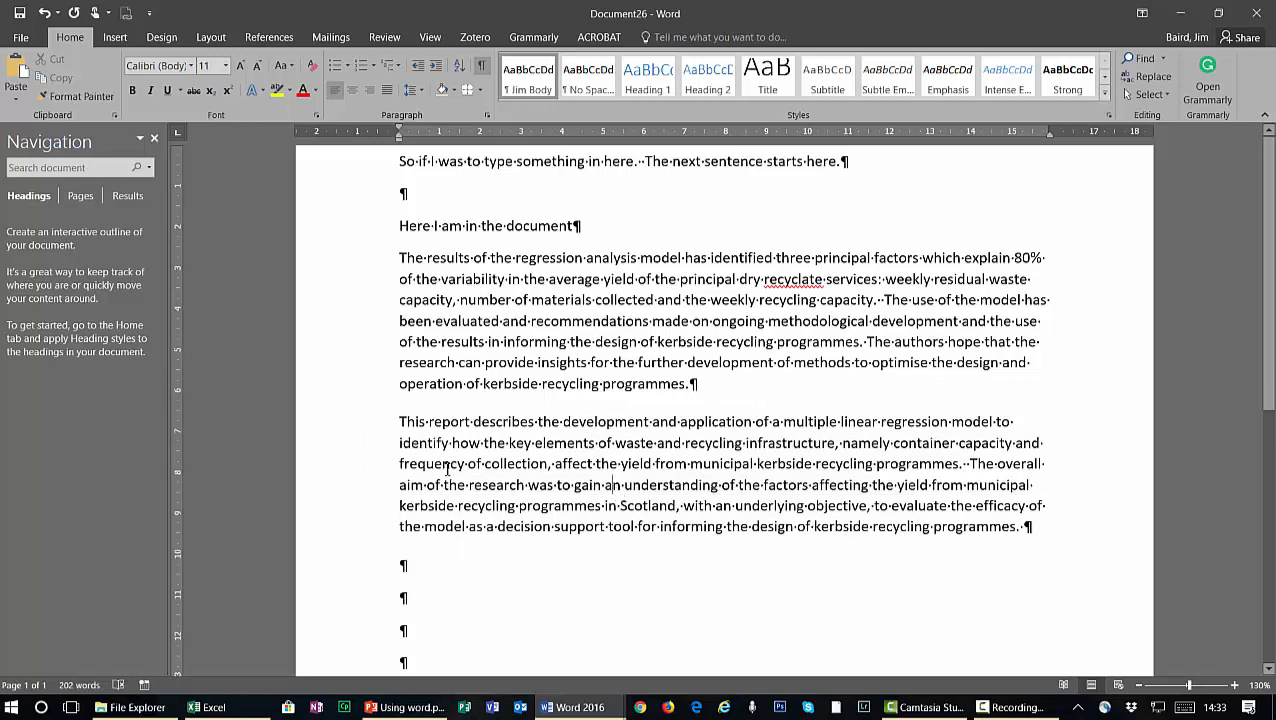
Modify the custom Body style so its paragraph spacing after is 18 pt
{"action": "right_click", "coordinate": [523, 74]}
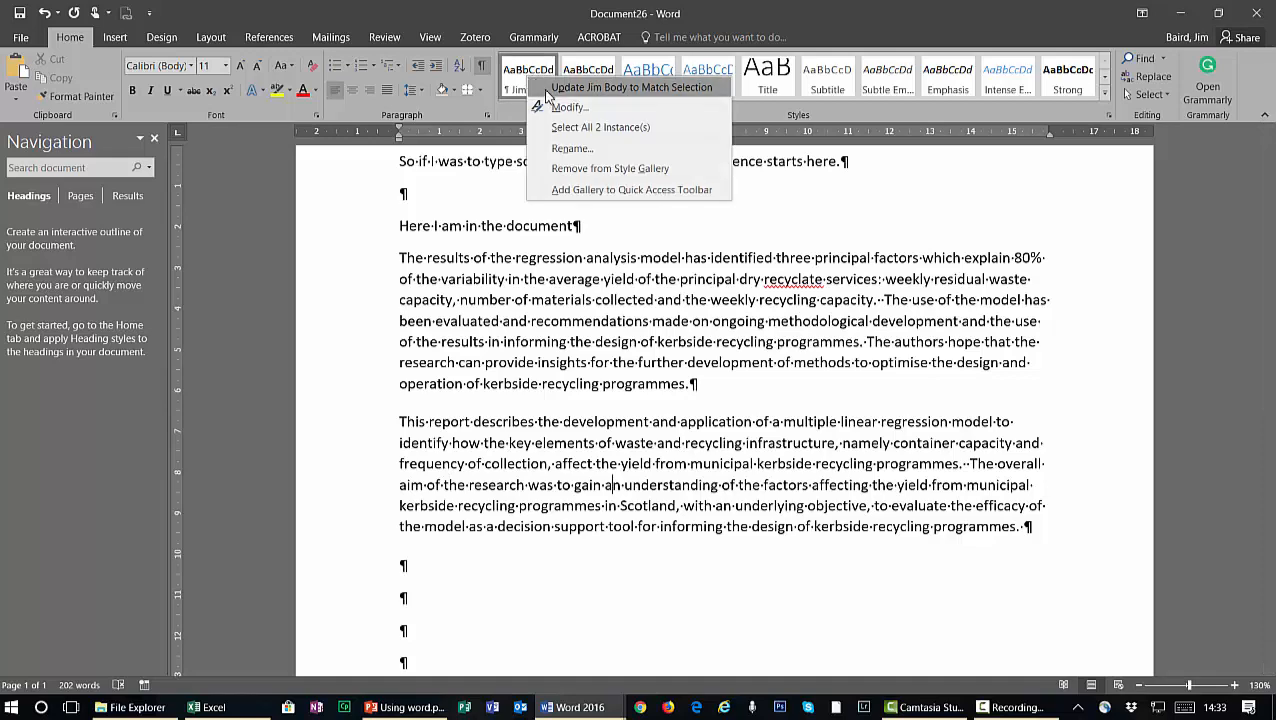
{"action": "left_click", "coordinate": [557, 112]}
{"action": "left_click", "coordinate": [475, 546]}
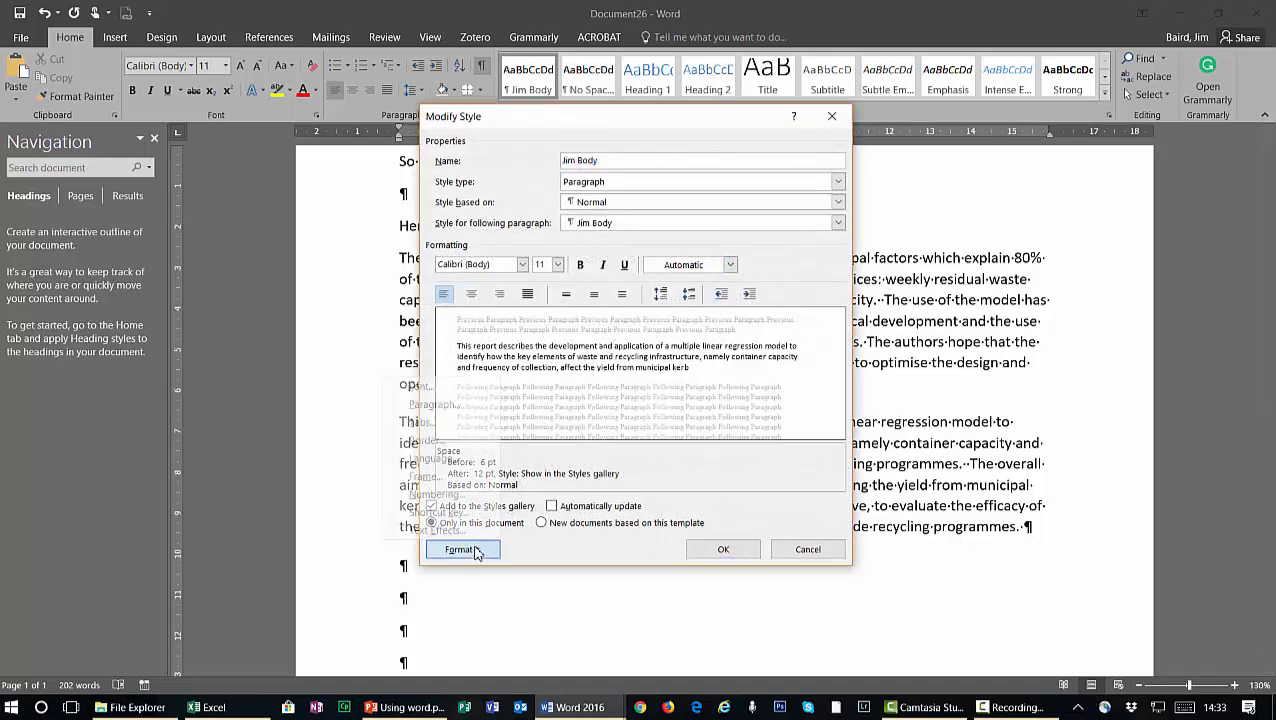
{"action": "left_click", "coordinate": [430, 405]}
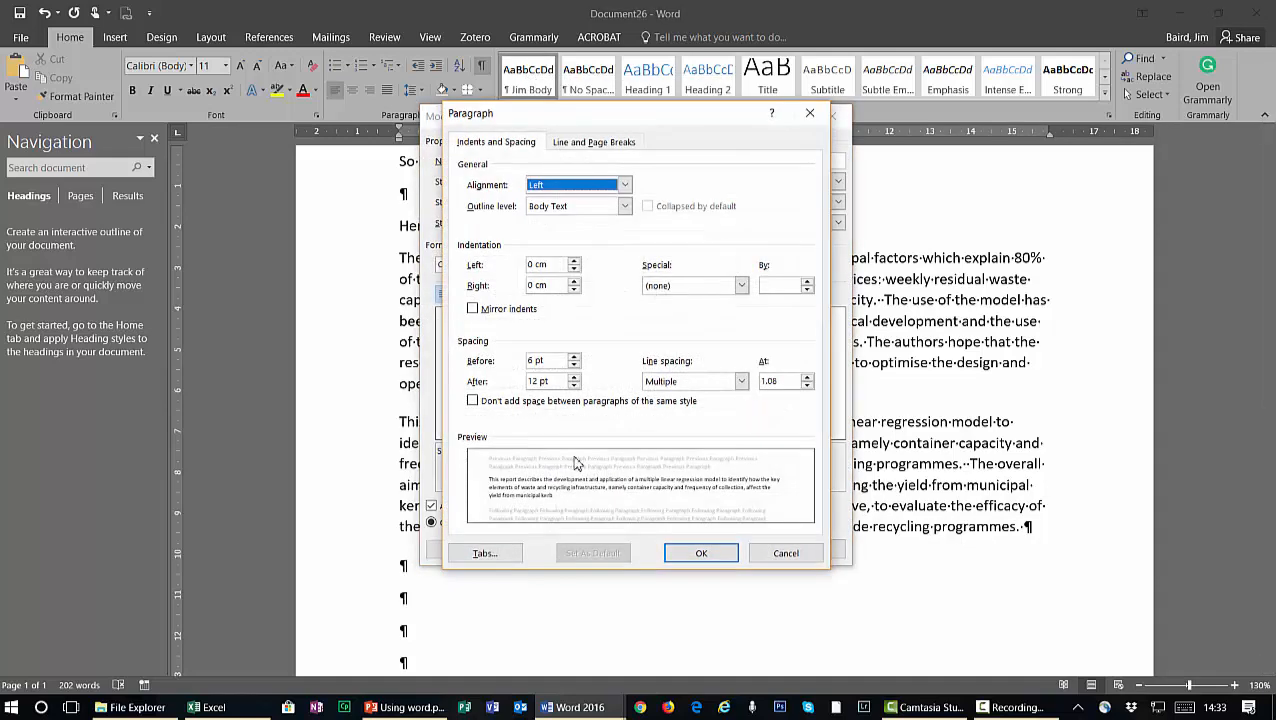
{"action": "left_click", "coordinate": [575, 377]}
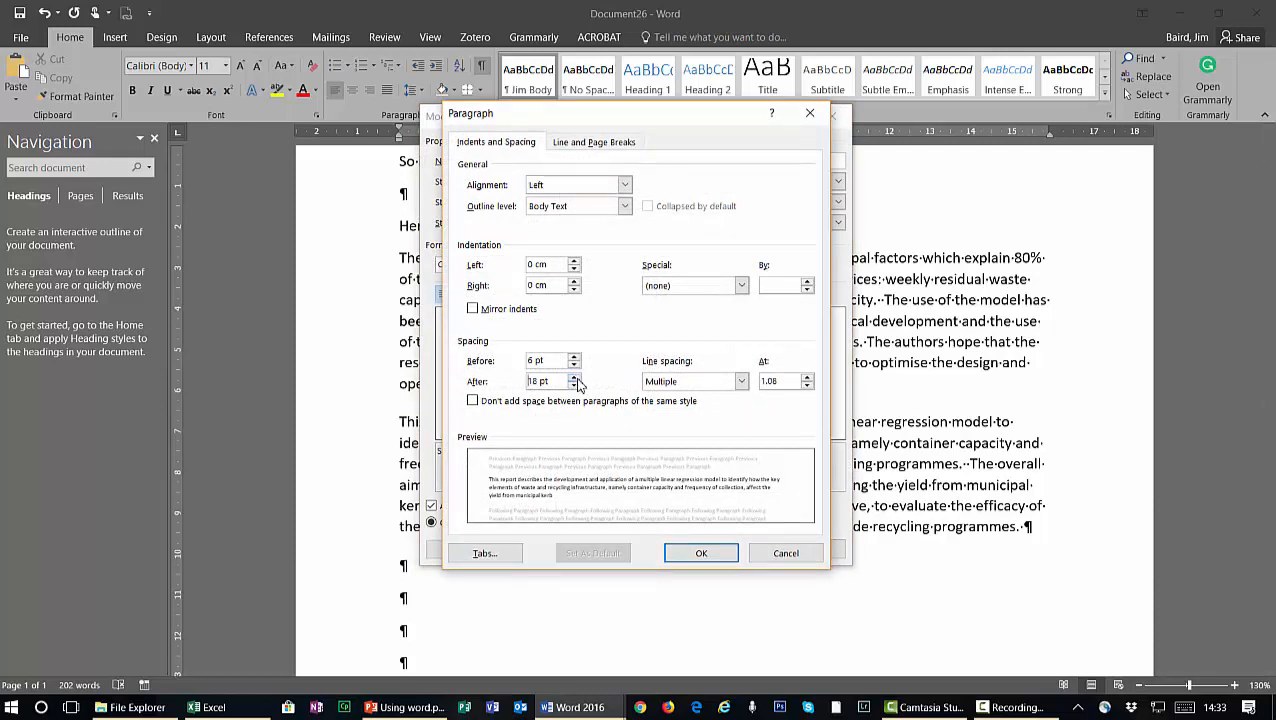
{"action": "left_click", "coordinate": [712, 555]}
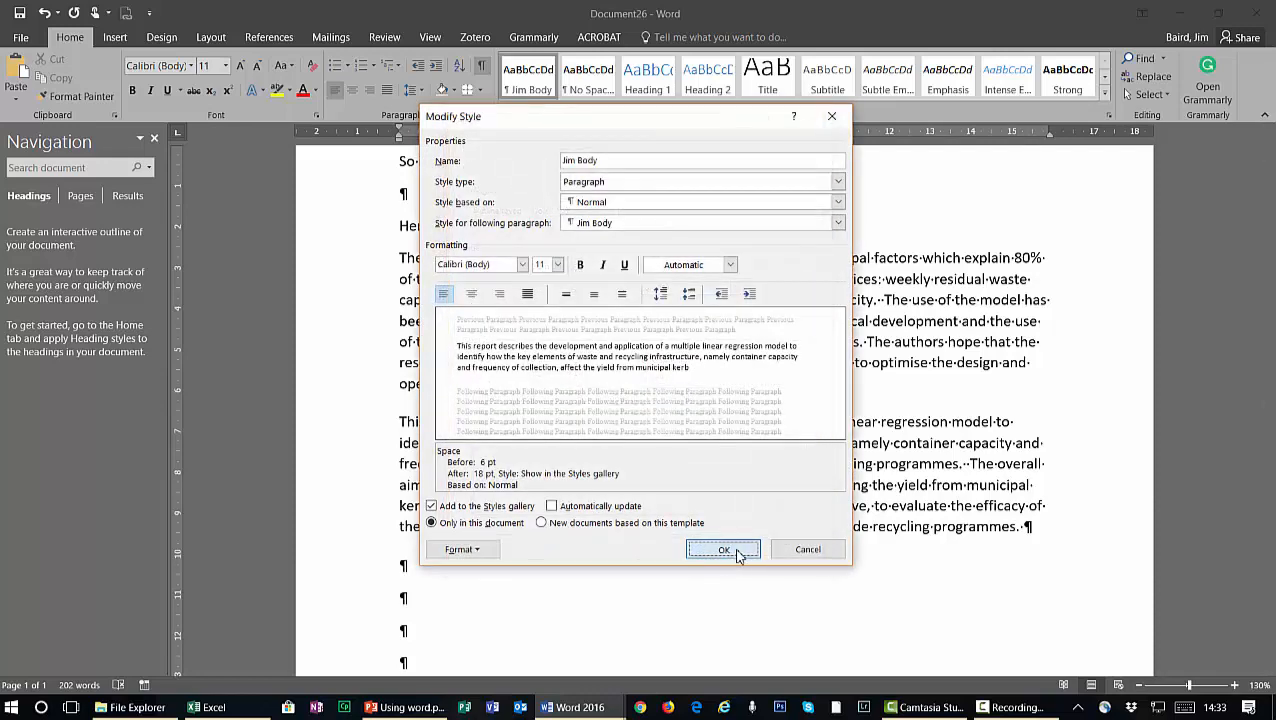
{"action": "left_click", "coordinate": [737, 556]}
{"action": "left_click", "coordinate": [347, 329]}
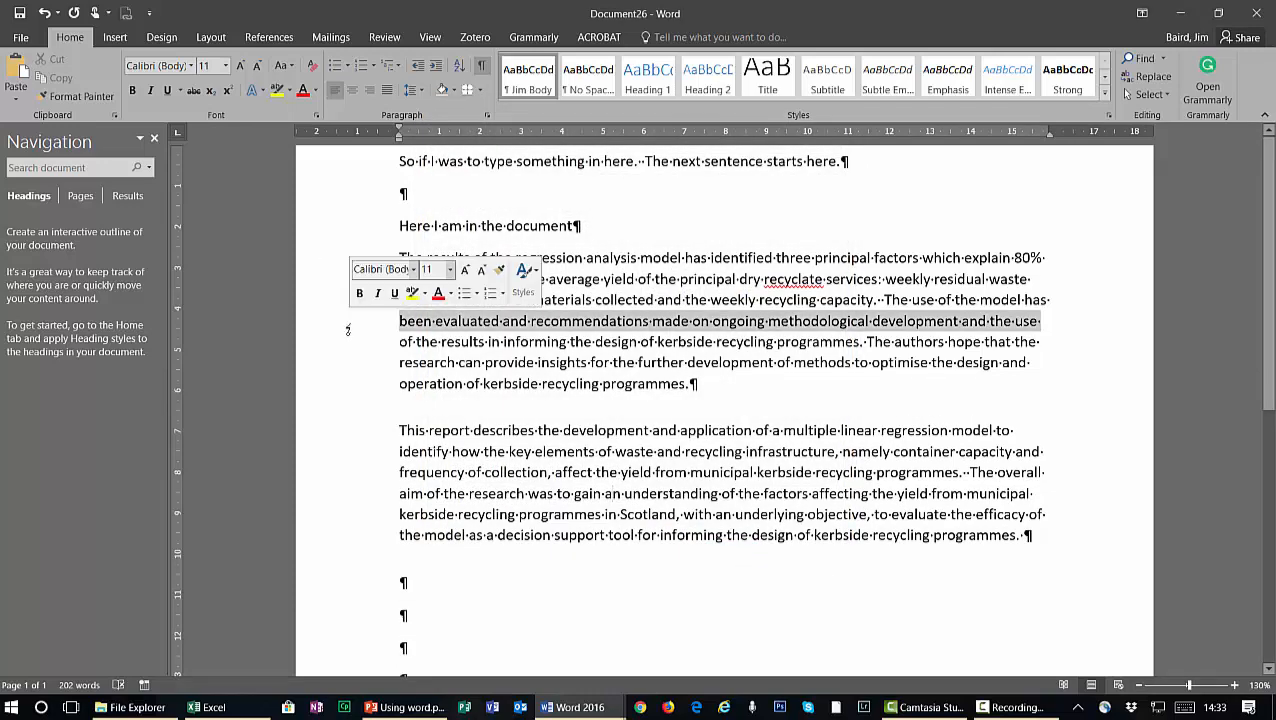
{"action": "double_click", "coordinate": [347, 329]}
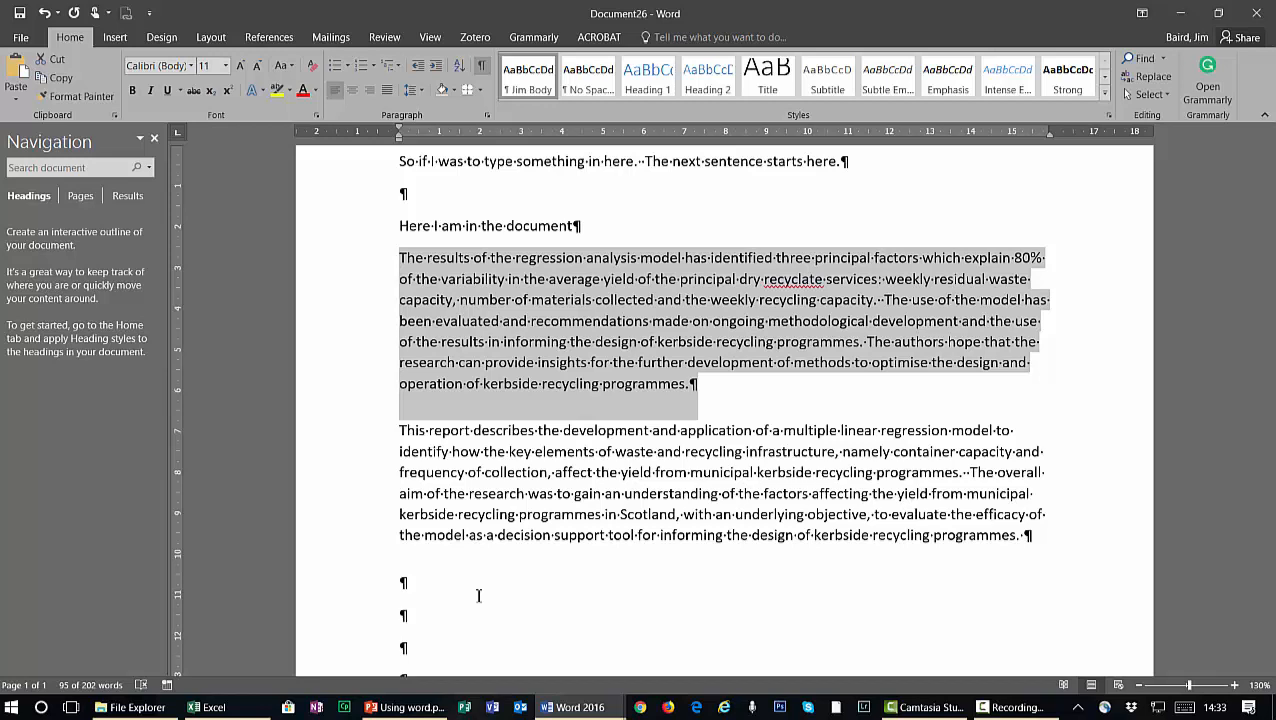
Apply the custom Body style to the first sentence line and to the line "Here I am in the document"
{"action": "left_click", "coordinate": [346, 175]}
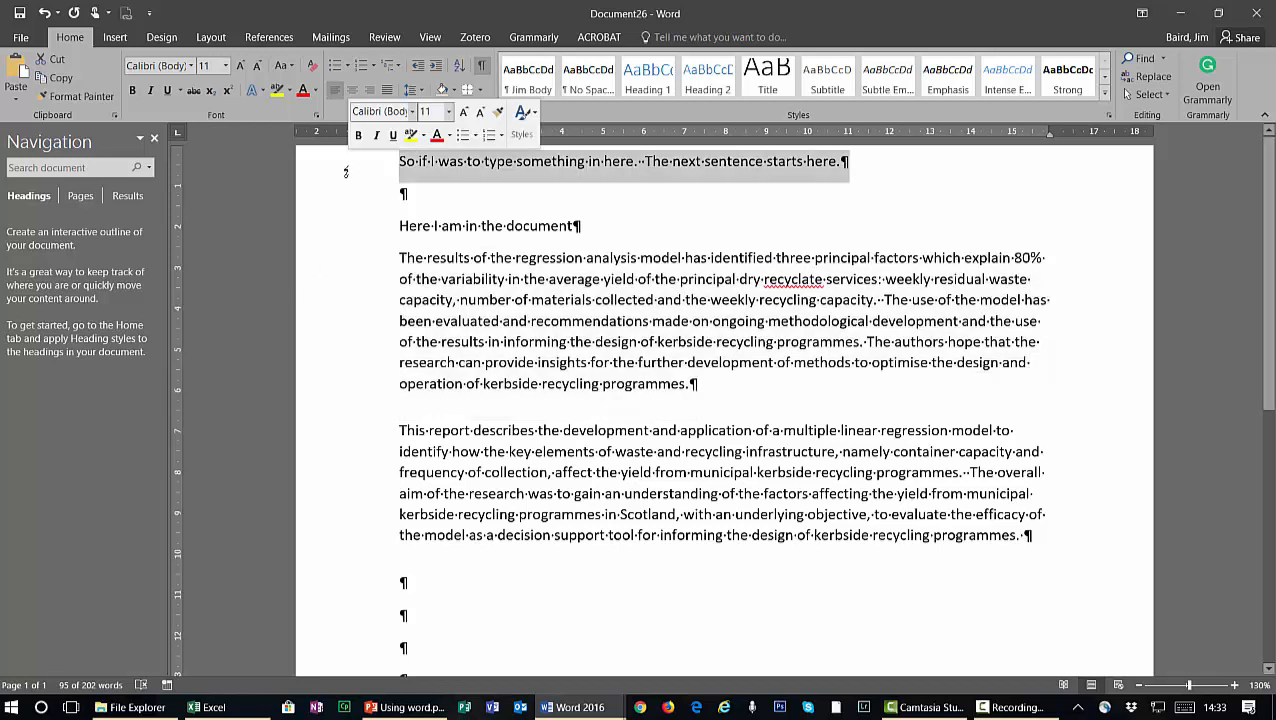
{"action": "scroll", "coordinate": [360, 250], "scroll_direction": "up", "scroll_amount": 1}
{"action": "left_click", "coordinate": [363, 262]}
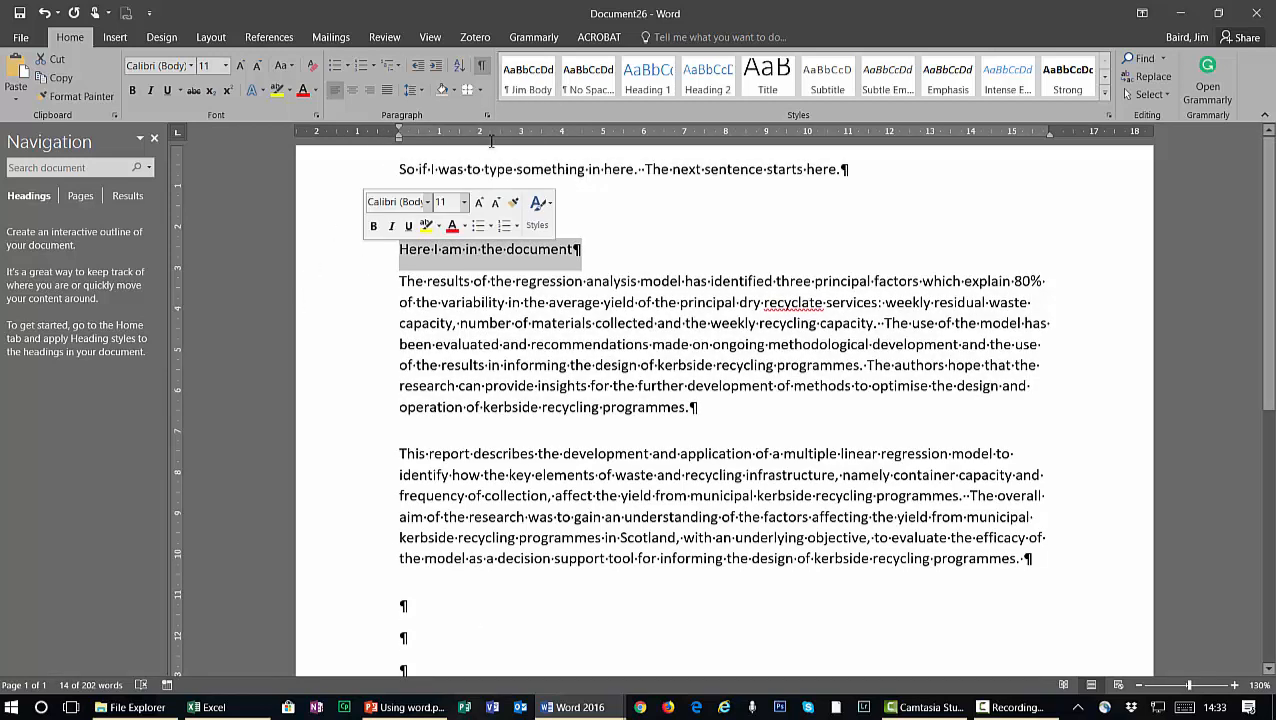
Delete the empty paragraph above "Here I am in the document" and all empty paragraphs at the document's end
{"action": "left_click", "coordinate": [433, 213]}
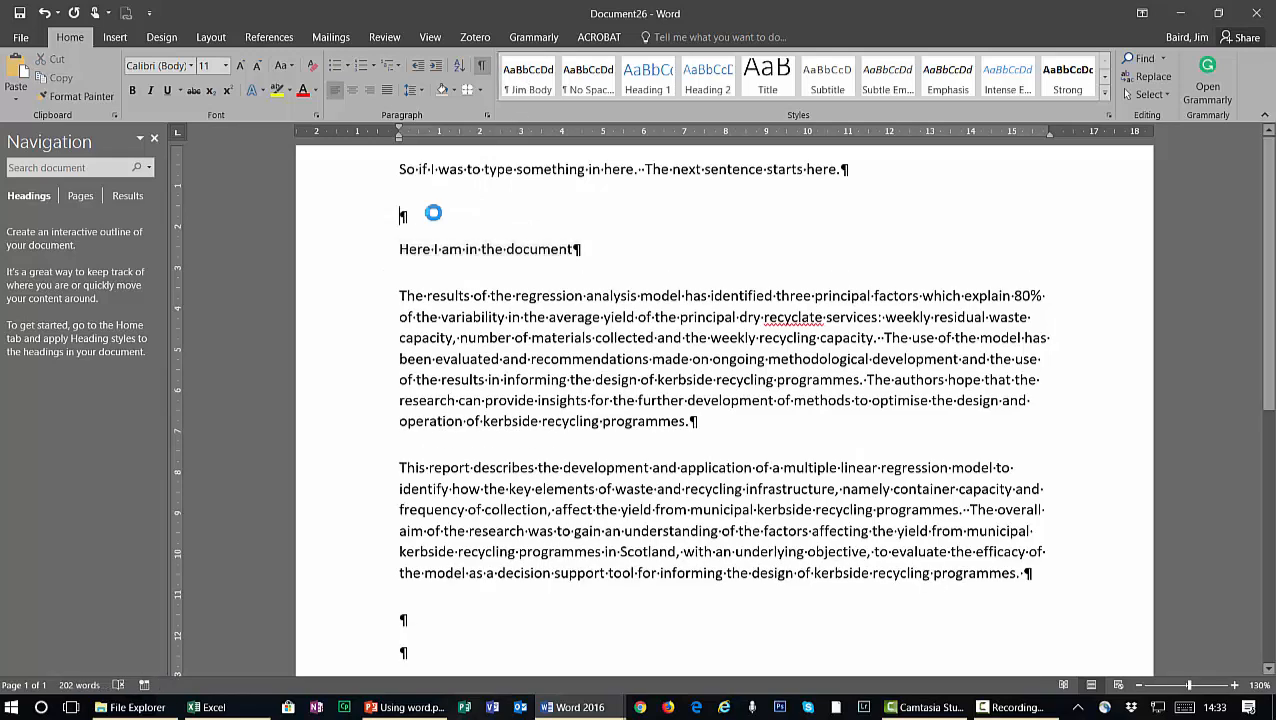
{"action": "key", "text": "BackSpace"}
{"action": "scroll", "coordinate": [505, 520], "scroll_direction": "down", "scroll_amount": 4}
{"action": "scroll", "coordinate": [500, 512], "scroll_direction": "down", "scroll_amount": 1}
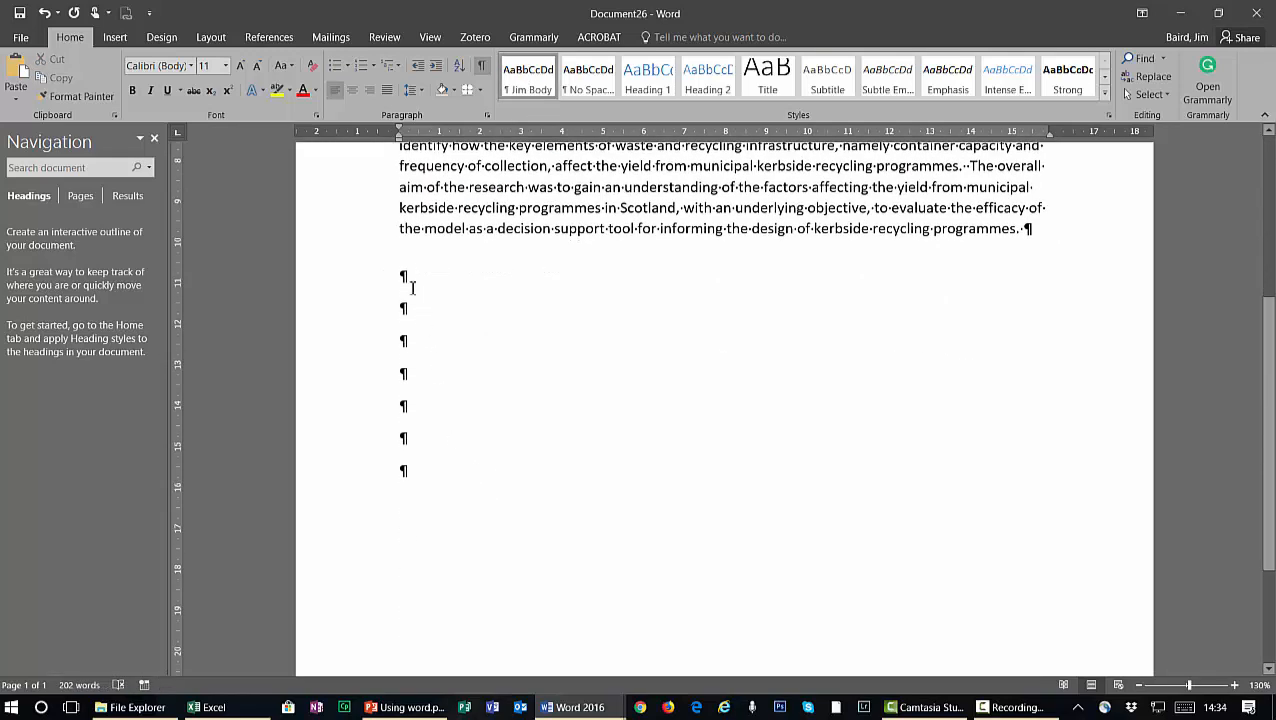
{"action": "left_click_drag", "start_coordinate": [405, 276], "coordinate": [473, 515]}
{"action": "key", "text": "BackSpace"}
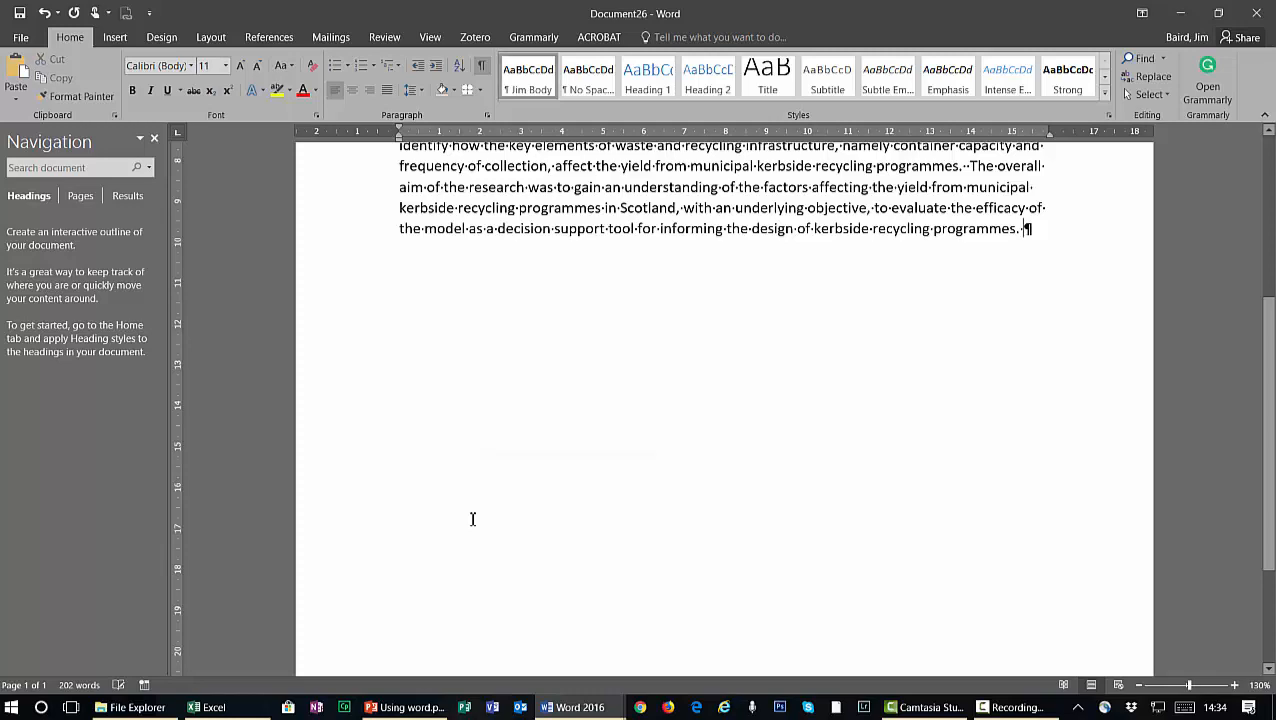
Select all the document's text and check which style its paragraphs use
{"action": "scroll", "coordinate": [669, 456], "scroll_direction": "up", "scroll_amount": 5}
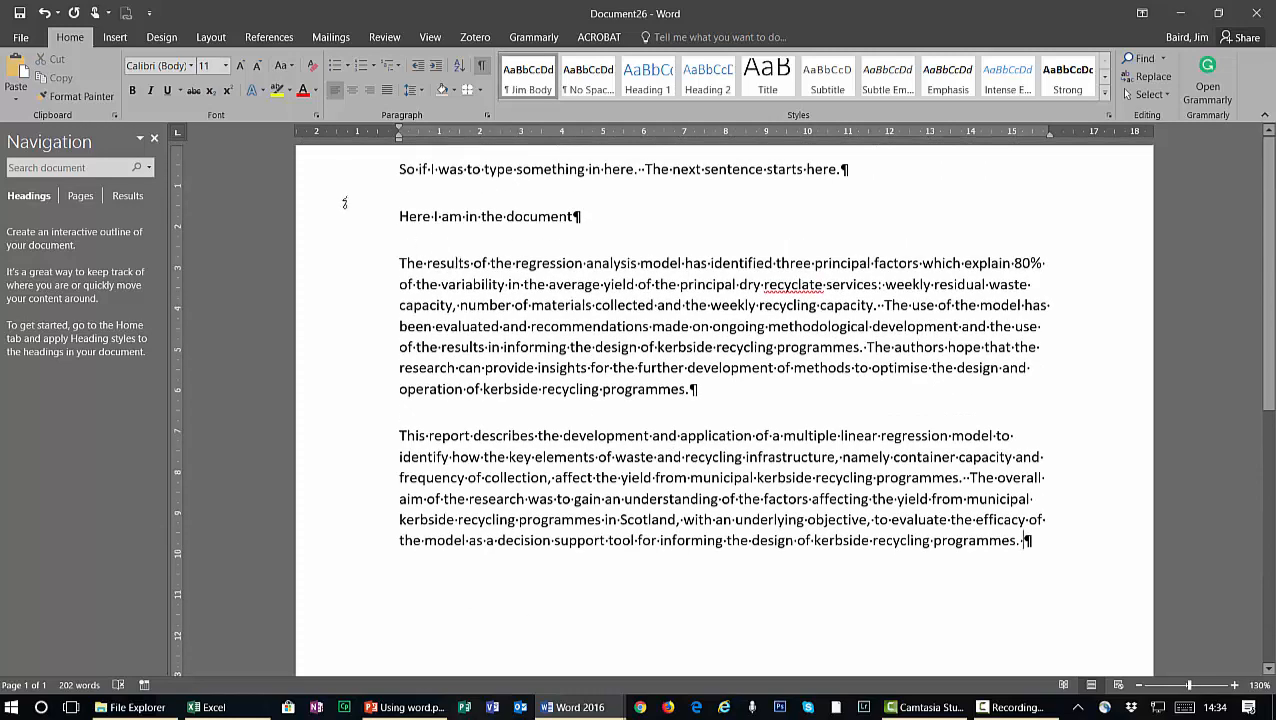
{"action": "left_click_drag", "start_coordinate": [344, 200], "coordinate": [380, 570]}
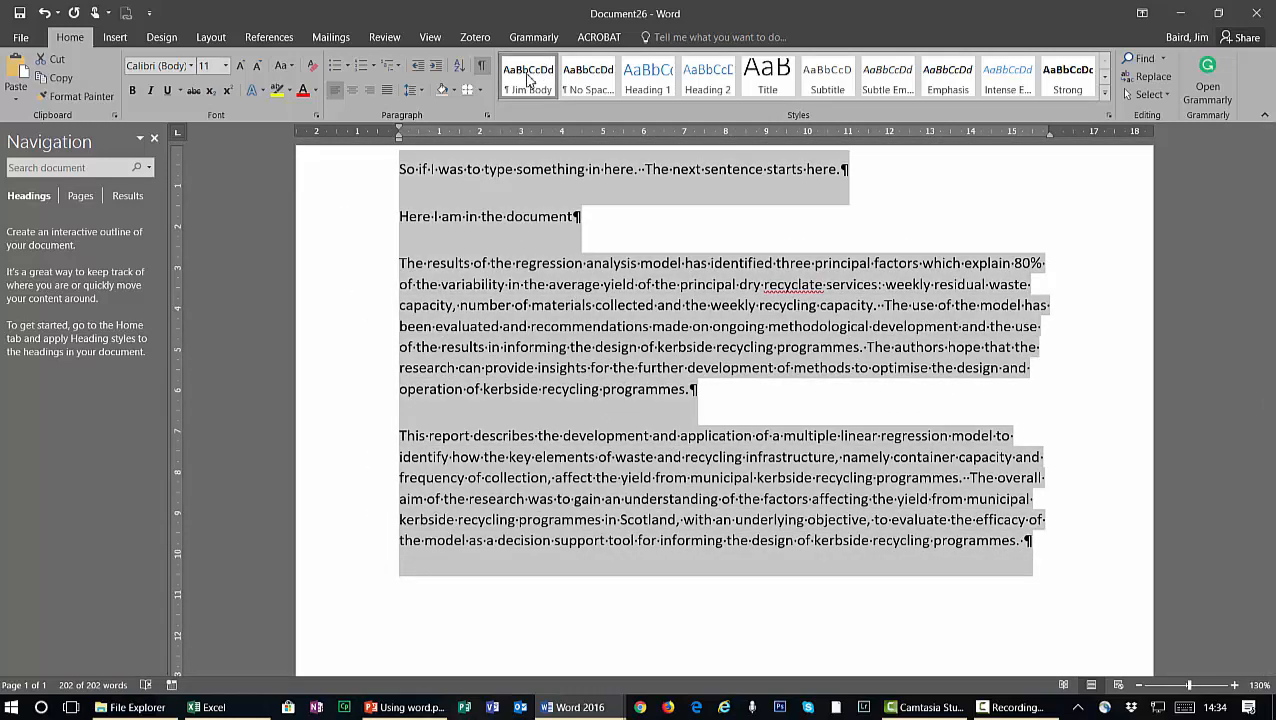
{"action": "left_click", "coordinate": [684, 230]}
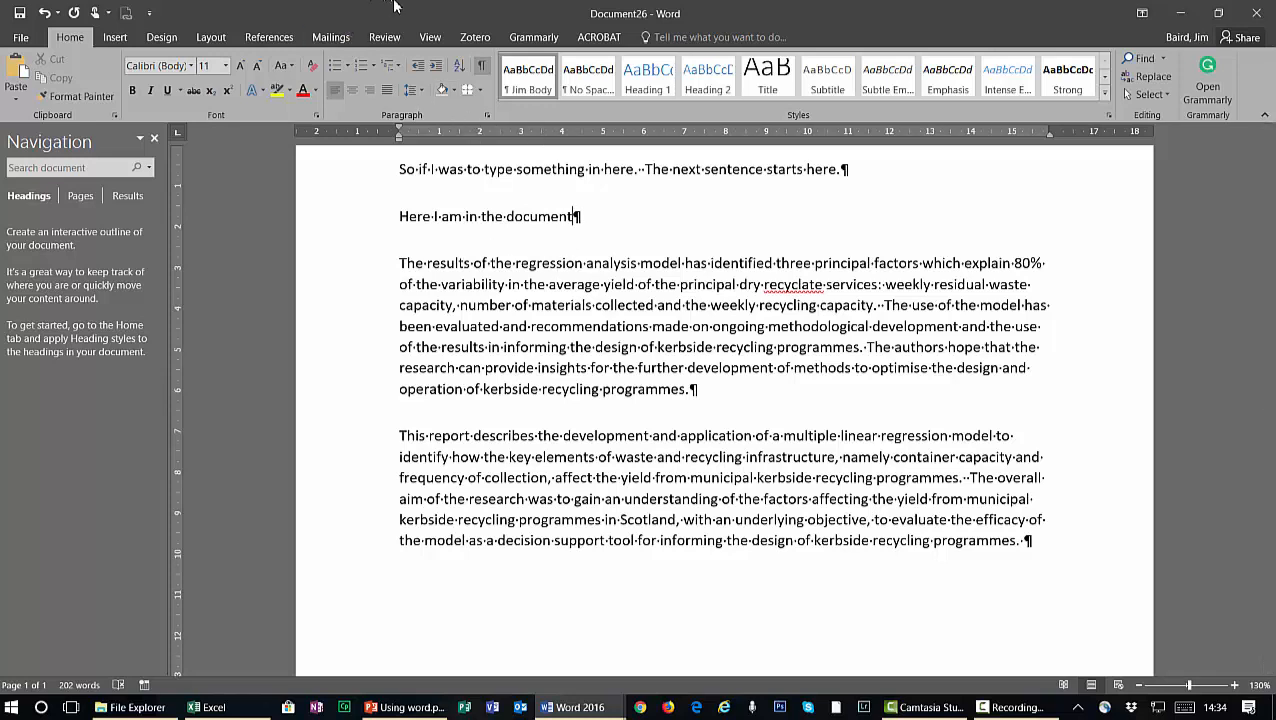
Show the document in Outline view and add an "Introduction" line above the first sentence
{"action": "left_click", "coordinate": [431, 38]}
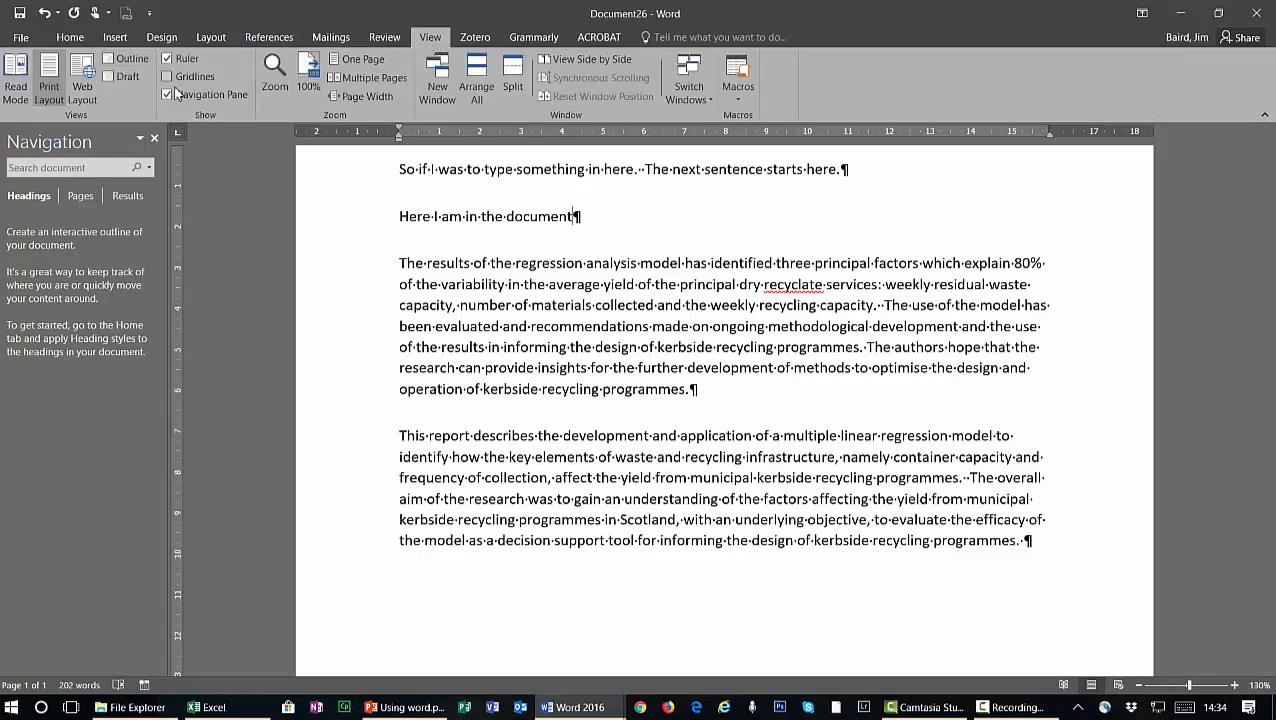
{"action": "left_click", "coordinate": [128, 62]}
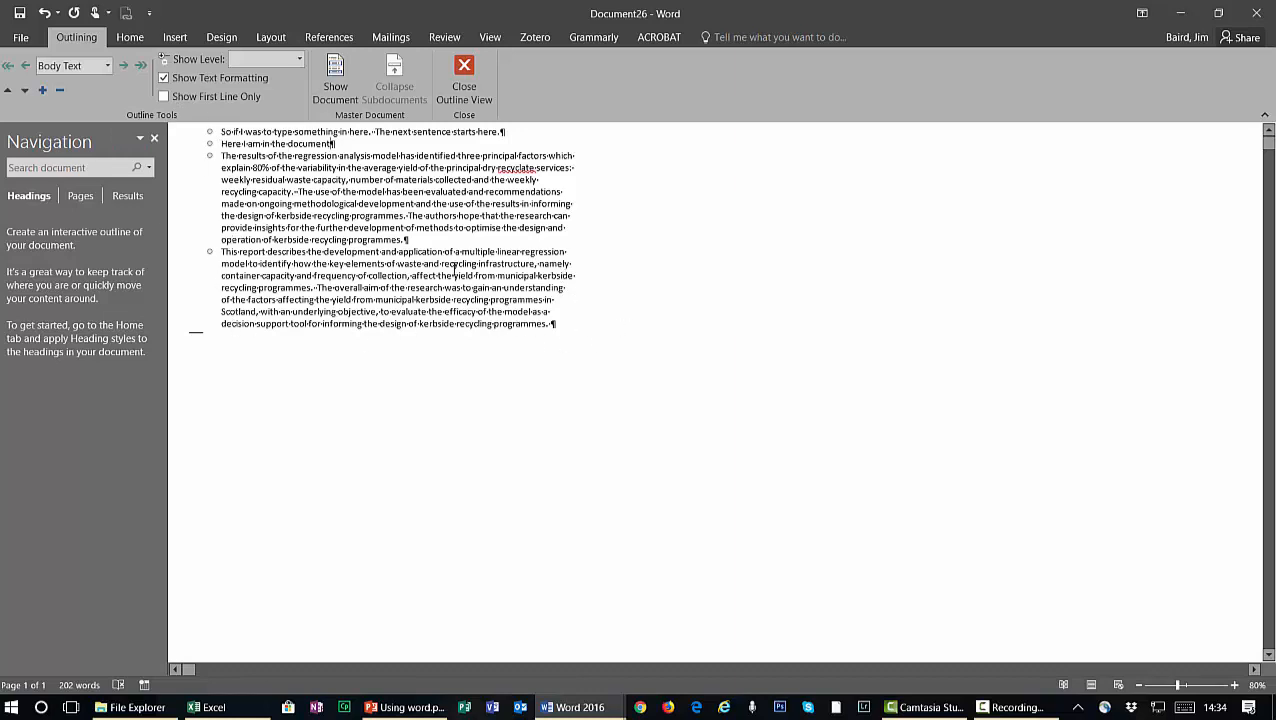
{"action": "left_click", "coordinate": [220, 132]}
{"action": "key", "text": "Return"}
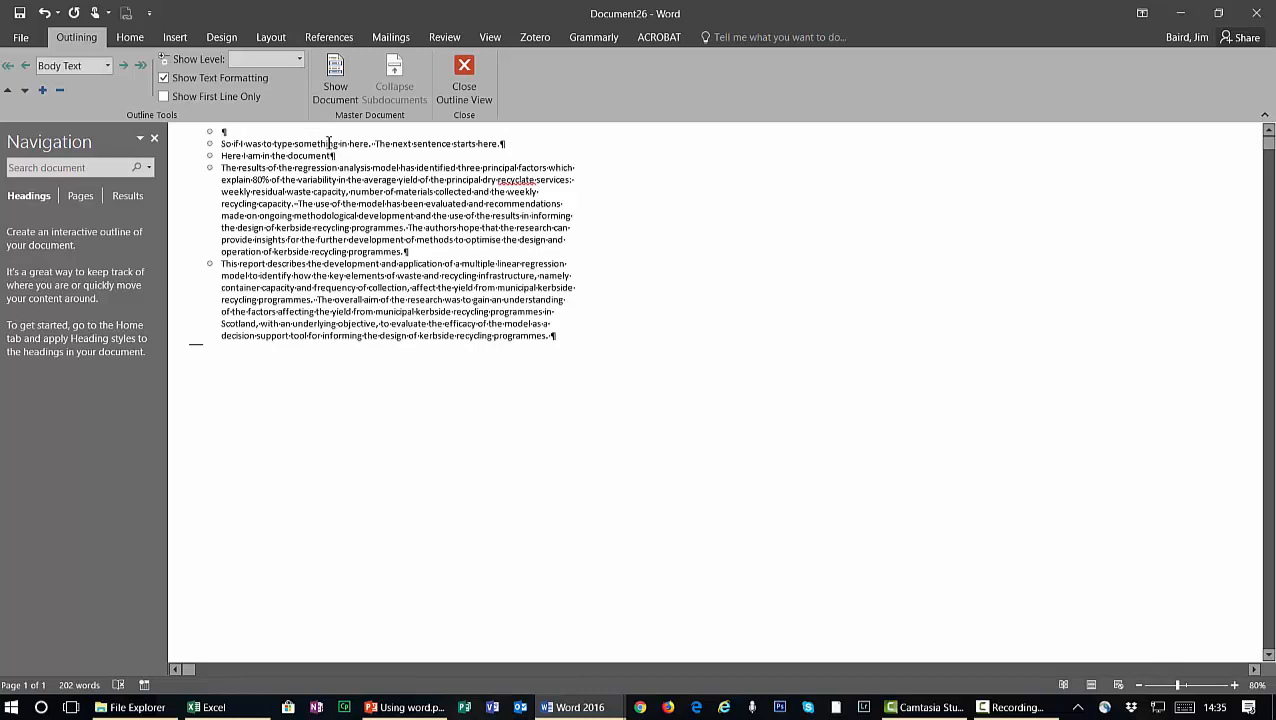
{"action": "type", "text": "Introduction"}
{"action": "key", "text": "Return"}
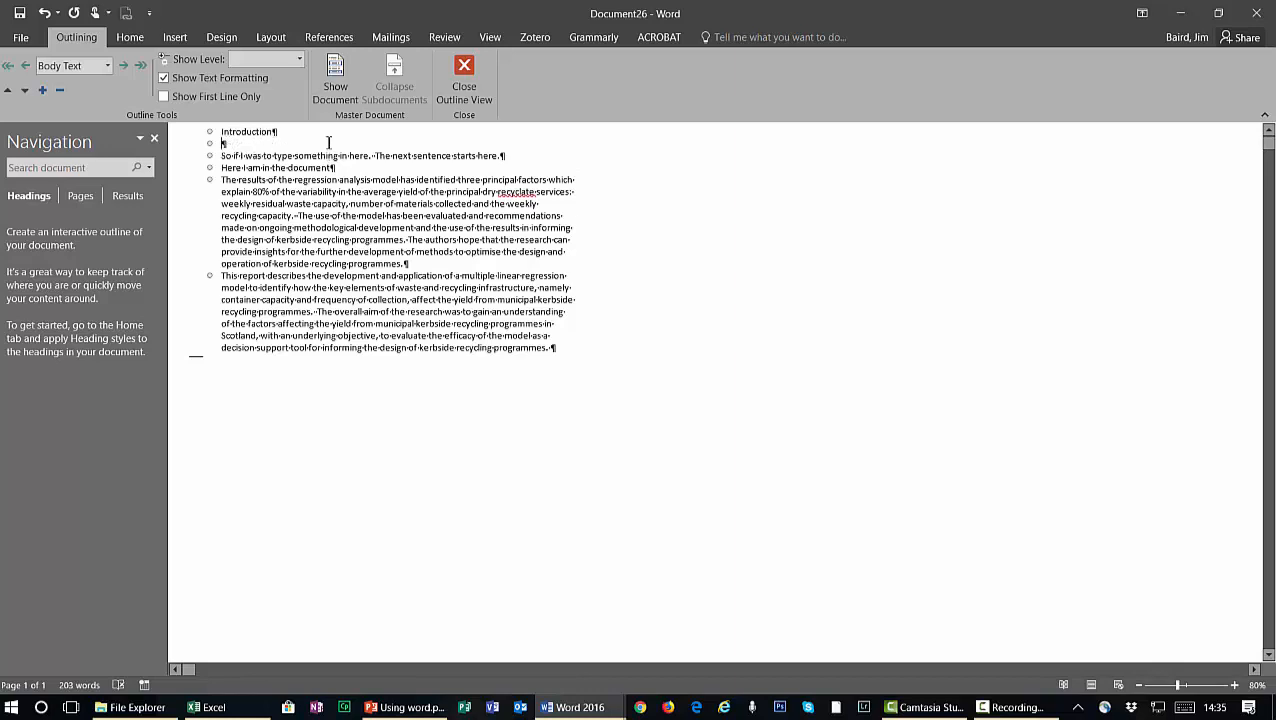
Set the outline level of the "Introduction" line to Level 1
{"action": "left_click", "coordinate": [240, 131]}
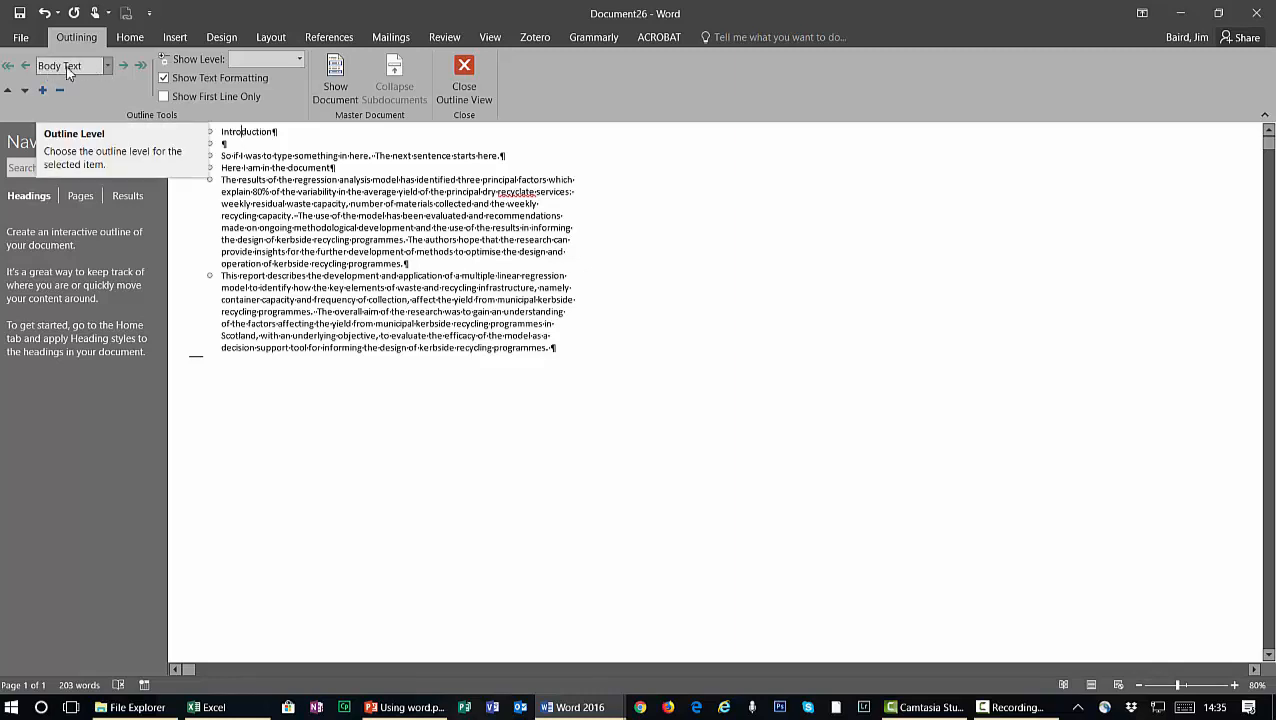
{"action": "left_click", "coordinate": [108, 66]}
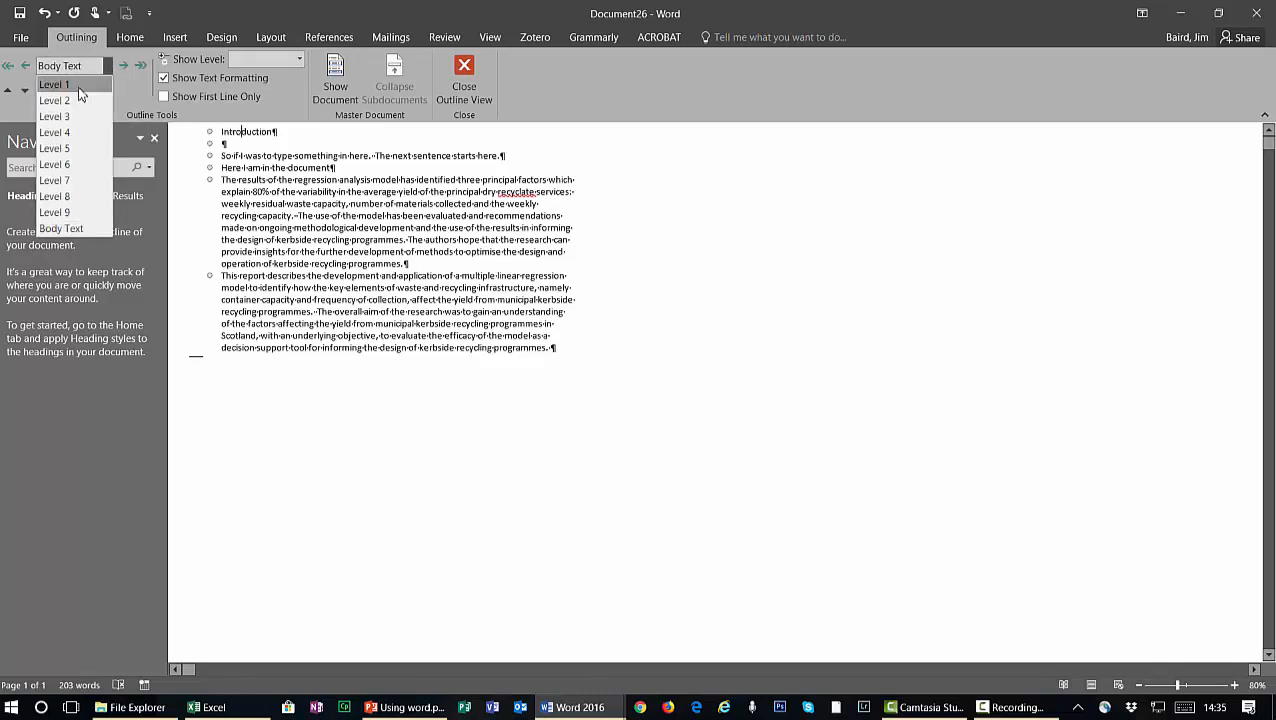
{"action": "left_click", "coordinate": [71, 84]}
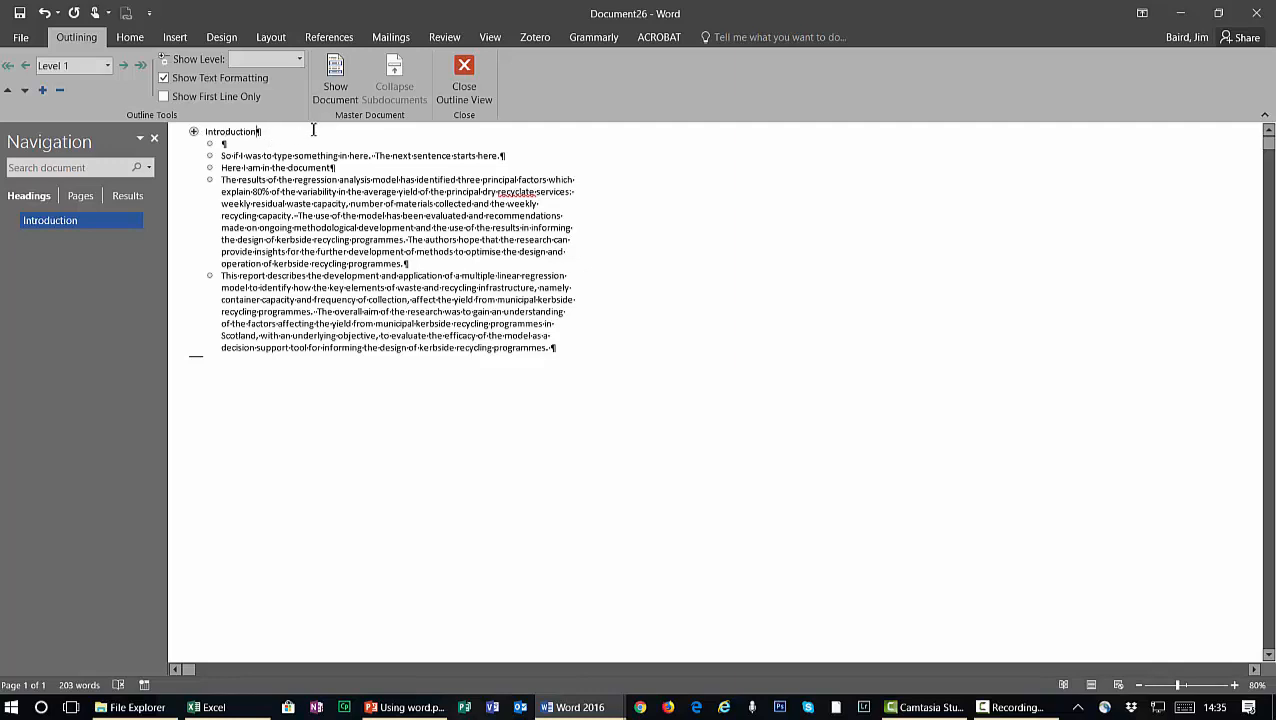
Add a Level 1 heading "Literature Review" below Introduction
{"action": "key", "text": "Return"}
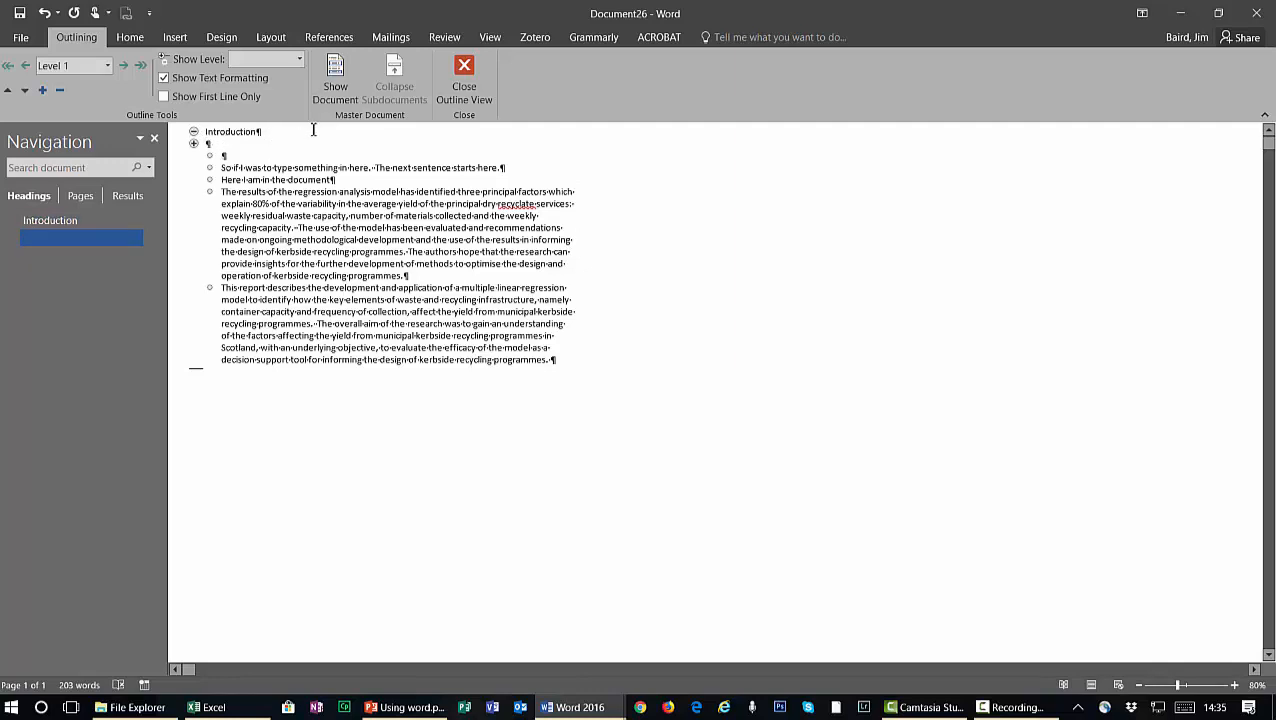
{"action": "type", "text": "Literature"}
{"action": "key", "text": "Left"}
{"action": "key", "text": "Left"}
{"action": "key", "text": "Left"}
{"action": "key", "text": "Left"}
{"action": "left_click", "coordinate": [259, 144]}
{"action": "type", "text": "eview"}
{"action": "key", "text": "BackSpace"}
{"action": "key", "text": "BackSpace"}
{"action": "key", "text": "BackSpace"}
{"action": "key", "text": "BackSpace"}
{"action": "key", "text": "BackSpace"}
{"action": "type", "text": "Review"}
Add the Level 1 headings "Research Methodology" and "Results and Discussion" below Literature Review
{"action": "key", "text": "Return"}
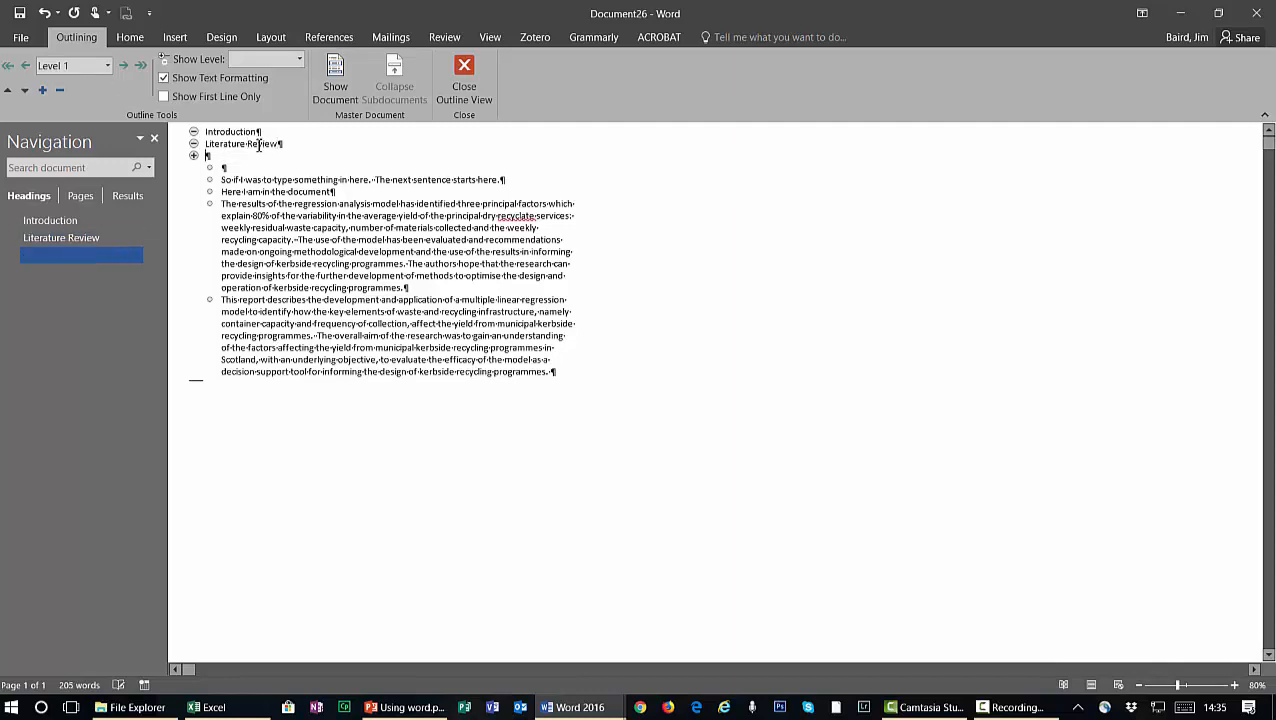
{"action": "type", "text": "Research Methodo"}
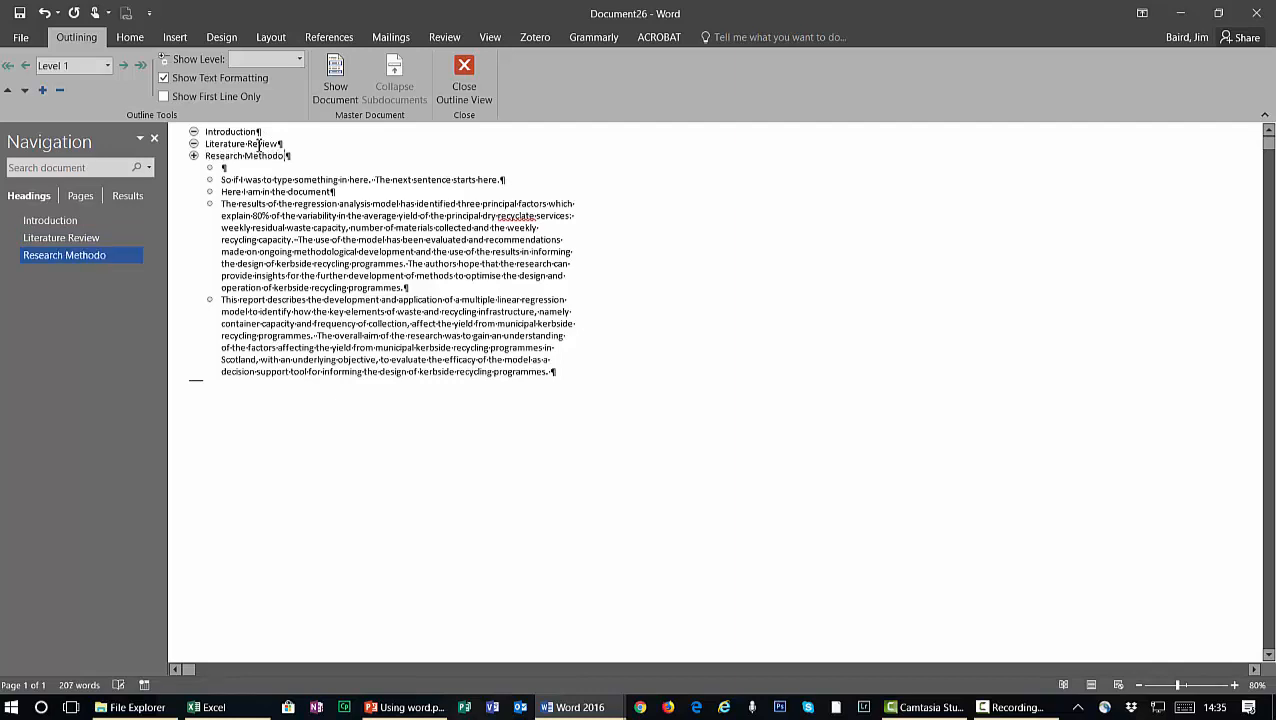
{"action": "type", "text": "logy"}
{"action": "key", "text": "Return"}
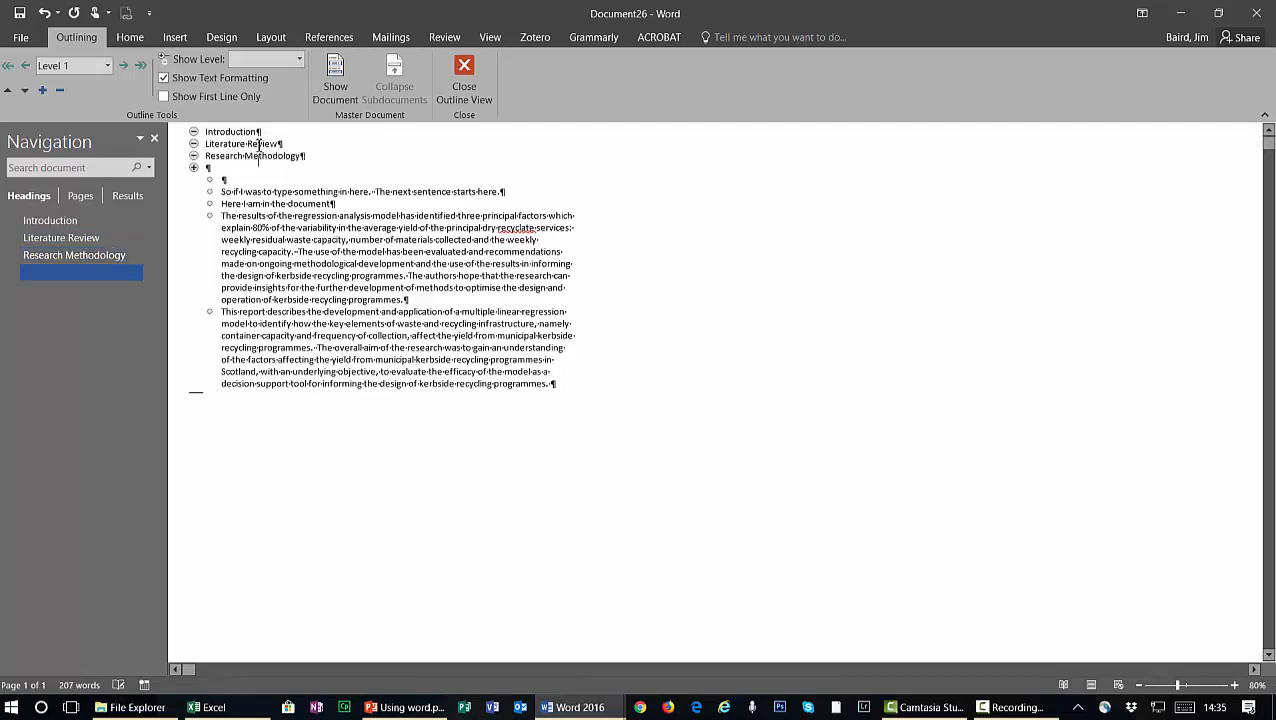
{"action": "type", "text": "Results and discu"}
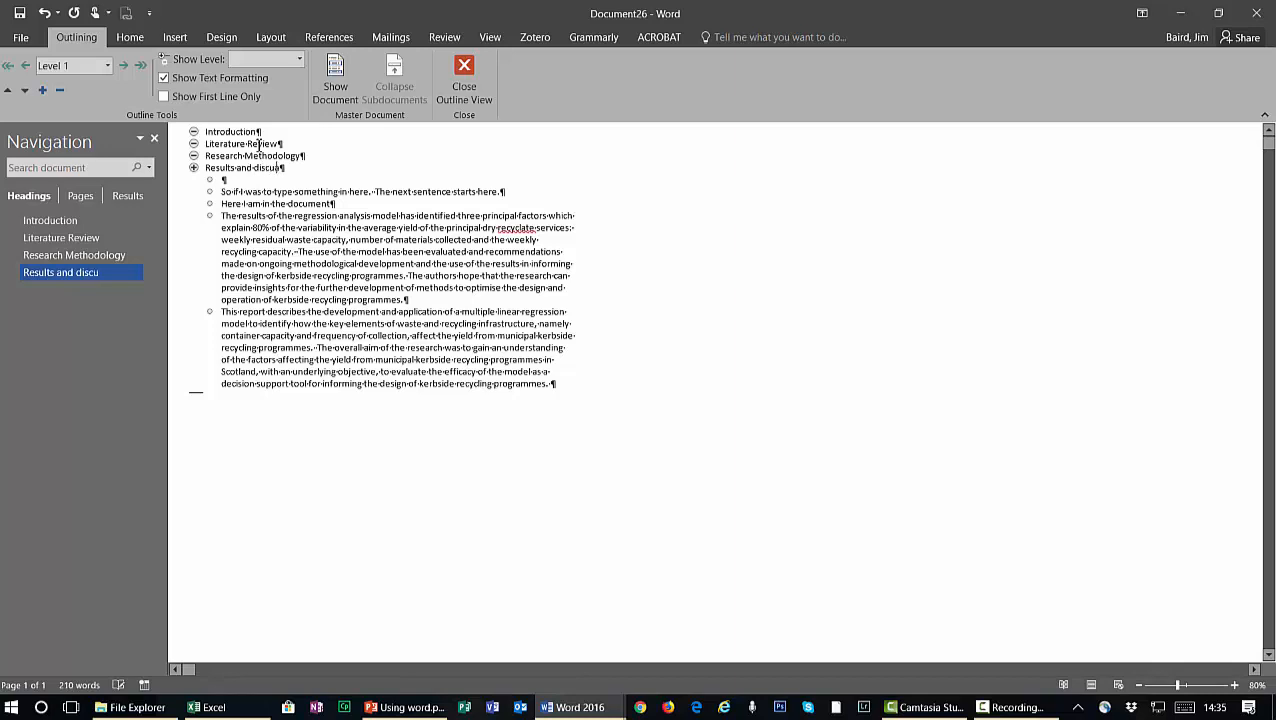
{"action": "key", "text": "BackSpace"}
{"action": "key", "text": "BackSpace"}
{"action": "key", "text": "BackSpace"}
{"action": "key", "text": "BackSpace"}
{"action": "type", "text": "Discussion"}
Add the Level 1 headings "Conclusions", "References" and "Appendix" below Results and Discussion
{"action": "key", "text": "Return"}
{"action": "type", "text": "Conclusion"}
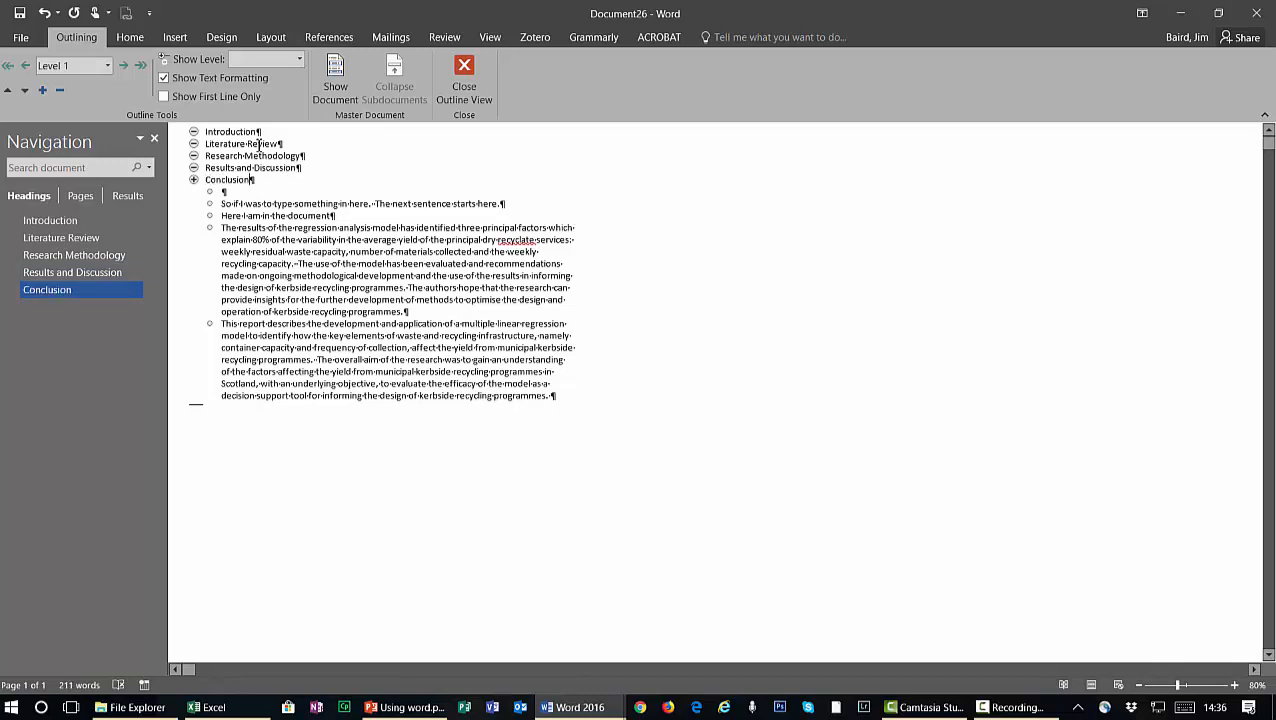
{"action": "type", "text": "s"}
{"action": "key", "text": "Return"}
{"action": "type", "text": "References"}
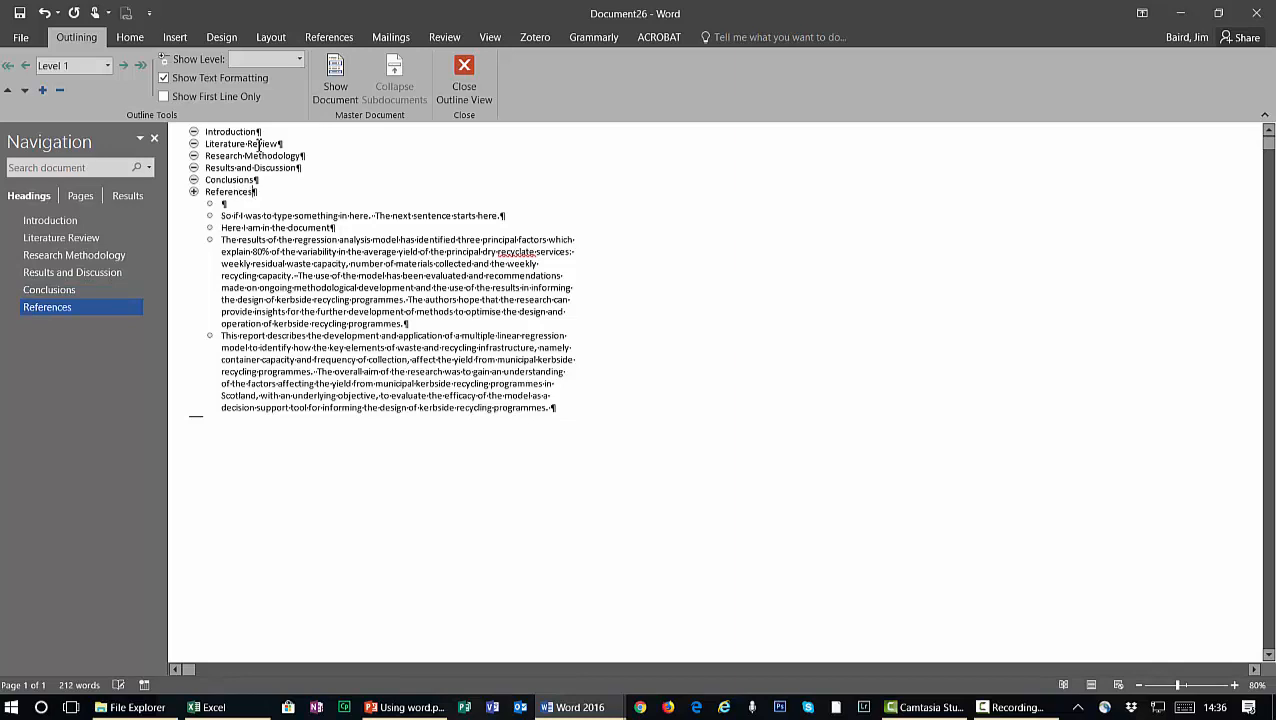
{"action": "key", "text": "Return"}
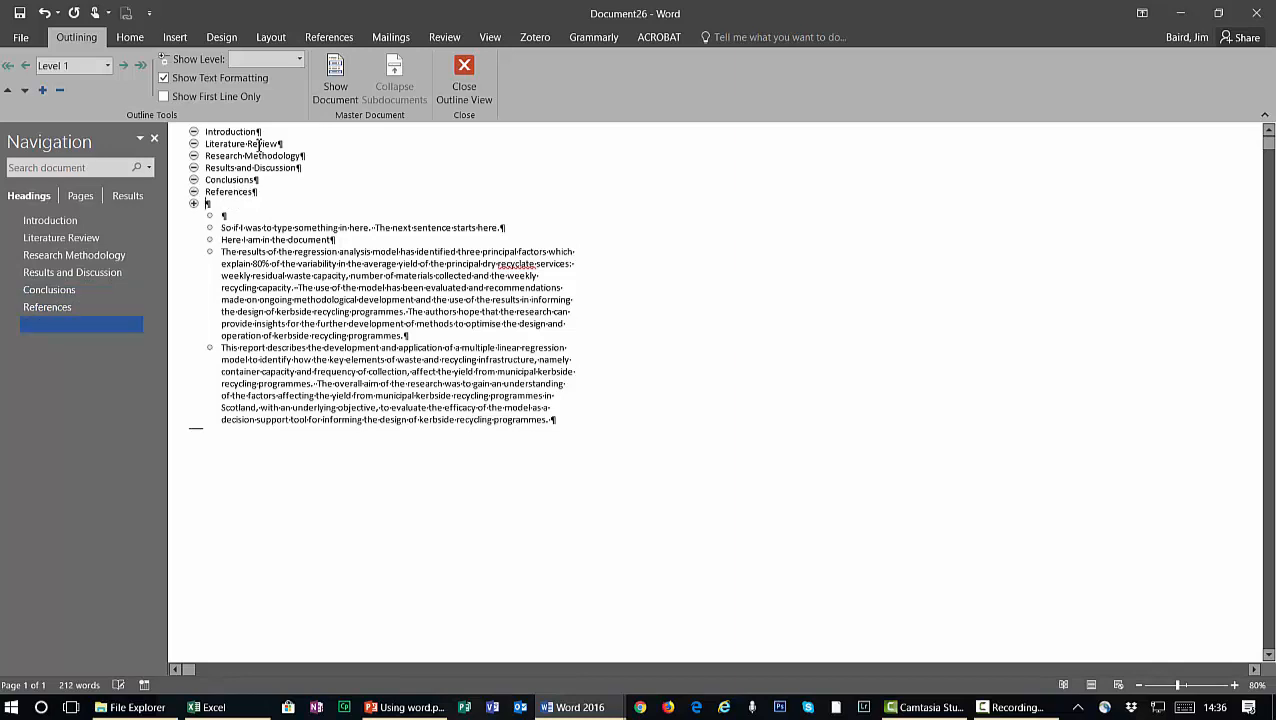
{"action": "type", "text": "Appendix"}
{"action": "key", "text": "Return"}
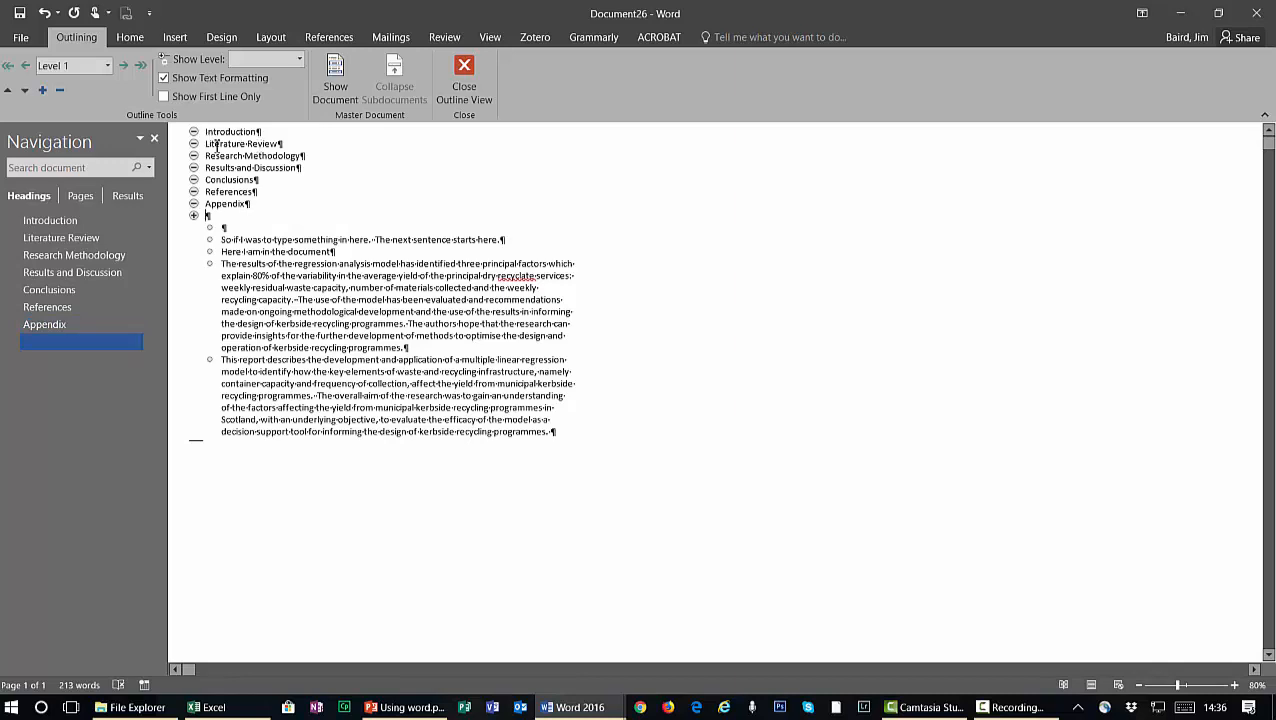
Insert a Level 2 heading "Background" under Introduction
{"action": "left_click", "coordinate": [275, 133]}
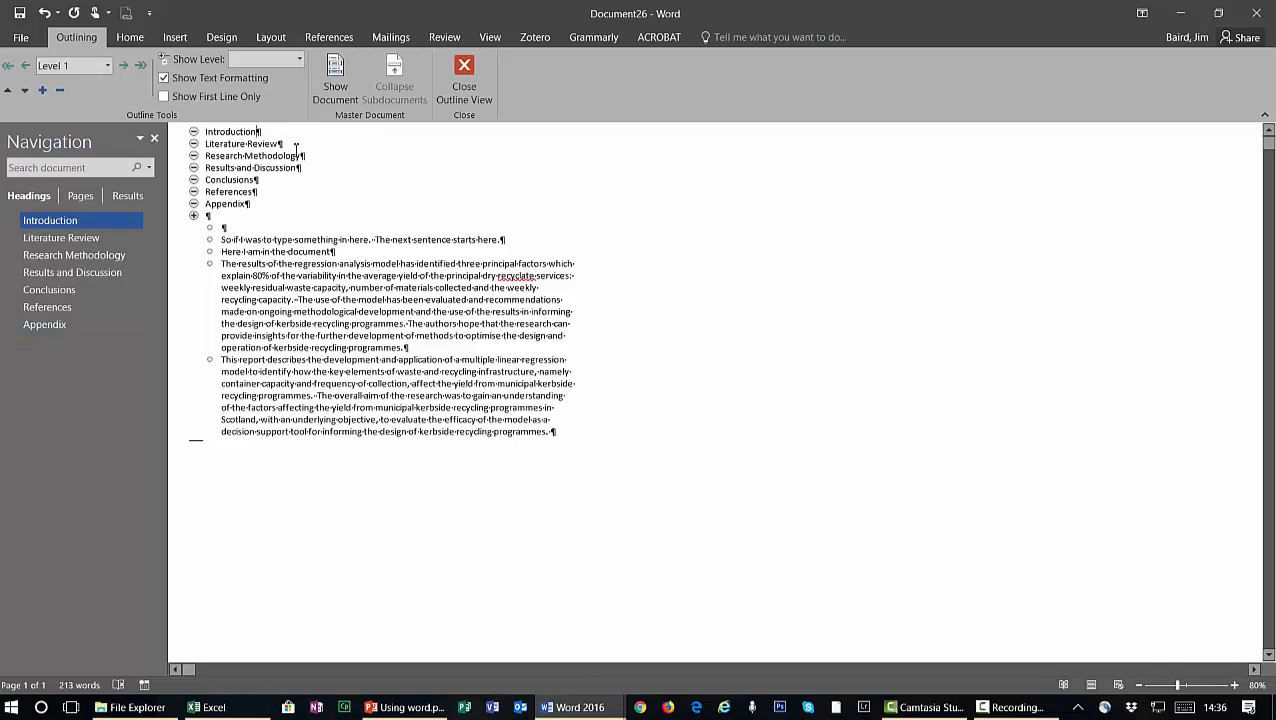
{"action": "key", "text": "Return"}
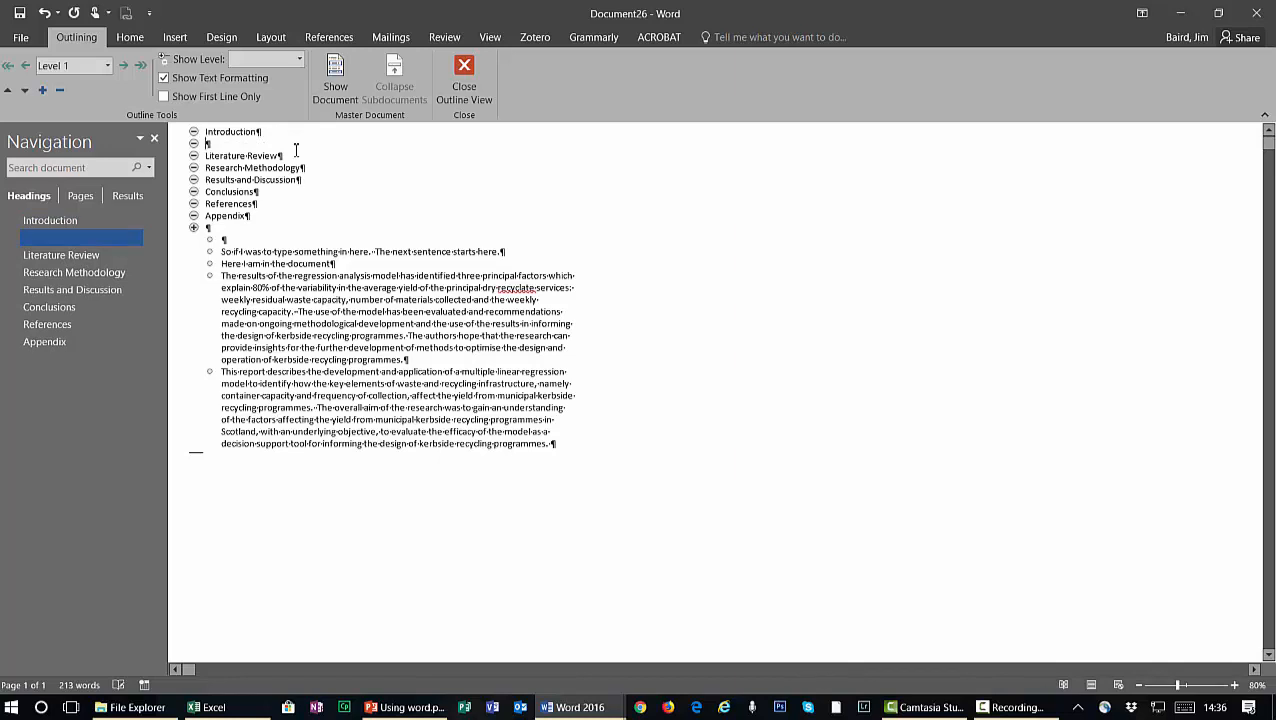
{"action": "key", "text": "Tab"}
{"action": "key", "text": "shift+Tab"}
{"action": "left_click", "coordinate": [106, 66]}
{"action": "left_click", "coordinate": [62, 95]}
{"action": "type", "text": "Background"}
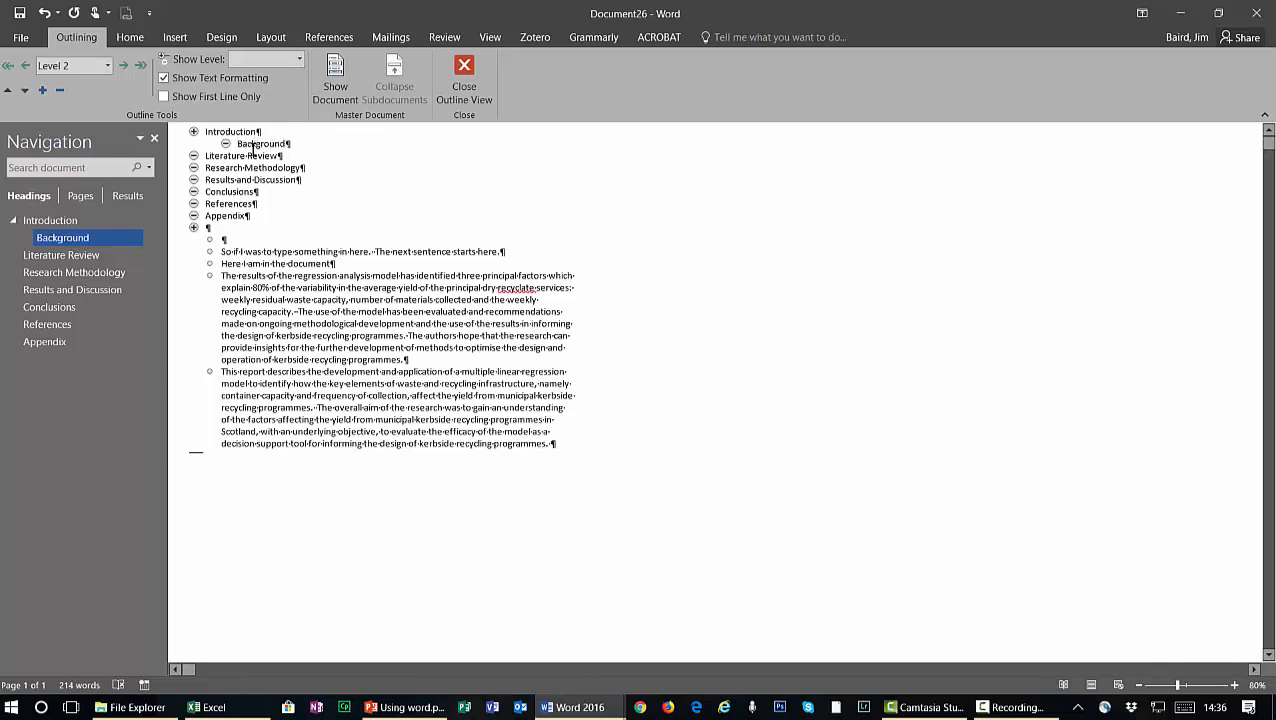
Add the Level 2 headings "Aims and Objectives" and "Rest of Document" below Background
{"action": "key", "text": "Return"}
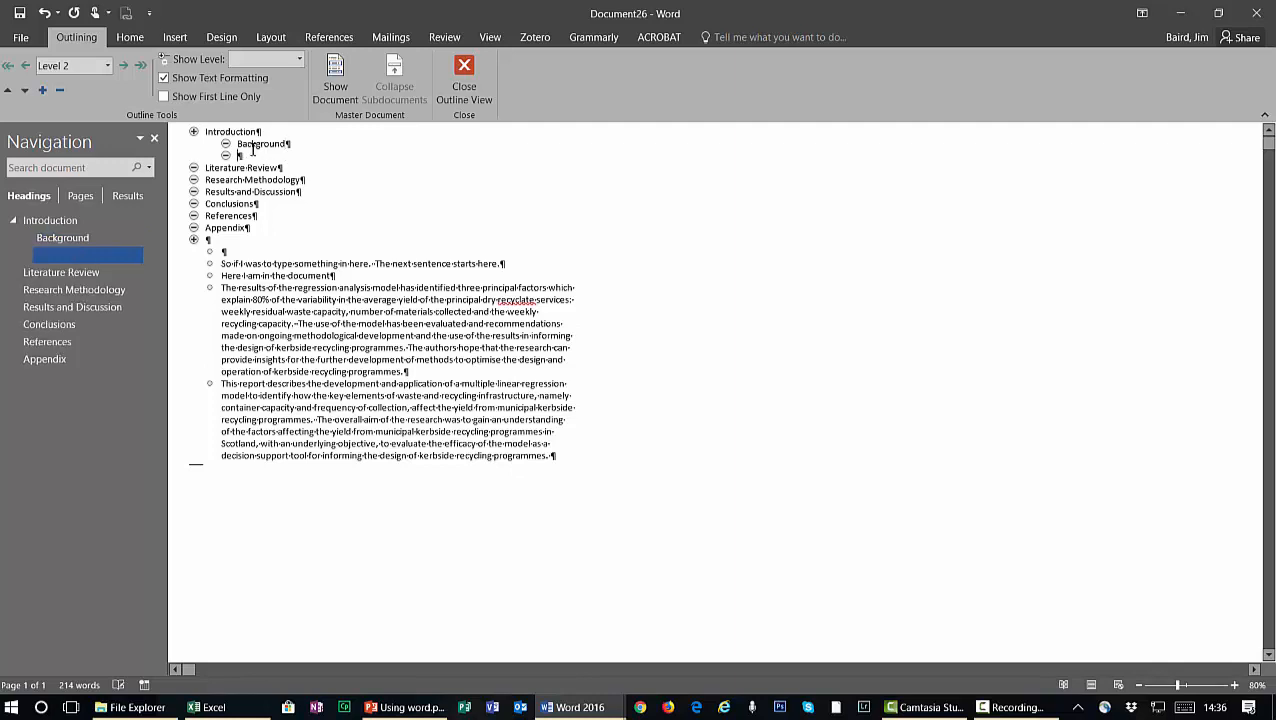
{"action": "type", "text": "Aims and Objec"}
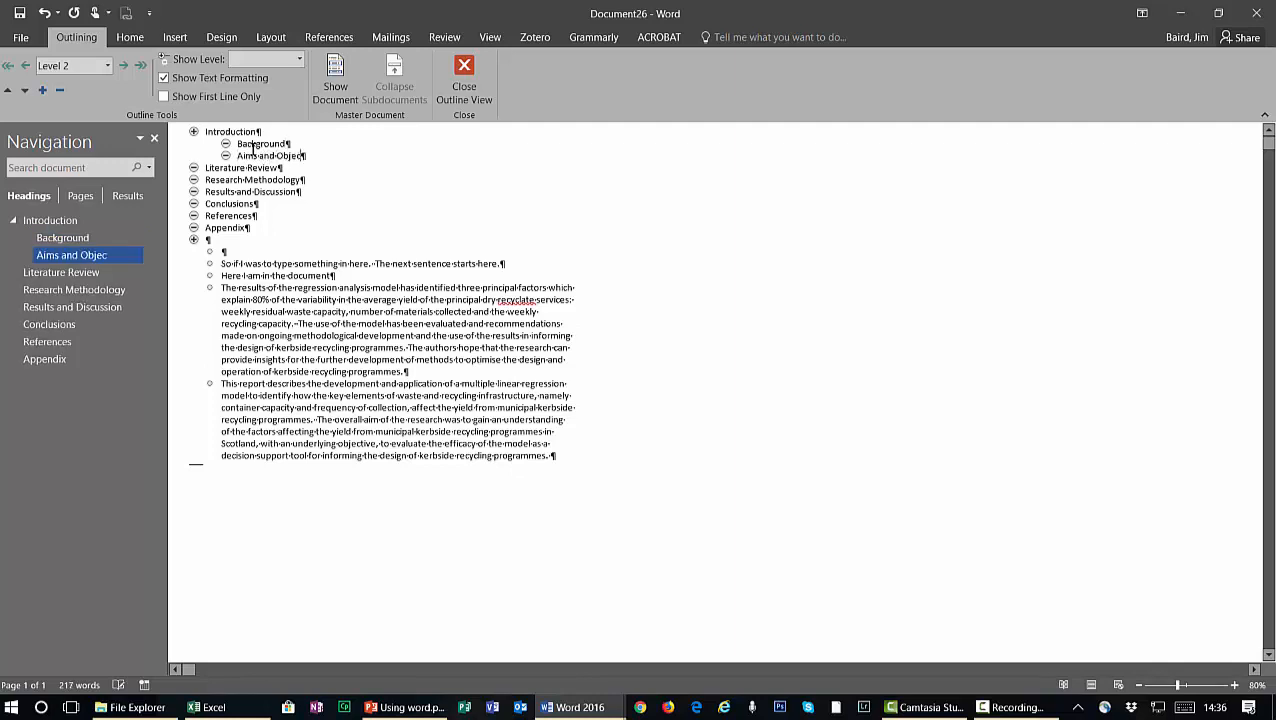
{"action": "type", "text": "tievs"}
{"action": "key", "text": "BackSpace"}
{"action": "key", "text": "BackSpace"}
{"action": "key", "text": "BackSpace"}
{"action": "type", "text": "ves"}
{"action": "key", "text": "Return"}
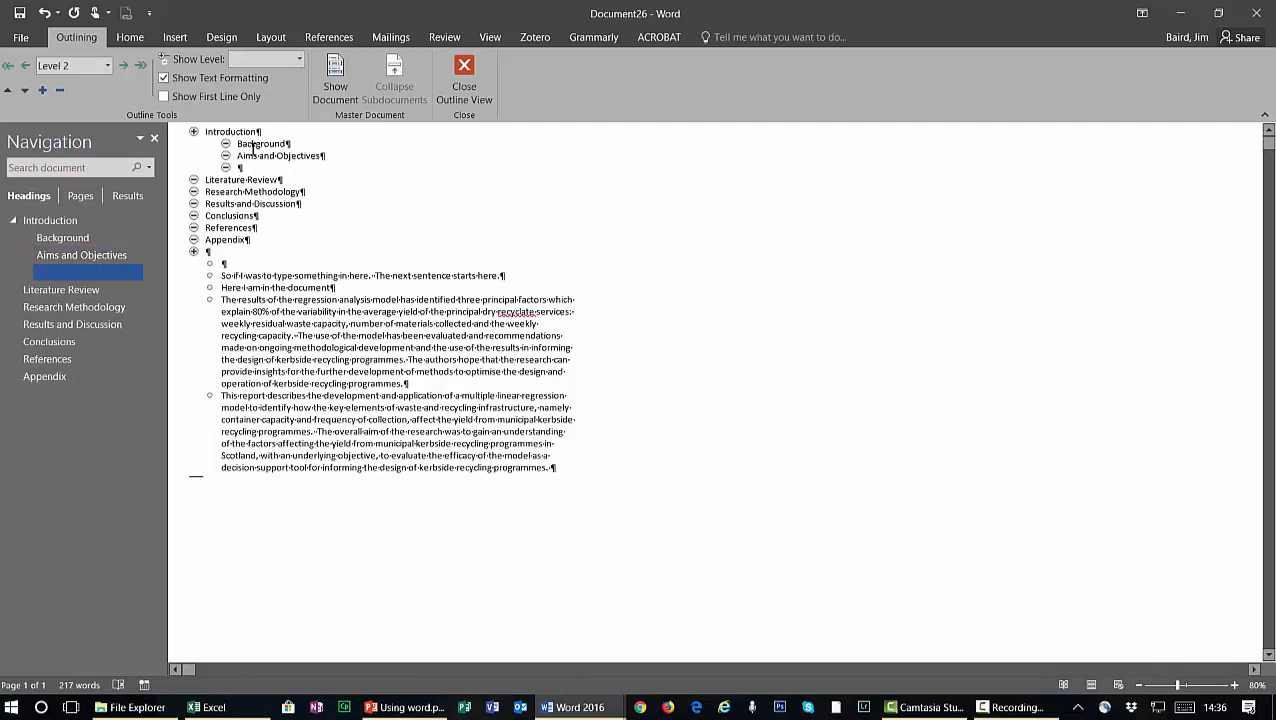
{"action": "type", "text": "Rest of tDocument"}
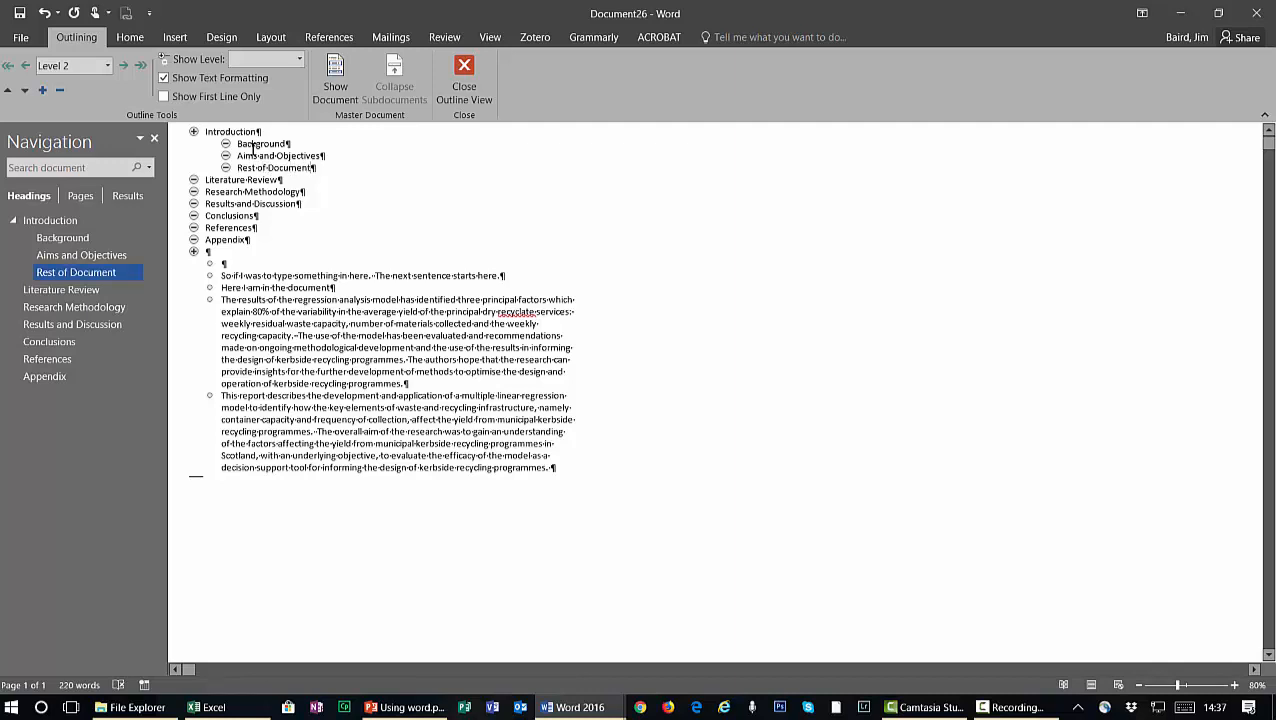
Insert a Level 2 heading "Development of Recycling Systems" under Literature Review
{"action": "key", "text": "Down"}
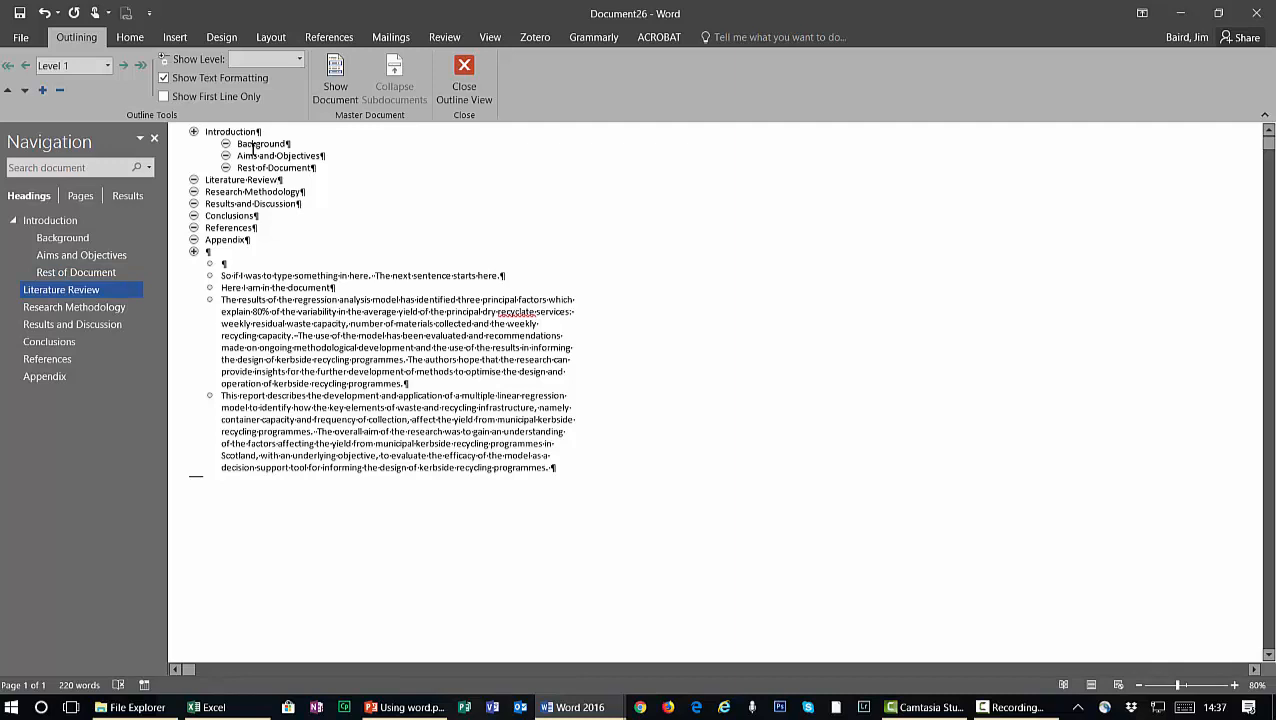
{"action": "key", "text": "Return"}
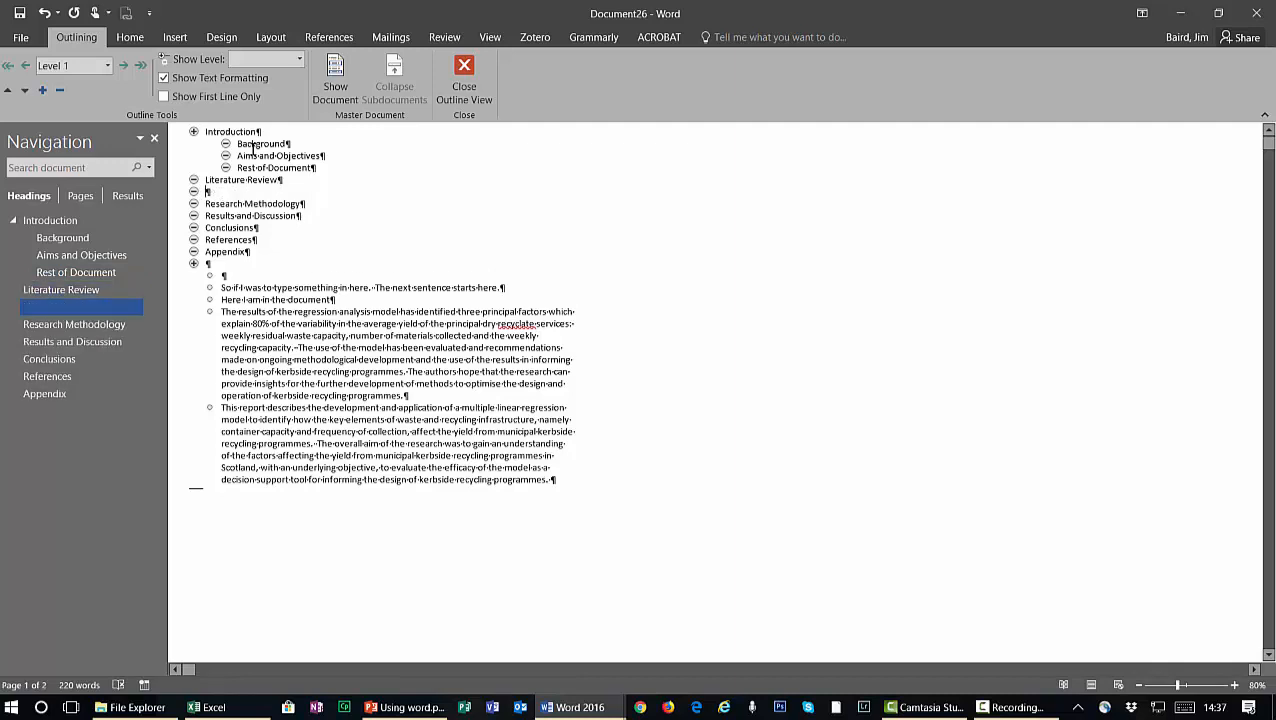
{"action": "key", "text": "Tab"}
{"action": "type", "text": "Develo"}
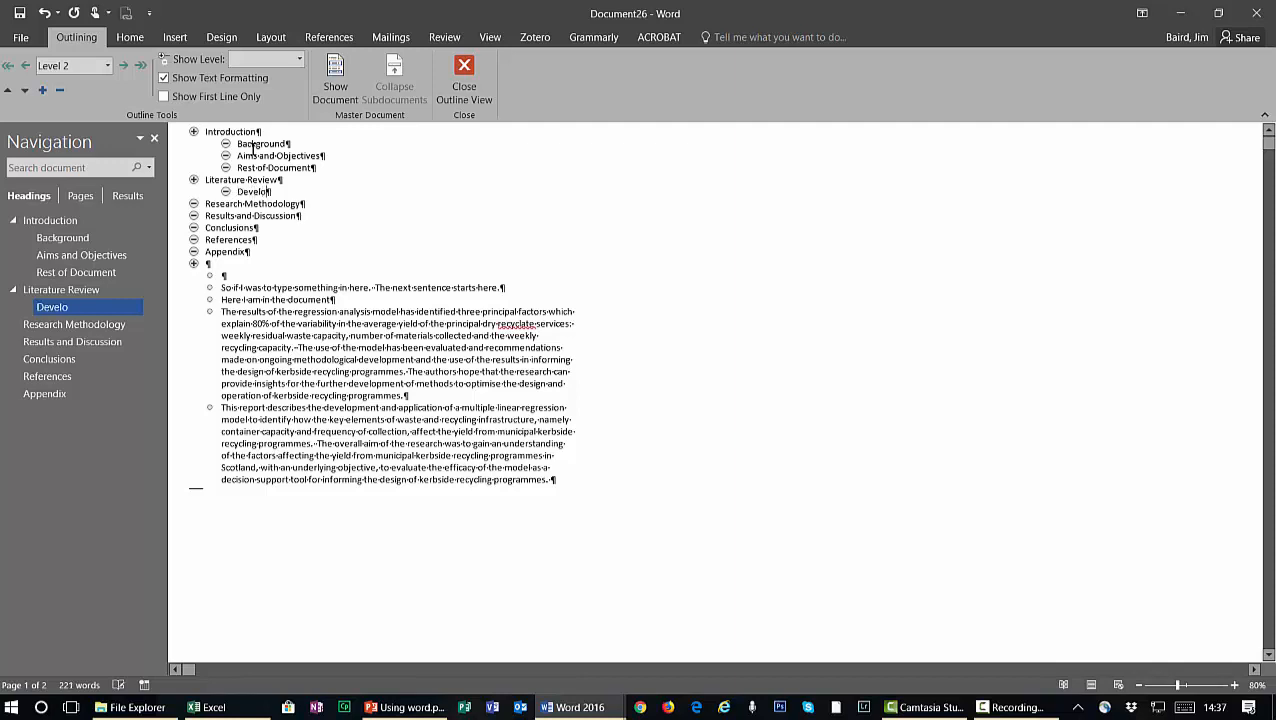
{"action": "type", "text": "pment of Recycing"}
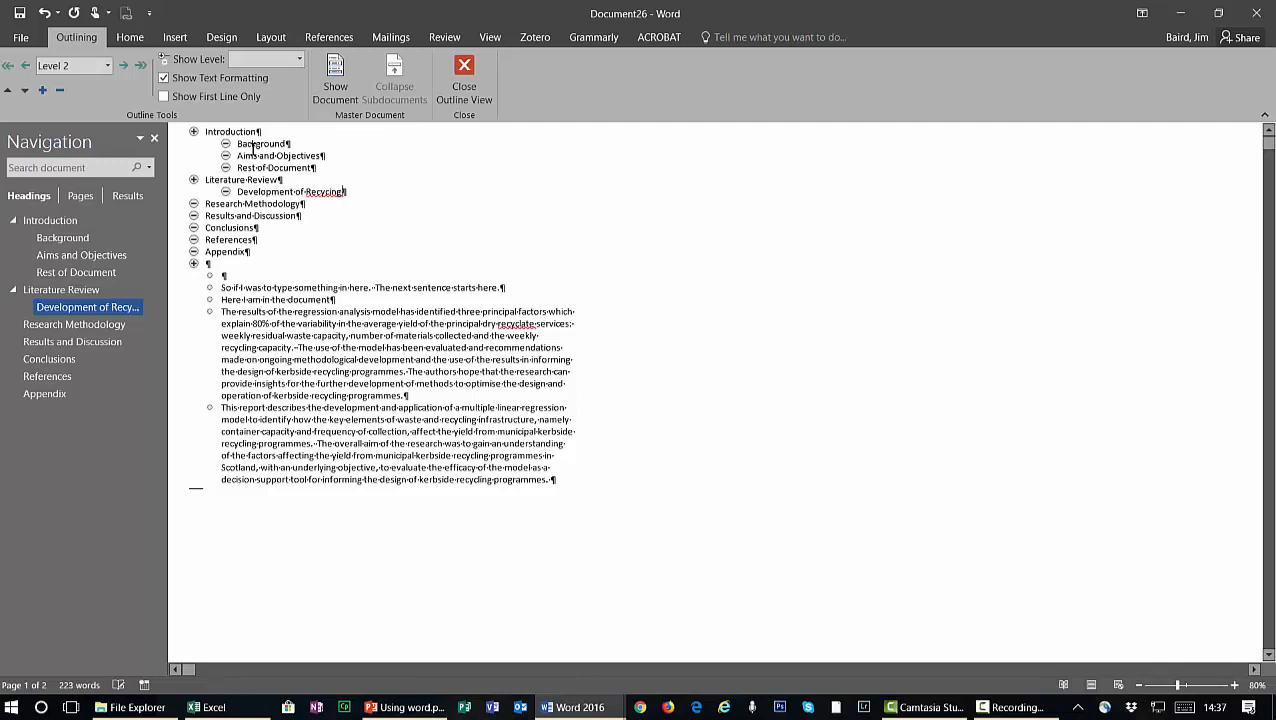
{"action": "key", "text": "BackSpace"}
{"action": "key", "text": "BackSpace"}
{"action": "type", "text": "ling Systems"}
{"action": "key", "text": "BackSpace"}
Add a Level 3 heading "Door collection versus drop off" under Development of Recycling Systems
{"action": "key", "text": "Return"}
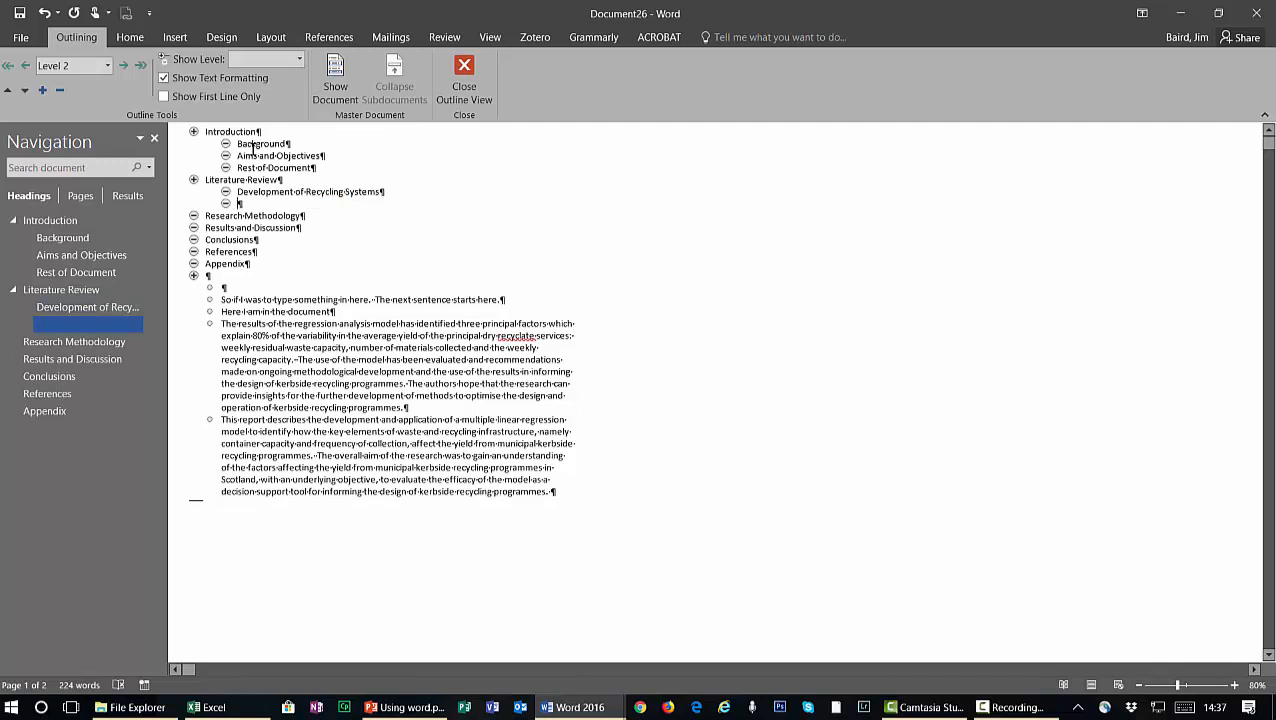
{"action": "key", "text": "Tab"}
{"action": "type", "text": "Door collec"}
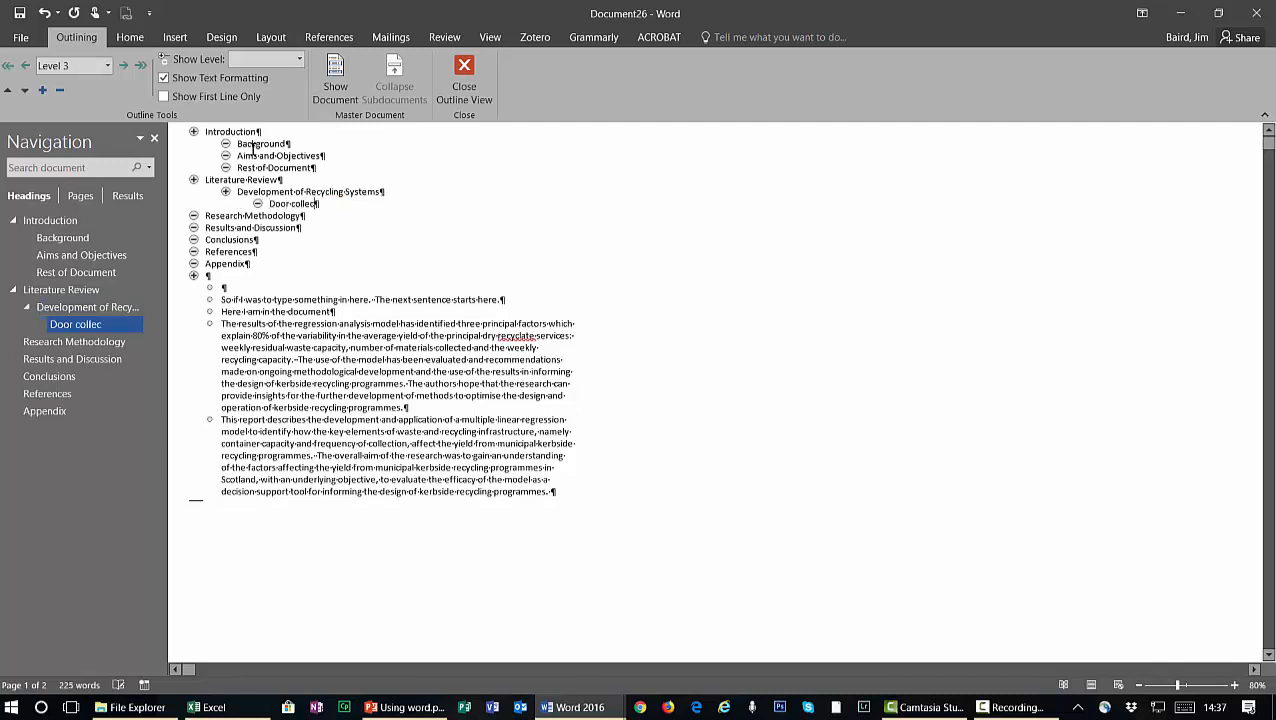
{"action": "type", "text": "tion versus drop-off"}
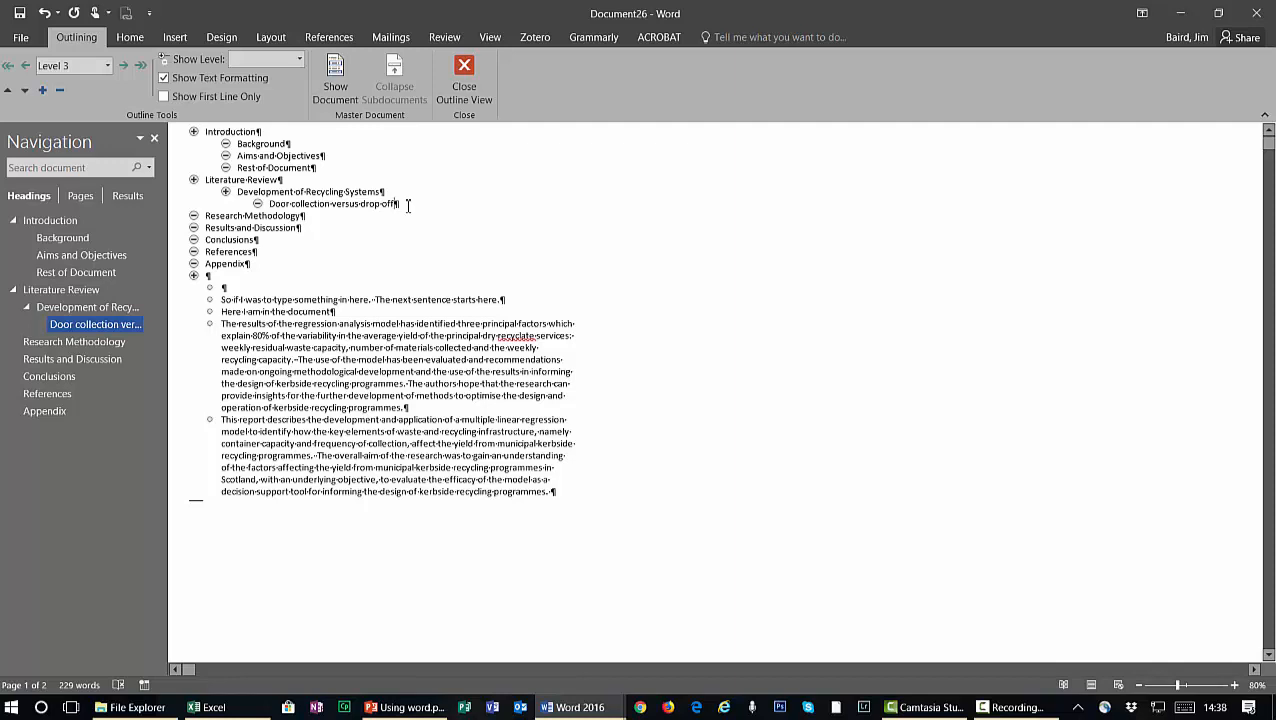
Add a Level 2 heading "European Practice" under Literature Review, below the drop off subheading
{"action": "key", "text": "Return"}
{"action": "key", "text": "shift+Tab"}
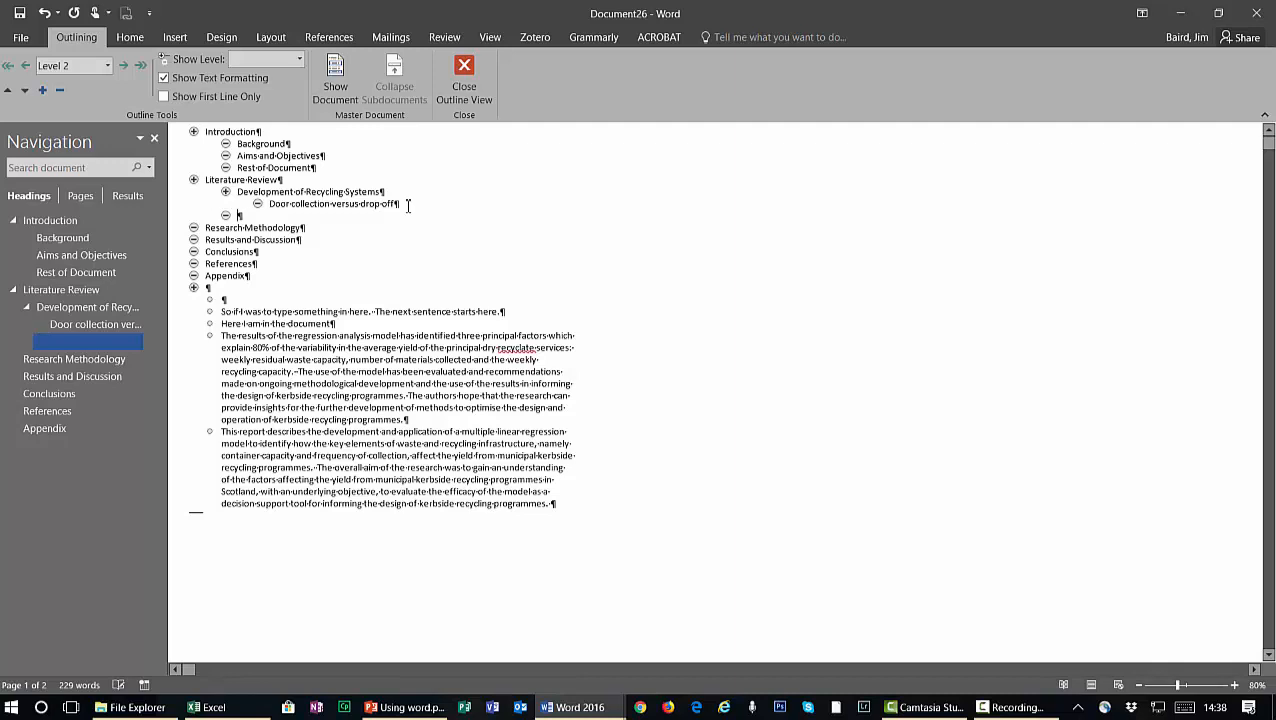
{"action": "type", "text": "Europea"}
{"action": "key", "text": "BackSpace"}
{"action": "key", "text": "BackSpace"}
{"action": "key", "text": "BackSpace"}
{"action": "type", "text": "pean Practie"}
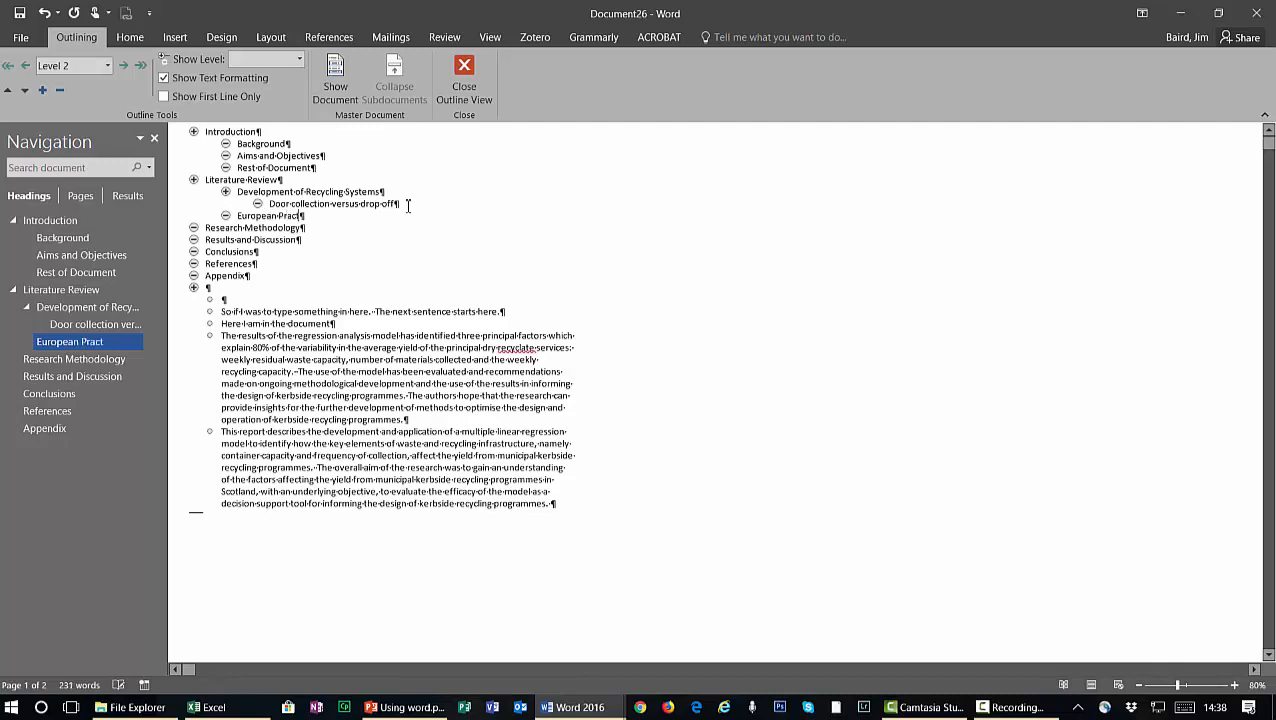
{"action": "key", "text": "BackSpace"}
{"action": "key", "text": "BackSpace"}
{"action": "key", "text": "BackSpace"}
{"action": "type", "text": "tice"}
Add the Level 2 headings "UK Practice" and "Rest of World Practices" below European Practice
{"action": "key", "text": "Return"}
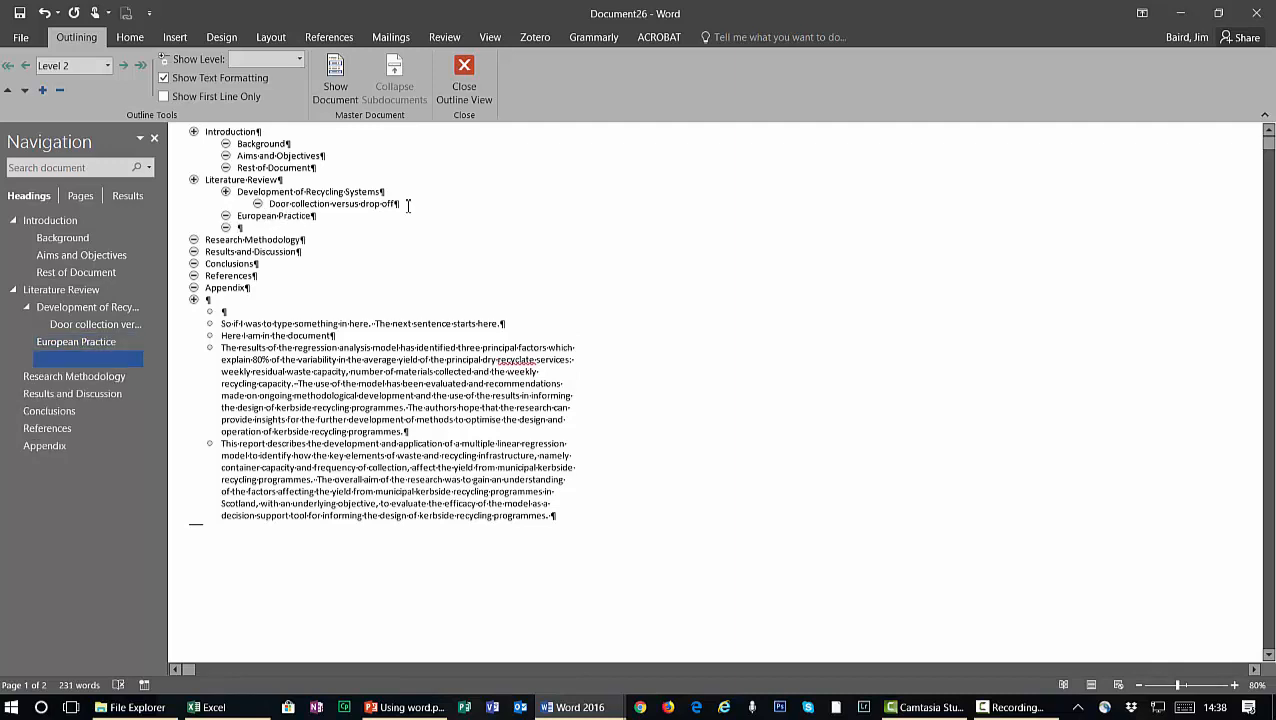
{"action": "type", "text": "UK Practice"}
{"action": "key", "text": "Return"}
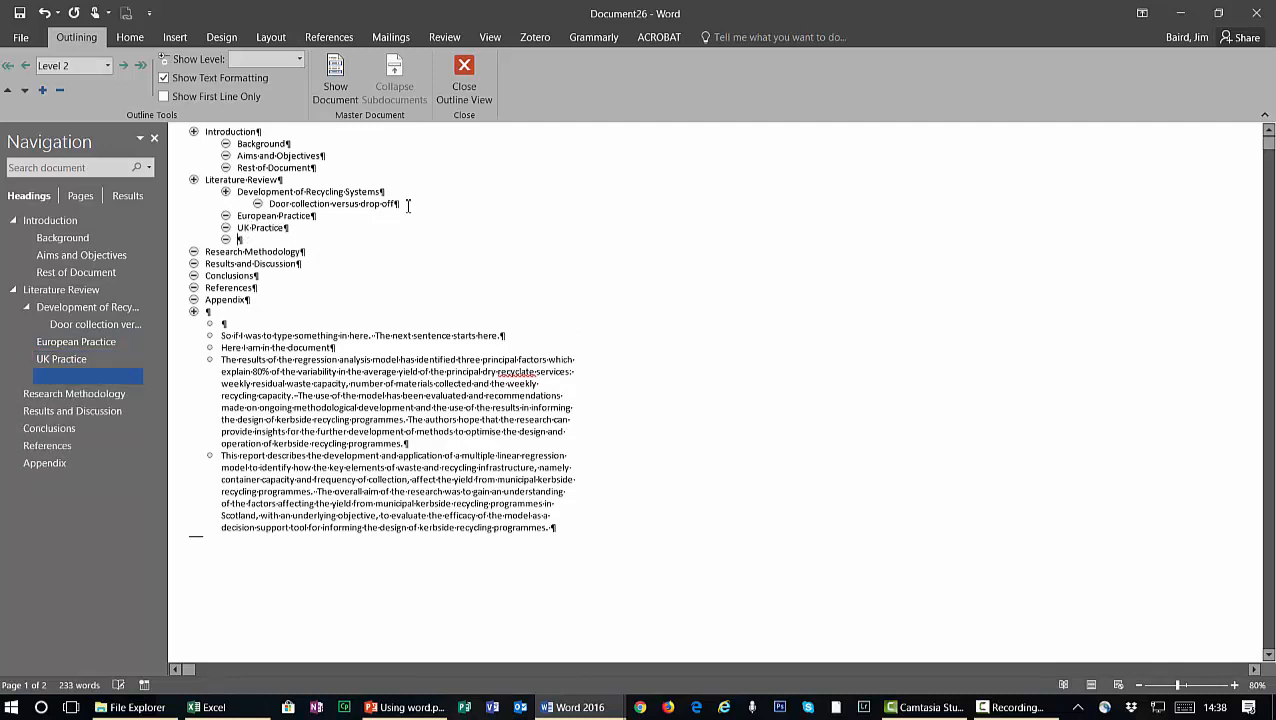
{"action": "type", "text": "Rest of World parc"}
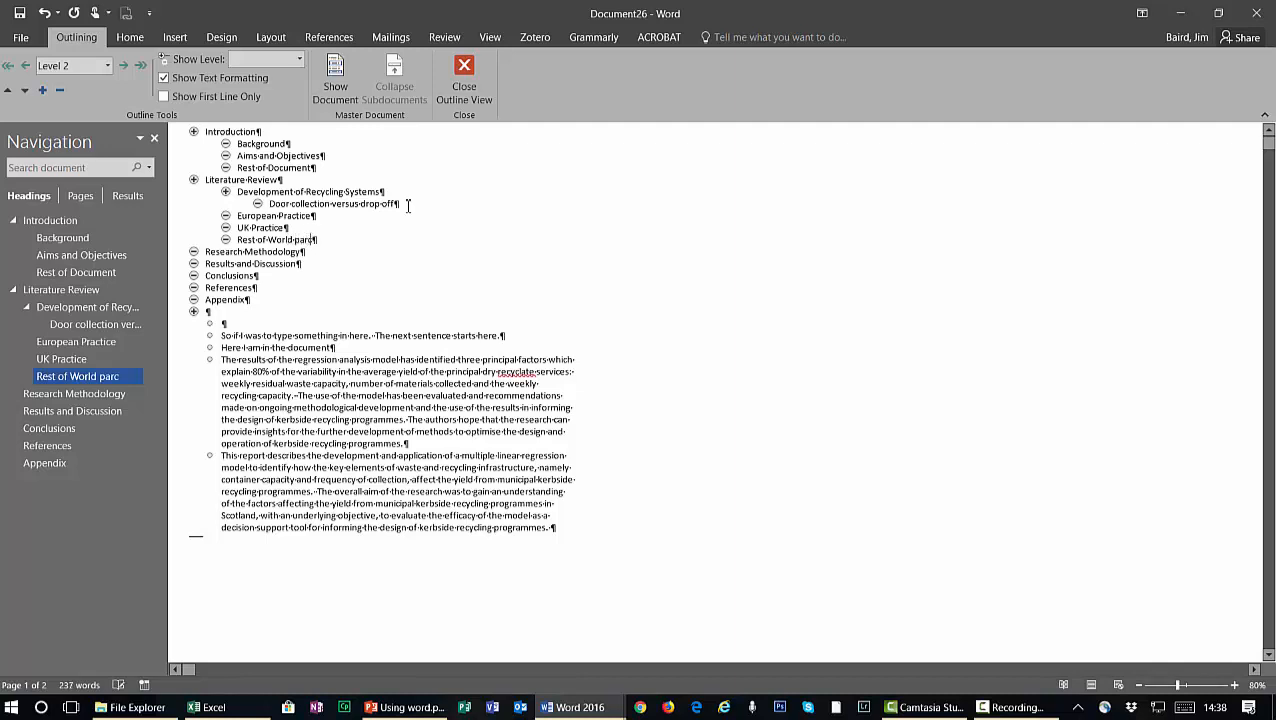
{"action": "key", "text": "BackSpace"}
{"action": "key", "text": "BackSpace"}
{"action": "key", "text": "BackSpace"}
{"action": "key", "text": "BackSpace"}
{"action": "key", "text": "BackSpace"}
{"action": "type", "text": "Practice"}
Insert a Level 2 heading "Current Practices" directly above European Practice
{"action": "left_click", "coordinate": [238, 215]}
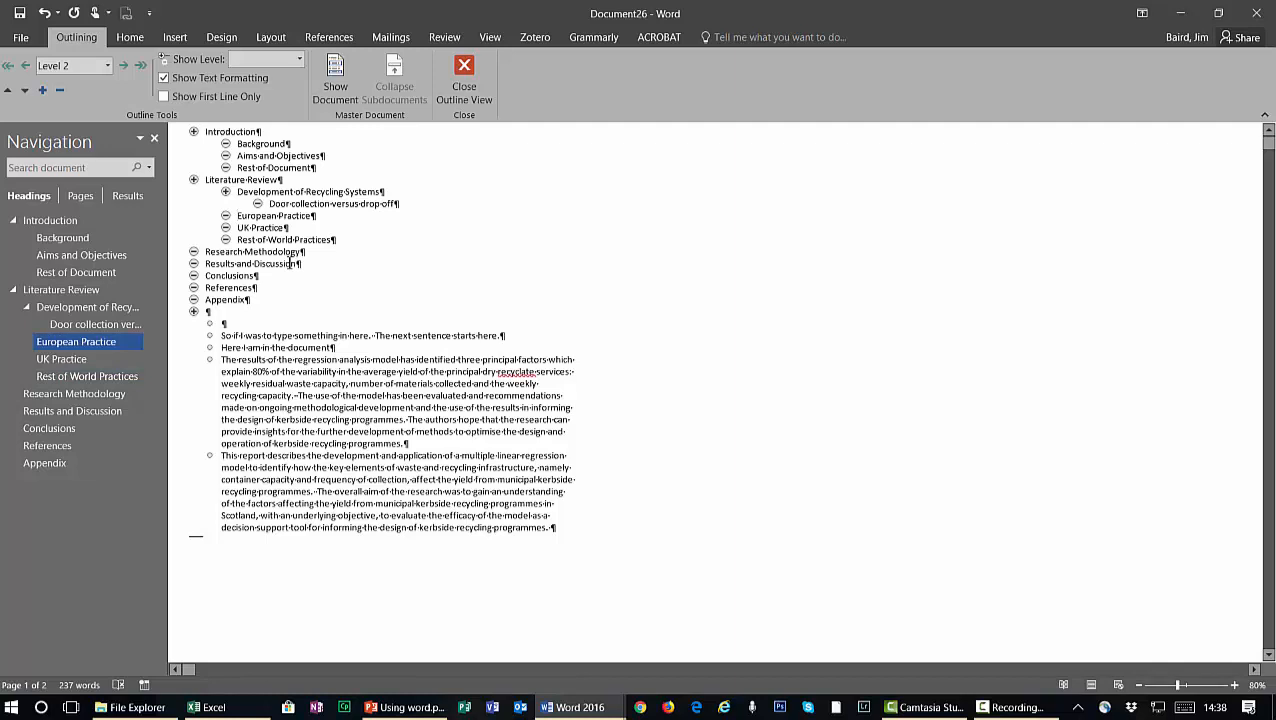
{"action": "type", "text": "Curr"}
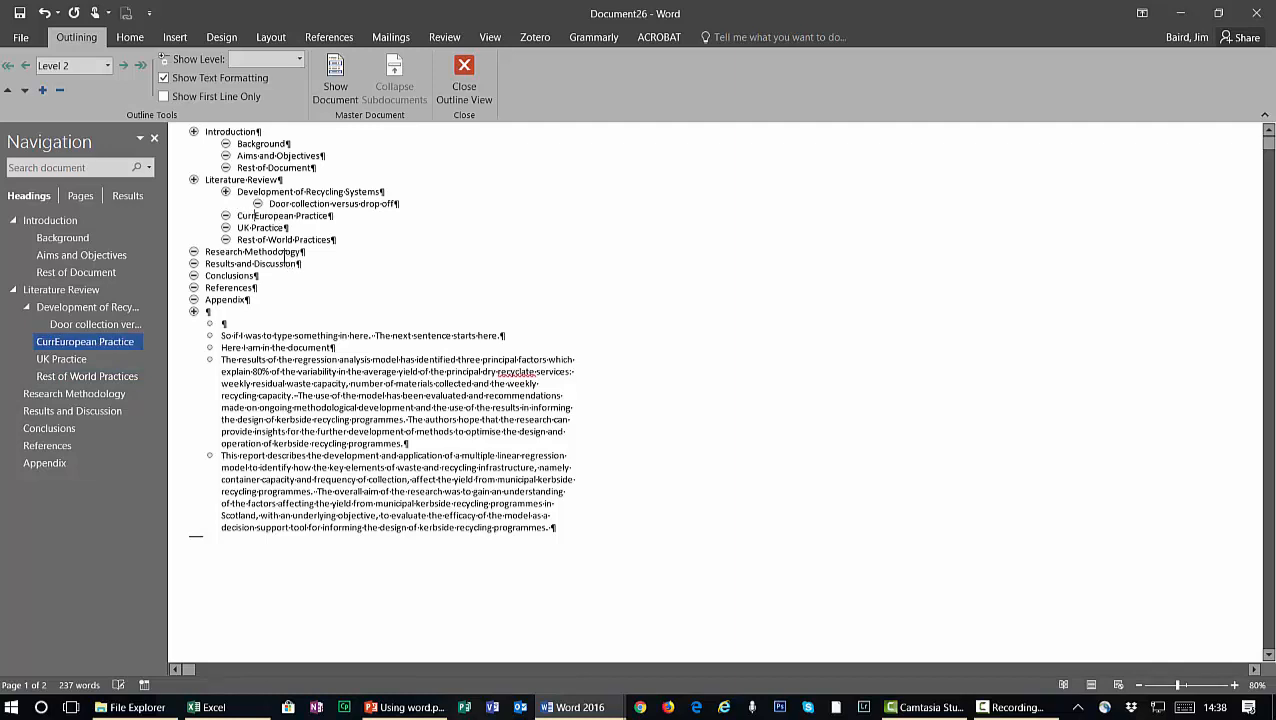
{"action": "type", "text": "ent Pra"}
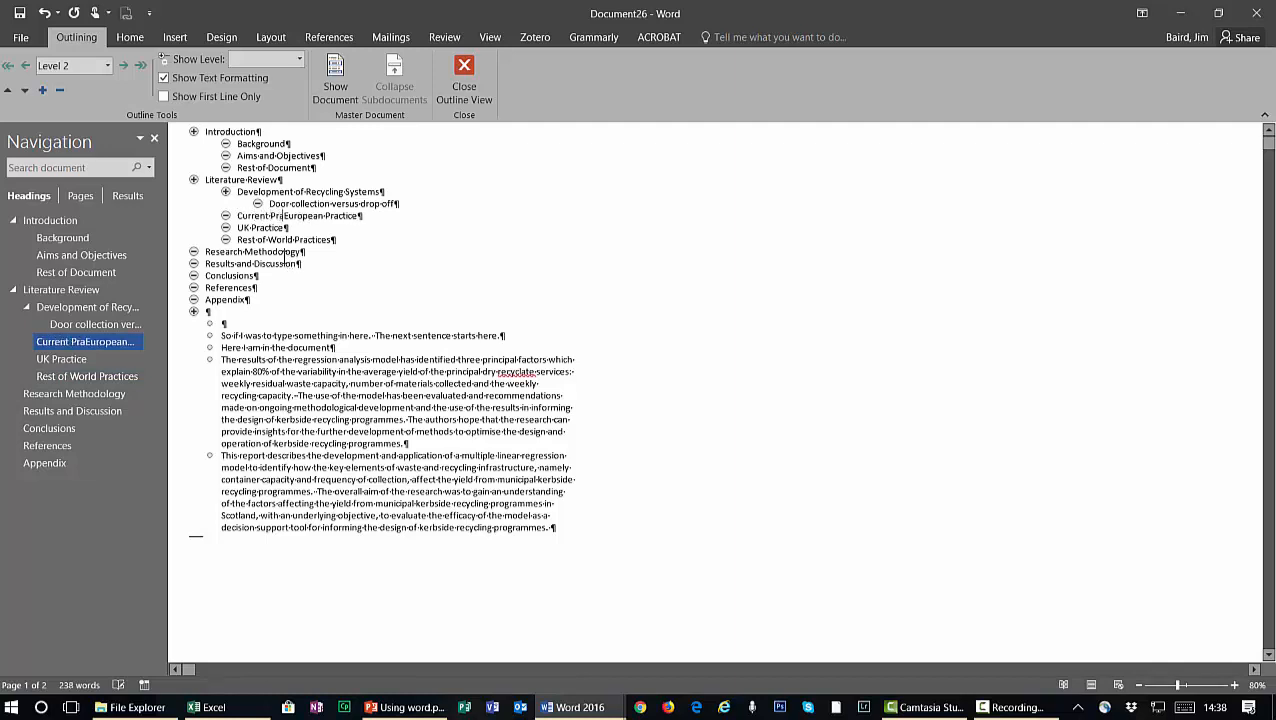
{"action": "type", "text": "ctices"}
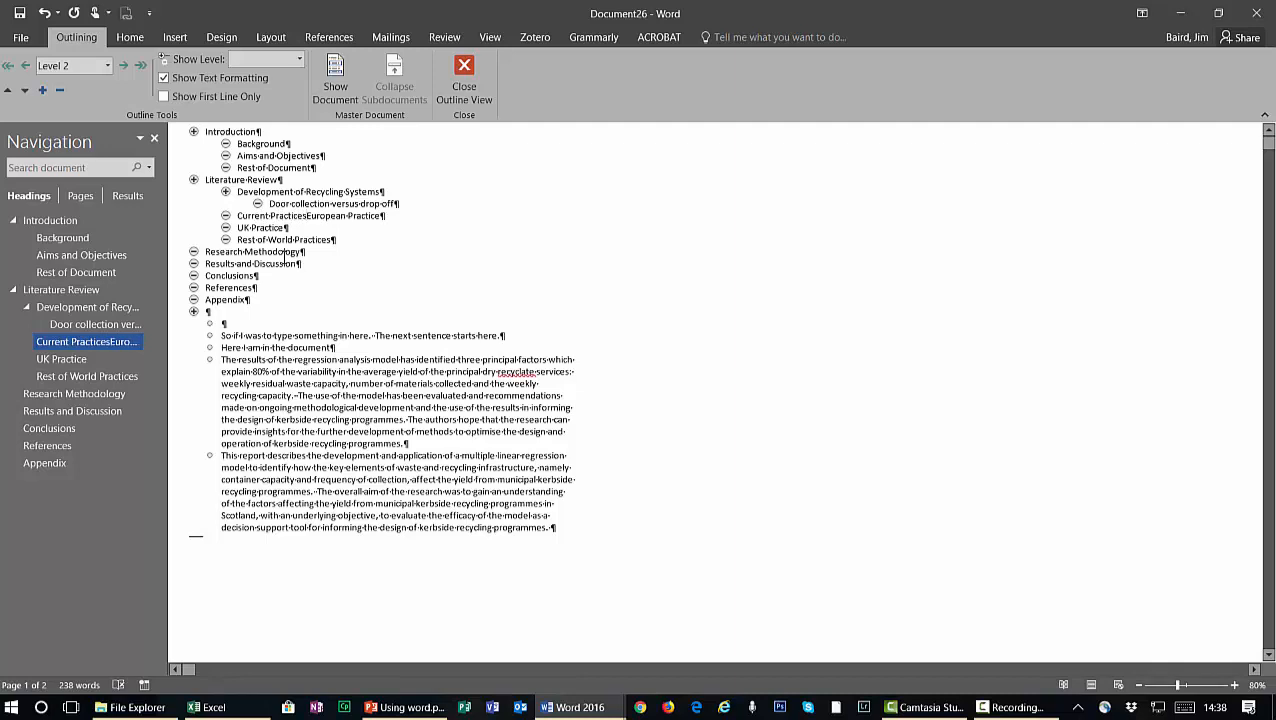
{"action": "key", "text": "Return"}
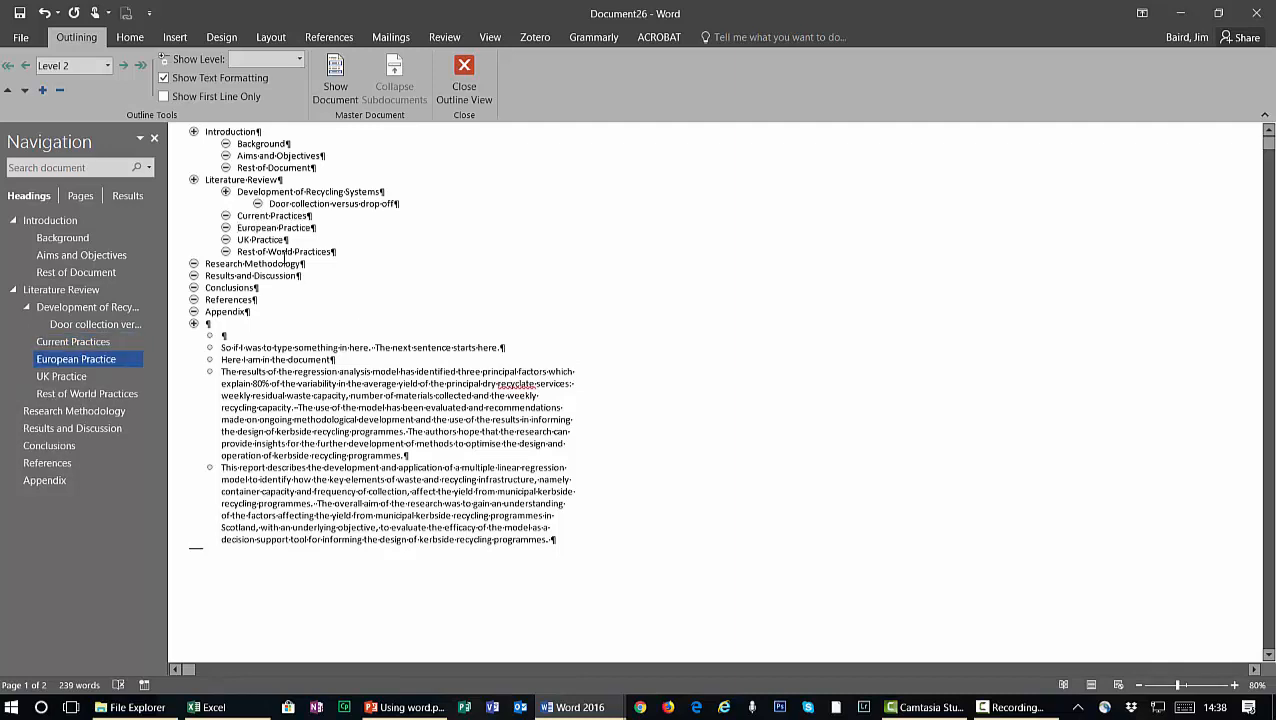
Demote European Practice, UK Practice and Rest of World Practices to Level 3 under Current Practices
{"action": "key", "text": "Tab"}
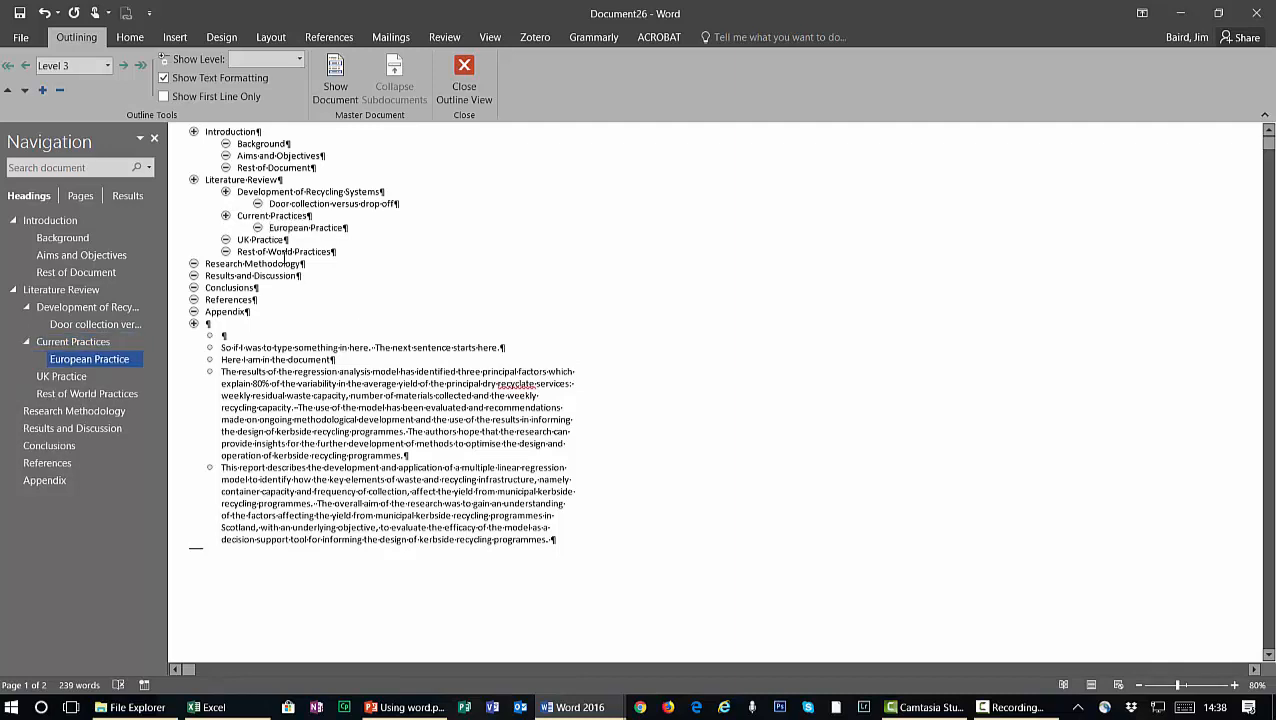
{"action": "key", "text": "Down"}
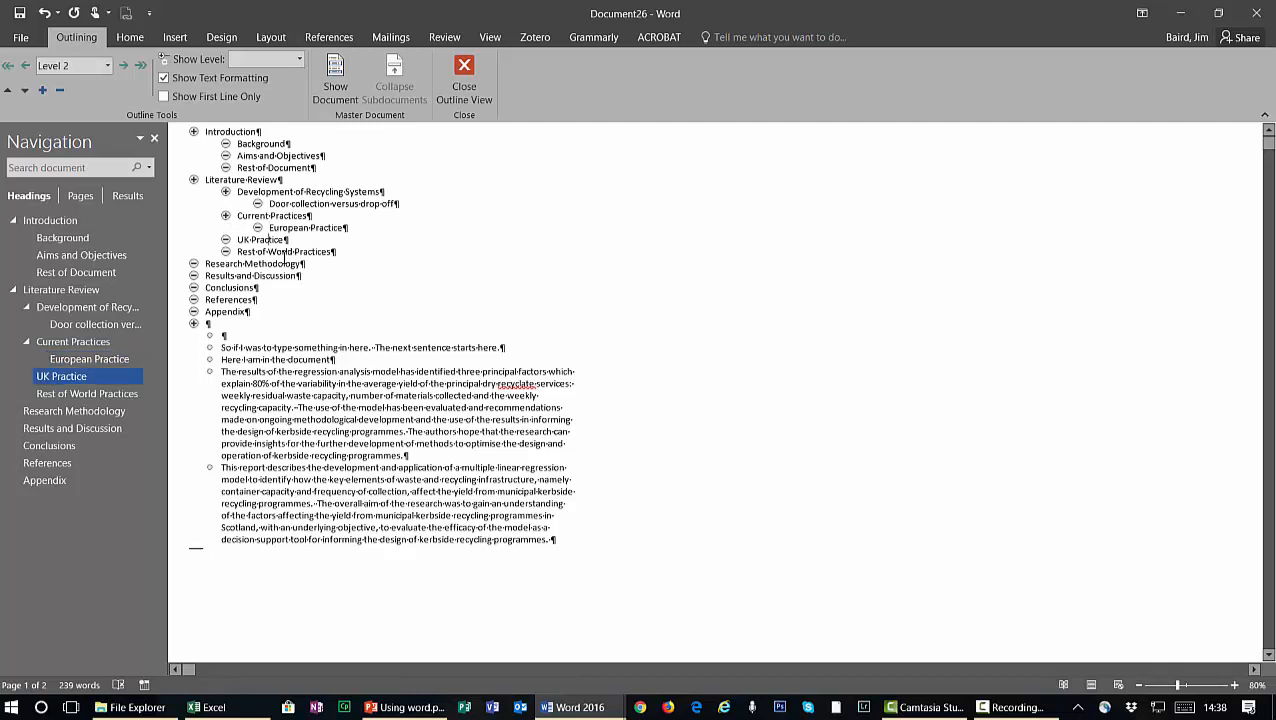
{"action": "key", "text": "Tab"}
{"action": "key", "text": "Down"}
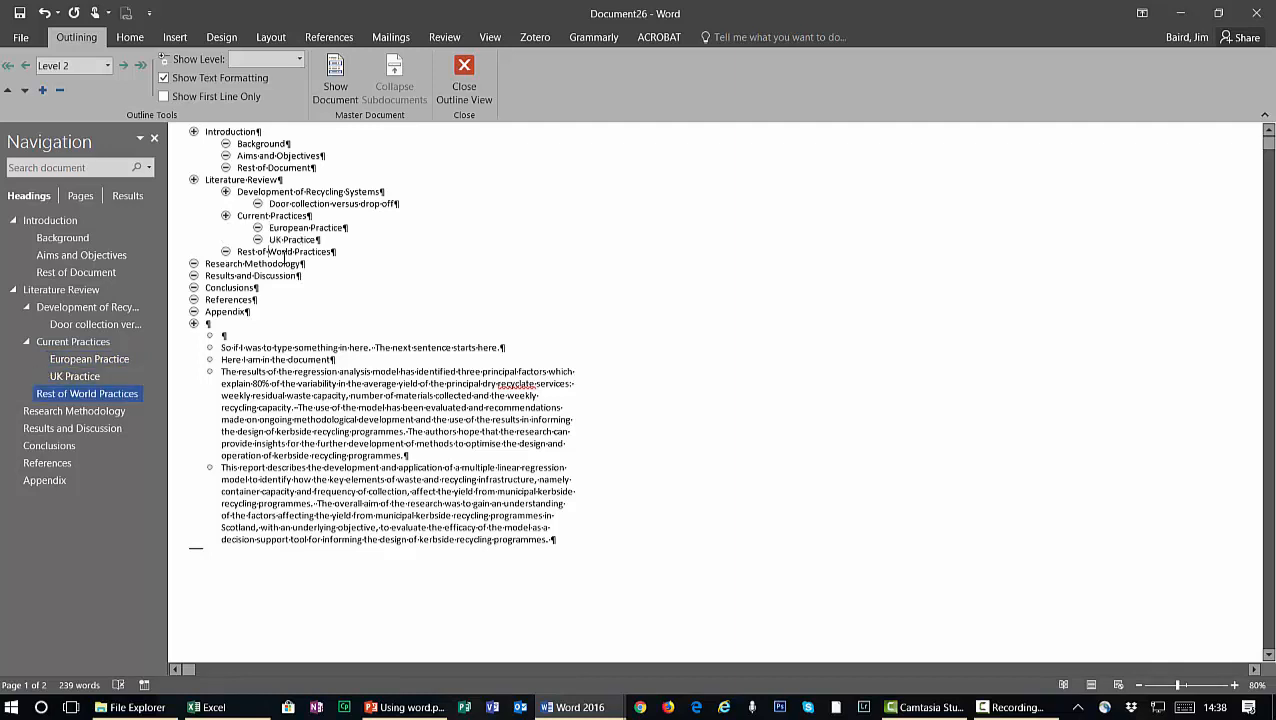
{"action": "key", "text": "Tab"}
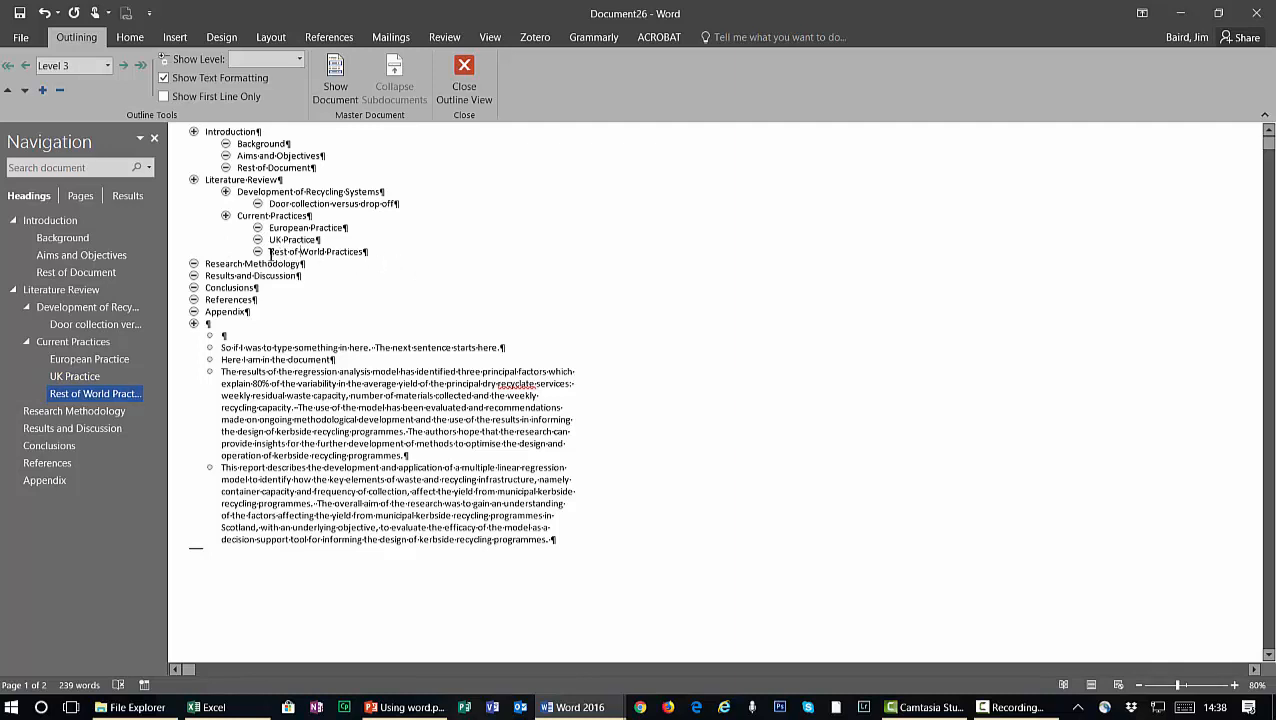
Rename the Rest of World Practices heading to "Global Practices"
{"action": "left_click_drag", "start_coordinate": [270, 253], "coordinate": [326, 254]}
{"action": "type", "text": "G"}
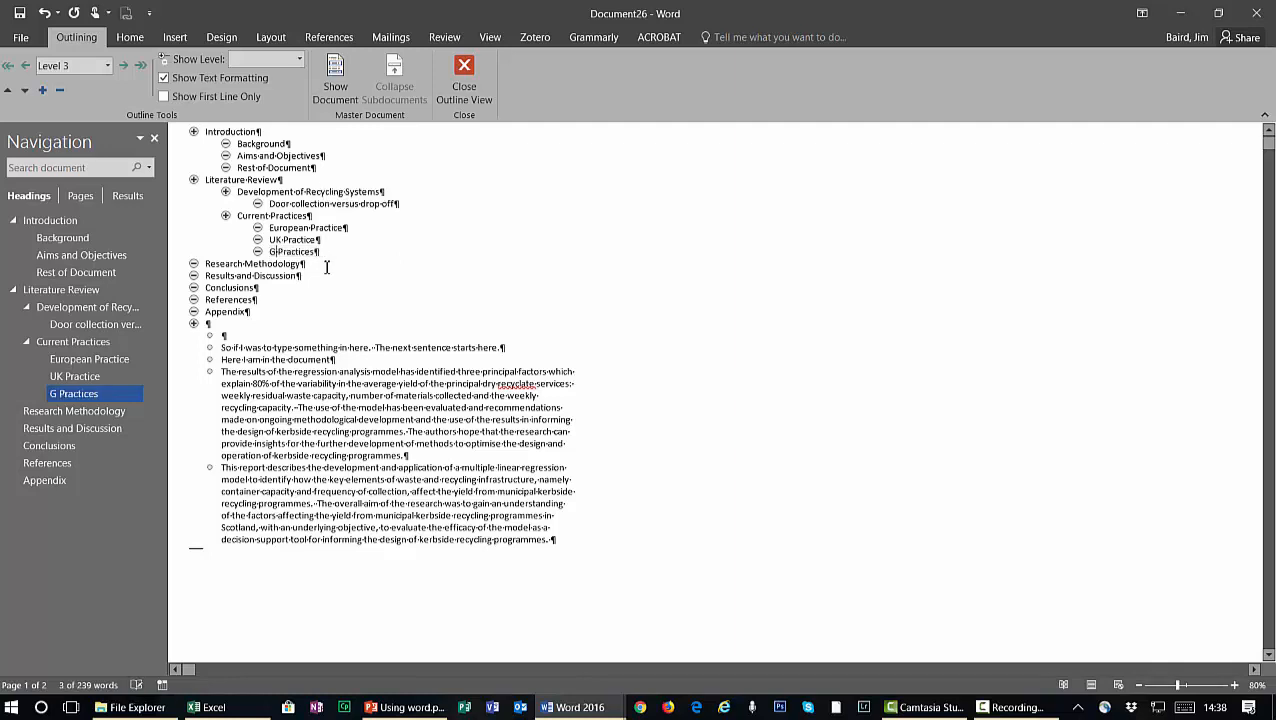
{"action": "type", "text": "lobal"}
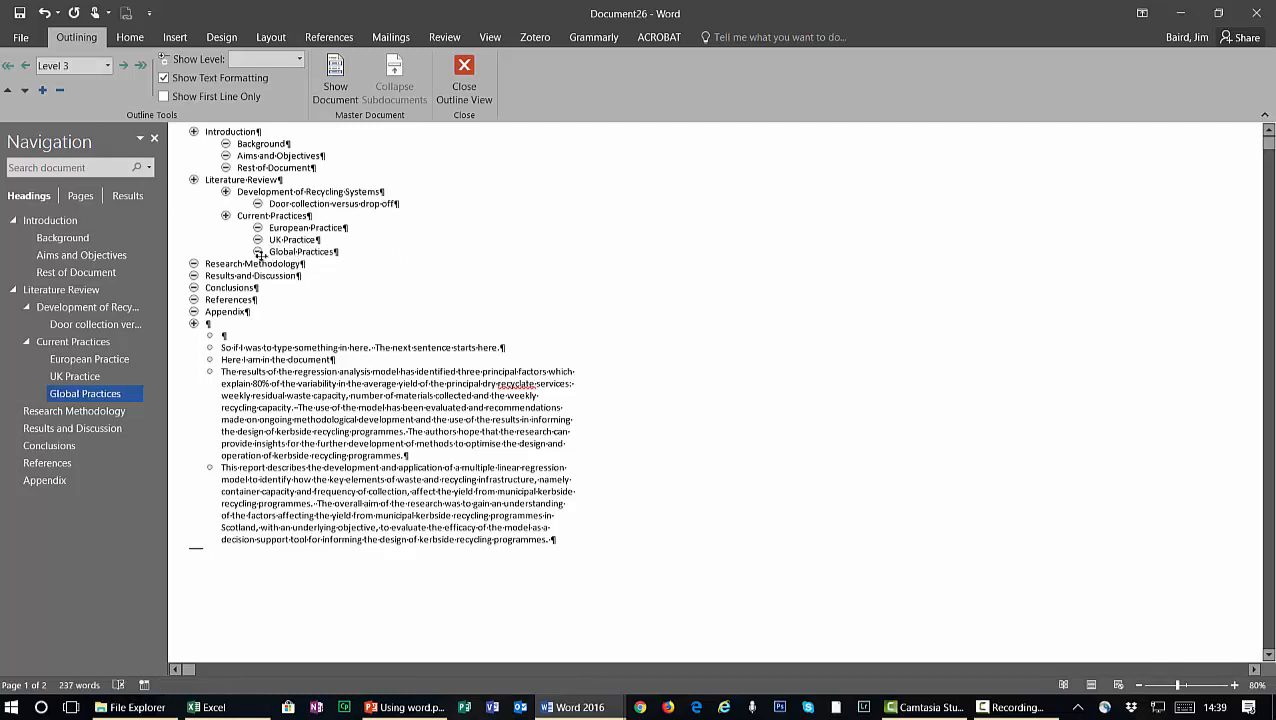
Move the Global Practices heading above European Practice so it comes first under Current Practices
{"action": "left_click_drag", "start_coordinate": [258, 252], "coordinate": [262, 223]}
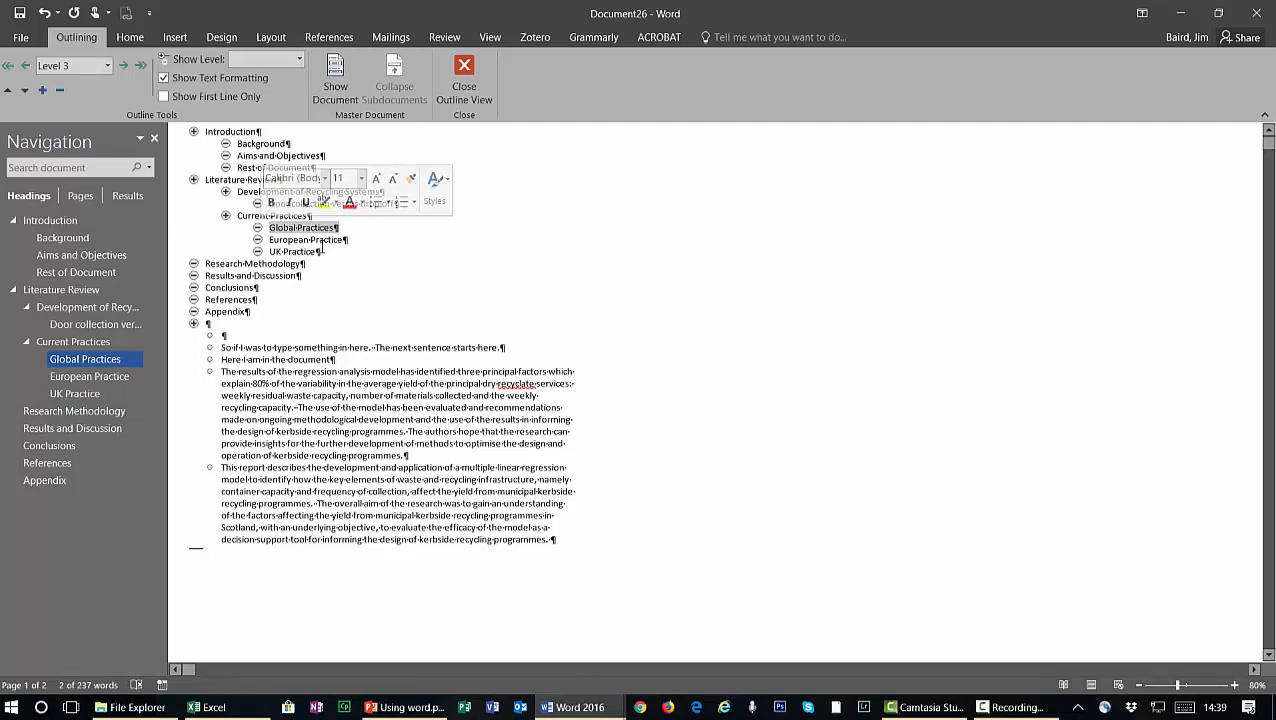
{"action": "left_click", "coordinate": [480, 240]}
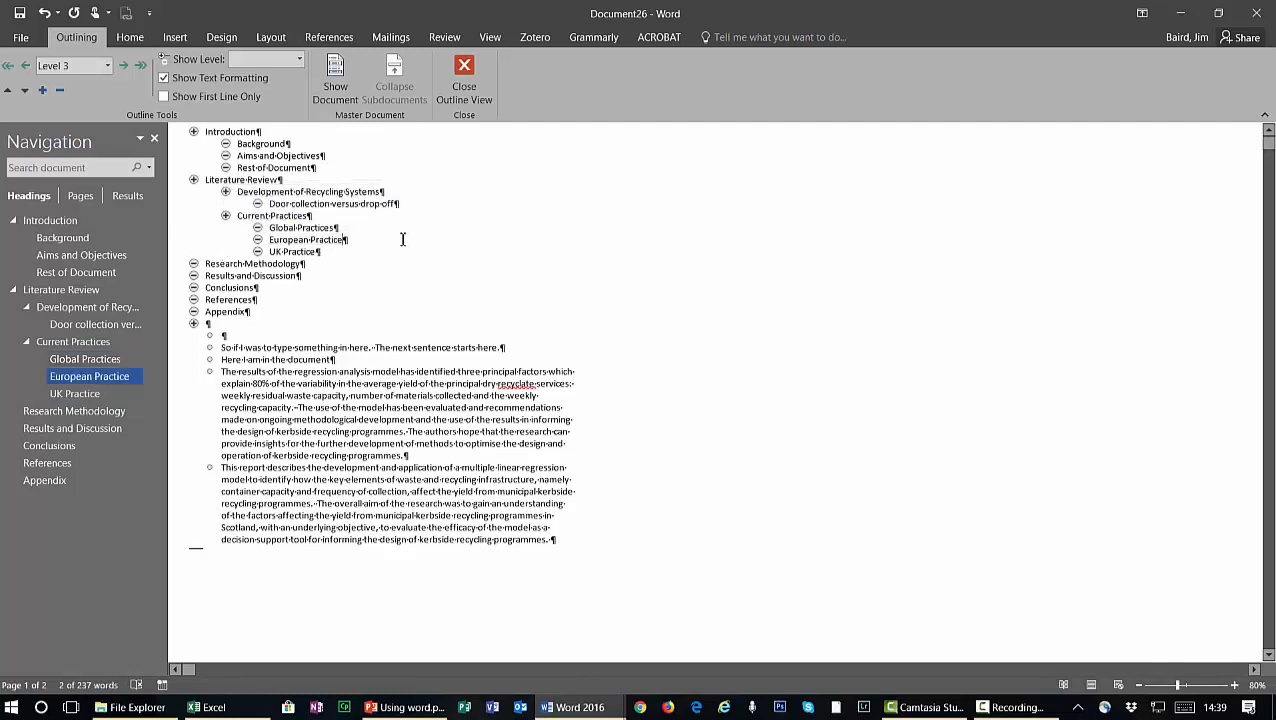
{"action": "left_click_drag", "start_coordinate": [257, 251], "coordinate": [264, 258]}
{"action": "left_click", "coordinate": [287, 164]}
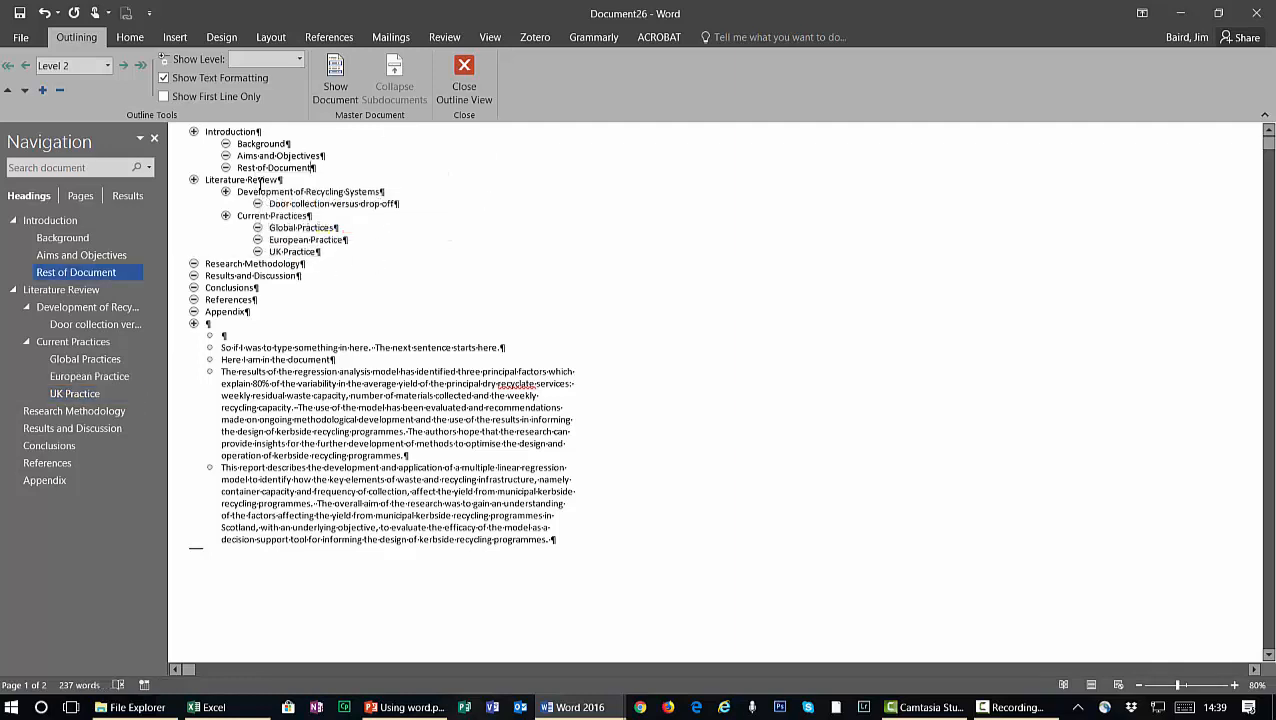
Add a Level 2 heading "Infrastructure requires" below UK Practice, at the end of Literature Review
{"action": "left_click", "coordinate": [327, 252]}
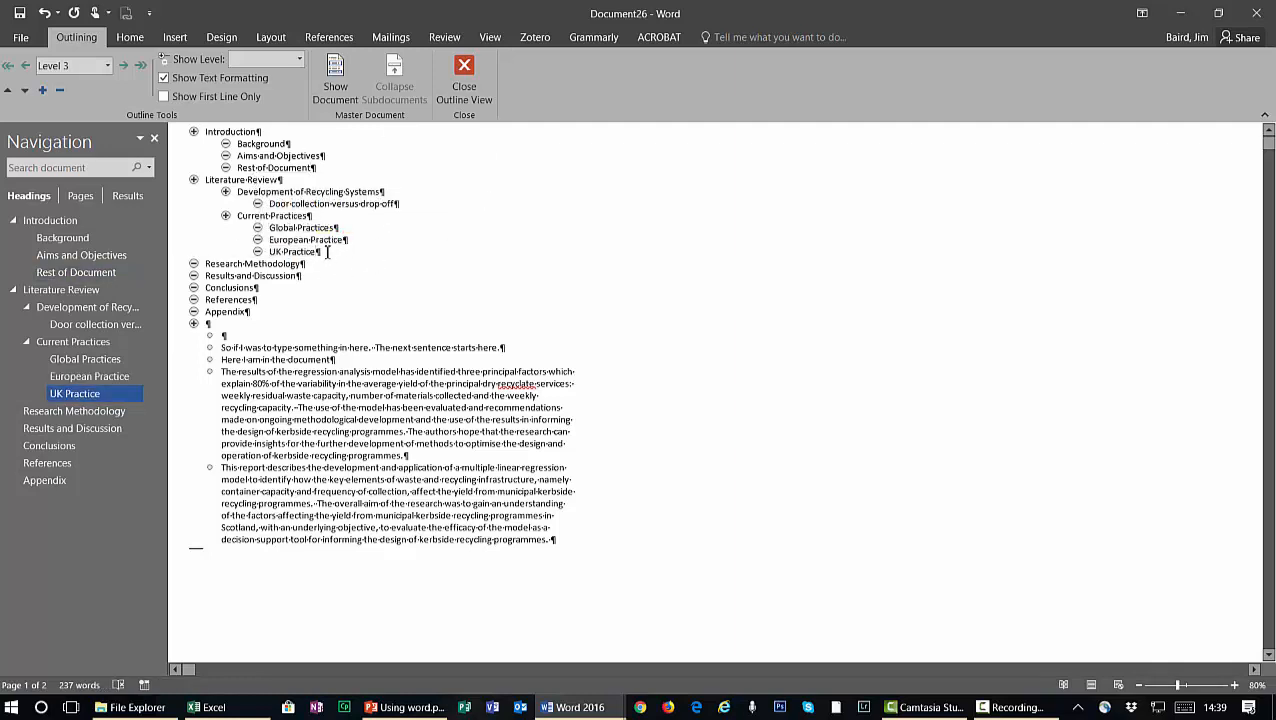
{"action": "key", "text": "Return"}
{"action": "key", "text": "shift+Tab"}
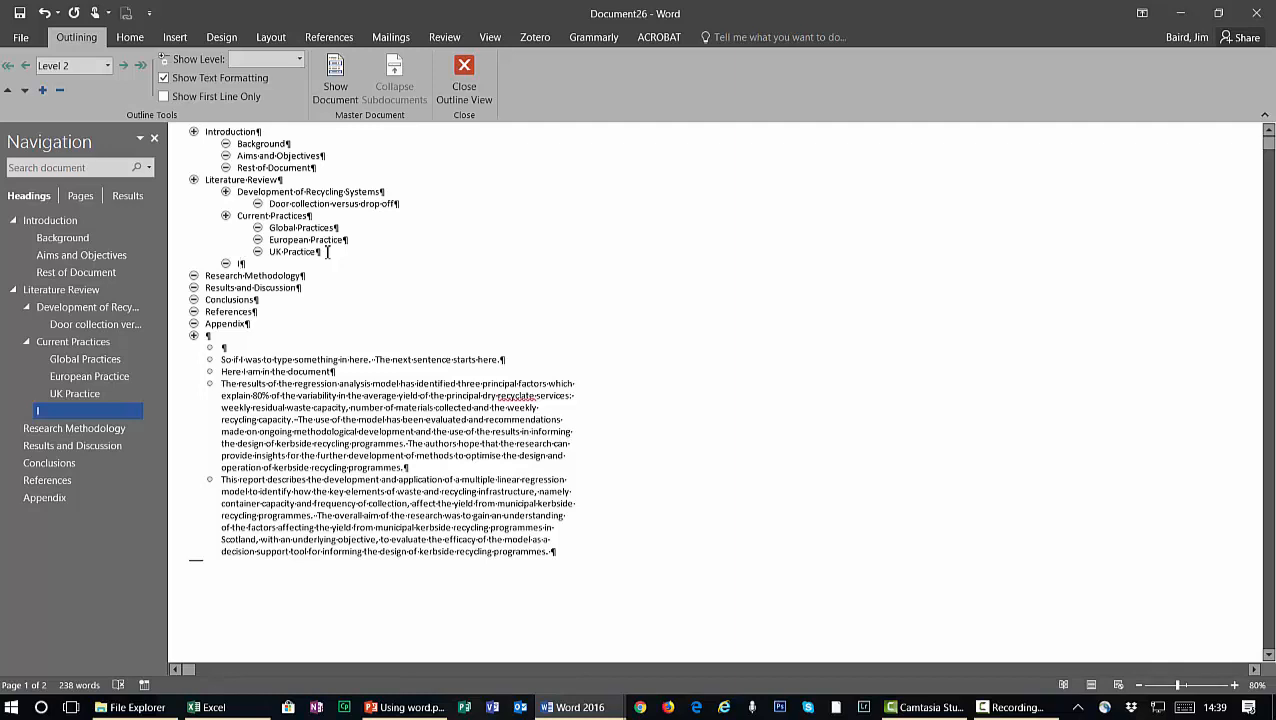
{"action": "type", "text": "Infrastructure requires"}
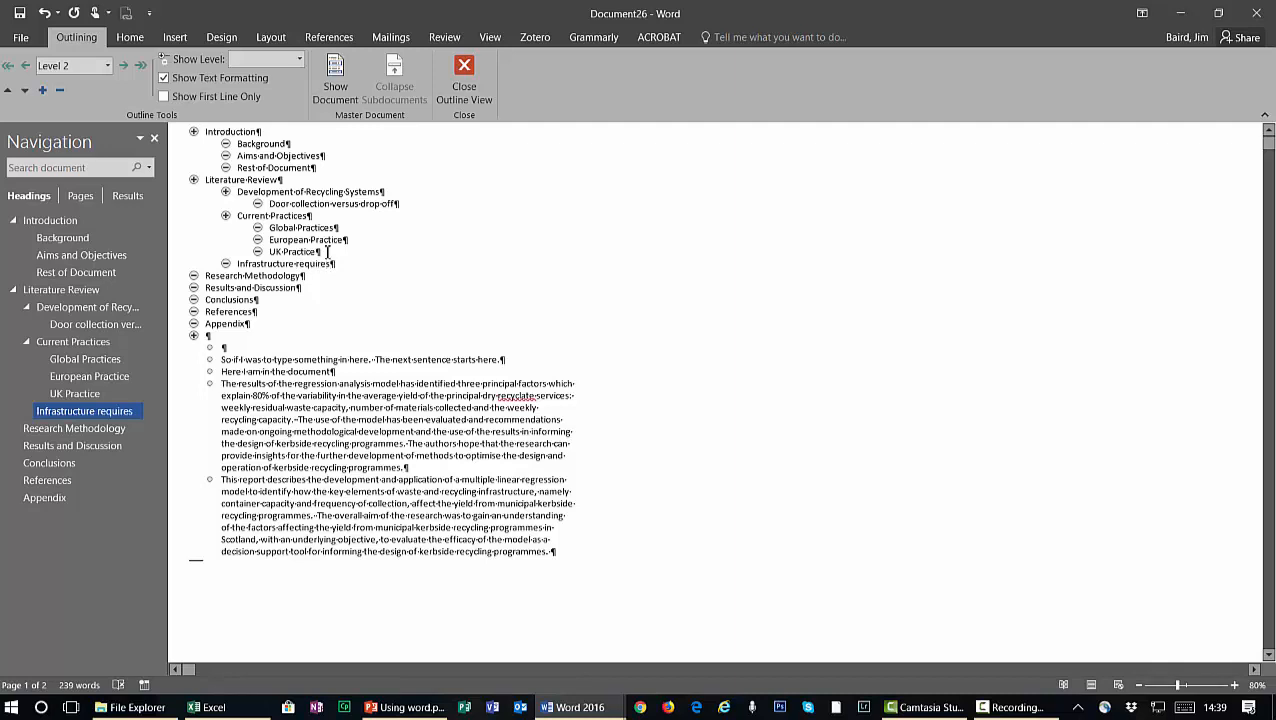
Extend the Level 1 heading Conclusions to read "Conclusions and Recommendation"
{"action": "left_click", "coordinate": [313, 277]}
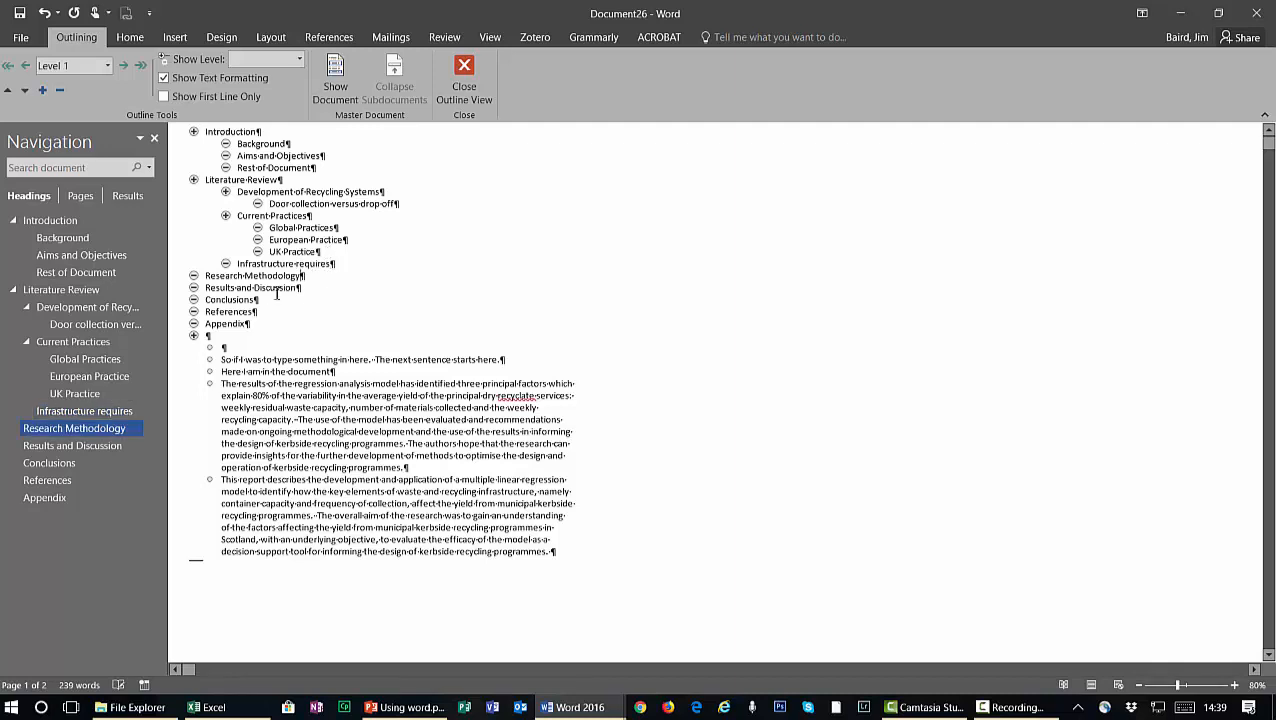
{"action": "left_click", "coordinate": [287, 301]}
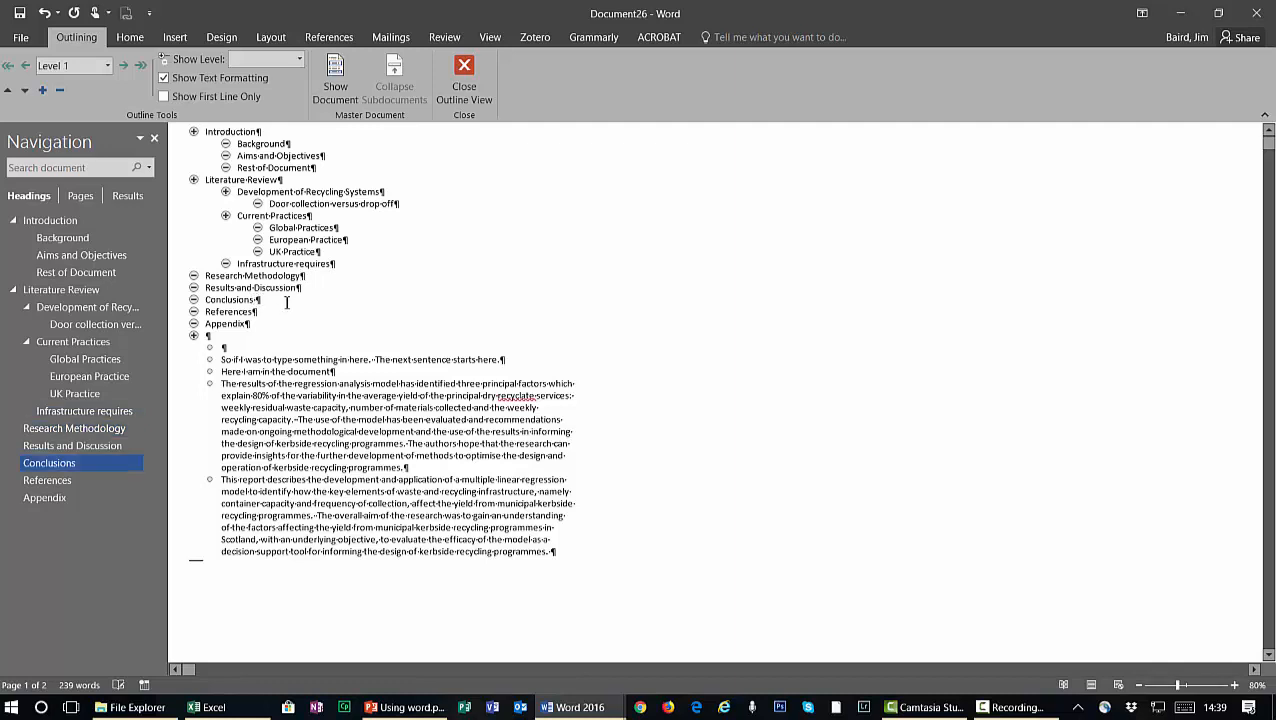
{"action": "type", "text": "and Recommendatio"}
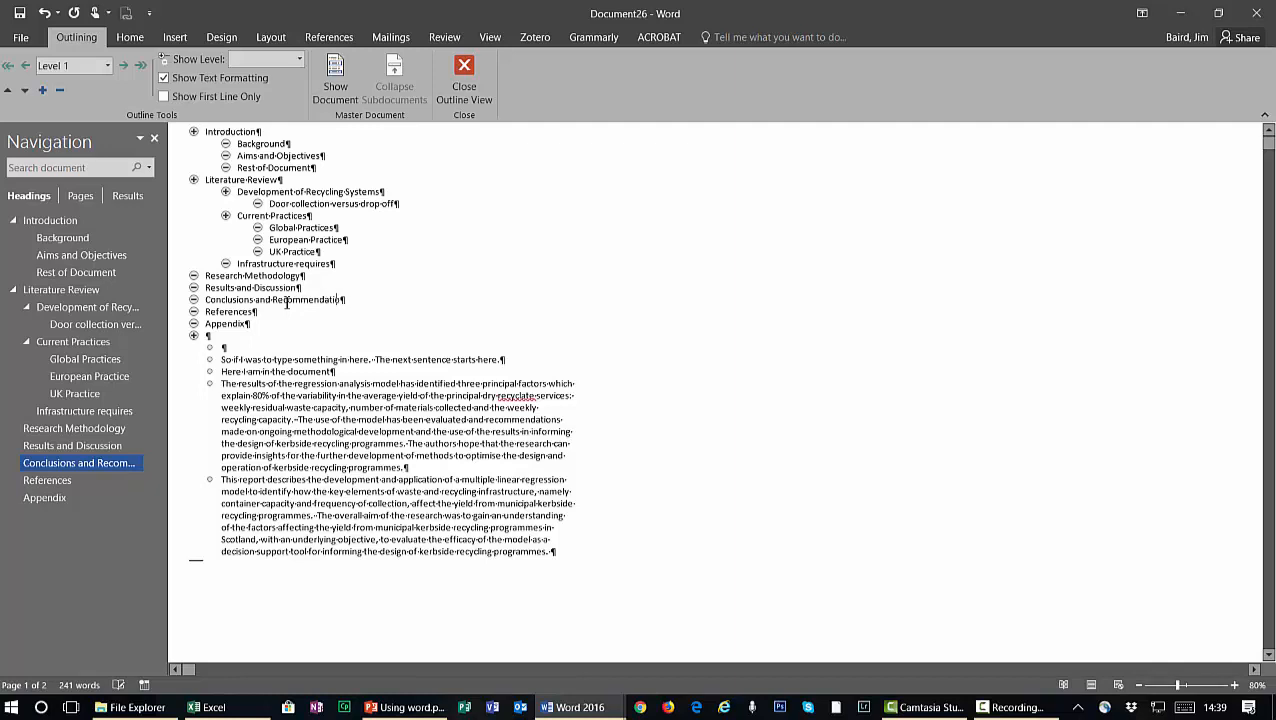
{"action": "type", "text": "n"}
Add the Level 2 headings "Conclusions" and "Recommendation" under Conclusions and Recommendation
{"action": "key", "text": "Return"}
{"action": "key", "text": "Tab"}
{"action": "type", "text": "C"}
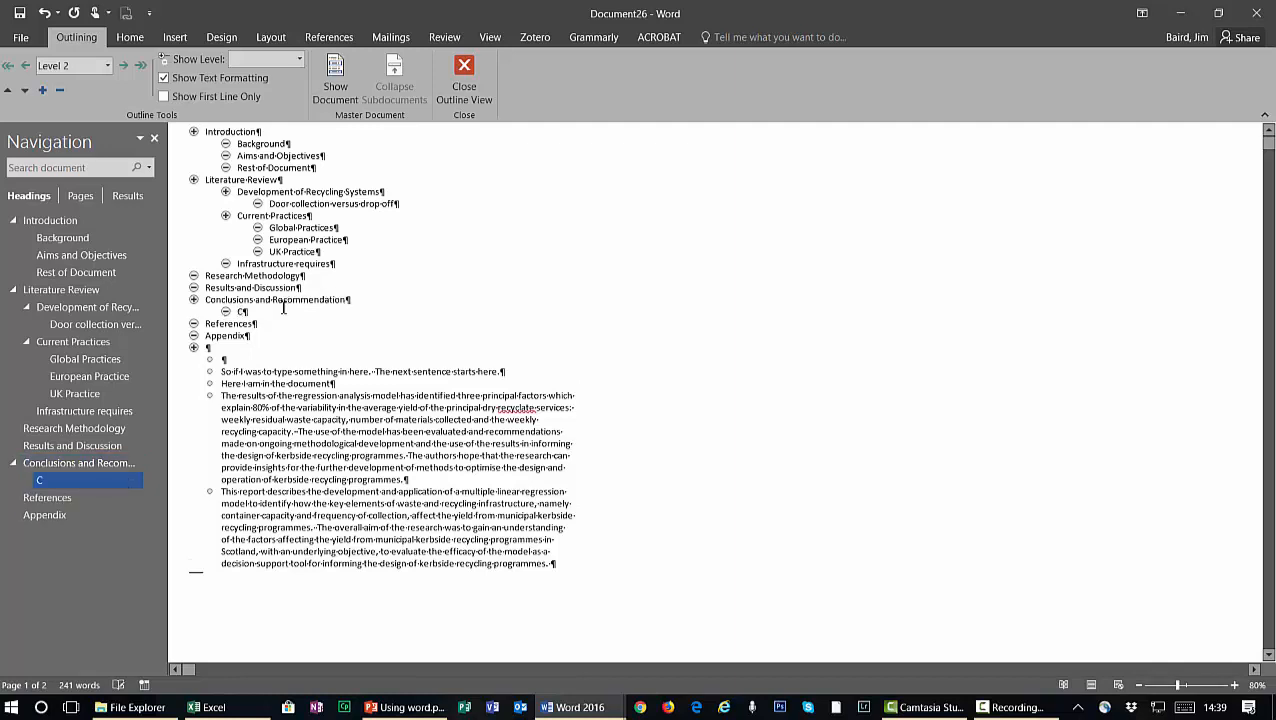
{"action": "type", "text": "onclusions"}
{"action": "key", "text": "Return"}
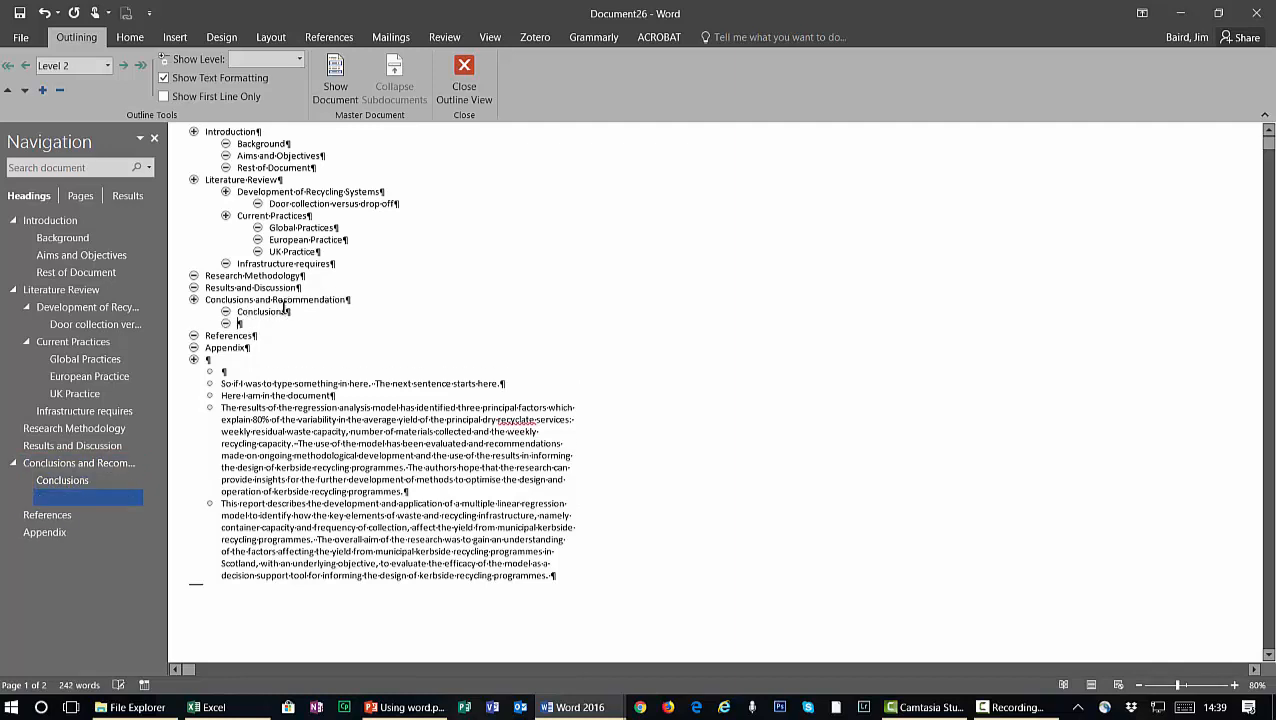
{"action": "type", "text": "Recommendation"}
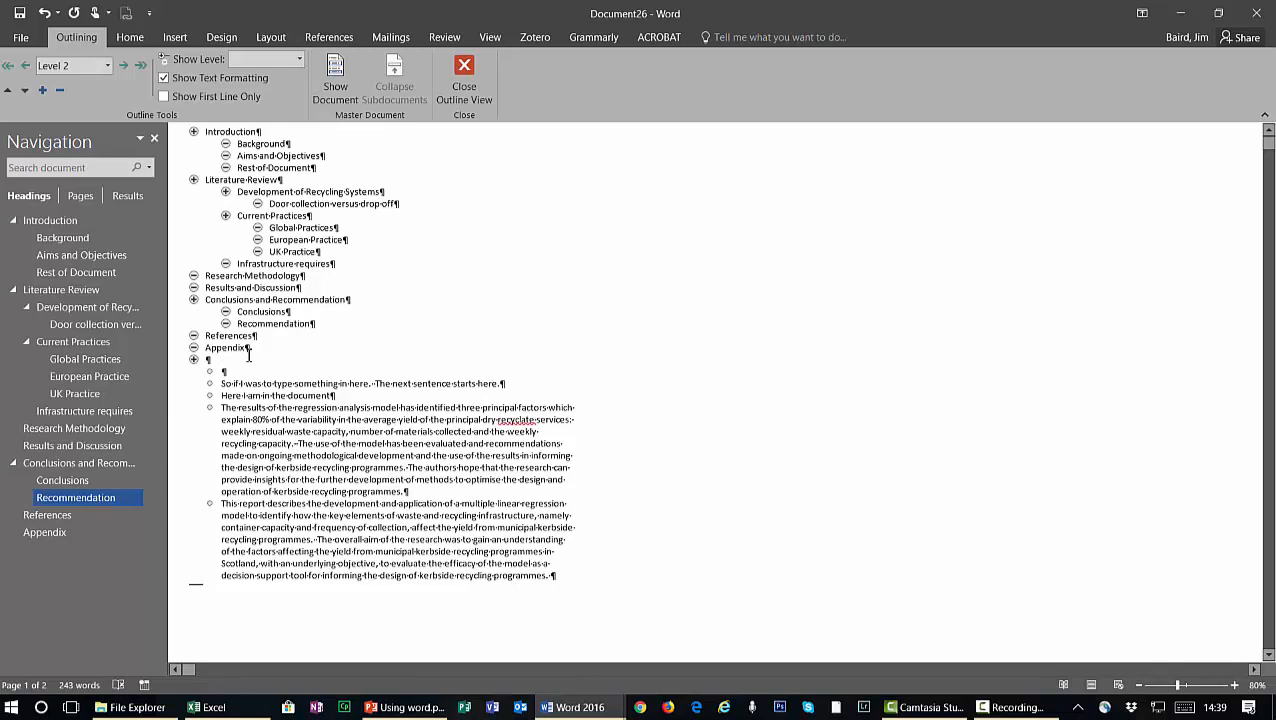
Move the two long body paragraphs from the end of the outline to directly under the Background heading
{"action": "left_click", "coordinate": [330, 146]}
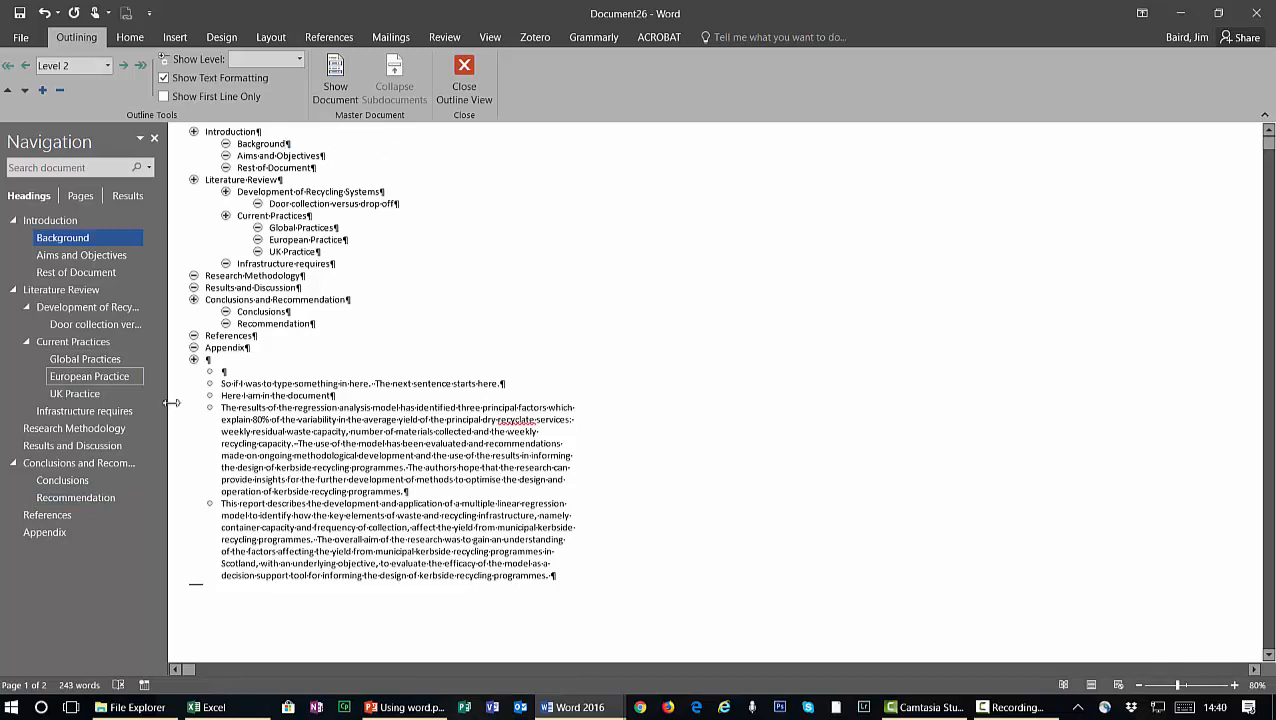
{"action": "left_click_drag", "start_coordinate": [211, 400], "coordinate": [225, 156]}
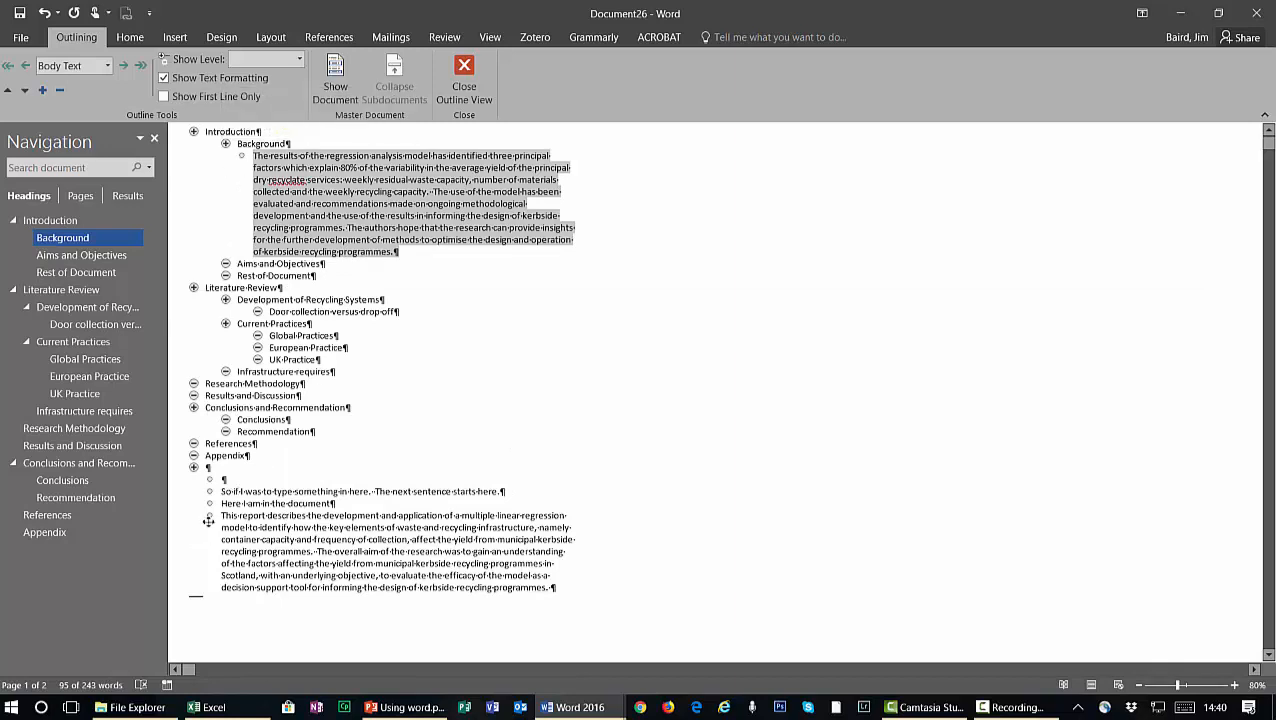
{"action": "left_click_drag", "start_coordinate": [210, 514], "coordinate": [227, 262]}
{"action": "left_click", "coordinate": [191, 266]}
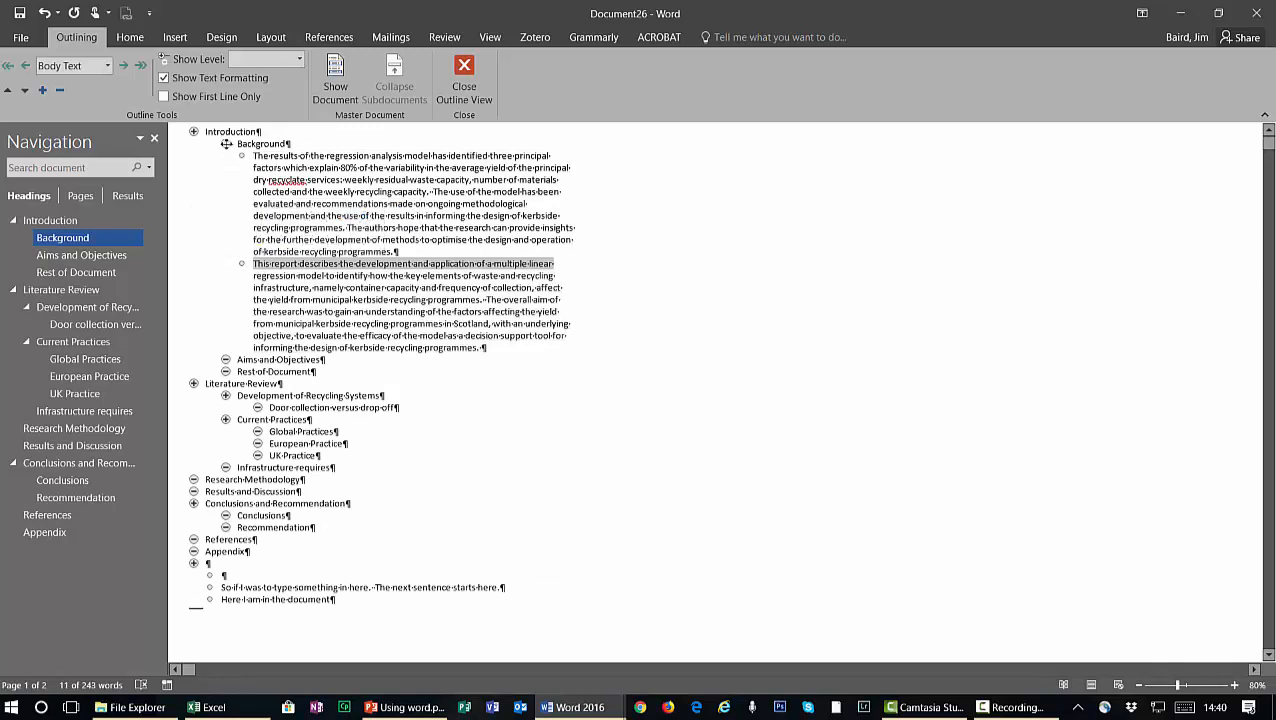
Collapse the body text under the Background heading and expand it again
{"action": "left_click", "coordinate": [227, 144]}
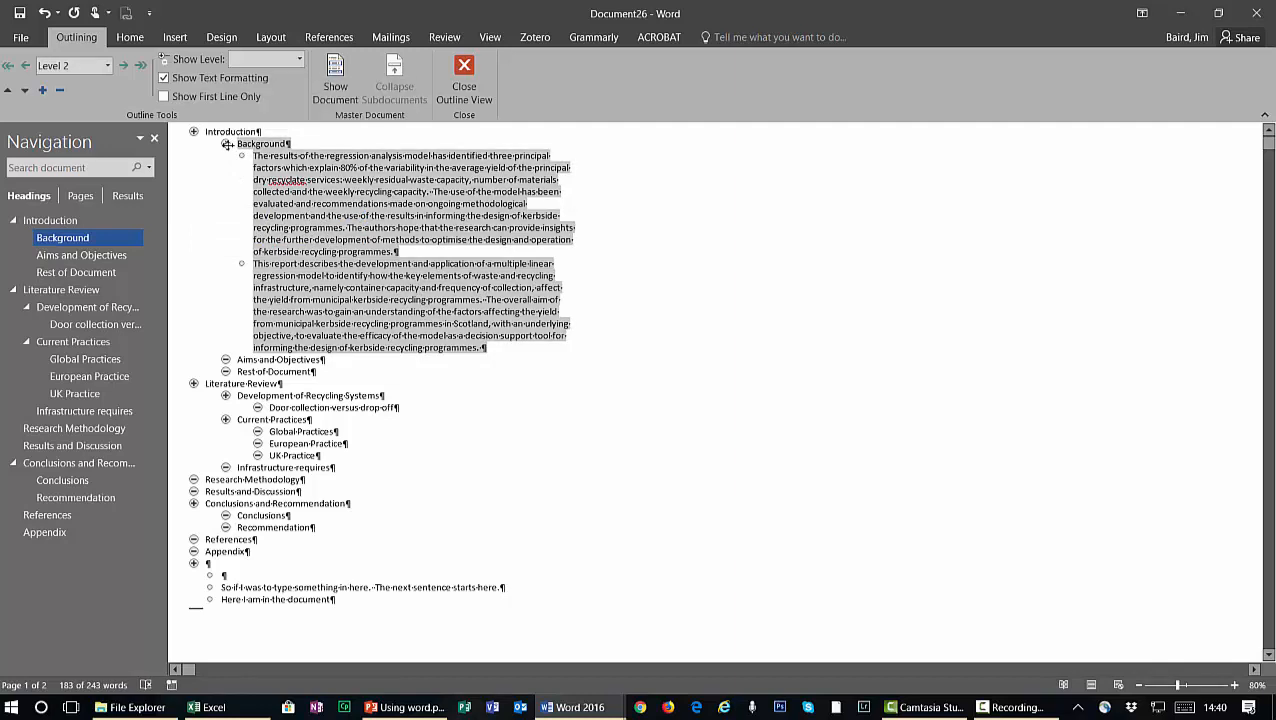
{"action": "double_click", "coordinate": [227, 144]}
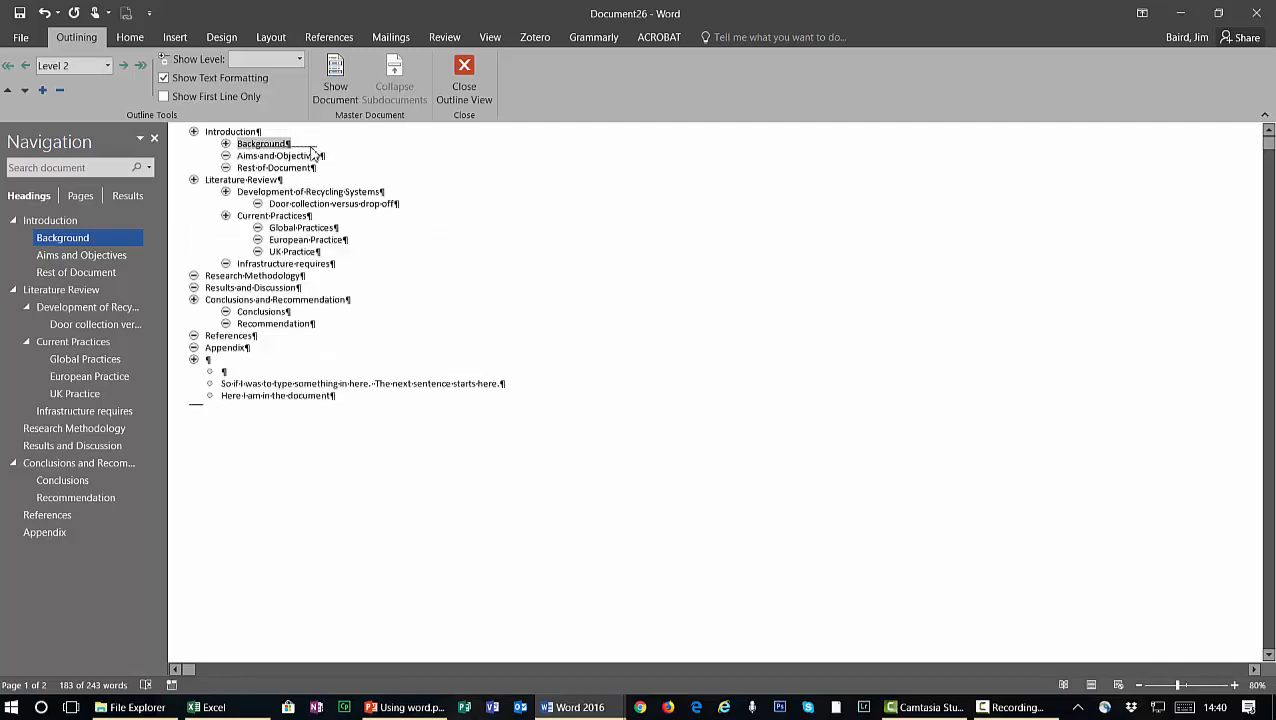
{"action": "double_click", "coordinate": [227, 144]}
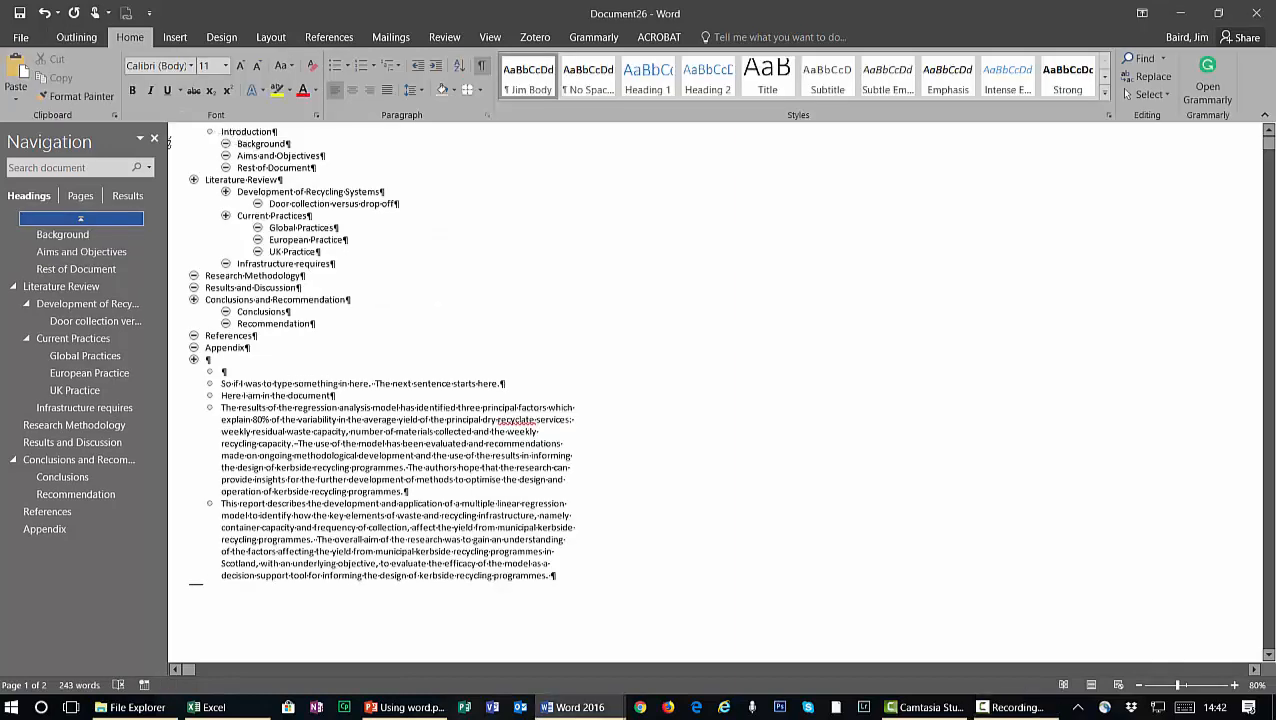
Apply the Heading 1 style to all seven top-level headings, from Introduction to Appendix
{"action": "left_click", "coordinate": [172, 141]}
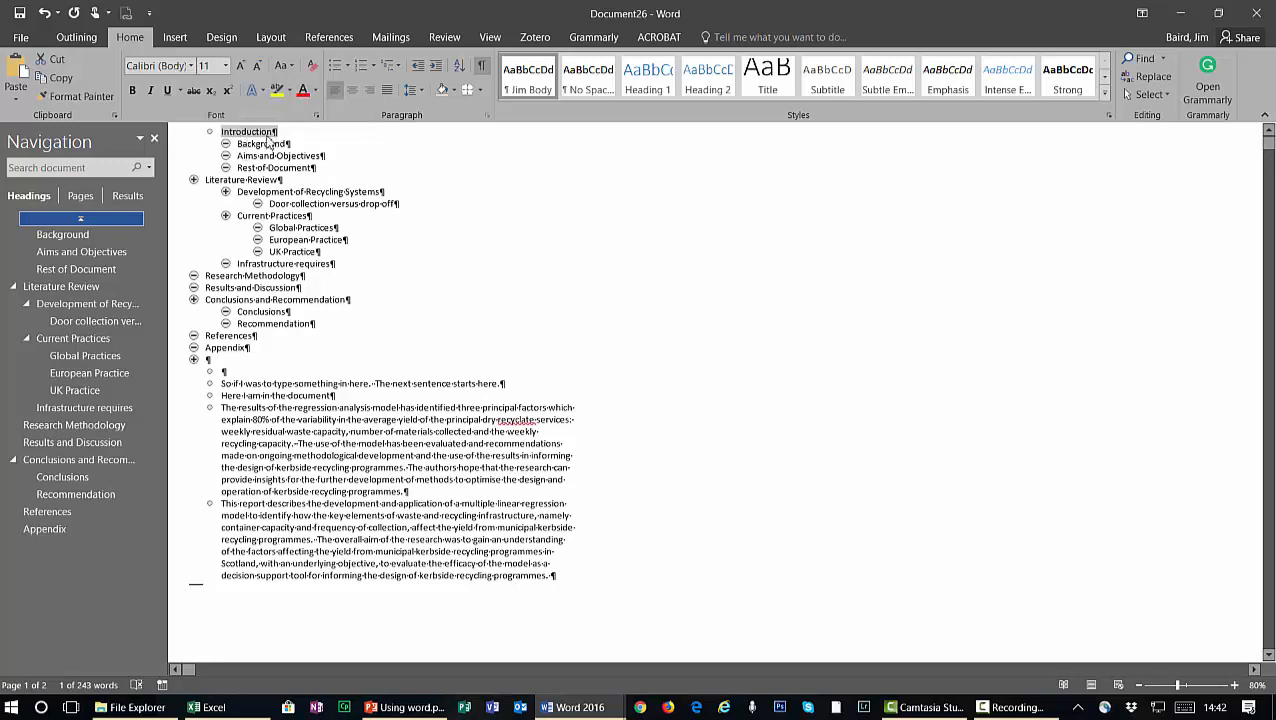
{"action": "left_click", "coordinate": [649, 76]}
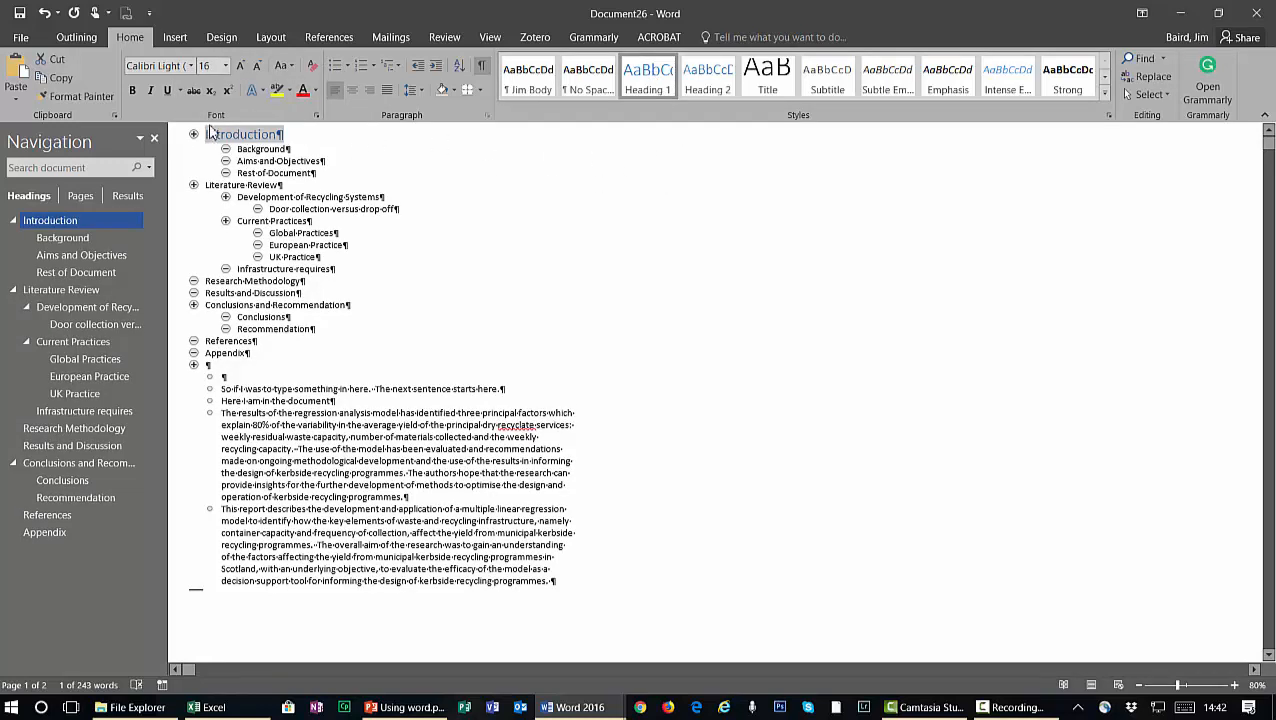
{"action": "left_click", "coordinate": [216, 184]}
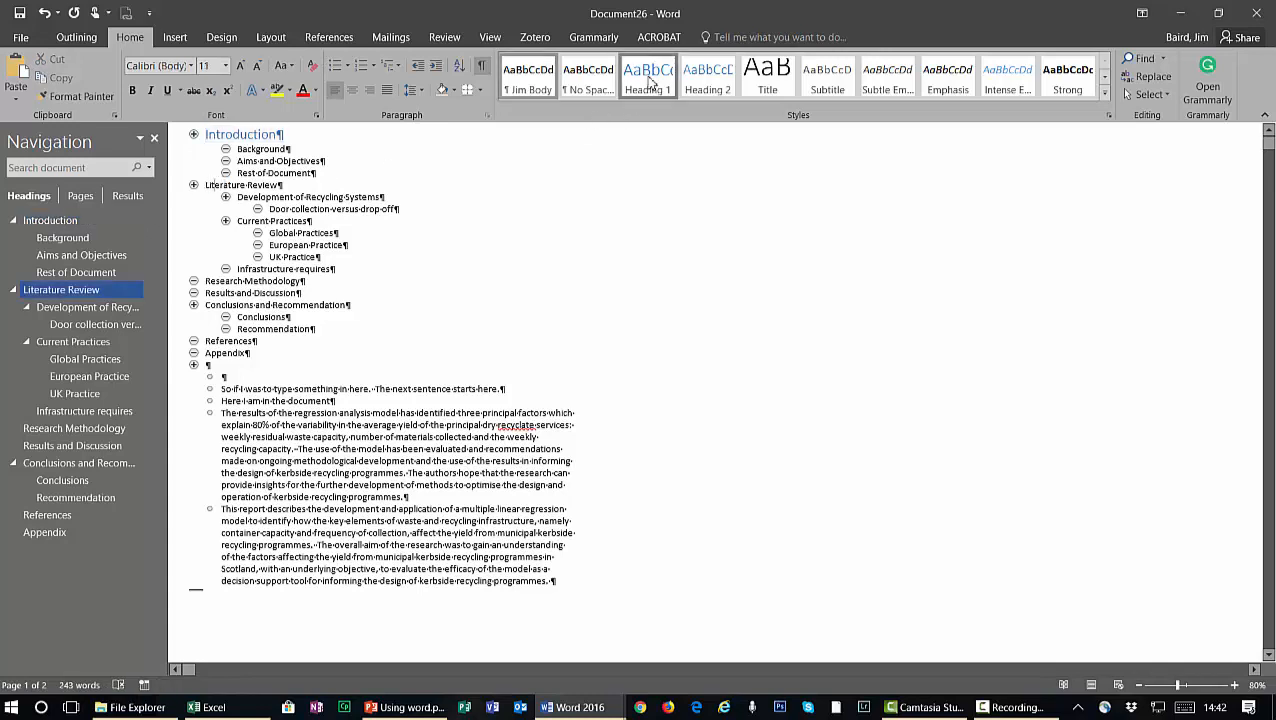
{"action": "left_click", "coordinate": [648, 76]}
{"action": "left_click", "coordinate": [219, 286]}
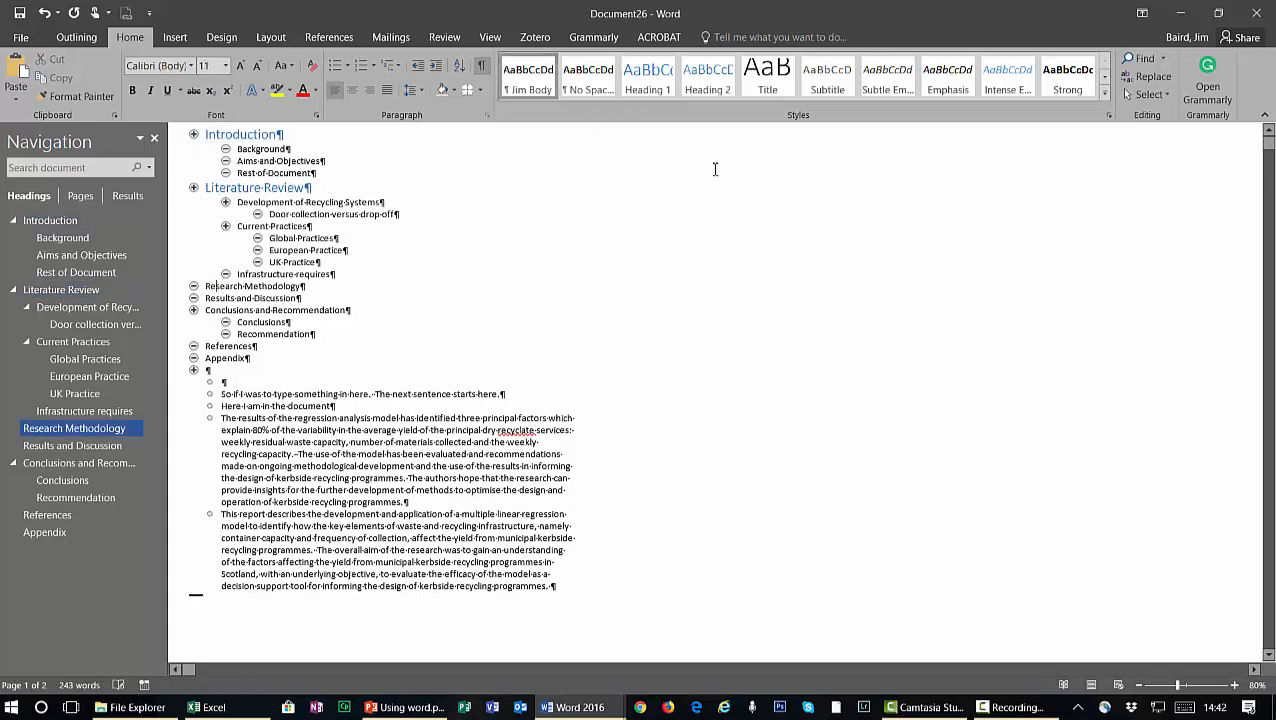
{"action": "left_click", "coordinate": [648, 76]}
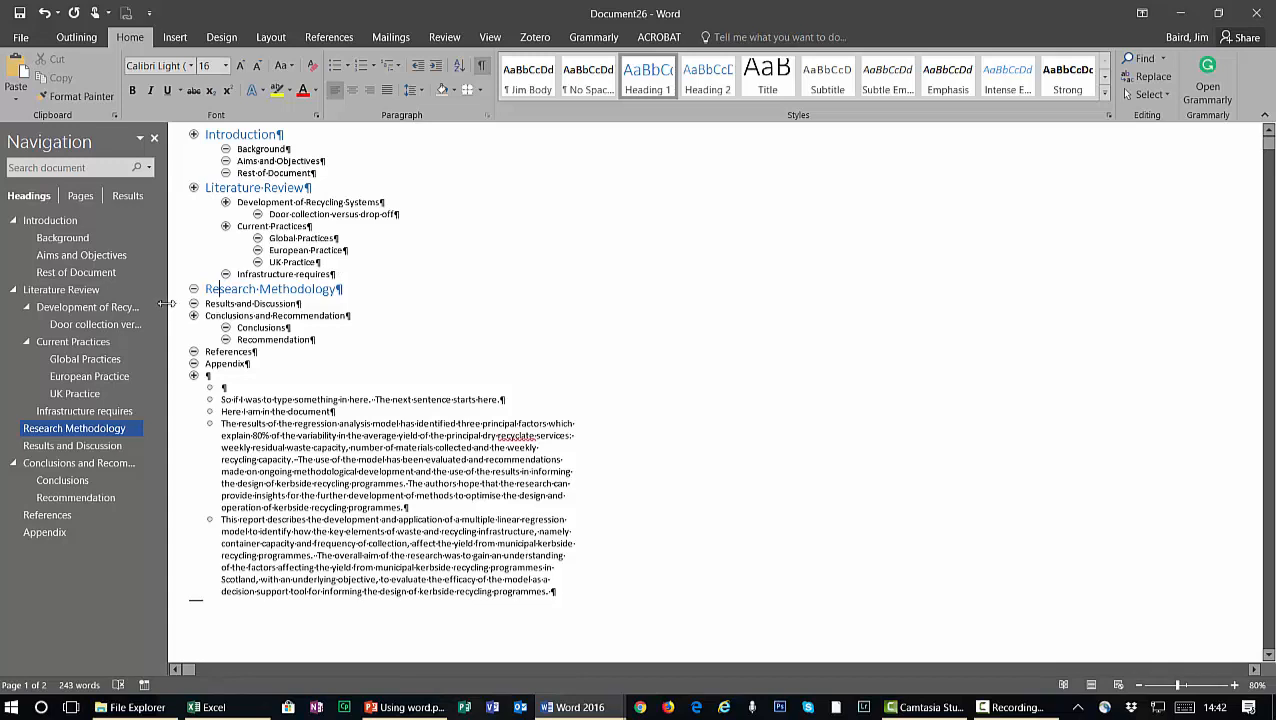
{"action": "left_click_drag", "start_coordinate": [173, 305], "coordinate": [175, 320]}
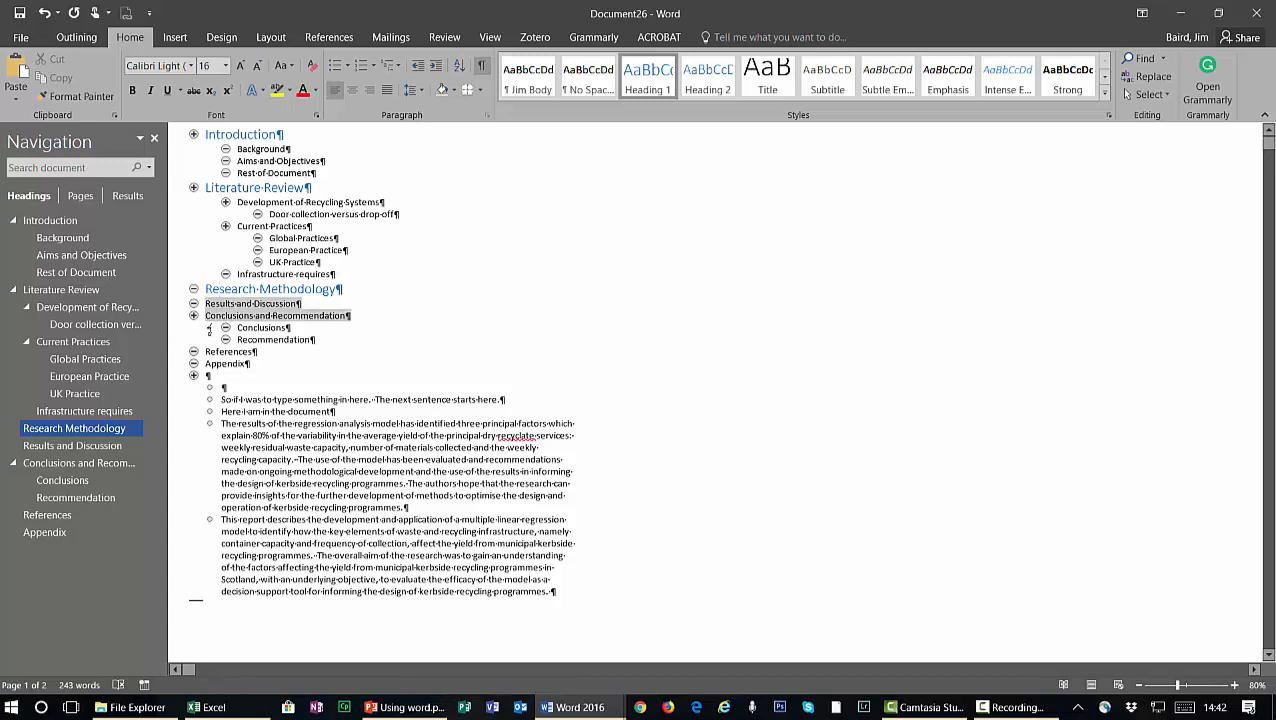
{"action": "left_click", "coordinate": [648, 76]}
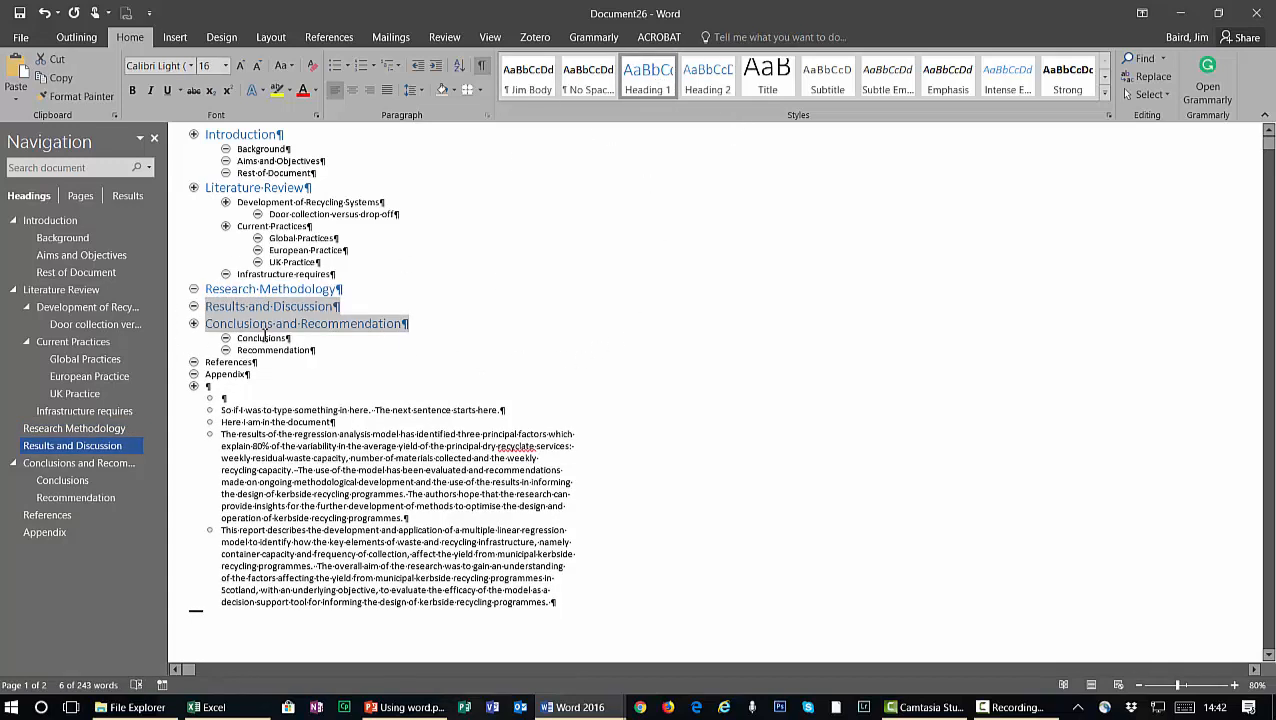
{"action": "left_click_drag", "start_coordinate": [172, 364], "coordinate": [172, 376]}
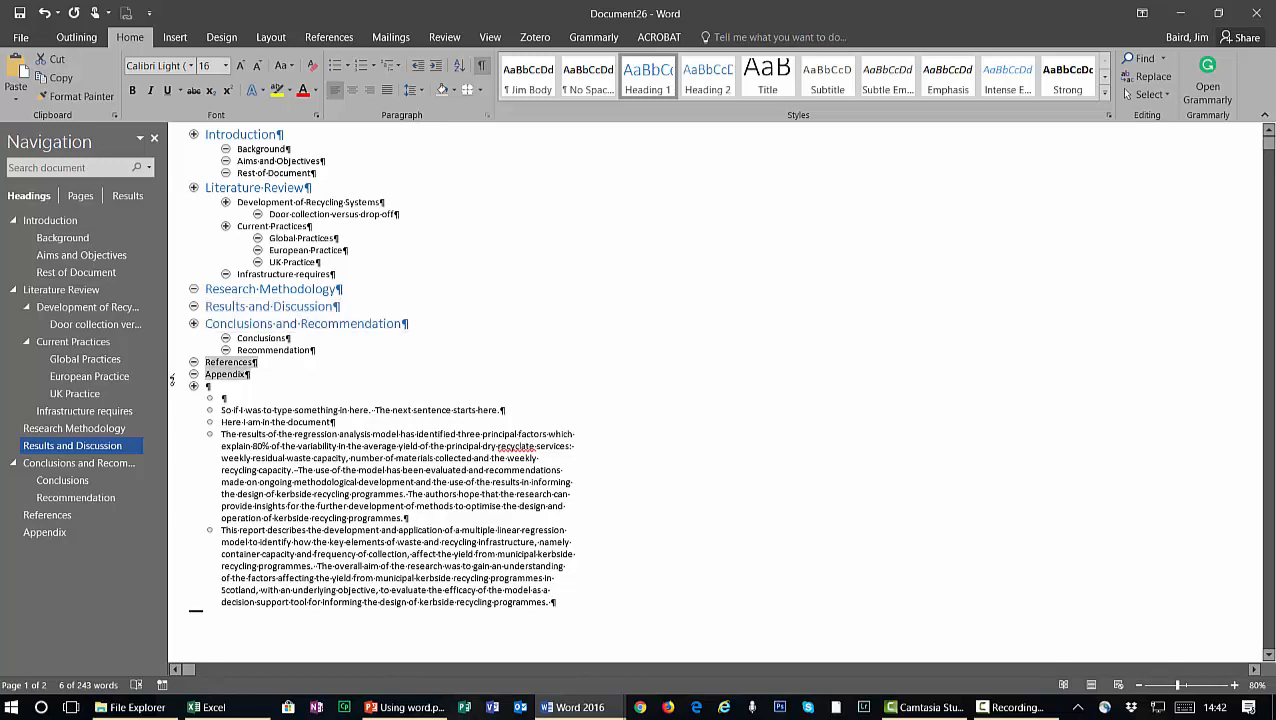
{"action": "left_click", "coordinate": [650, 76]}
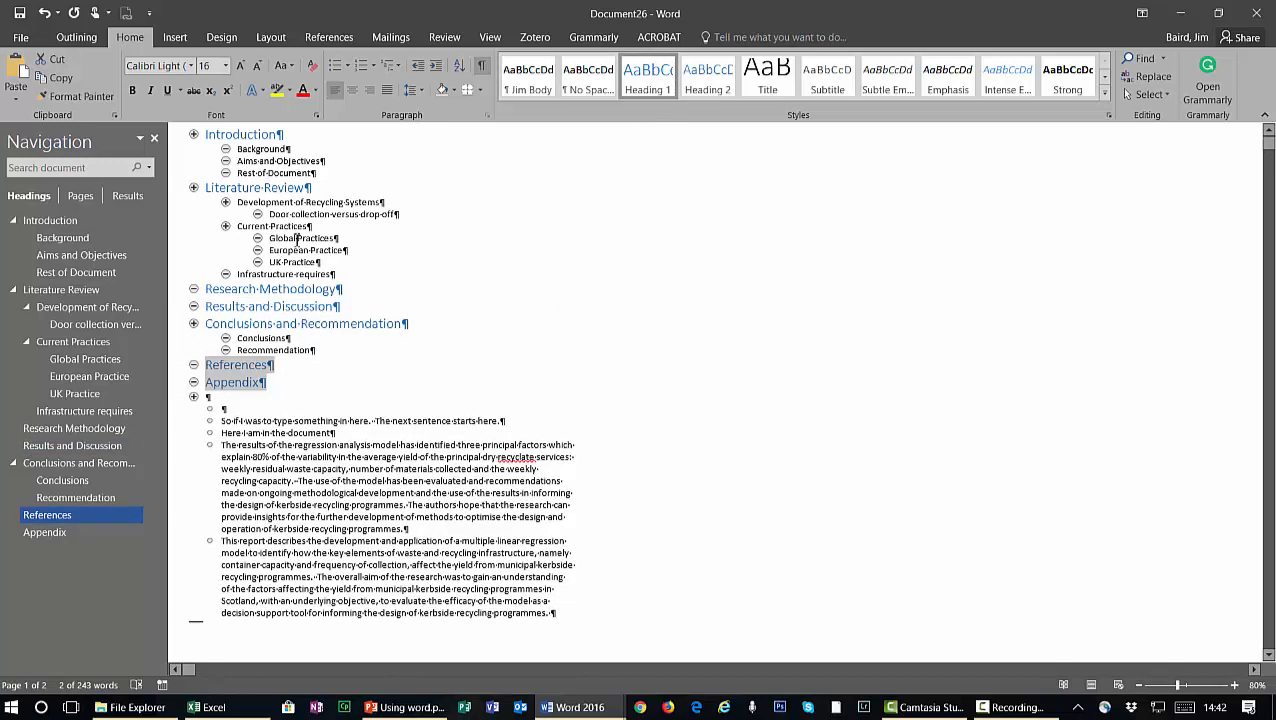
Apply the Heading 2 style to the three subheadings under Introduction and to Development of Recycling Systems
{"action": "left_click_drag", "start_coordinate": [170, 150], "coordinate": [172, 177]}
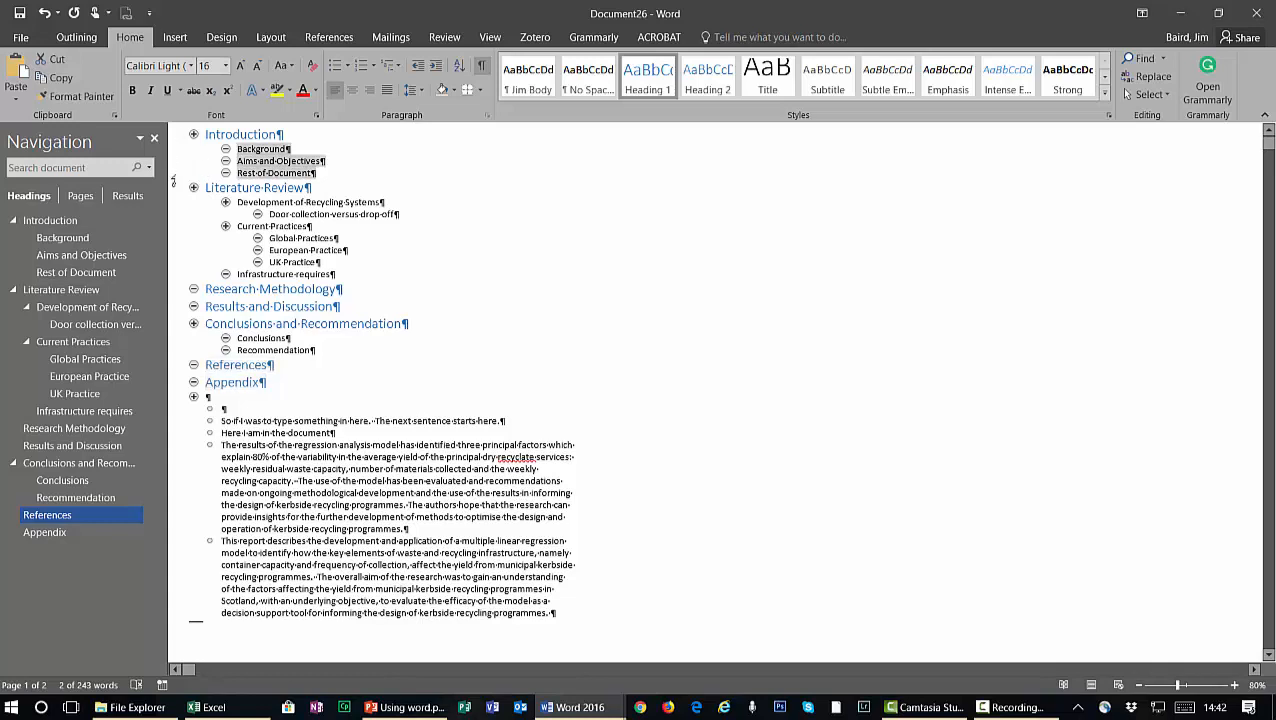
{"action": "left_click", "coordinate": [712, 80]}
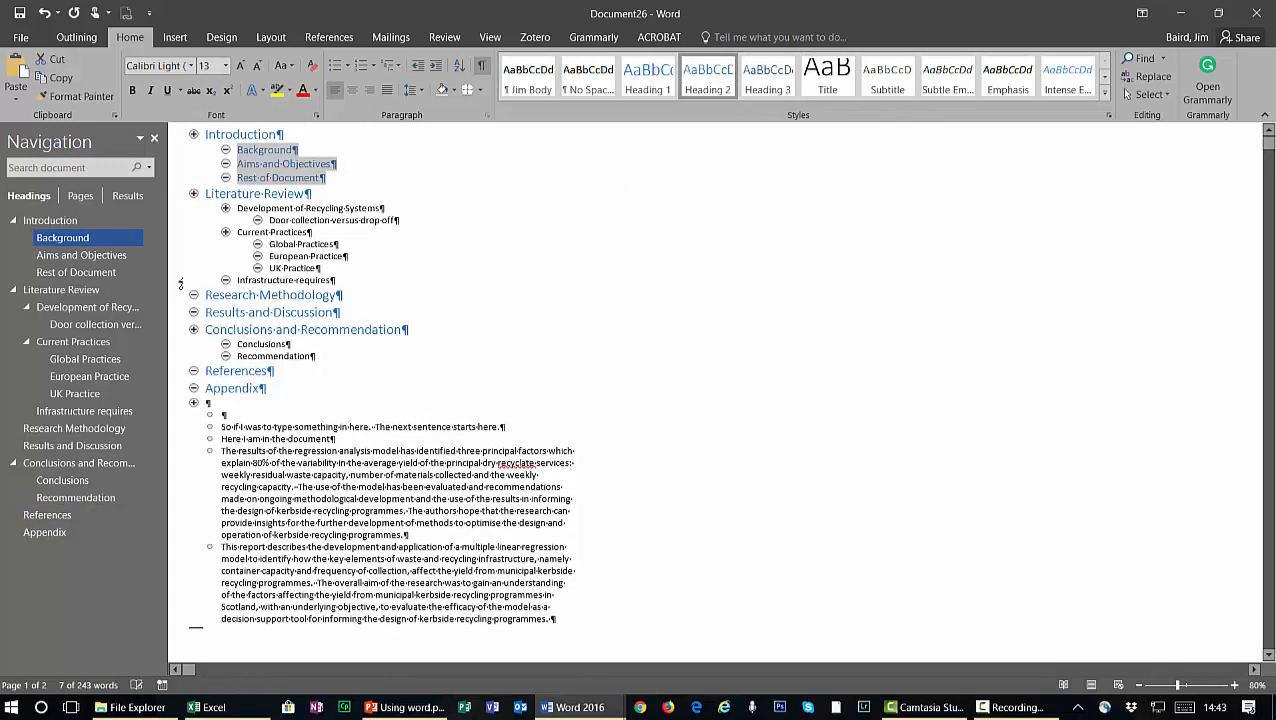
{"action": "left_click", "coordinate": [171, 208]}
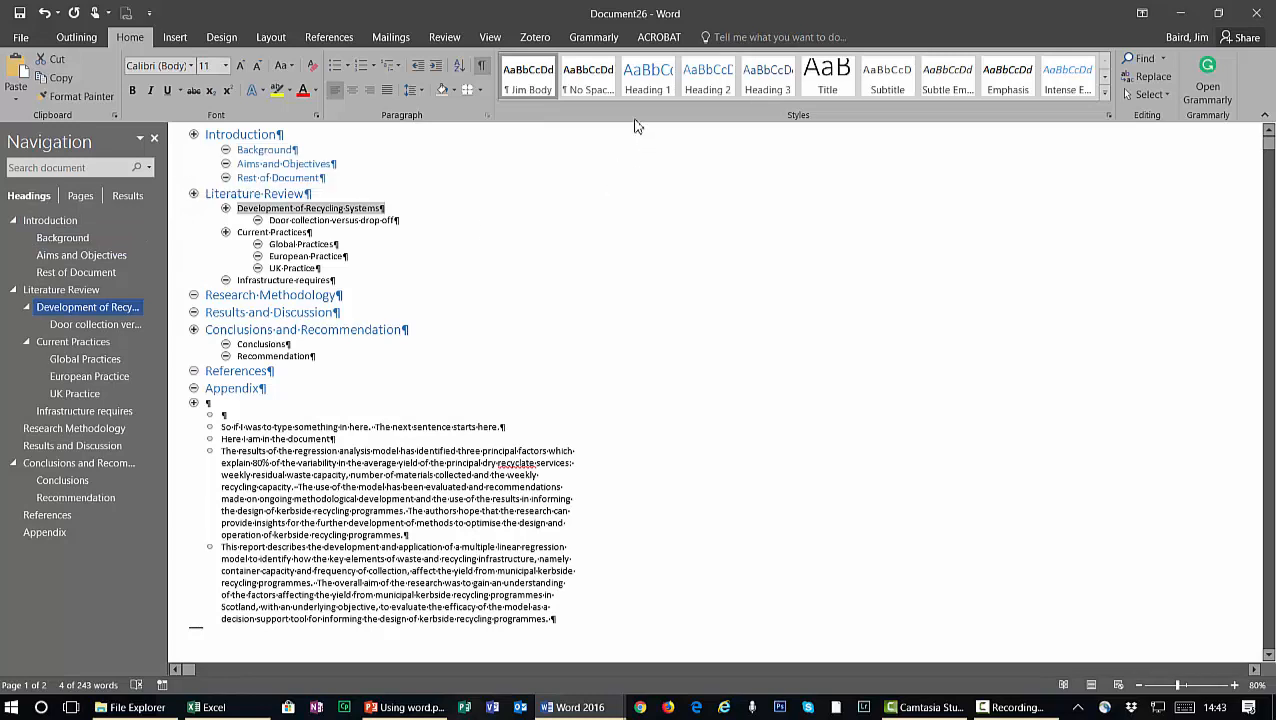
{"action": "left_click", "coordinate": [707, 88]}
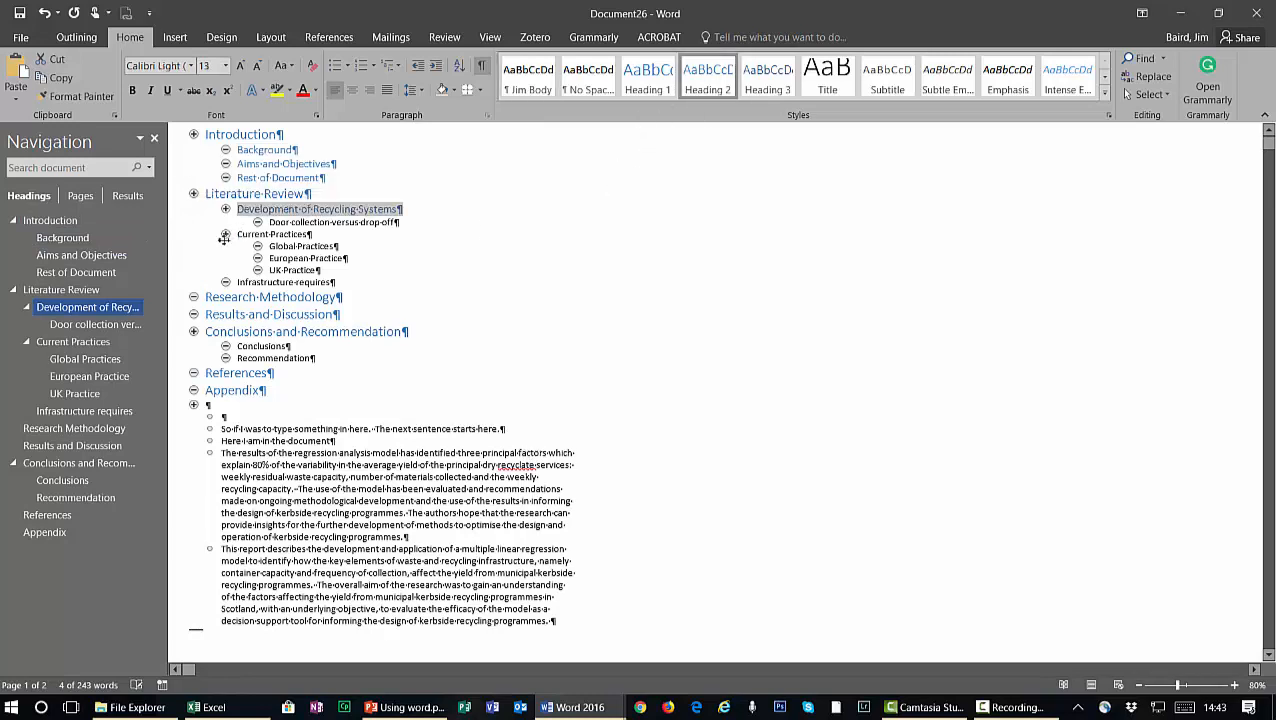
Under Literature Review, apply Heading 3 to Door collection versus drop off and the three practice subheadings, and Heading 2 to Current Practices
{"action": "left_click", "coordinate": [176, 222]}
{"action": "left_click", "coordinate": [767, 80]}
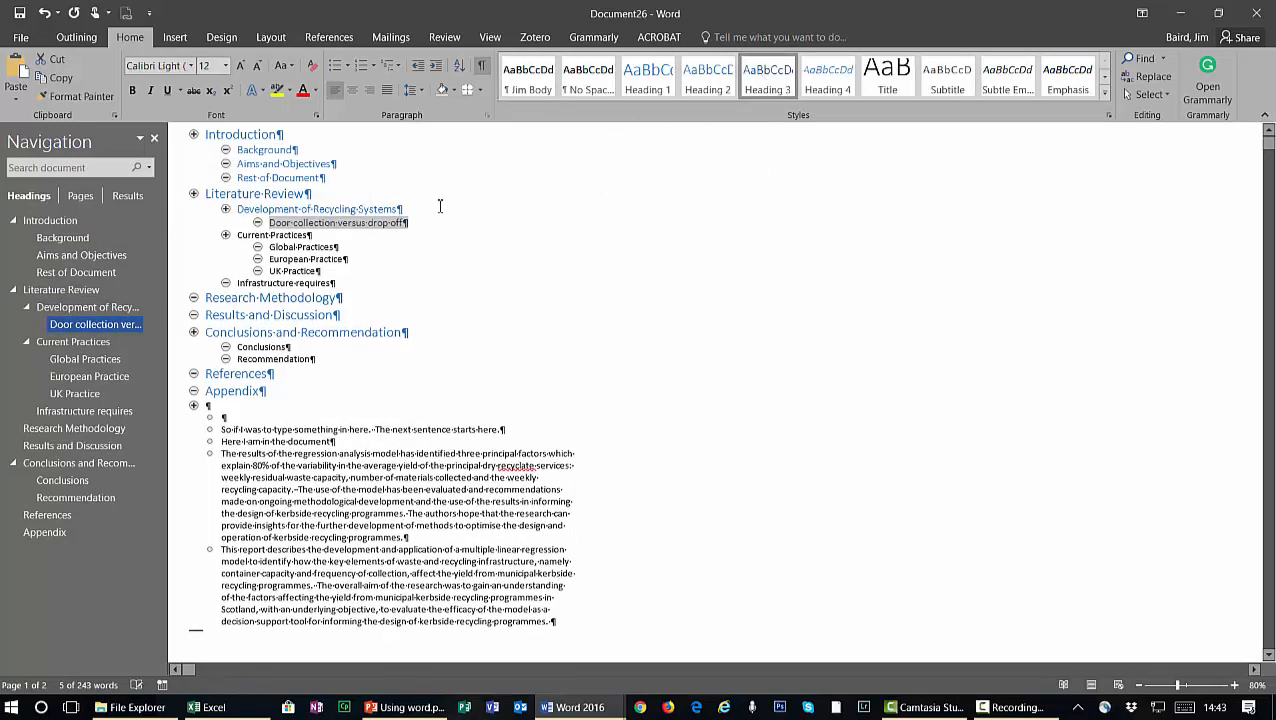
{"action": "left_click", "coordinate": [189, 236]}
{"action": "left_click", "coordinate": [707, 80]}
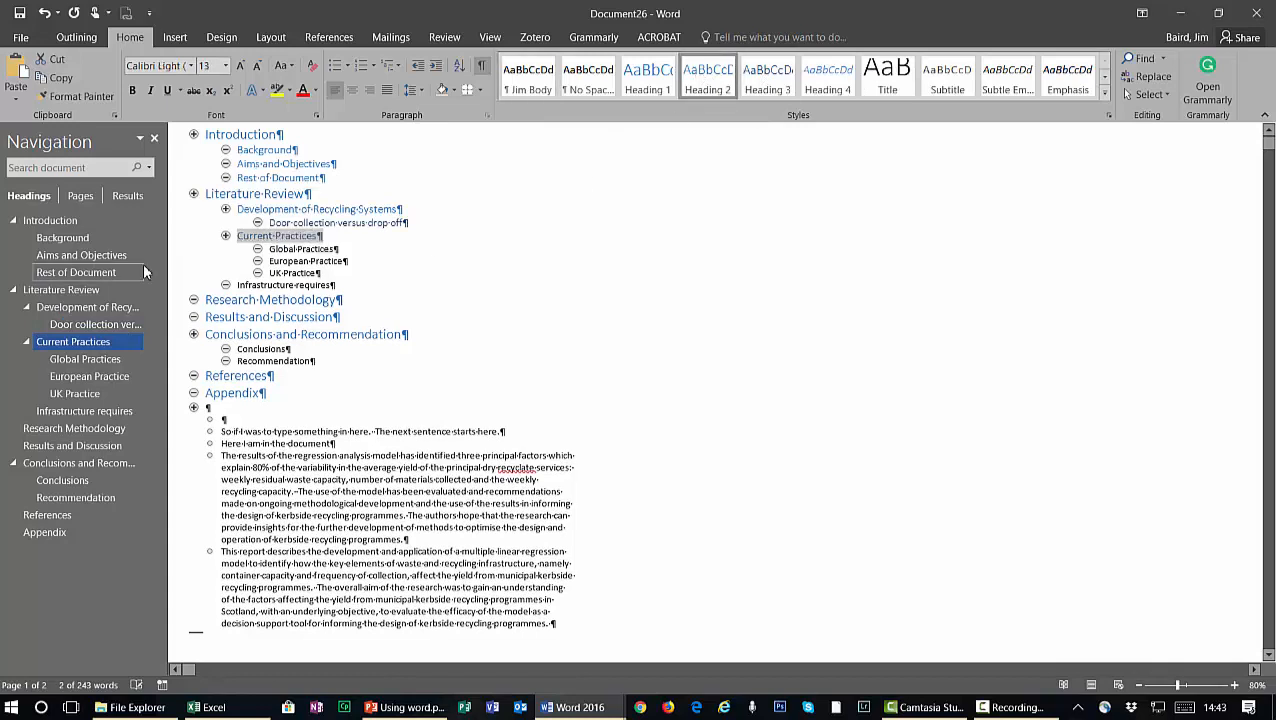
{"action": "left_click_drag", "start_coordinate": [170, 250], "coordinate": [172, 280]}
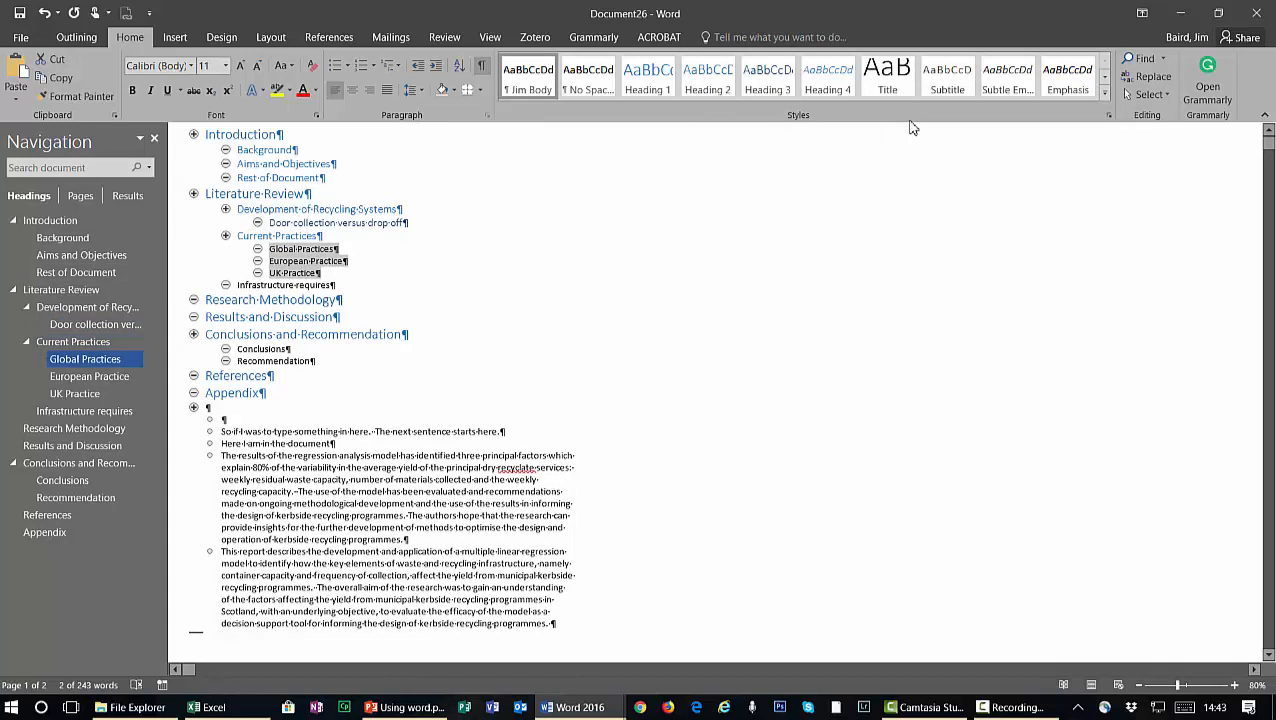
{"action": "left_click", "coordinate": [767, 80]}
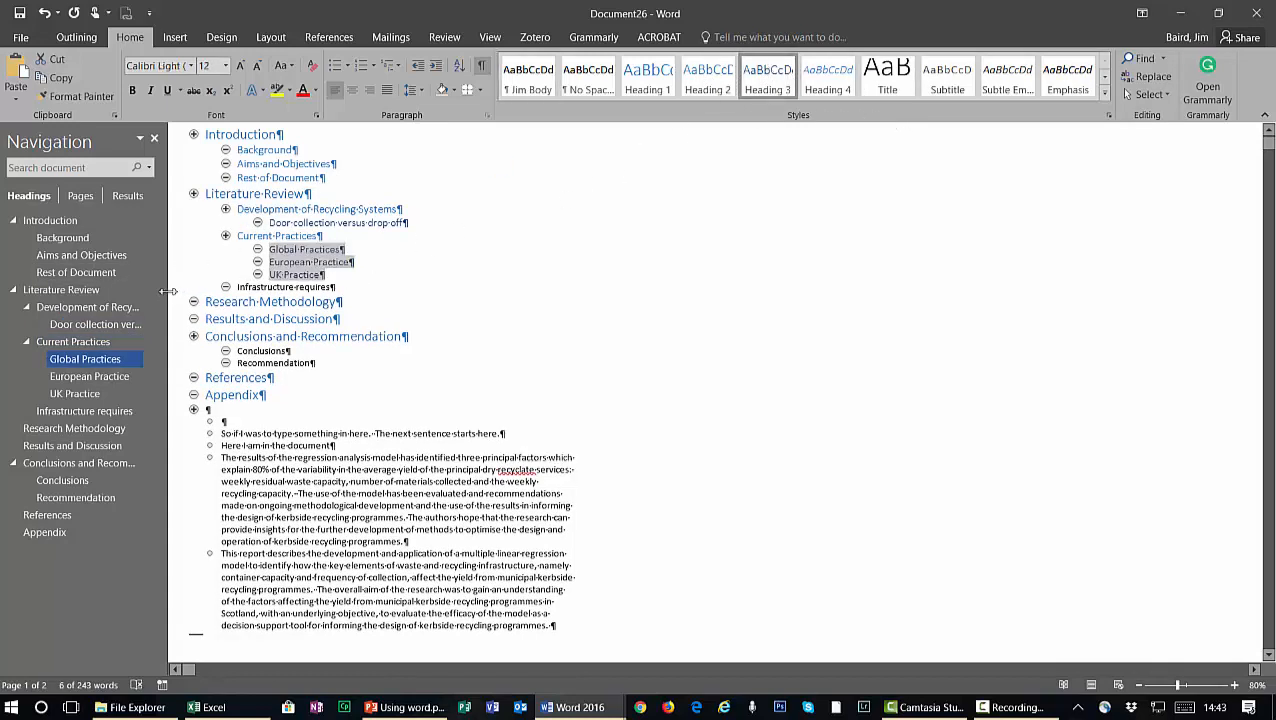
Apply the Heading 2 style to Infrastructure requires and to the subheadings Conclusions and Recommendation
{"action": "left_click", "coordinate": [172, 288]}
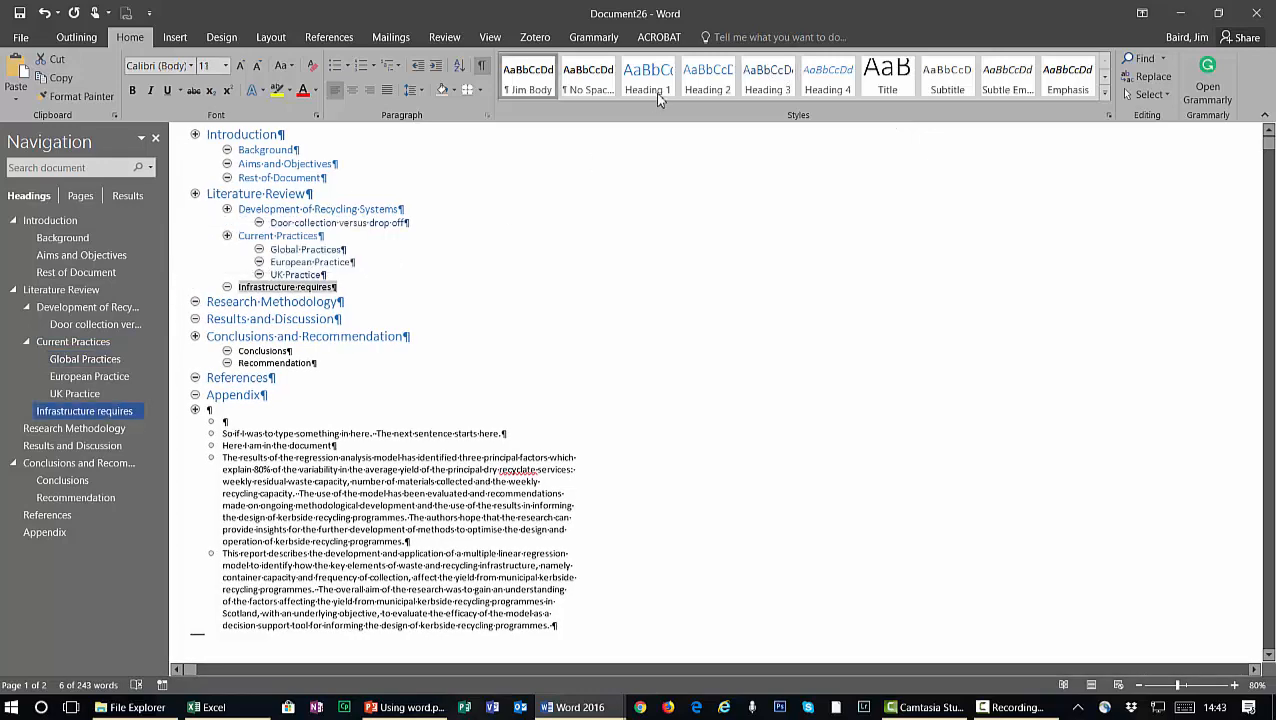
{"action": "left_click", "coordinate": [707, 80]}
{"action": "left_click_drag", "start_coordinate": [186, 354], "coordinate": [186, 366]}
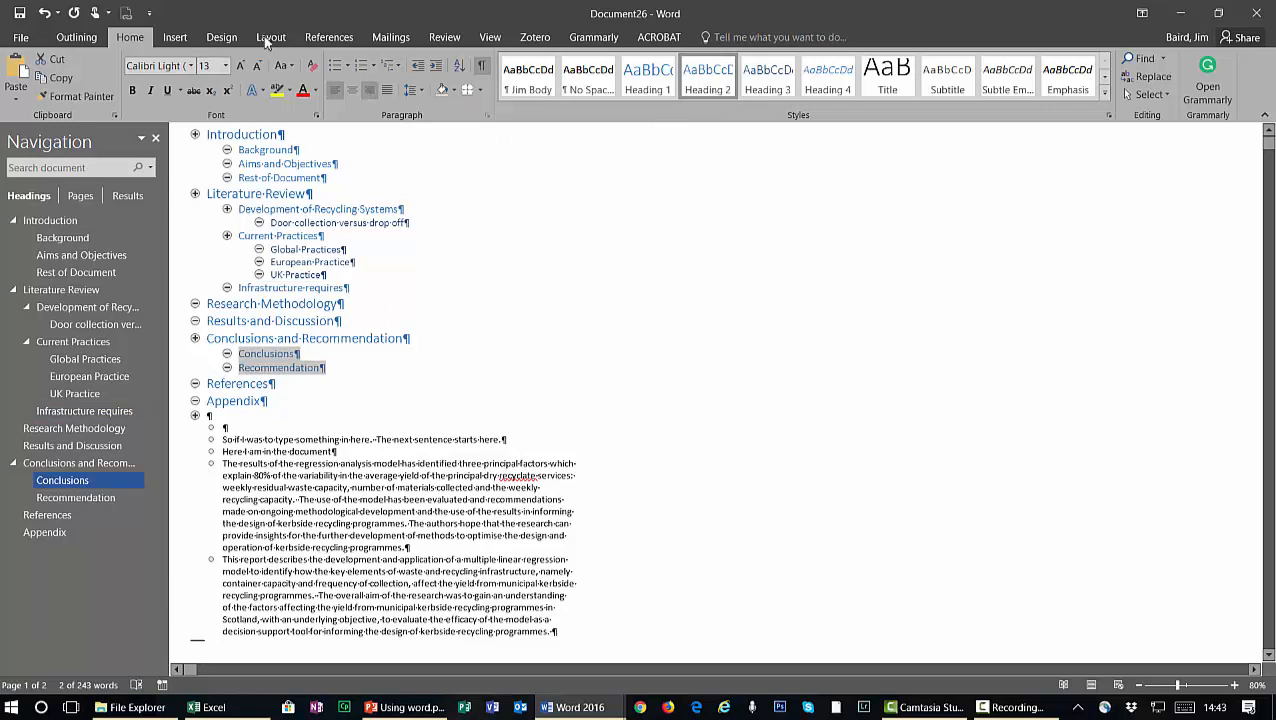
Number the headings with the multilevel list format 1 Heading 1, 1.1 Heading 2, 1.1.1 Heading 3, and close outline view
{"action": "left_click", "coordinate": [397, 71]}
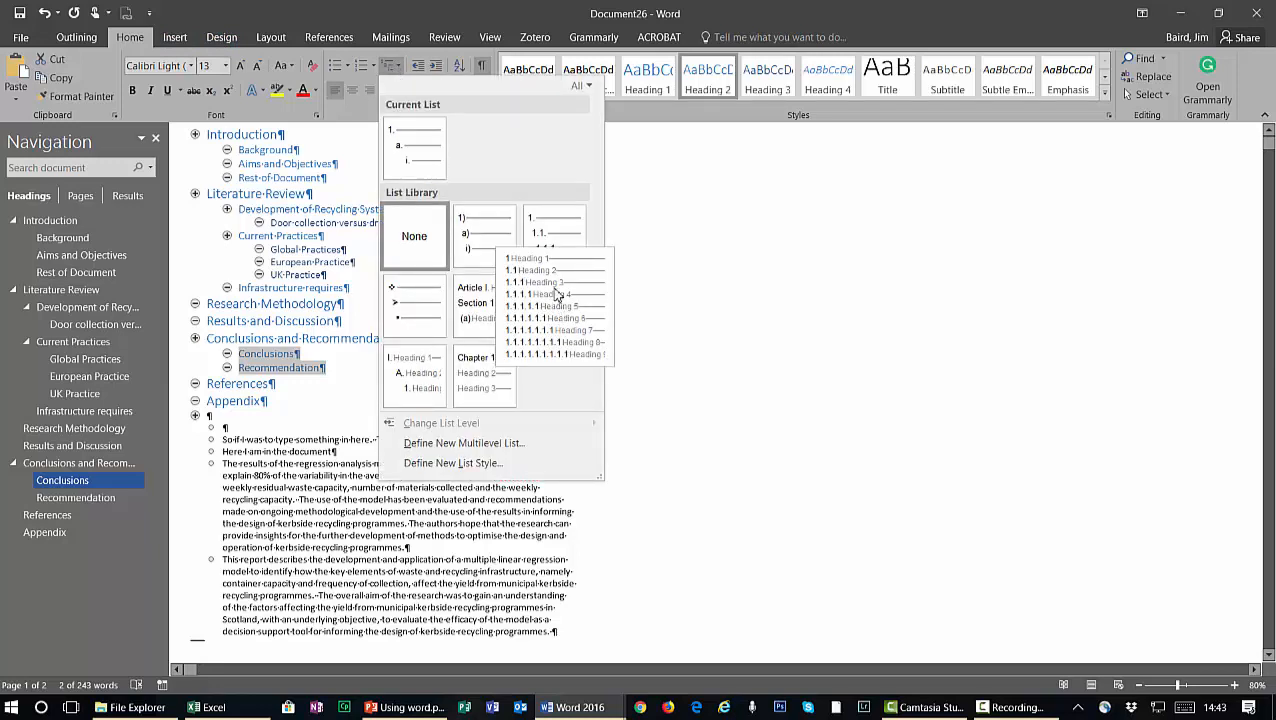
{"action": "left_click", "coordinate": [391, 72]}
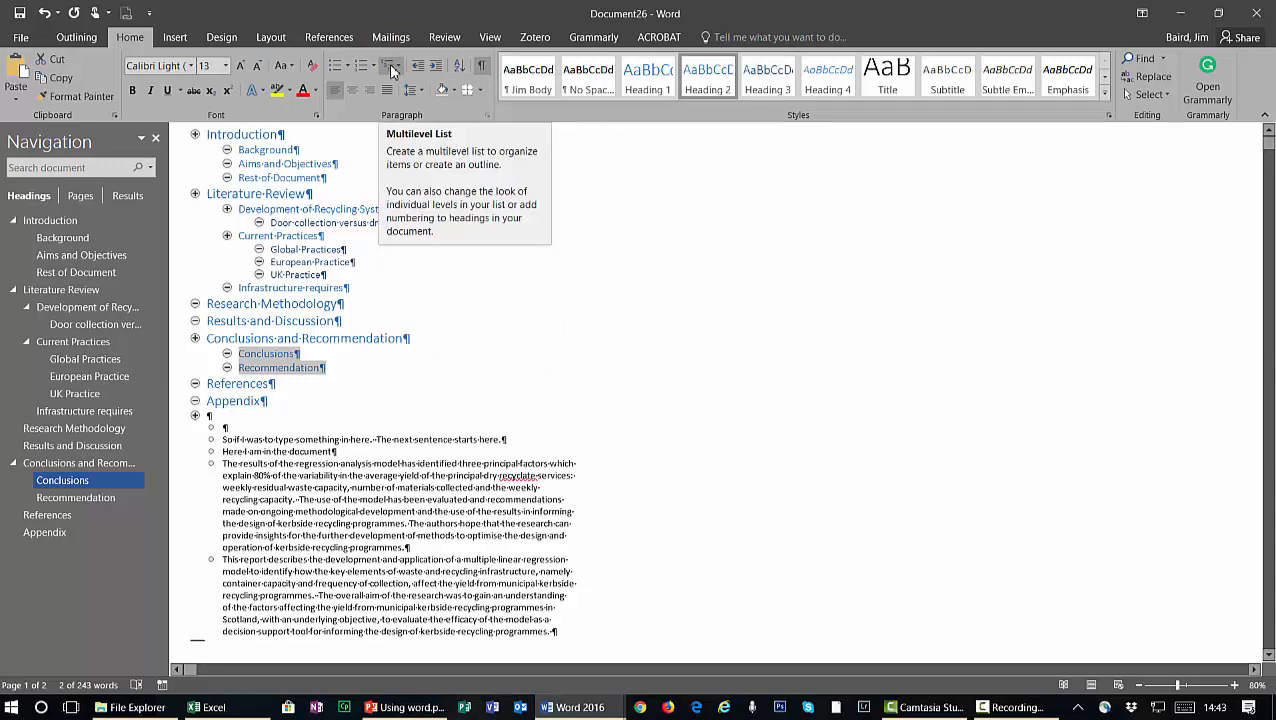
{"action": "left_click", "coordinate": [391, 72]}
{"action": "left_click", "coordinate": [562, 311]}
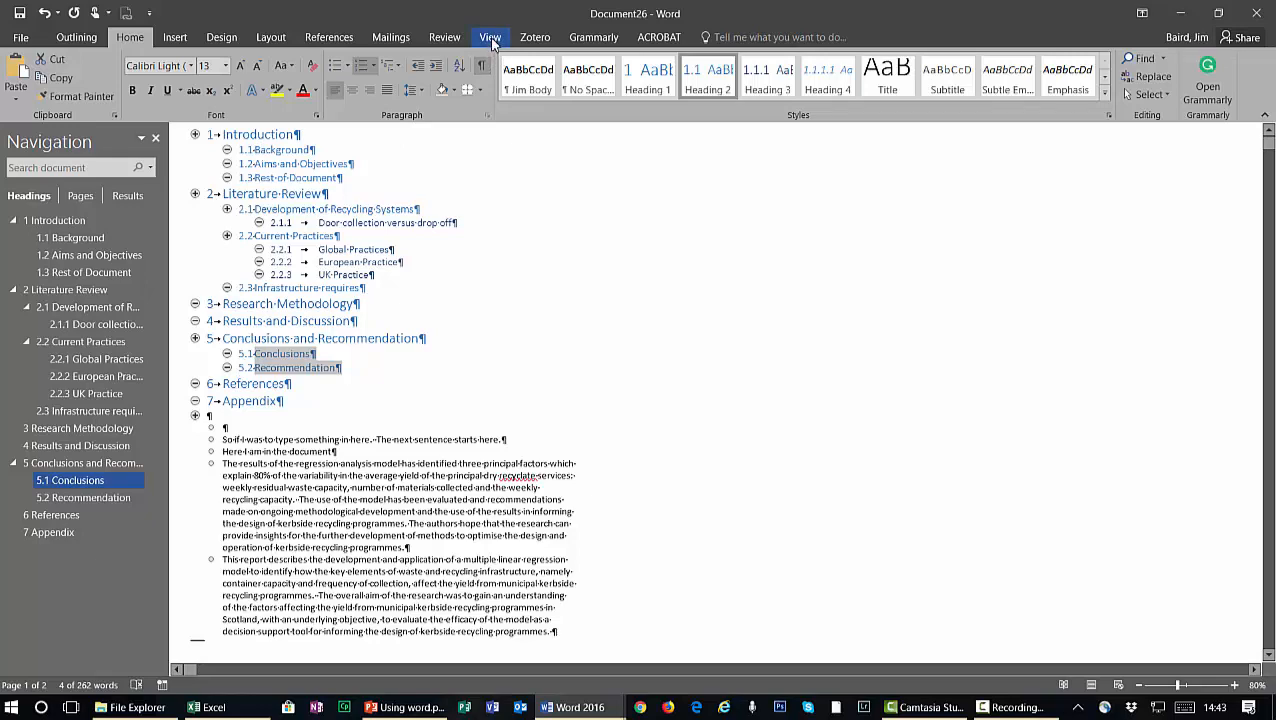
{"action": "left_click", "coordinate": [76, 37]}
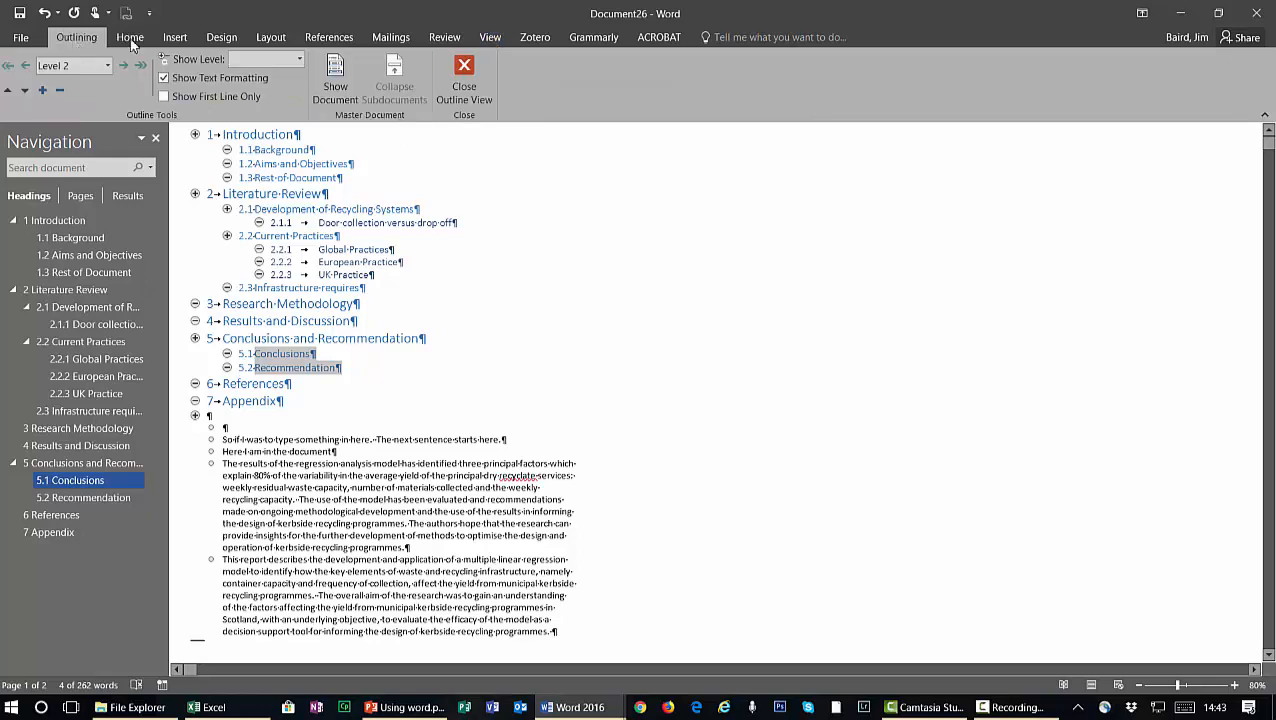
{"action": "left_click", "coordinate": [465, 75]}
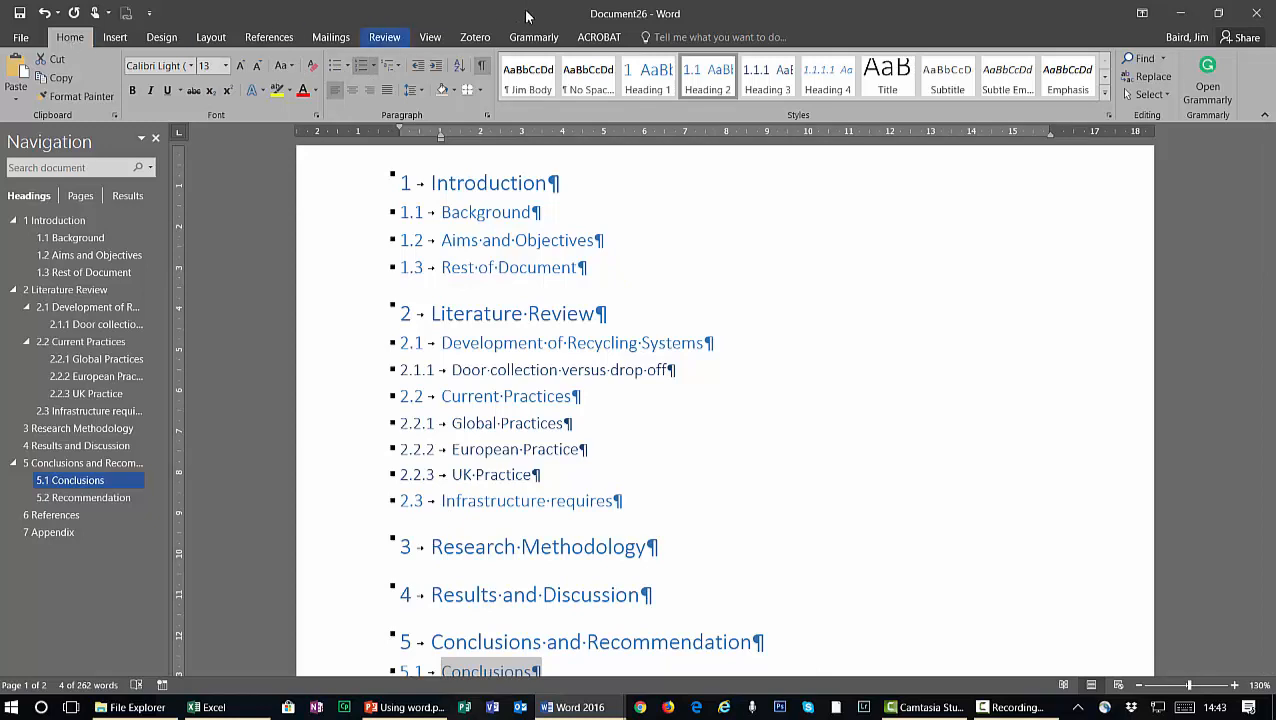
In outline view, move the regression analysis paragraph to the Background heading and split it from the word Background with a paragraph break
{"action": "left_click", "coordinate": [428, 37]}
{"action": "left_click", "coordinate": [138, 58]}
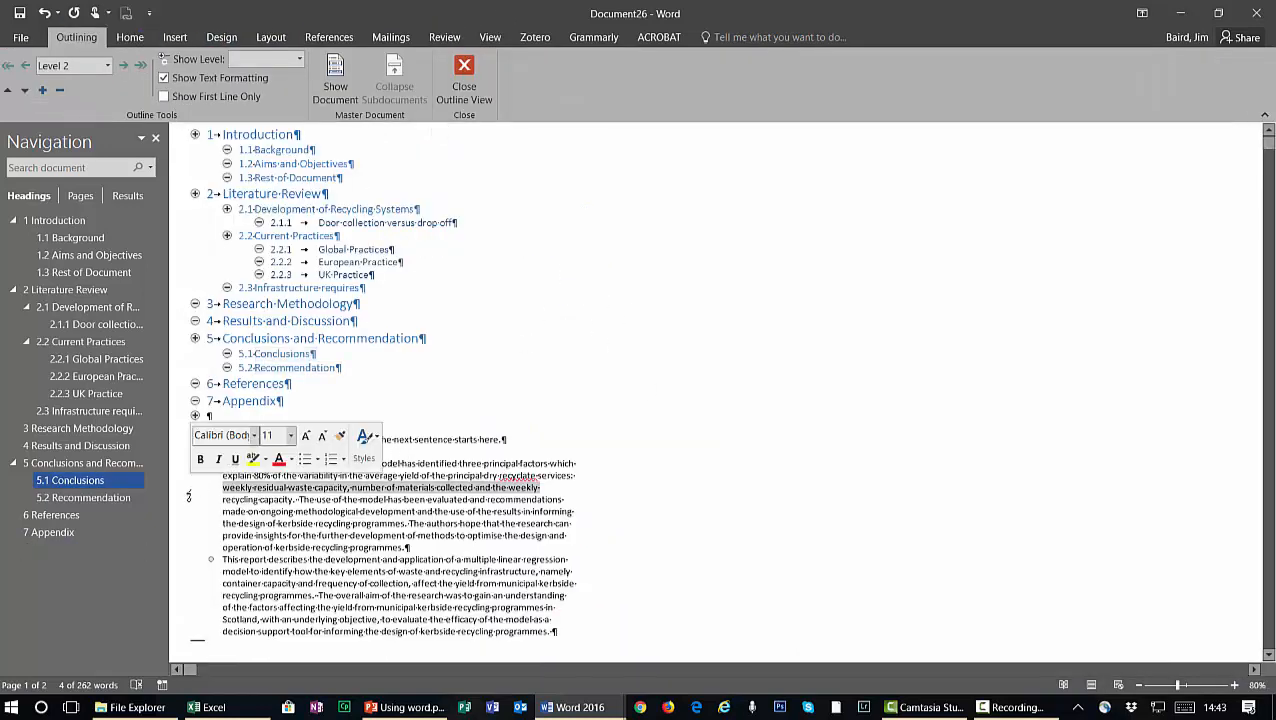
{"action": "double_click", "coordinate": [190, 491]}
{"action": "left_click_drag", "start_coordinate": [231, 505], "coordinate": [312, 146]}
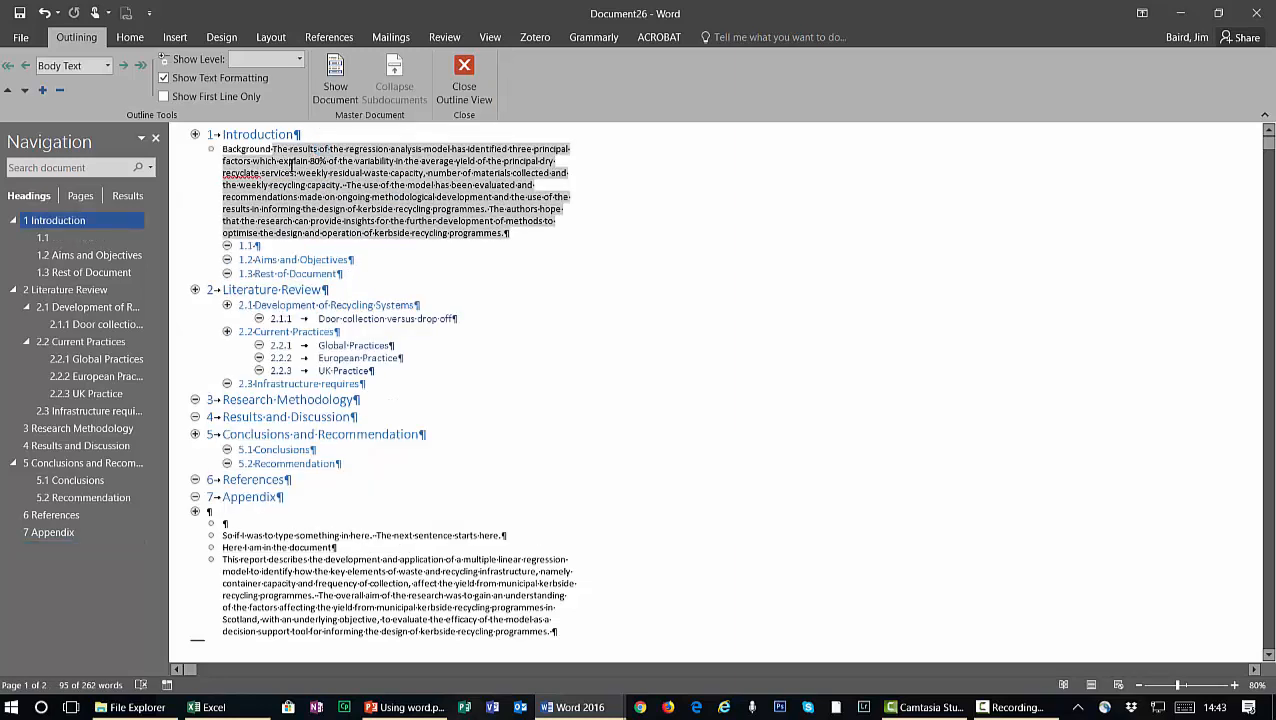
{"action": "key", "text": "Left"}
{"action": "key", "text": "Return"}
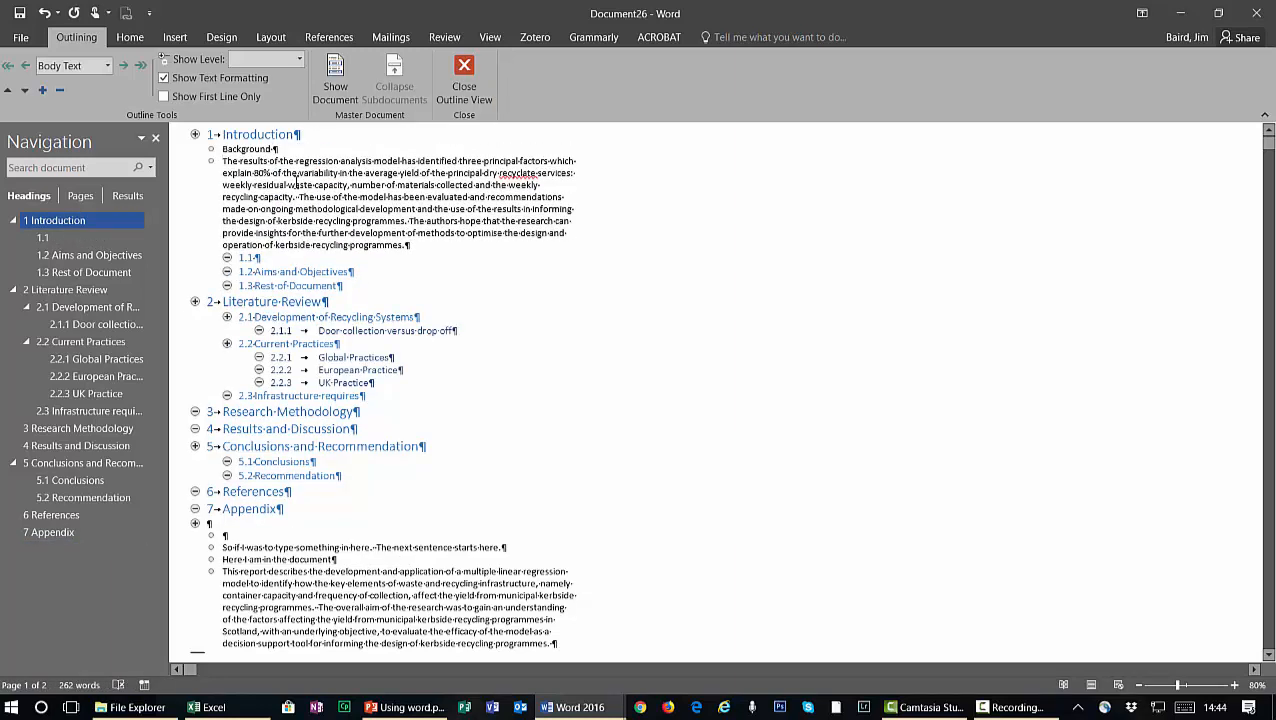
Set the Background line under Introduction to Level 2 and apply the Heading 2 style to it
{"action": "left_click", "coordinate": [174, 152]}
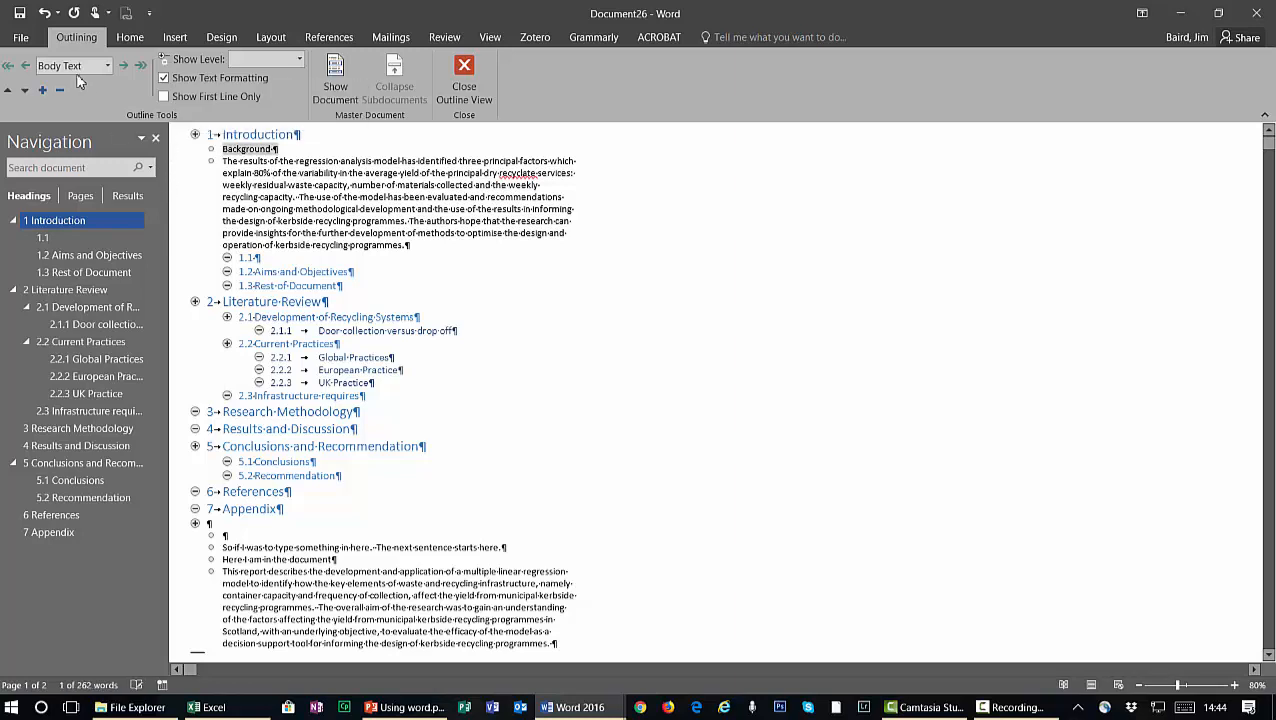
{"action": "left_click", "coordinate": [108, 66]}
{"action": "left_click", "coordinate": [75, 101]}
{"action": "left_click", "coordinate": [260, 150]}
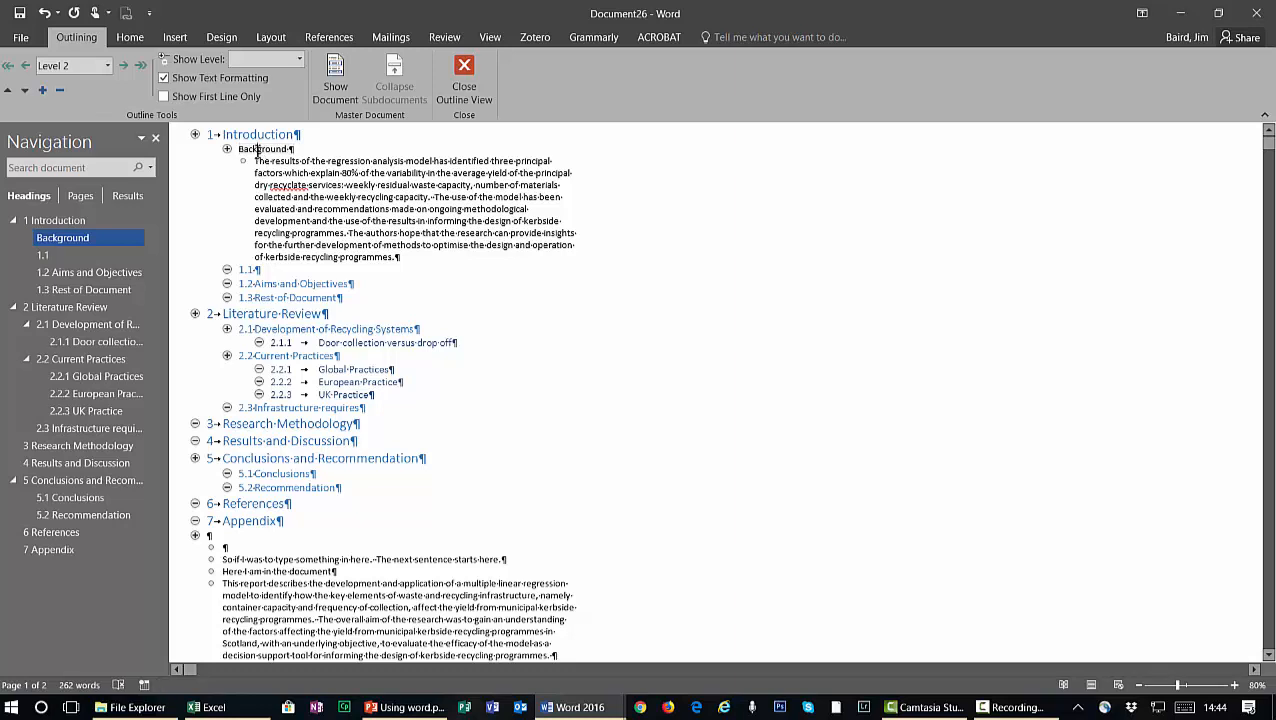
{"action": "double_click", "coordinate": [256, 148]}
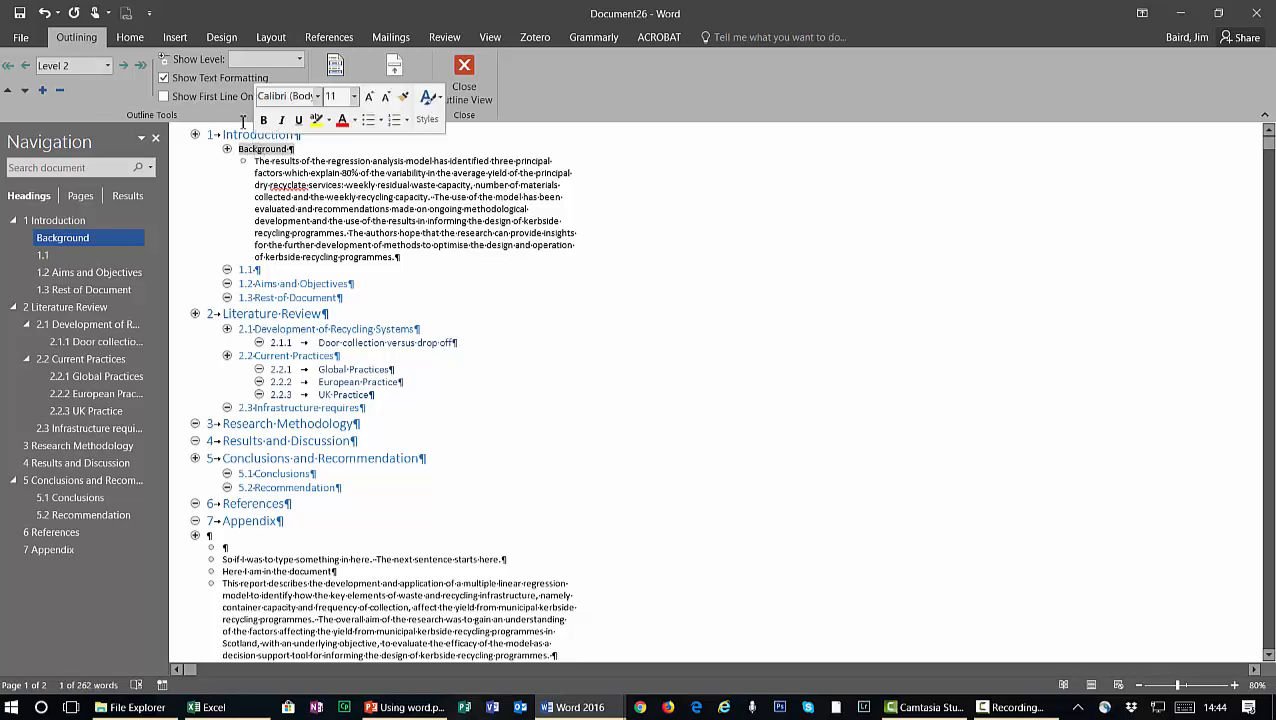
{"action": "left_click", "coordinate": [140, 38]}
{"action": "left_click", "coordinate": [695, 85]}
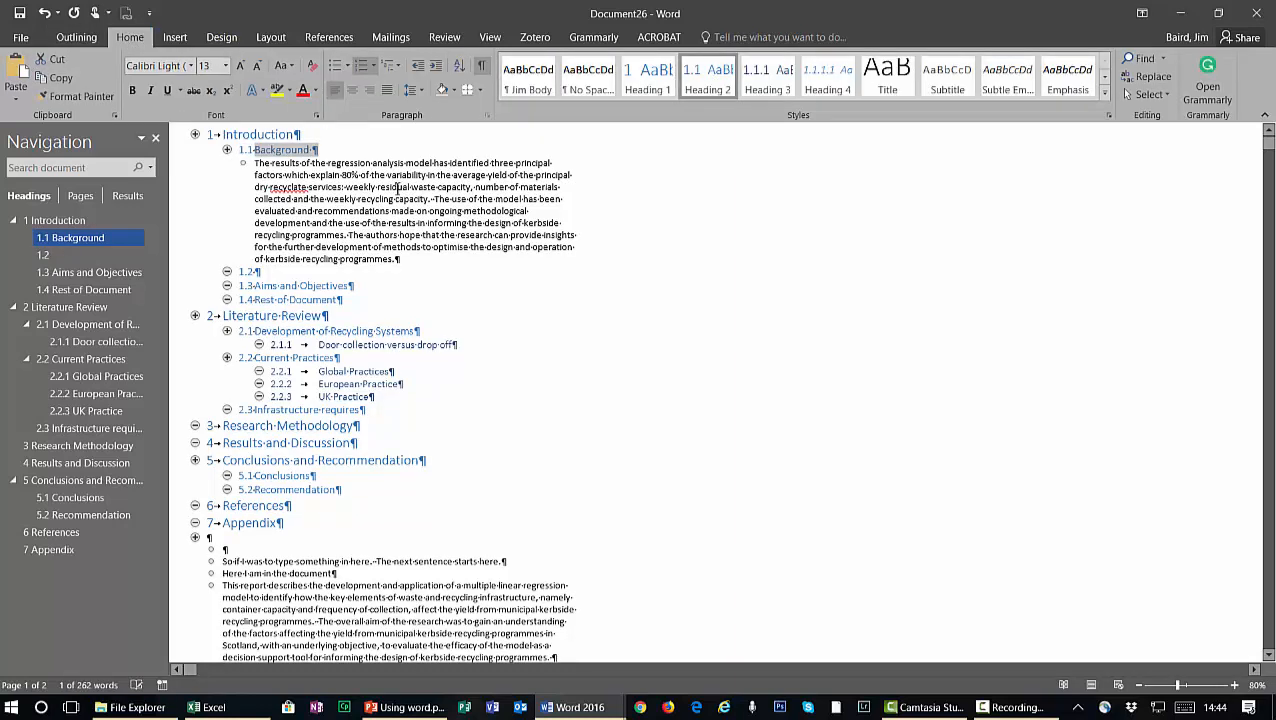
Select the body paragraph under Background and close outline view
{"action": "double_click", "coordinate": [193, 203]}
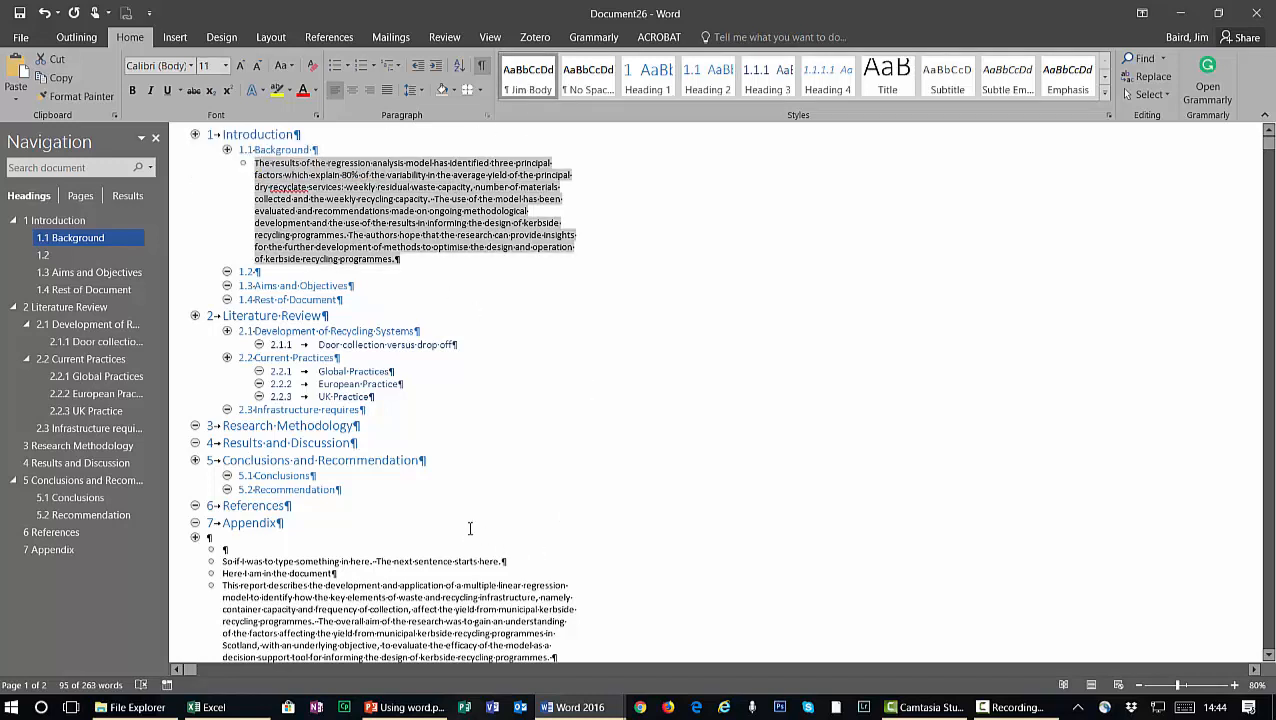
{"action": "scroll", "coordinate": [447, 390], "scroll_direction": "down", "scroll_amount": 5}
{"action": "scroll", "coordinate": [450, 390], "scroll_direction": "up", "scroll_amount": 5}
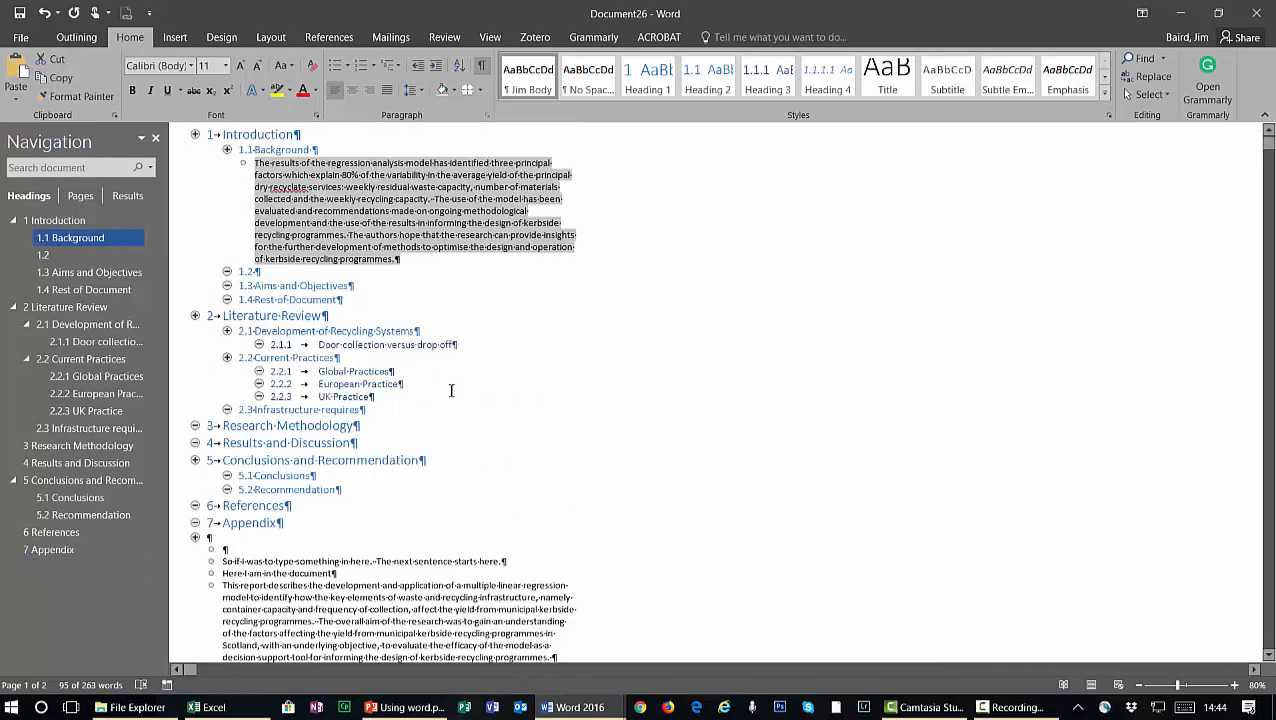
{"action": "left_click", "coordinate": [482, 39]}
{"action": "left_click", "coordinate": [76, 37]}
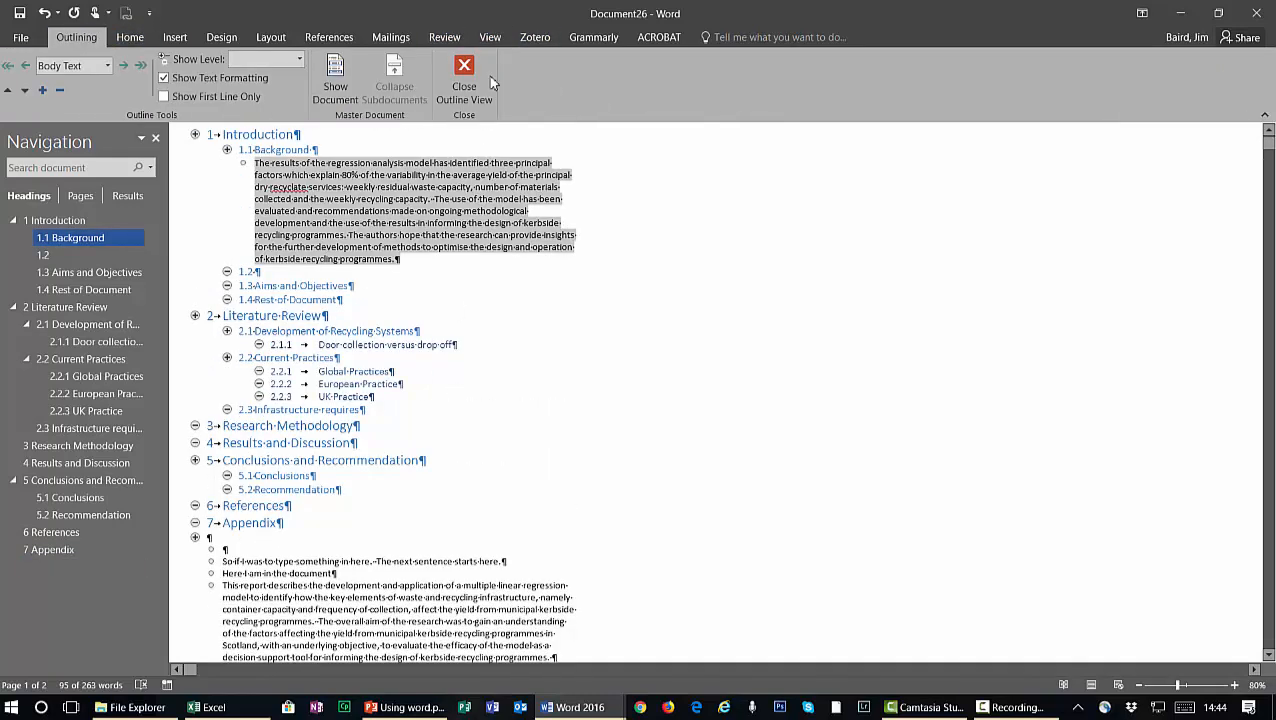
{"action": "left_click", "coordinate": [465, 80]}
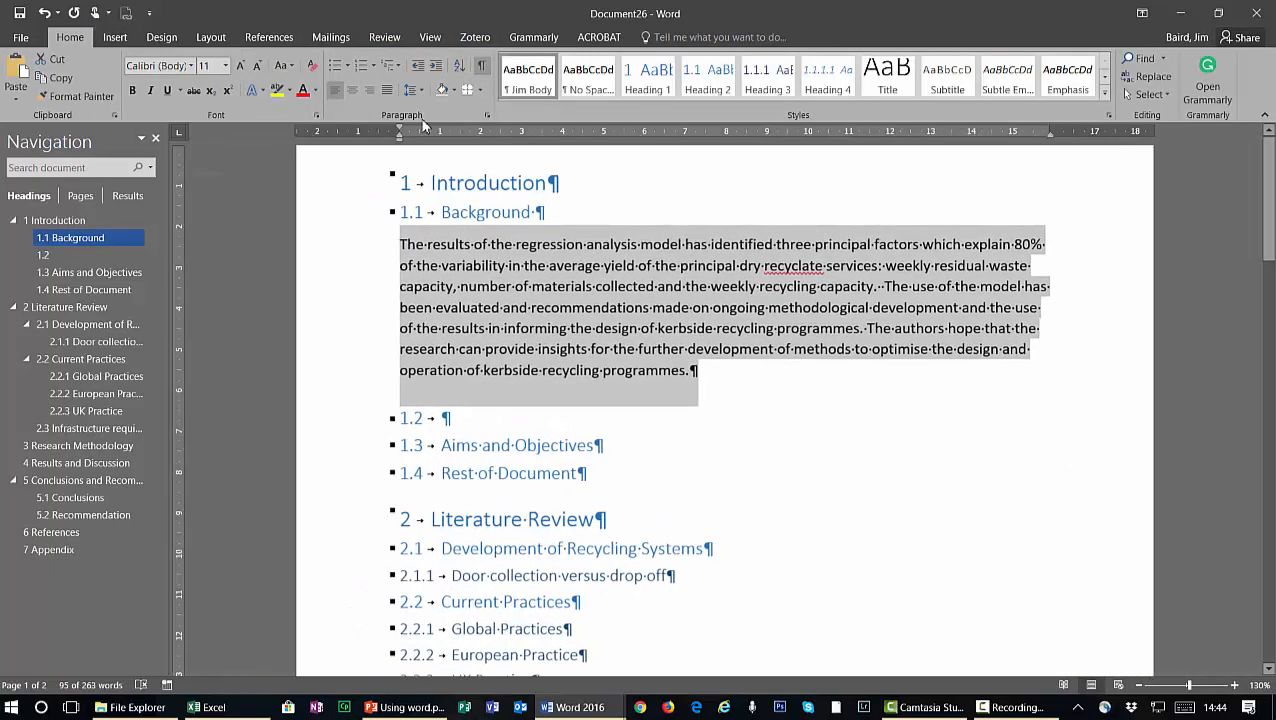
In outline view, move the UK Practice heading above European Practice under Current Practices
{"action": "left_click", "coordinate": [719, 330]}
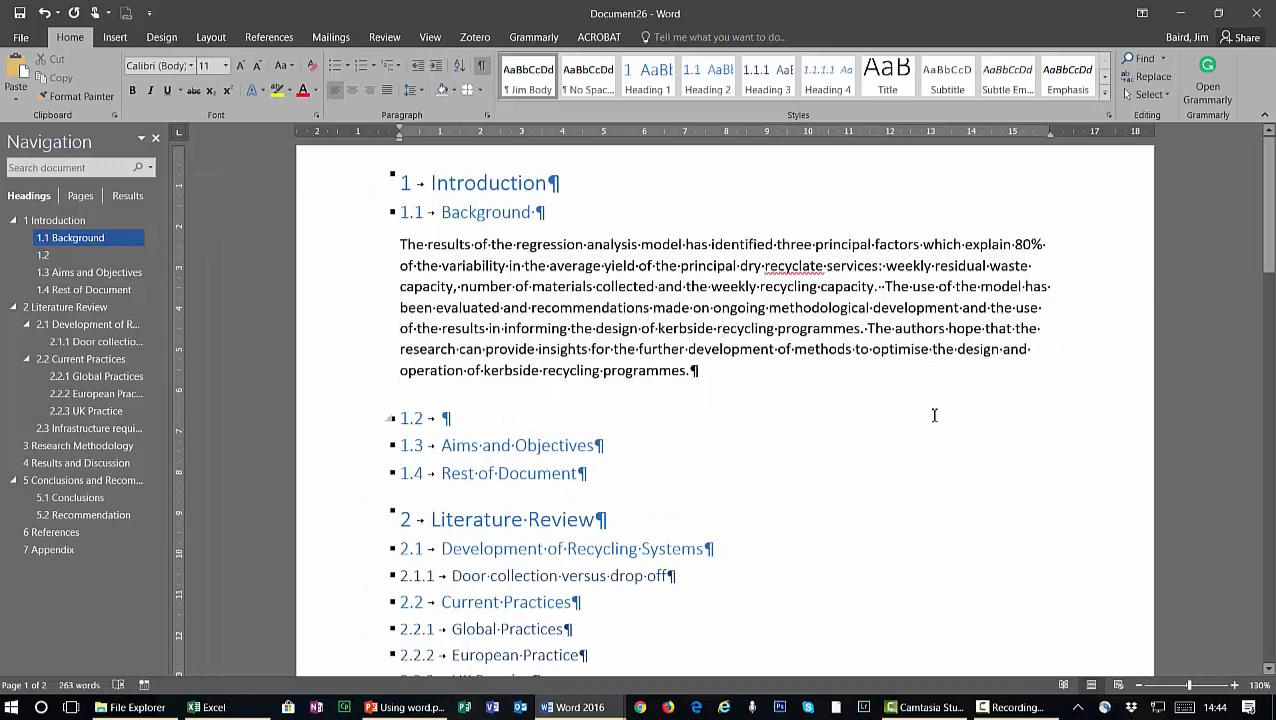
{"action": "left_click", "coordinate": [430, 37]}
{"action": "left_click", "coordinate": [126, 62]}
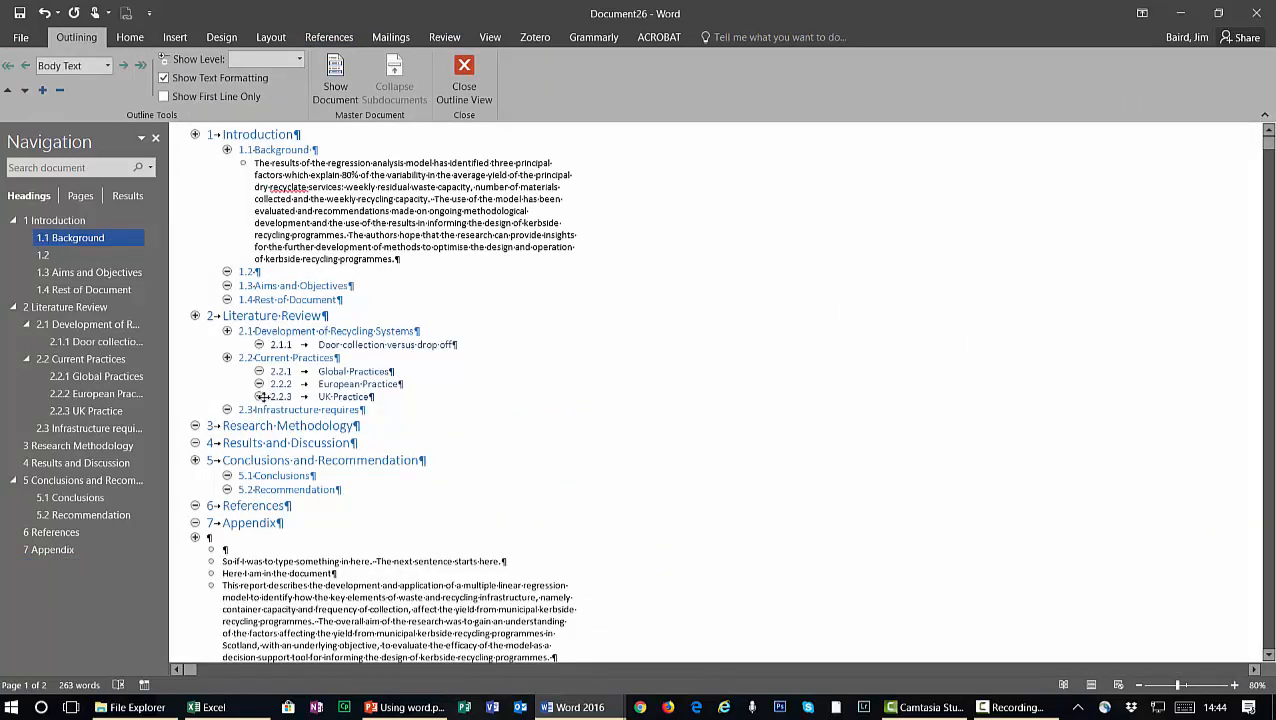
{"action": "left_click_drag", "start_coordinate": [260, 396], "coordinate": [258, 382]}
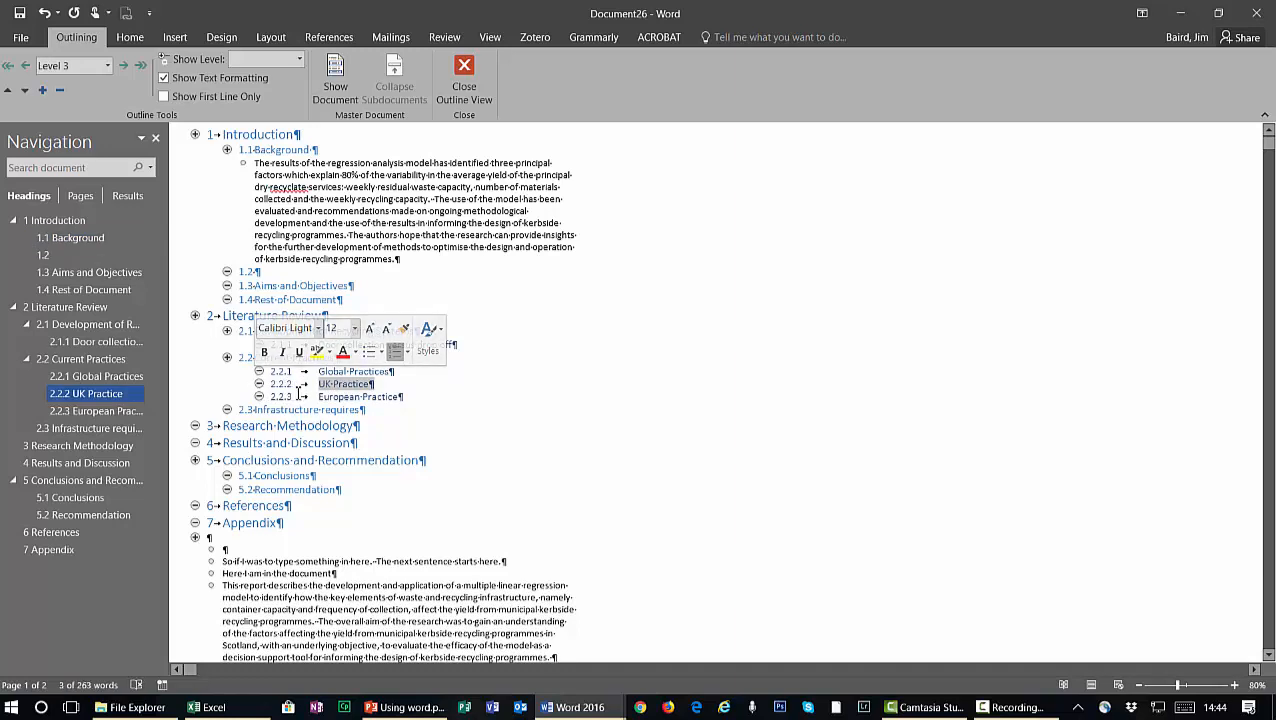
Delete the empty 1.2 heading between Background and Aims and Objectives, and close outline view
{"action": "left_click", "coordinate": [299, 278]}
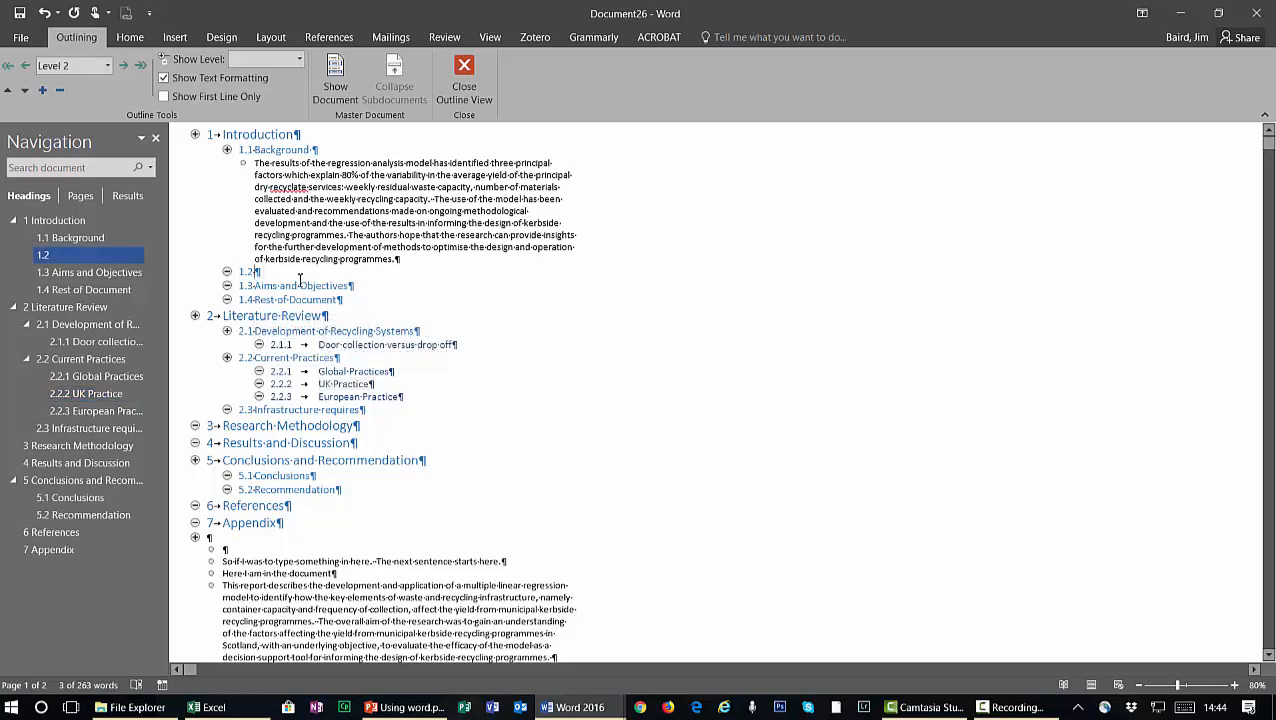
{"action": "key", "text": "Delete"}
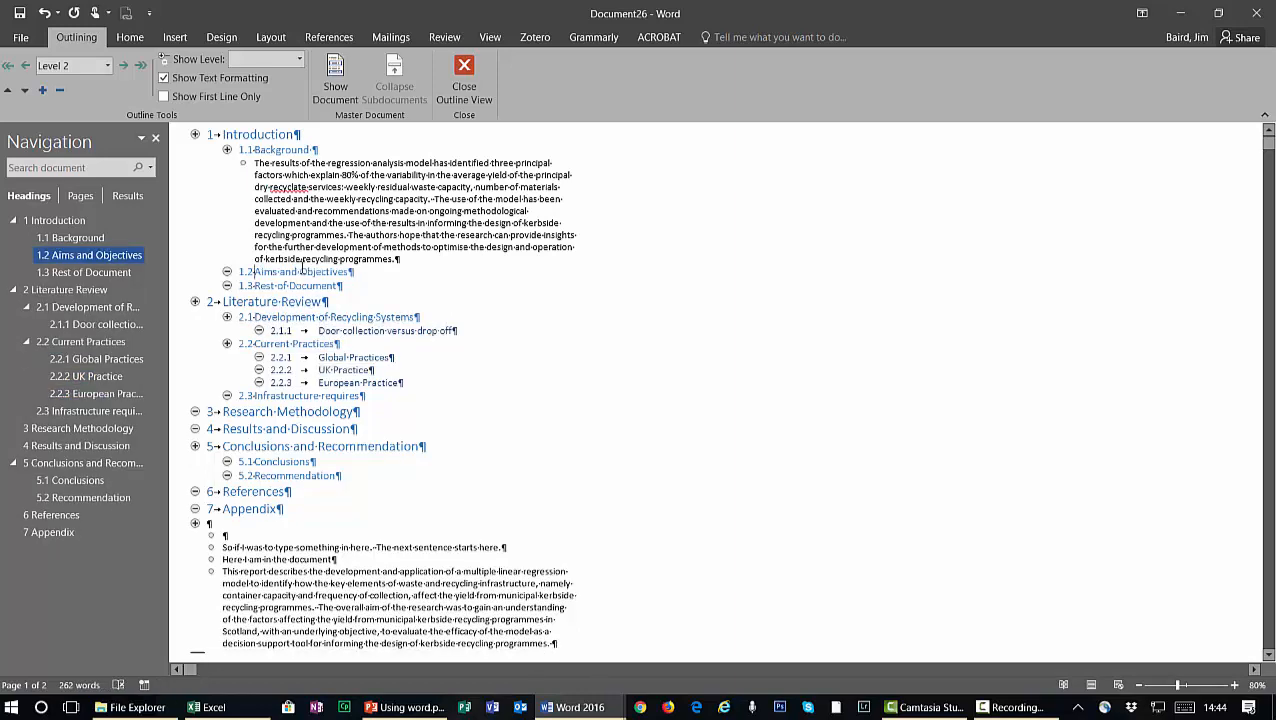
{"action": "left_click", "coordinate": [464, 78]}
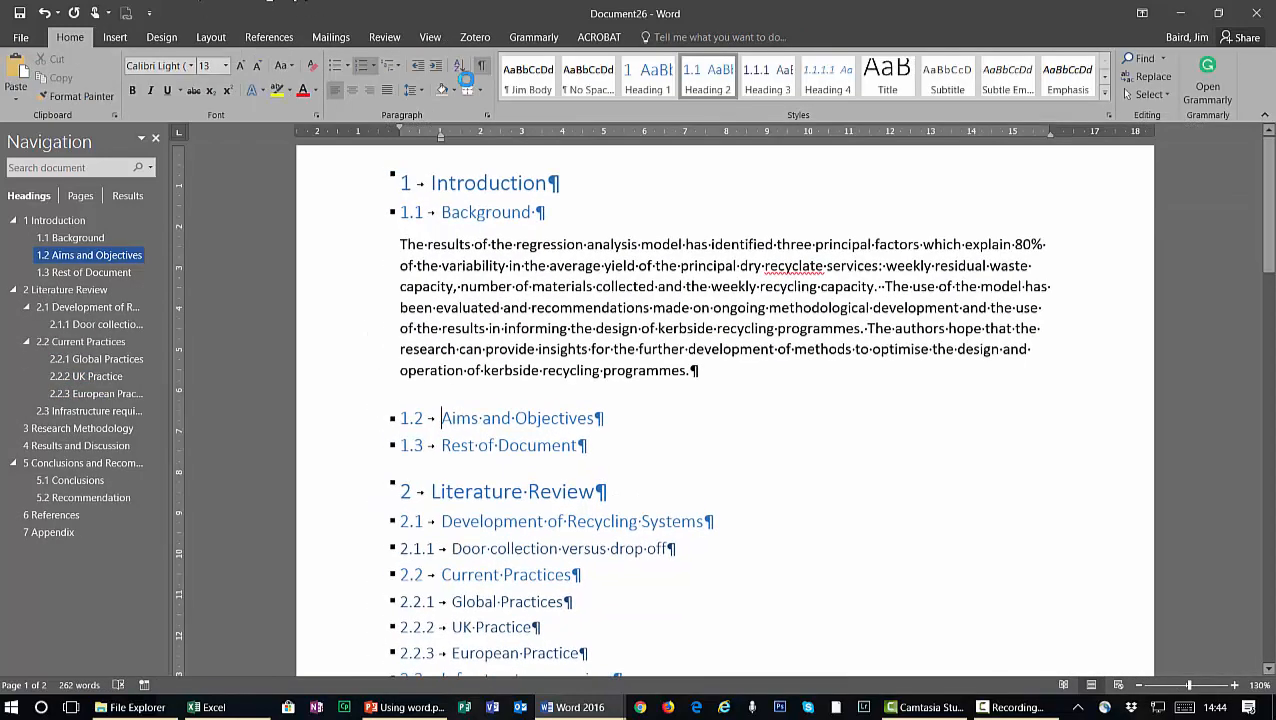
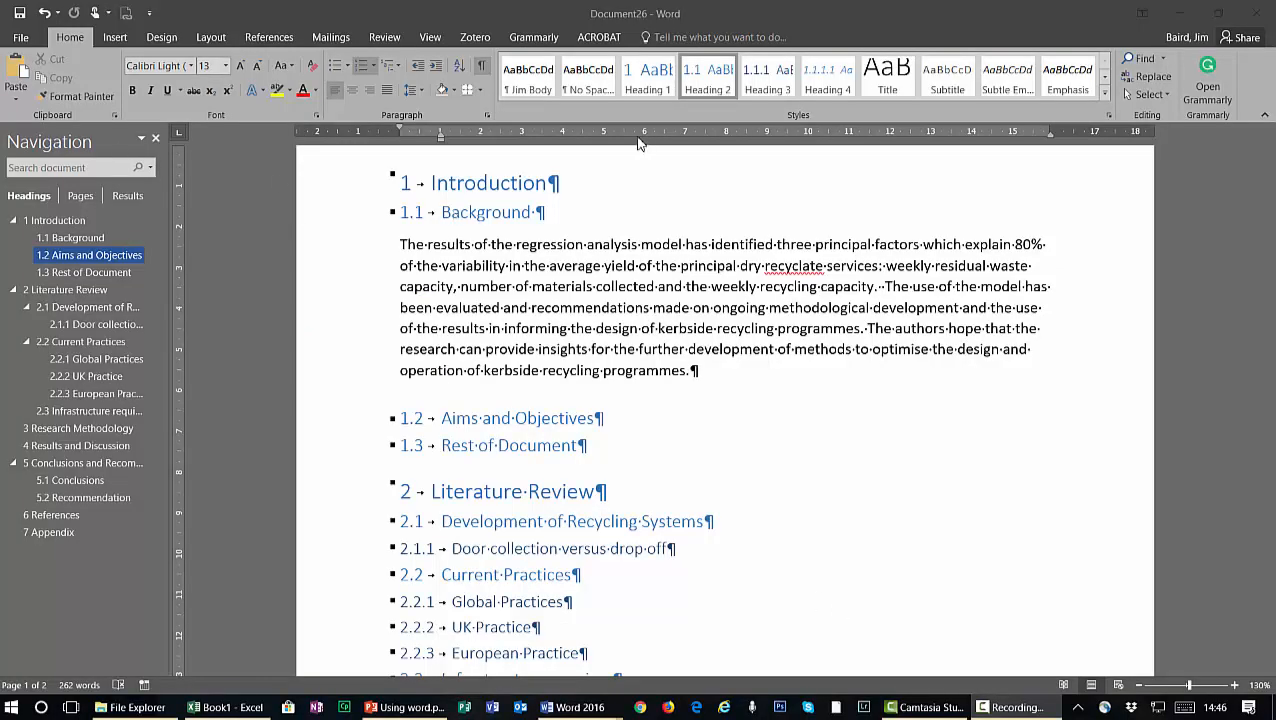
In outline view, move the "This report describes" paragraph under Background, split it from the regression results paragraph, and close outline view
{"action": "left_click", "coordinate": [430, 38]}
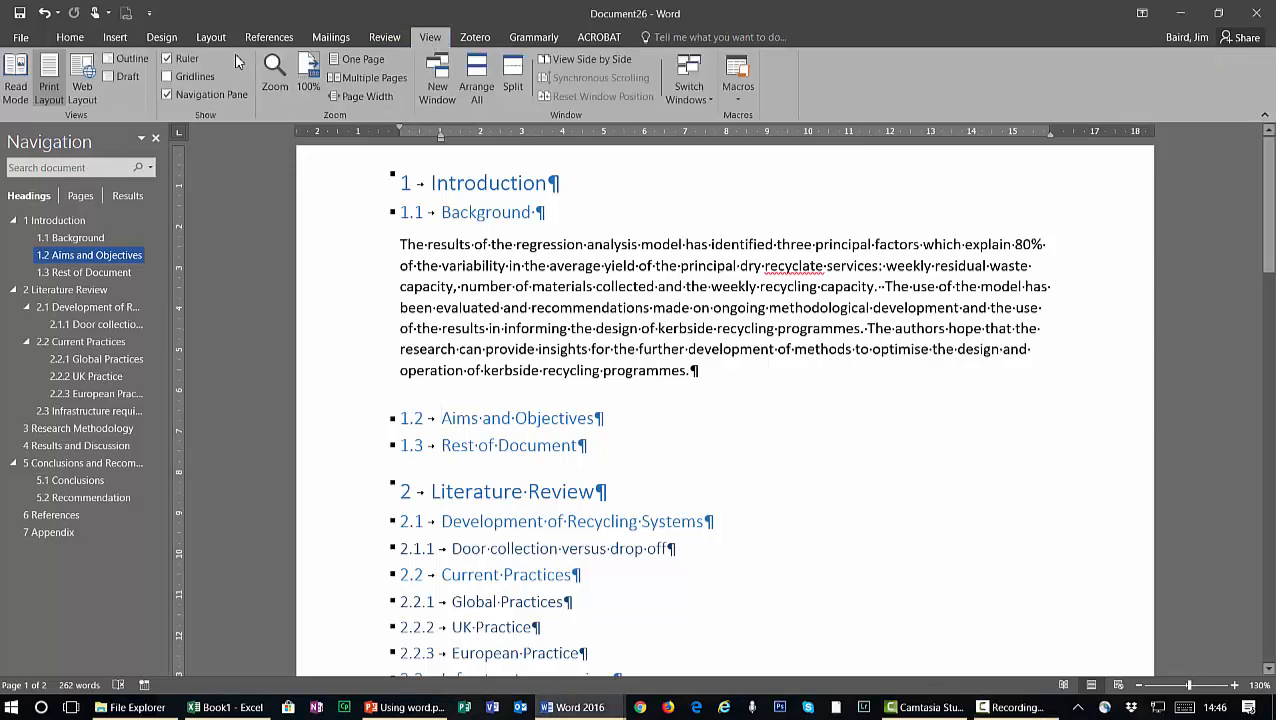
{"action": "left_click", "coordinate": [118, 60]}
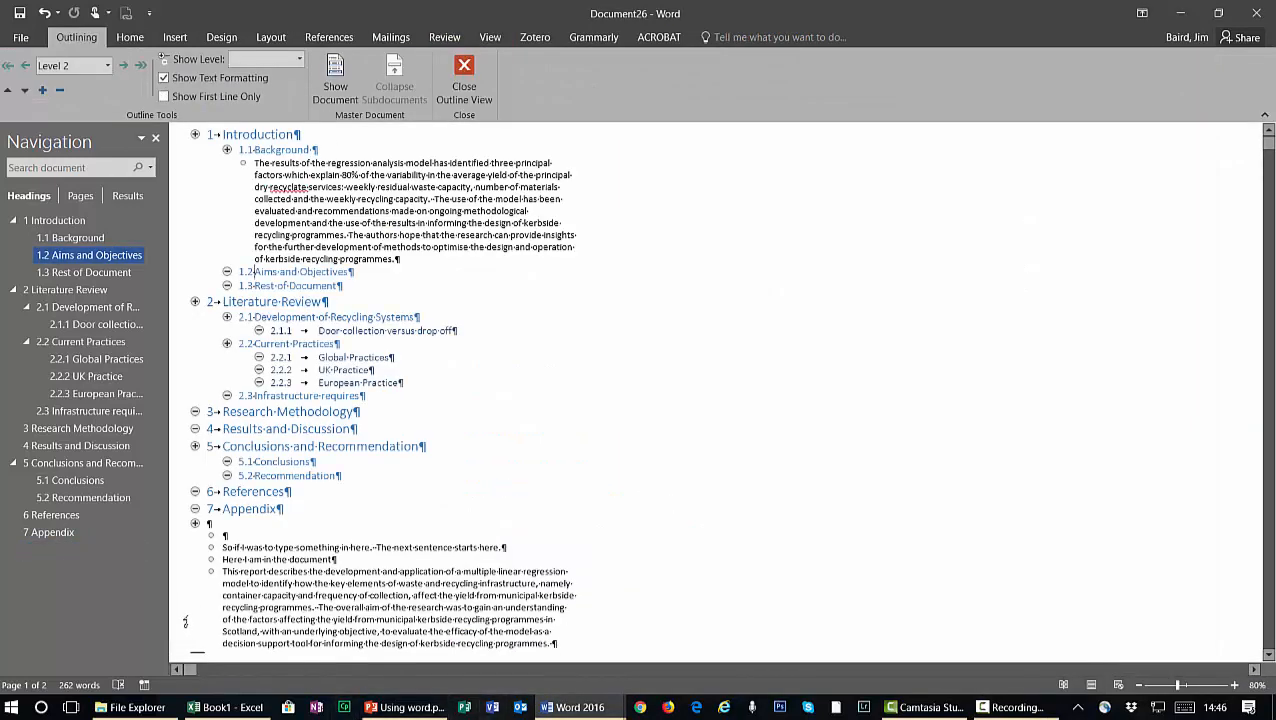
{"action": "double_click", "coordinate": [182, 605]}
{"action": "left_click_drag", "start_coordinate": [256, 616], "coordinate": [398, 260]}
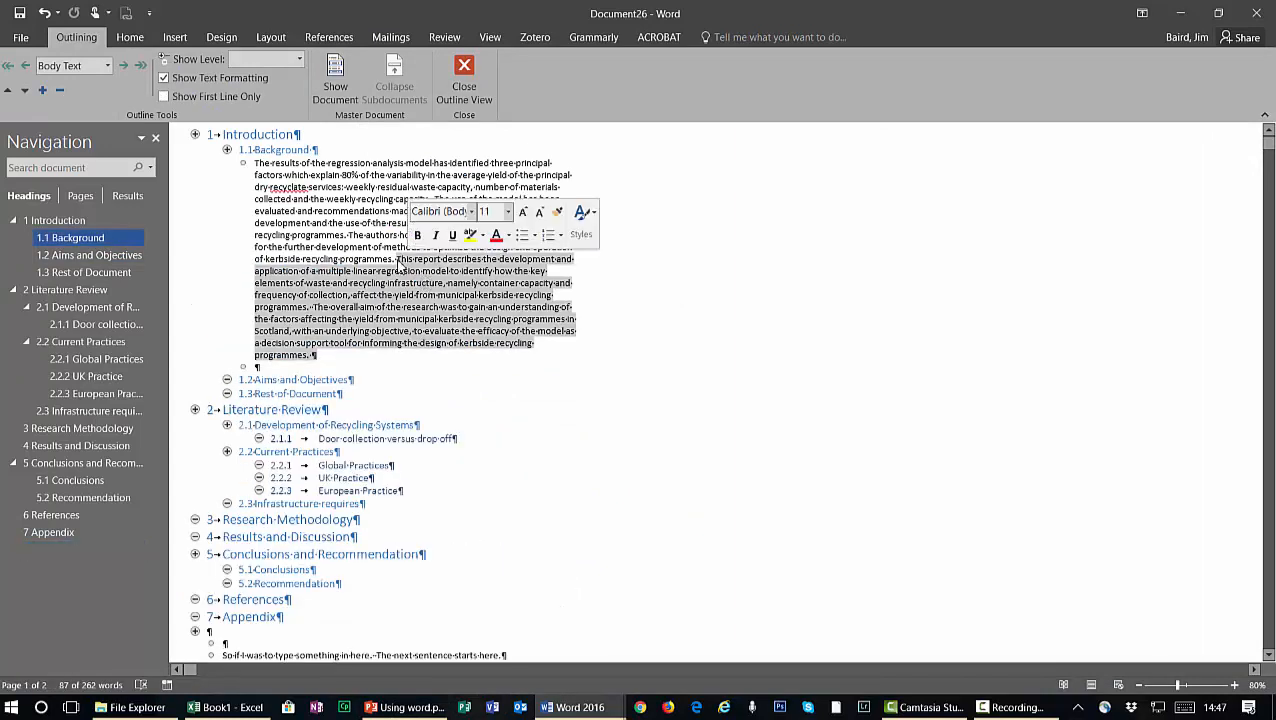
{"action": "left_click", "coordinate": [437, 290]}
{"action": "key", "text": "Return"}
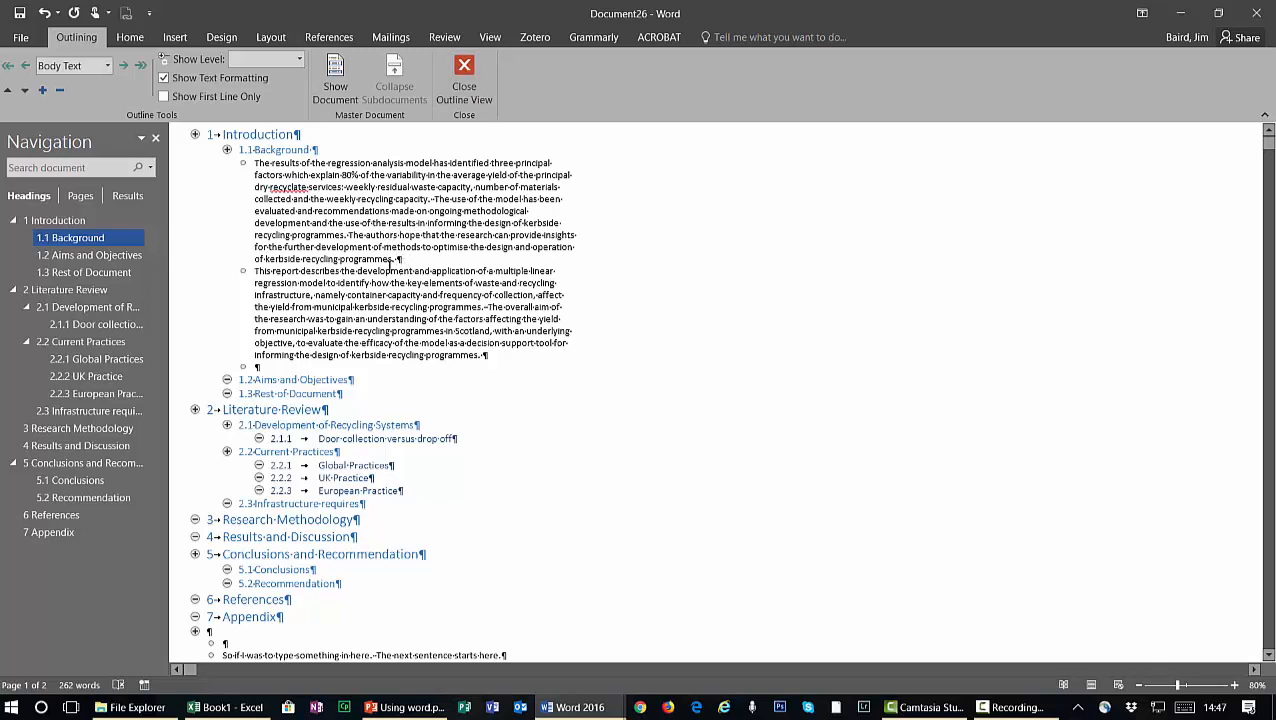
{"action": "left_click", "coordinate": [480, 98]}
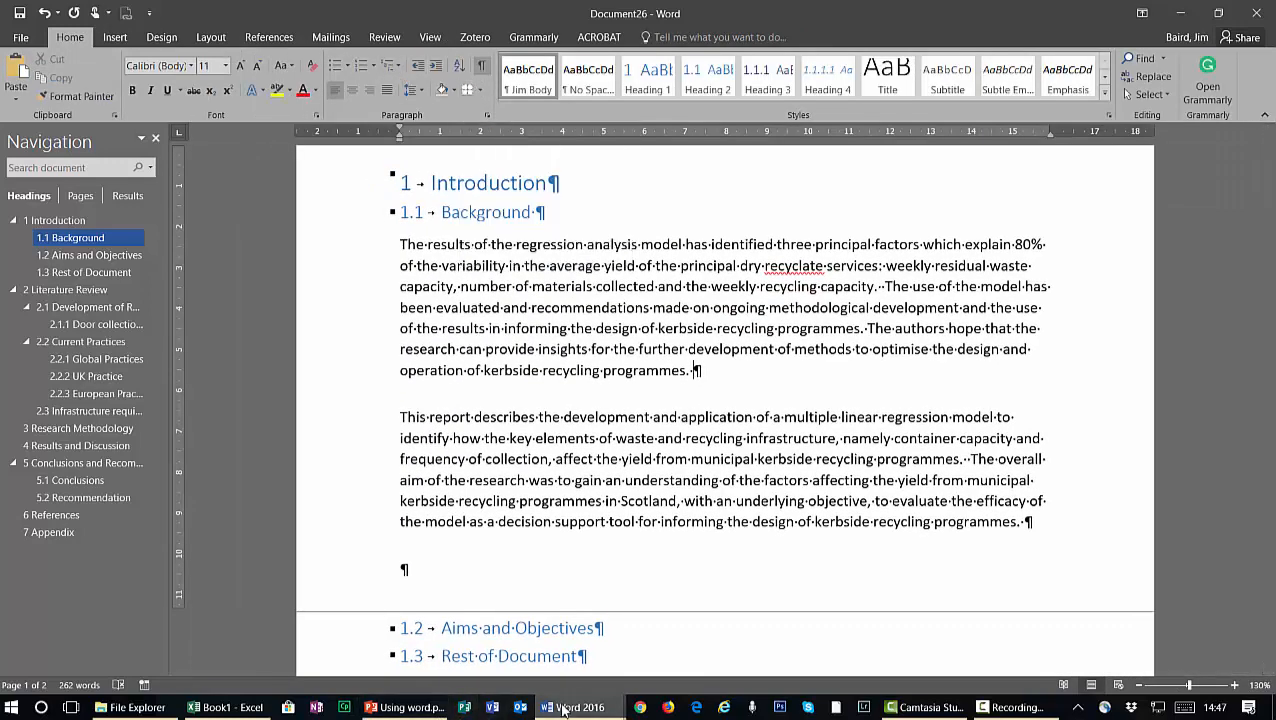
Switch to the document Example Report no formatting.docx and copy the municipal waste and recycling chart
{"action": "mouse_move", "coordinate": [565, 708]}
{"action": "left_click", "coordinate": [508, 660]}
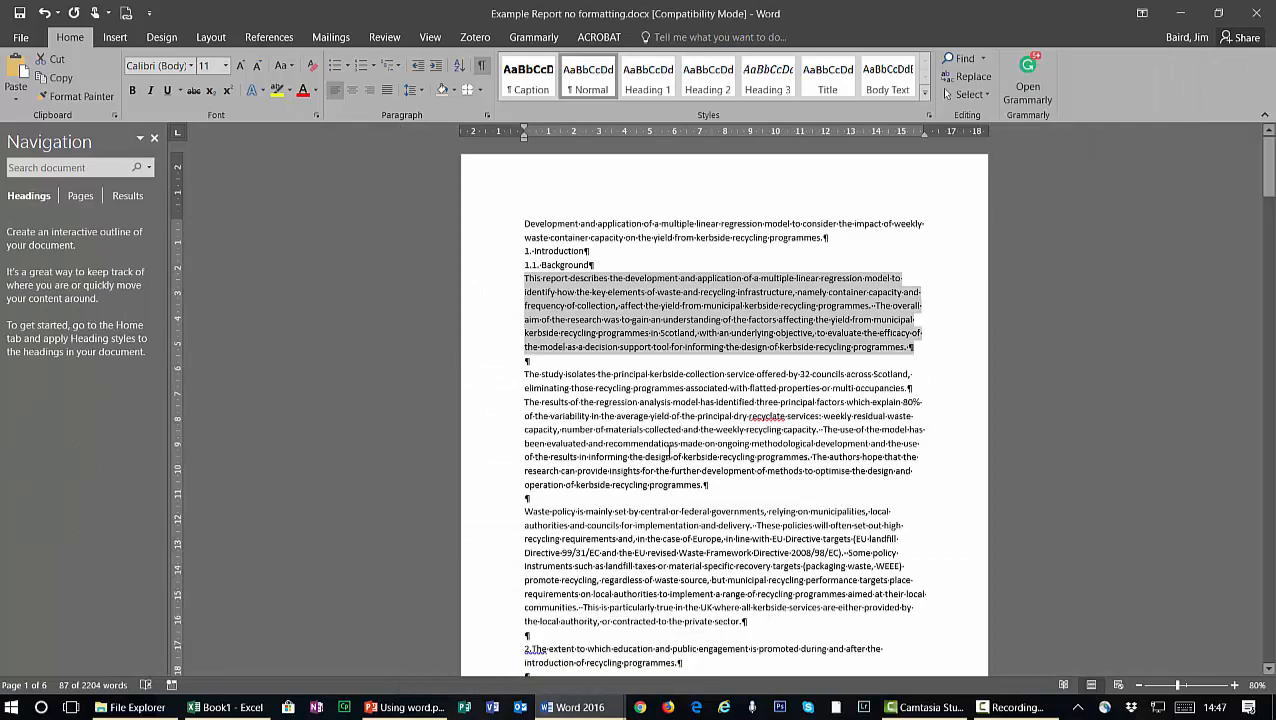
{"action": "scroll", "coordinate": [812, 589], "scroll_direction": "down", "scroll_amount": 20}
{"action": "scroll", "coordinate": [845, 604], "scroll_direction": "down", "scroll_amount": 1}
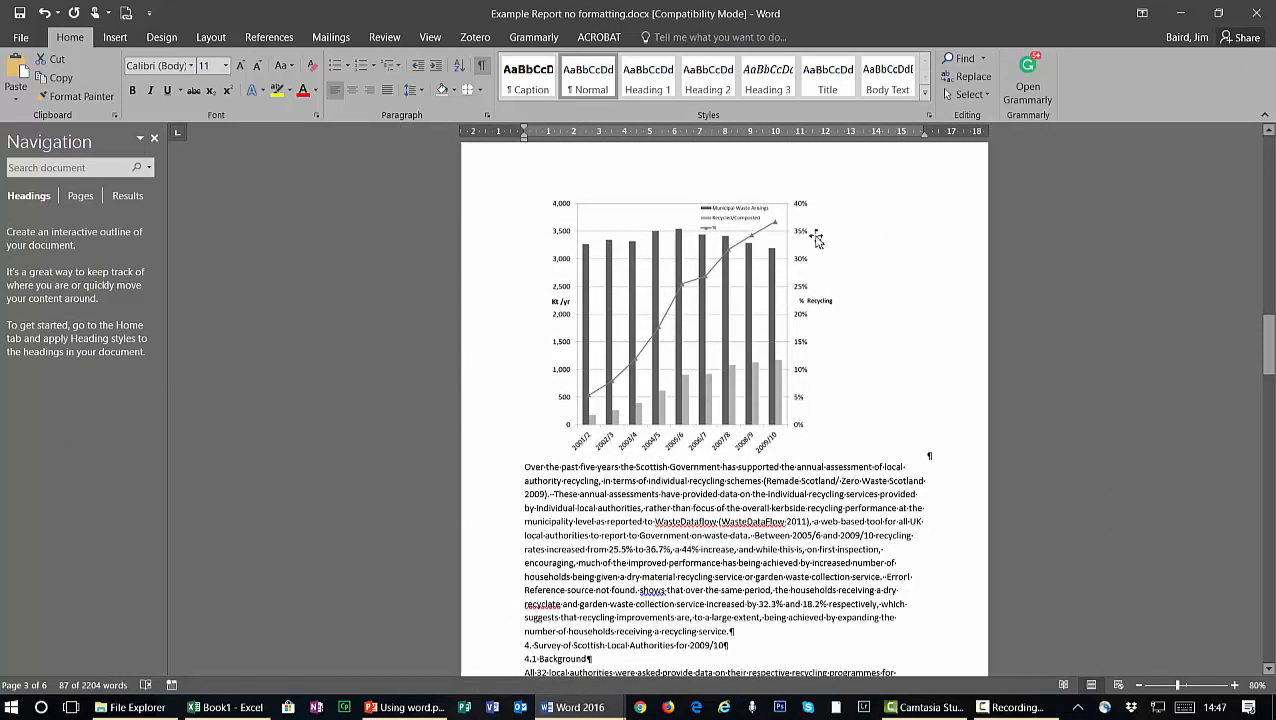
{"action": "left_click", "coordinate": [683, 316]}
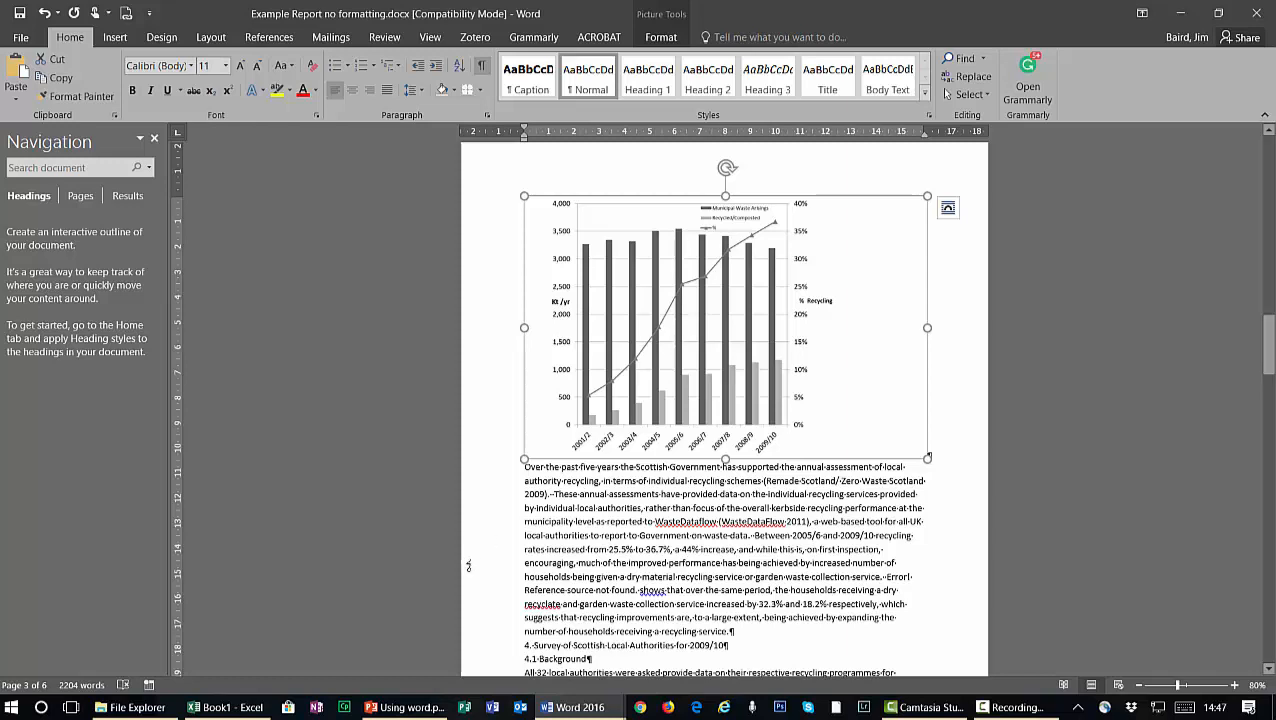
Switch back to Document26 and paste the chart on a new line after the first Background paragraph
{"action": "mouse_move", "coordinate": [590, 709]}
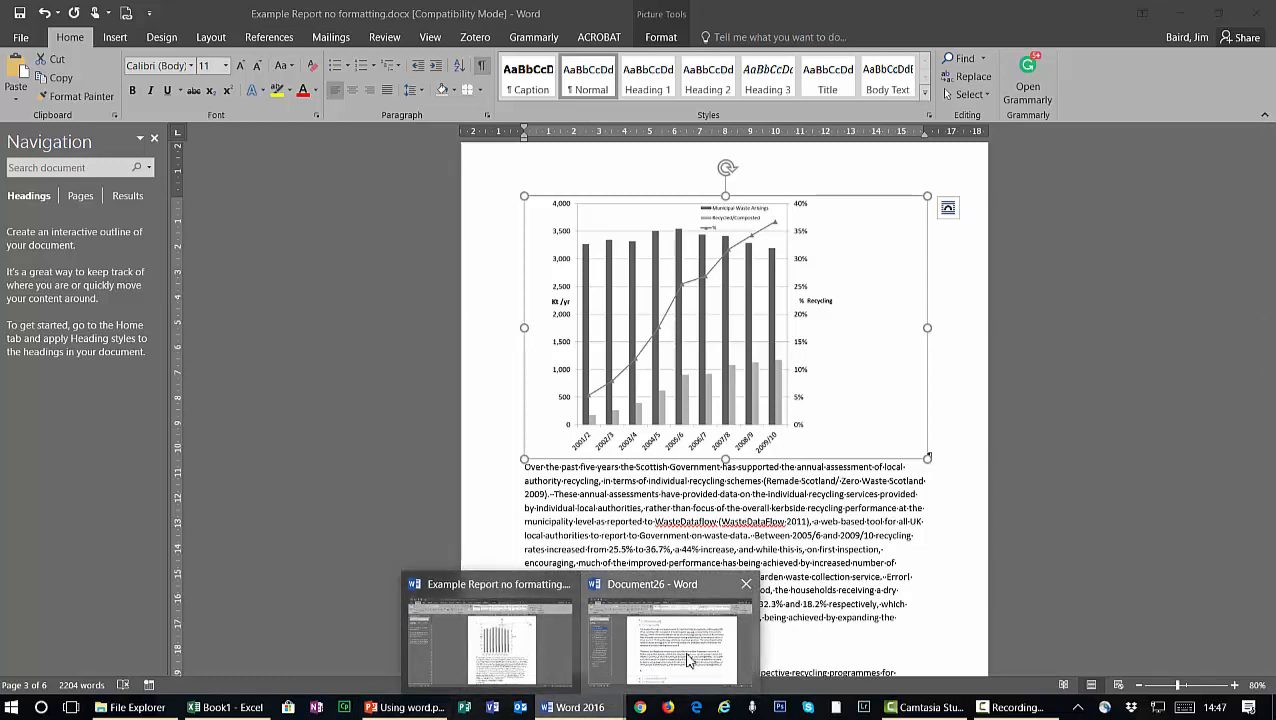
{"action": "left_click", "coordinate": [689, 655]}
{"action": "left_click", "coordinate": [702, 373]}
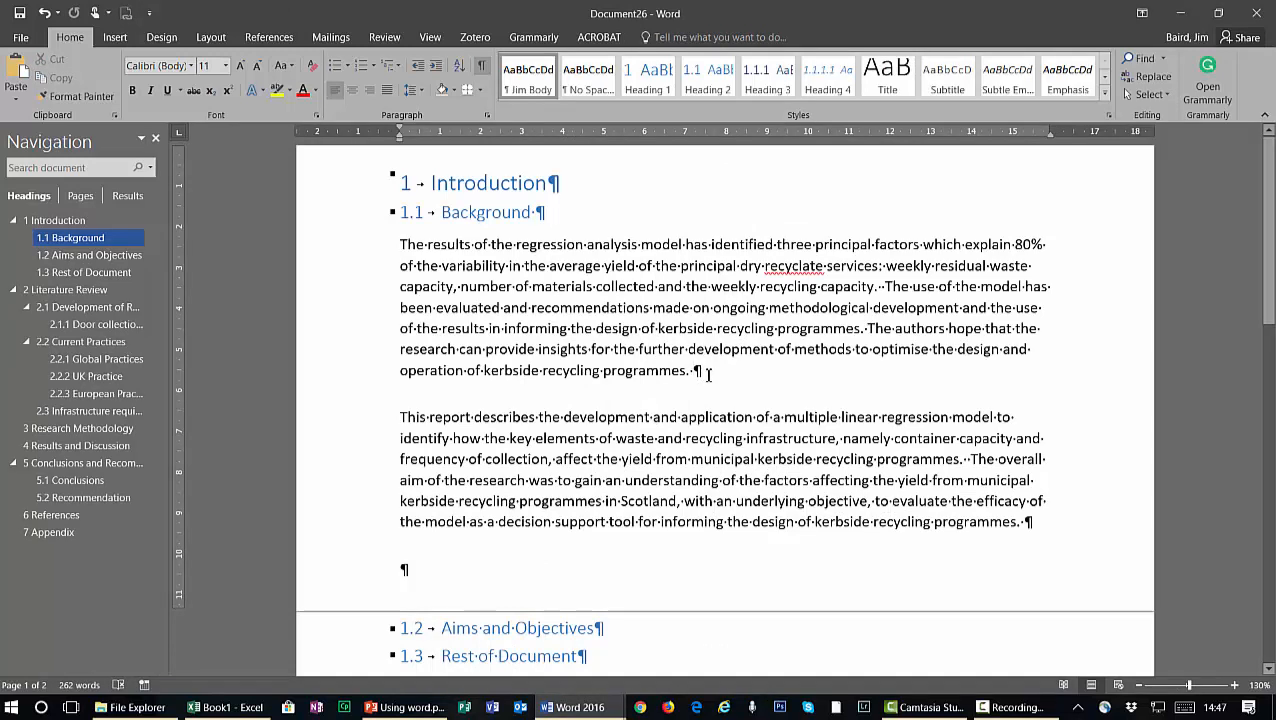
{"action": "key", "text": "Return"}
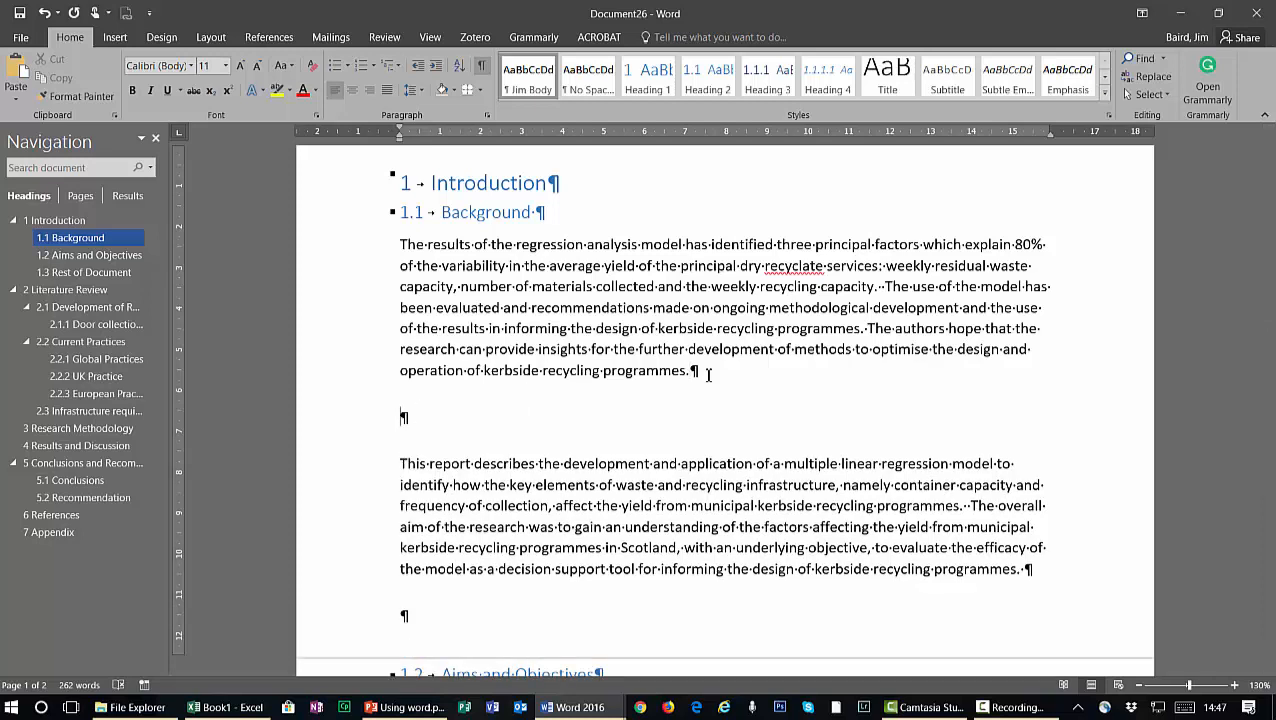
{"action": "key", "text": "ctrl+v"}
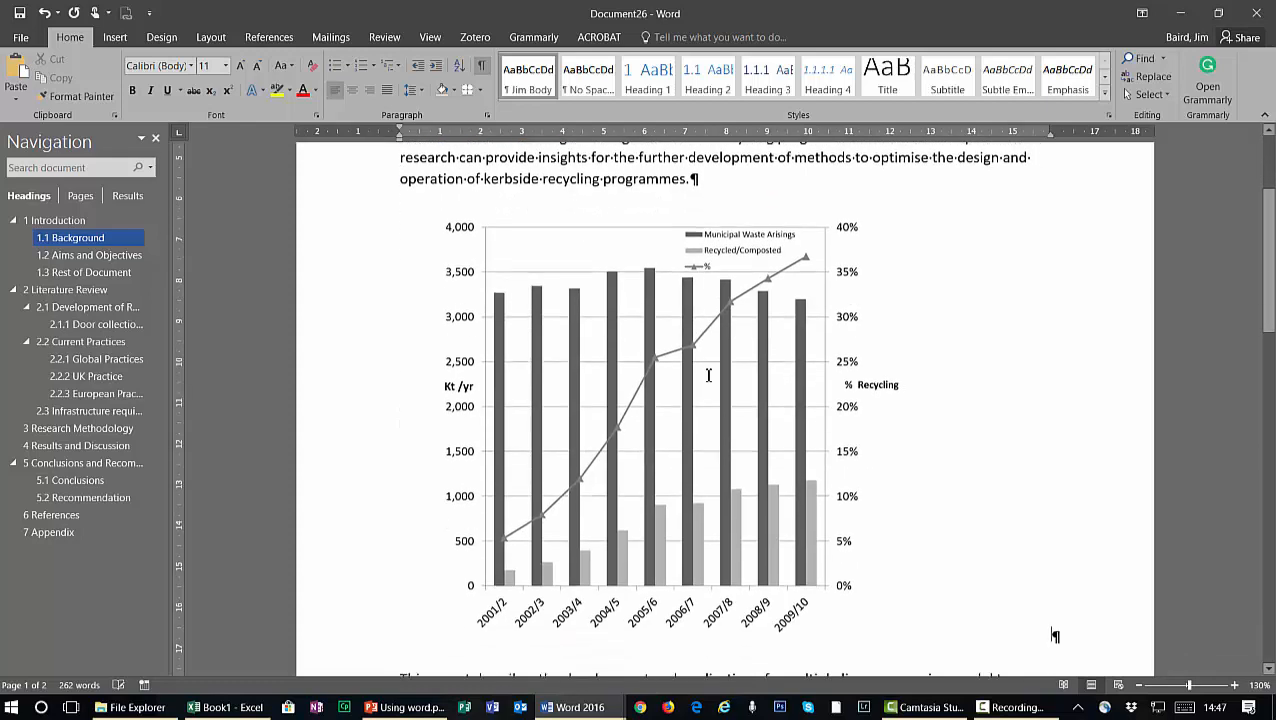
Start a Figure caption for the pasted chart and set its numbering to include the Heading 1 chapter number with a period separator
{"action": "left_click", "coordinate": [643, 403]}
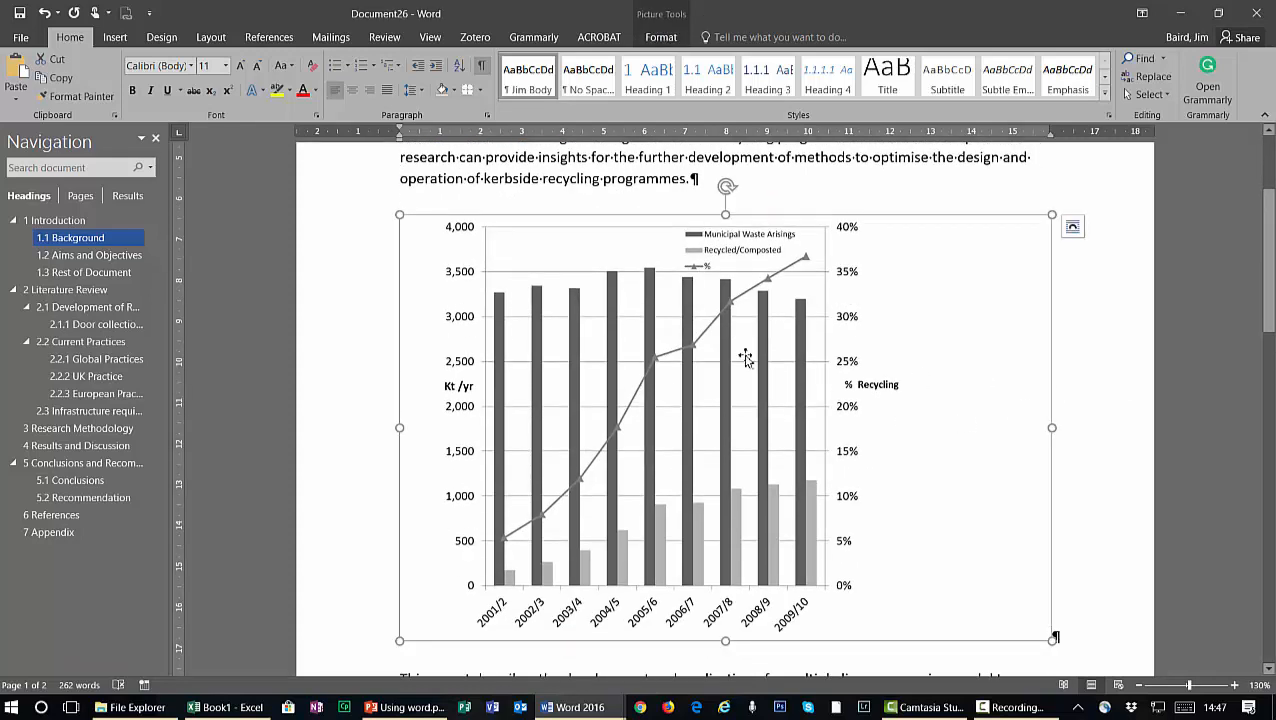
{"action": "scroll", "coordinate": [687, 388], "scroll_direction": "up", "scroll_amount": 4}
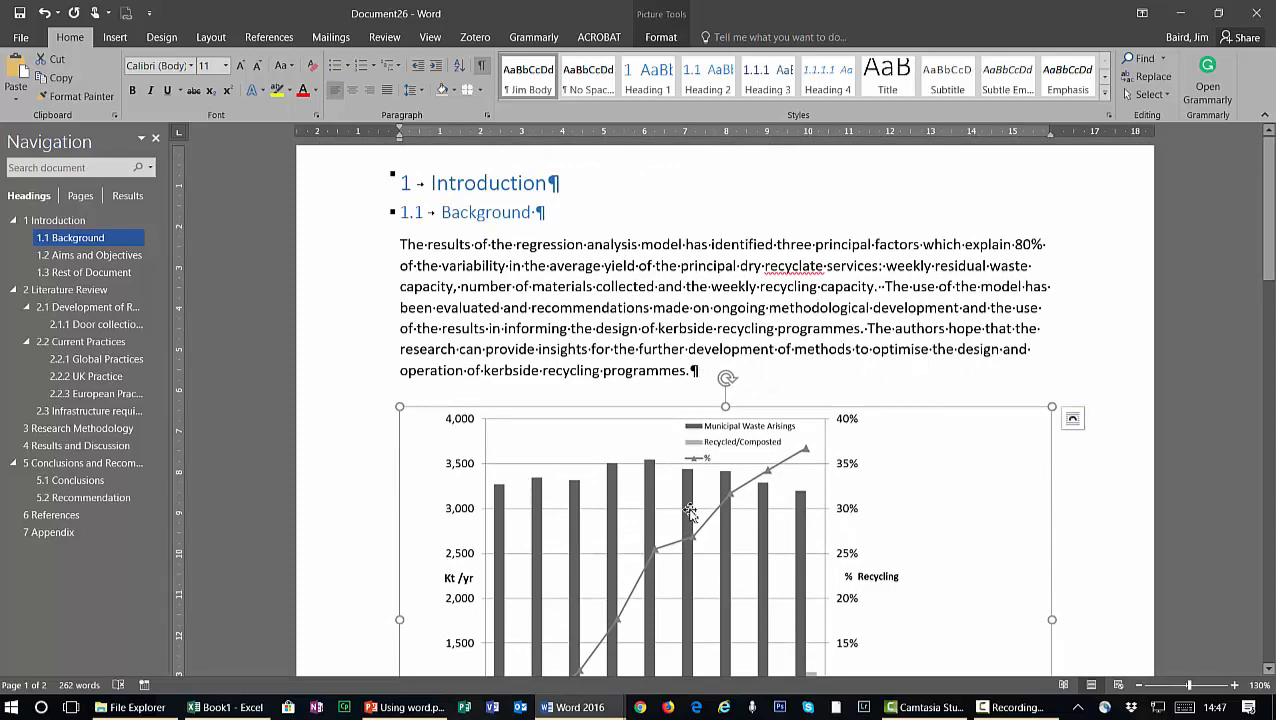
{"action": "scroll", "coordinate": [596, 502], "scroll_direction": "down", "scroll_amount": 4}
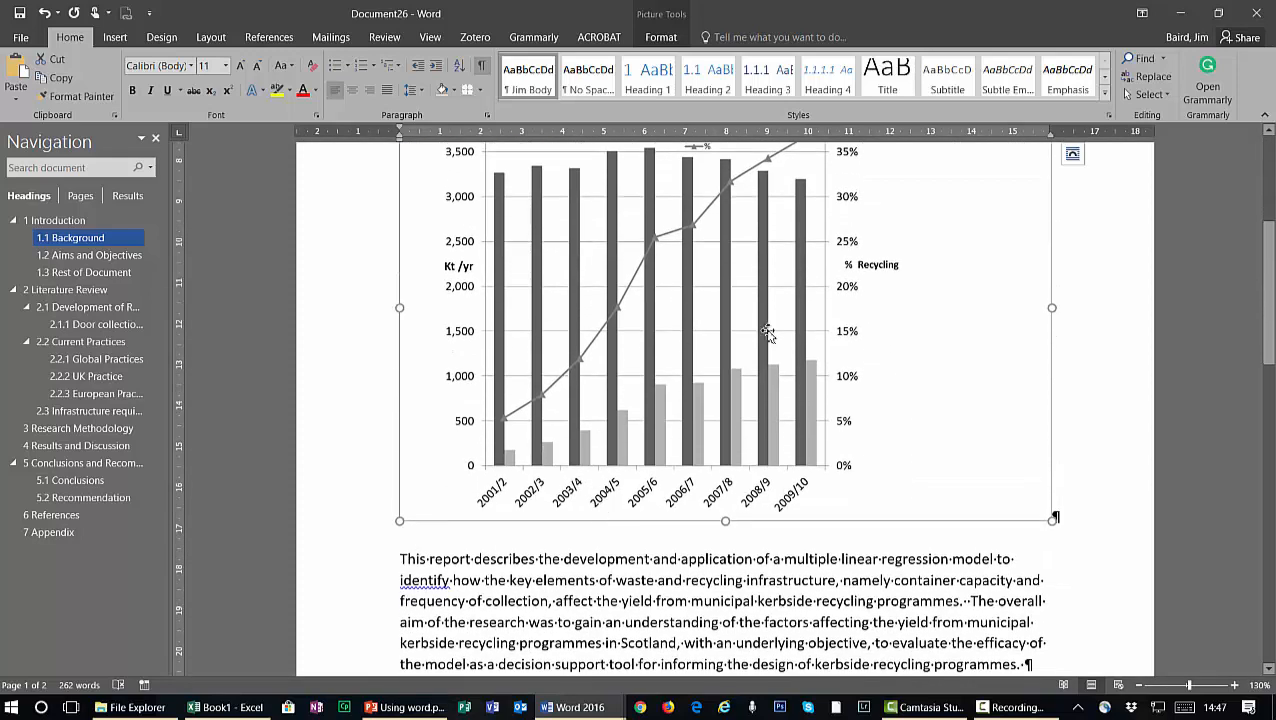
{"action": "scroll", "coordinate": [767, 334], "scroll_direction": "up", "scroll_amount": 4}
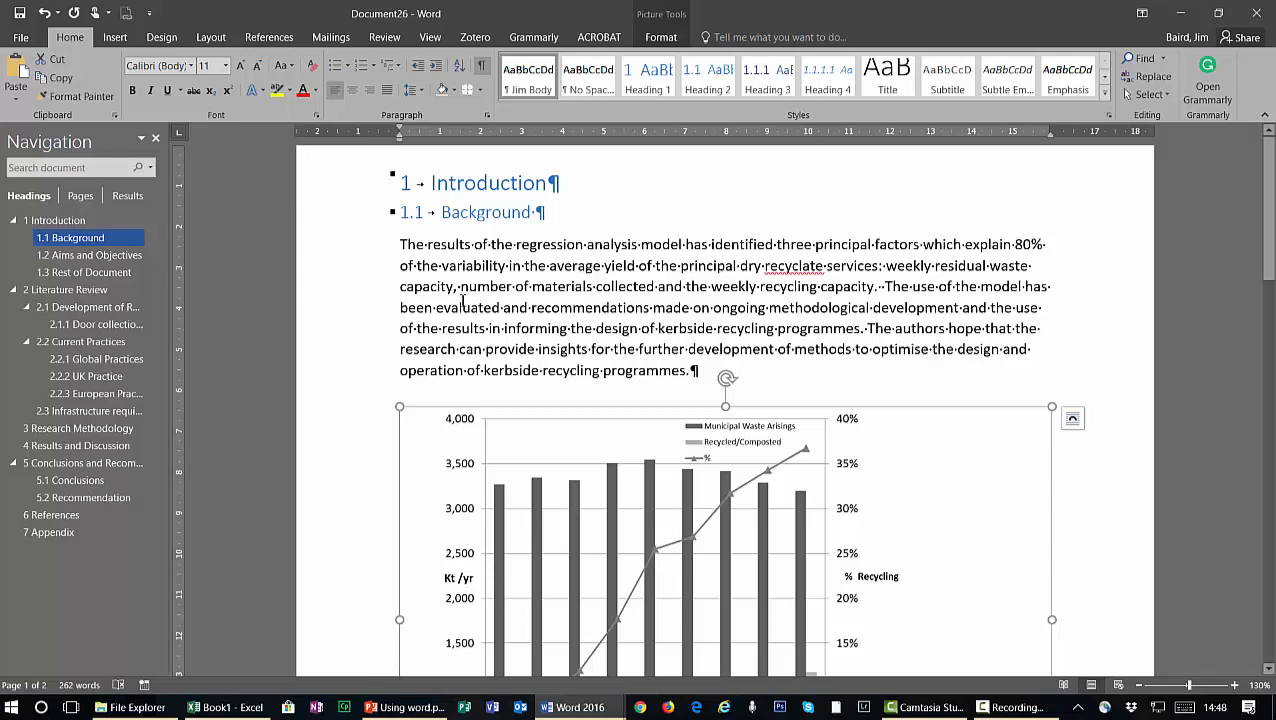
{"action": "scroll", "coordinate": [1085, 209], "scroll_direction": "down", "scroll_amount": 5}
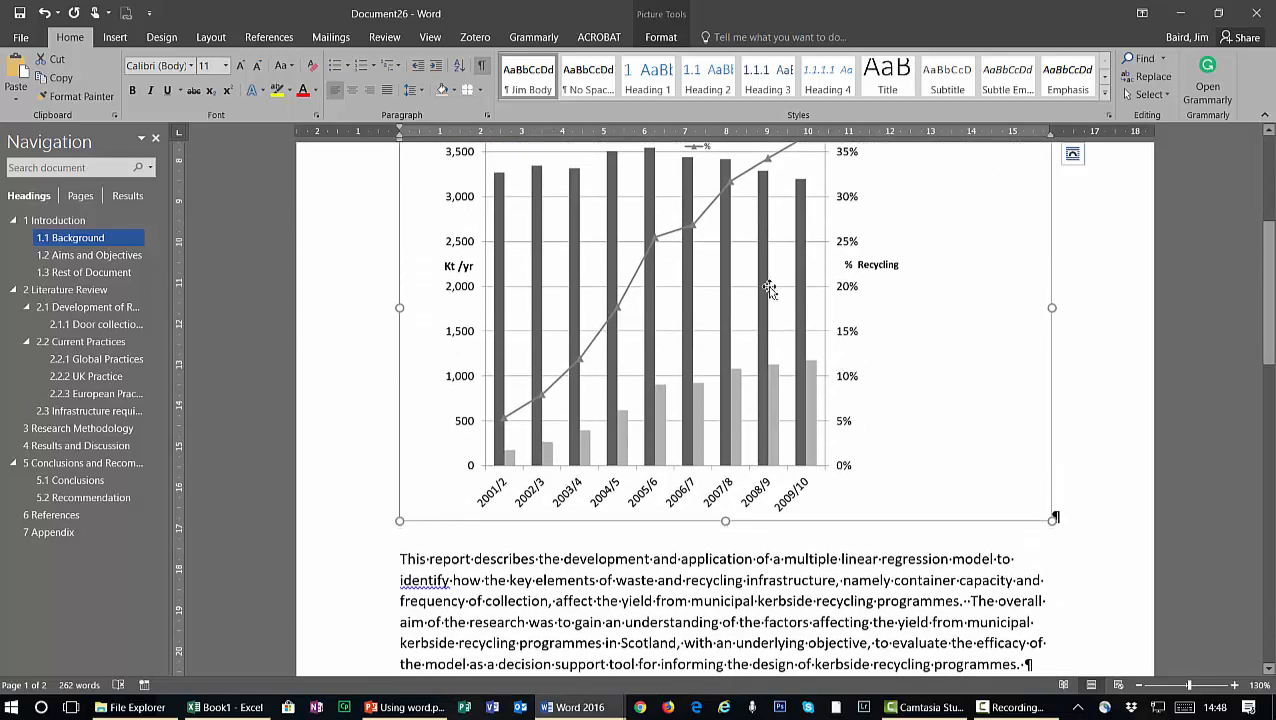
{"action": "right_click", "coordinate": [891, 317]}
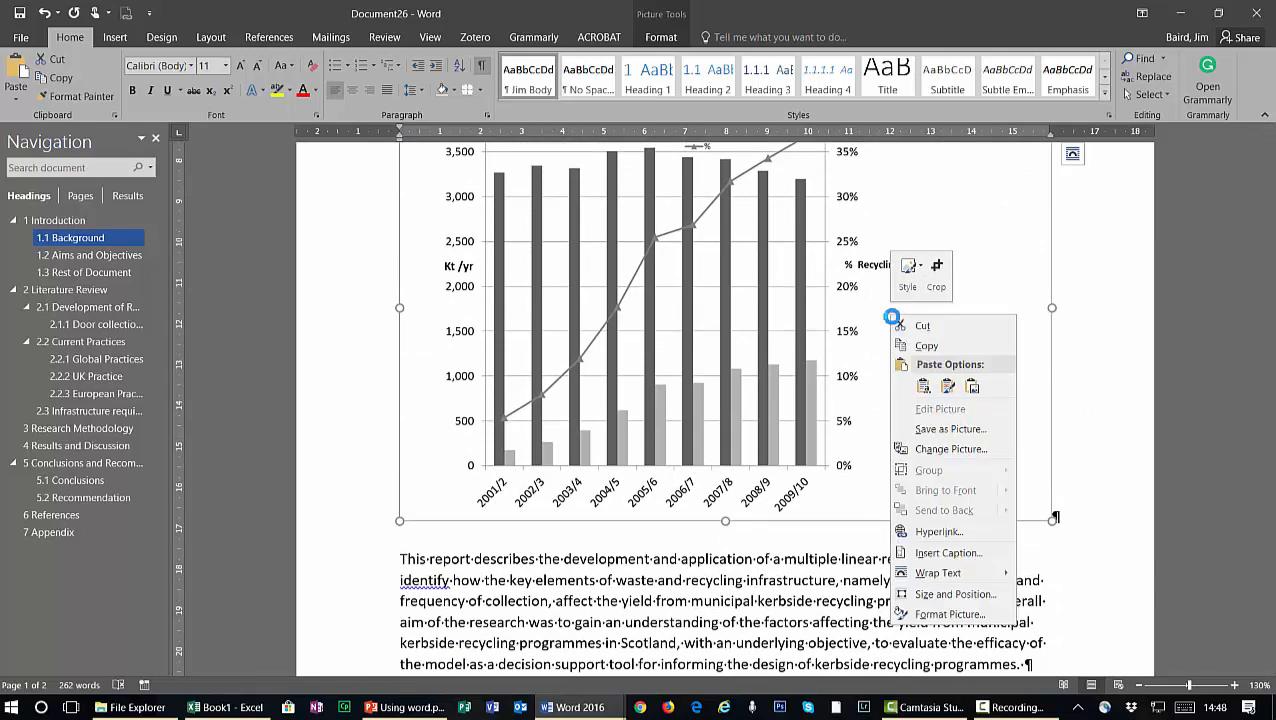
{"action": "left_click", "coordinate": [948, 553]}
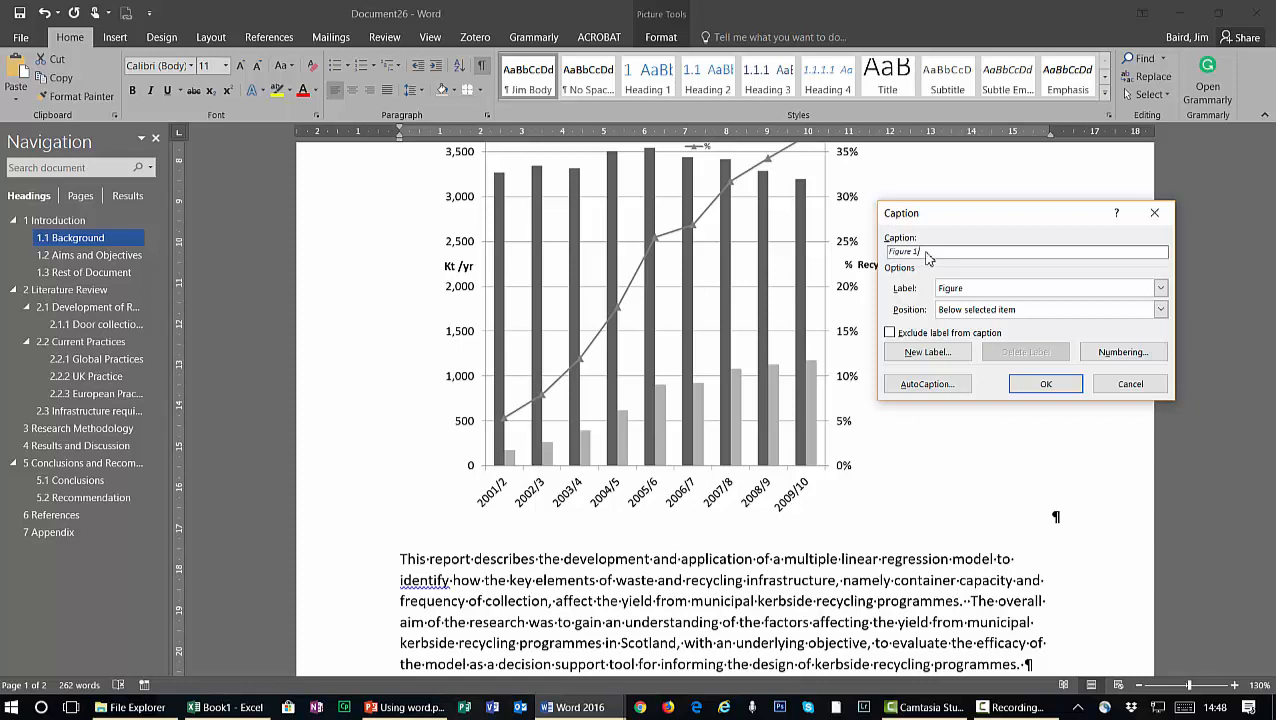
{"action": "left_click", "coordinate": [1124, 353]}
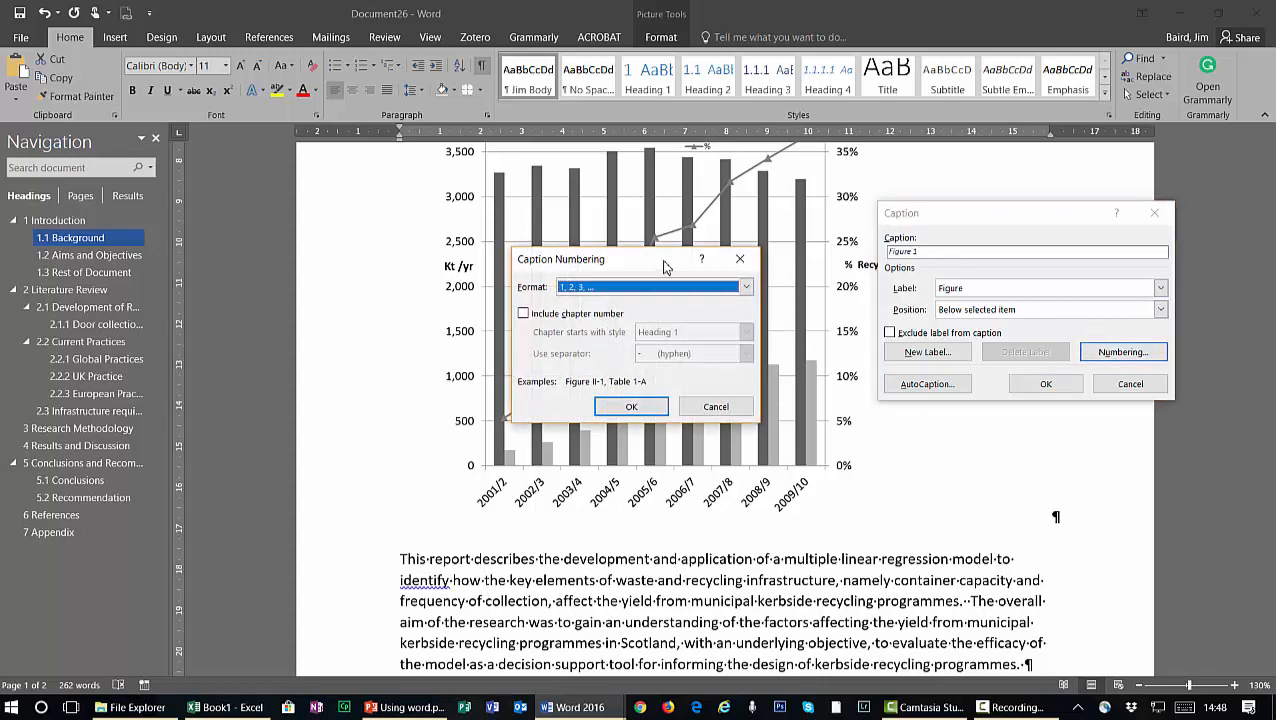
{"action": "left_click", "coordinate": [524, 314]}
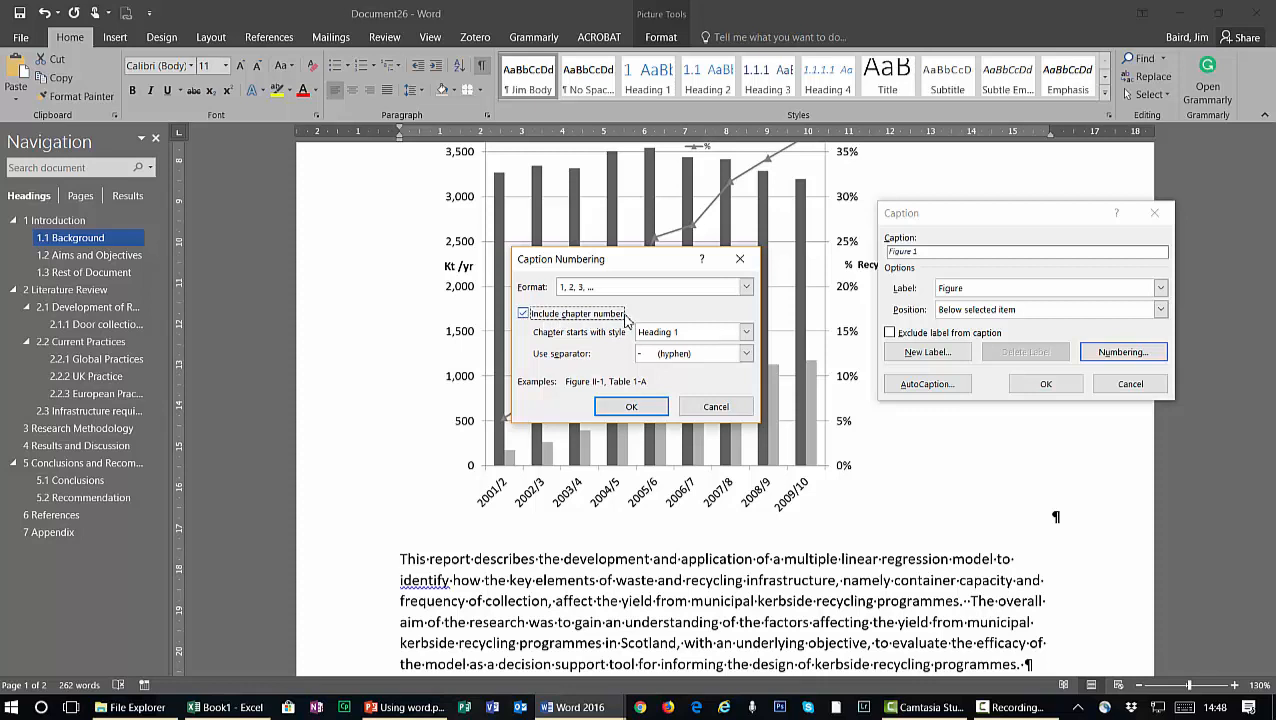
{"action": "left_click", "coordinate": [672, 354]}
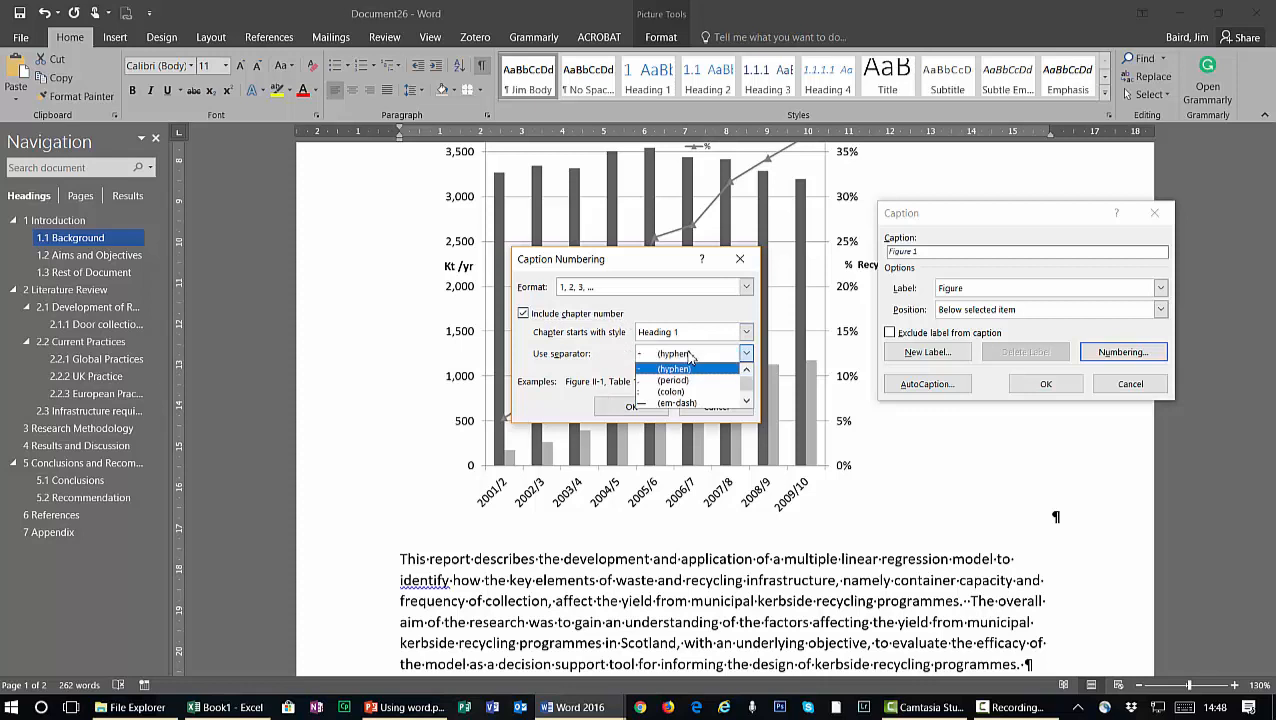
{"action": "left_click", "coordinate": [651, 382]}
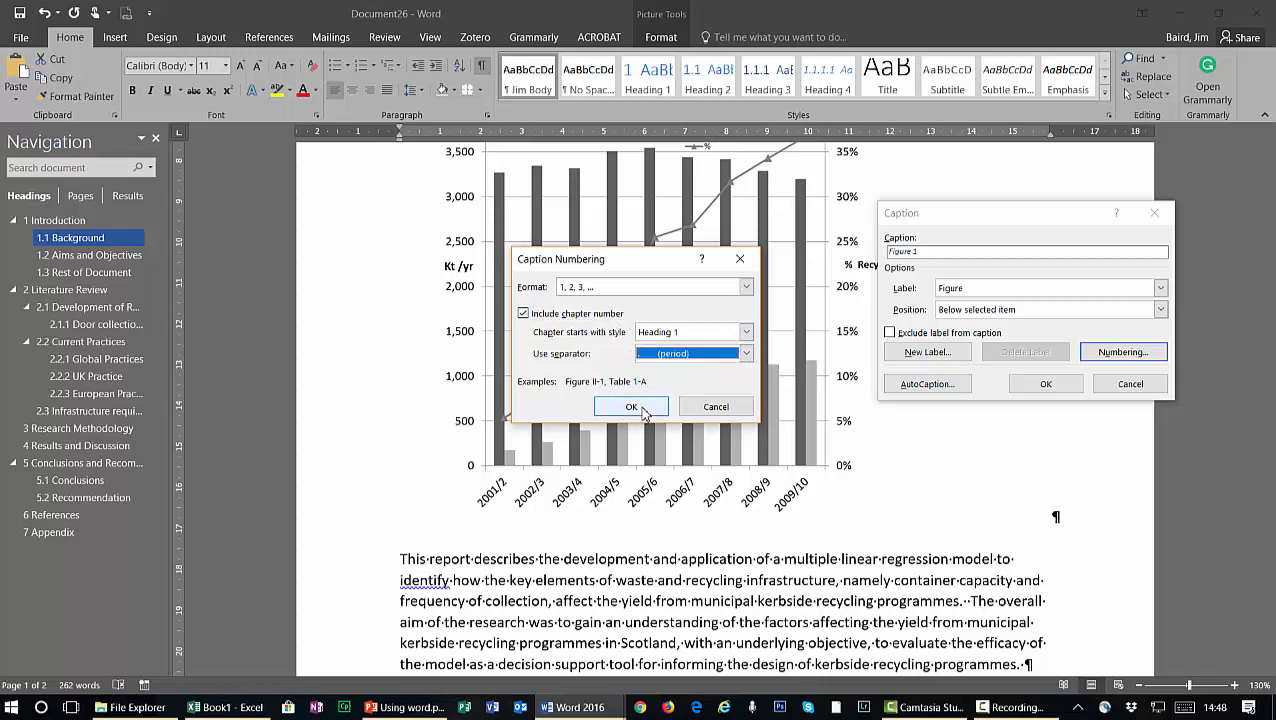
{"action": "left_click", "coordinate": [644, 413]}
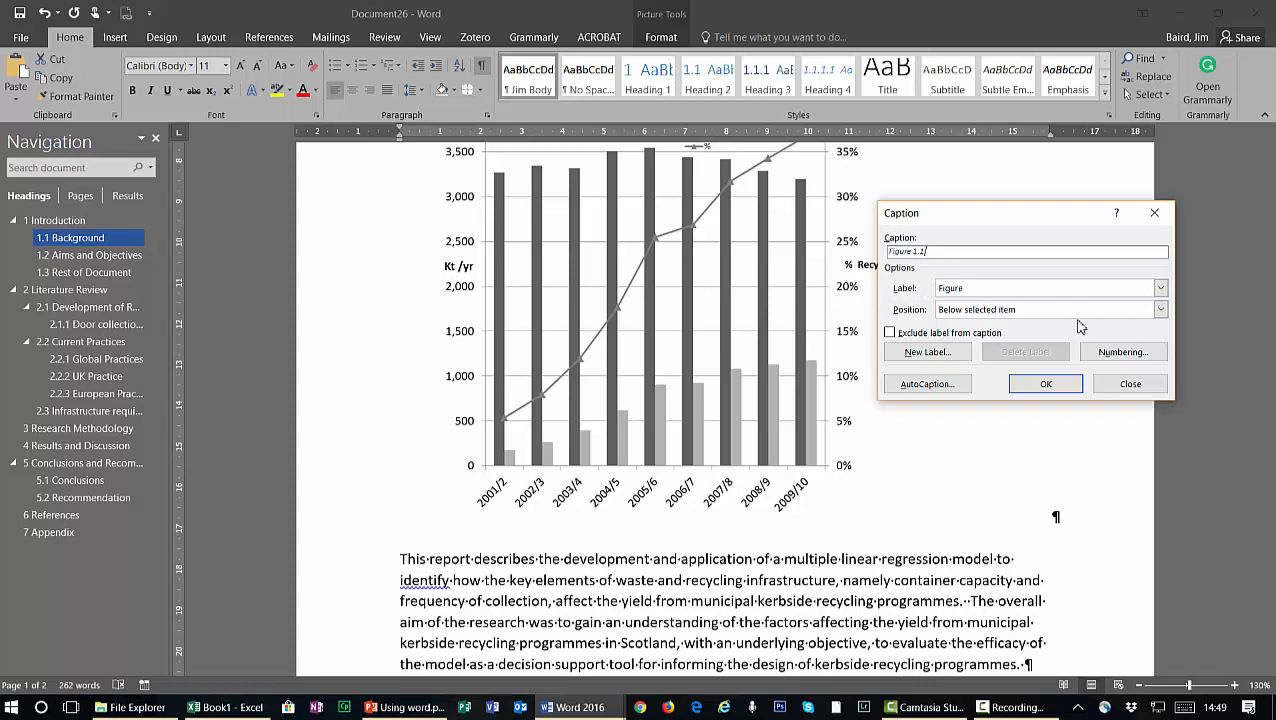
Place the caption above the selected item, add the text "Historical graph of recycling data" after the figure number, and insert it
{"action": "left_click", "coordinate": [1131, 313]}
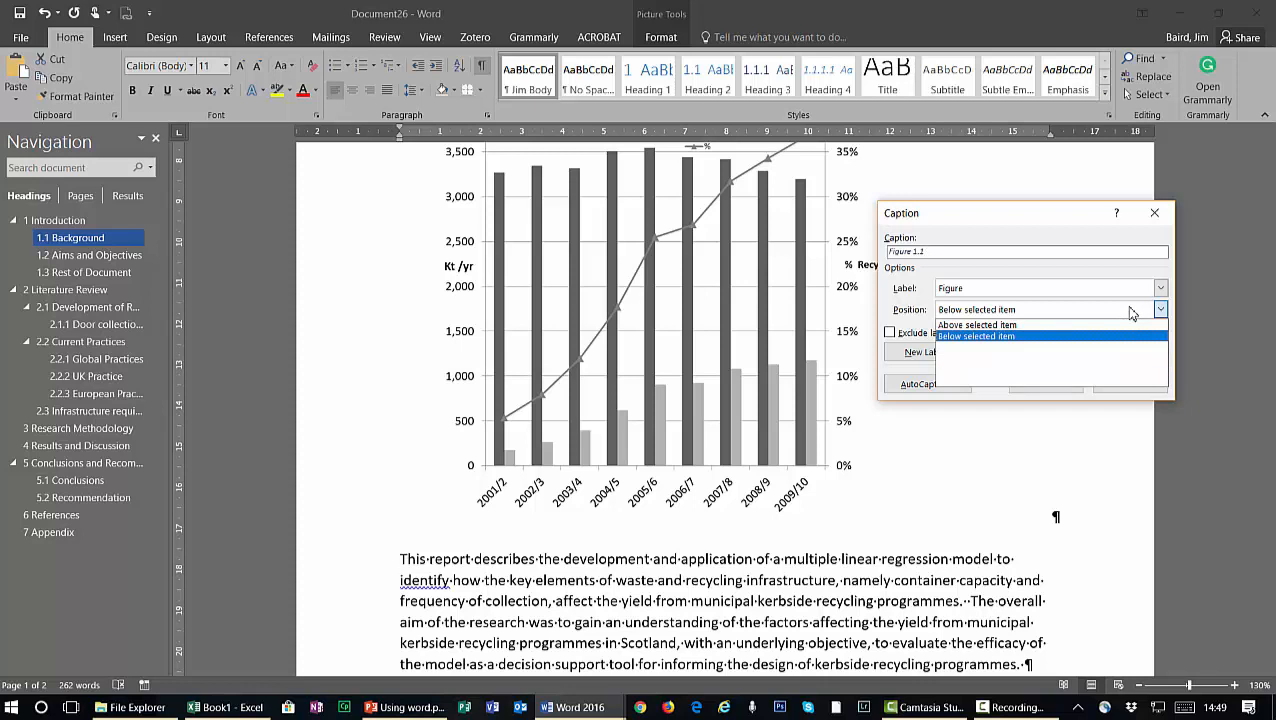
{"action": "left_click", "coordinate": [1003, 326]}
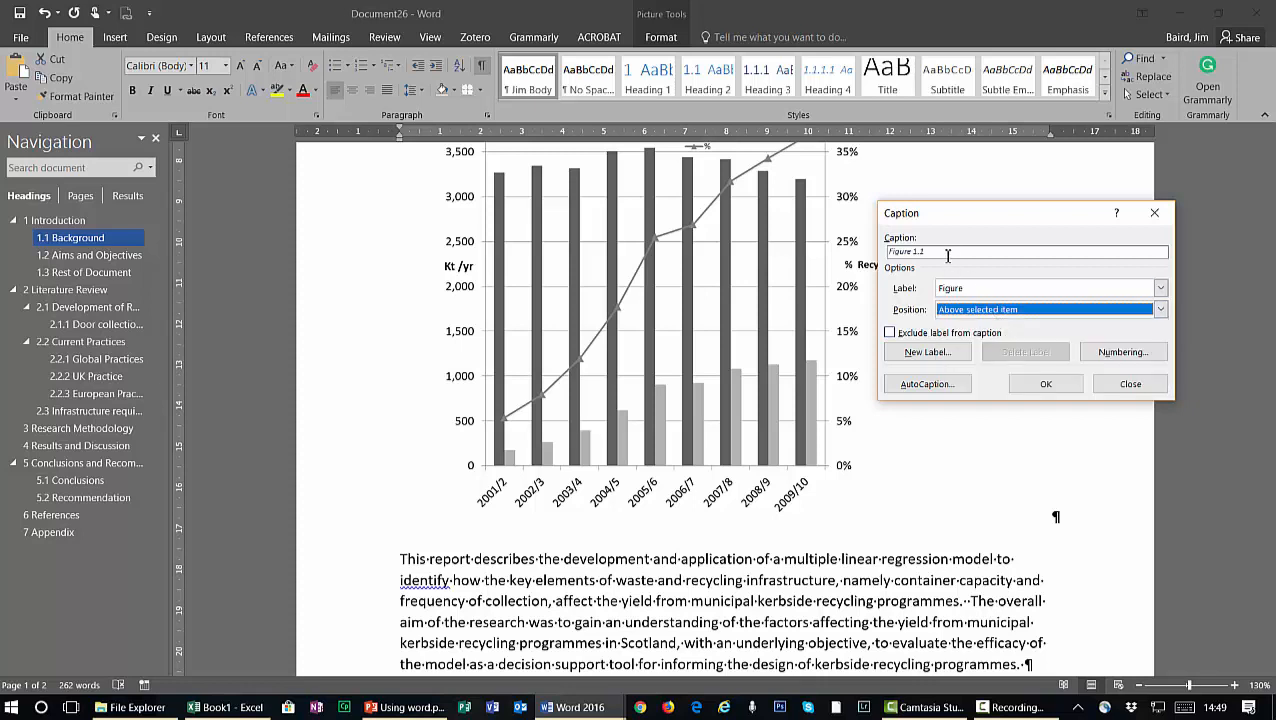
{"action": "left_click", "coordinate": [955, 252]}
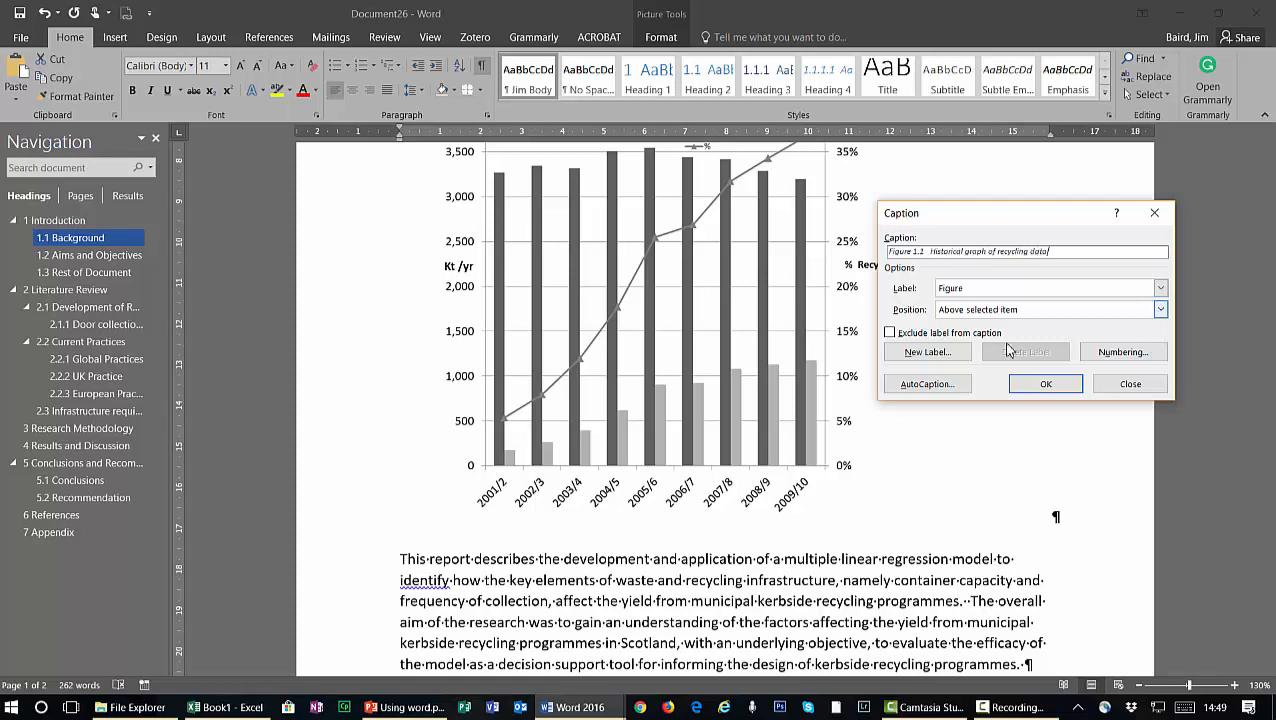
{"action": "left_click", "coordinate": [1048, 387]}
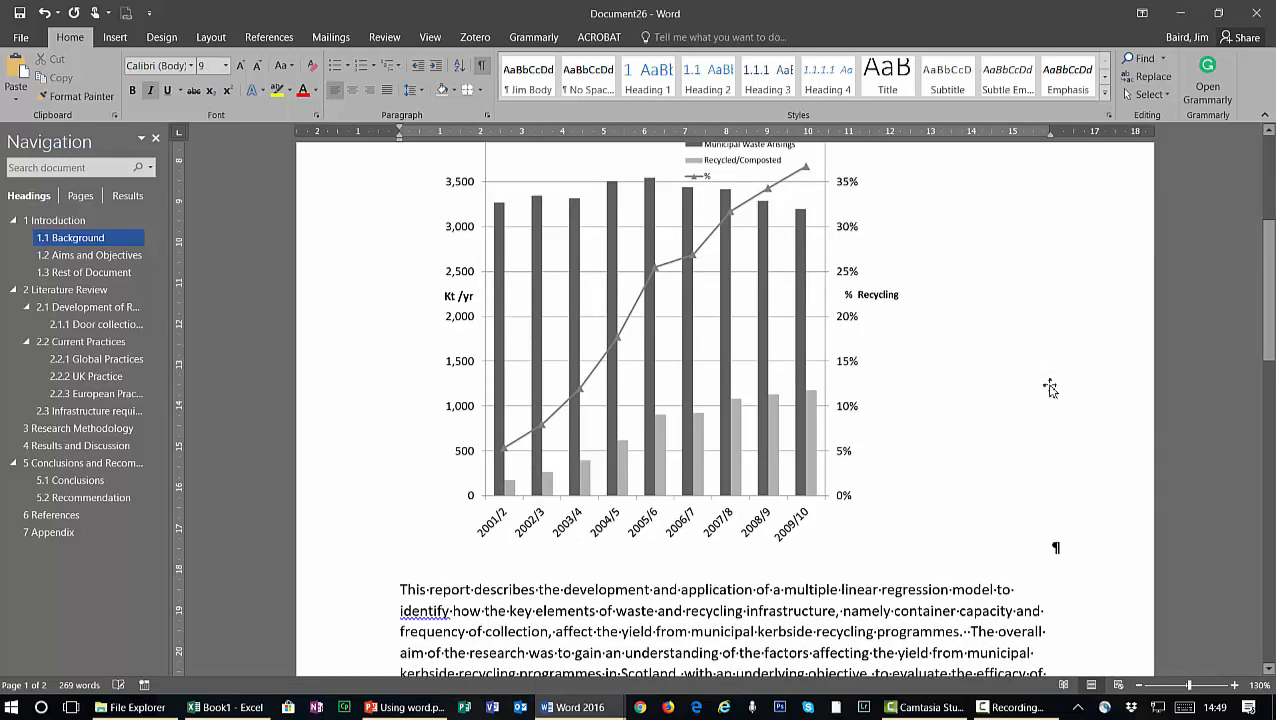
Select the whole caption line above the recycling chart in the Background section to inspect its chapter-based numbering
{"action": "scroll", "coordinate": [1048, 387], "scroll_direction": "up", "scroll_amount": 5}
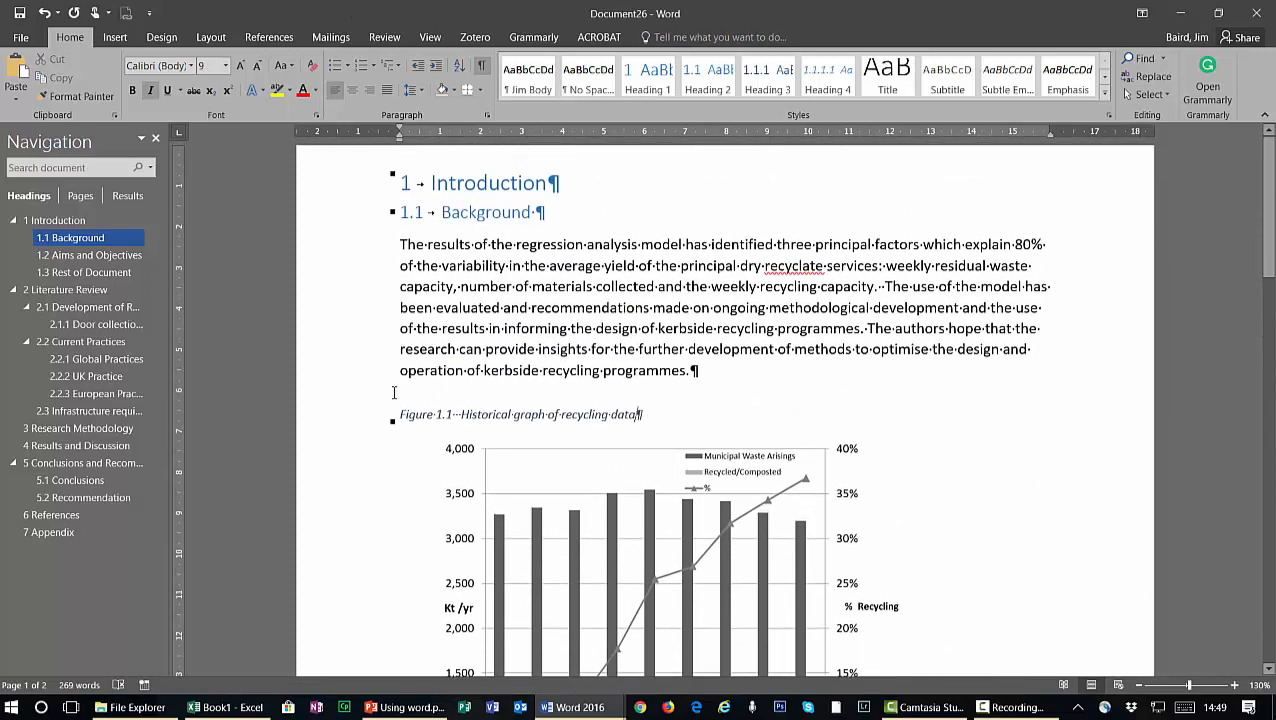
{"action": "left_click", "coordinate": [348, 425]}
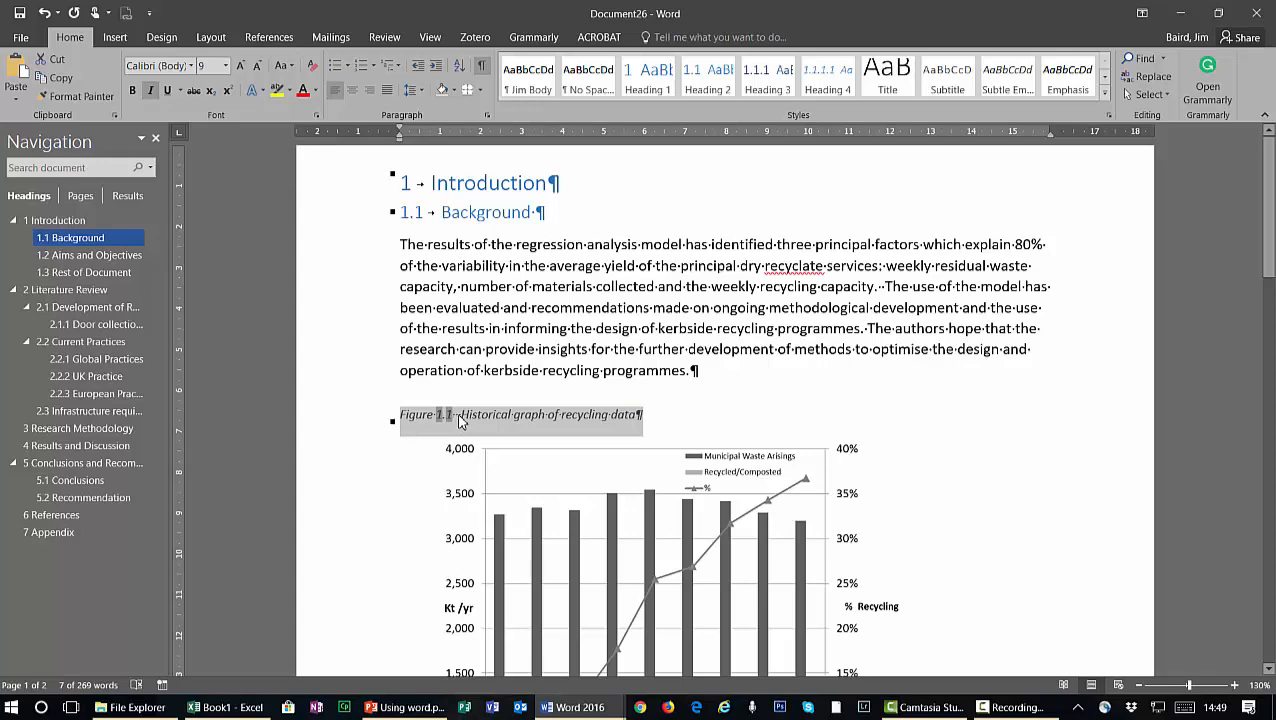
Add two empty body-text paragraphs directly below the Research Methodology heading
{"action": "scroll", "coordinate": [626, 500], "scroll_direction": "down", "scroll_amount": 10}
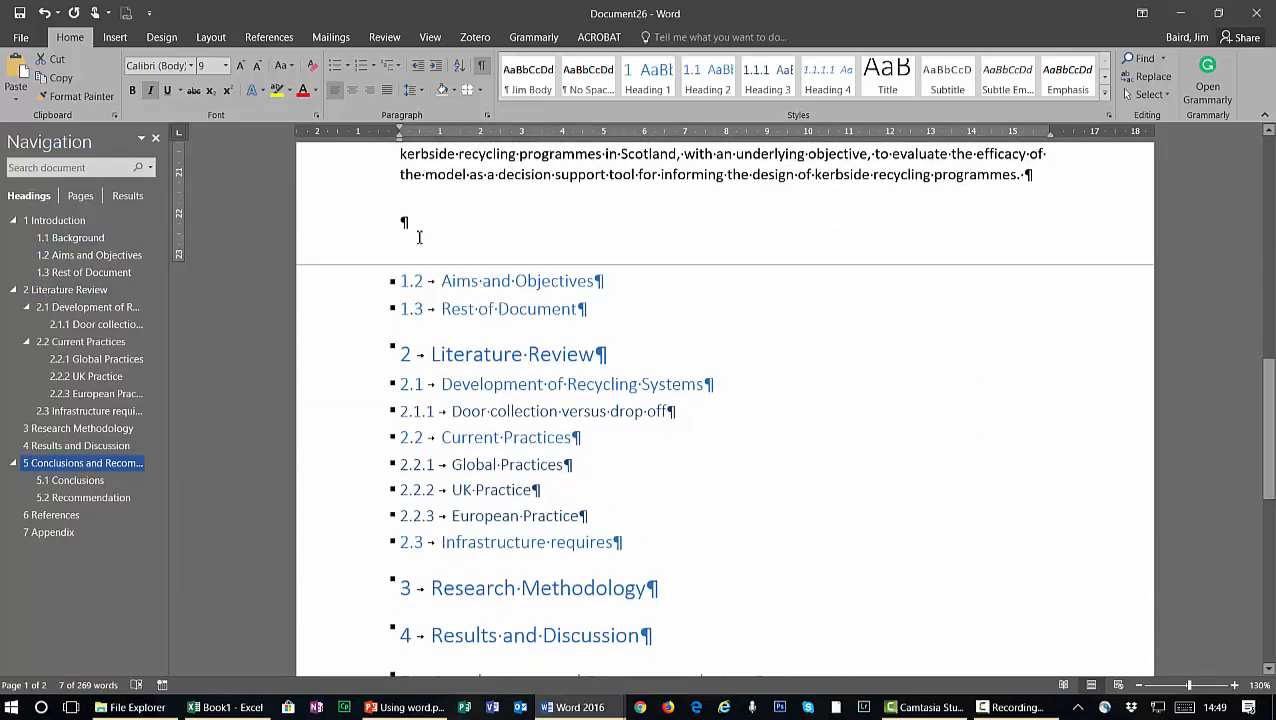
{"action": "left_click", "coordinate": [414, 230]}
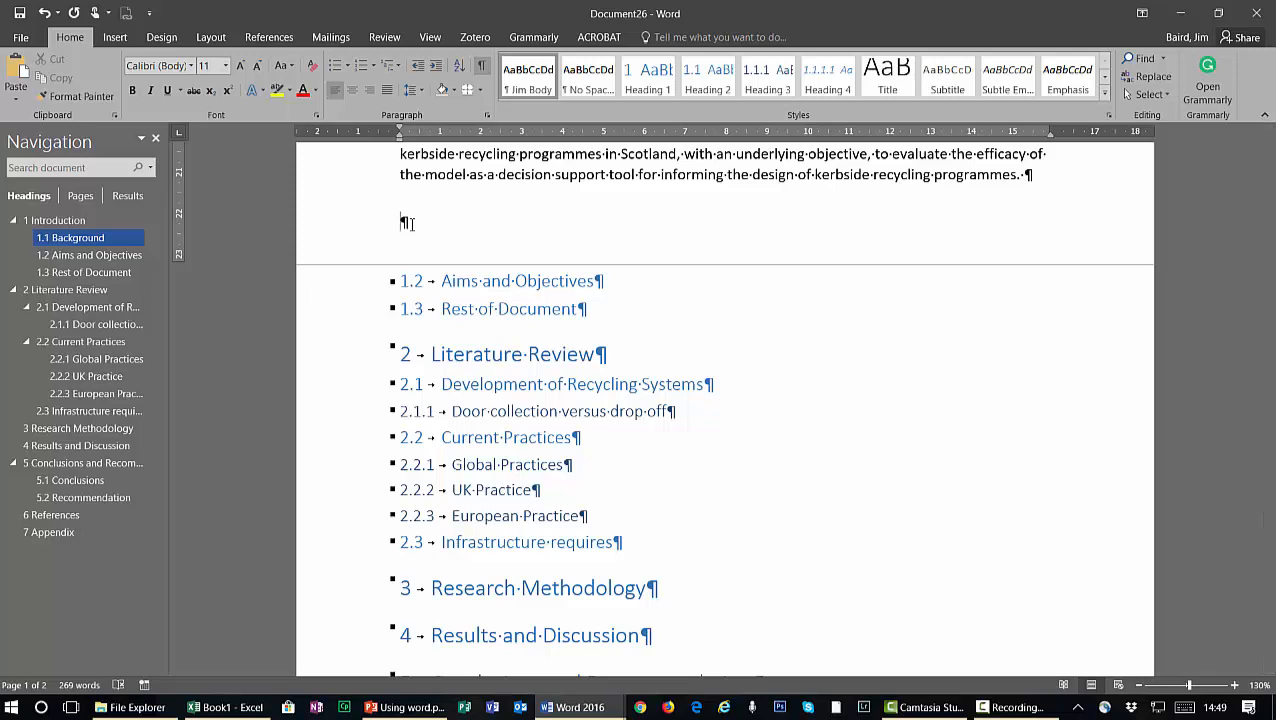
{"action": "left_click", "coordinate": [657, 588]}
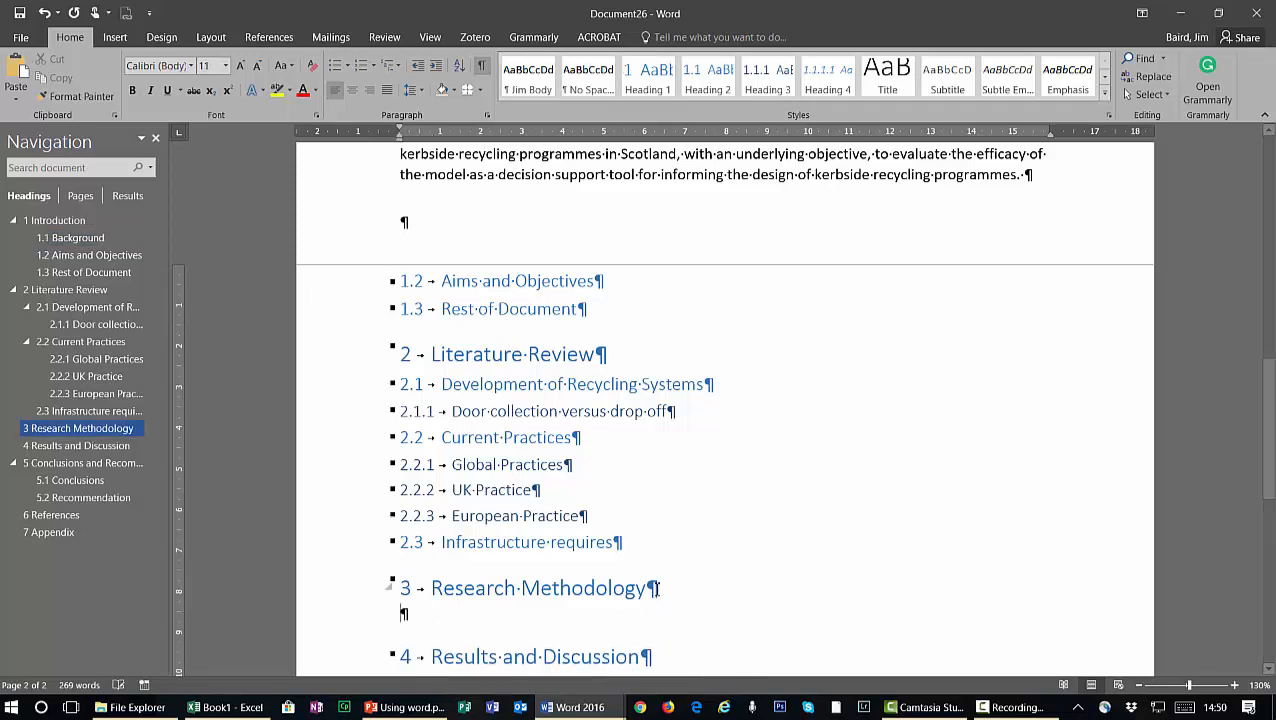
{"action": "key", "text": "Return"}
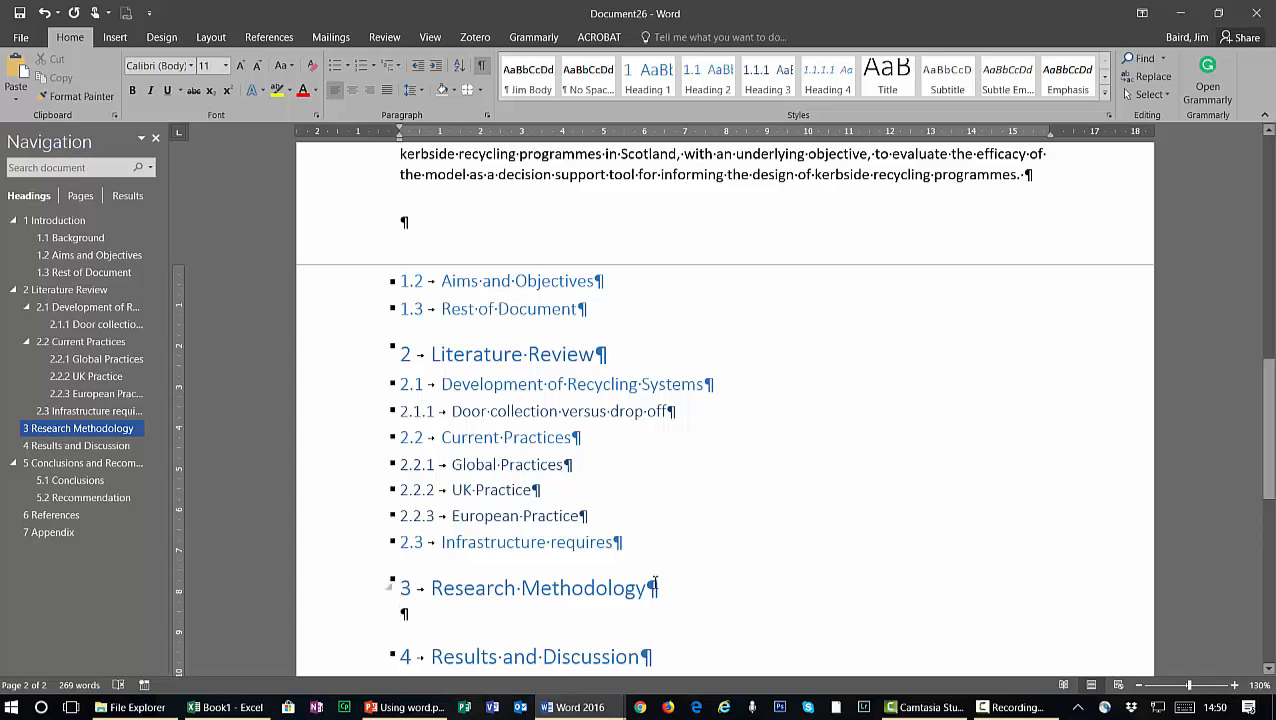
{"action": "key", "text": "shift+Left"}
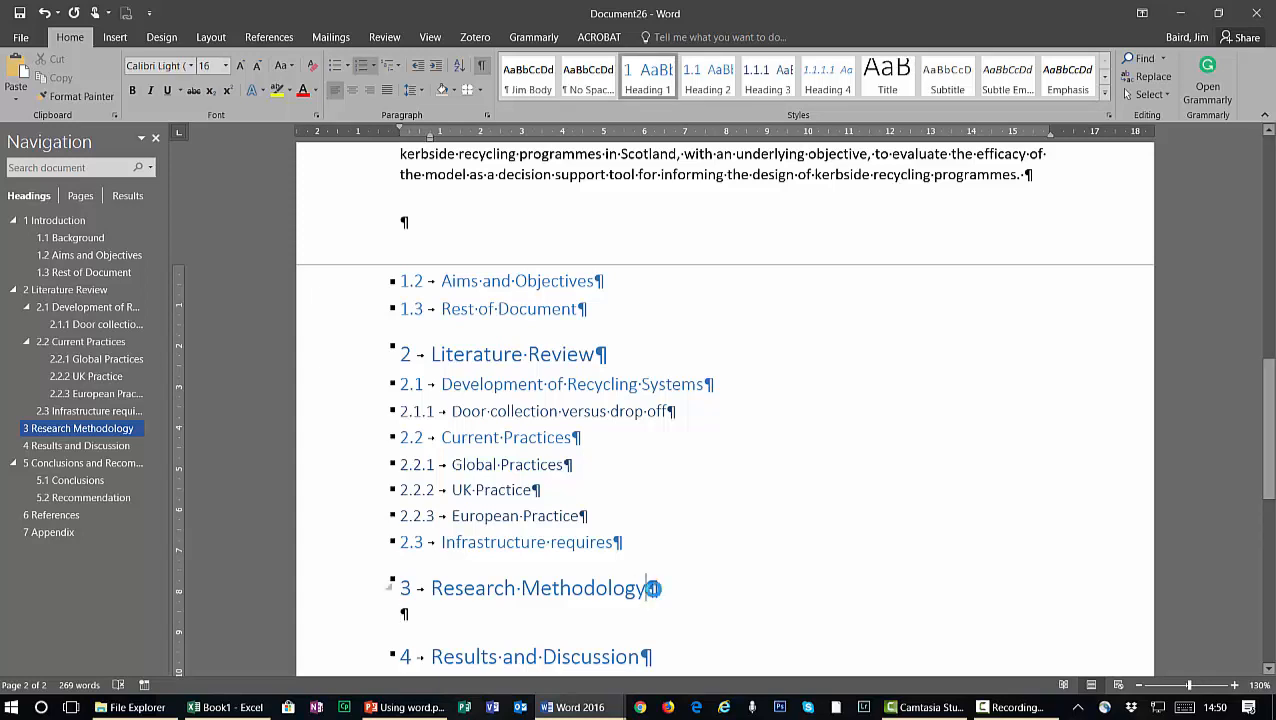
{"action": "key", "text": "Return"}
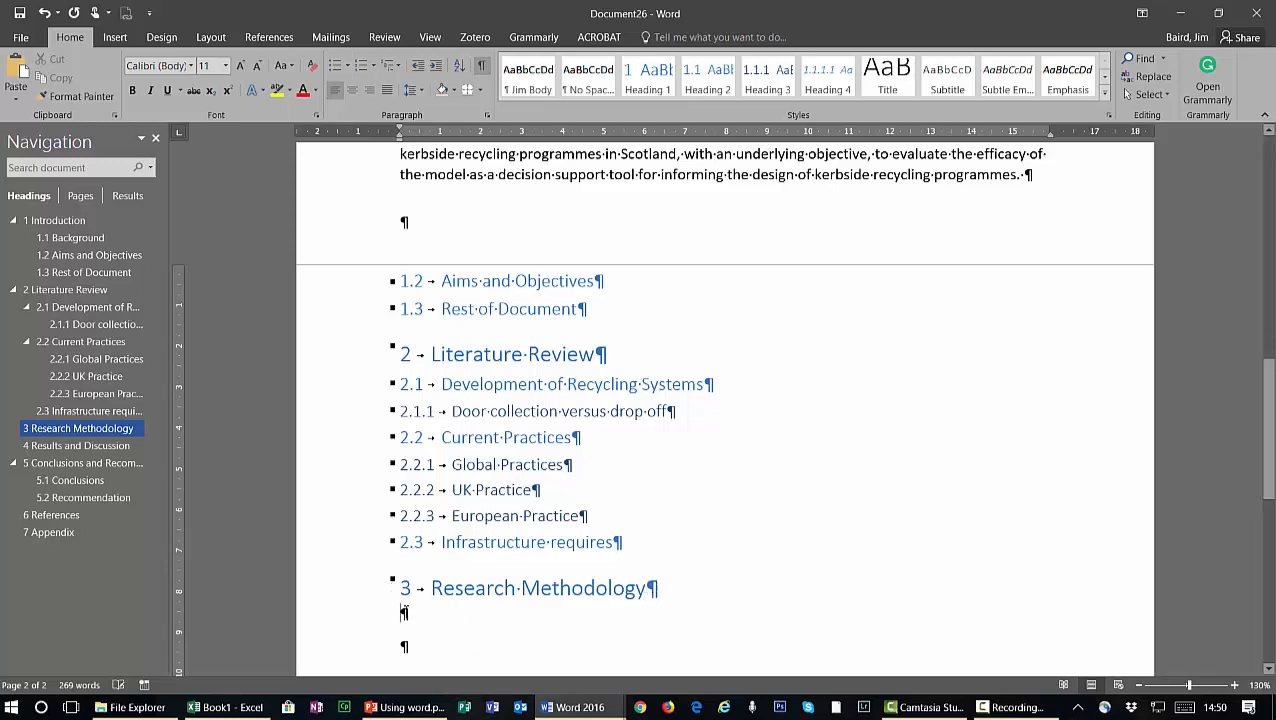
Modify the Heading 1 style so its following paragraph uses Jim Body and its font colour is the black Text 1 theme colour
{"action": "left_click", "coordinate": [352, 620]}
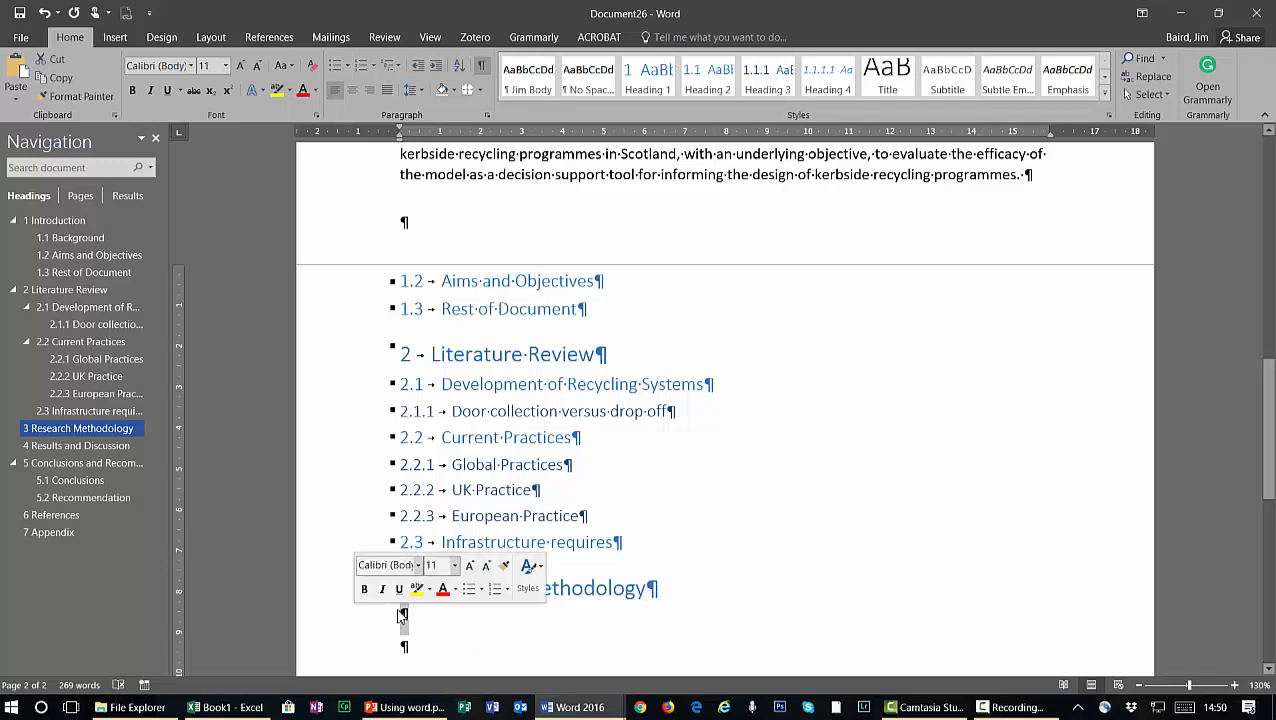
{"action": "scroll", "coordinate": [692, 524], "scroll_direction": "up", "scroll_amount": 2}
{"action": "scroll", "coordinate": [691, 522], "scroll_direction": "down", "scroll_amount": 5}
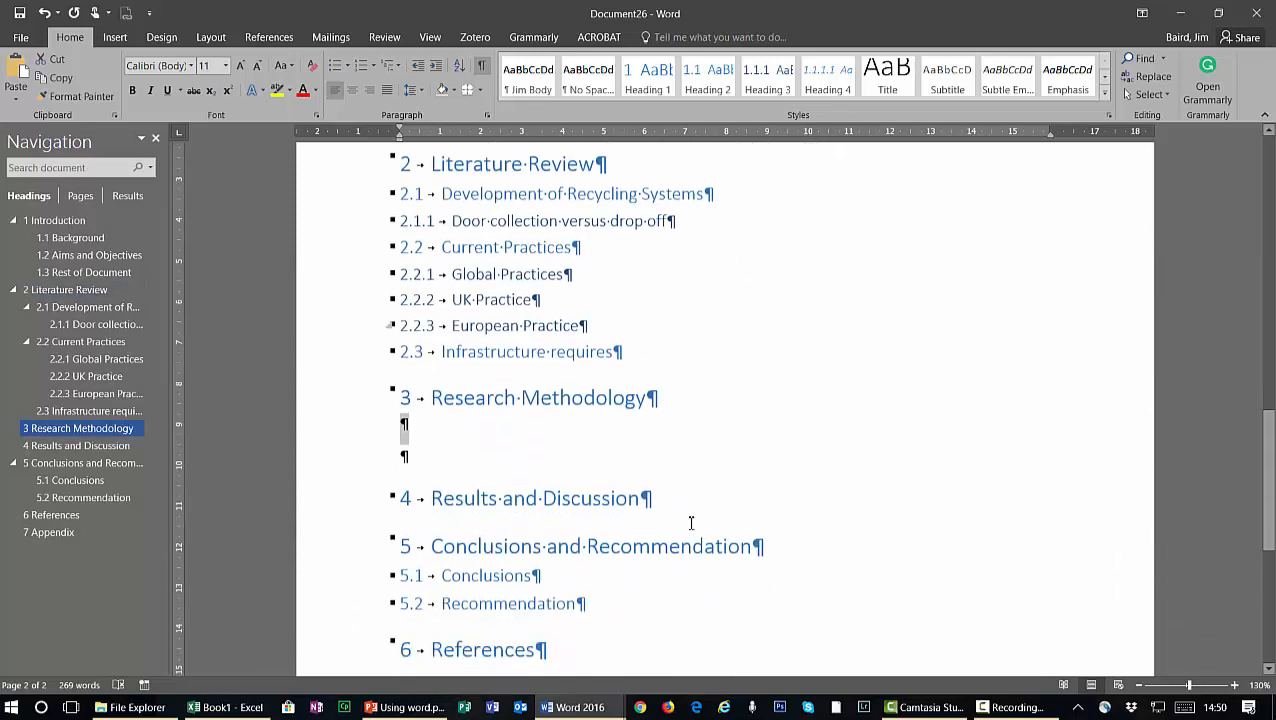
{"action": "scroll", "coordinate": [691, 523], "scroll_direction": "down", "scroll_amount": 1}
{"action": "left_click", "coordinate": [334, 386]}
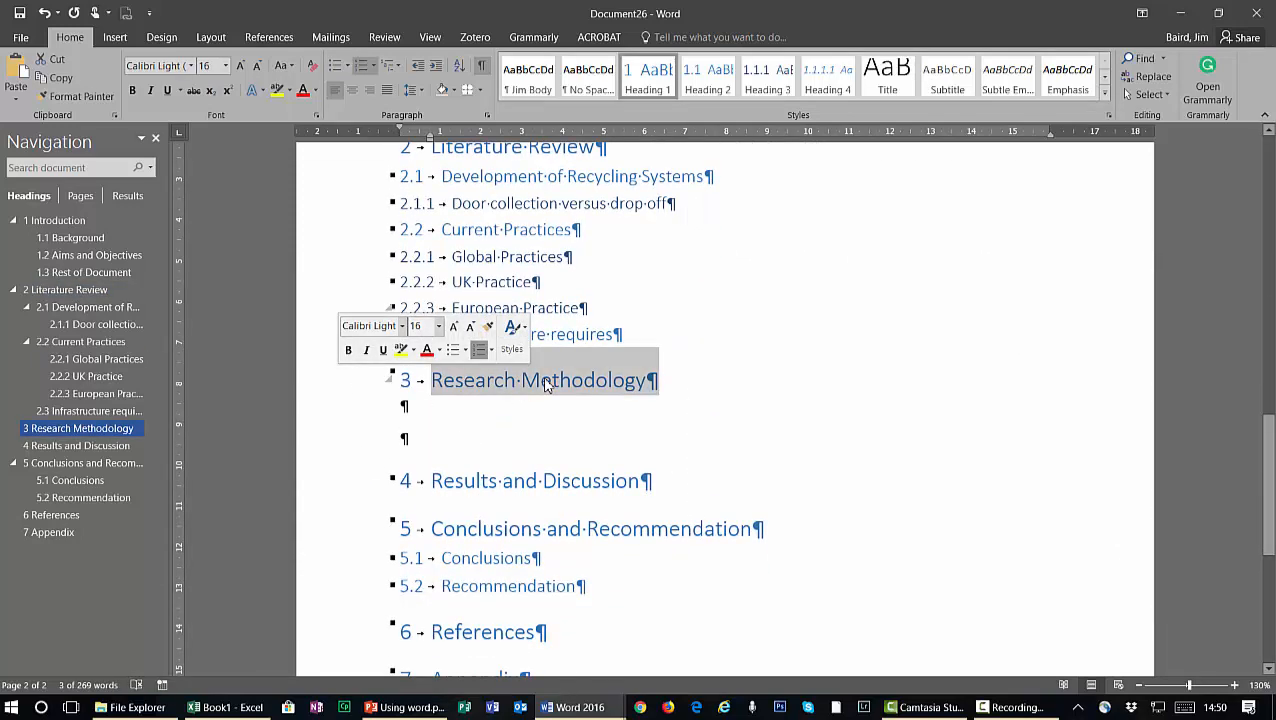
{"action": "right_click", "coordinate": [655, 82]}
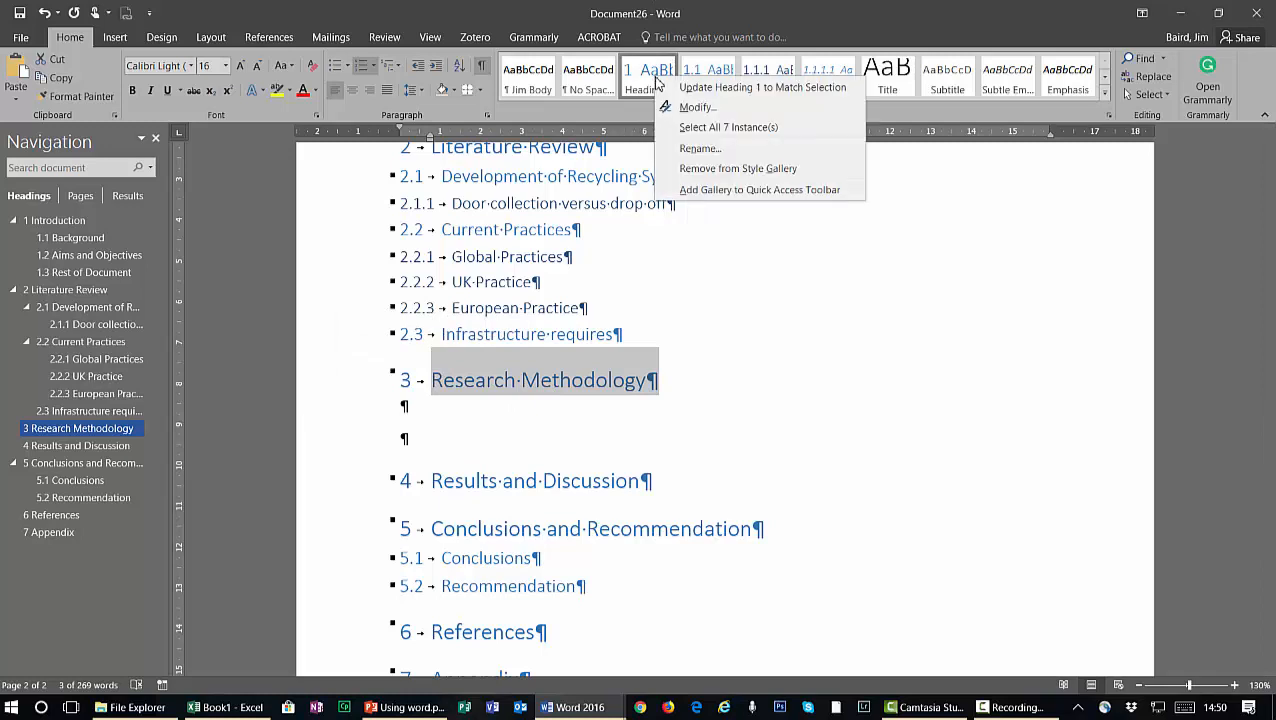
{"action": "left_click", "coordinate": [688, 106]}
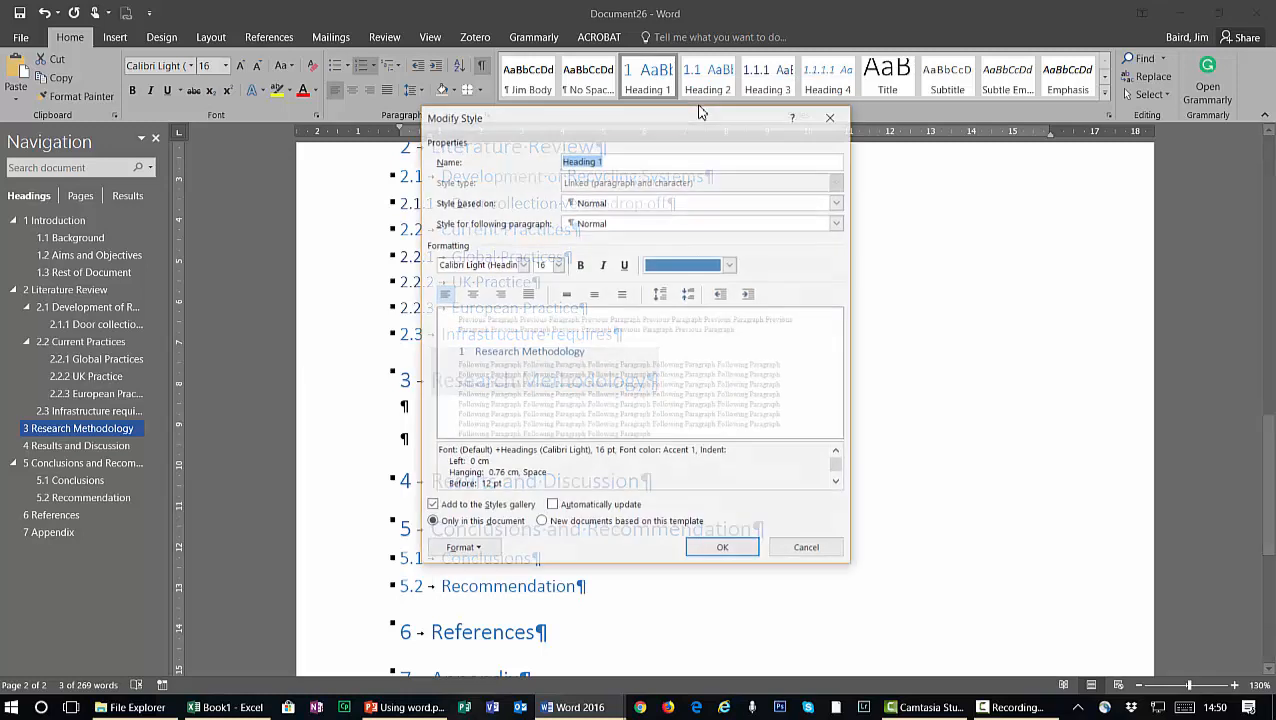
{"action": "left_click", "coordinate": [615, 223]}
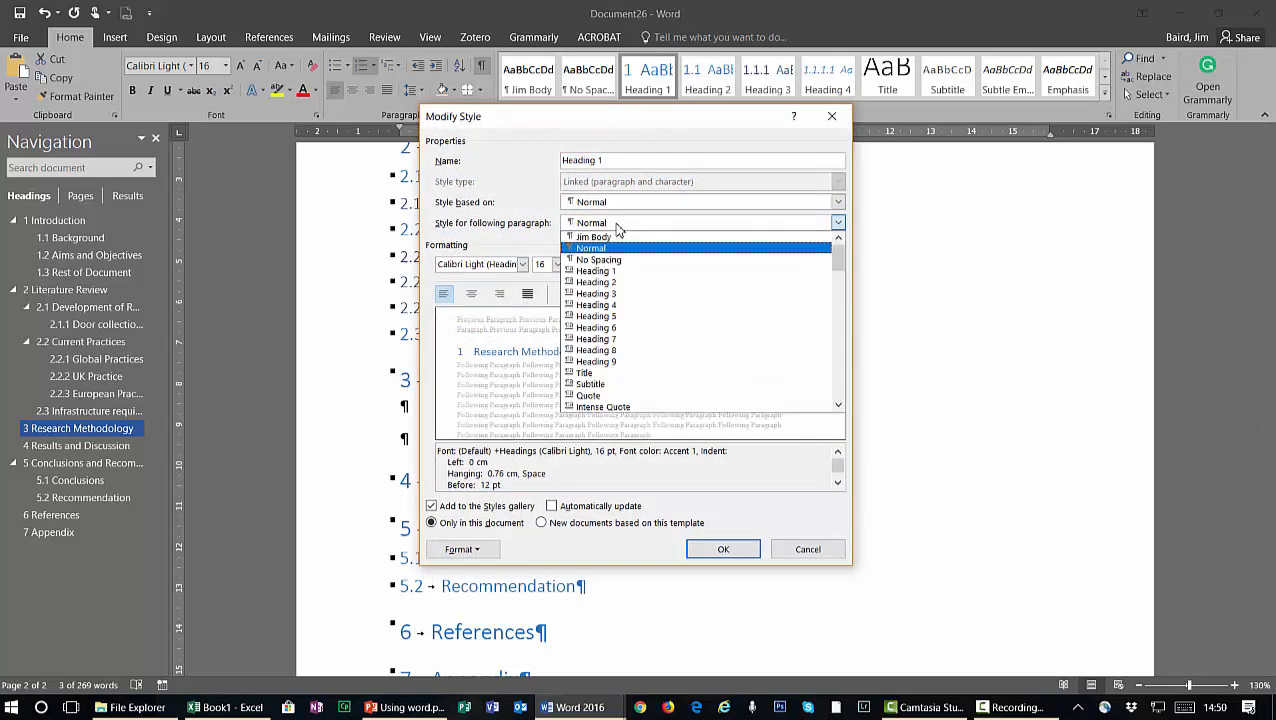
{"action": "left_click", "coordinate": [611, 237]}
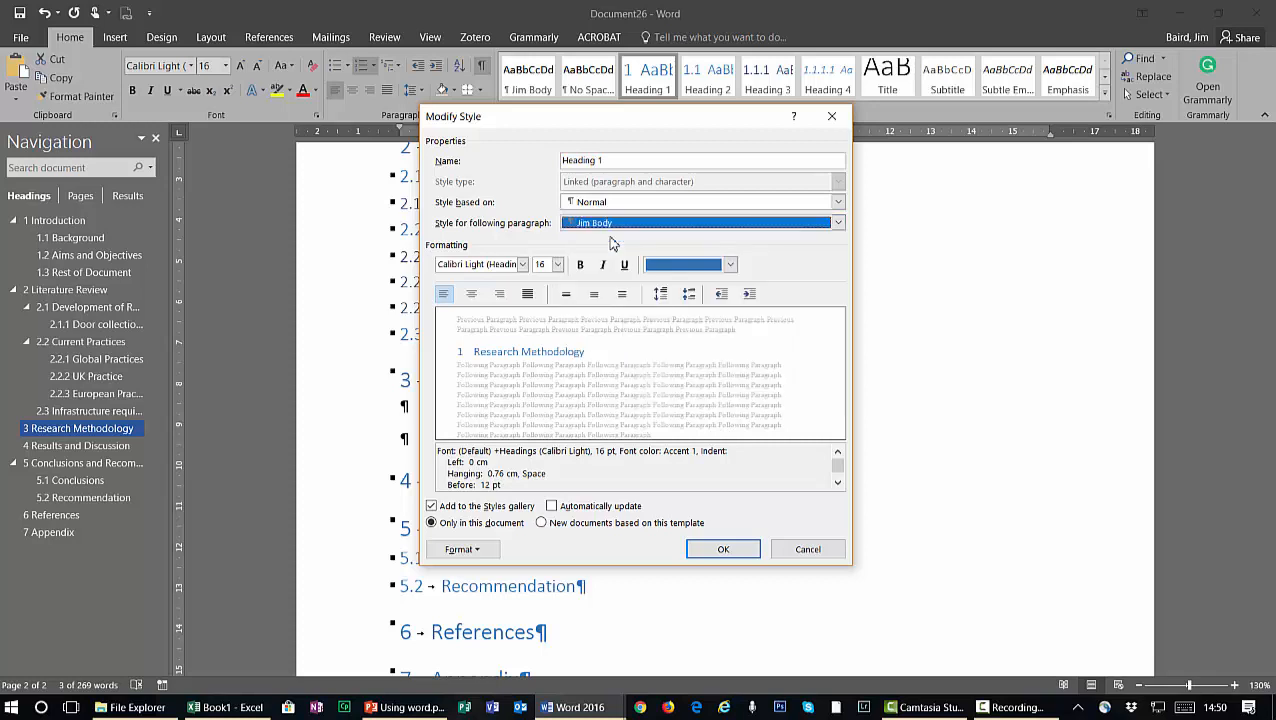
{"action": "left_click", "coordinate": [731, 264]}
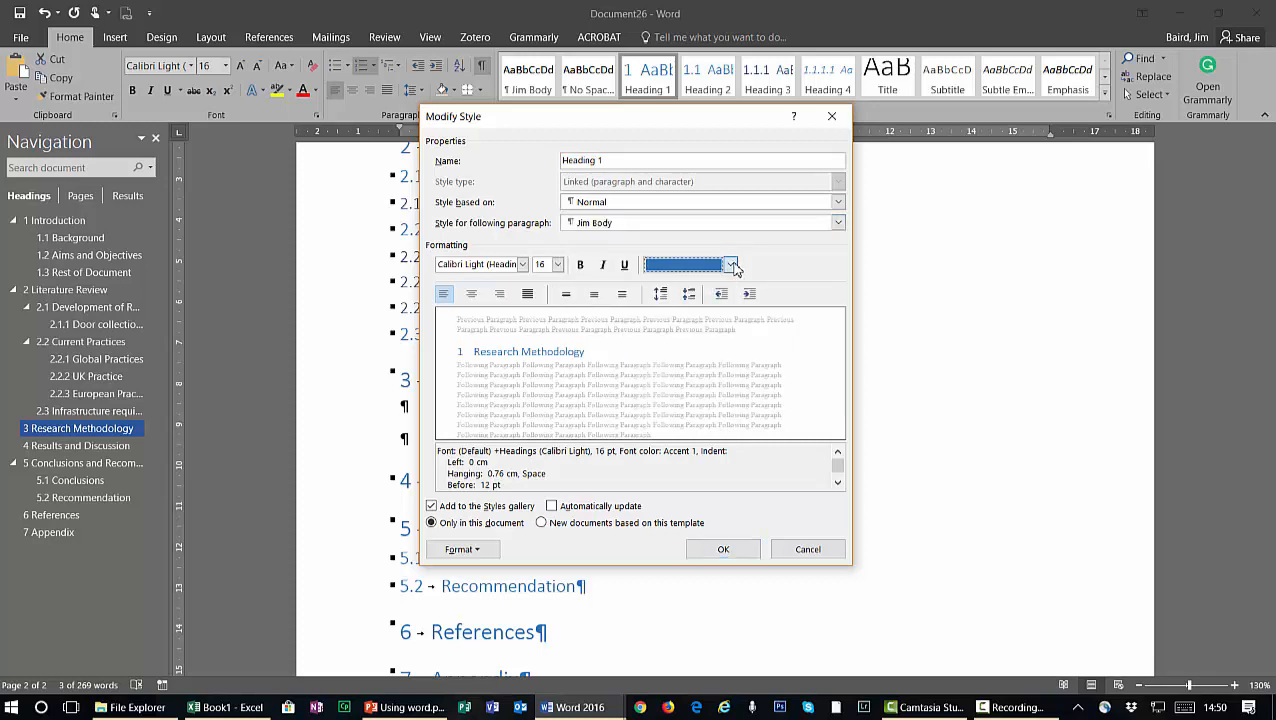
{"action": "left_click", "coordinate": [664, 319]}
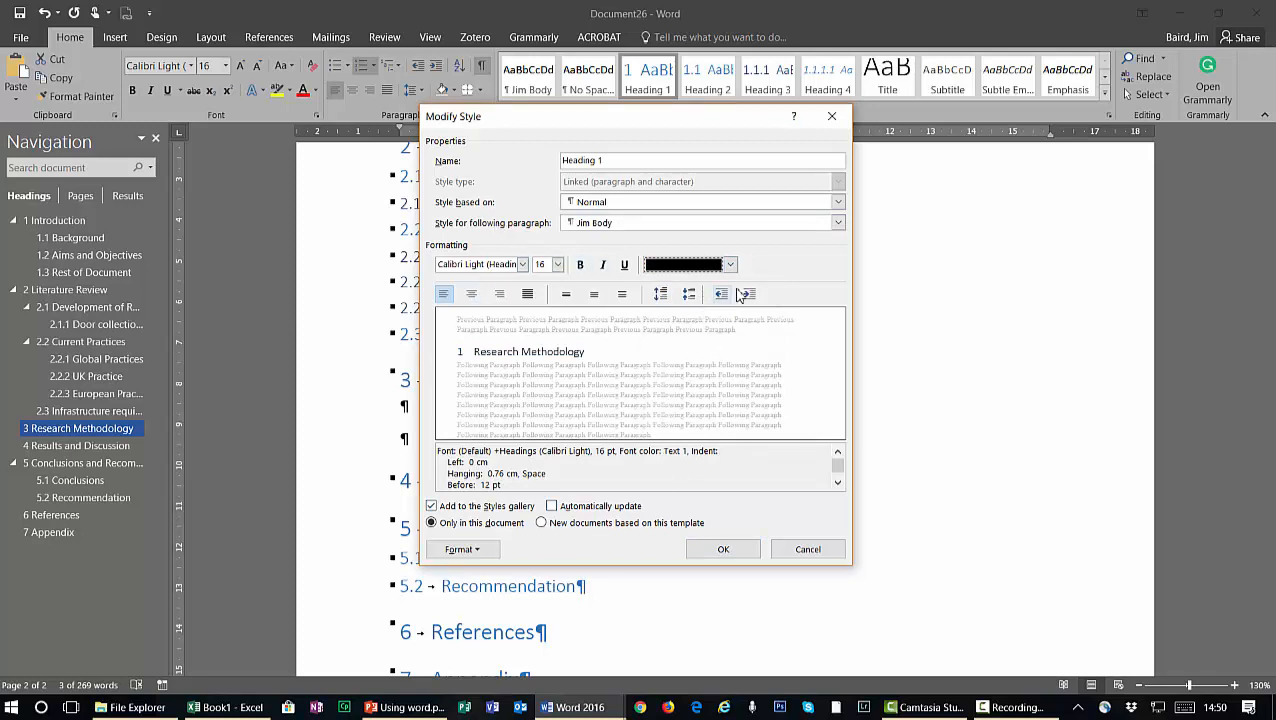
Enable a page break before each paragraph in the Heading 1 style and apply the style changes
{"action": "left_click", "coordinate": [463, 550]}
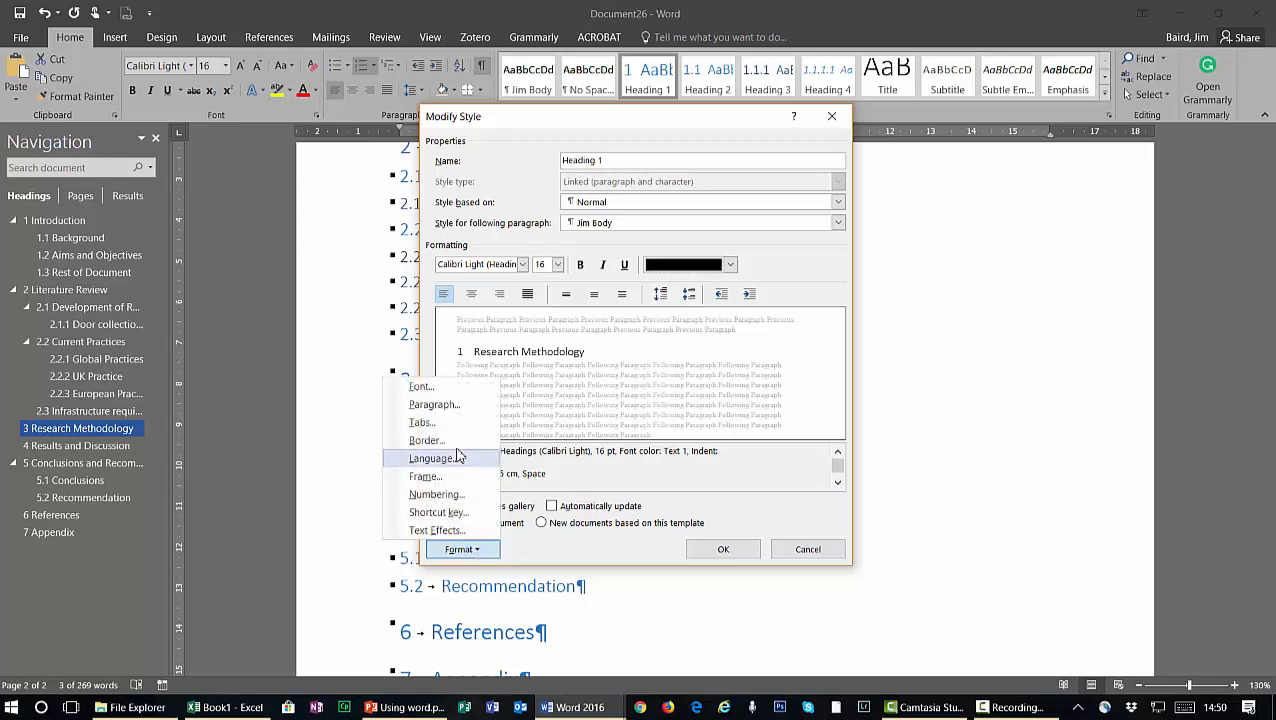
{"action": "left_click", "coordinate": [433, 405]}
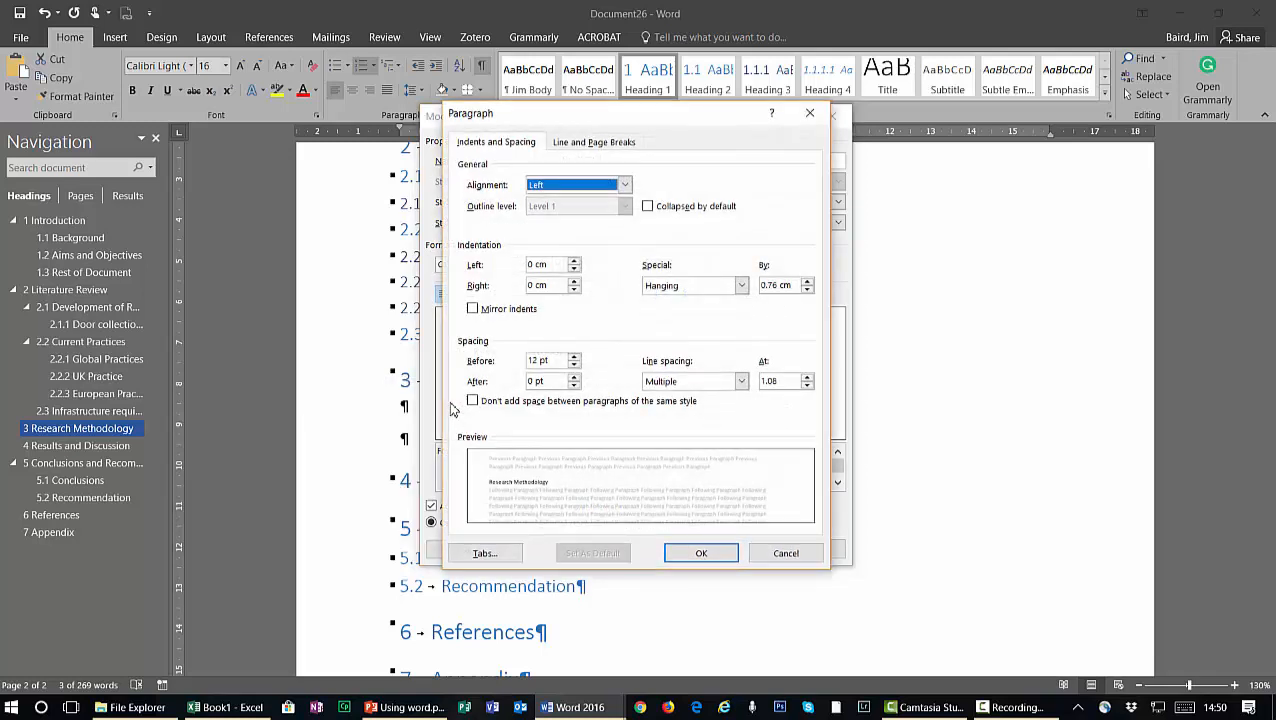
{"action": "left_click", "coordinate": [591, 143]}
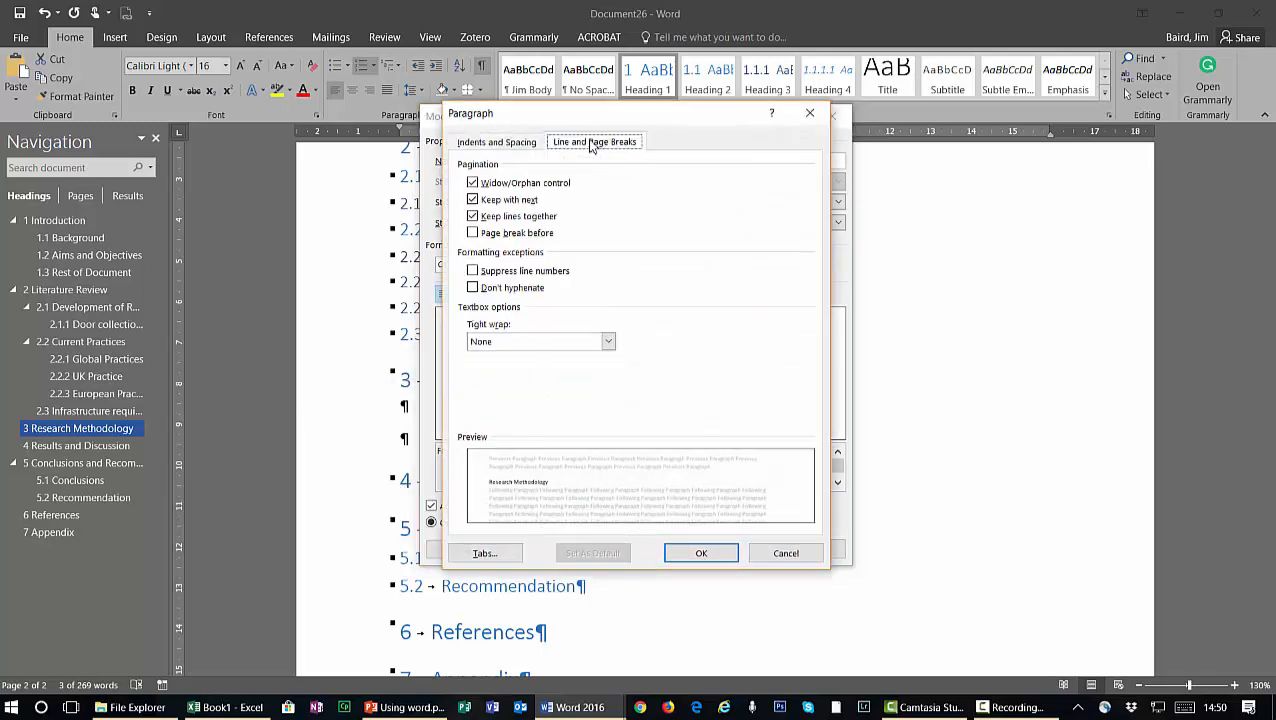
{"action": "left_click", "coordinate": [474, 236]}
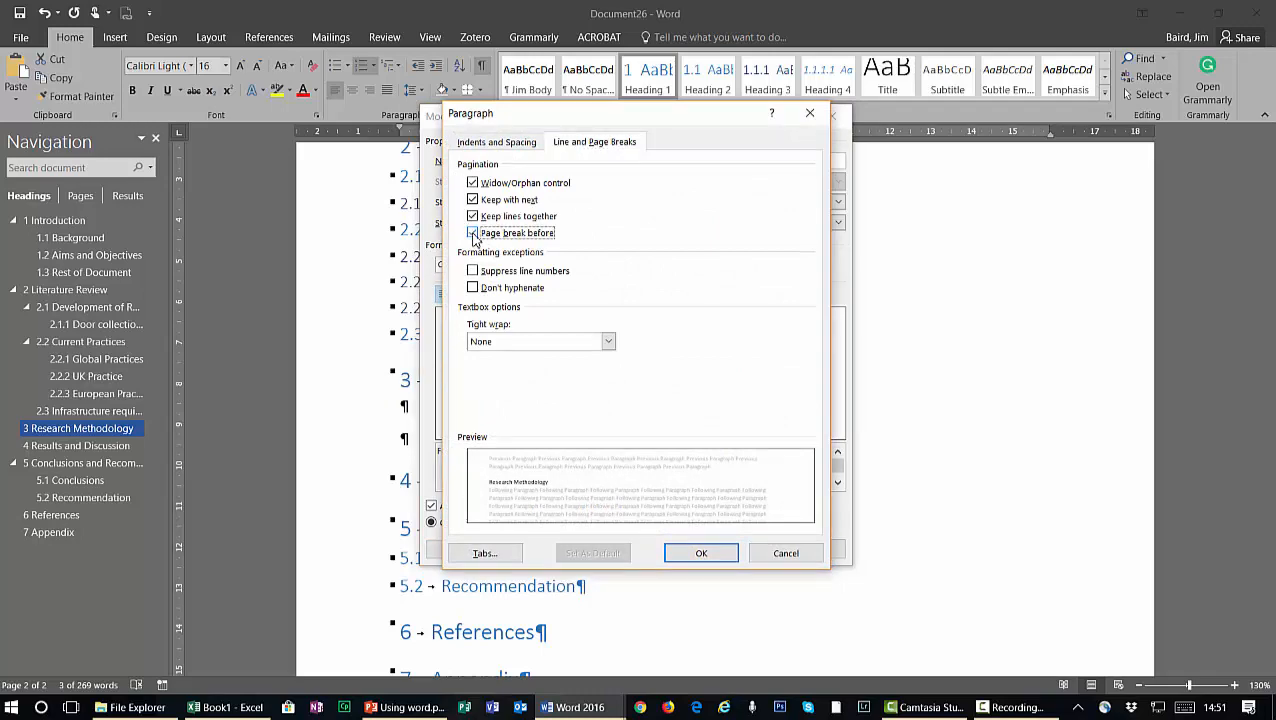
{"action": "left_click", "coordinate": [710, 552]}
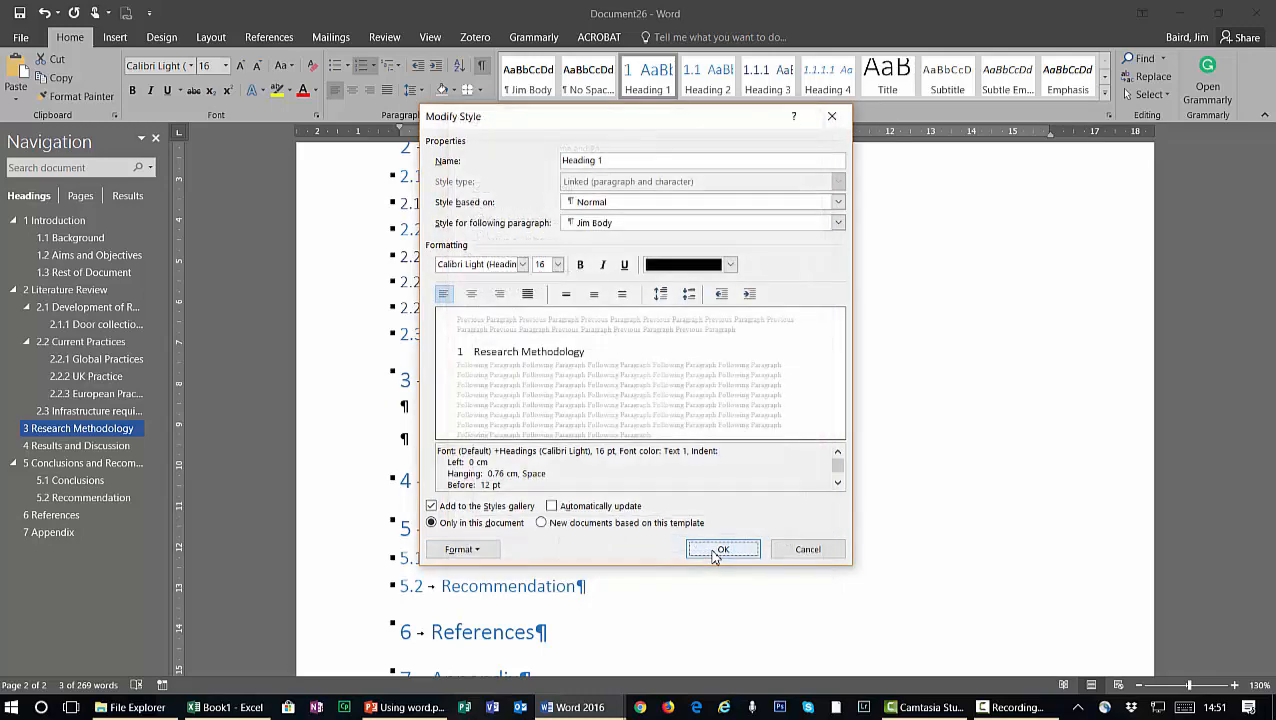
{"action": "left_click", "coordinate": [725, 550]}
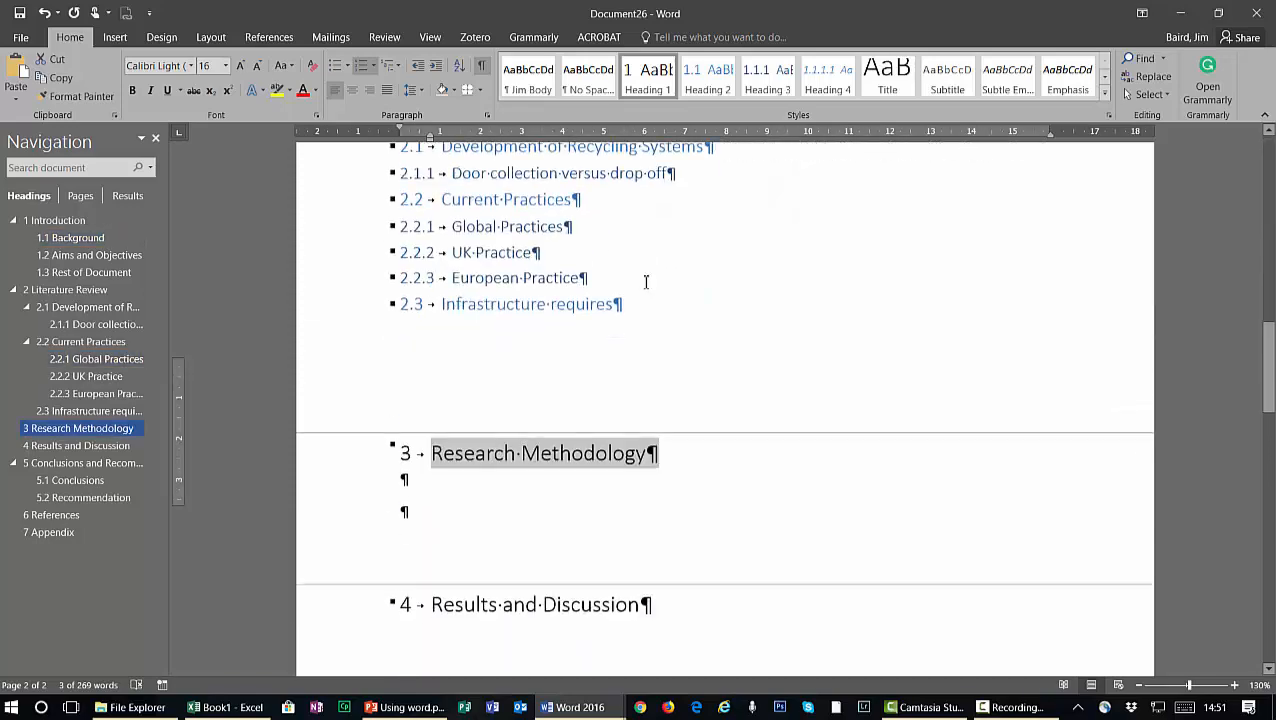
Review the Introduction, Literature Review and Research Methodology chapters to check where each Heading 1 chapter starts
{"action": "scroll", "coordinate": [646, 282], "scroll_direction": "down", "scroll_amount": 1}
{"action": "double_click", "coordinate": [766, 357]}
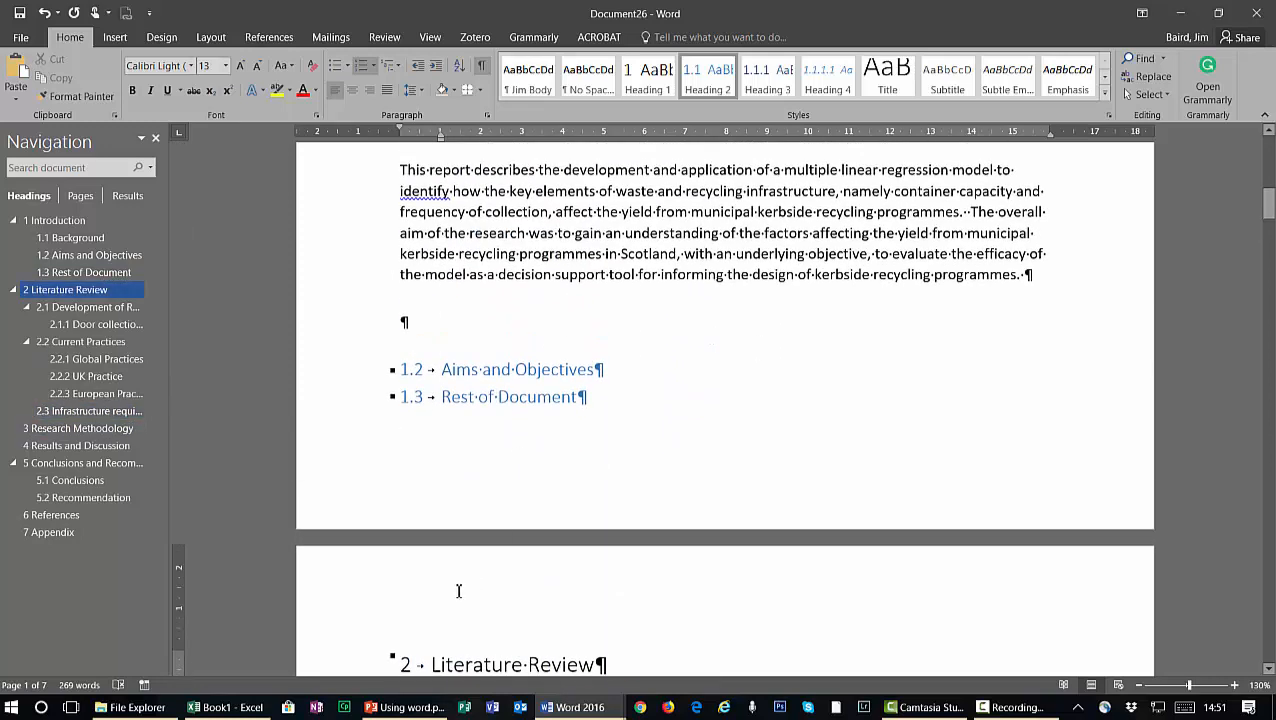
{"action": "left_click", "coordinate": [474, 662]}
{"action": "scroll", "coordinate": [476, 500], "scroll_direction": "down", "scroll_amount": 5}
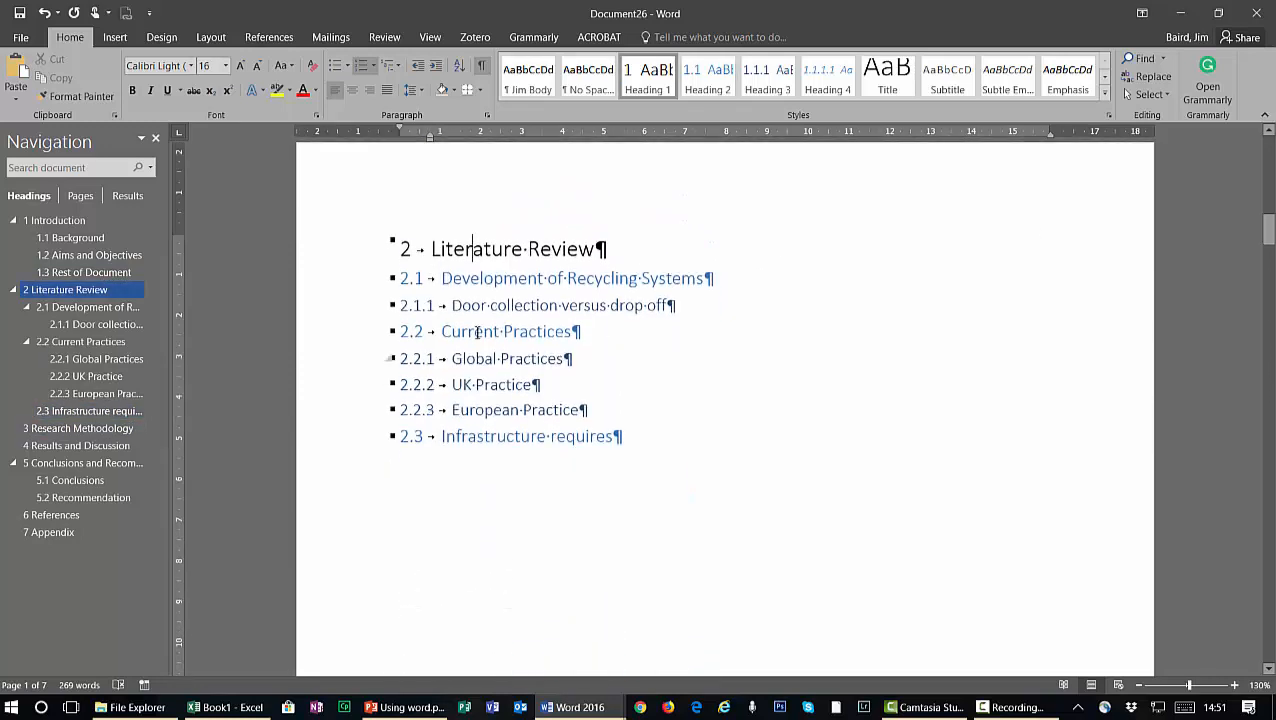
{"action": "scroll", "coordinate": [604, 300], "scroll_direction": "down", "scroll_amount": 12}
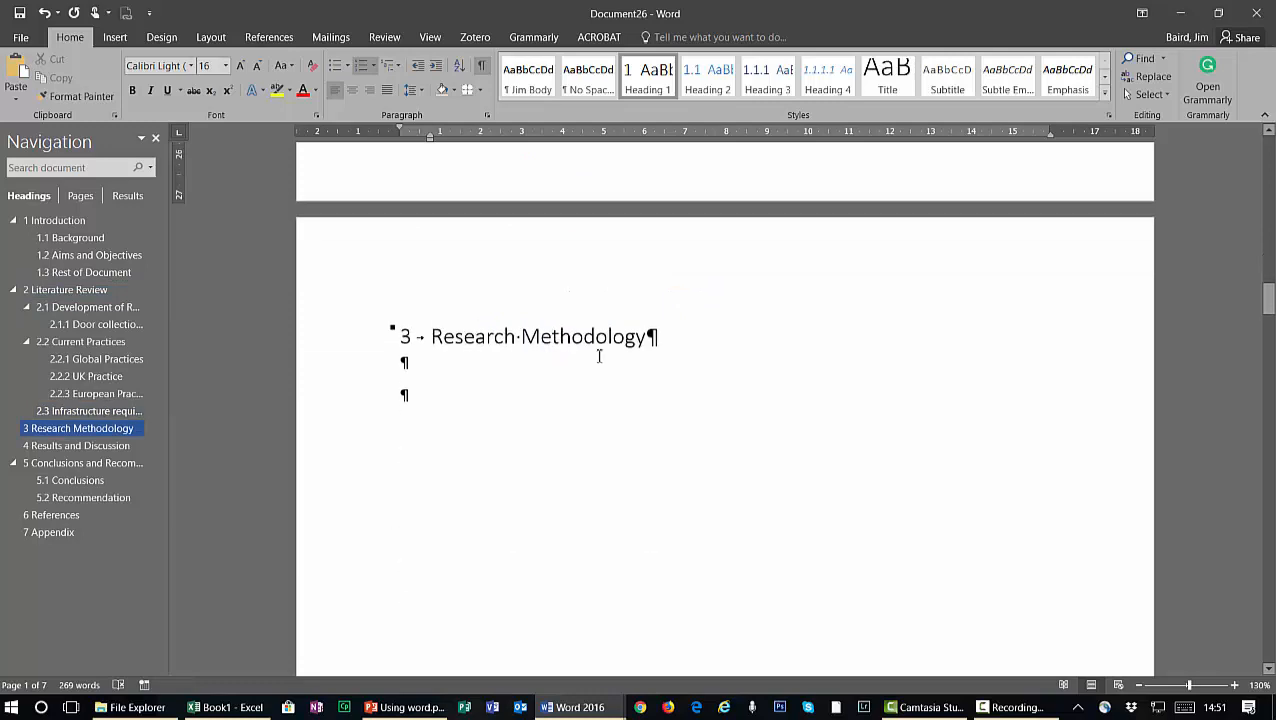
{"action": "left_click", "coordinate": [735, 432]}
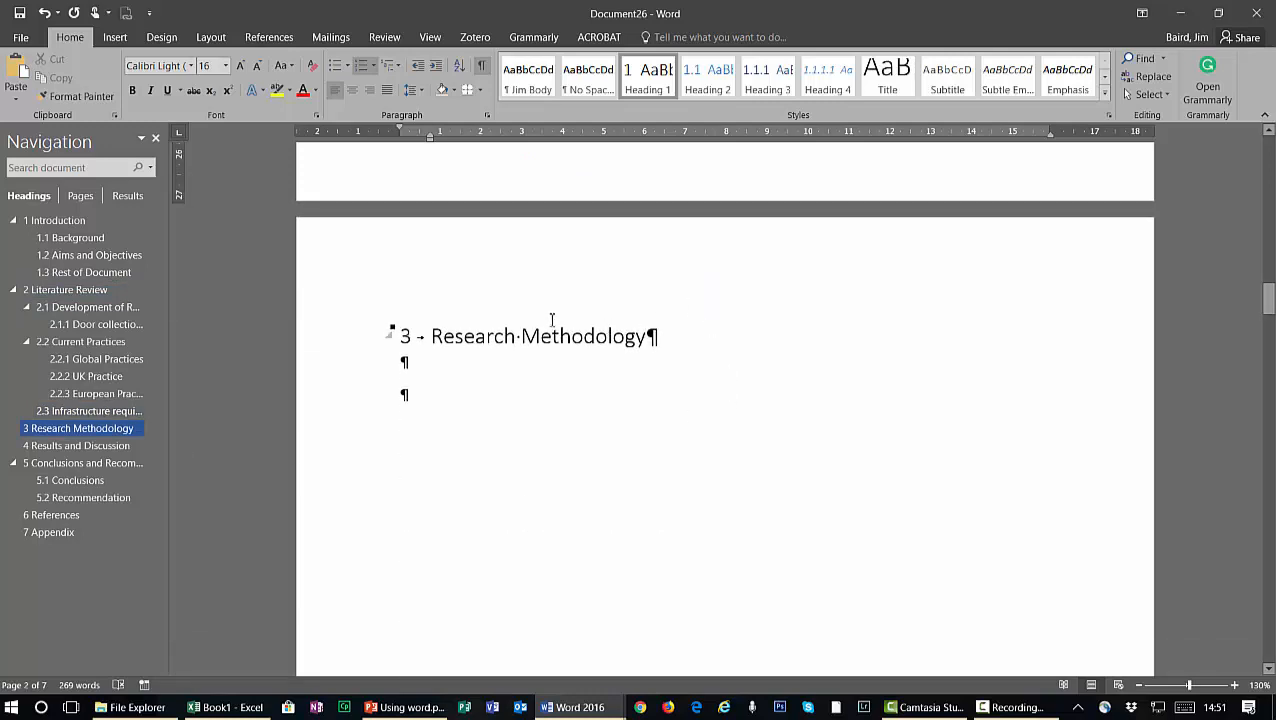
{"action": "scroll", "coordinate": [565, 345], "scroll_direction": "up", "scroll_amount": 5}
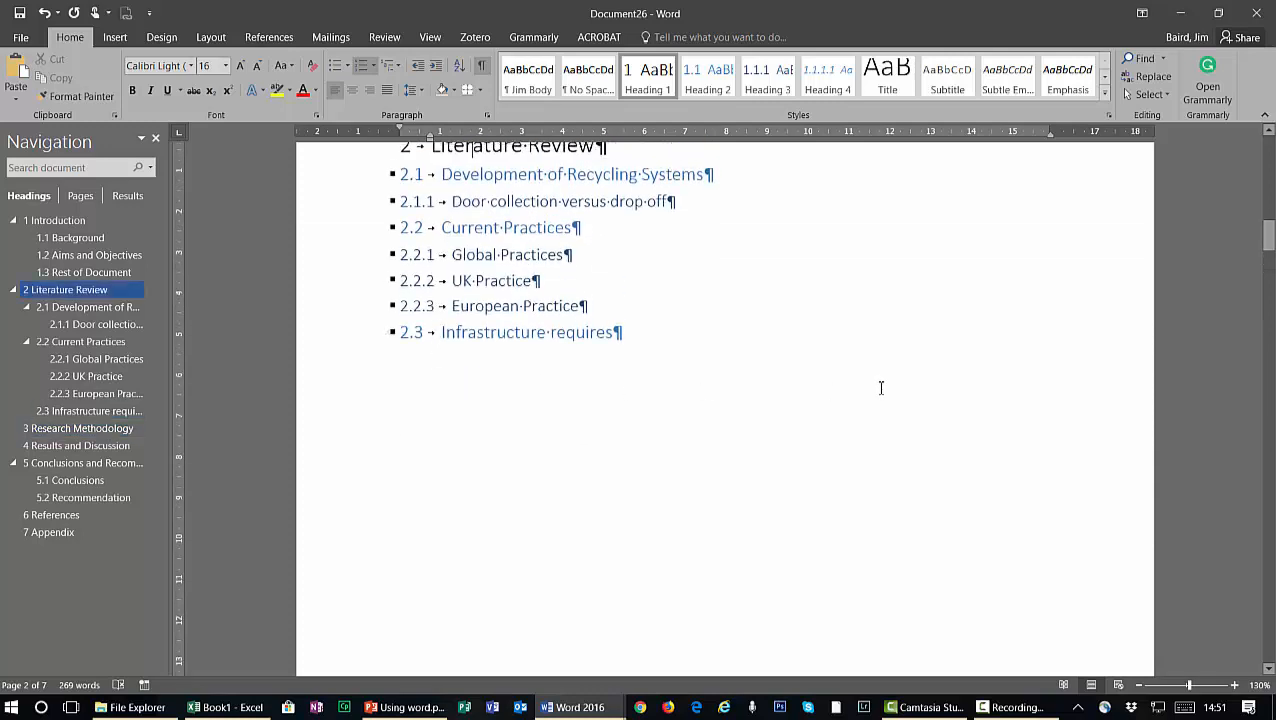
{"action": "scroll", "coordinate": [880, 388], "scroll_direction": "up", "scroll_amount": 10}
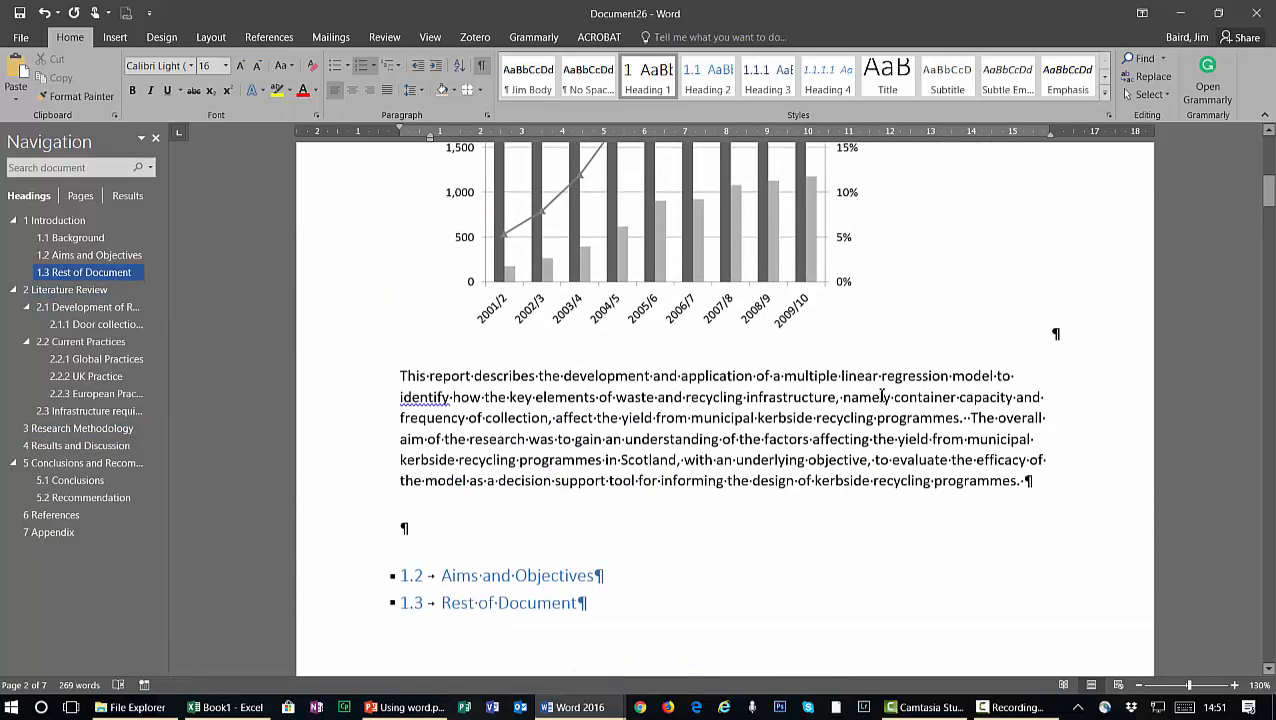
{"action": "scroll", "coordinate": [882, 393], "scroll_direction": "up", "scroll_amount": 3}
{"action": "scroll", "coordinate": [880, 387], "scroll_direction": "down", "scroll_amount": 8}
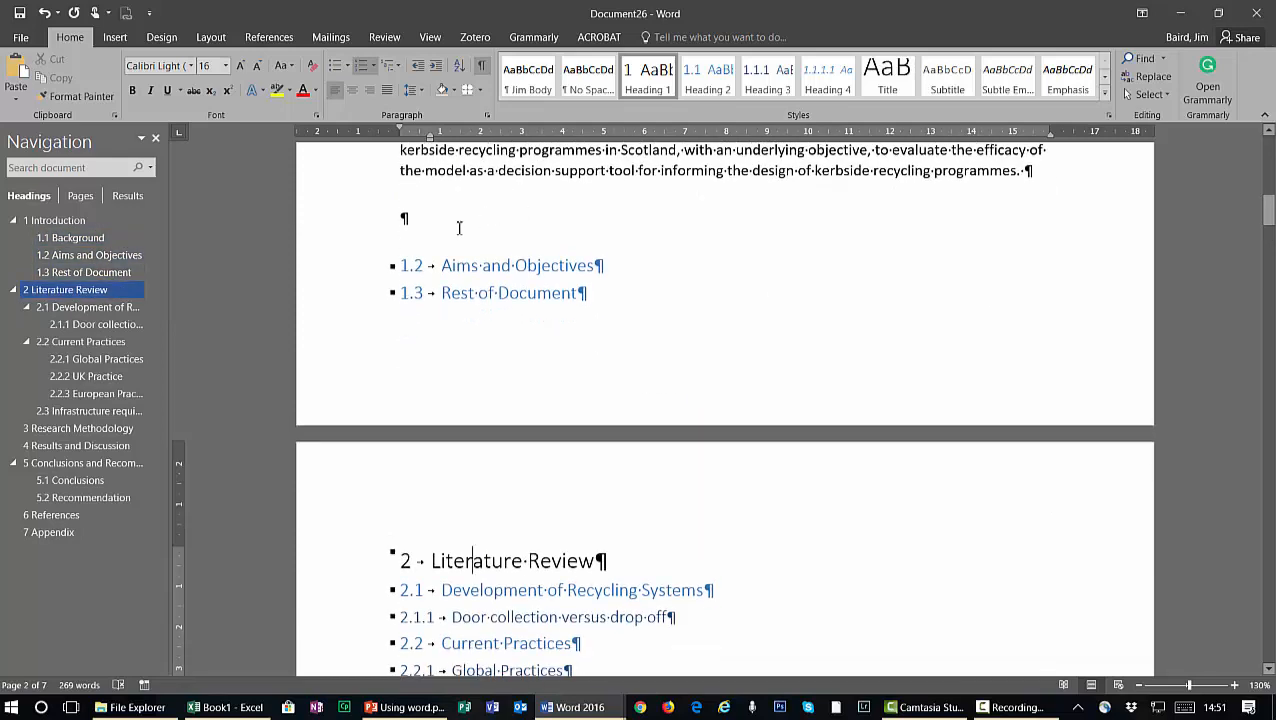
{"action": "scroll", "coordinate": [650, 319], "scroll_direction": "down", "scroll_amount": 20}
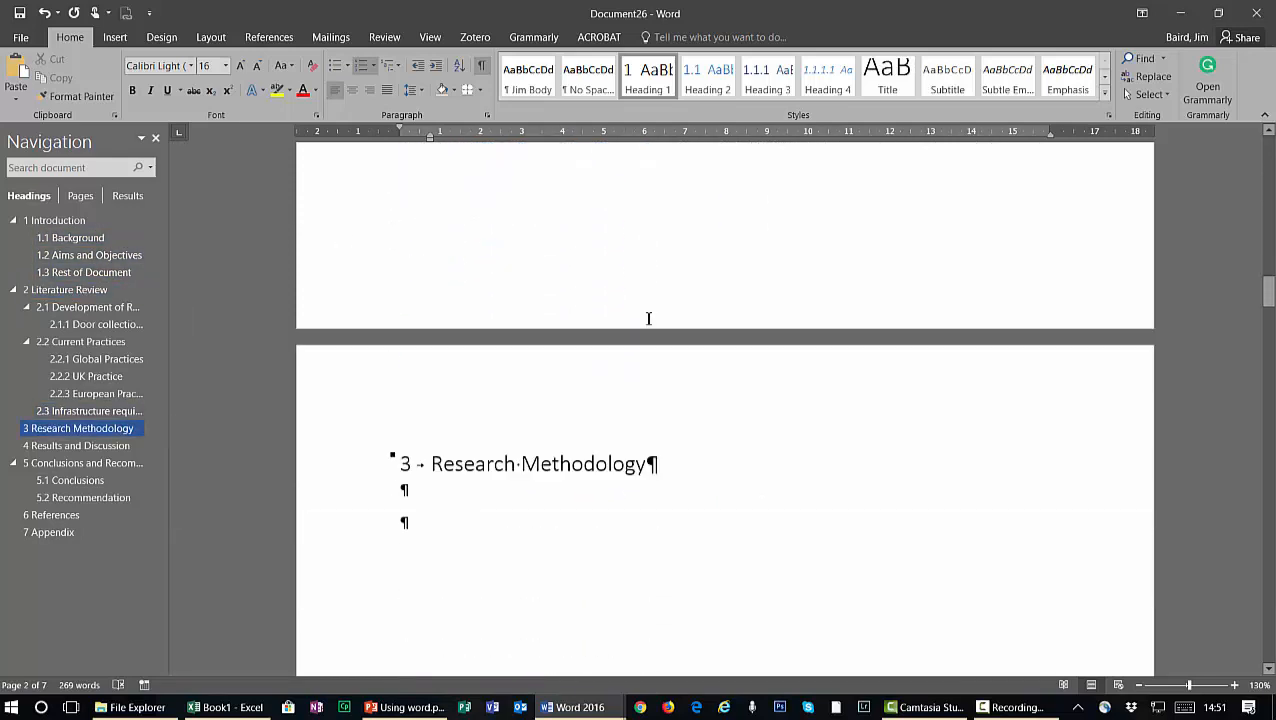
{"action": "scroll", "coordinate": [562, 224], "scroll_direction": "down", "scroll_amount": 5}
Add a new paragraph directly after the Research Methodology heading and select it to check which style it takes
{"action": "left_click", "coordinate": [685, 452]}
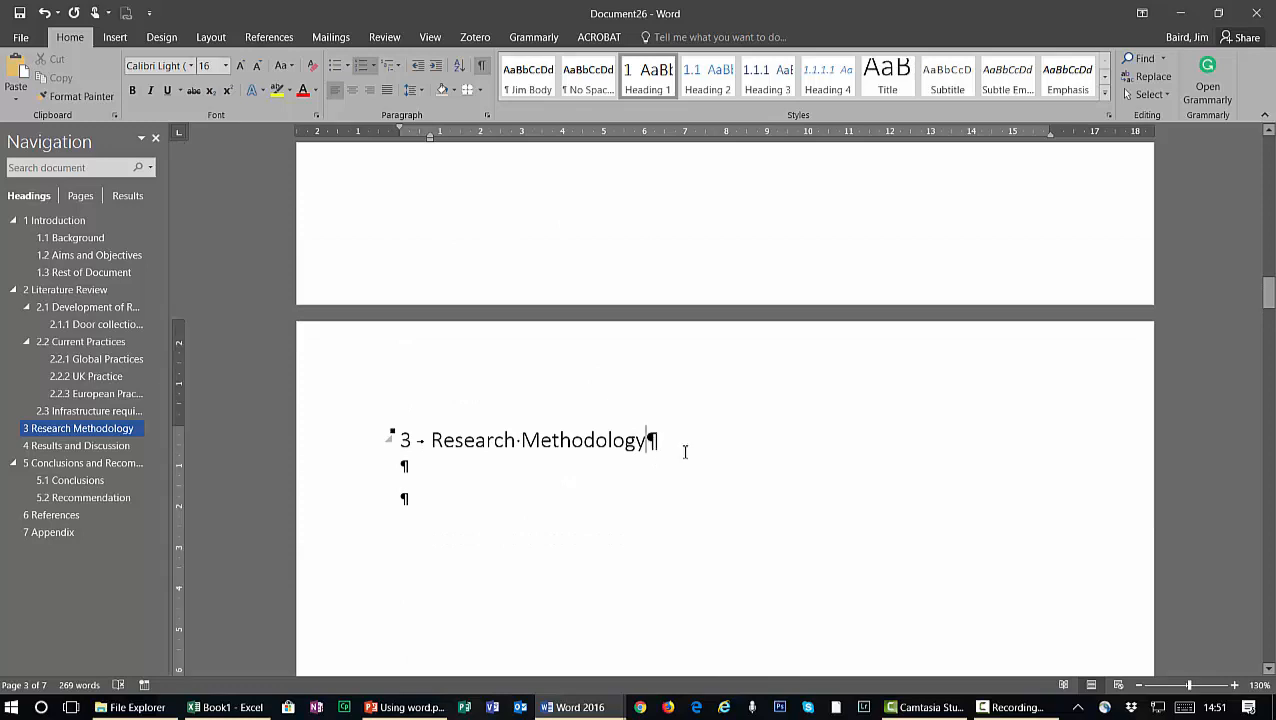
{"action": "key", "text": "Return"}
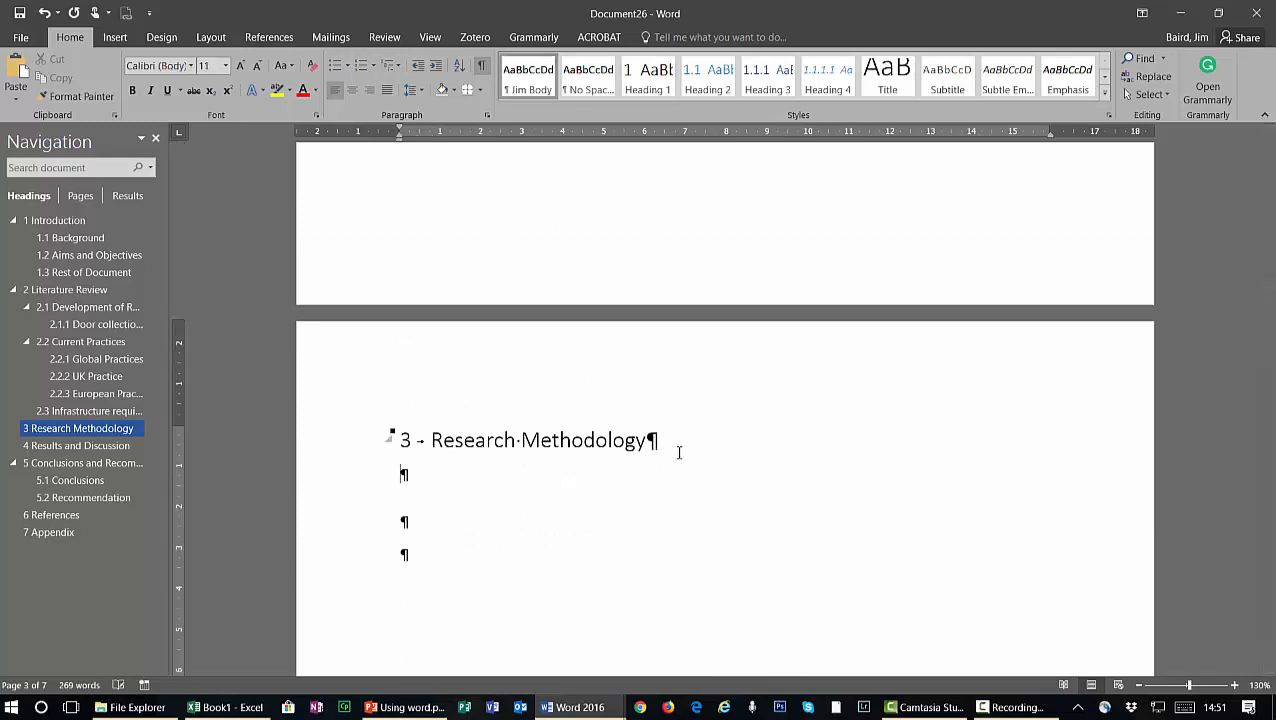
{"action": "left_click", "coordinate": [362, 476]}
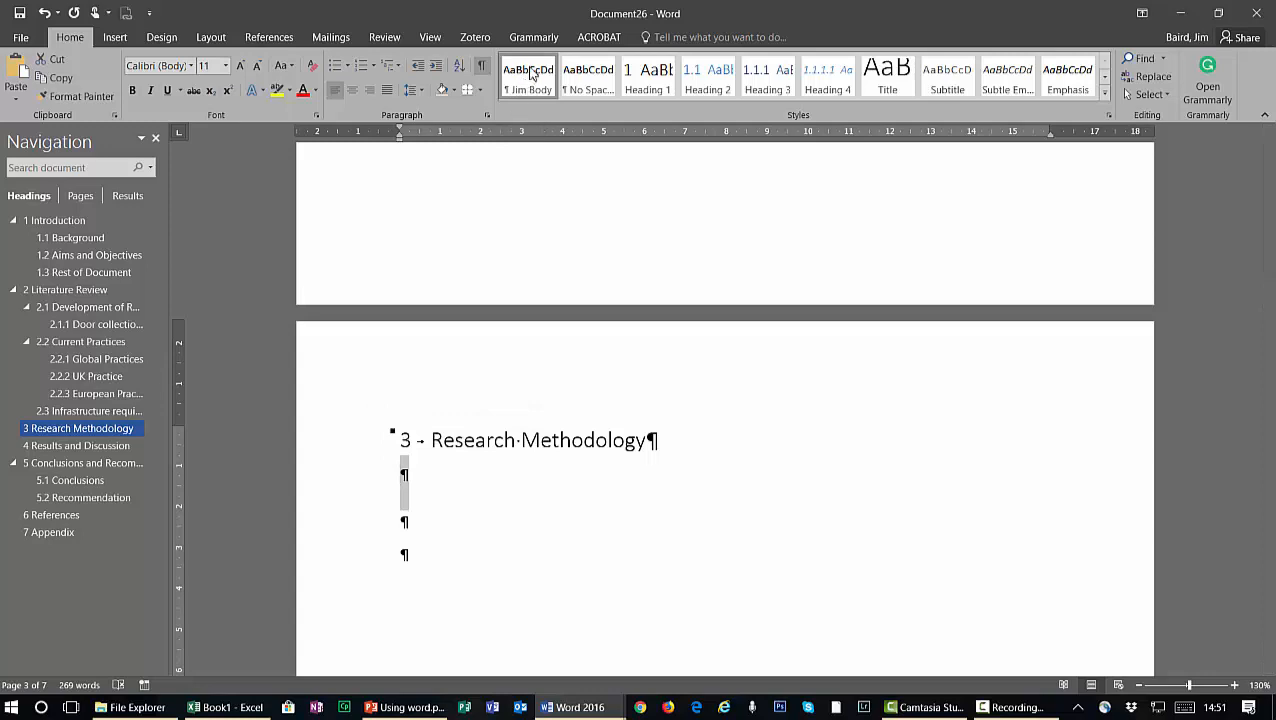
Set the font colour of the Heading 2 style to Automatic, starting from the Development of Recycling Systems heading
{"action": "scroll", "coordinate": [600, 250], "scroll_direction": "up", "scroll_amount": 10}
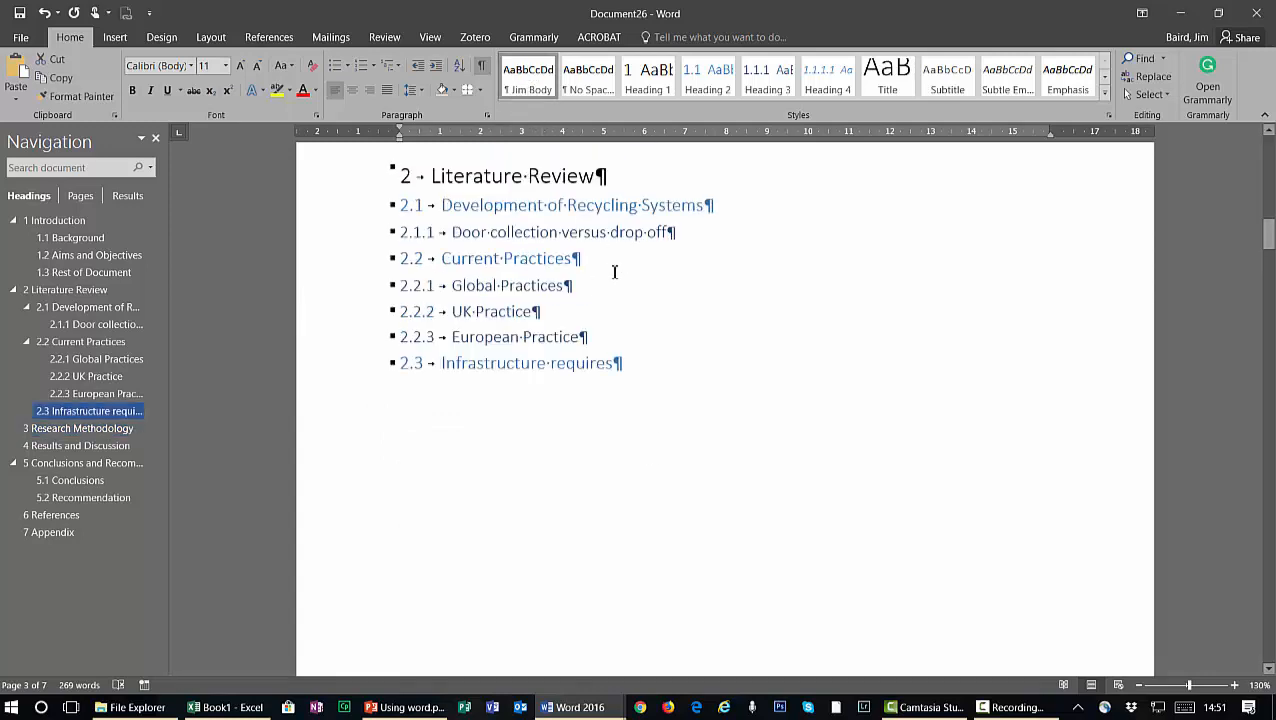
{"action": "left_click", "coordinate": [528, 279]}
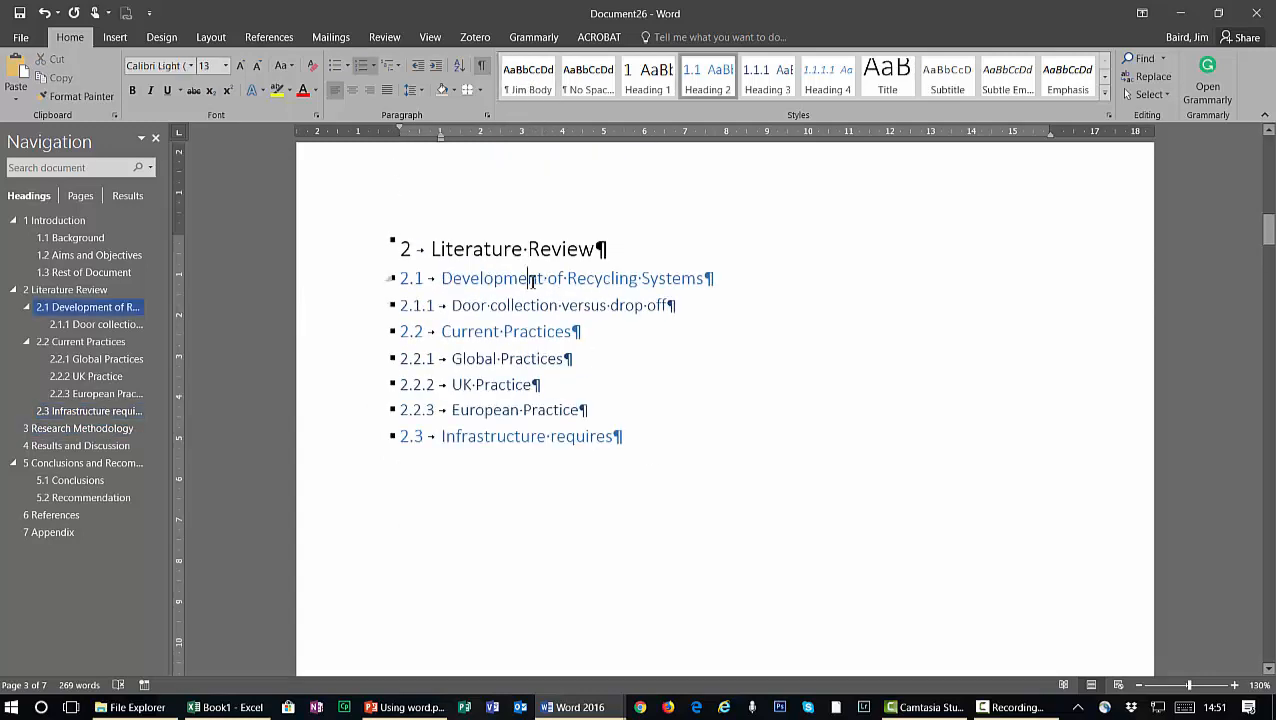
{"action": "right_click", "coordinate": [713, 79]}
{"action": "left_click", "coordinate": [755, 104]}
{"action": "left_click", "coordinate": [730, 264]}
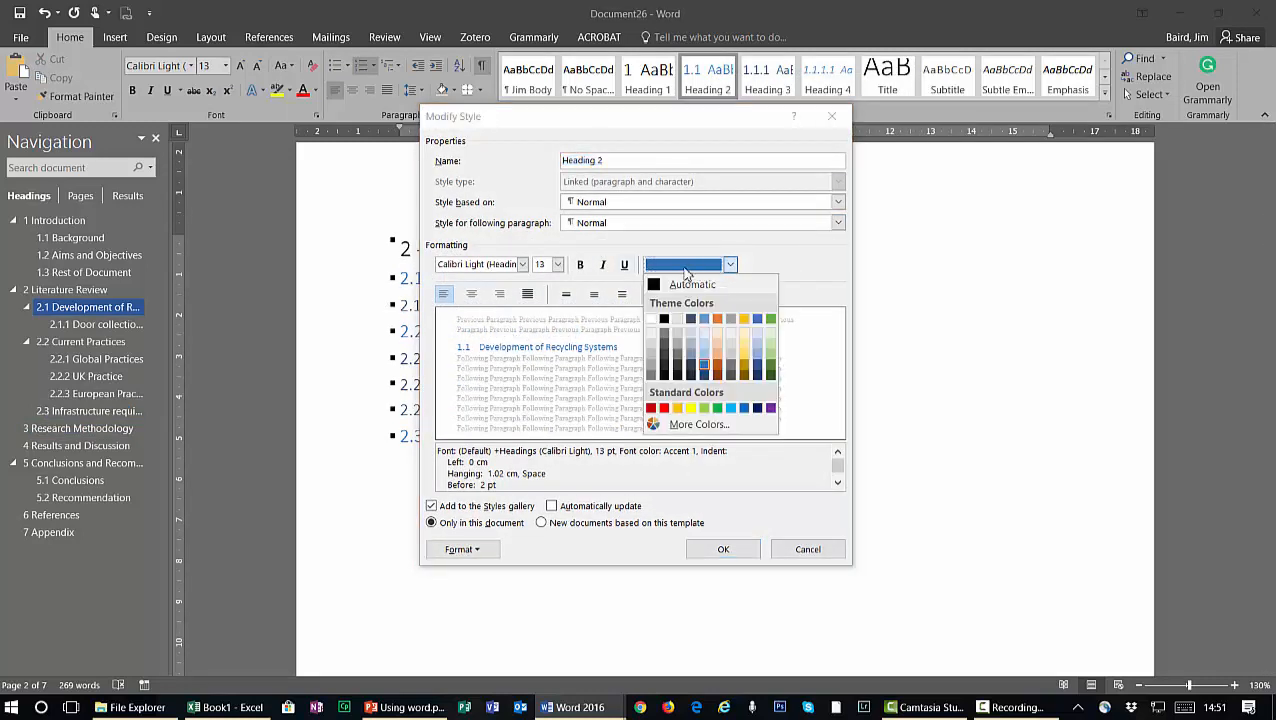
{"action": "left_click", "coordinate": [658, 290]}
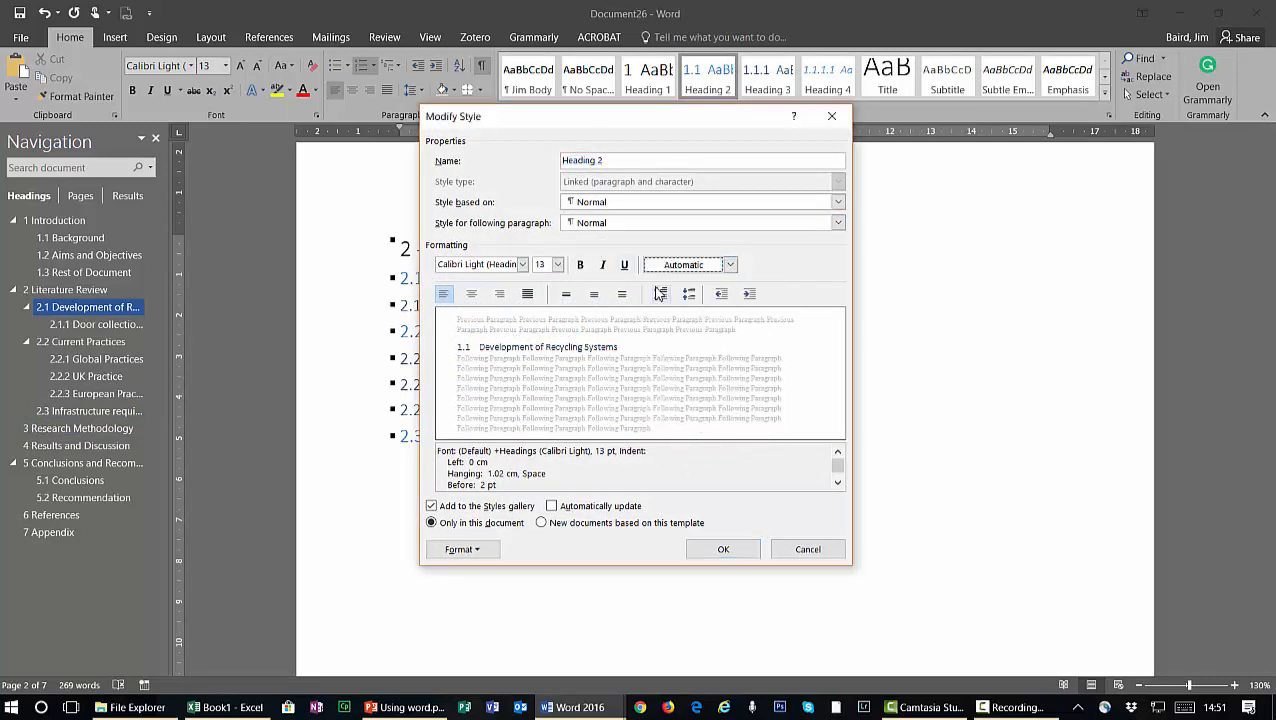
{"action": "left_click", "coordinate": [467, 549]}
{"action": "left_click", "coordinate": [446, 405]}
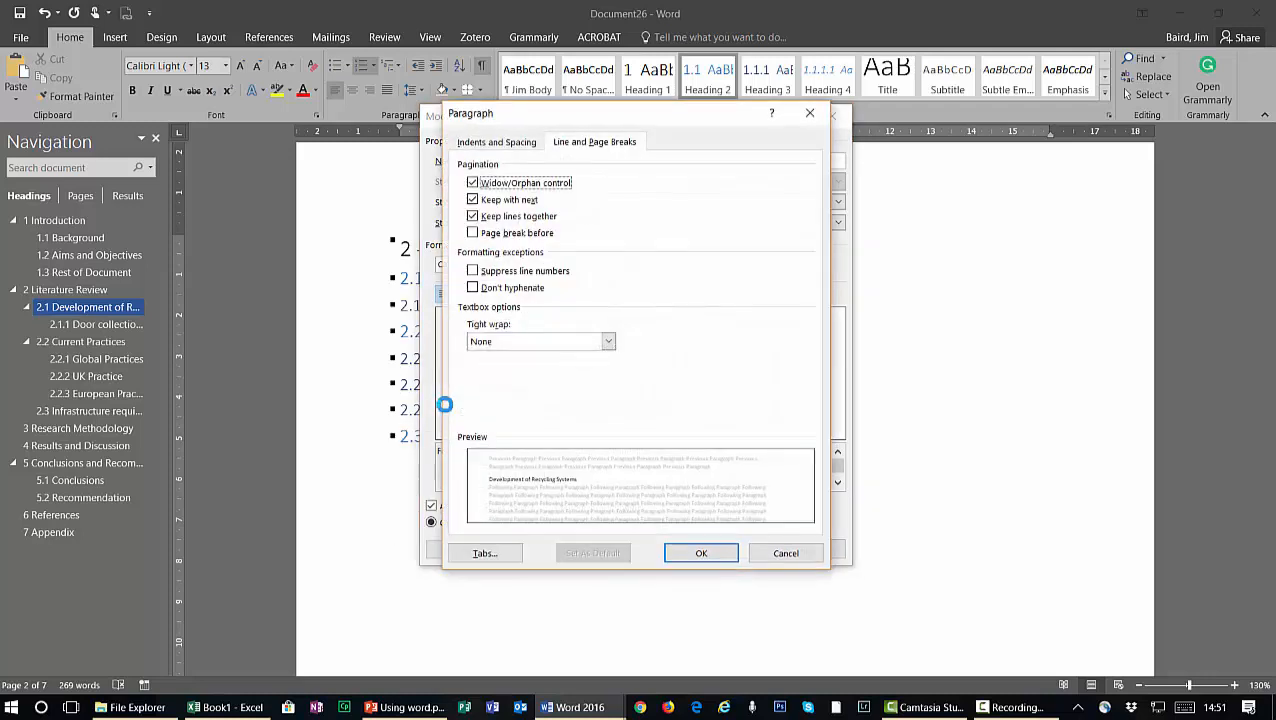
{"action": "left_click", "coordinate": [775, 559]}
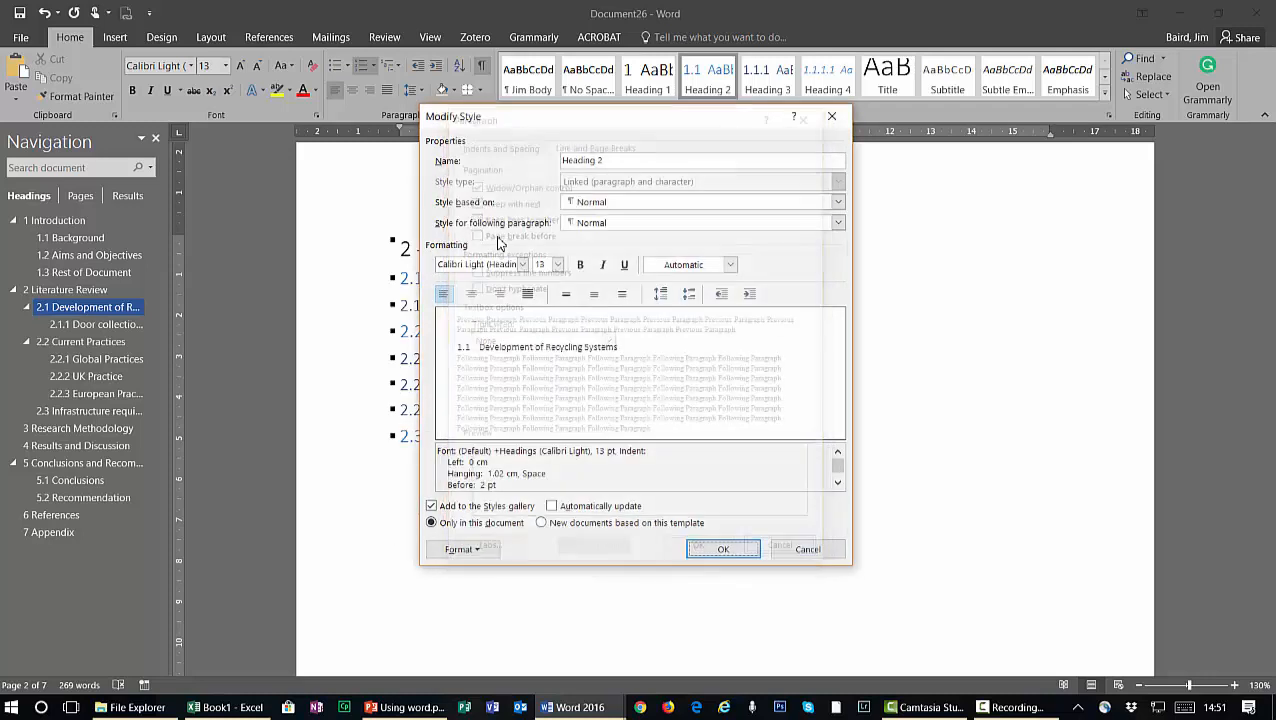
Set the style for the paragraph following Heading 2 to Jim Body and apply the style changes
{"action": "left_click", "coordinate": [591, 224]}
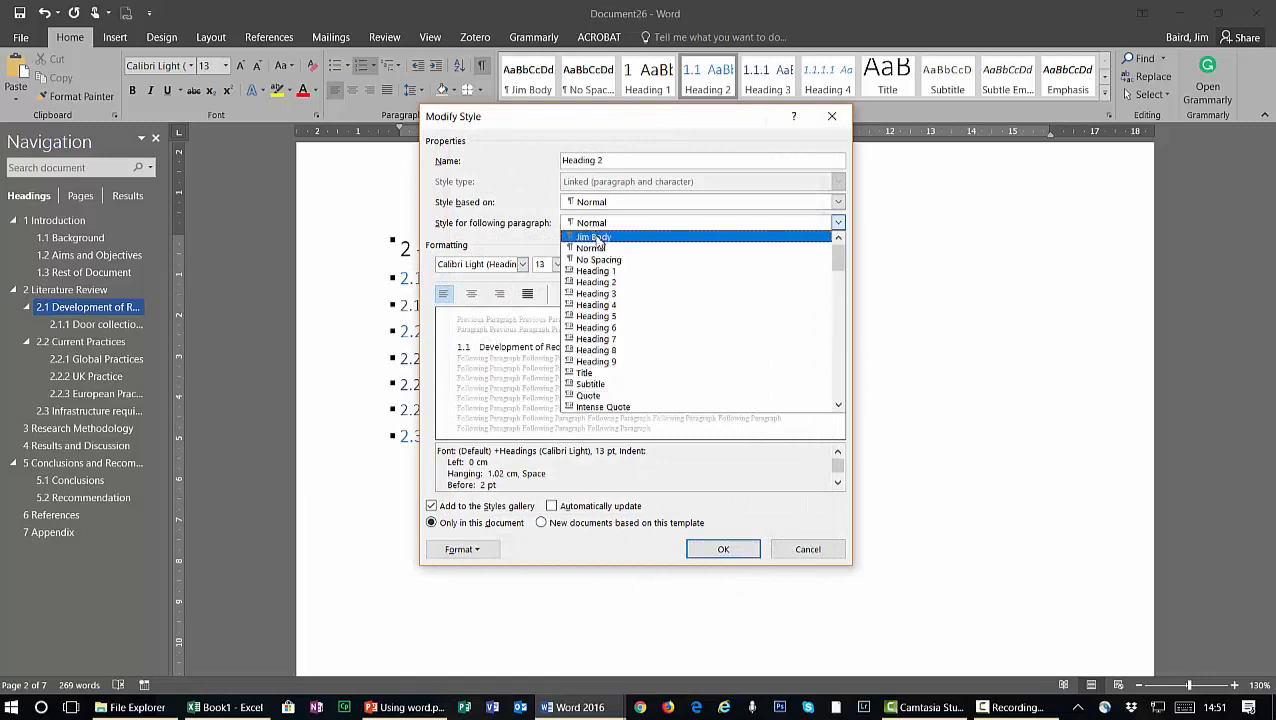
{"action": "left_click", "coordinate": [599, 242]}
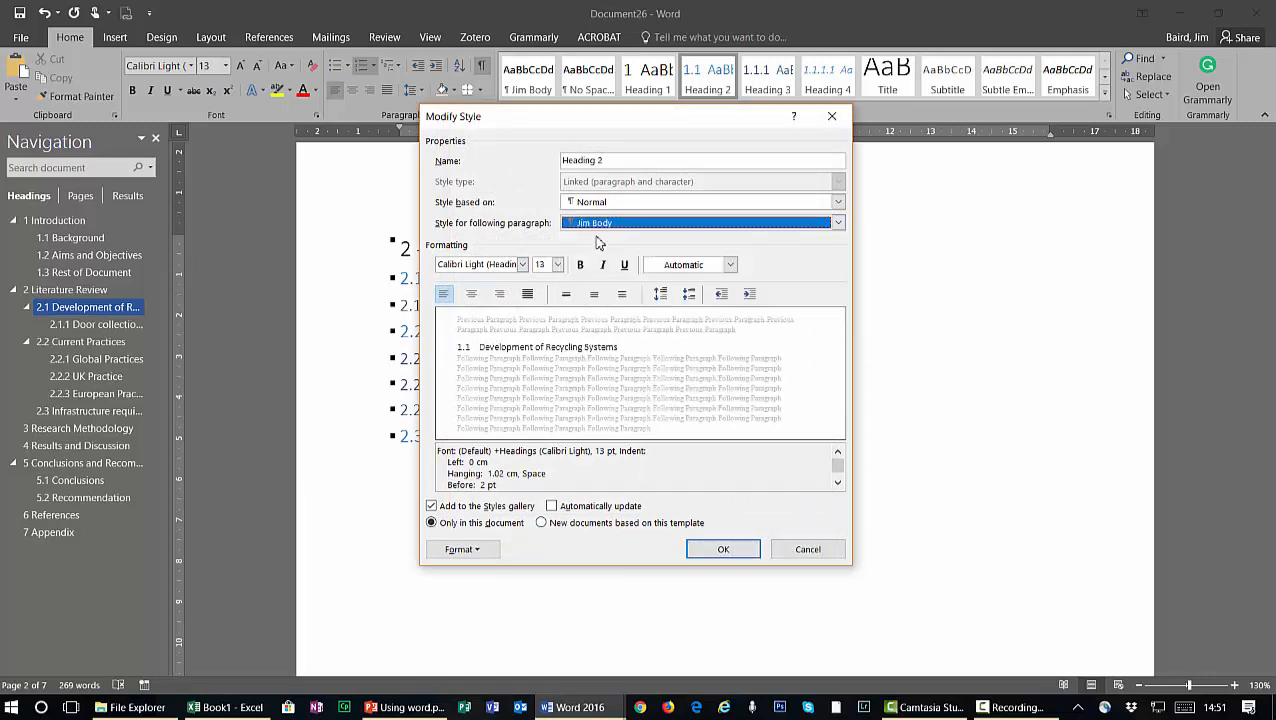
{"action": "left_click", "coordinate": [727, 551]}
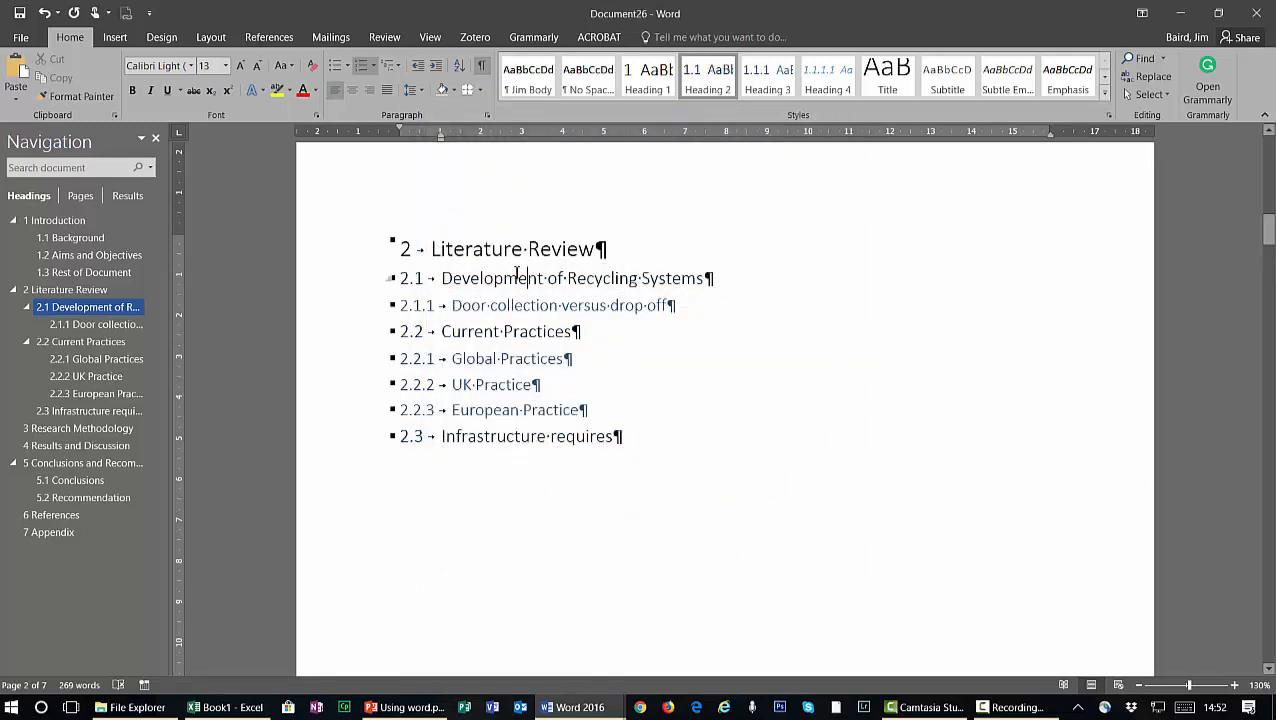
Select the Figure 1.1 caption in the Background section and look for its style in the style gallery
{"action": "scroll", "coordinate": [690, 370], "scroll_direction": "down", "scroll_amount": 5}
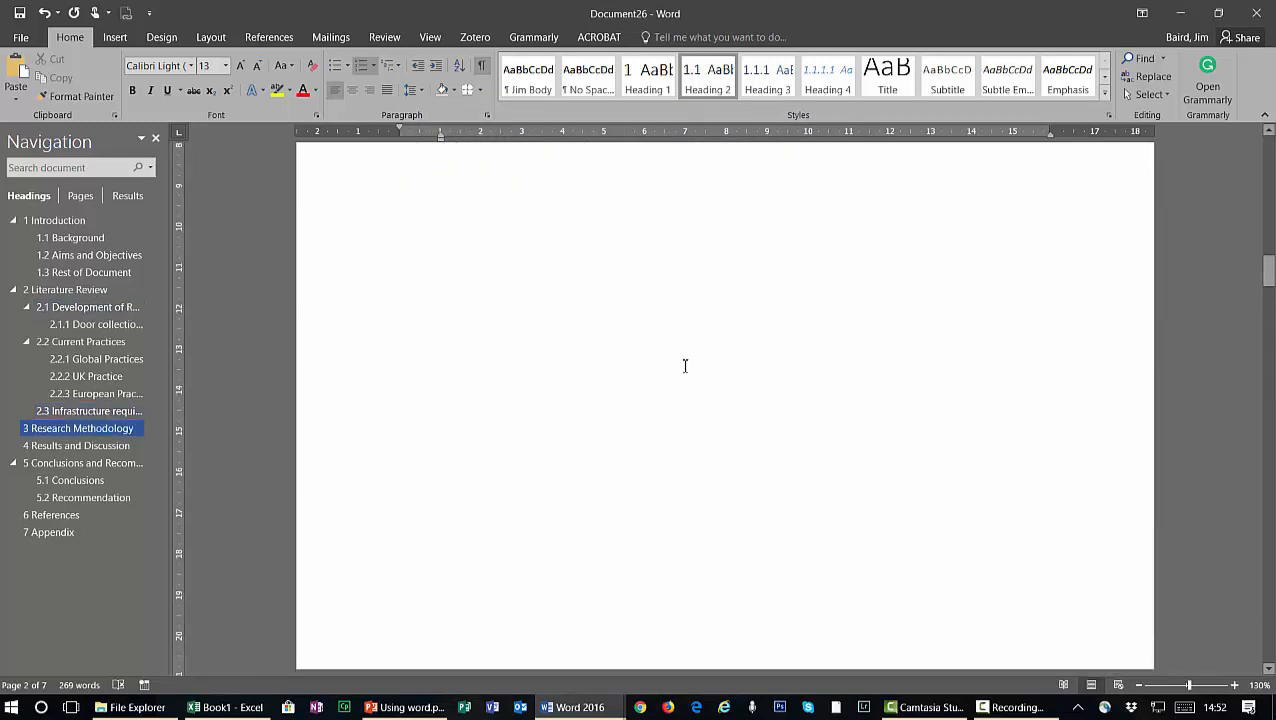
{"action": "scroll", "coordinate": [726, 290], "scroll_direction": "up", "scroll_amount": 10}
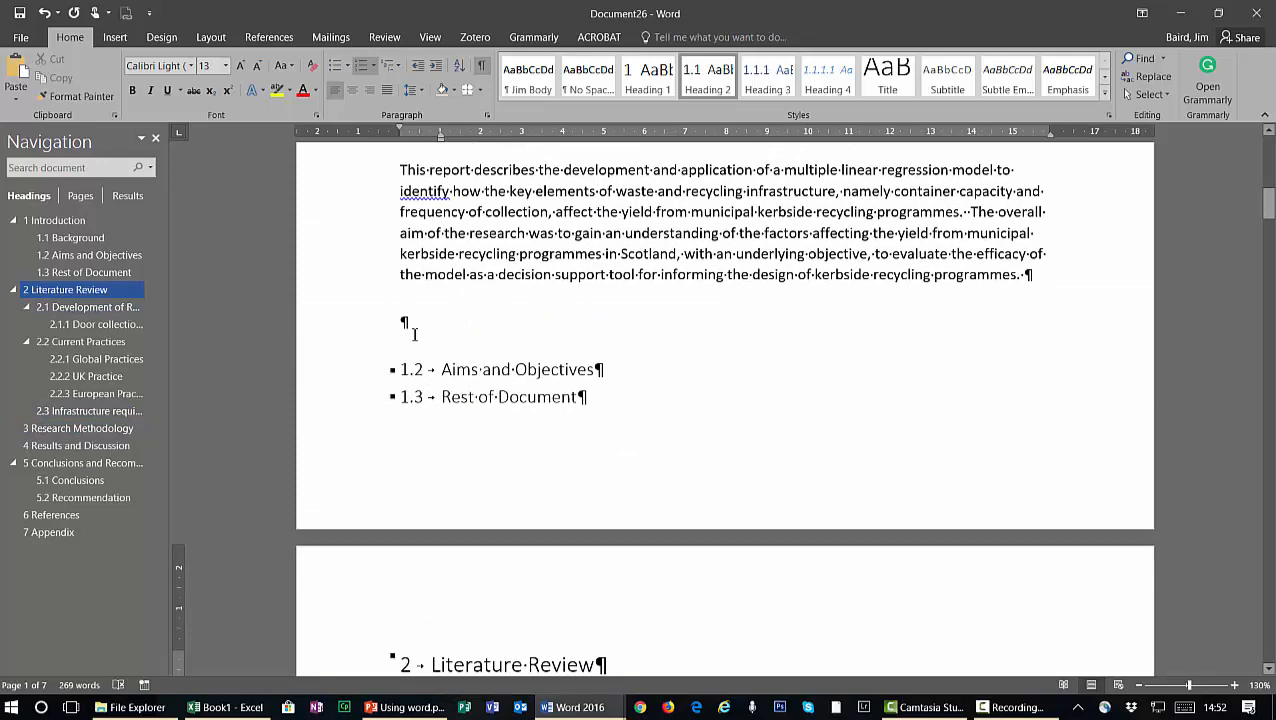
{"action": "scroll", "coordinate": [414, 334], "scroll_direction": "up", "scroll_amount": 6}
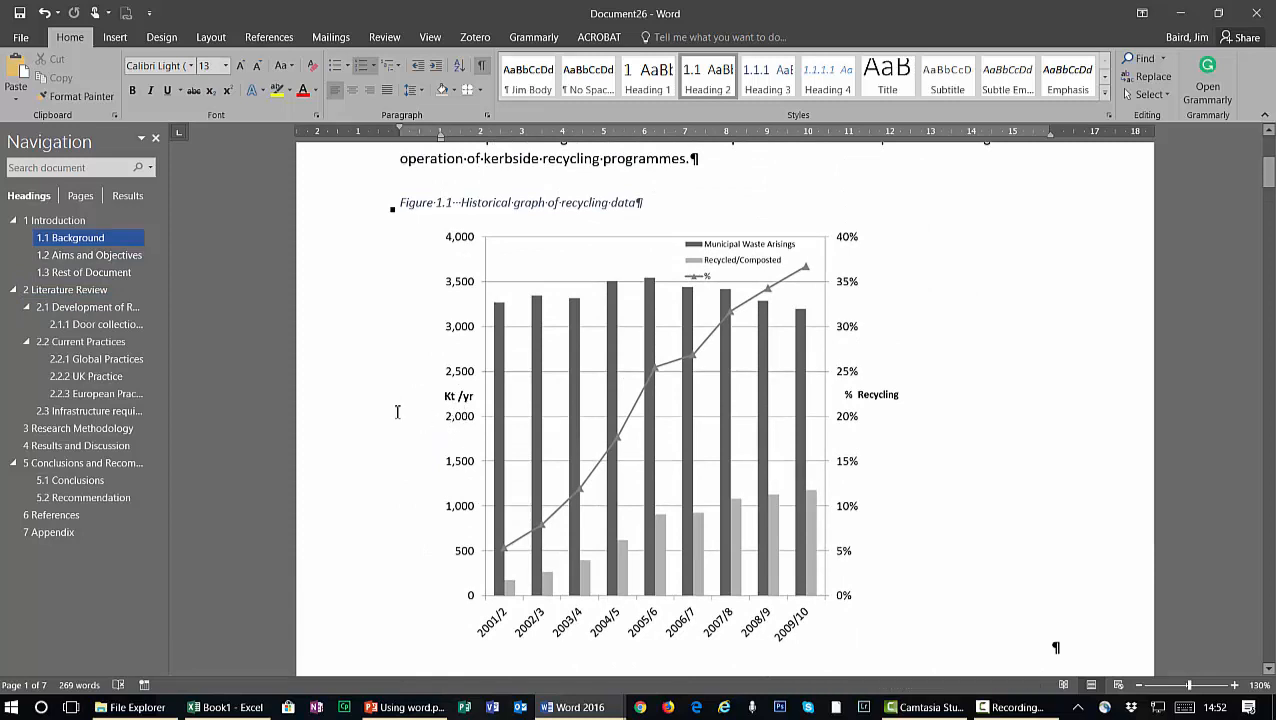
{"action": "left_click", "coordinate": [333, 213]}
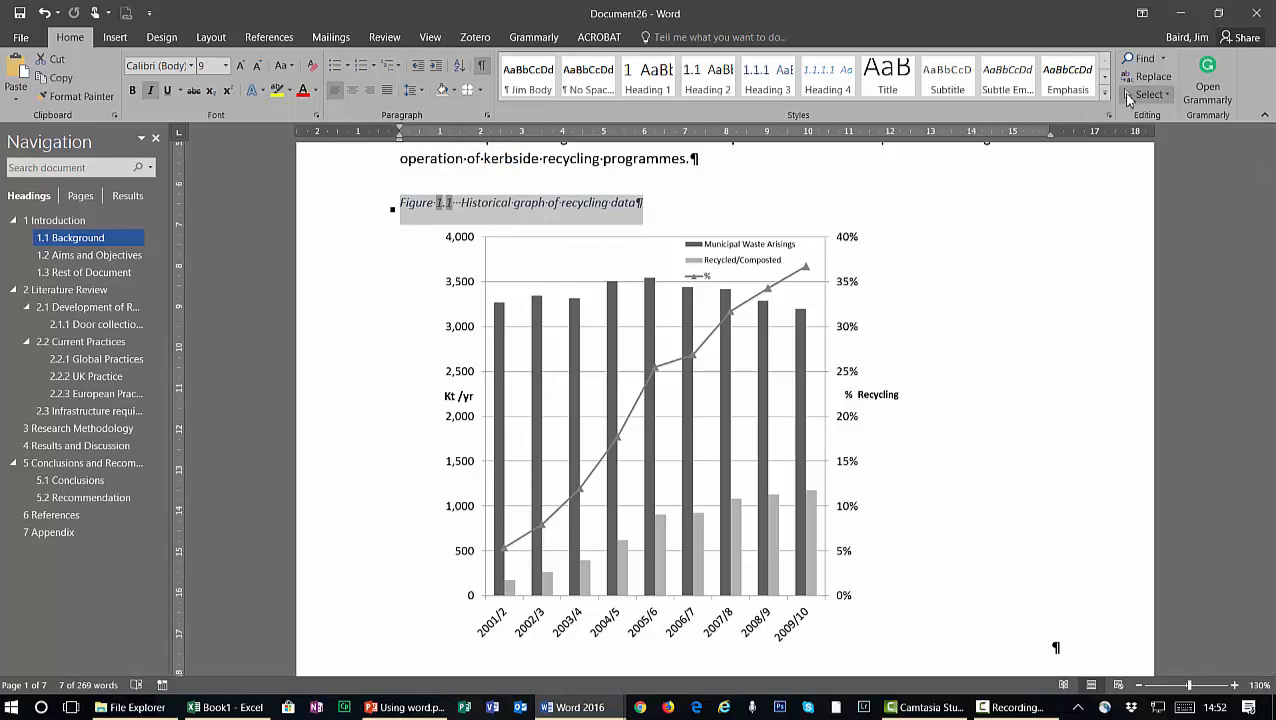
{"action": "left_click", "coordinate": [1105, 92]}
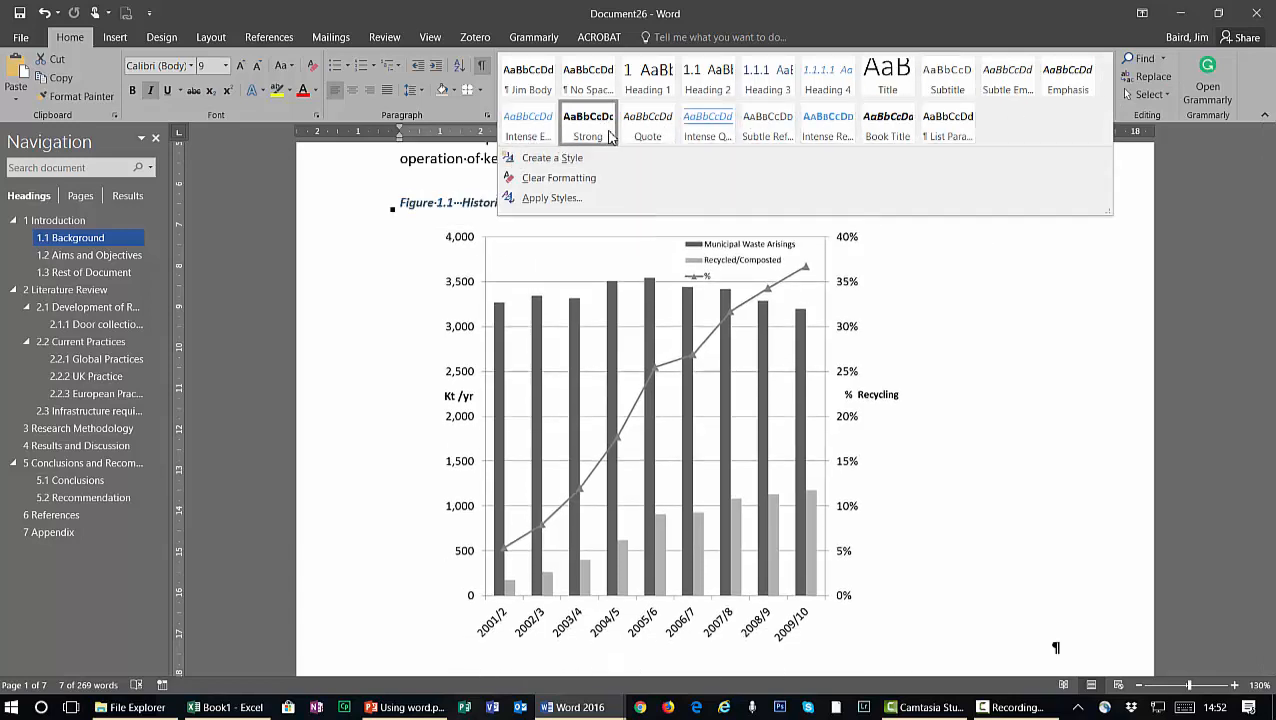
{"action": "left_click", "coordinate": [390, 12]}
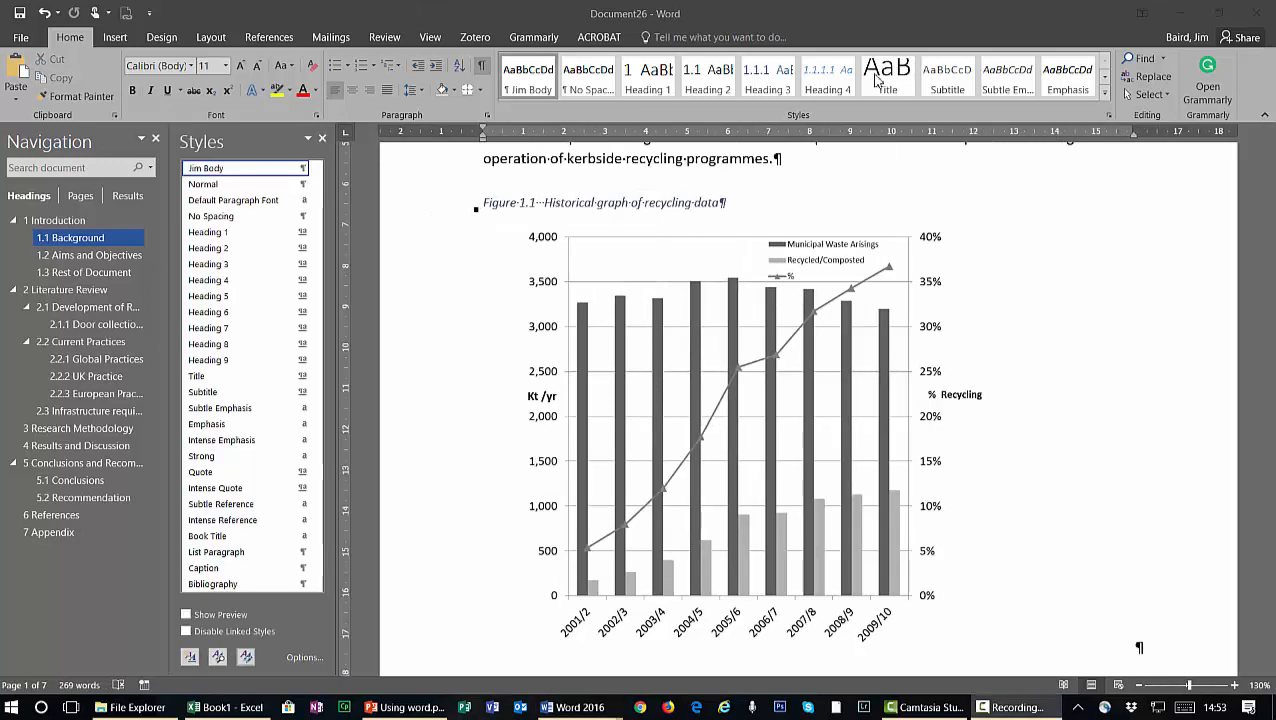
{"action": "left_click", "coordinate": [1105, 91]}
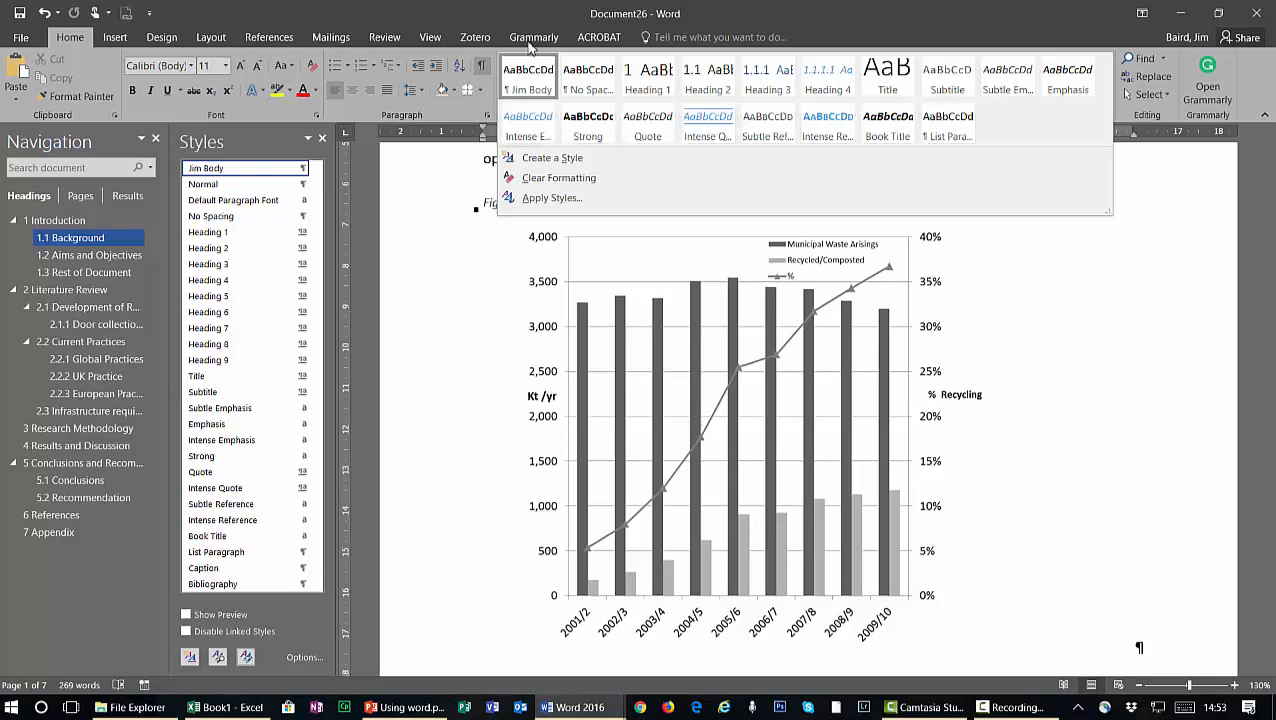
{"action": "left_click", "coordinate": [307, 140]}
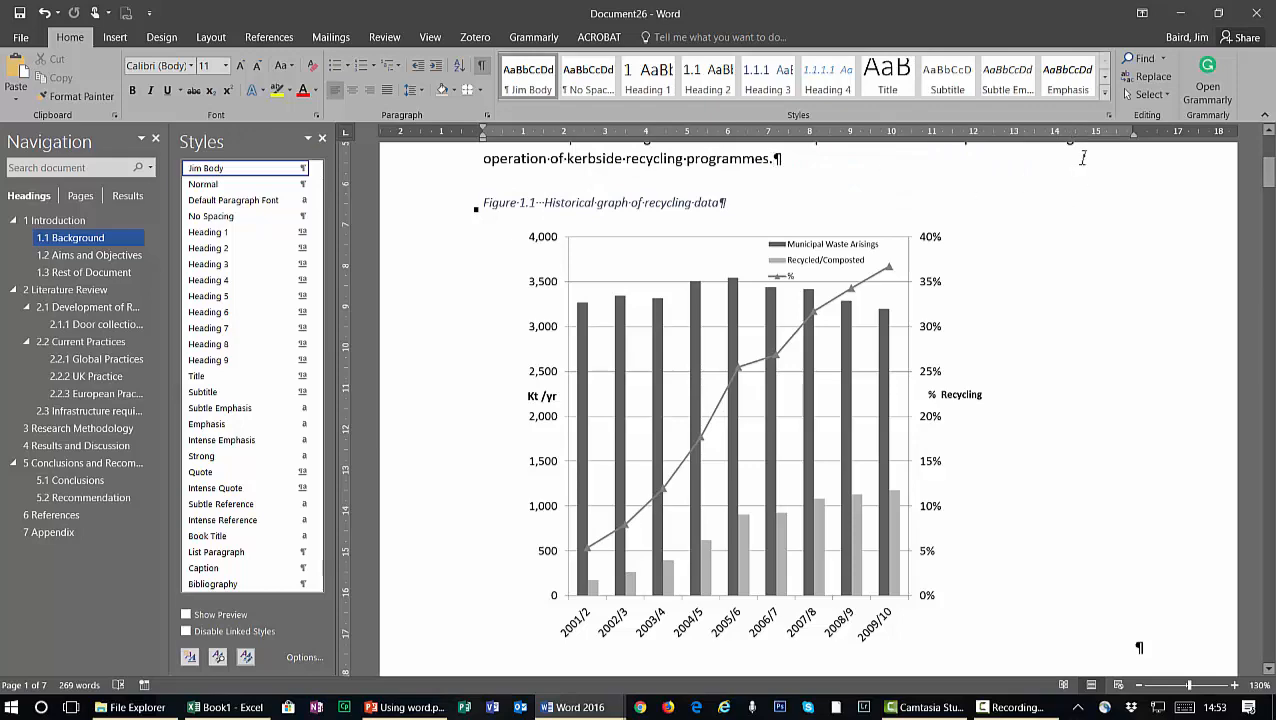
Find the Caption style in the full styles list with the Figure 1.1 caption selected, and inspect its formatting details
{"action": "left_click", "coordinate": [1107, 115]}
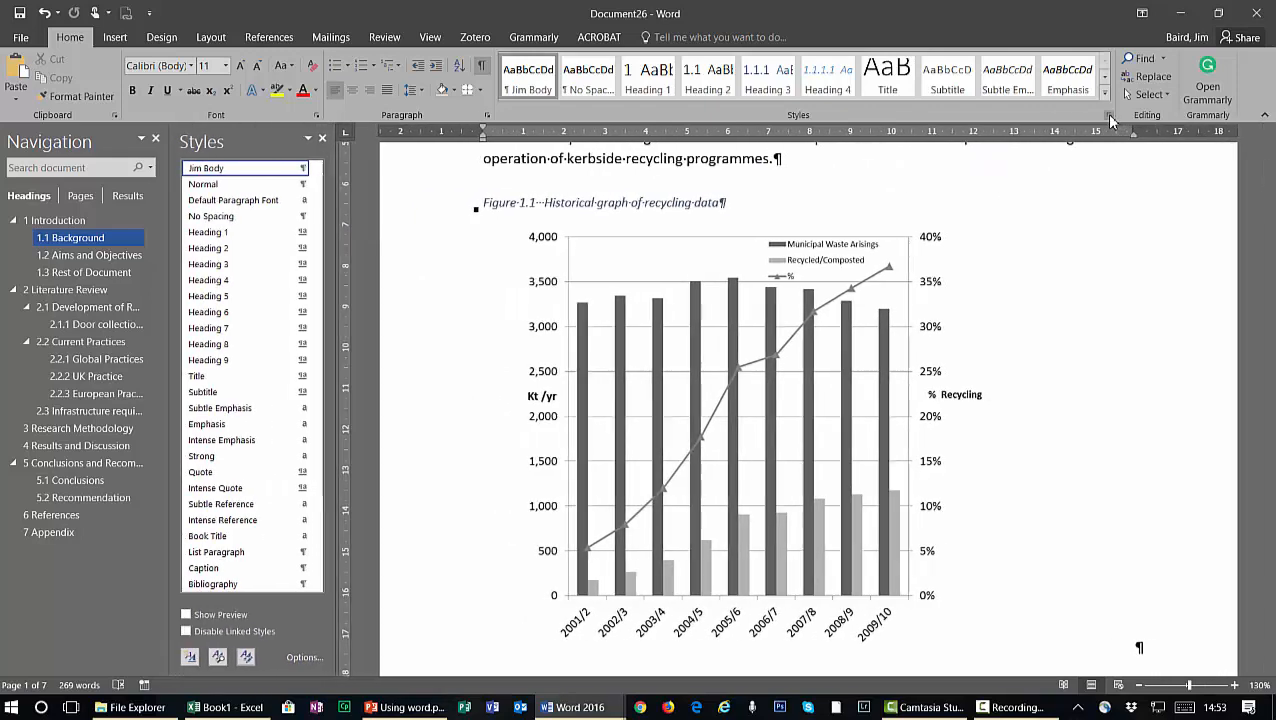
{"action": "left_click", "coordinate": [1107, 115]}
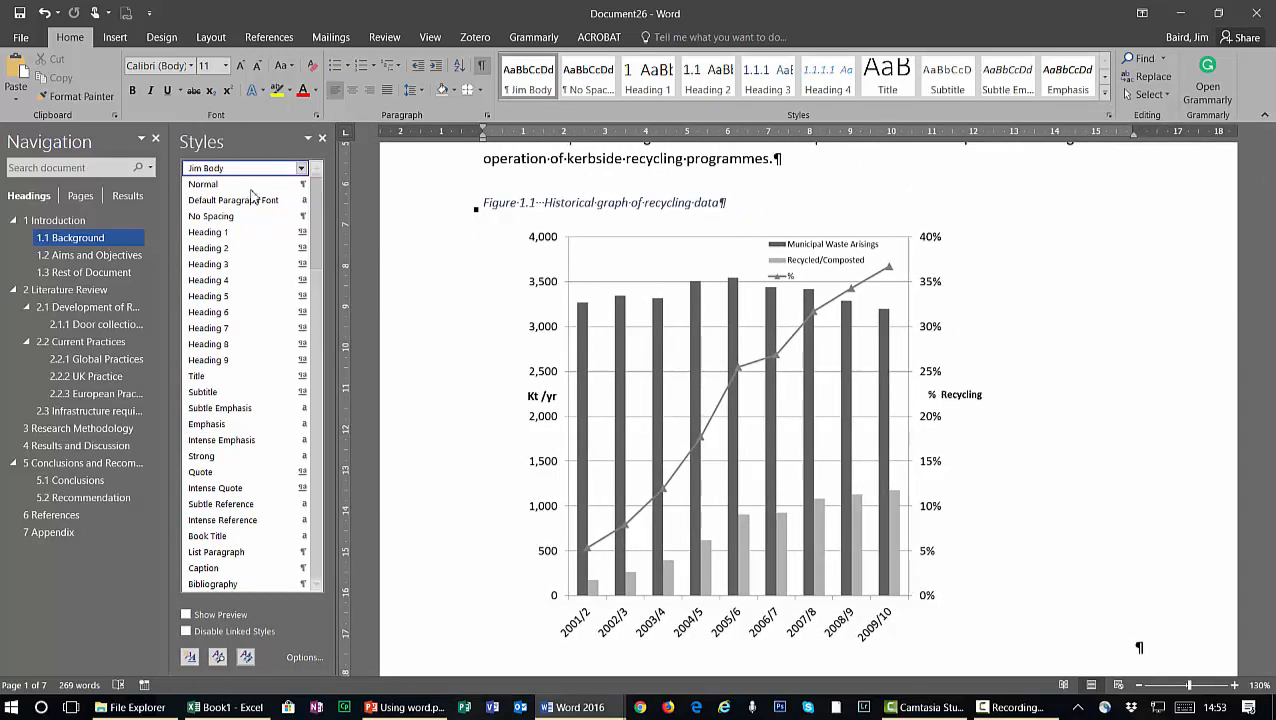
{"action": "scroll", "coordinate": [254, 285], "scroll_direction": "down", "scroll_amount": 2}
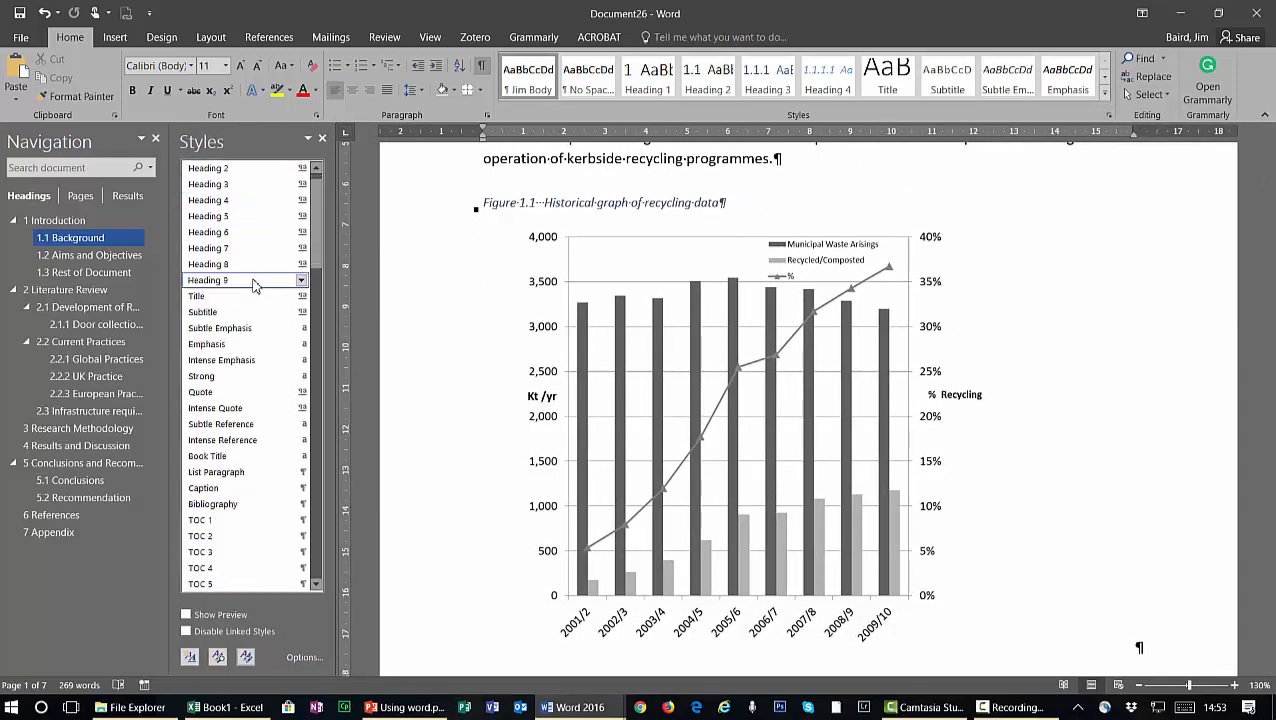
{"action": "left_click", "coordinate": [421, 212]}
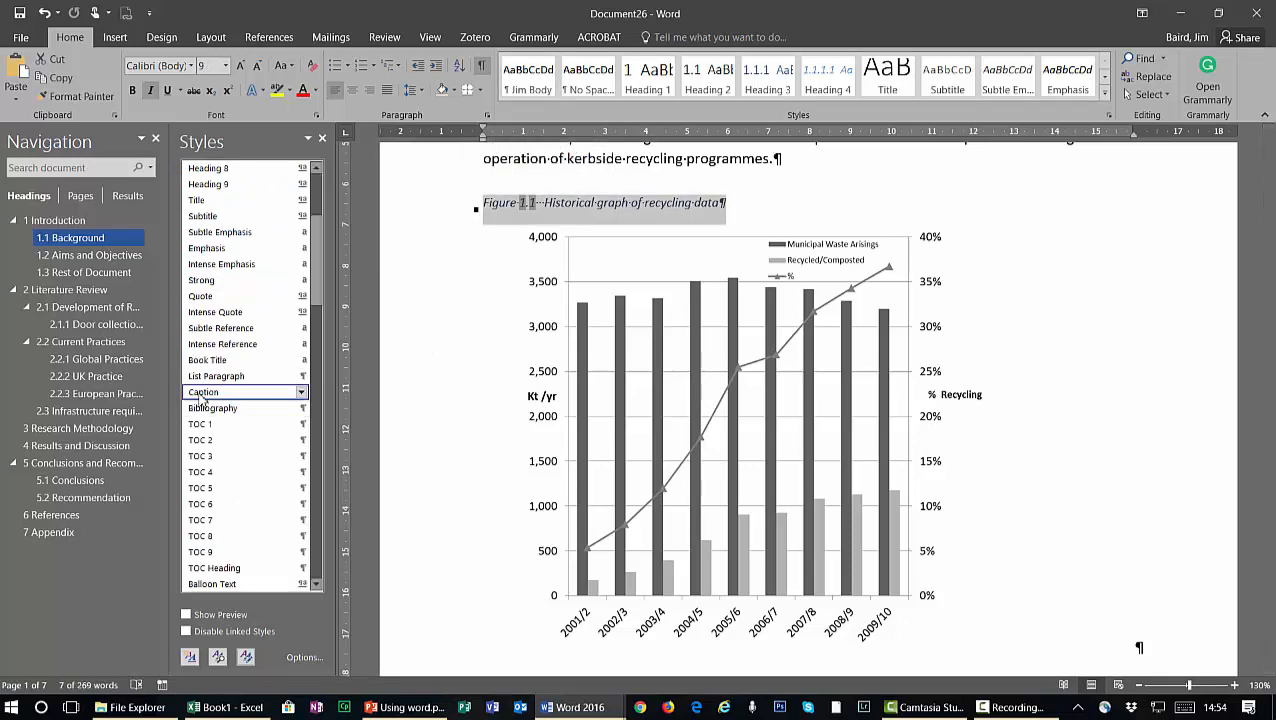
{"action": "mouse_move", "coordinate": [238, 397]}
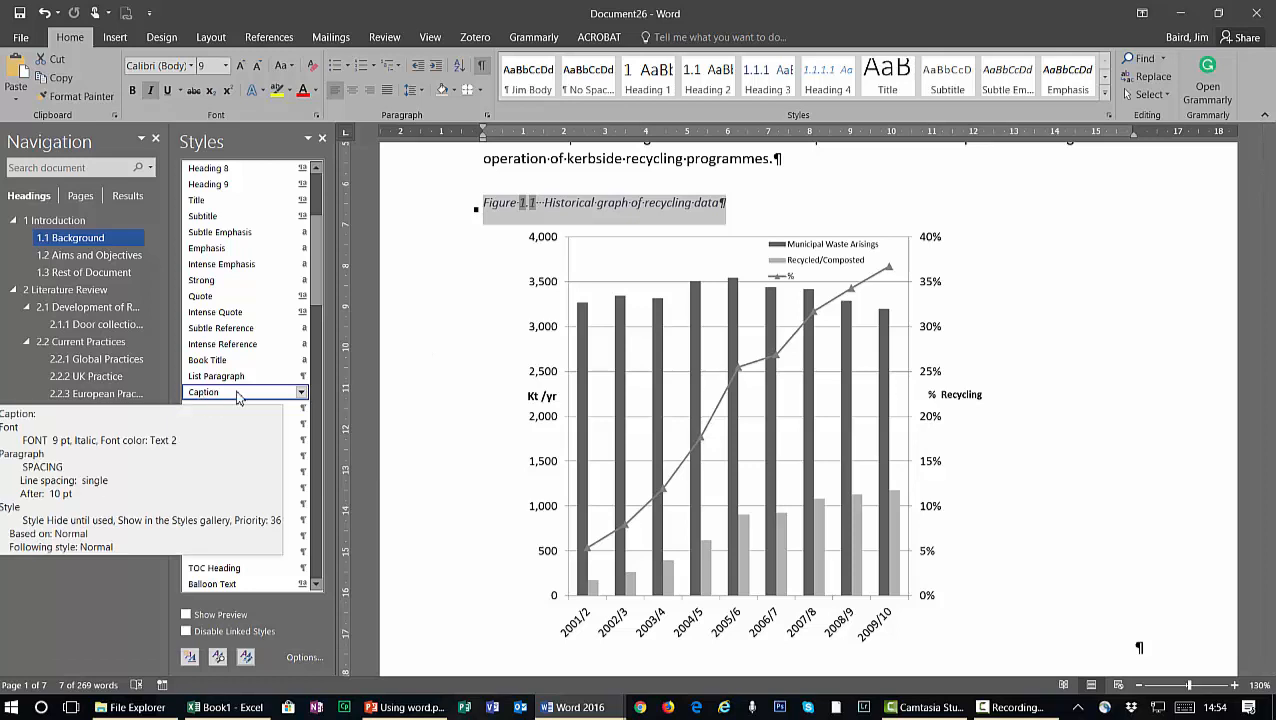
{"action": "left_click", "coordinate": [301, 393]}
{"action": "left_click", "coordinate": [303, 396]}
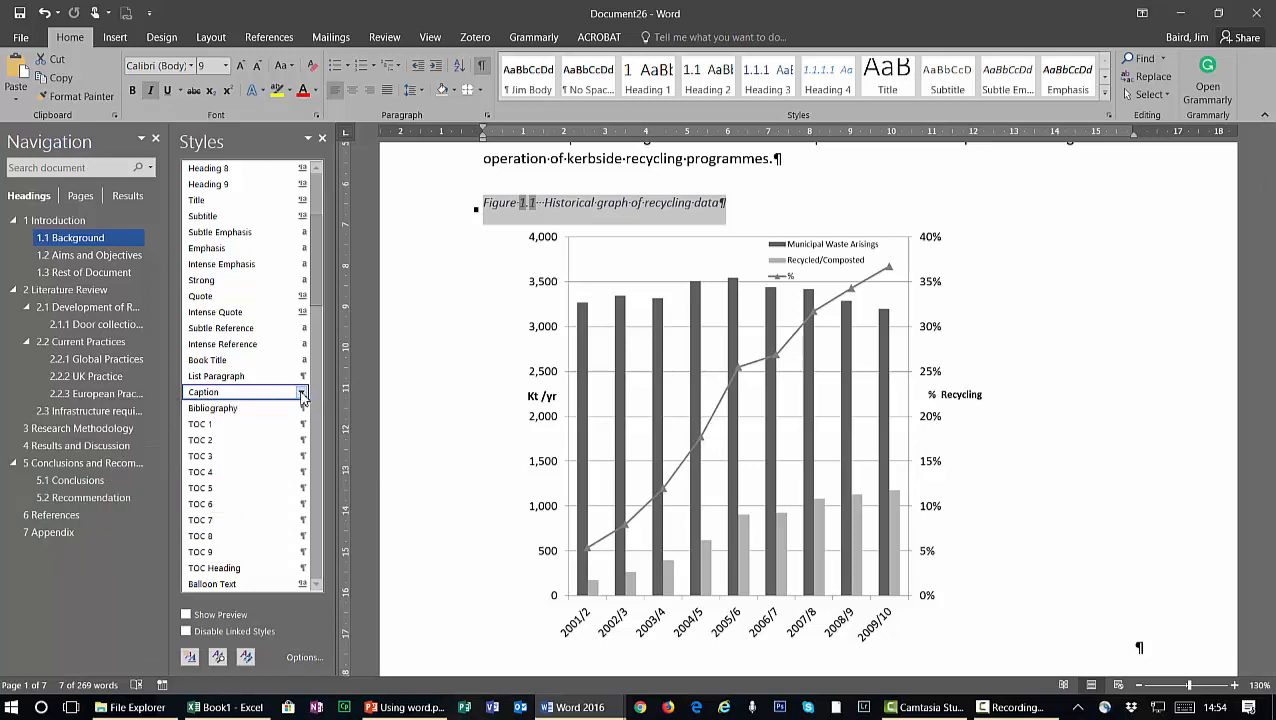
Set the Caption style to show among the recommended styles and raise its priority to 12, directly after Title
{"action": "left_click", "coordinate": [245, 658]}
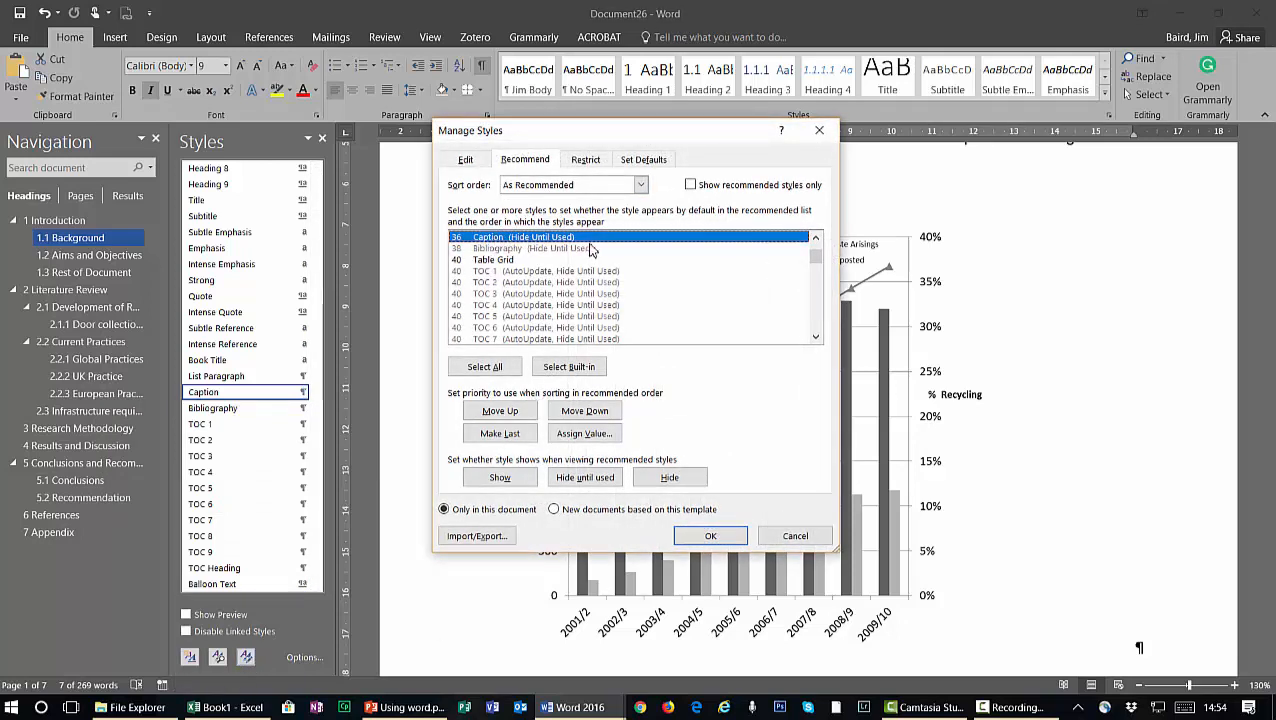
{"action": "left_click", "coordinate": [501, 478]}
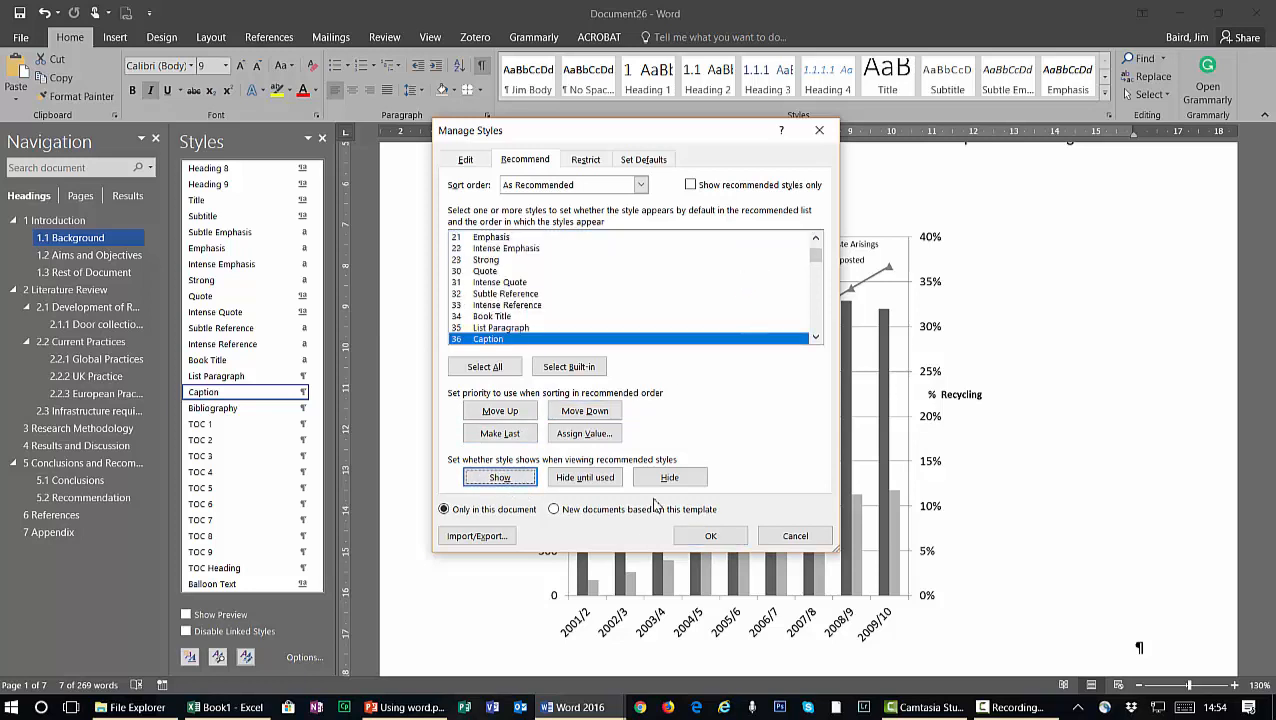
{"action": "left_click", "coordinate": [495, 413]}
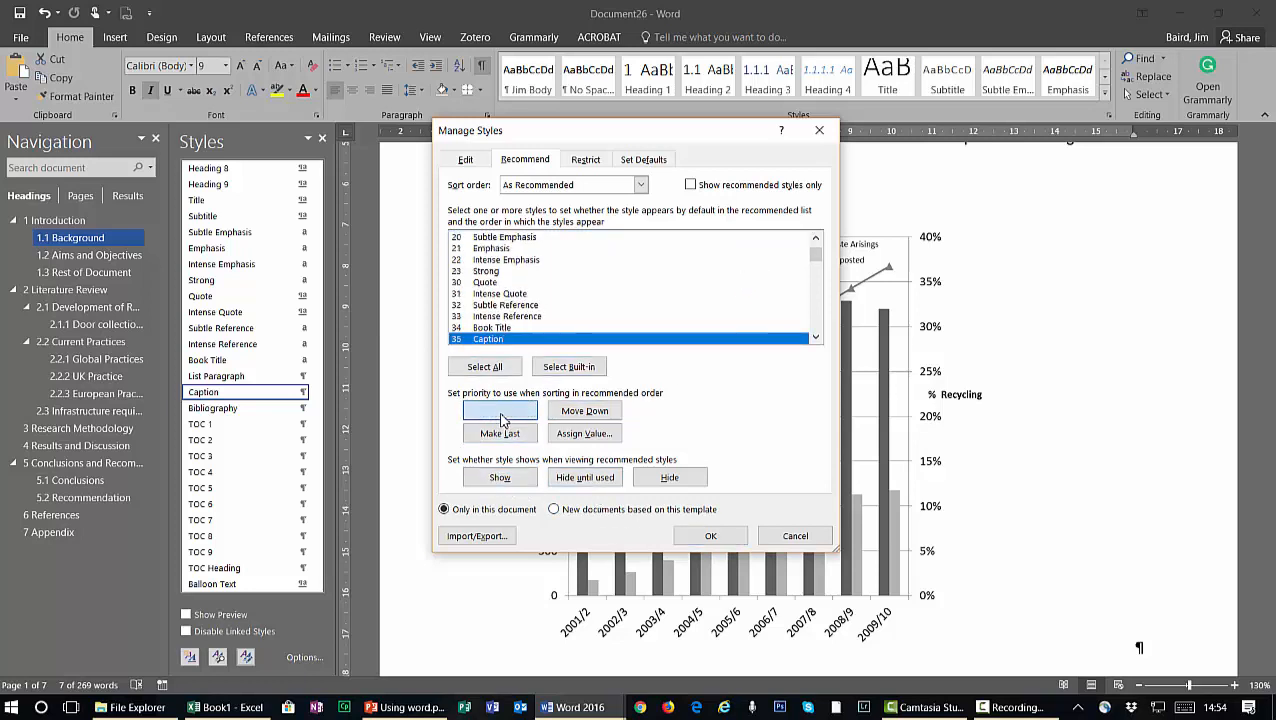
{"action": "left_click", "coordinate": [500, 413]}
{"action": "left_click", "coordinate": [501, 413]}
{"action": "left_click", "coordinate": [501, 413]}
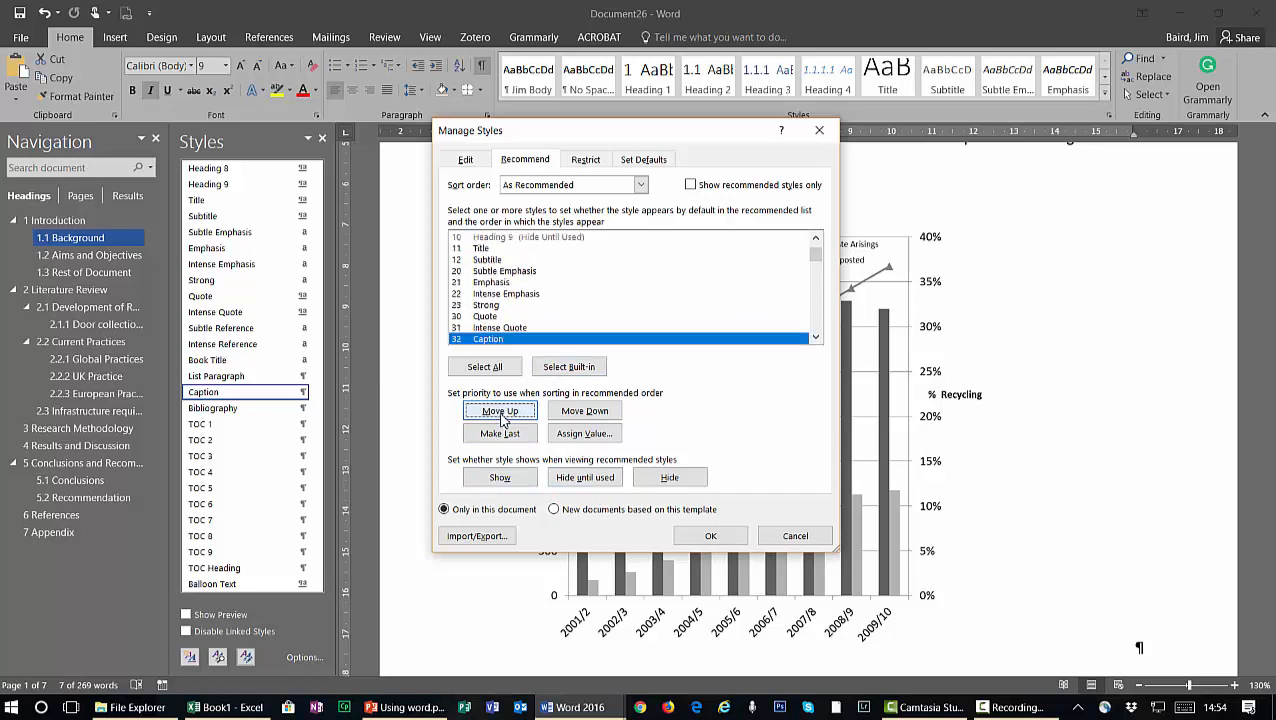
{"action": "left_click", "coordinate": [501, 413]}
{"action": "left_click", "coordinate": [501, 413]}
{"action": "left_click", "coordinate": [501, 413]}
{"action": "left_click", "coordinate": [501, 413]}
{"action": "left_click", "coordinate": [501, 413]}
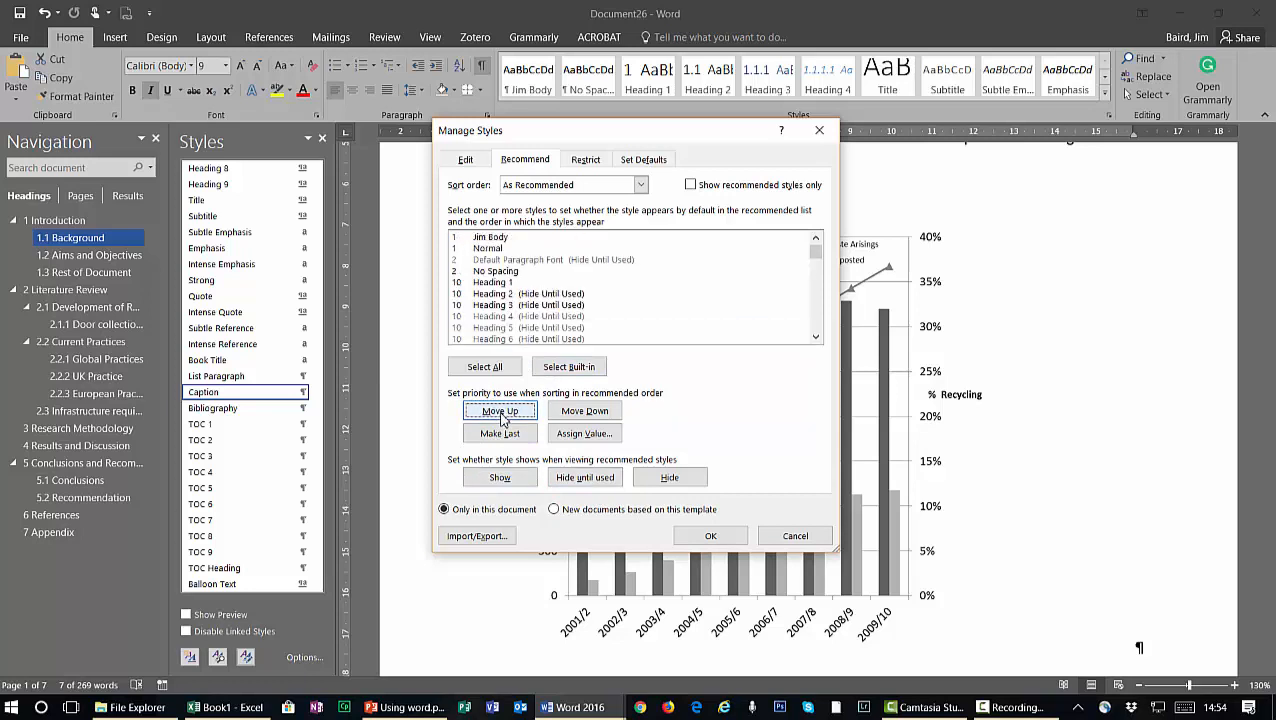
{"action": "left_click", "coordinate": [501, 413]}
{"action": "left_click", "coordinate": [501, 413]}
{"action": "left_click", "coordinate": [501, 413]}
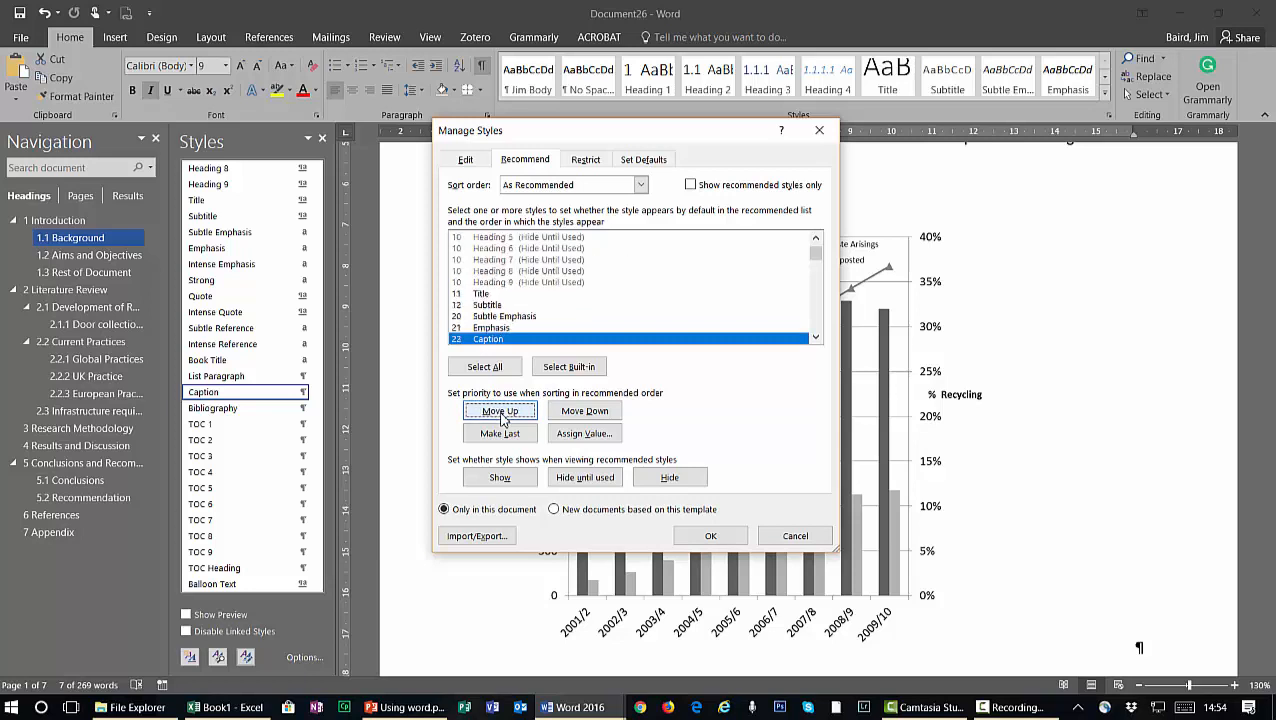
{"action": "left_click", "coordinate": [501, 413]}
{"action": "left_click", "coordinate": [501, 413]}
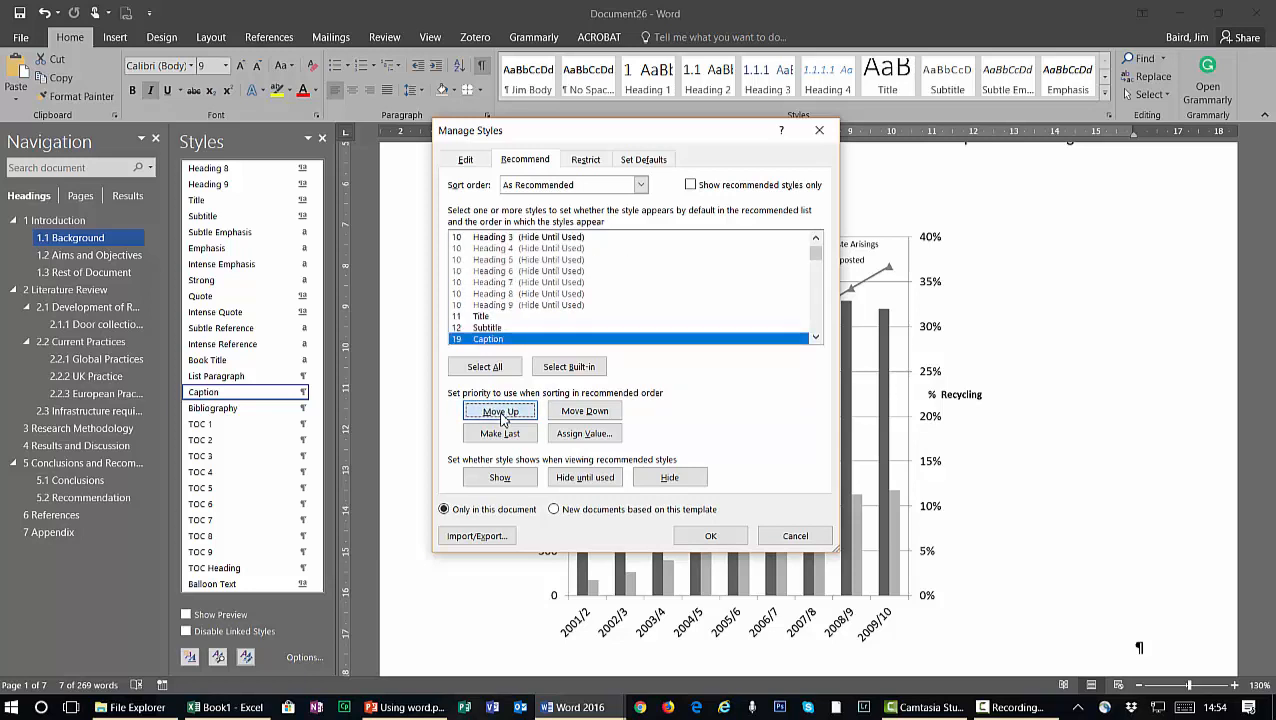
{"action": "left_click", "coordinate": [501, 413]}
{"action": "left_click", "coordinate": [501, 413]}
{"action": "left_click", "coordinate": [501, 413]}
{"action": "left_click", "coordinate": [501, 413]}
{"action": "left_click", "coordinate": [501, 413]}
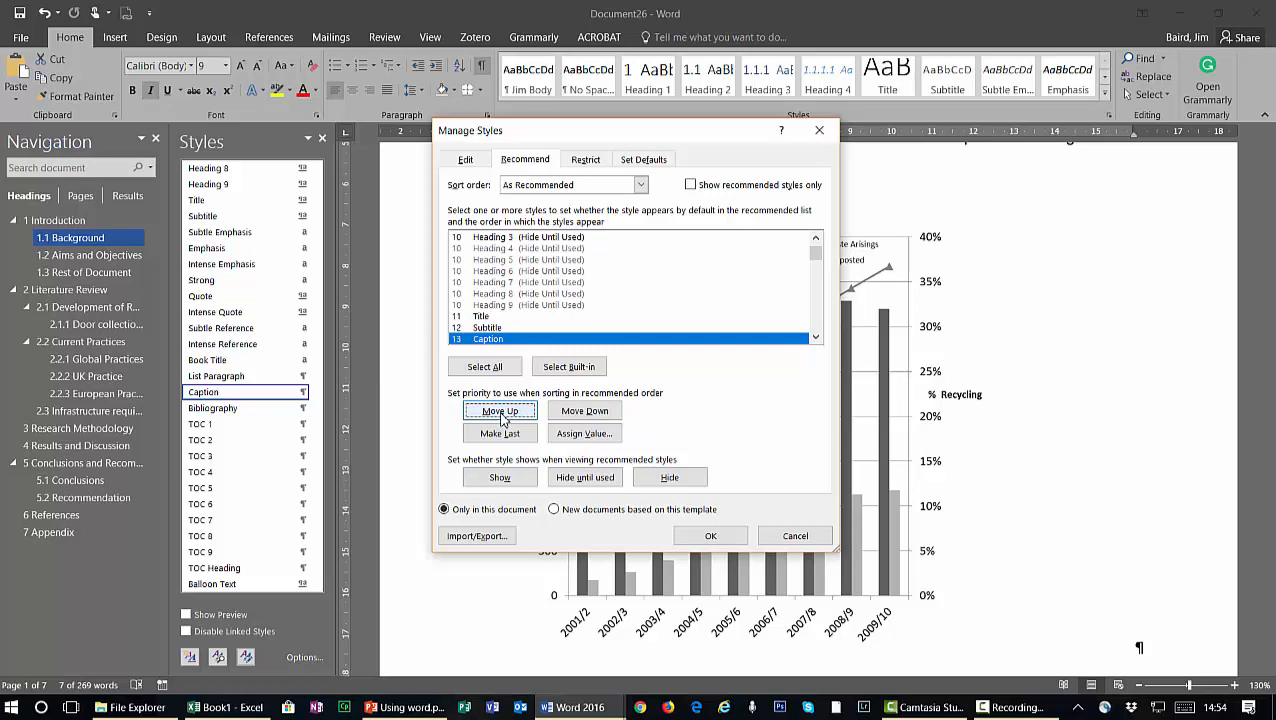
{"action": "left_click", "coordinate": [501, 413]}
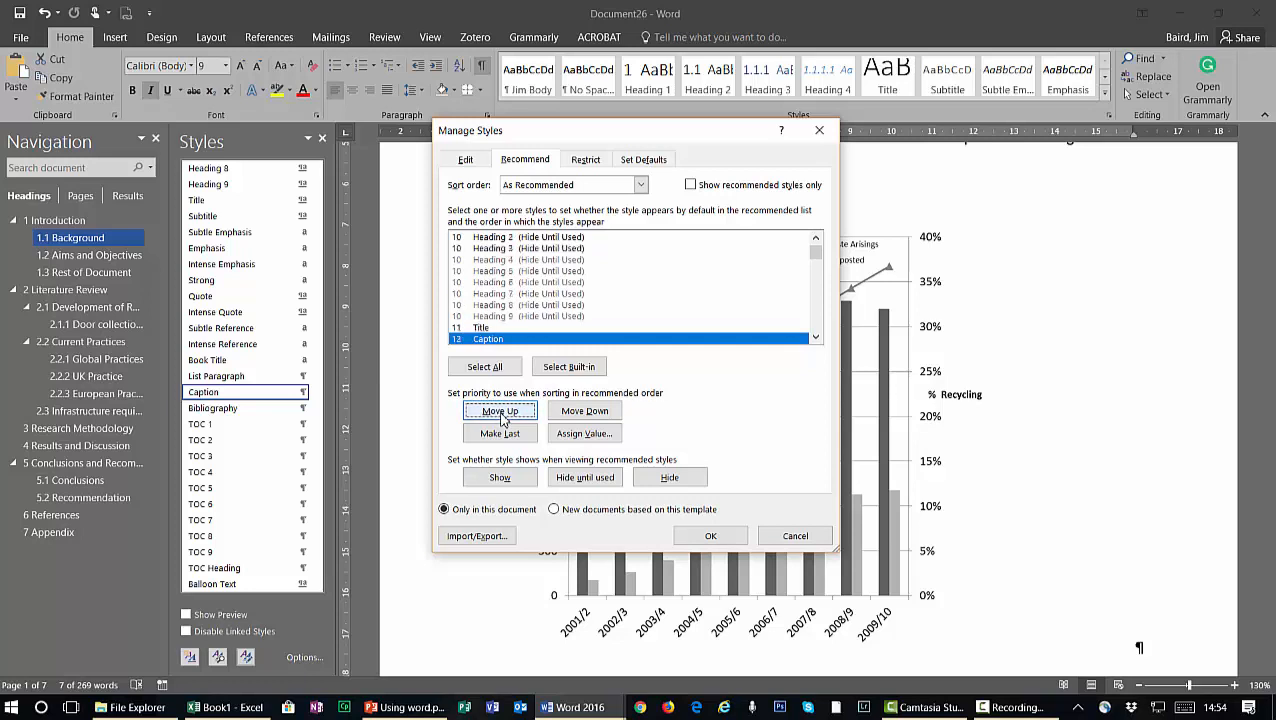
{"action": "left_click", "coordinate": [714, 535]}
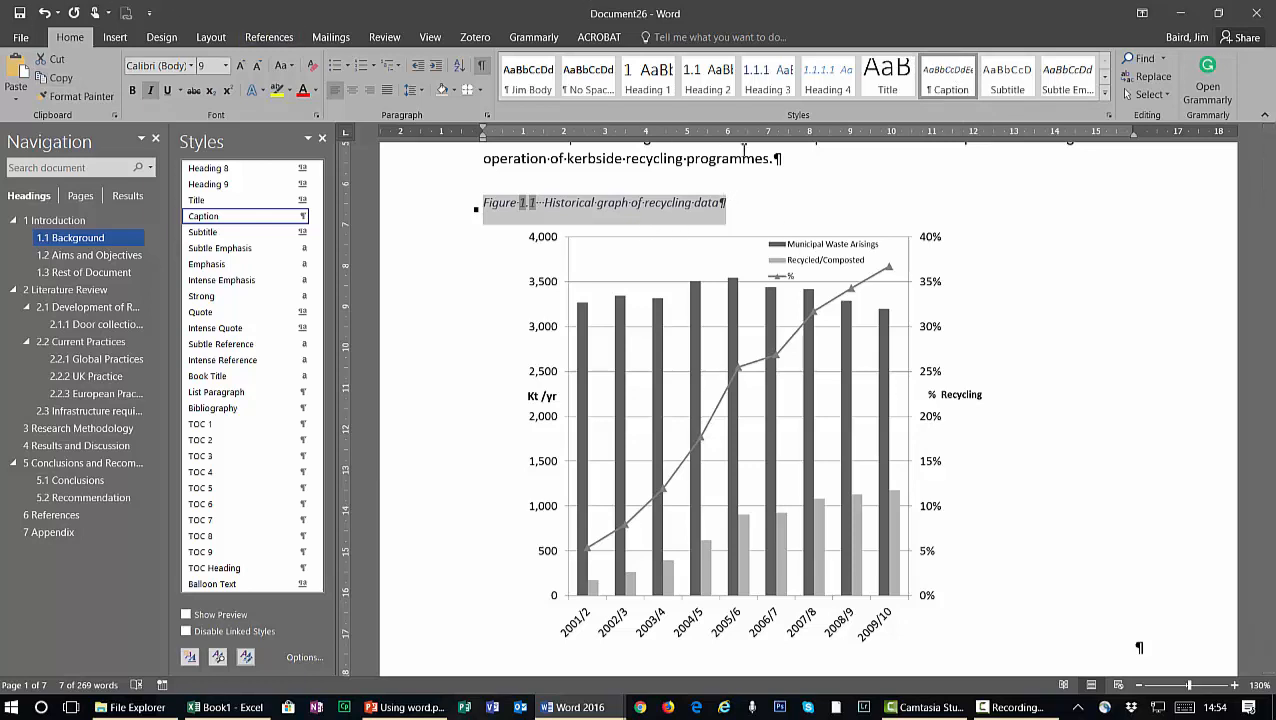
Make the Figure 1.1 caption bold, non-italic and 11 pt, and update the Caption style to match it
{"action": "left_click", "coordinate": [135, 92]}
{"action": "left_click", "coordinate": [154, 91]}
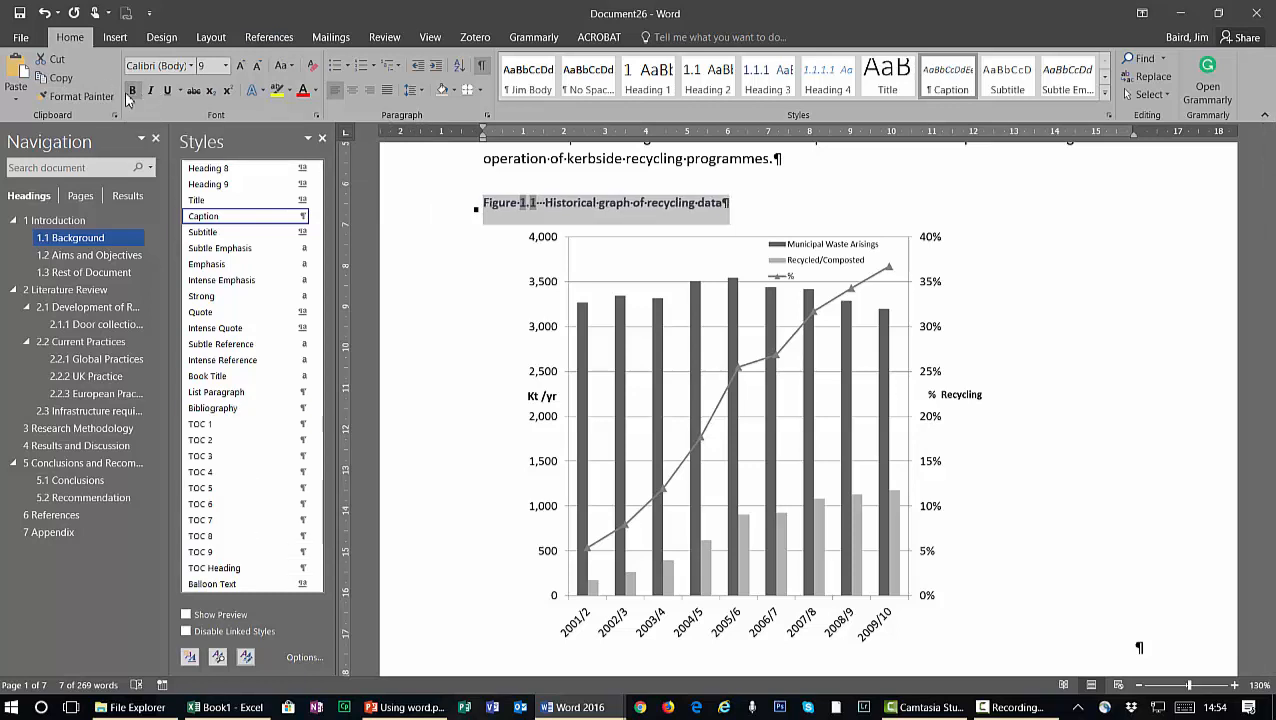
{"action": "left_click", "coordinate": [240, 67]}
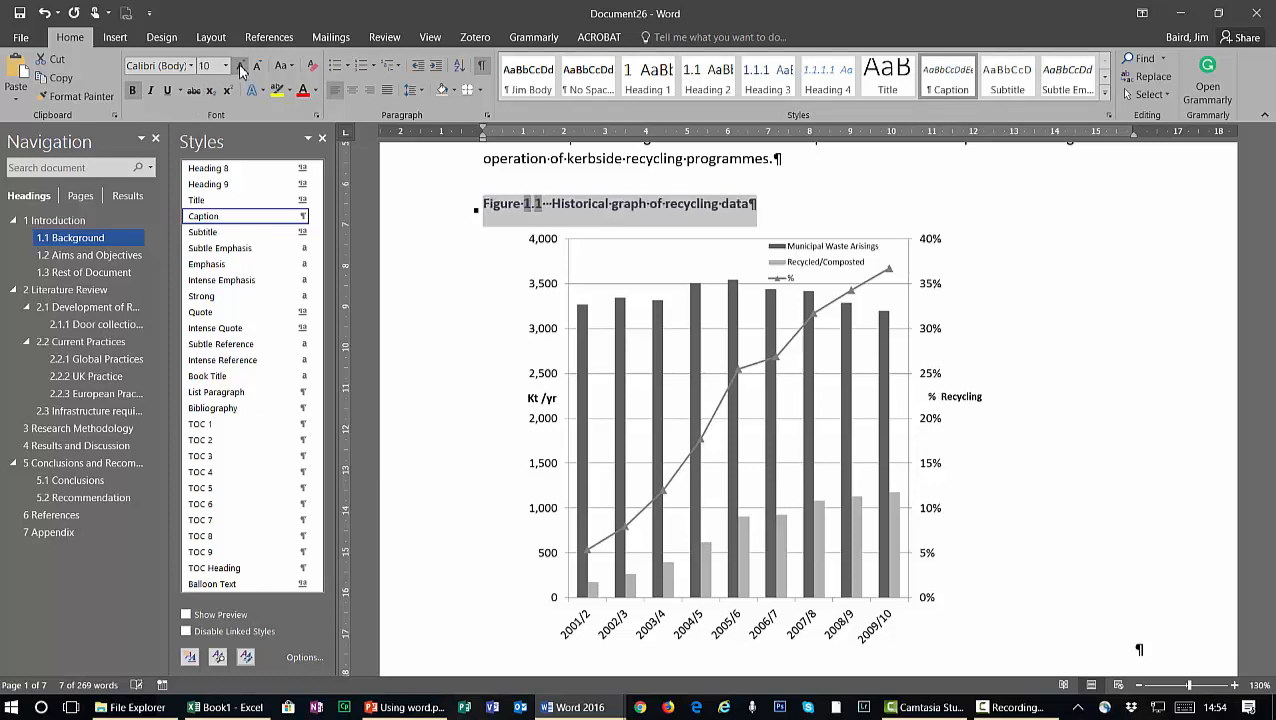
{"action": "left_click", "coordinate": [240, 67]}
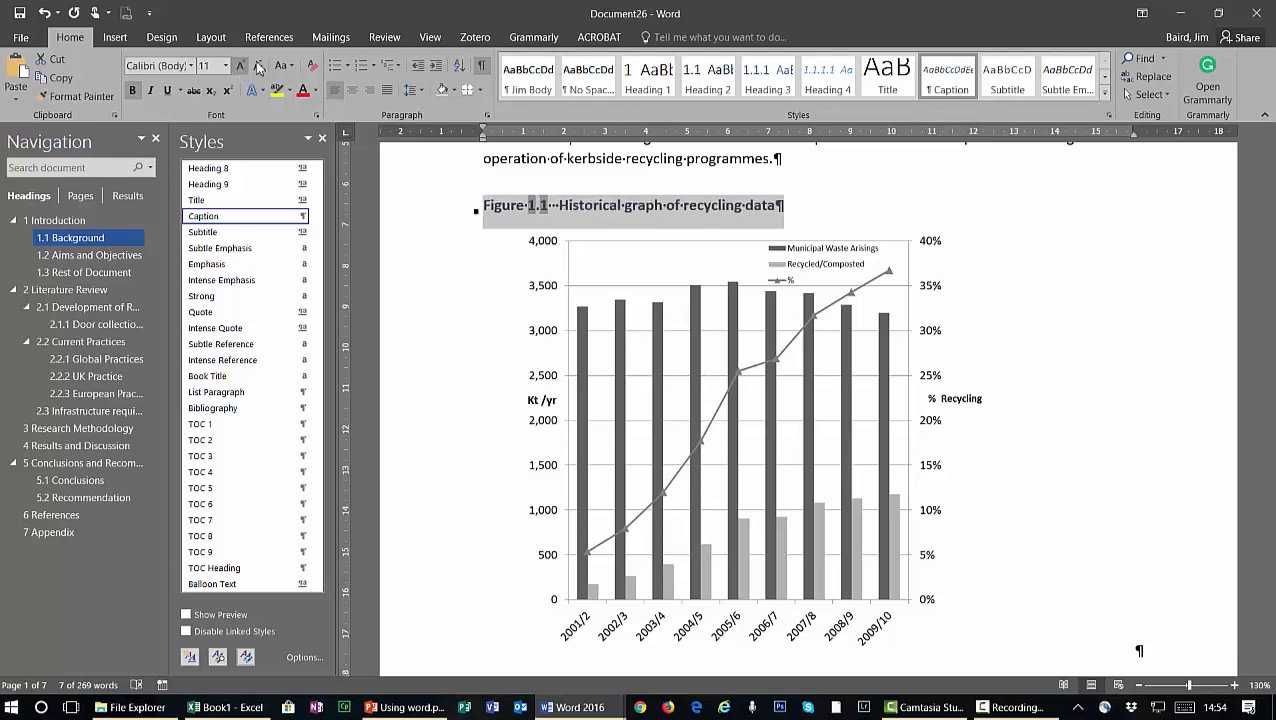
{"action": "right_click", "coordinate": [945, 78]}
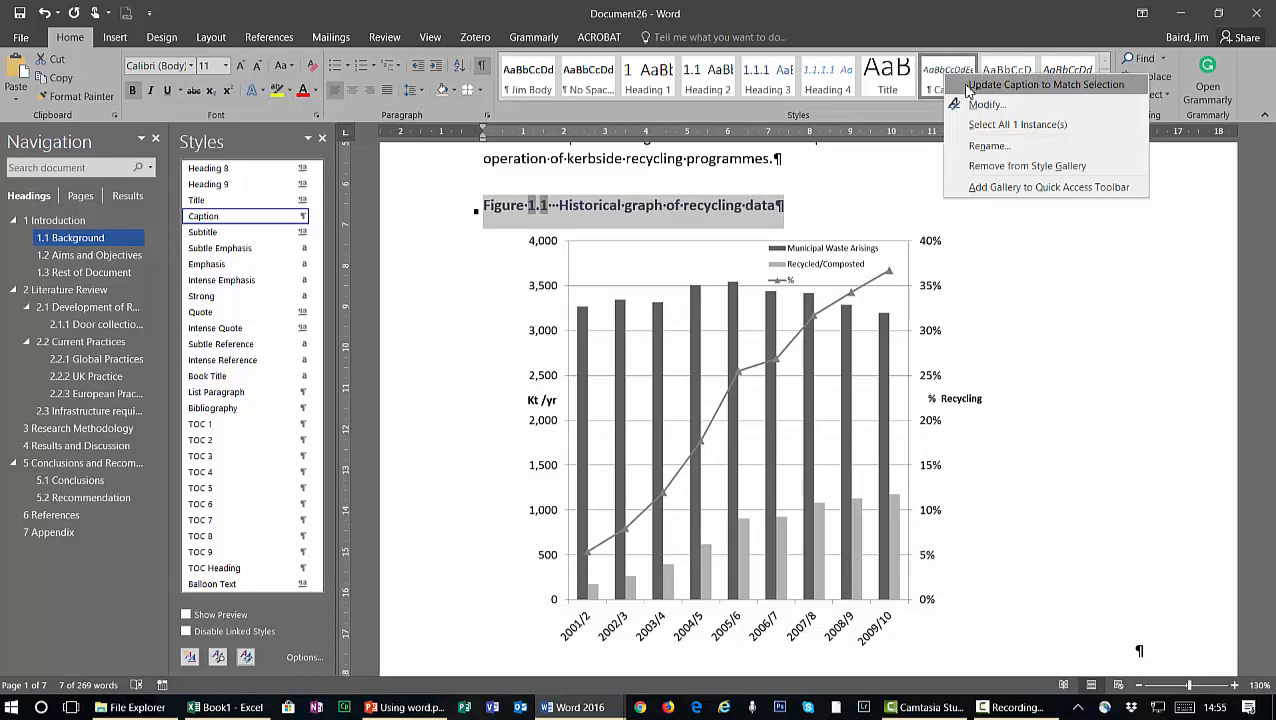
{"action": "left_click", "coordinate": [969, 86]}
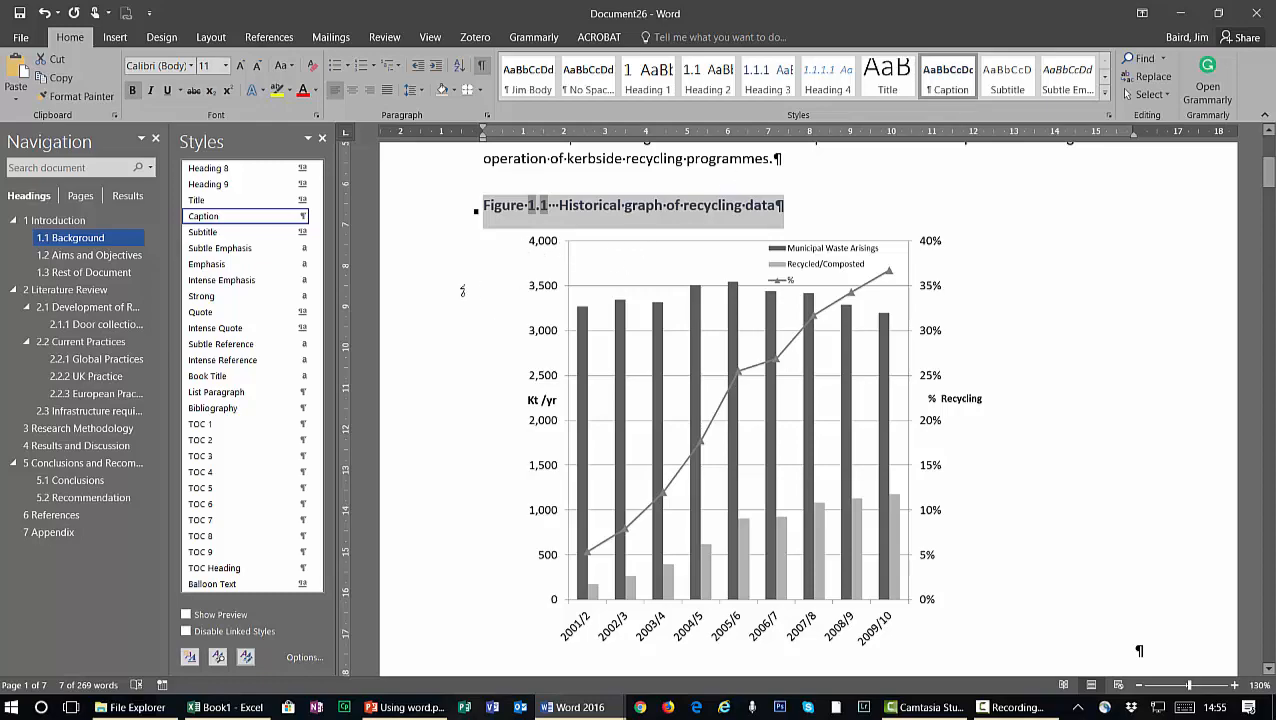
Review the Figure 1.1 caption together with its graph and the surrounding text, and select the caption line
{"action": "scroll", "coordinate": [465, 289], "scroll_direction": "down", "scroll_amount": 6}
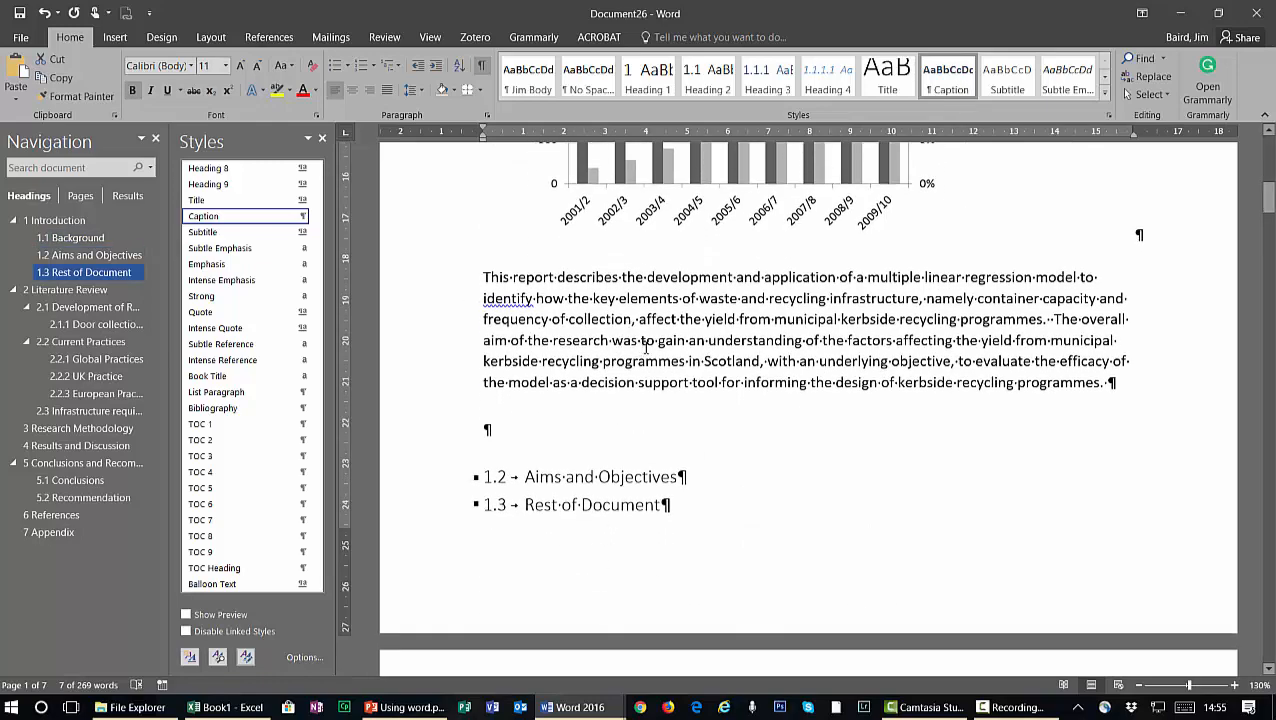
{"action": "scroll", "coordinate": [645, 347], "scroll_direction": "up", "scroll_amount": 6}
{"action": "scroll", "coordinate": [808, 280], "scroll_direction": "down", "scroll_amount": 5}
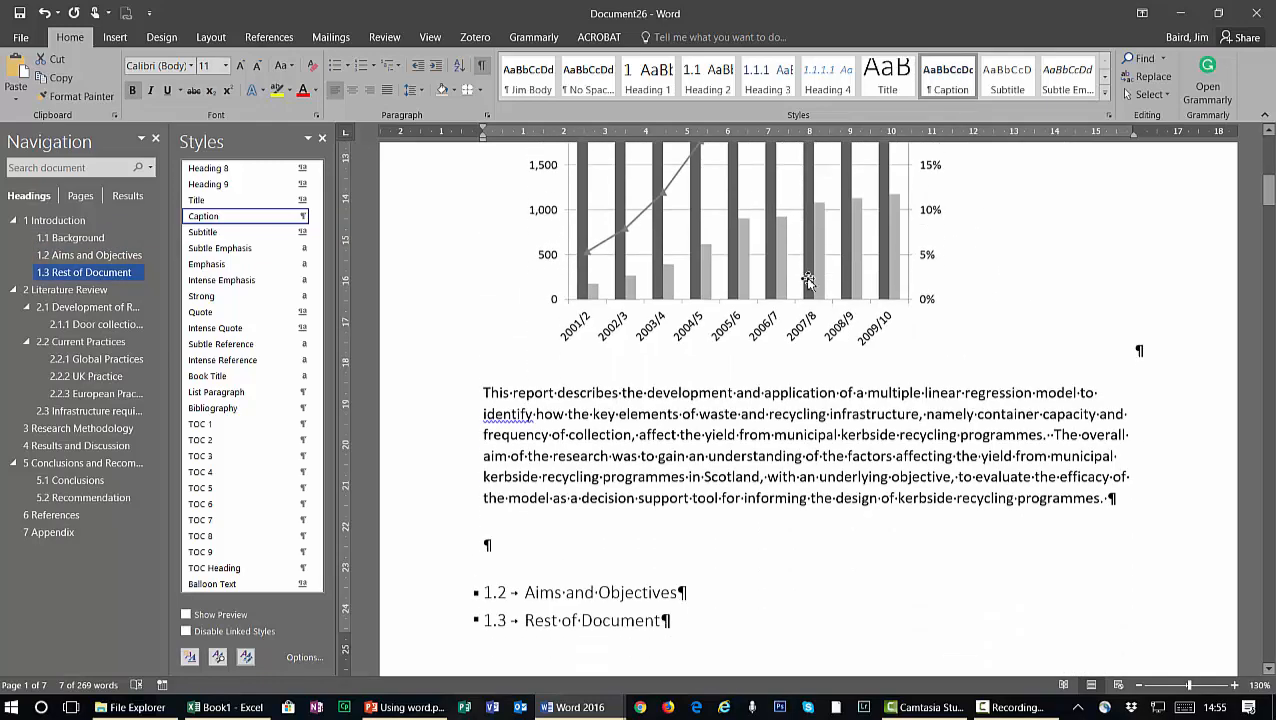
{"action": "scroll", "coordinate": [808, 280], "scroll_direction": "up", "scroll_amount": 5}
{"action": "left_click", "coordinate": [564, 310]}
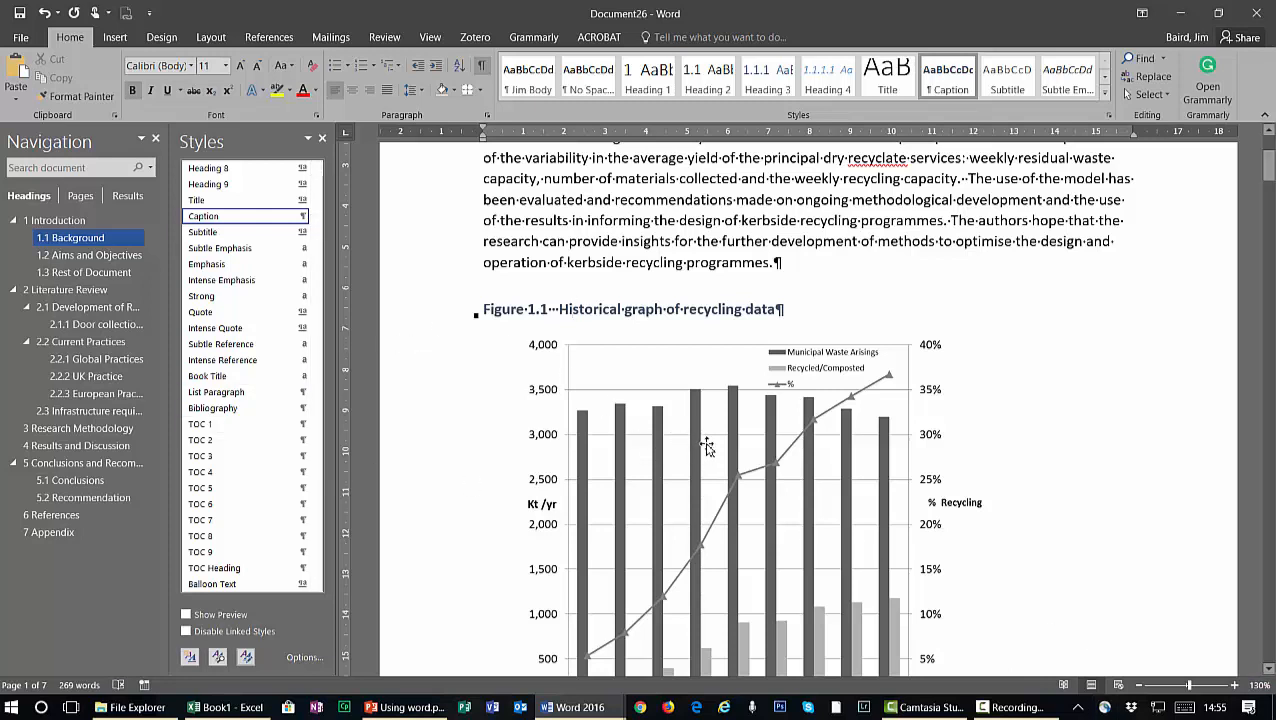
{"action": "left_click", "coordinate": [718, 316]}
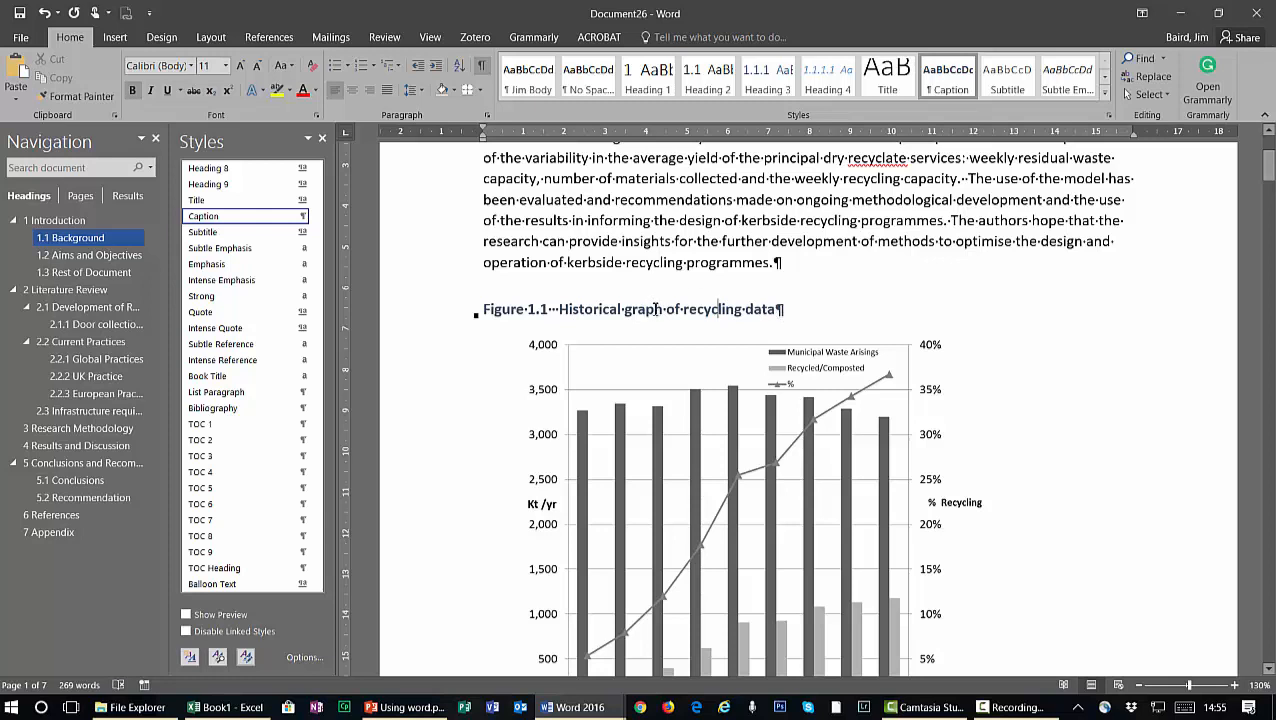
{"action": "left_click", "coordinate": [679, 415]}
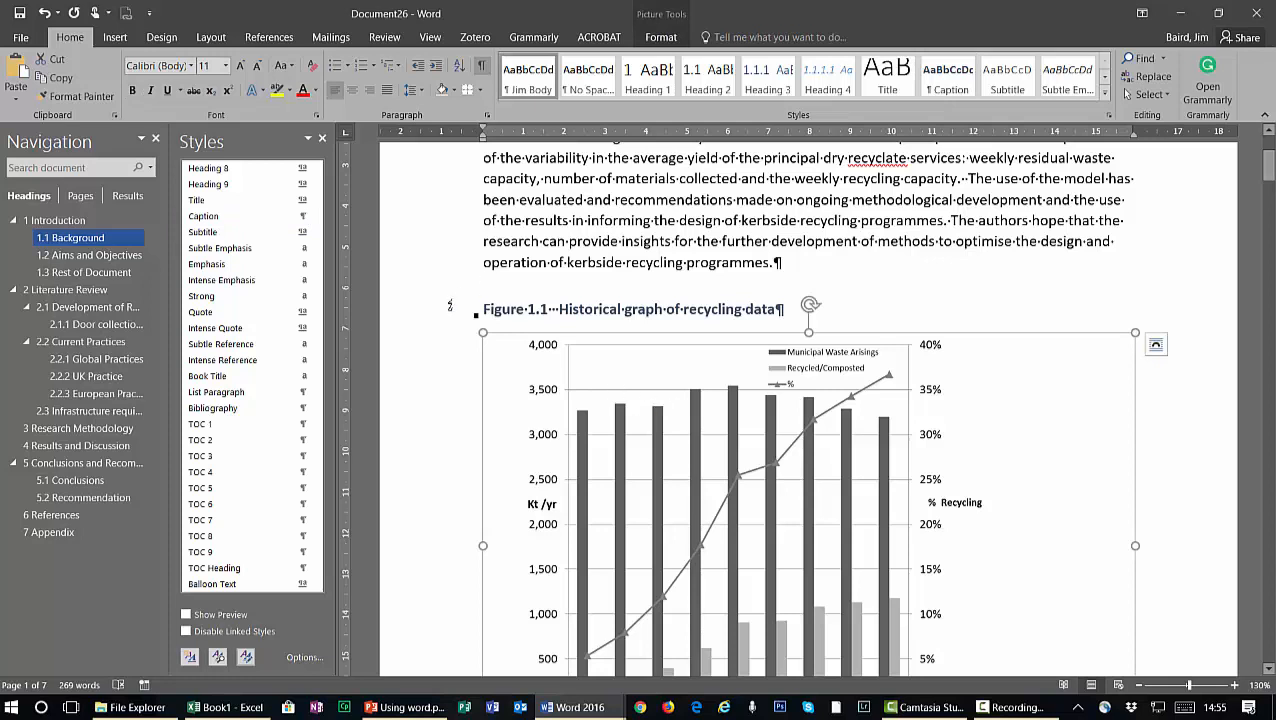
{"action": "left_click", "coordinate": [413, 323]}
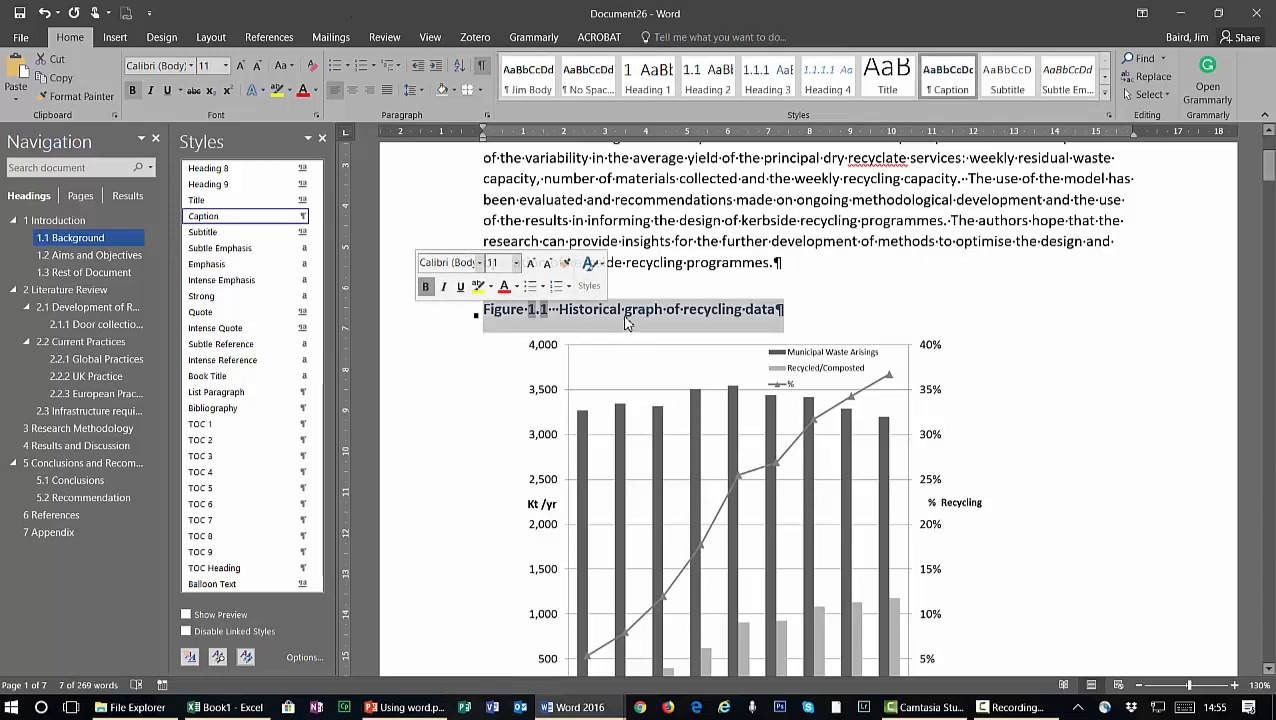
Check the Caption style's line and page break settings, leaving Keep with next enabled, and accept the style
{"action": "right_click", "coordinate": [950, 82]}
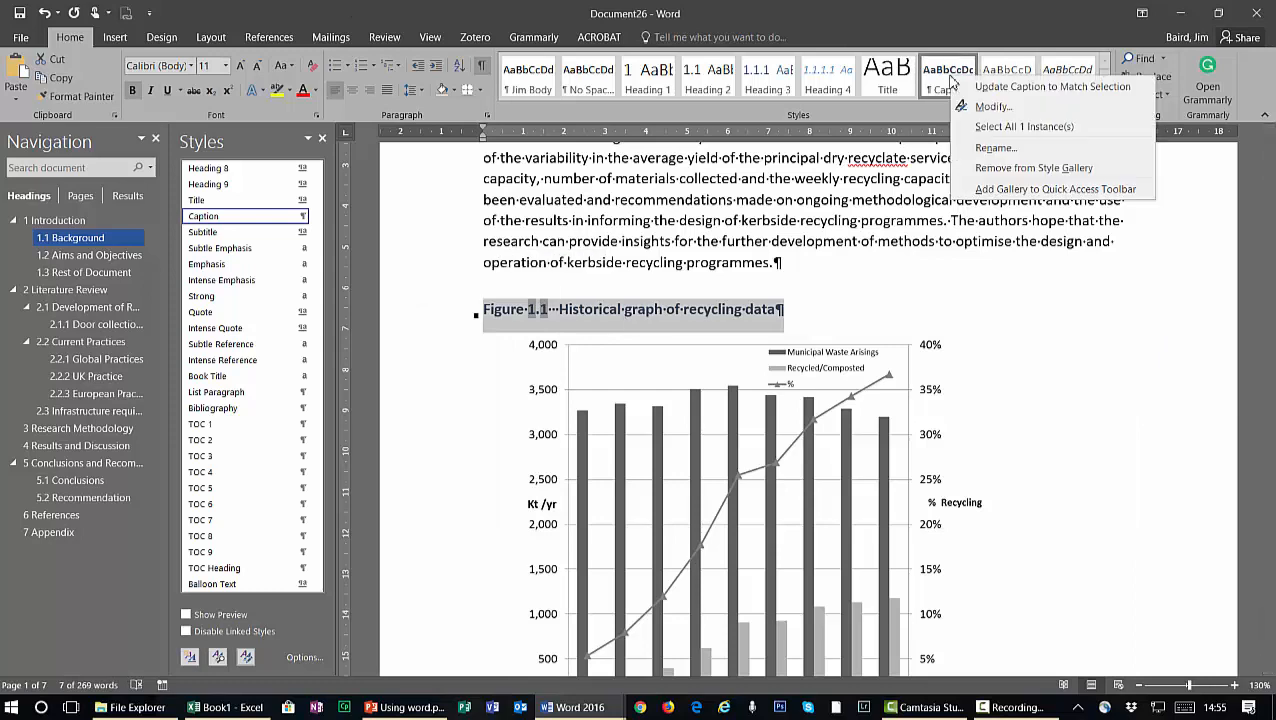
{"action": "left_click", "coordinate": [987, 111]}
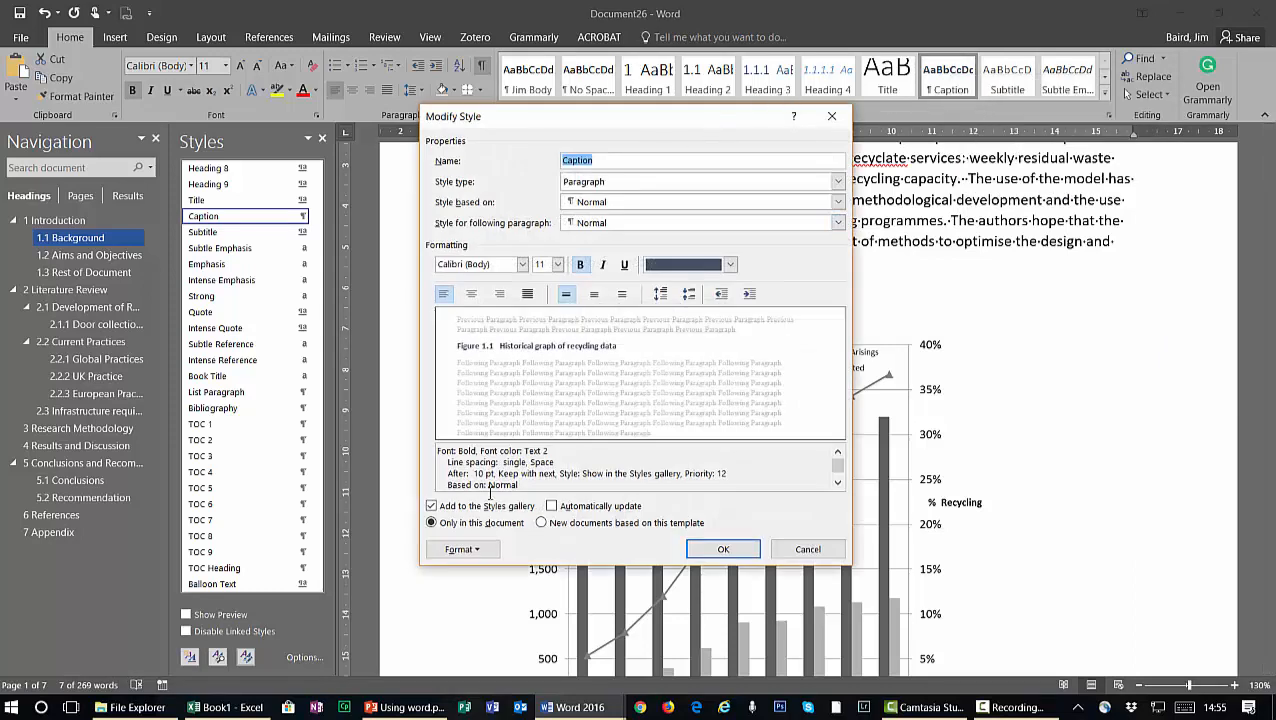
{"action": "left_click", "coordinate": [463, 548]}
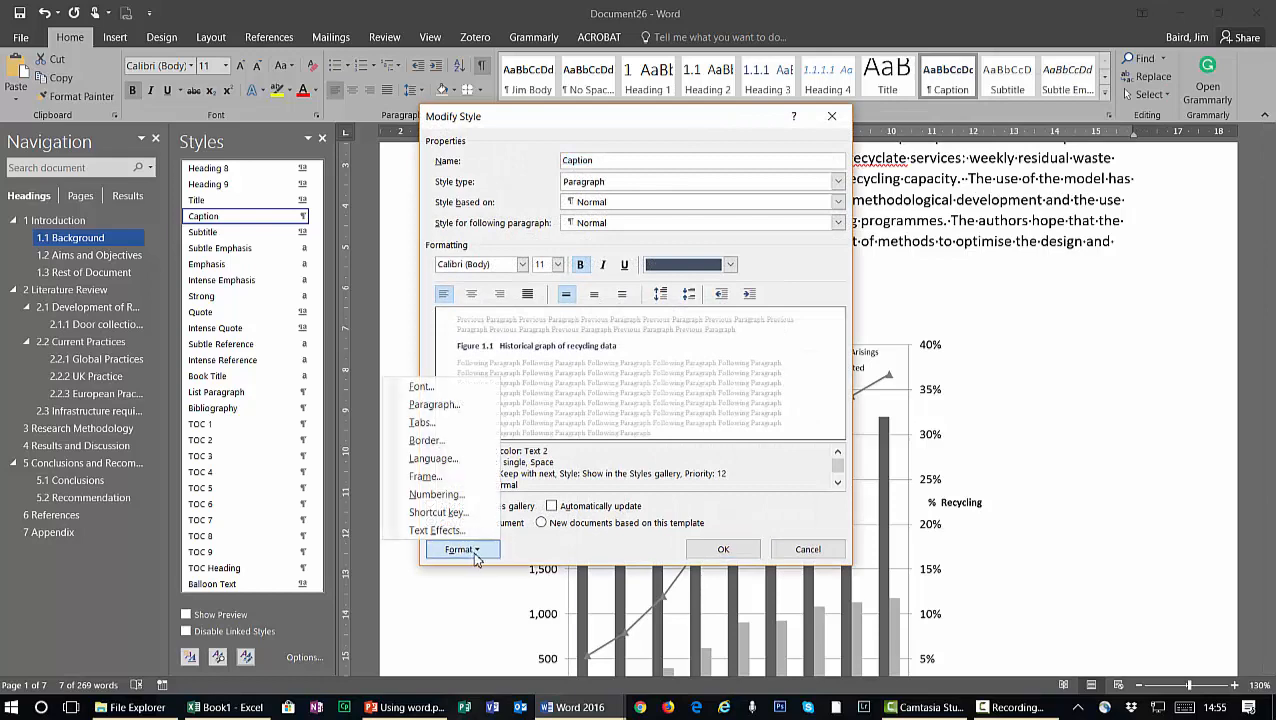
{"action": "left_click", "coordinate": [434, 404]}
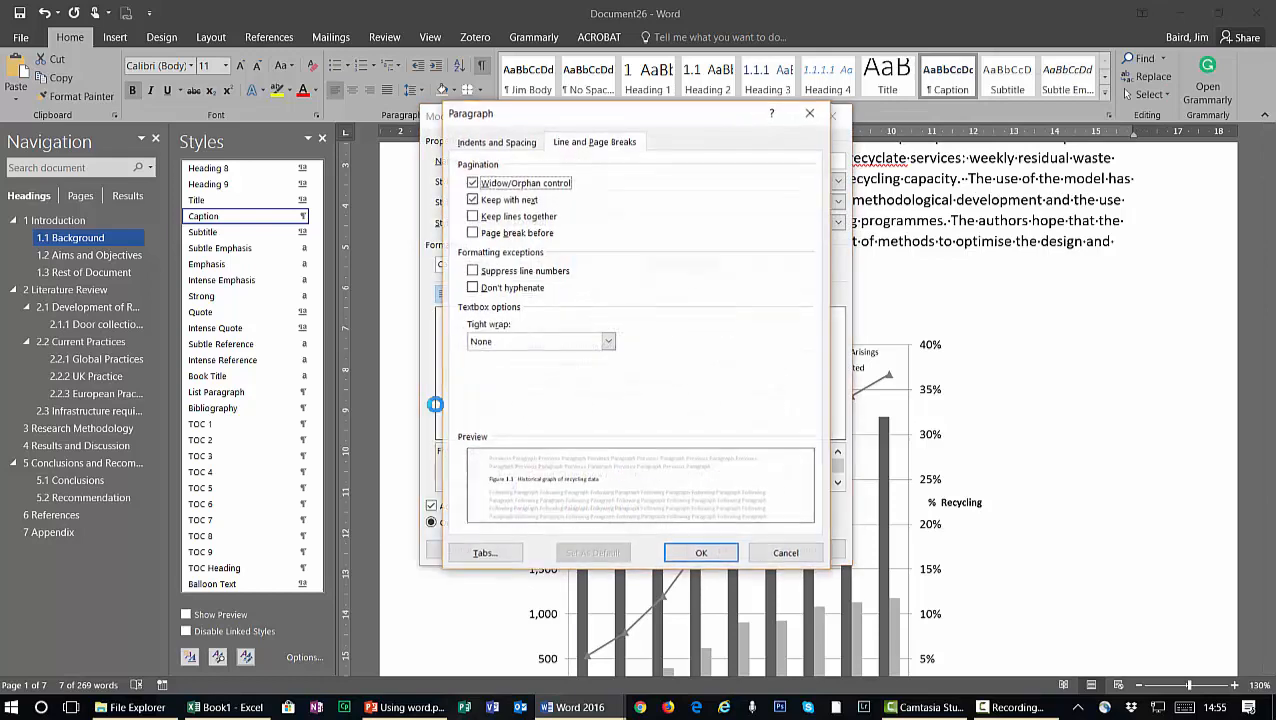
{"action": "left_click", "coordinate": [474, 201]}
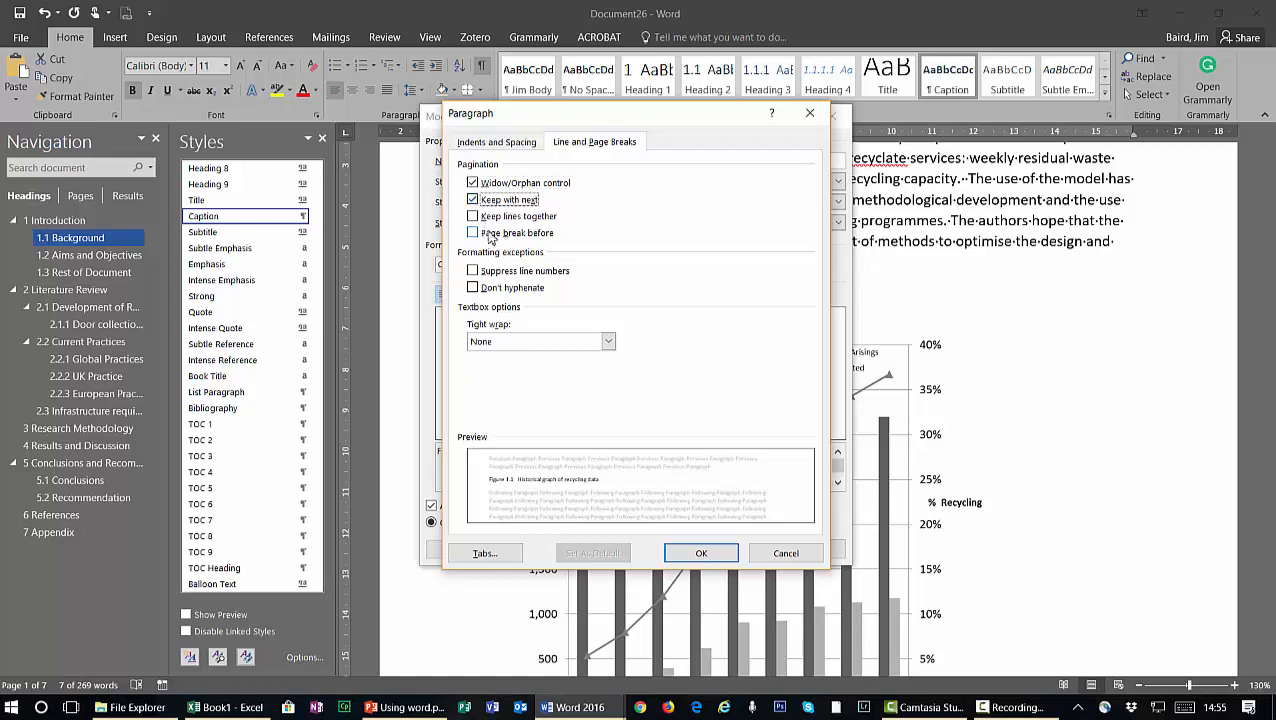
{"action": "left_click", "coordinate": [703, 554]}
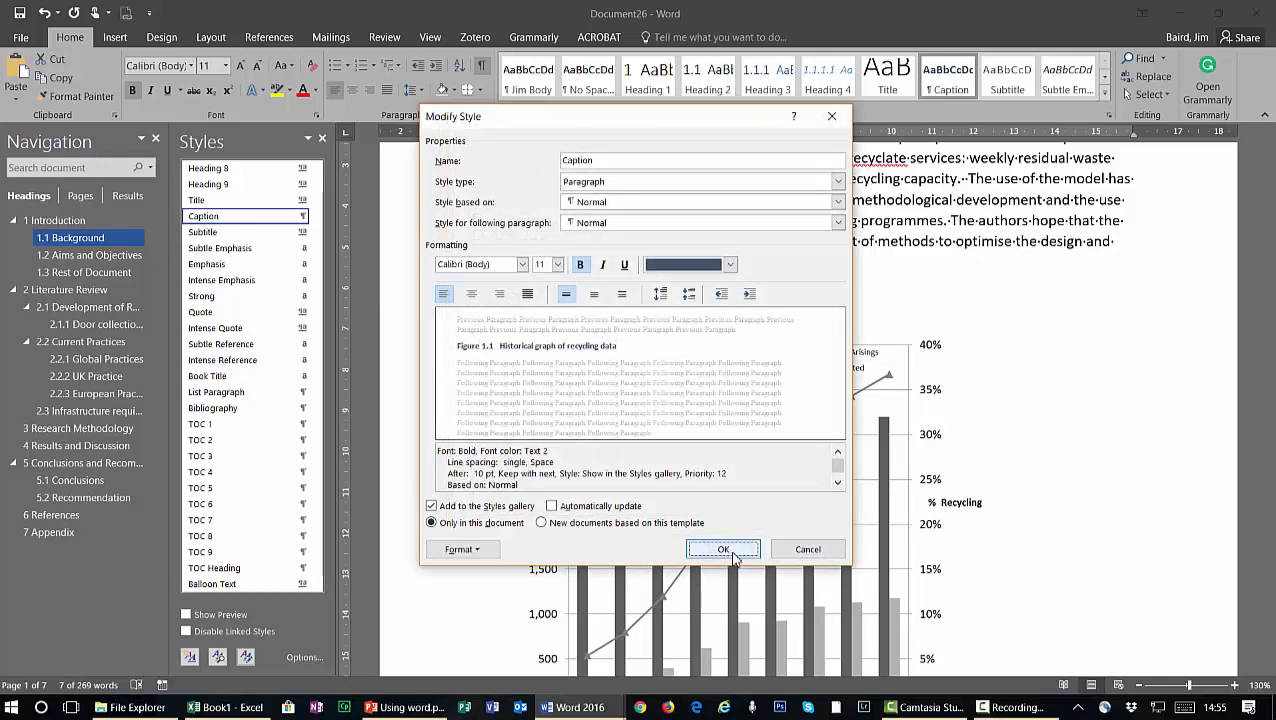
{"action": "left_click", "coordinate": [725, 550]}
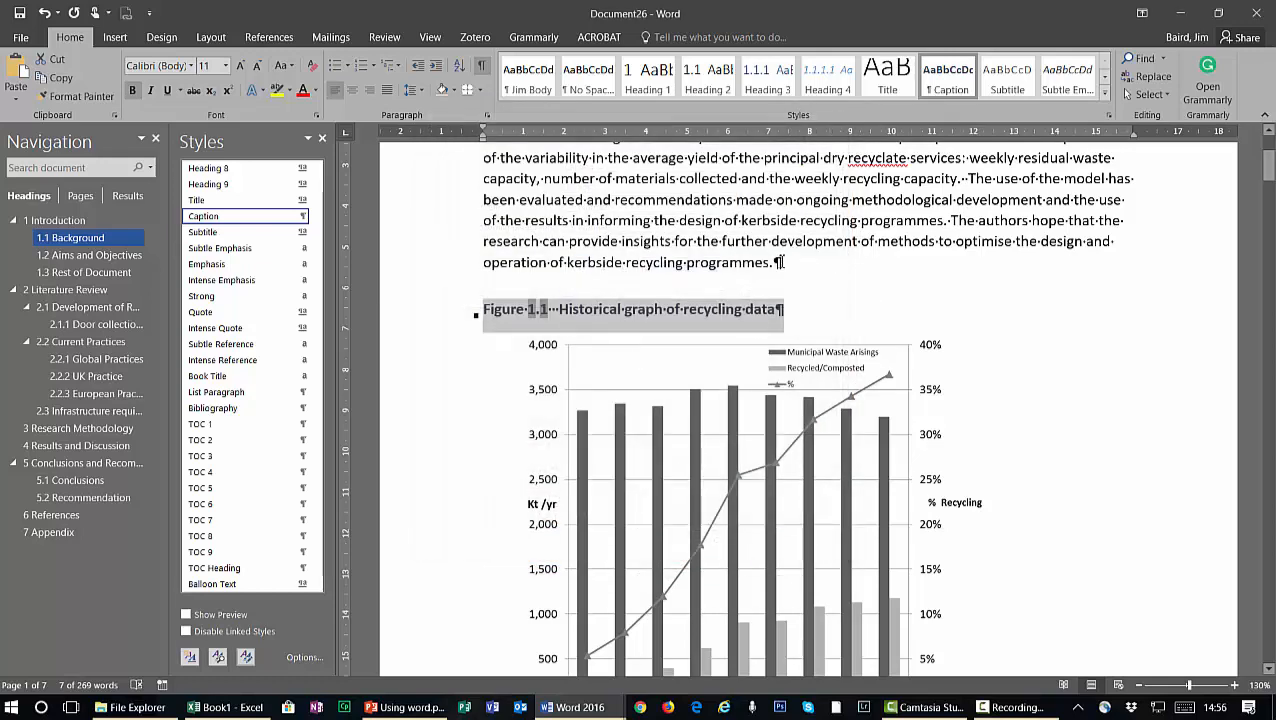
Insert eight blank paragraphs after the body paragraph above the Figure 1.1 caption to push the caption and graph down
{"action": "left_click", "coordinate": [801, 263]}
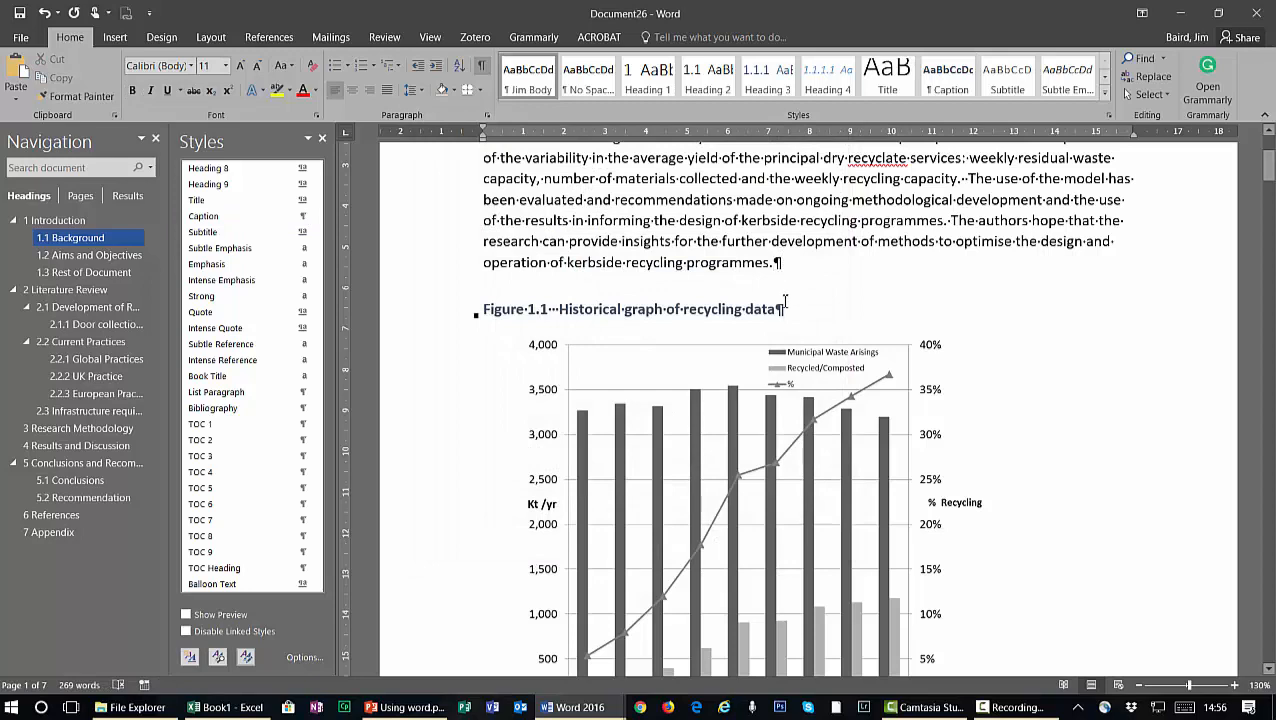
{"action": "key", "text": "Return"}
{"action": "key", "text": "Return"}
{"action": "key", "text": "Return"}
{"action": "key", "text": "Return"}
{"action": "key", "text": "Return"}
{"action": "key", "text": "Return"}
{"action": "key", "text": "Return"}
{"action": "key", "text": "Return"}
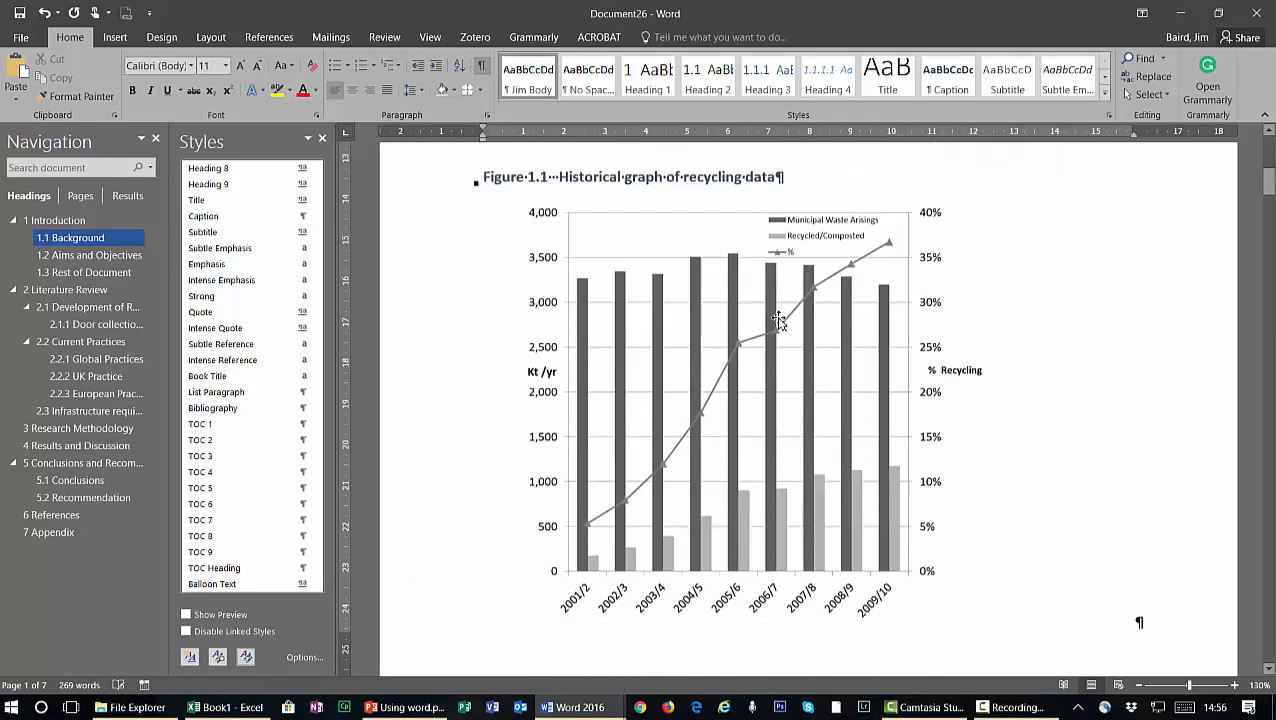
Delete the empty space directly above the Figure 1.1 caption to bring the caption and graph back to the previous page
{"action": "left_click", "coordinate": [1139, 685]}
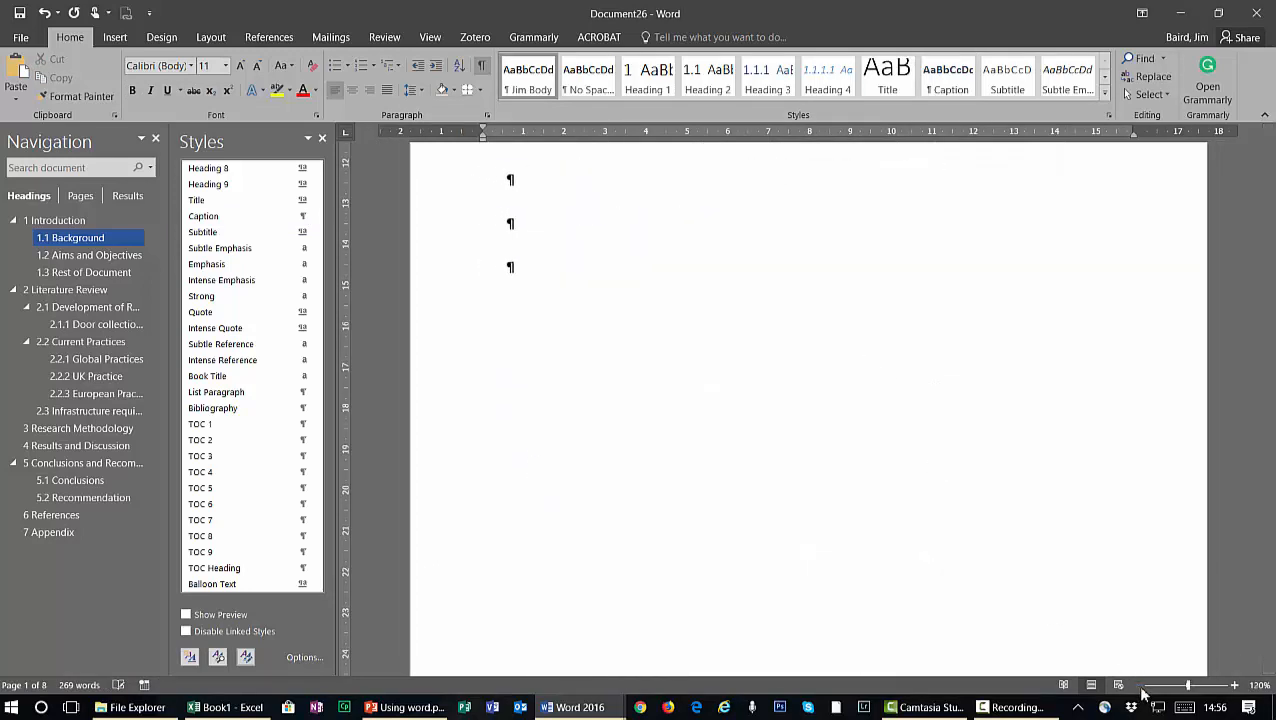
{"action": "left_click", "coordinate": [1139, 685]}
{"action": "left_click", "coordinate": [1139, 685]}
{"action": "left_click", "coordinate": [1139, 685]}
{"action": "scroll", "coordinate": [826, 370], "scroll_direction": "down", "scroll_amount": 6}
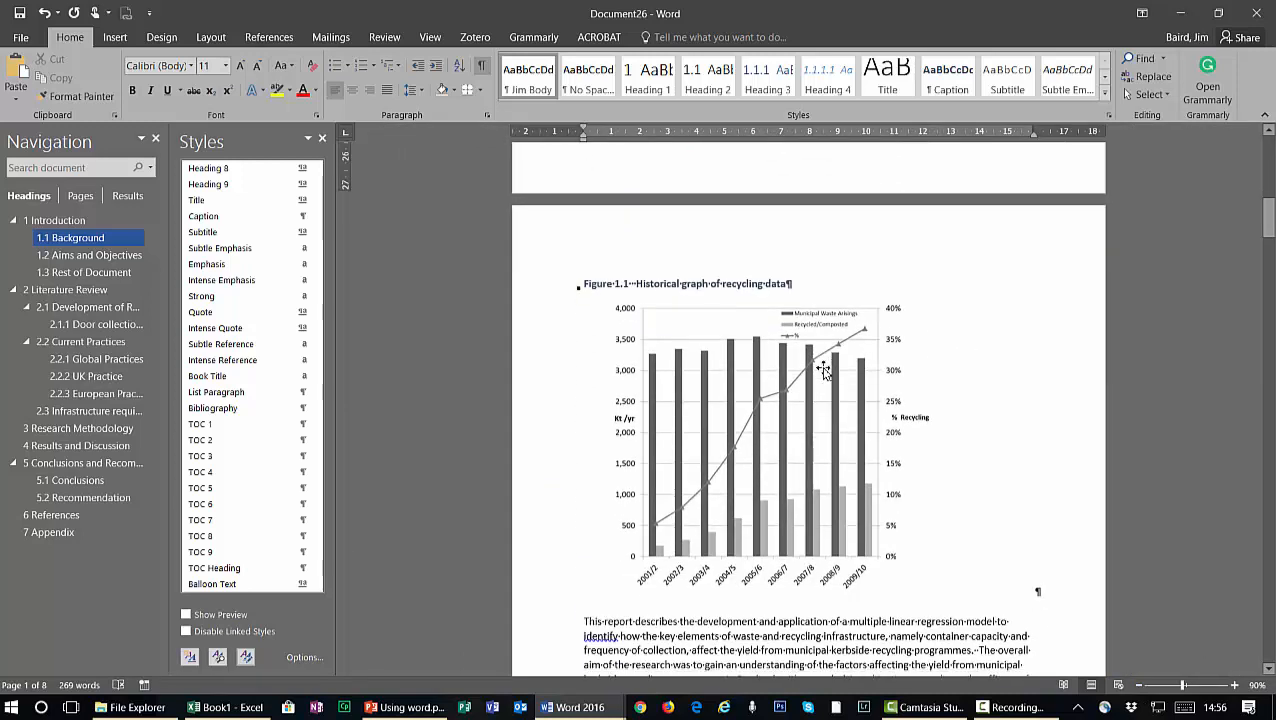
{"action": "scroll", "coordinate": [740, 170], "scroll_direction": "up", "scroll_amount": 3}
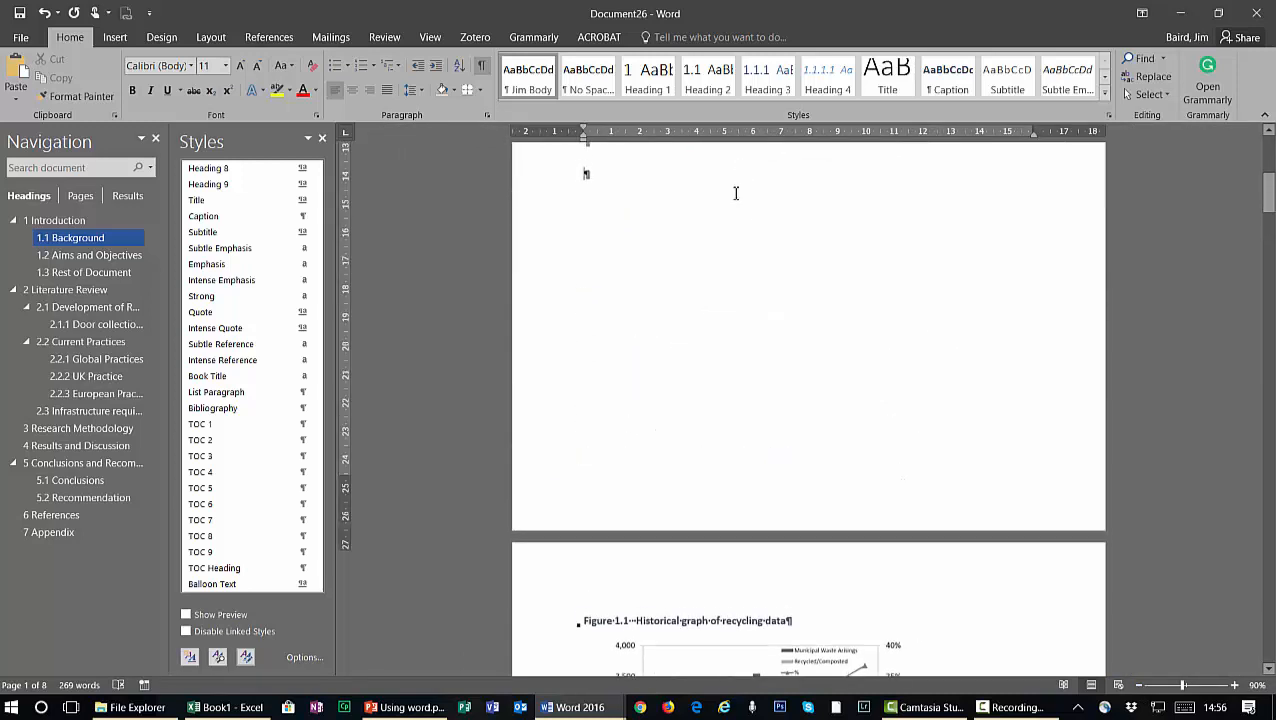
{"action": "left_click", "coordinate": [625, 195]}
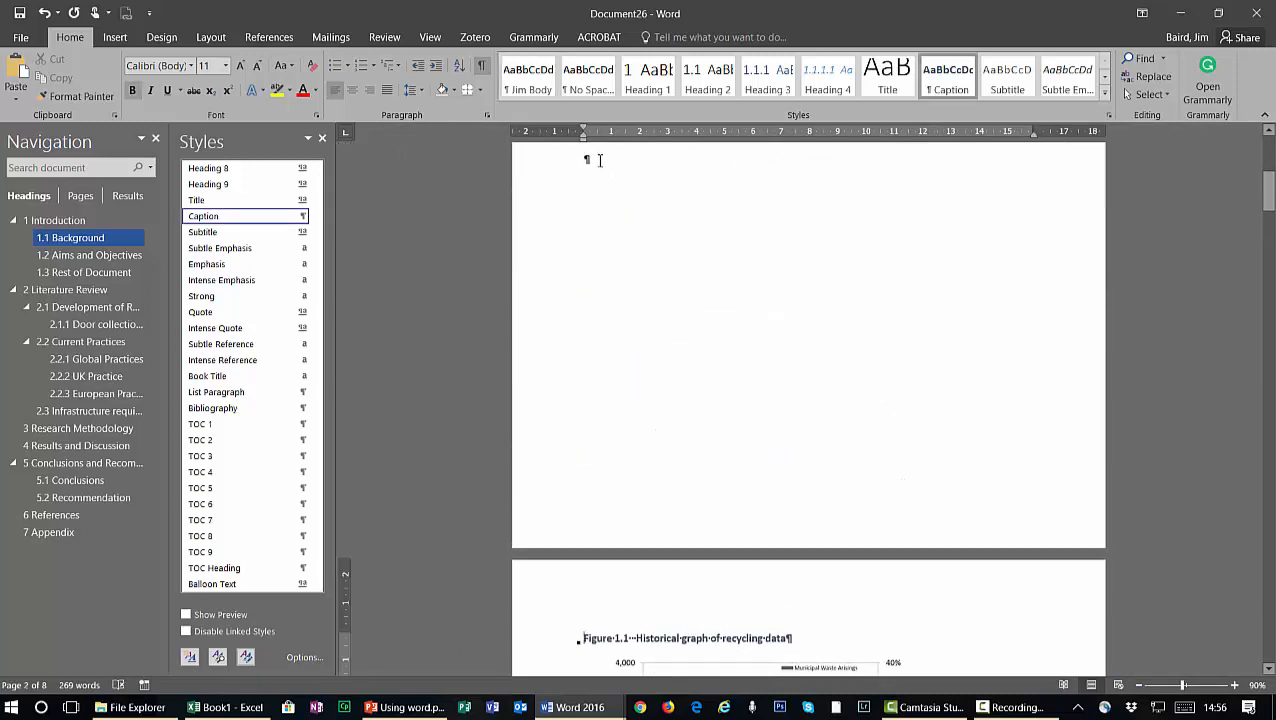
{"action": "key", "text": "Delete"}
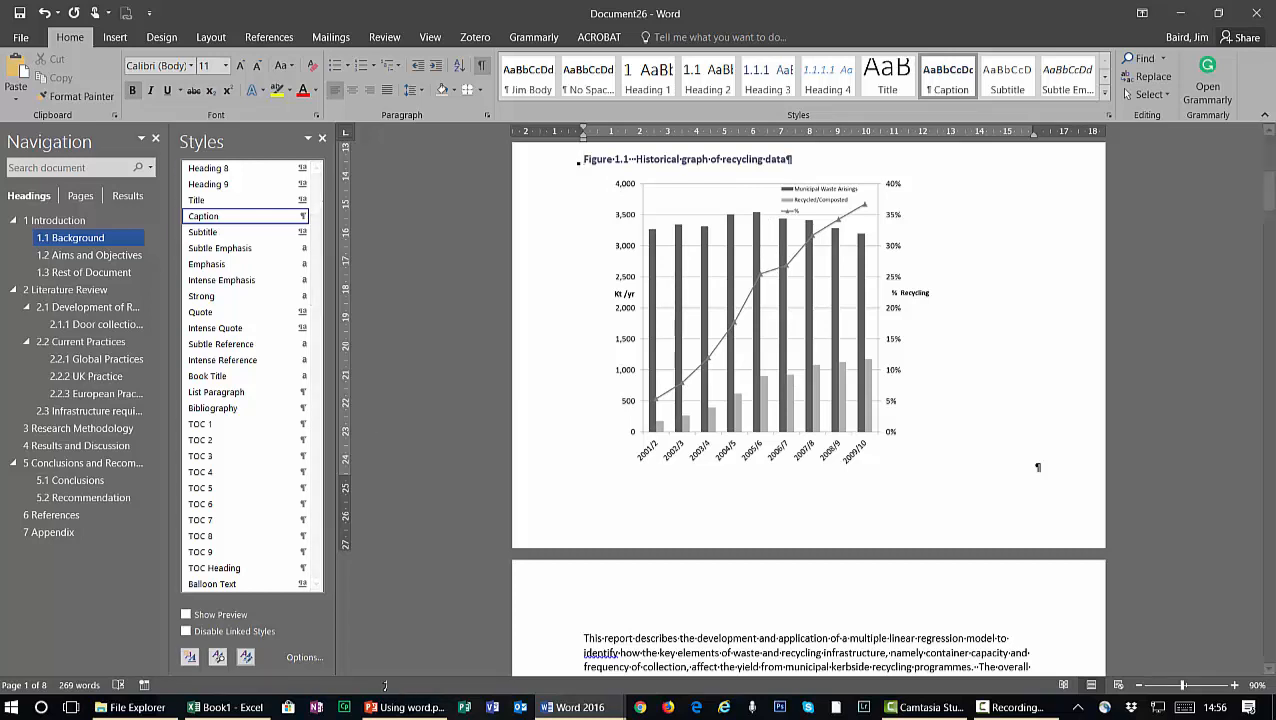
Switch to Excel, copy cells H5:I15, and paste them into Word's Document26 in the blank paragraph above heading 1.2
{"action": "key", "text": "alt+Tab"}
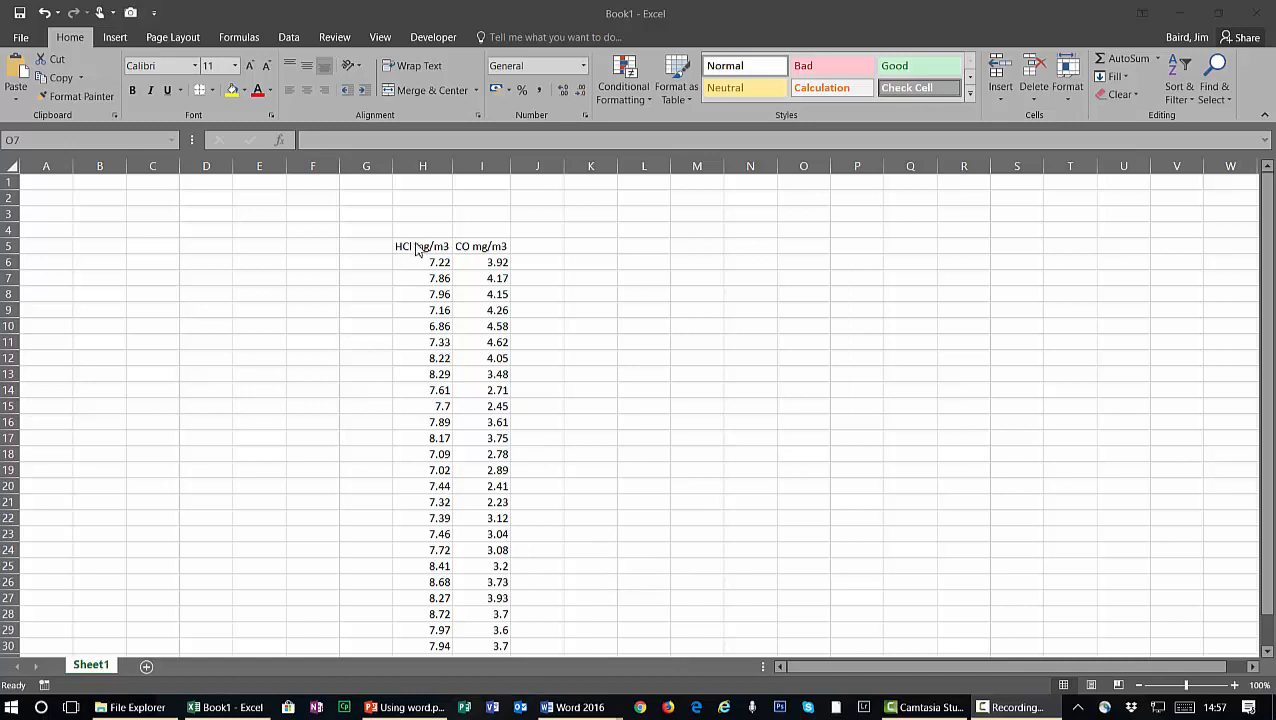
{"action": "left_click_drag", "start_coordinate": [419, 246], "coordinate": [483, 405]}
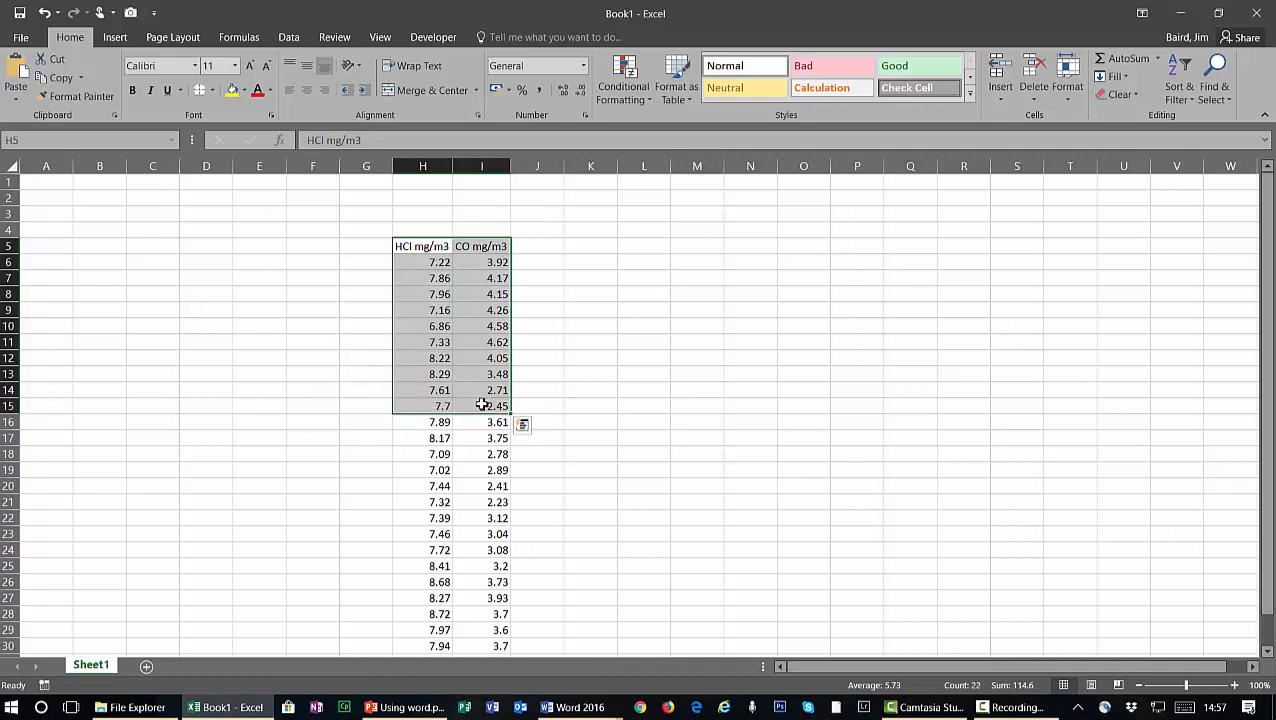
{"action": "key", "text": "ctrl+c"}
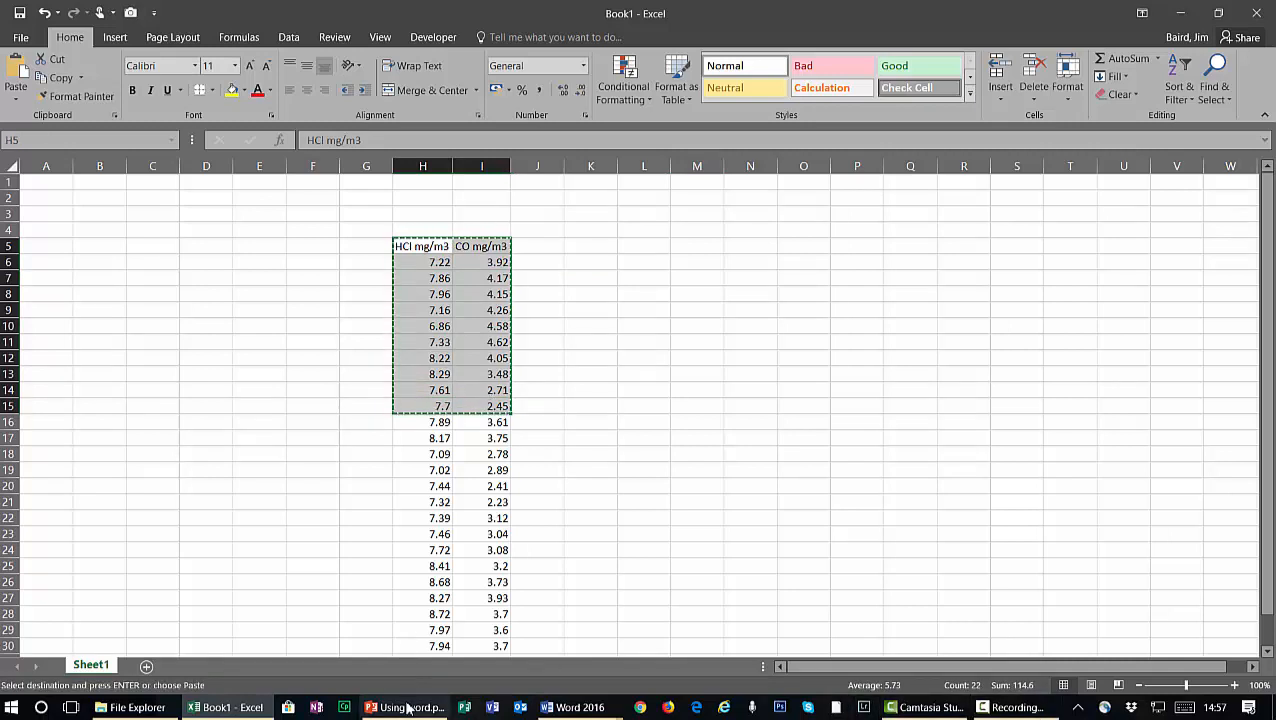
{"action": "left_click", "coordinate": [576, 707]}
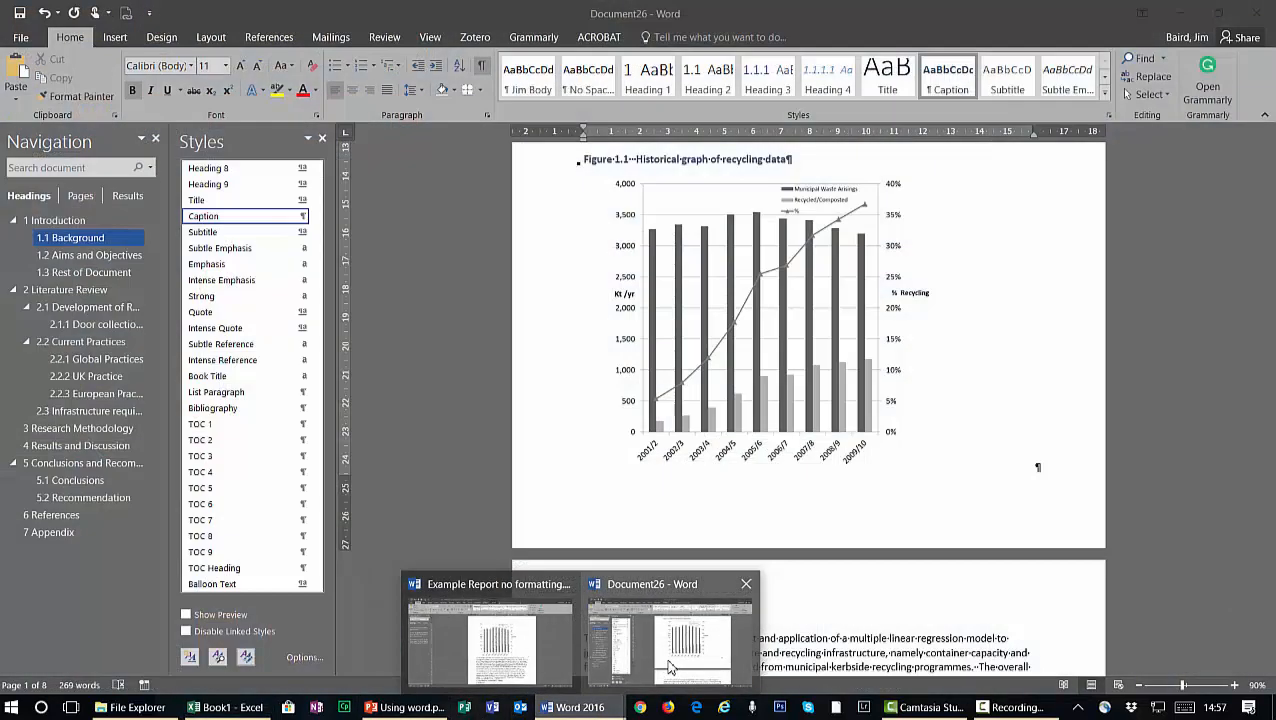
{"action": "left_click", "coordinate": [670, 668]}
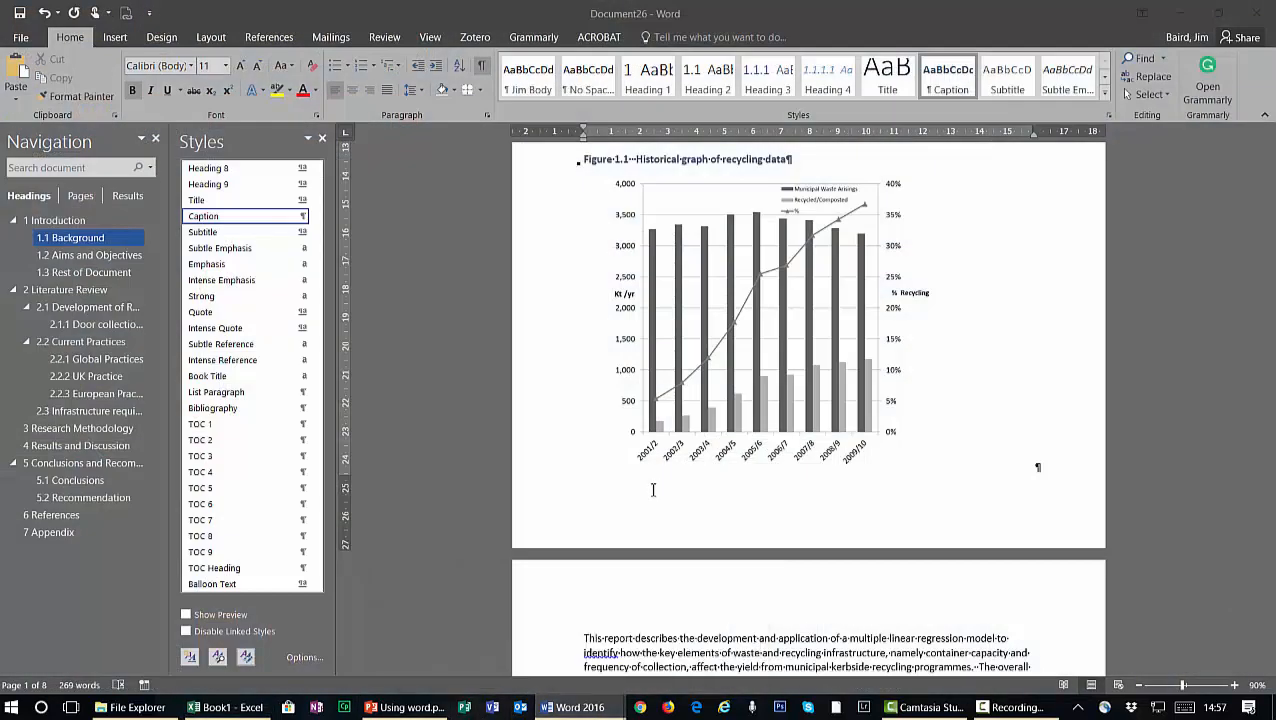
{"action": "scroll", "coordinate": [652, 481], "scroll_direction": "down", "scroll_amount": 7}
{"action": "left_click", "coordinate": [587, 380]}
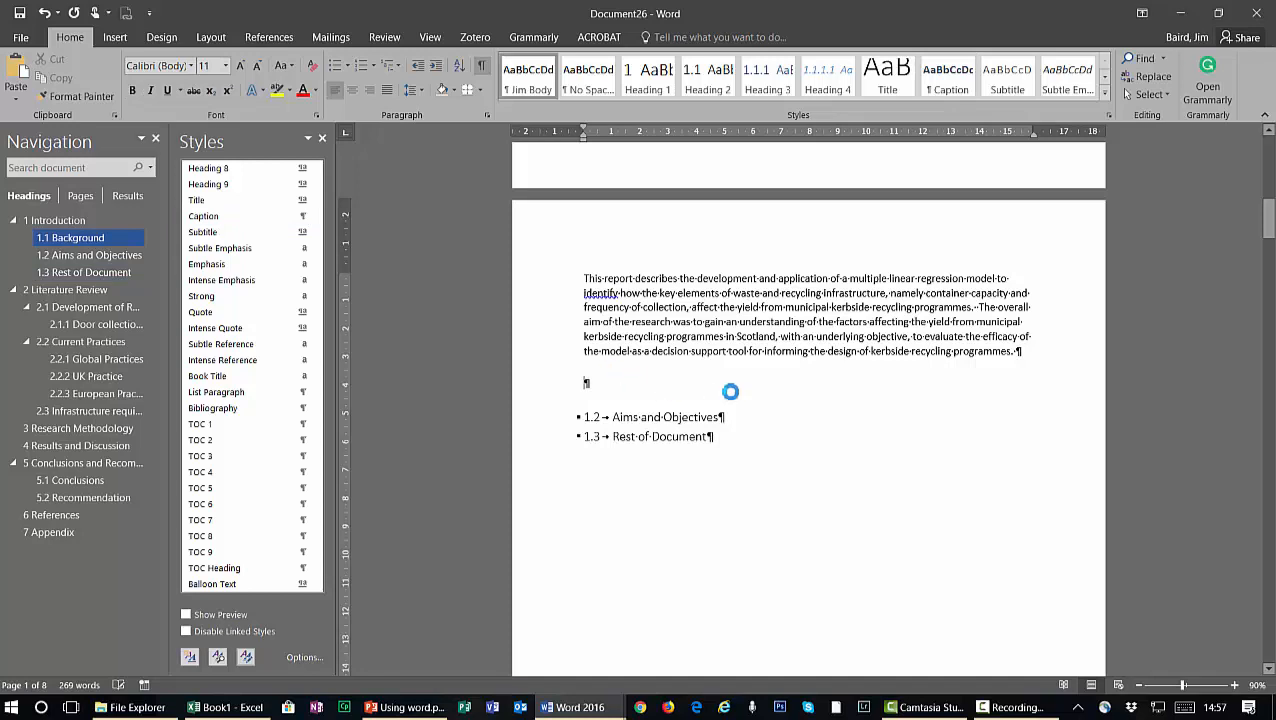
{"action": "key", "text": "ctrl+v"}
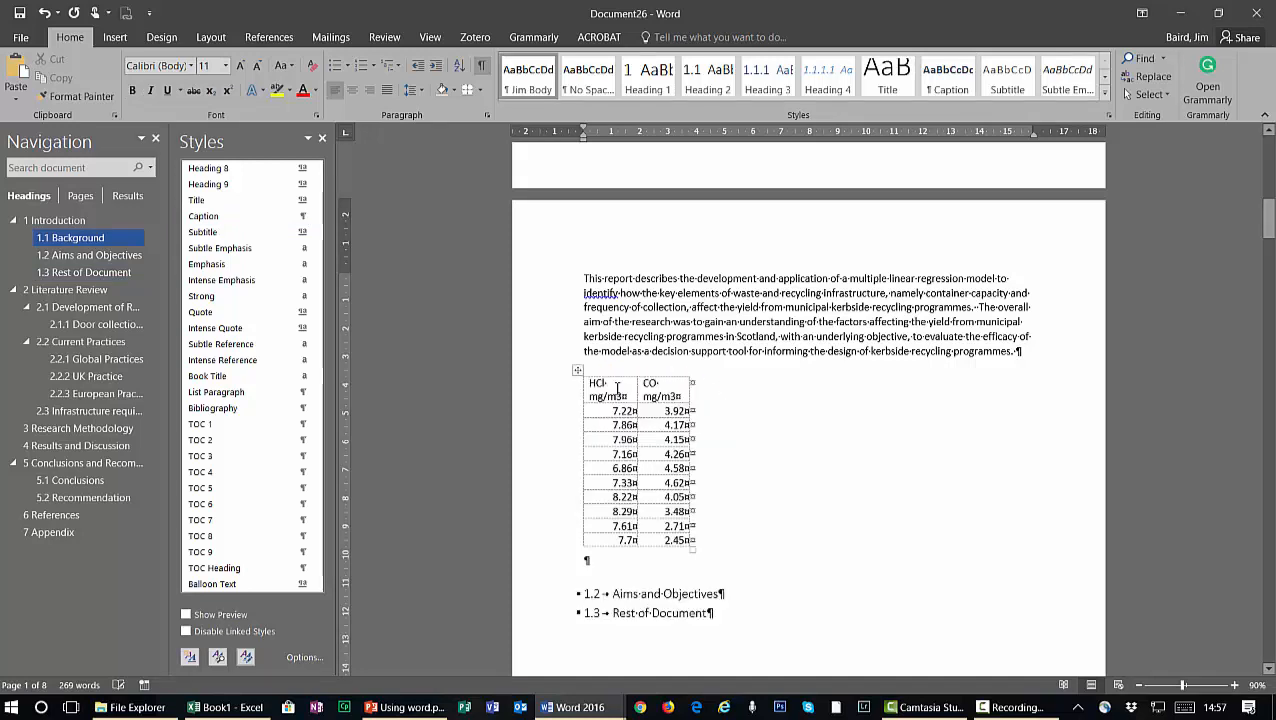
Look over the design and layout options for the pasted table, and delete the whole table from the document
{"action": "left_click", "coordinate": [618, 412]}
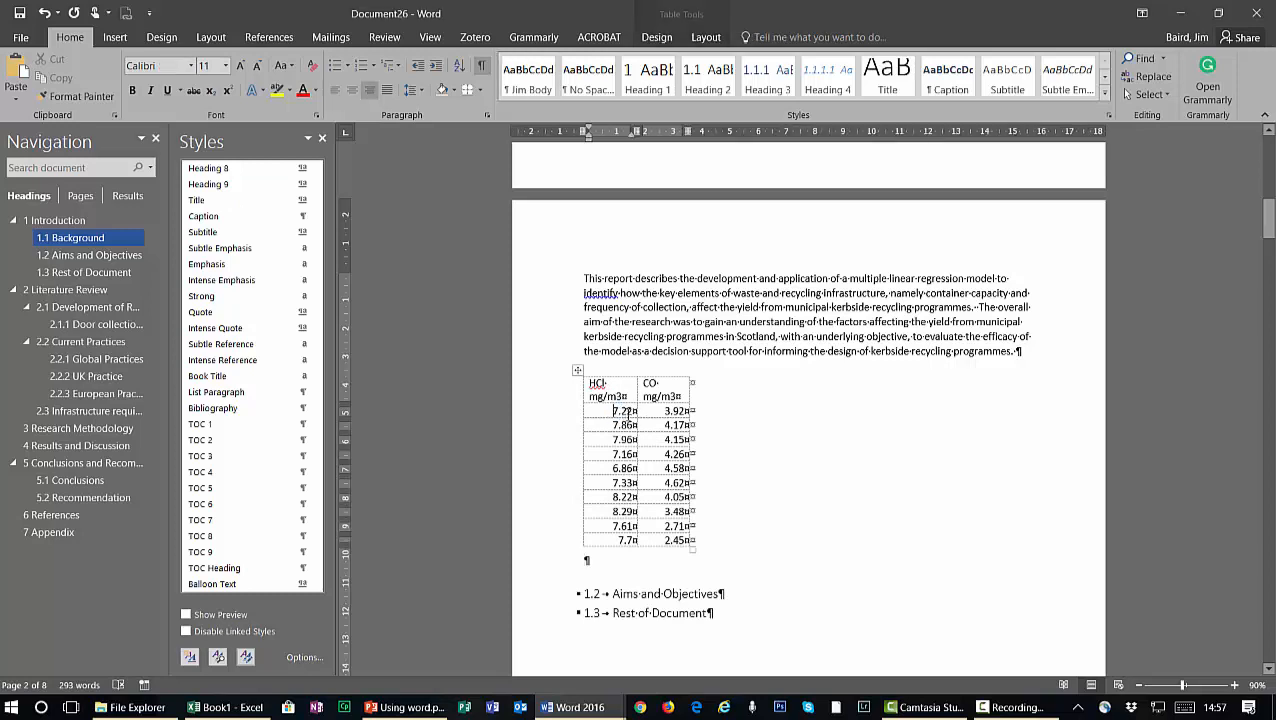
{"action": "left_click", "coordinate": [651, 412]}
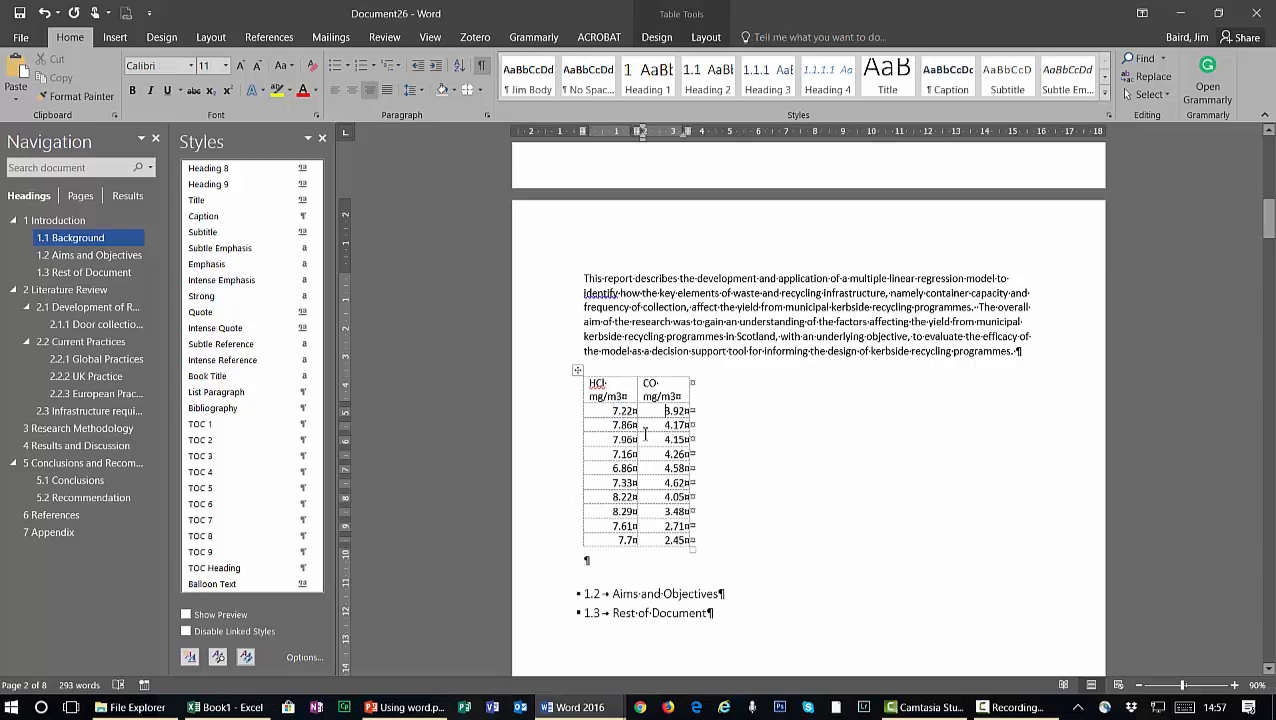
{"action": "left_click", "coordinate": [657, 37]}
{"action": "left_click", "coordinate": [702, 37]}
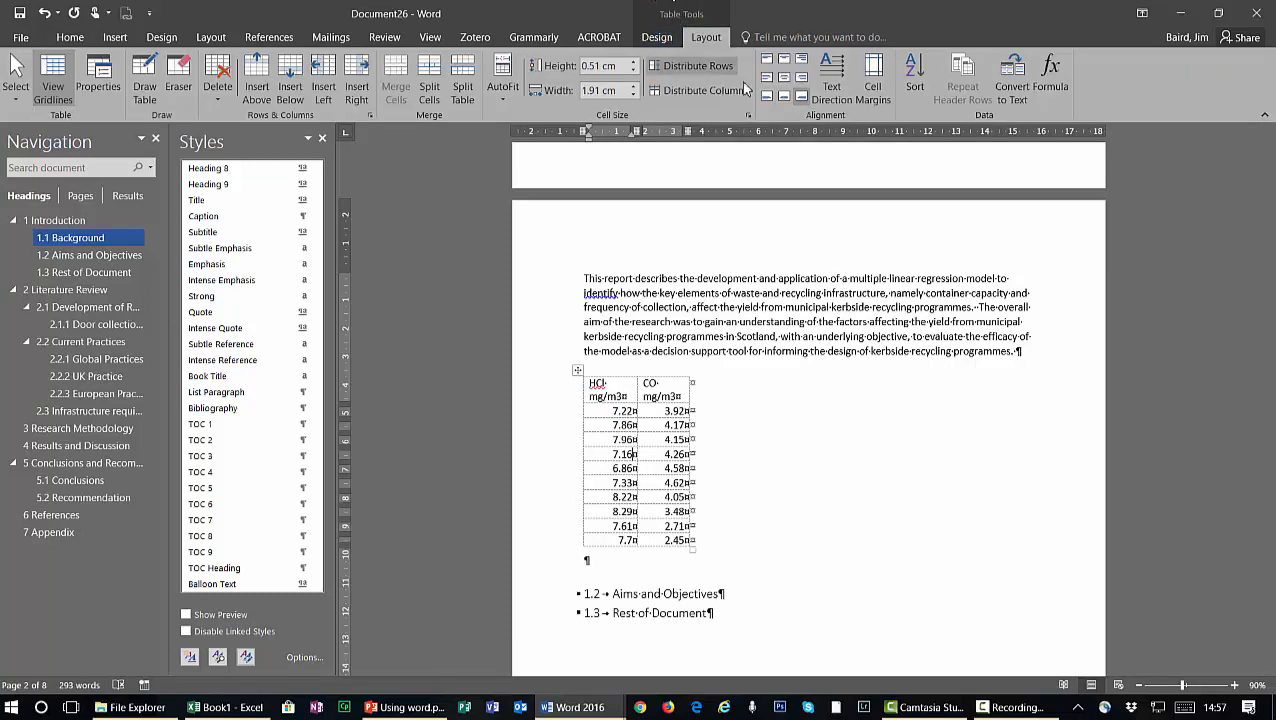
{"action": "left_click", "coordinate": [577, 373]}
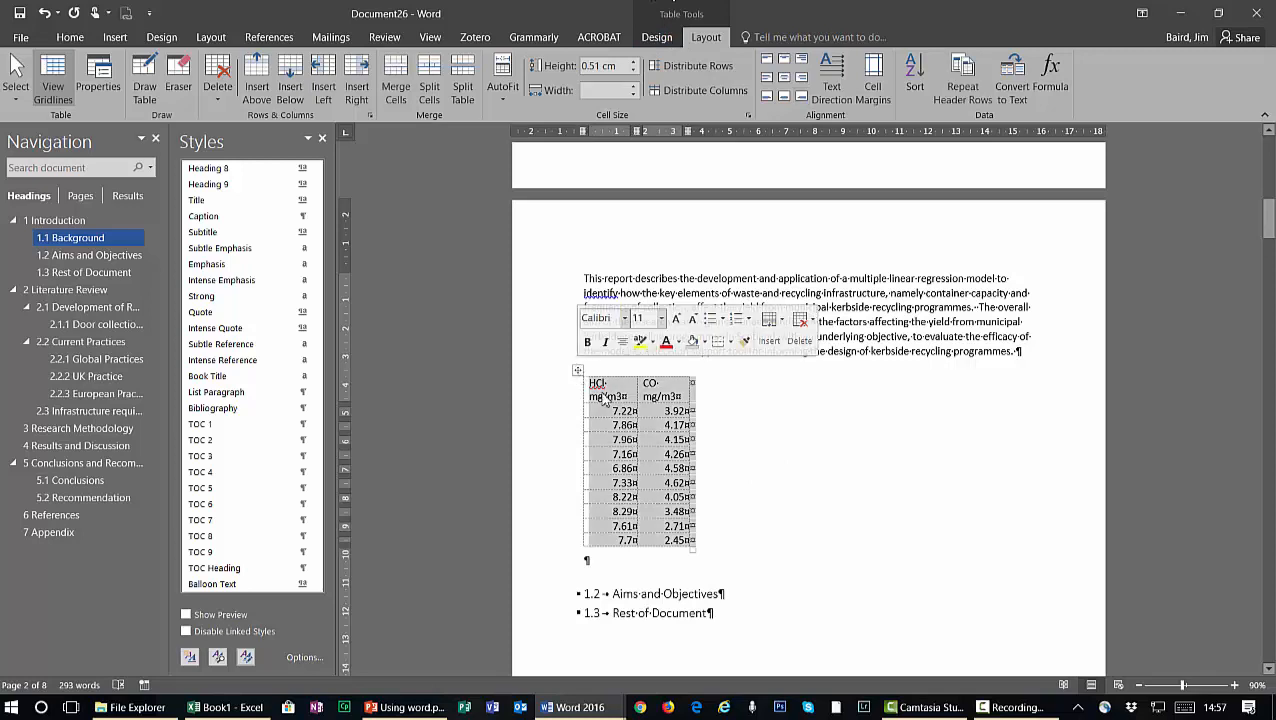
{"action": "key", "text": "Delete"}
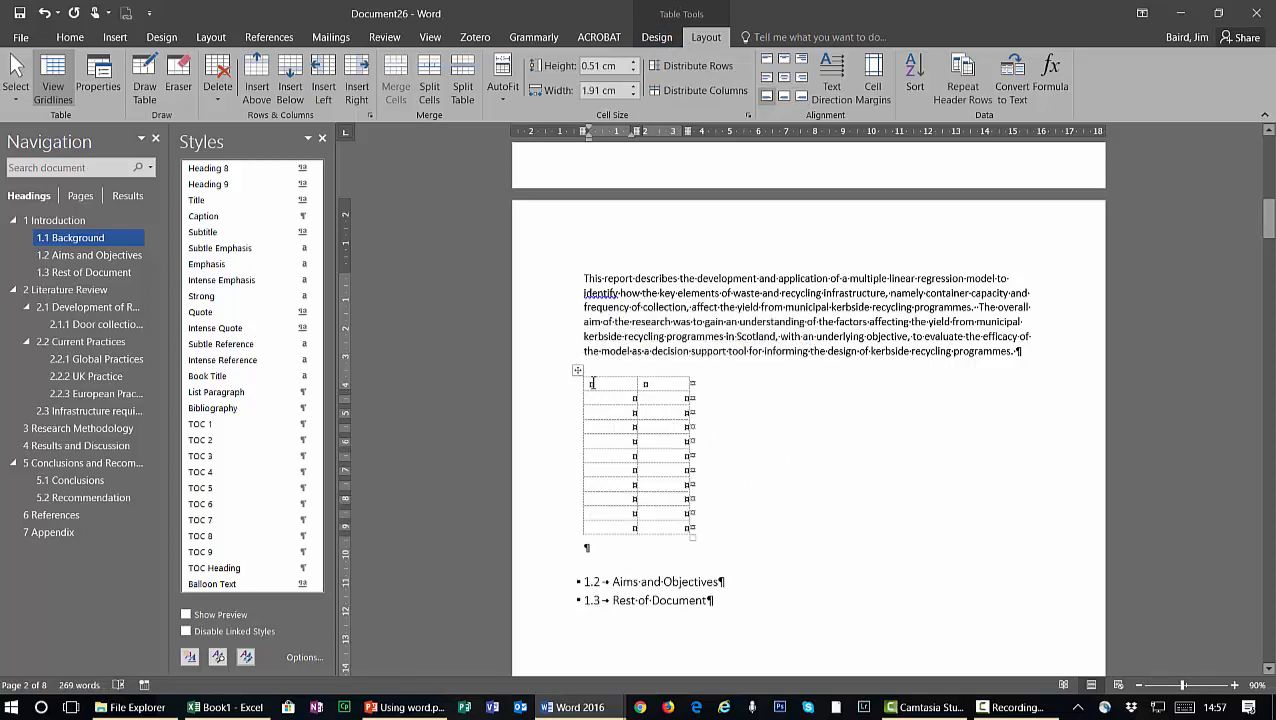
{"action": "left_click", "coordinate": [577, 372]}
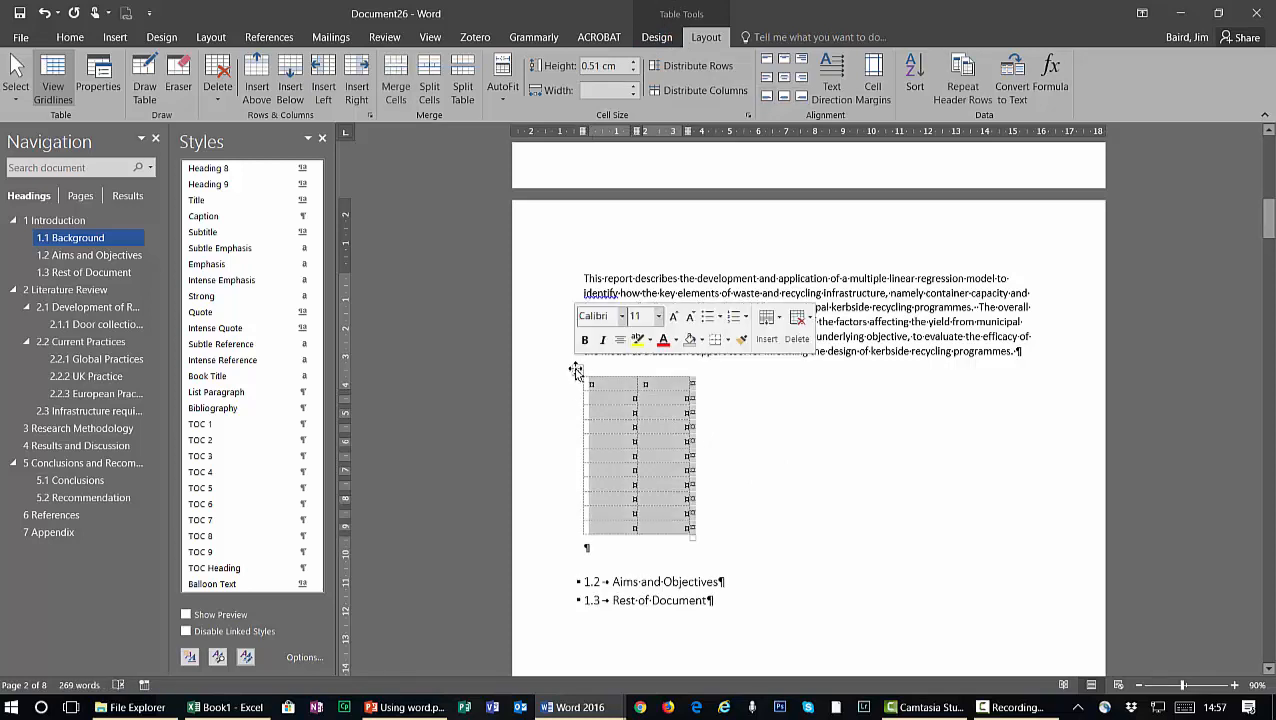
{"action": "left_click", "coordinate": [796, 320]}
{"action": "left_click", "coordinate": [826, 423]}
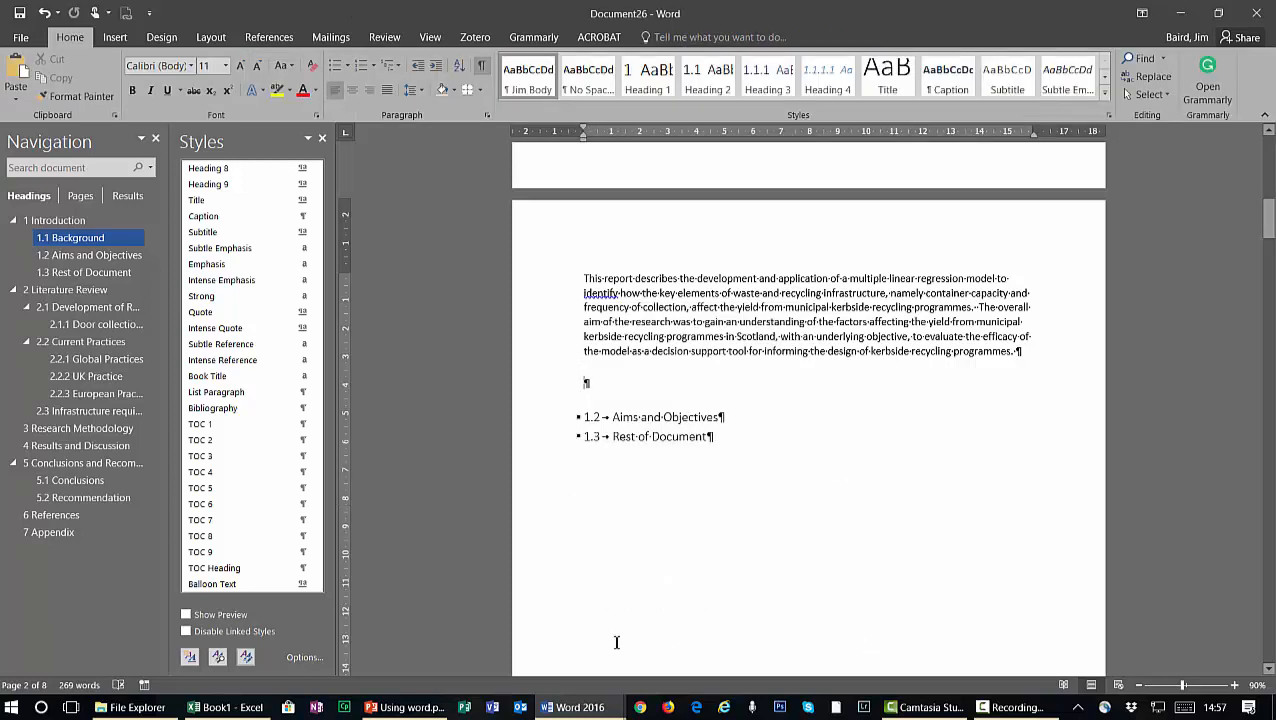
Switch to the Excel workbook, insert a recommended scatter chart from H5:I32, and place it beside the data, clear of the columns
{"action": "left_click", "coordinate": [226, 707]}
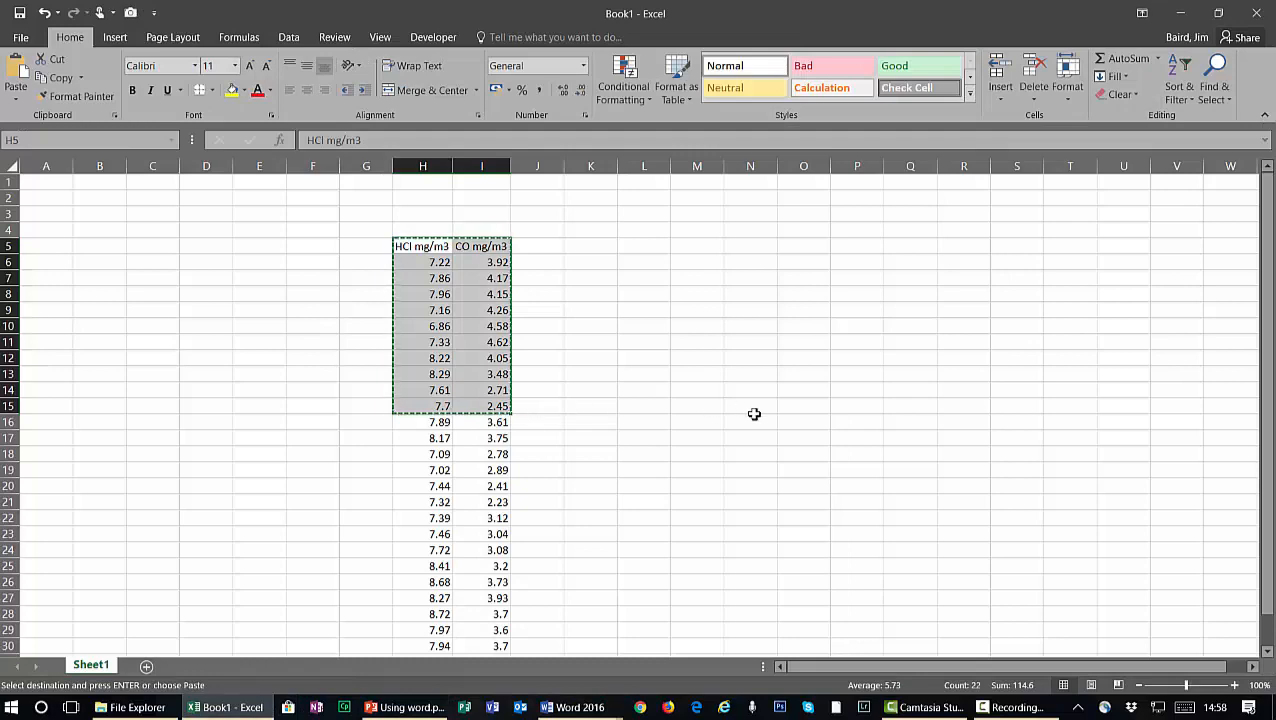
{"action": "scroll", "coordinate": [755, 416], "scroll_direction": "down", "scroll_amount": 1}
{"action": "scroll", "coordinate": [757, 420], "scroll_direction": "up", "scroll_amount": 1}
{"action": "scroll", "coordinate": [759, 423], "scroll_direction": "down", "scroll_amount": 2}
{"action": "scroll", "coordinate": [759, 423], "scroll_direction": "up", "scroll_amount": 2}
{"action": "left_click", "coordinate": [641, 265]}
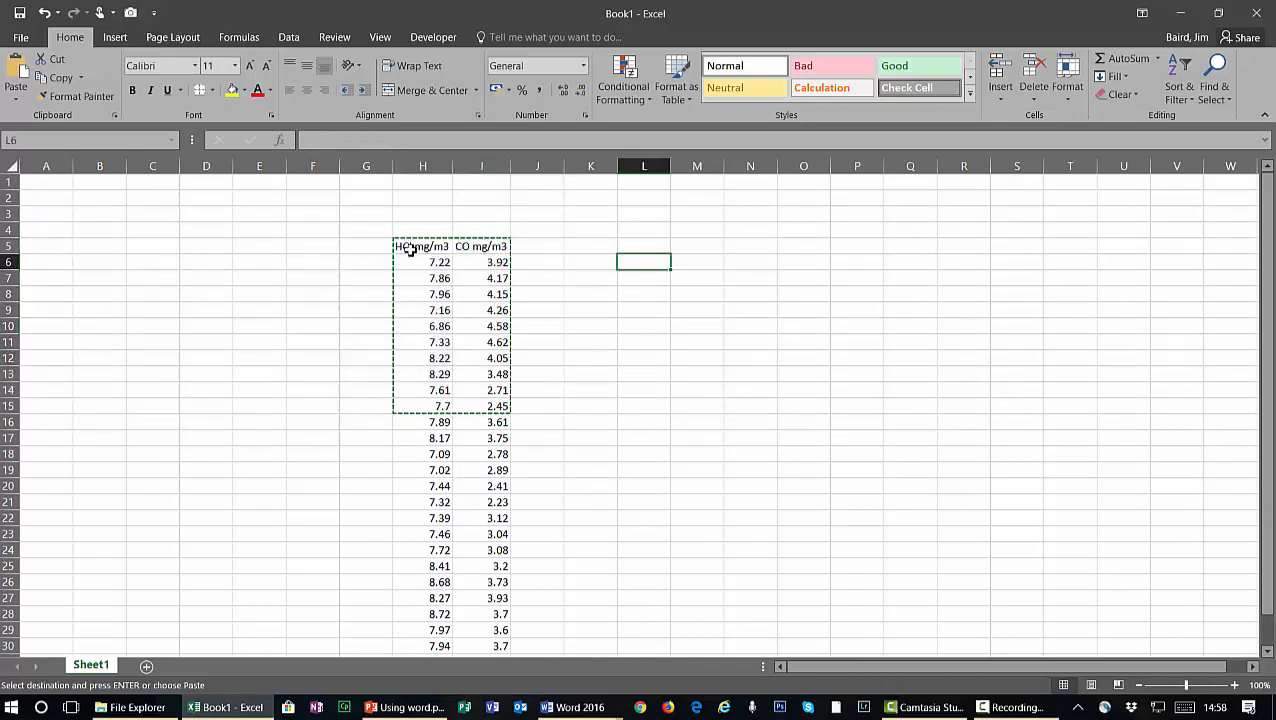
{"action": "left_click_drag", "start_coordinate": [407, 247], "coordinate": [494, 630]}
{"action": "scroll", "coordinate": [703, 502], "scroll_direction": "down", "scroll_amount": 1}
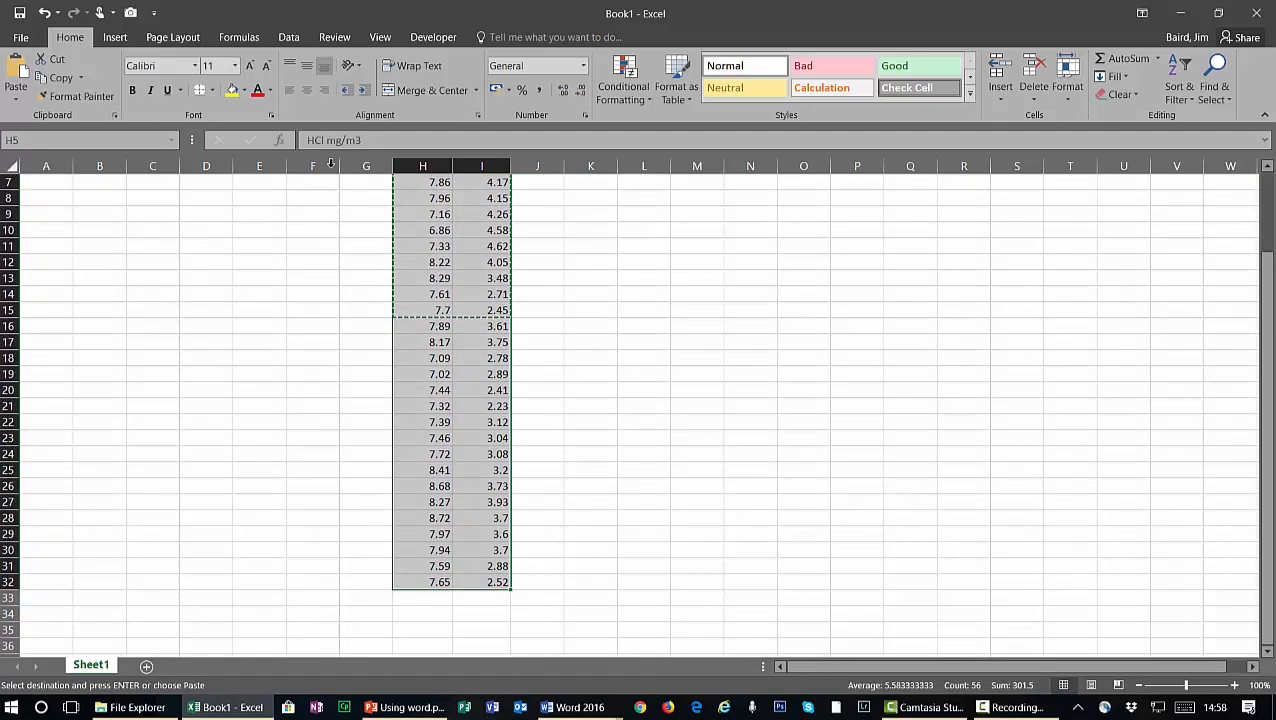
{"action": "left_click", "coordinate": [114, 40]}
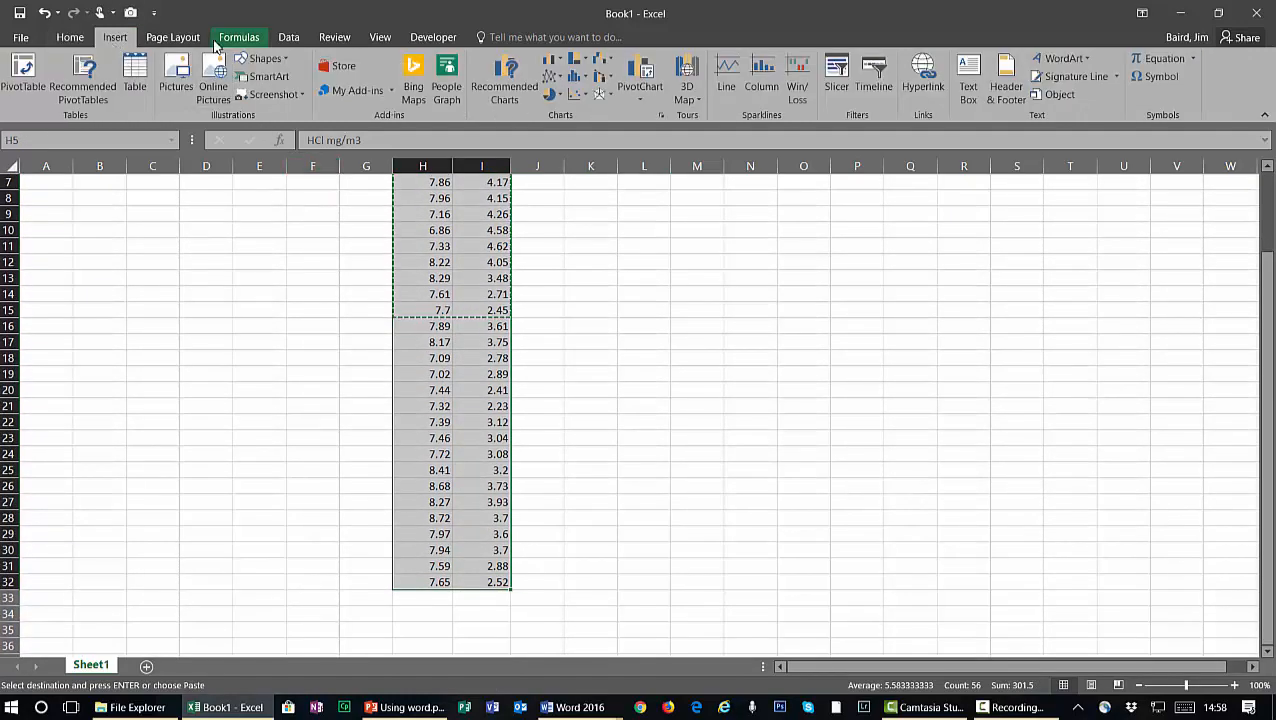
{"action": "left_click", "coordinate": [497, 80]}
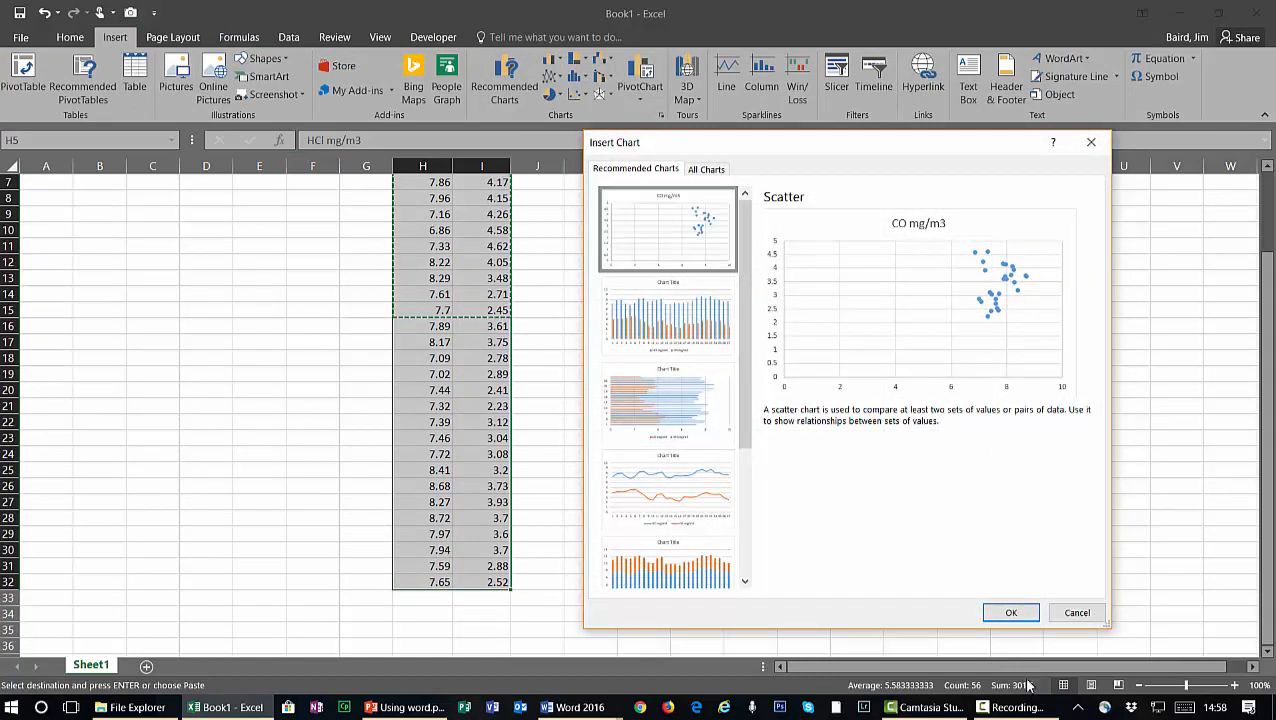
{"action": "left_click", "coordinate": [1019, 613]}
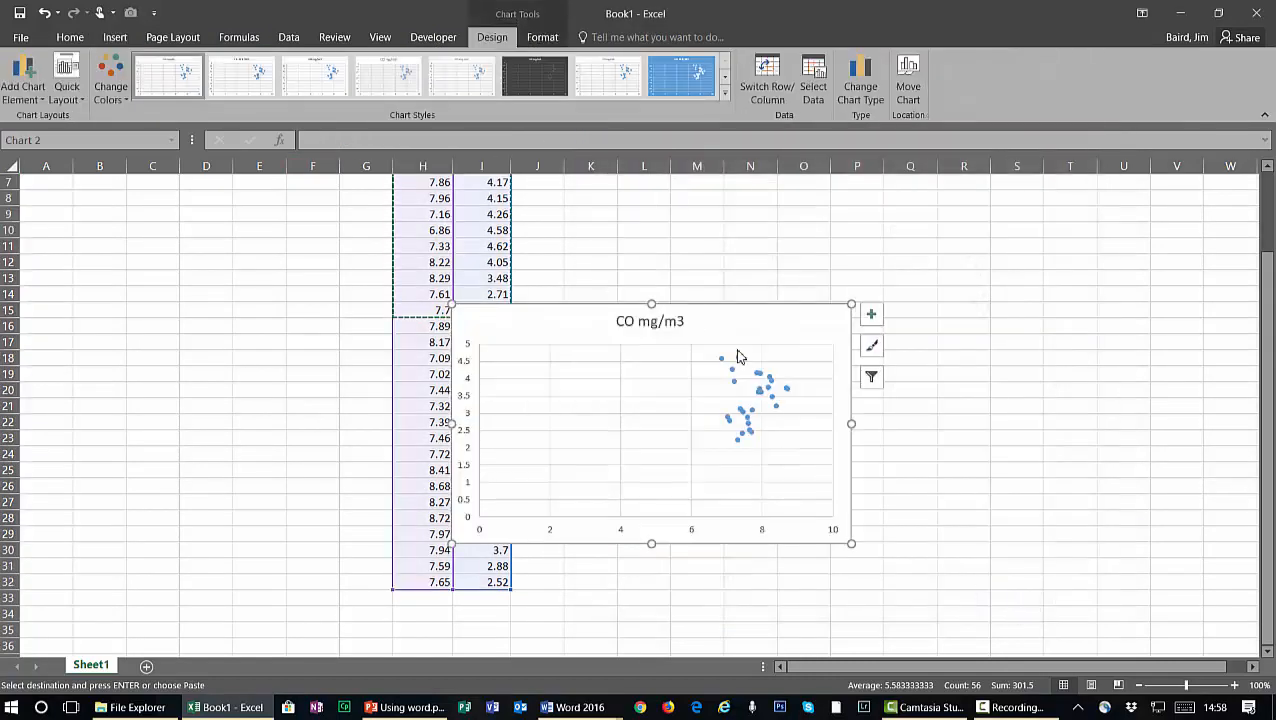
{"action": "left_click_drag", "start_coordinate": [738, 328], "coordinate": [861, 279]}
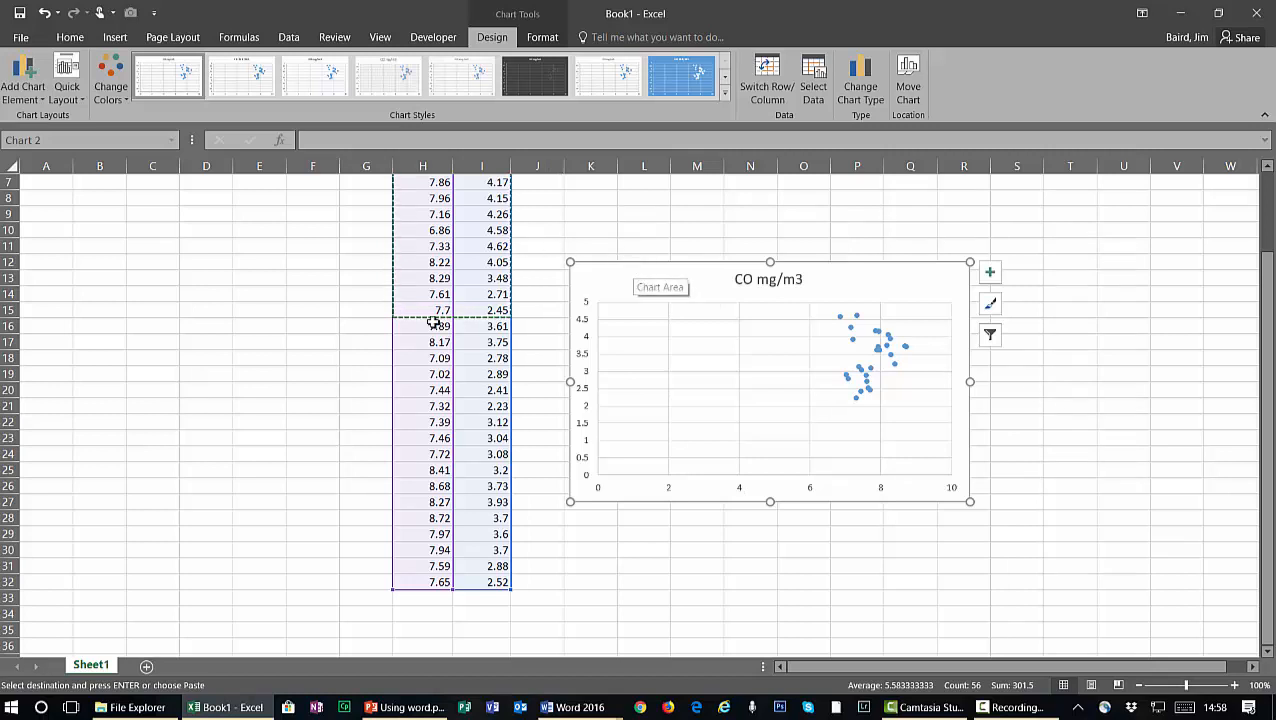
{"action": "left_click", "coordinate": [232, 358]}
{"action": "scroll", "coordinate": [232, 358], "scroll_direction": "up", "scroll_amount": 1}
{"action": "scroll", "coordinate": [232, 358], "scroll_direction": "up", "scroll_amount": 1}
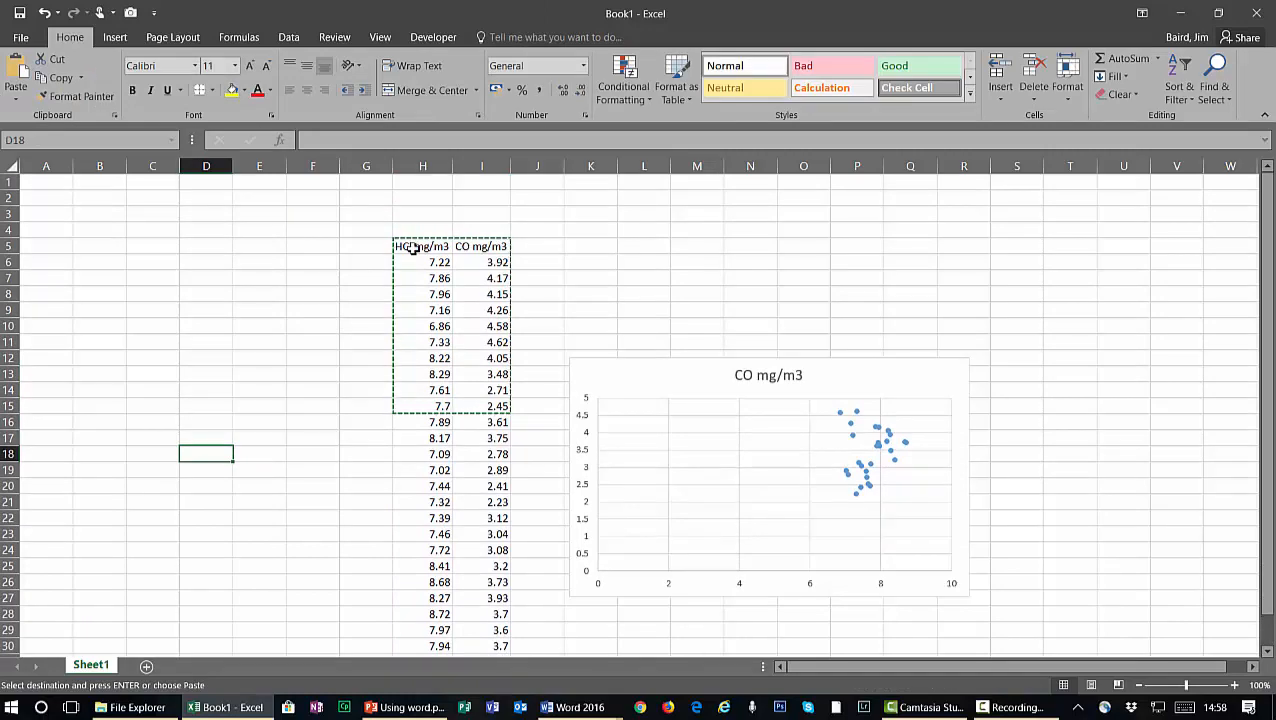
{"action": "left_click", "coordinate": [675, 232]}
{"action": "scroll", "coordinate": [1150, 403], "scroll_direction": "down", "scroll_amount": 6}
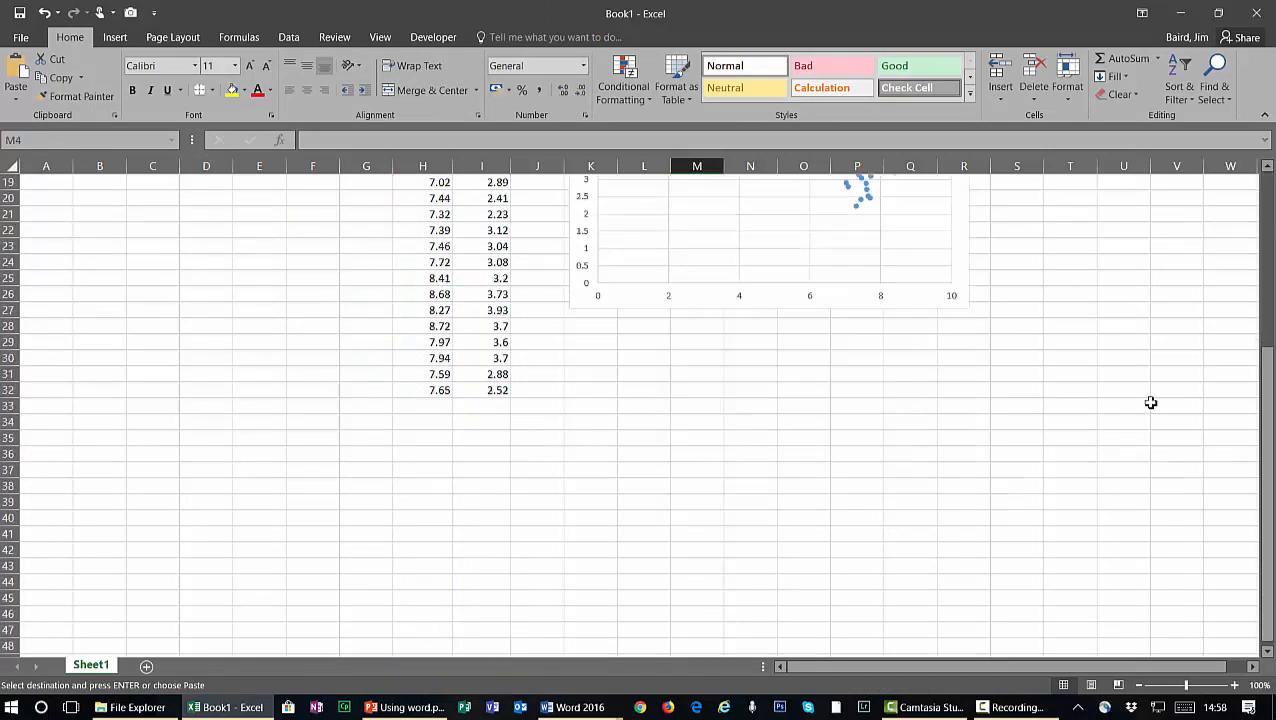
{"action": "scroll", "coordinate": [1150, 403], "scroll_direction": "up", "scroll_amount": 6}
{"action": "scroll", "coordinate": [1150, 403], "scroll_direction": "down", "scroll_amount": 2}
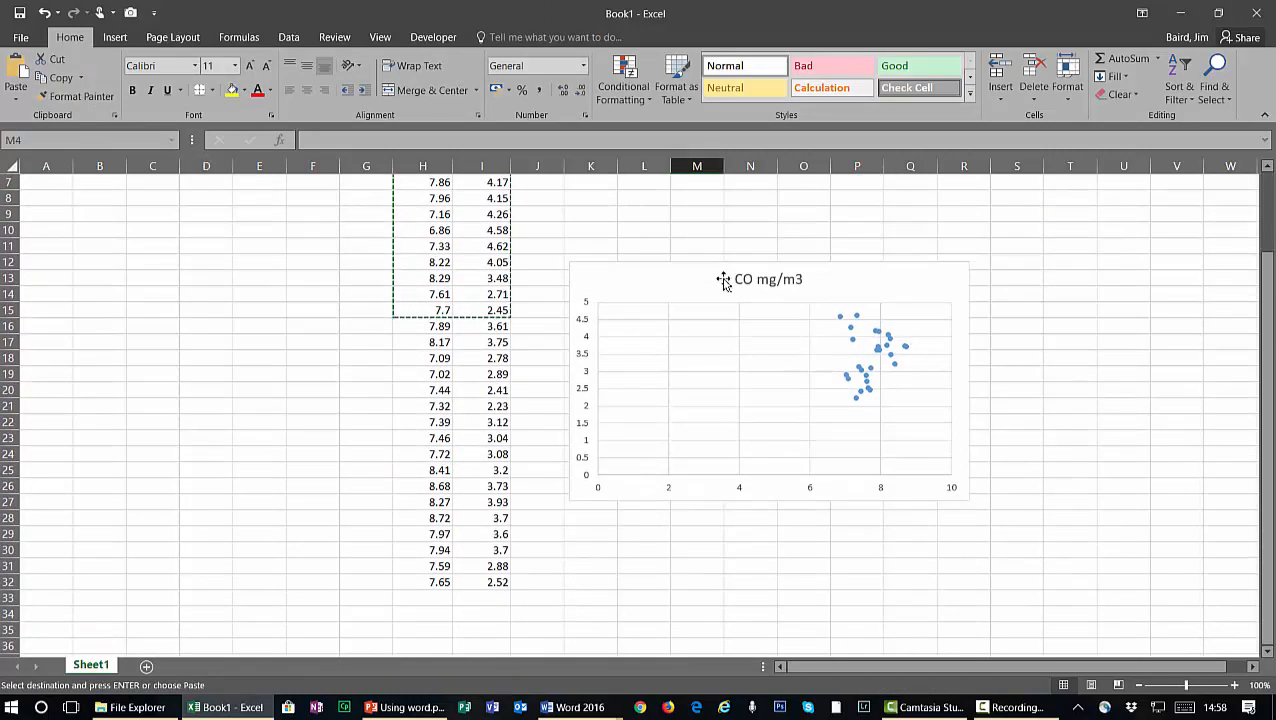
Move the scatter chart from Sheet1 to its own new sheet named Chart1 and delete its chart title
{"action": "left_click", "coordinate": [684, 287]}
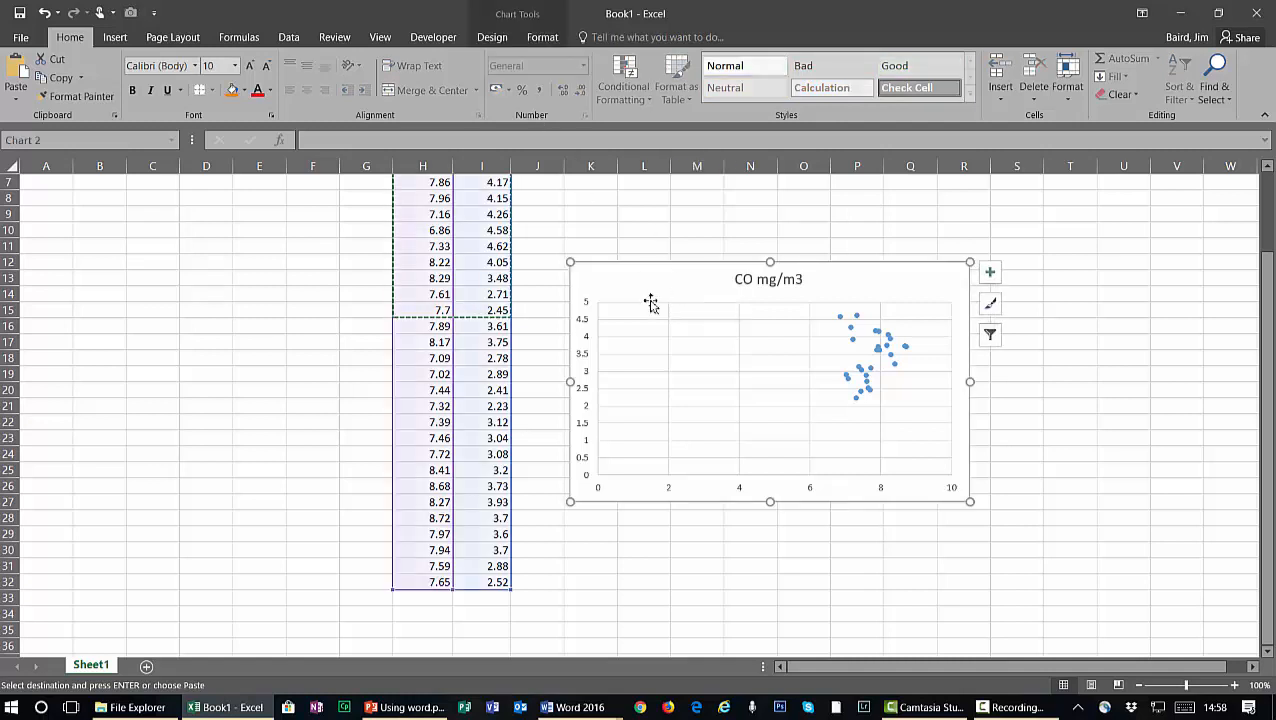
{"action": "left_click", "coordinate": [492, 38]}
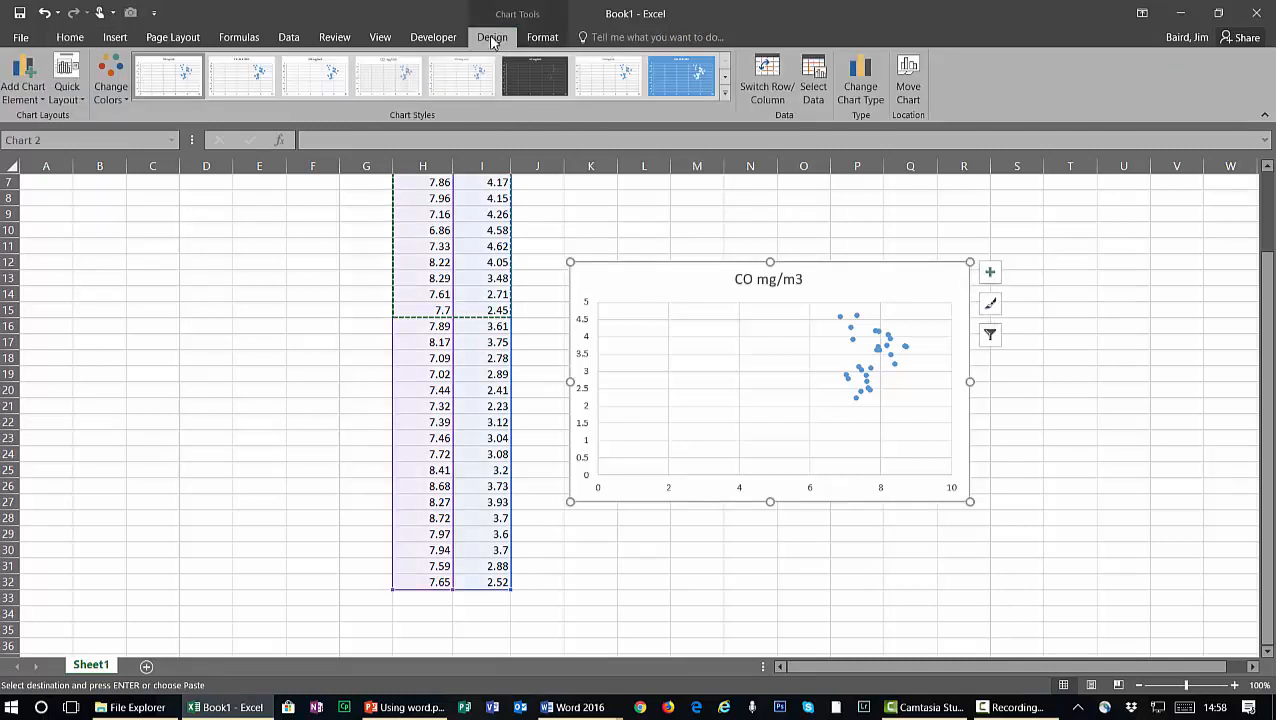
{"action": "left_click", "coordinate": [908, 76]}
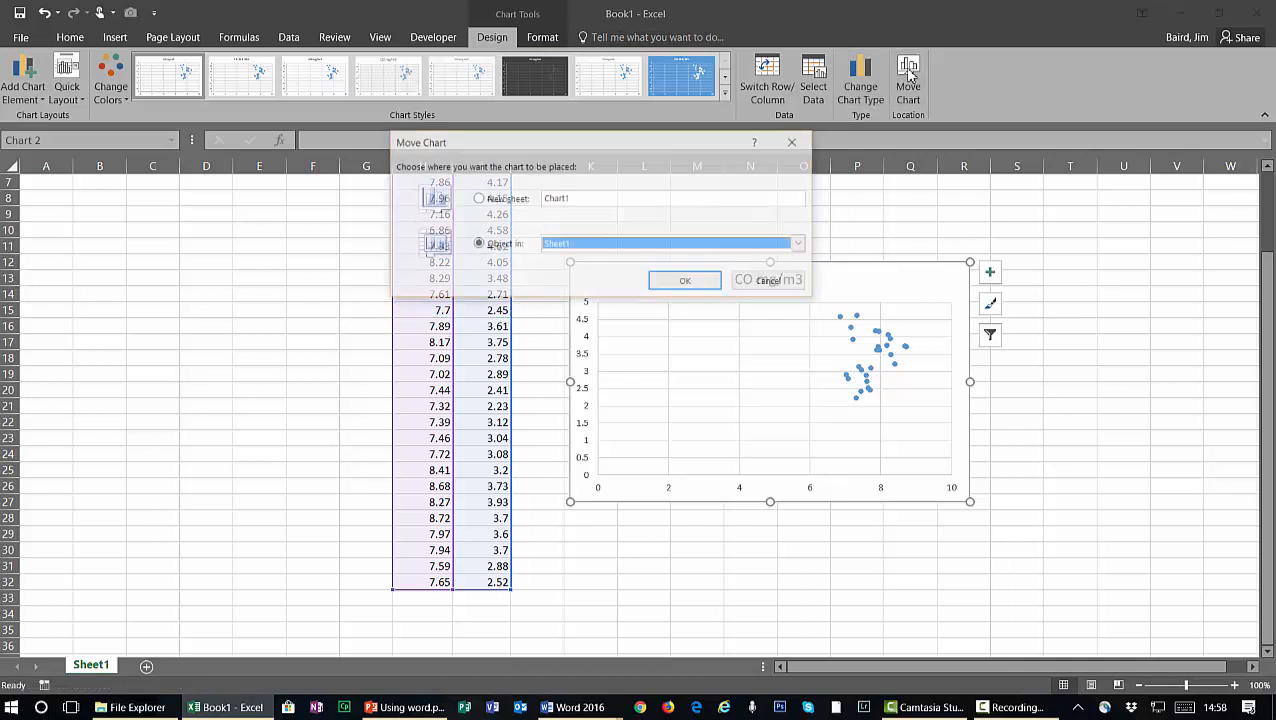
{"action": "left_click", "coordinate": [477, 198]}
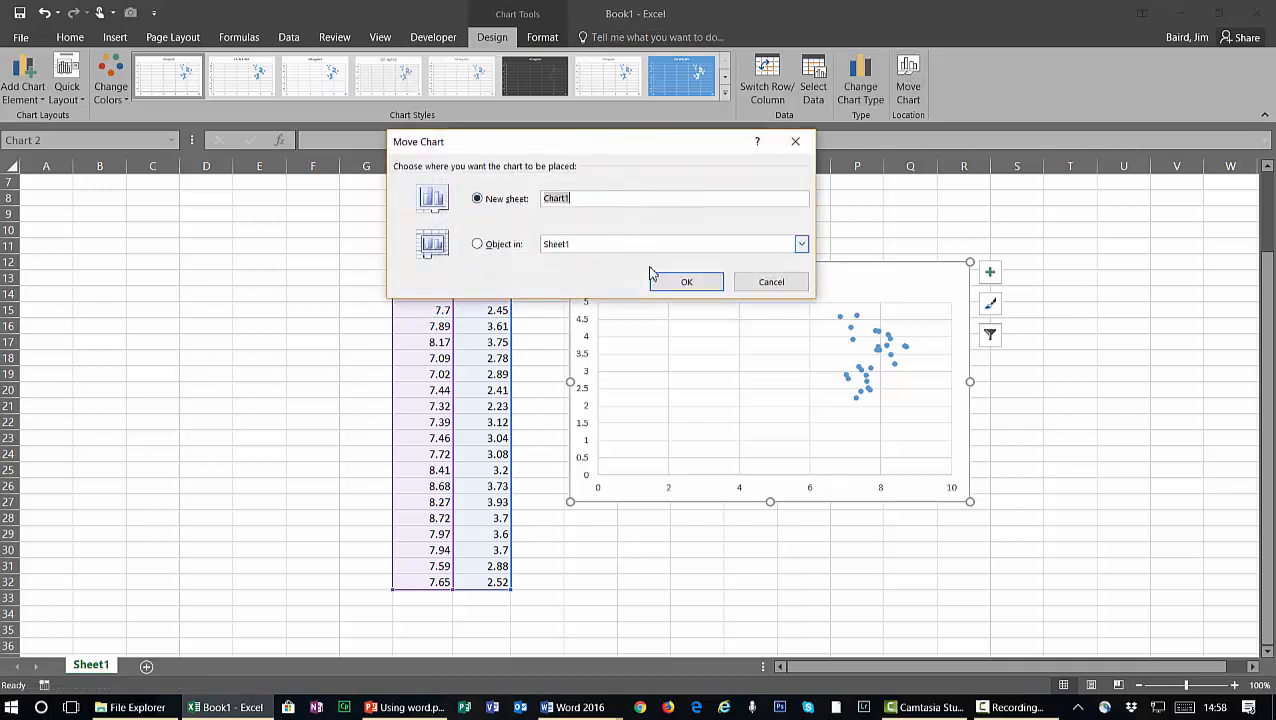
{"action": "left_click", "coordinate": [687, 283]}
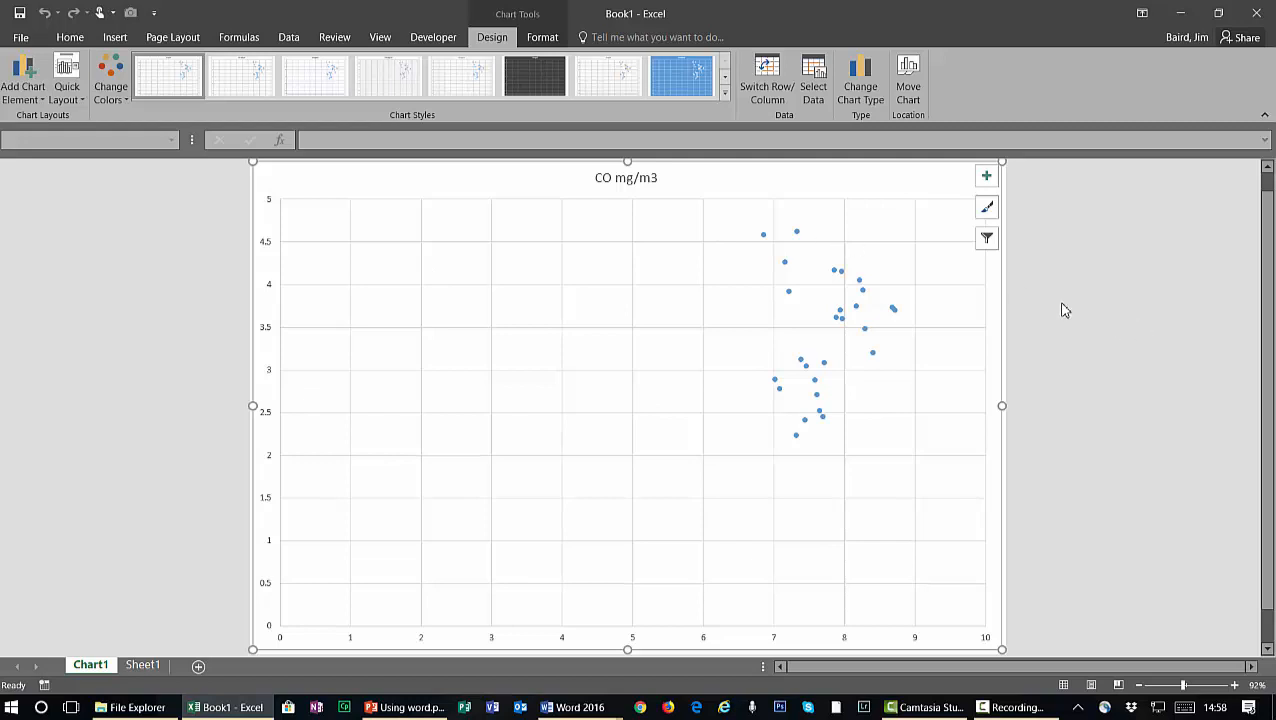
{"action": "left_click", "coordinate": [607, 178]}
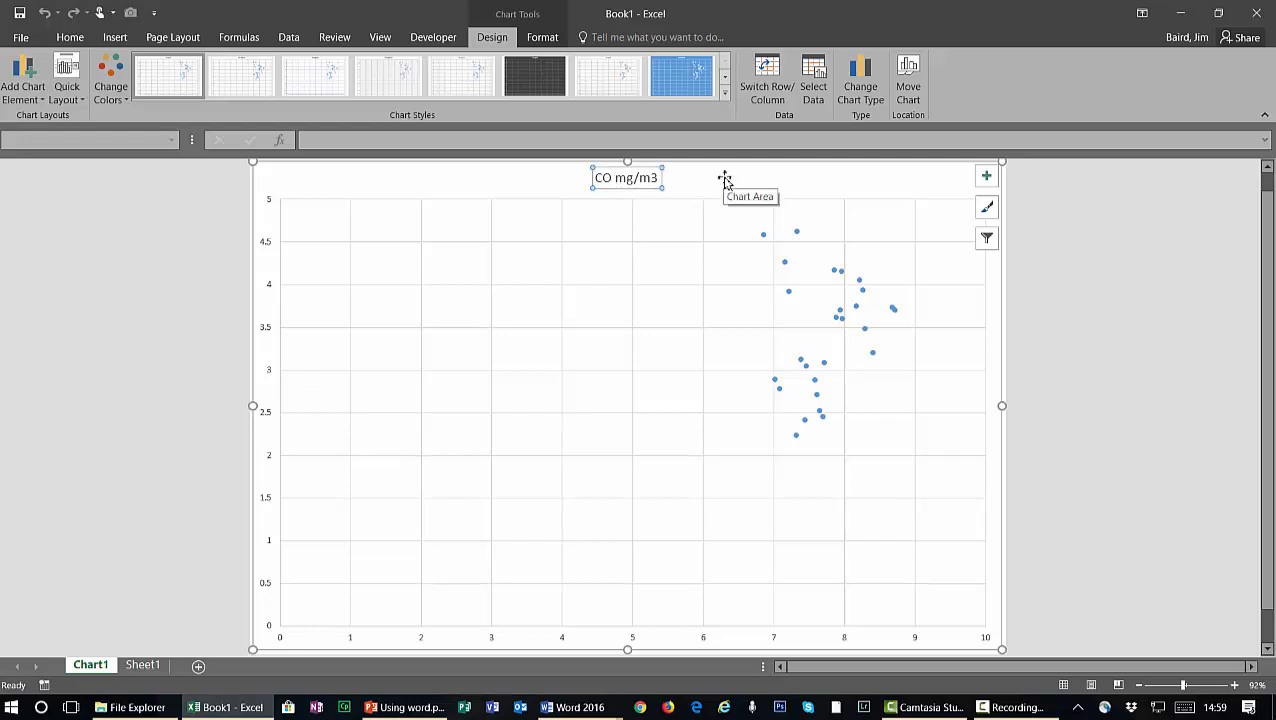
{"action": "key", "text": "Delete"}
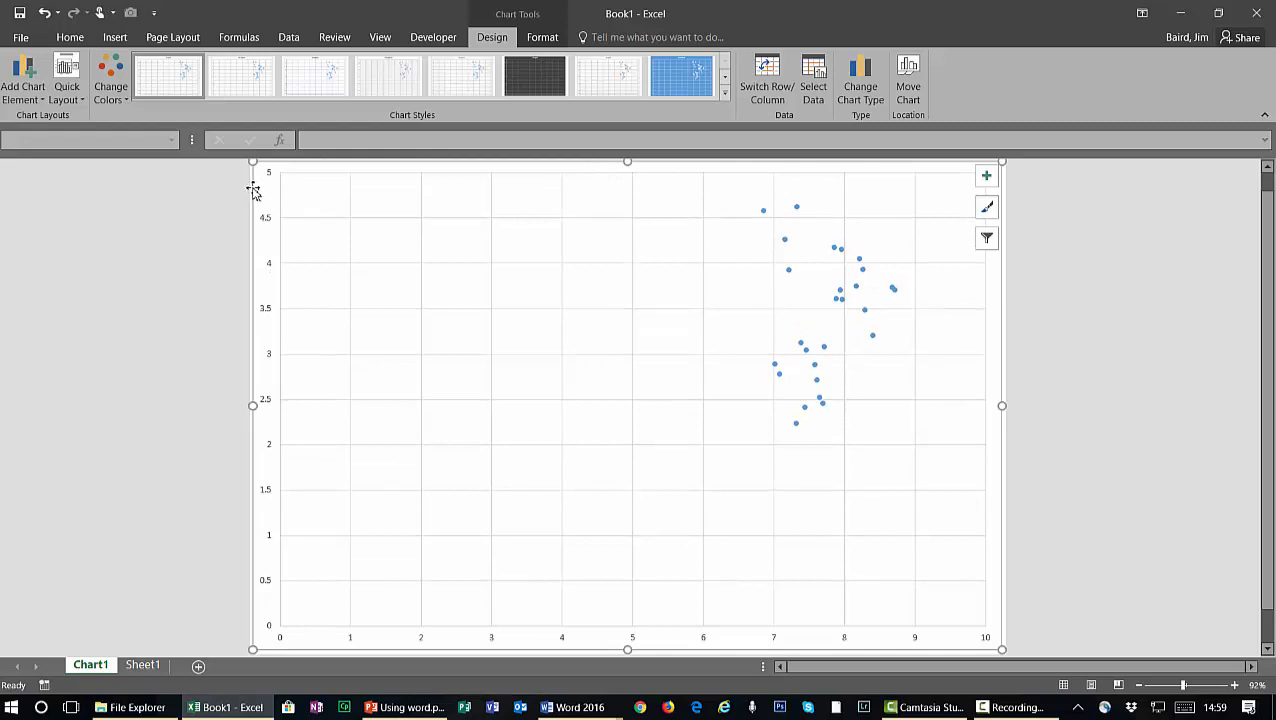
Enlarge all the text in the chart on Chart1 to font size 20
{"action": "left_click", "coordinate": [69, 38]}
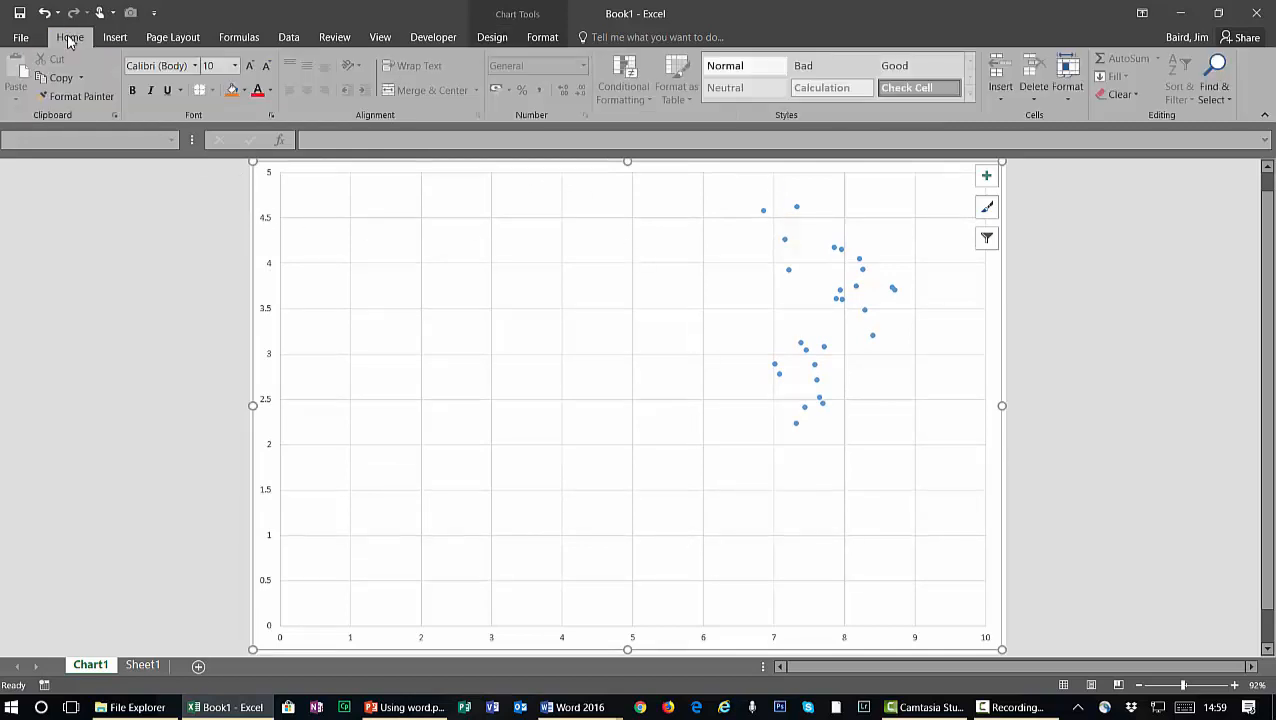
{"action": "left_click", "coordinate": [250, 66]}
{"action": "left_click", "coordinate": [250, 66]}
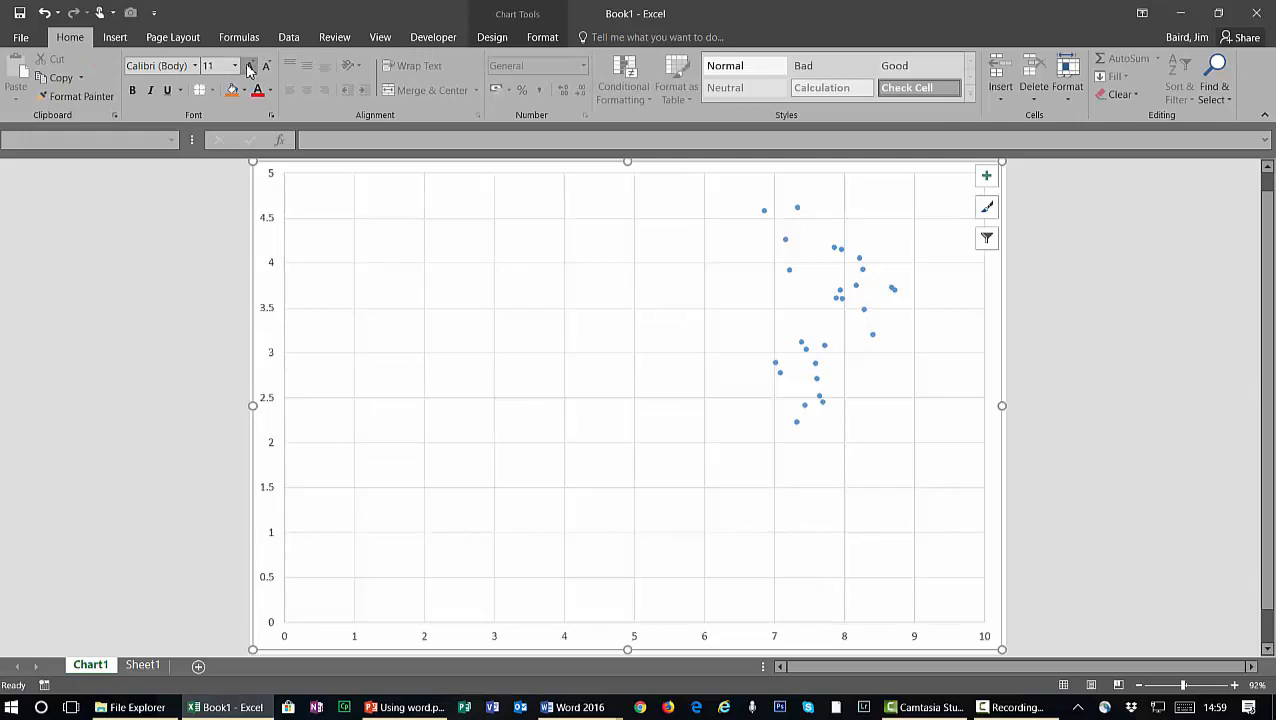
{"action": "left_click", "coordinate": [250, 66]}
{"action": "left_click", "coordinate": [250, 66]}
{"action": "left_click", "coordinate": [250, 66]}
{"action": "left_click", "coordinate": [250, 66]}
{"action": "left_click", "coordinate": [250, 66]}
{"action": "left_click", "coordinate": [250, 66]}
{"action": "left_click", "coordinate": [250, 66]}
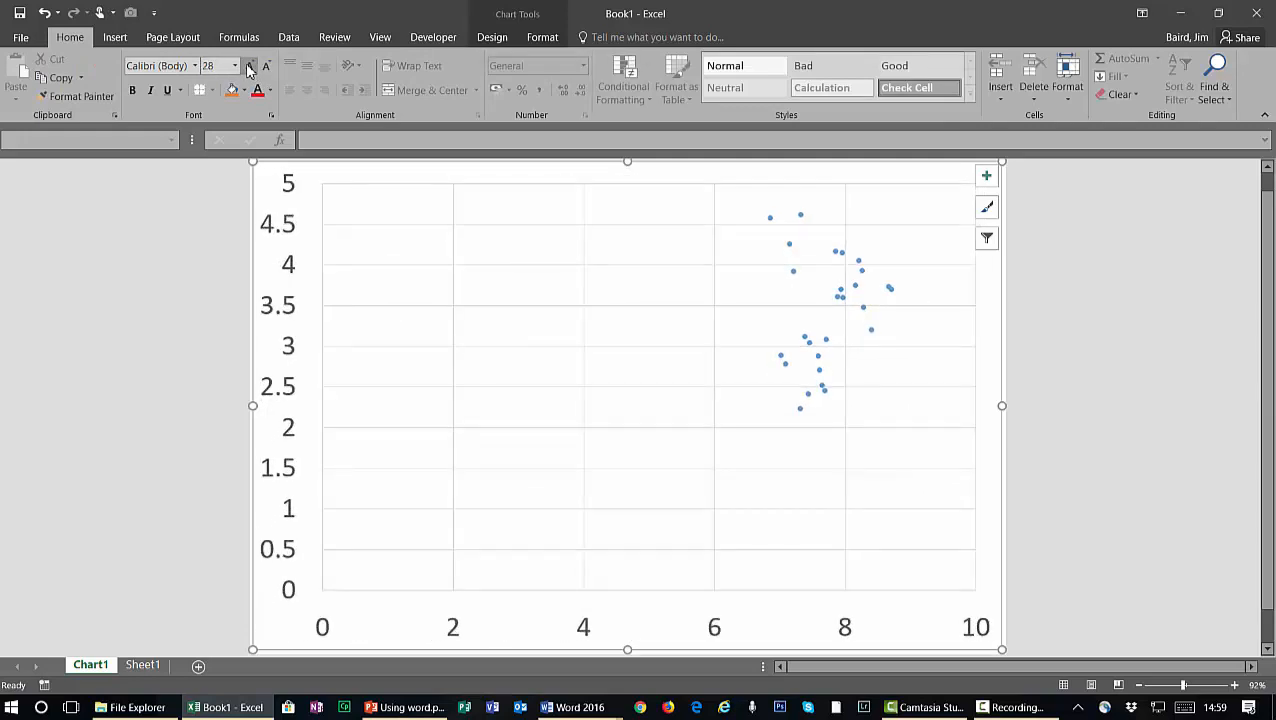
{"action": "left_click", "coordinate": [250, 66]}
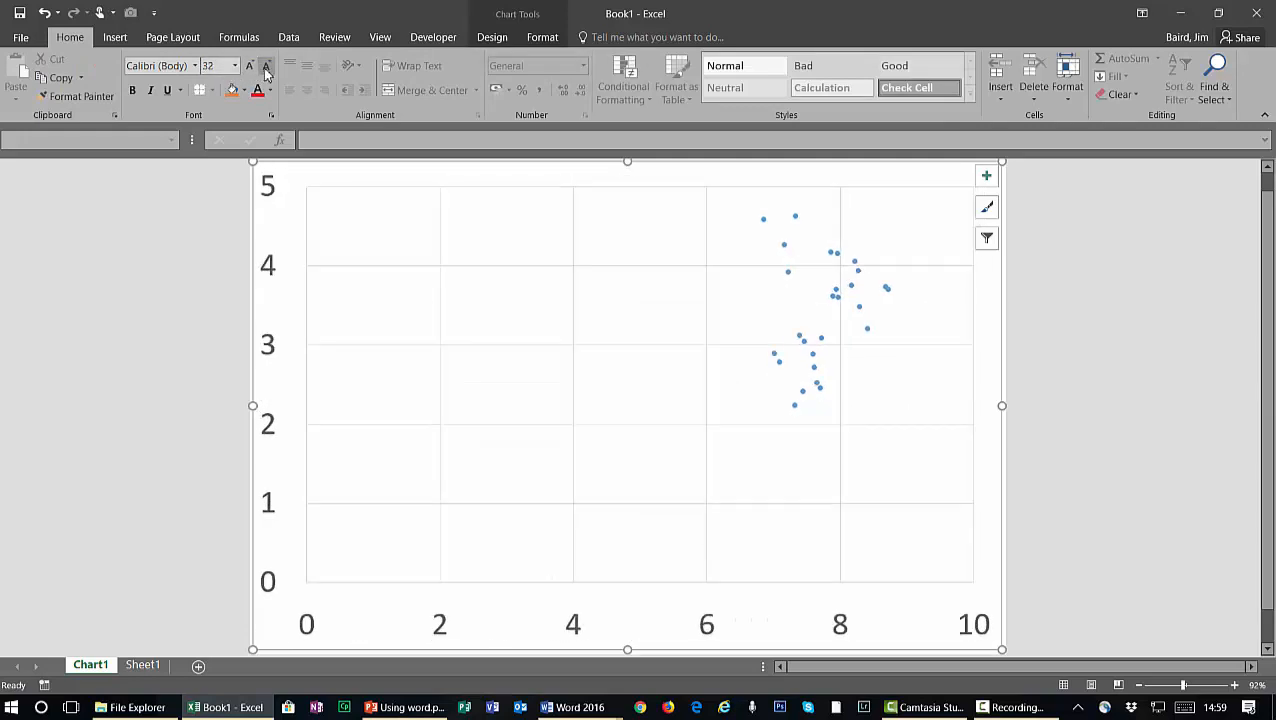
{"action": "left_click", "coordinate": [266, 68]}
{"action": "left_click", "coordinate": [266, 68]}
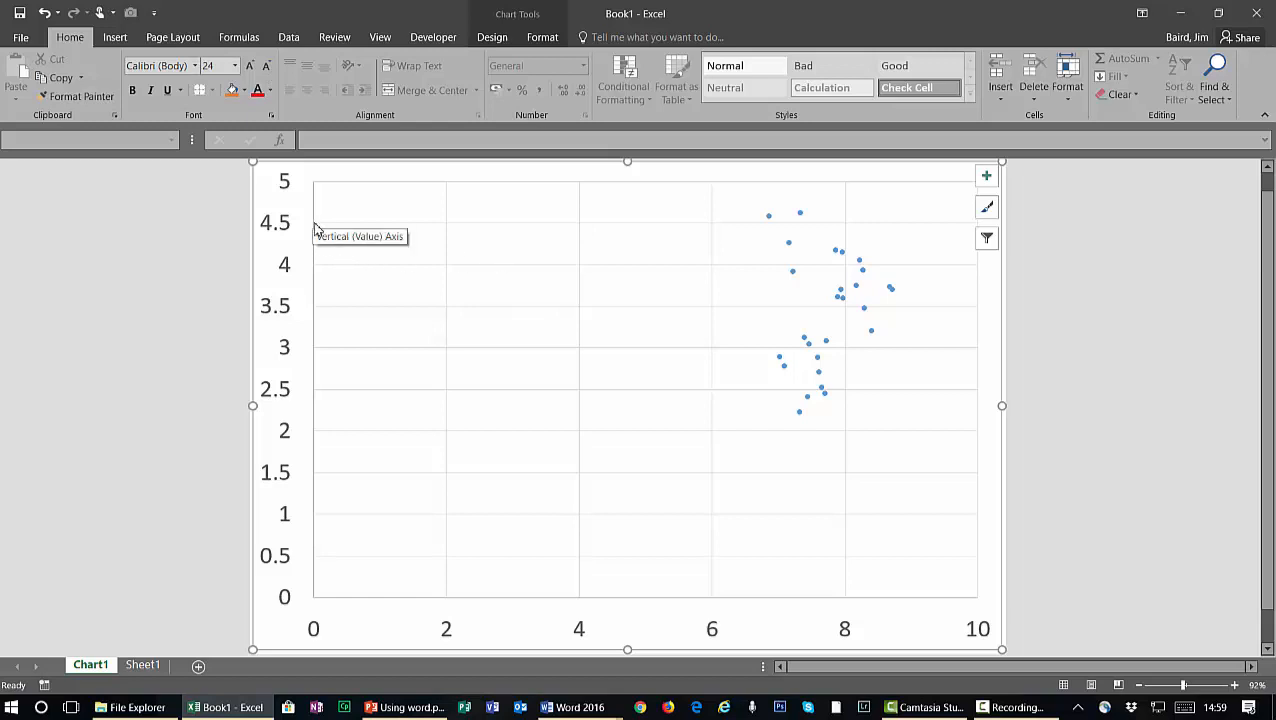
{"action": "left_click", "coordinate": [267, 70]}
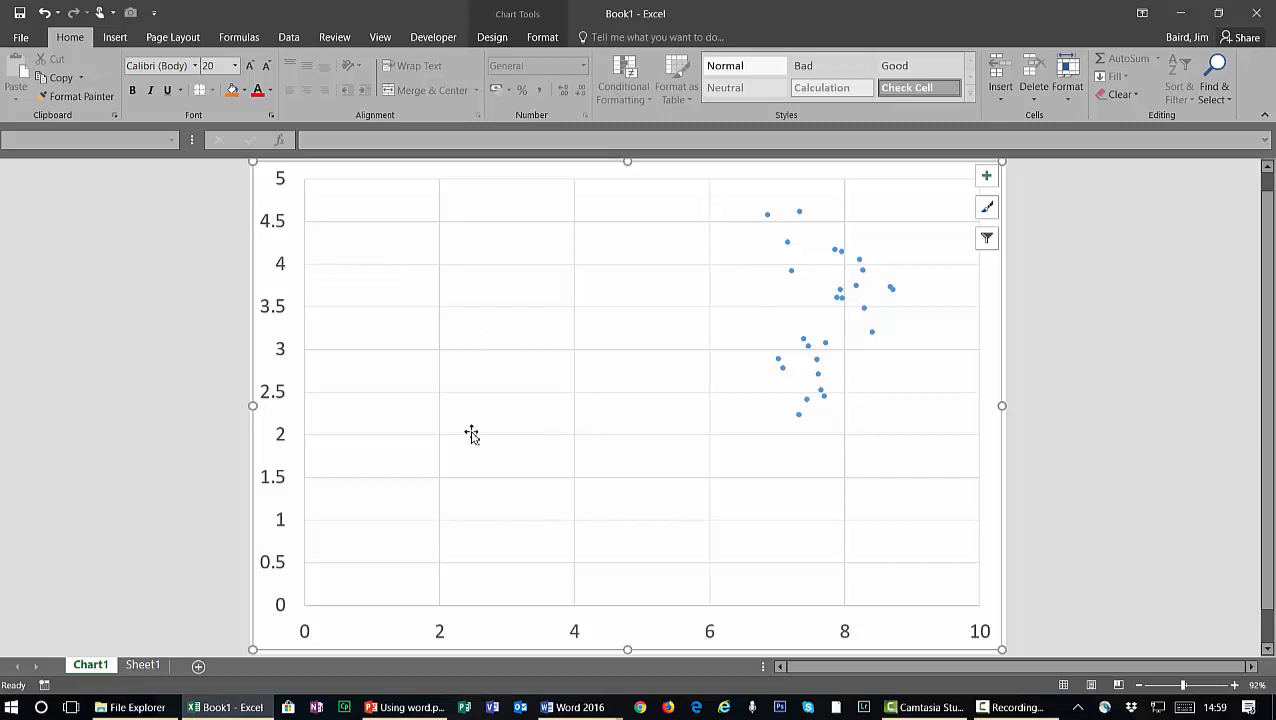
Add a primary vertical axis title to the chart reading "HCl (mg/l)"
{"action": "left_click", "coordinate": [279, 212]}
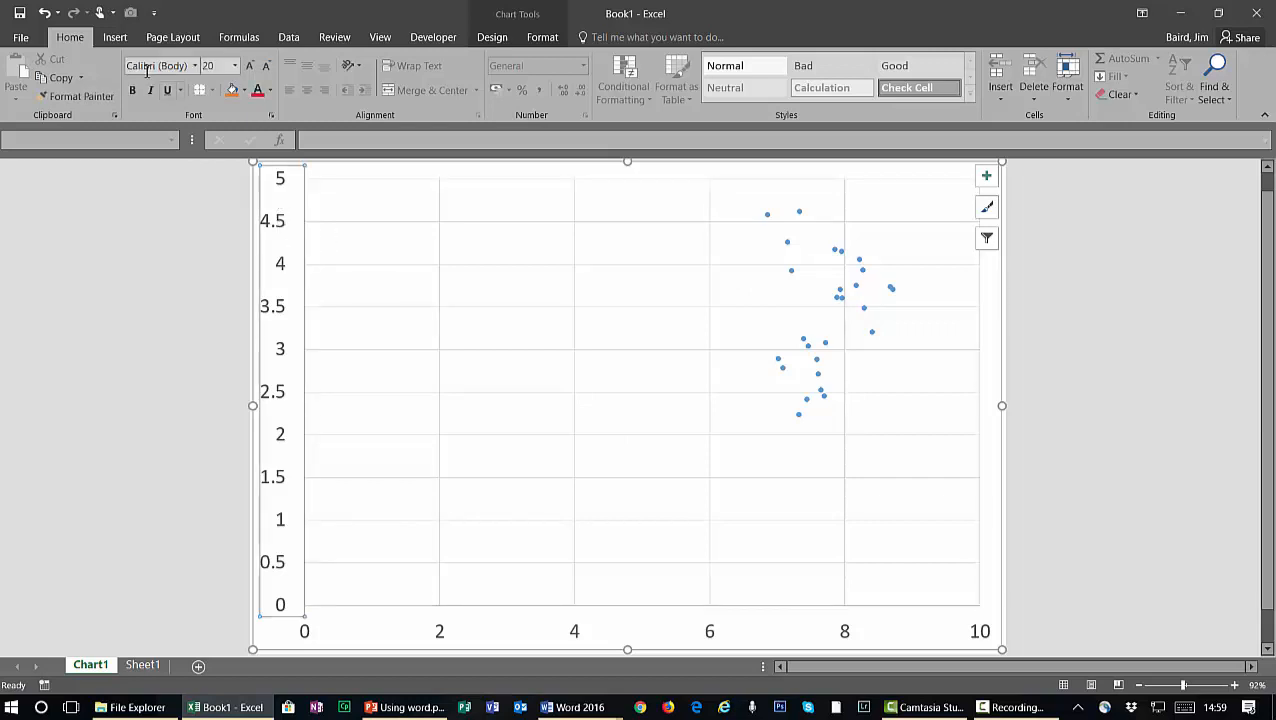
{"action": "left_click", "coordinate": [491, 37]}
{"action": "left_click", "coordinate": [22, 85]}
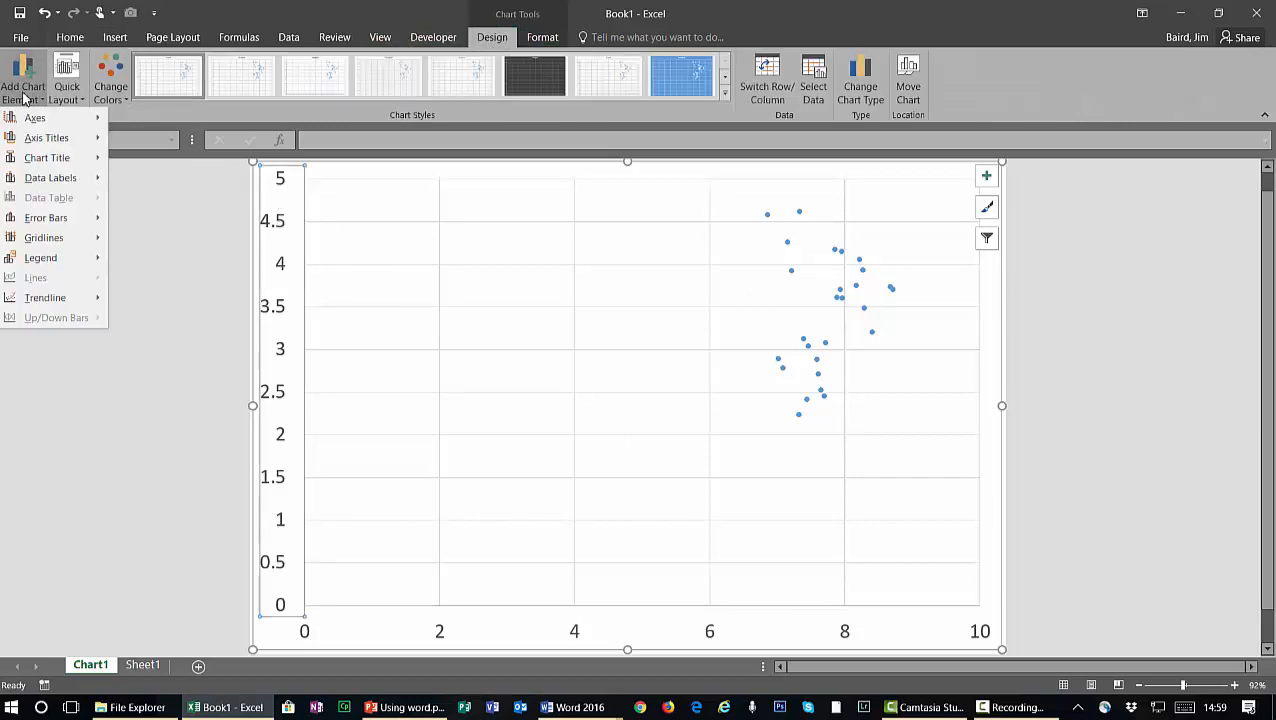
{"action": "mouse_move", "coordinate": [67, 145]}
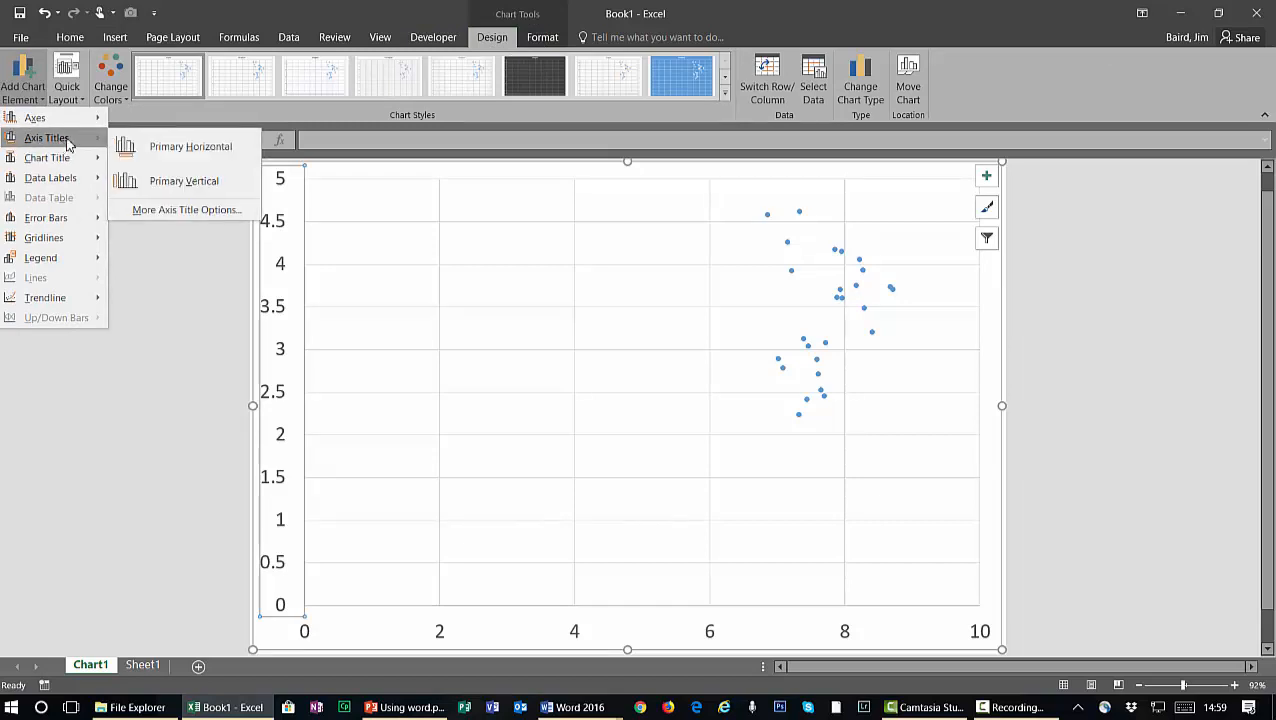
{"action": "left_click", "coordinate": [165, 180]}
{"action": "type", "text": "HCl (mg/l"}
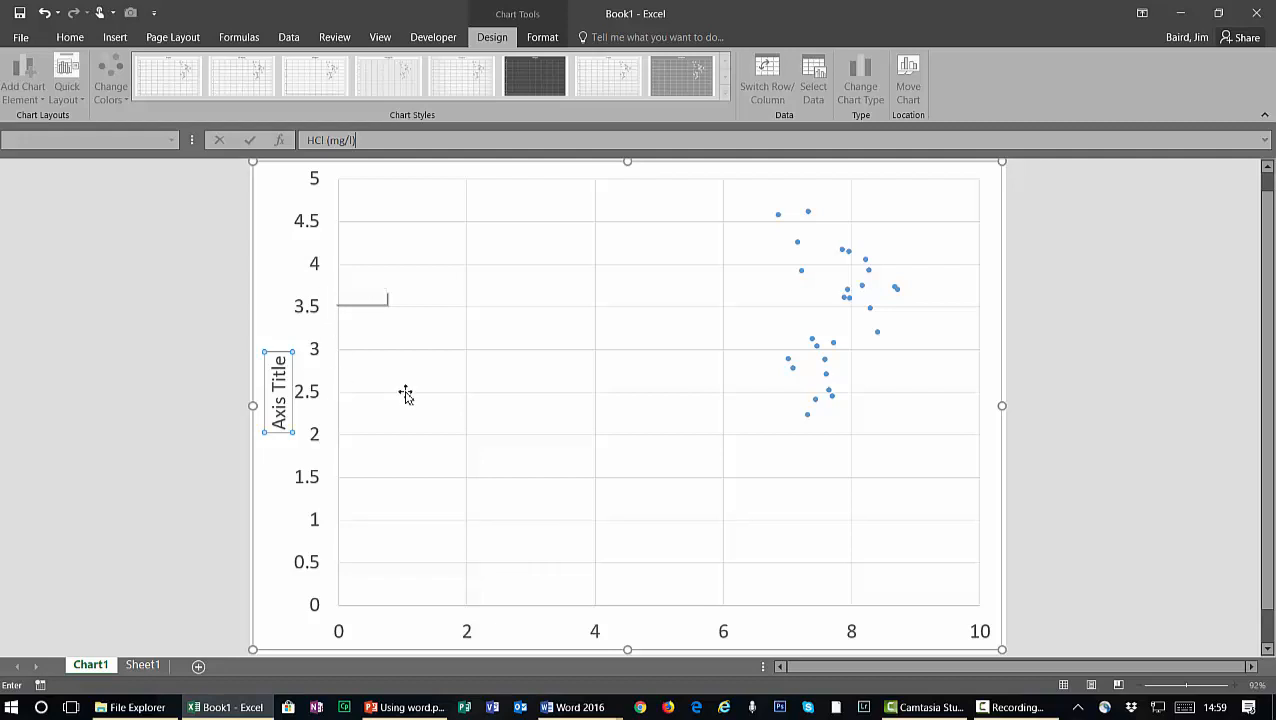
{"action": "key", "text": "Return"}
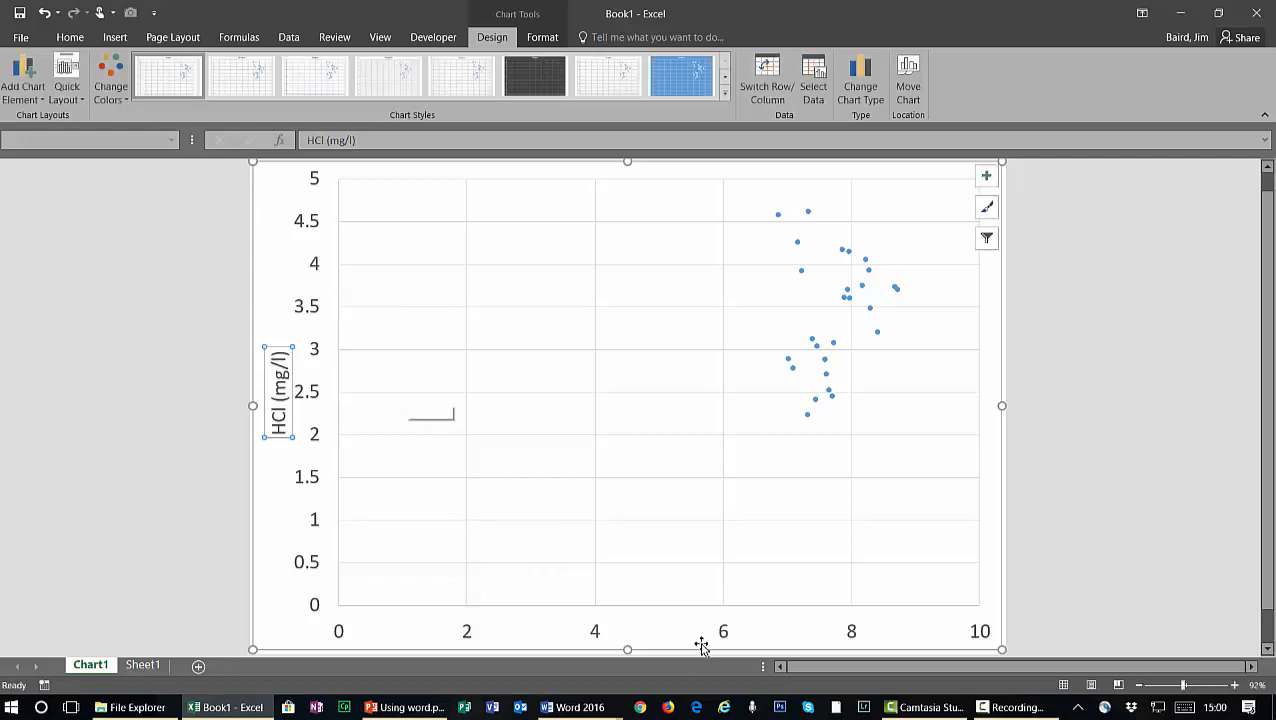
Open the chart area's formatting options and look through its fill, border, effects, and size and properties settings
{"action": "left_click", "coordinate": [813, 627]}
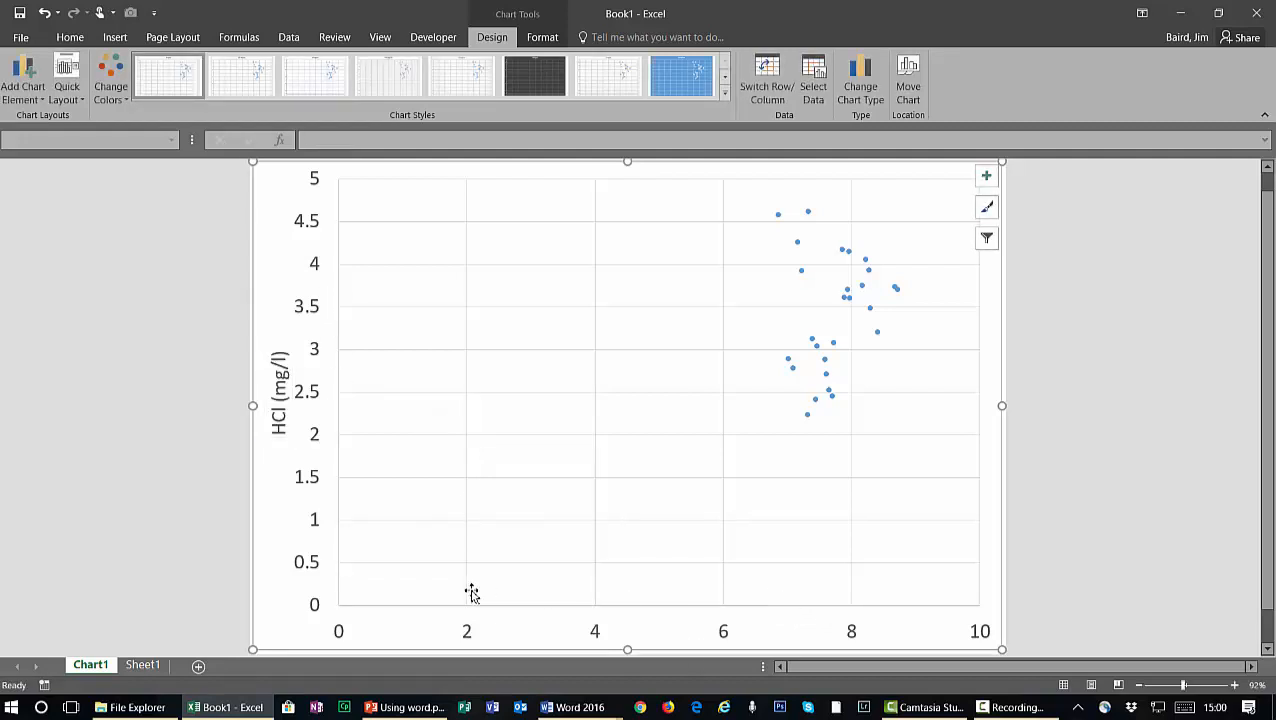
{"action": "double_click", "coordinate": [409, 622]}
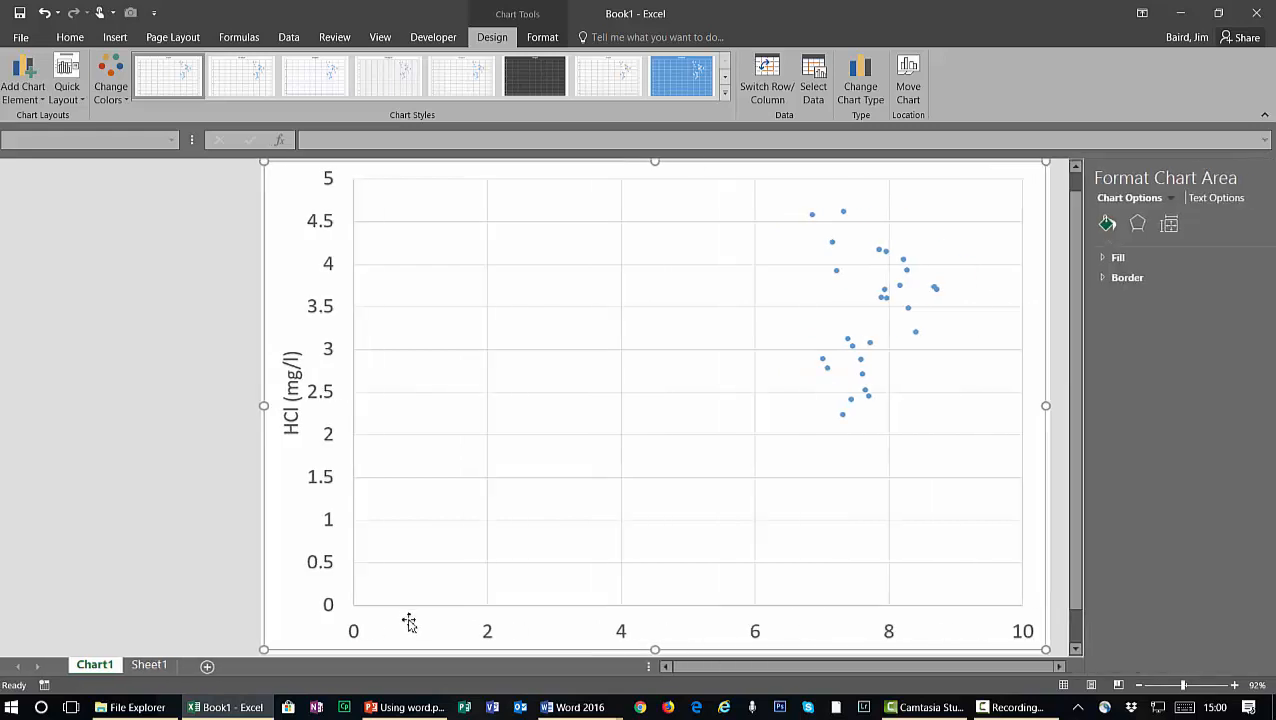
{"action": "left_click", "coordinate": [1062, 258]}
{"action": "left_click", "coordinate": [1095, 224]}
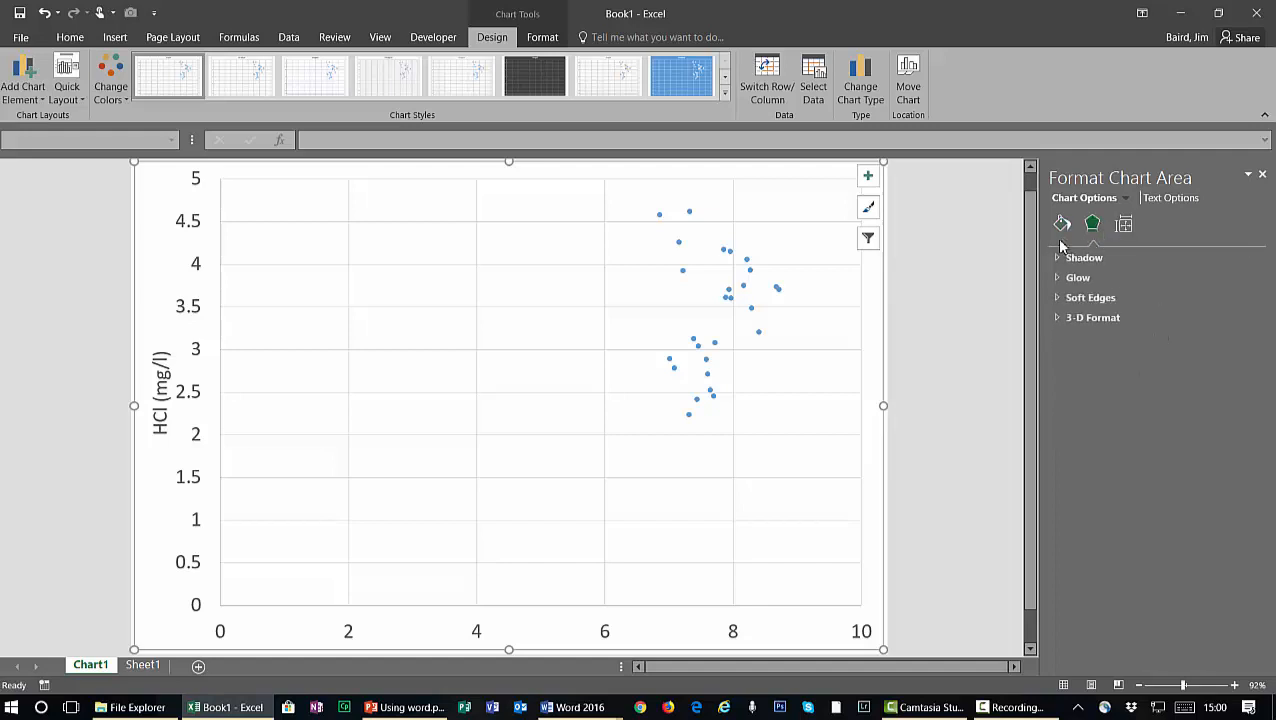
{"action": "left_click", "coordinate": [1066, 222]}
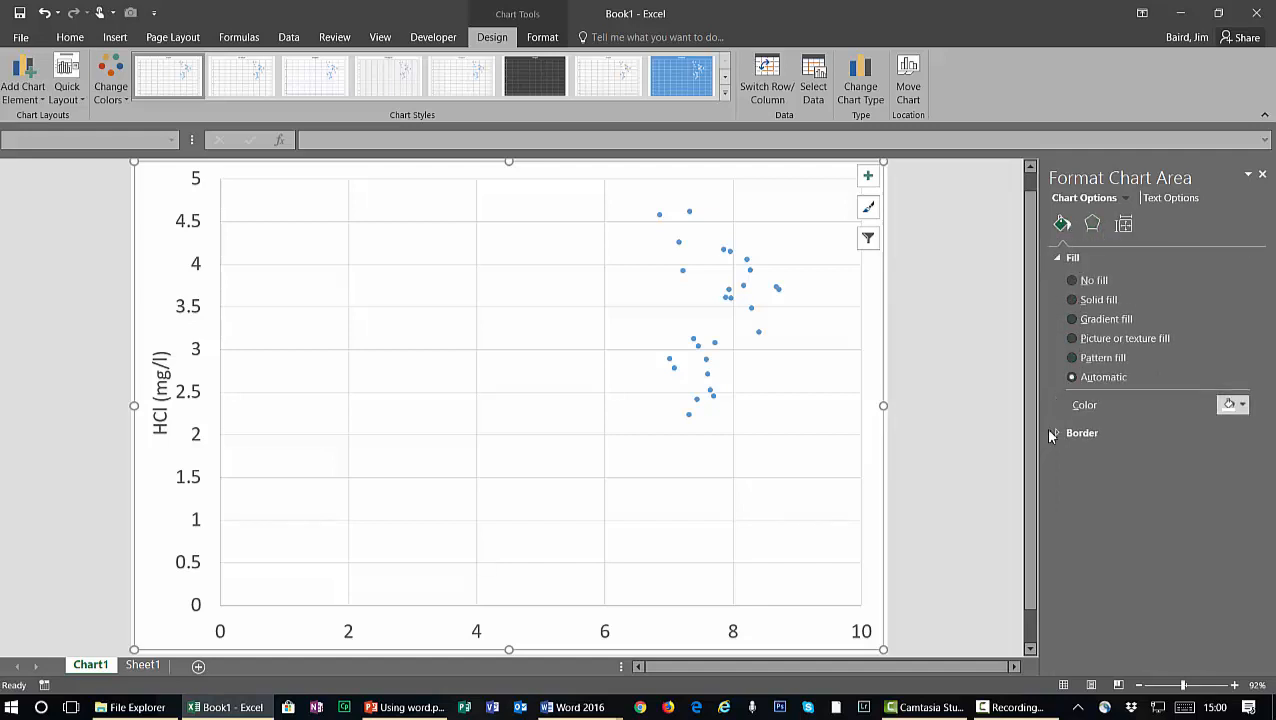
{"action": "left_click", "coordinate": [1059, 433]}
{"action": "scroll", "coordinate": [1097, 545], "scroll_direction": "down", "scroll_amount": 2}
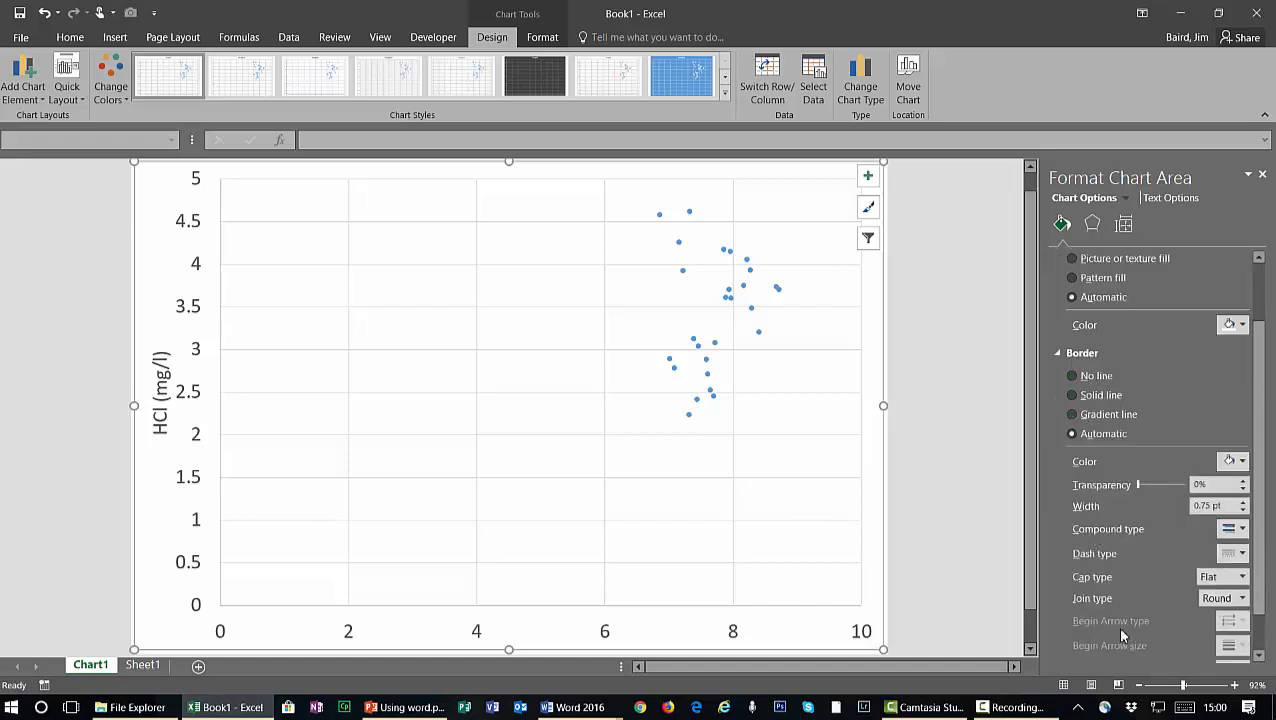
{"action": "left_click", "coordinate": [1092, 224]}
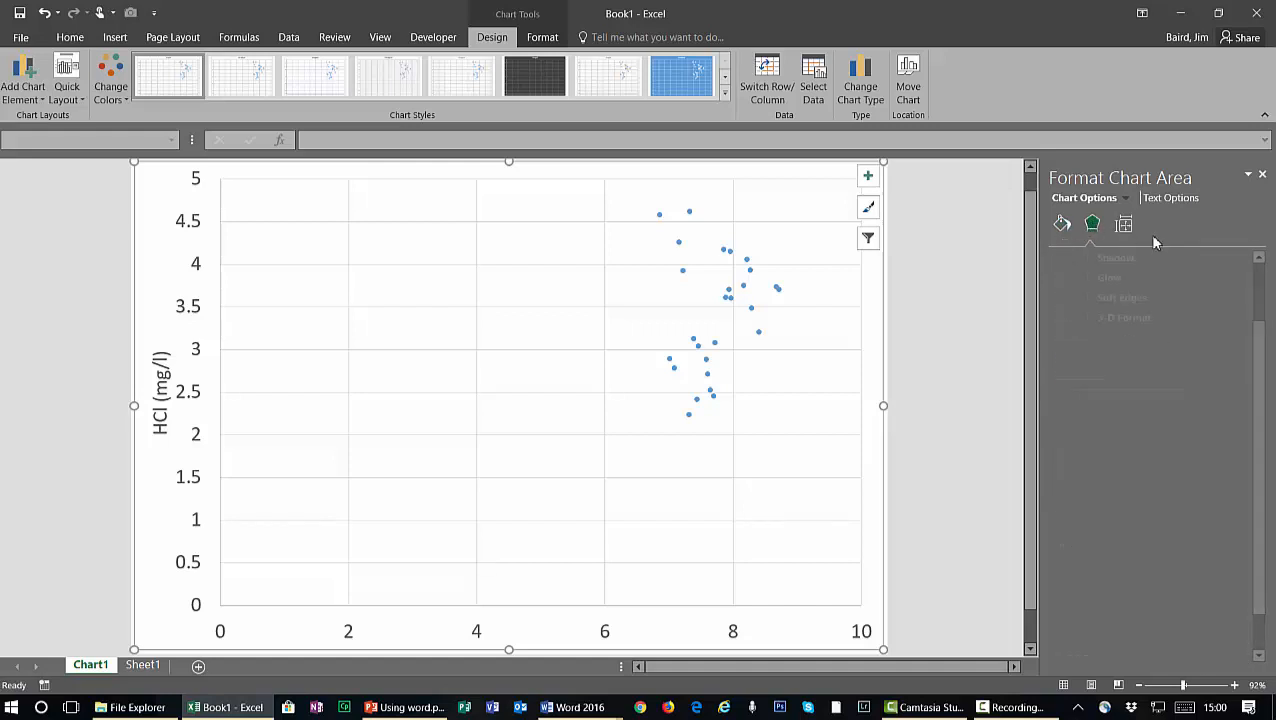
{"action": "left_click", "coordinate": [1125, 226]}
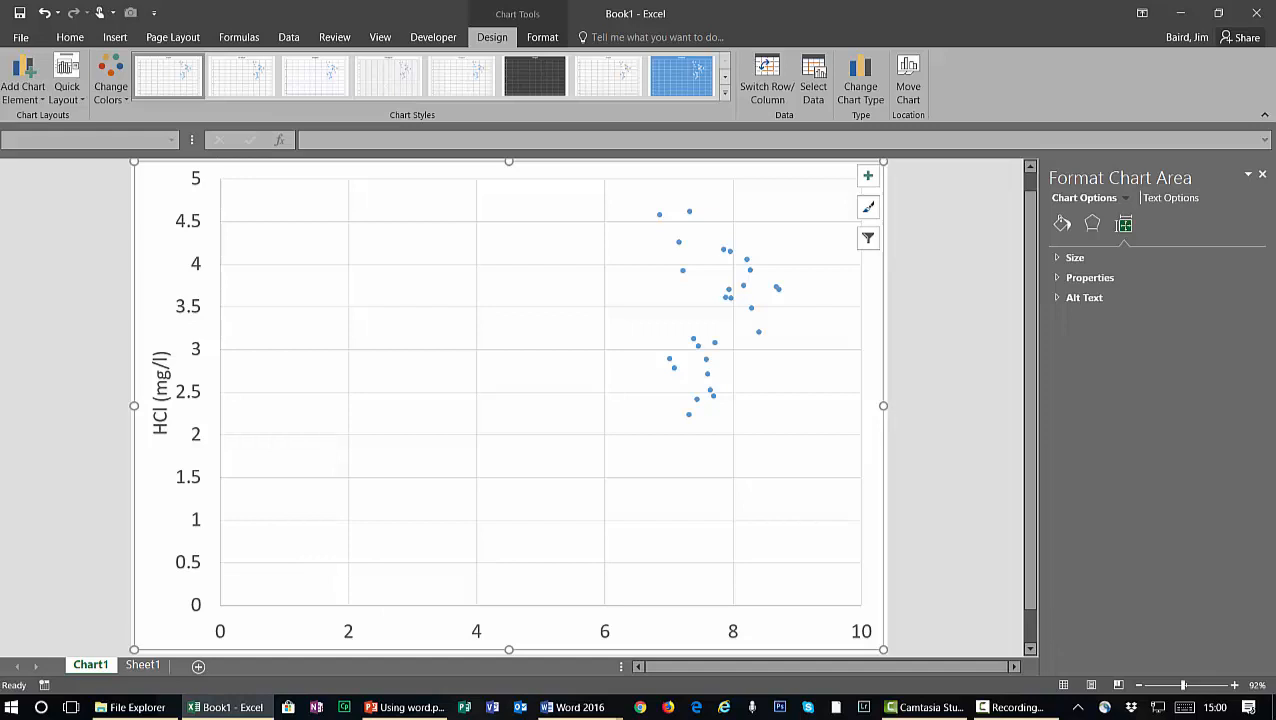
Set the horizontal axis's major unit to 1.0 and its minor tick mark type to Inside
{"action": "left_click", "coordinate": [350, 631]}
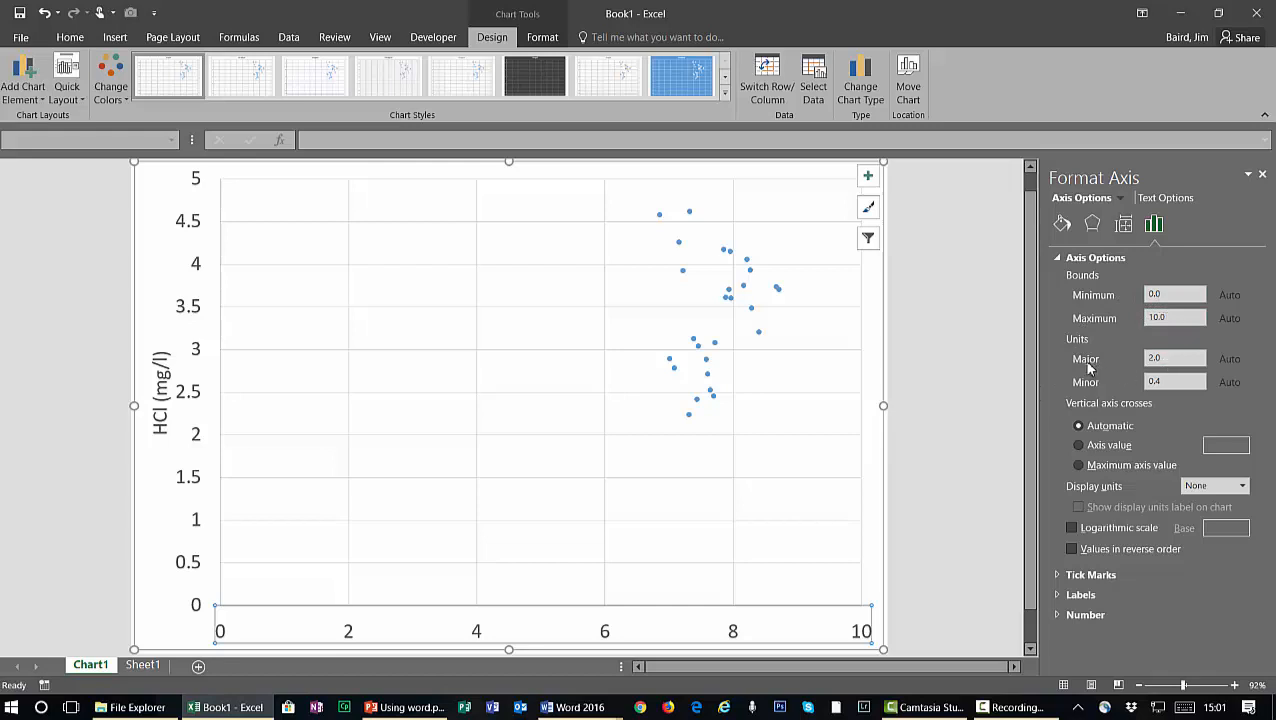
{"action": "double_click", "coordinate": [1164, 358]}
{"action": "left_click", "coordinate": [1165, 379]}
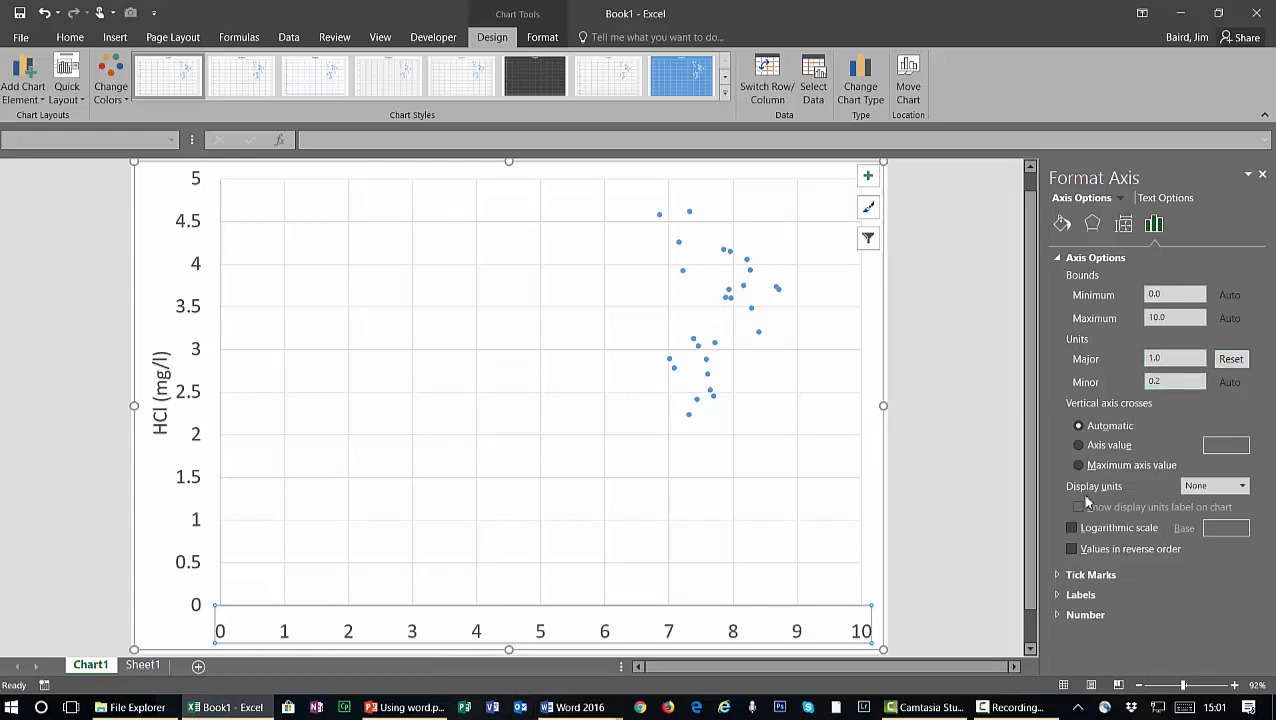
{"action": "left_click", "coordinate": [1062, 575]}
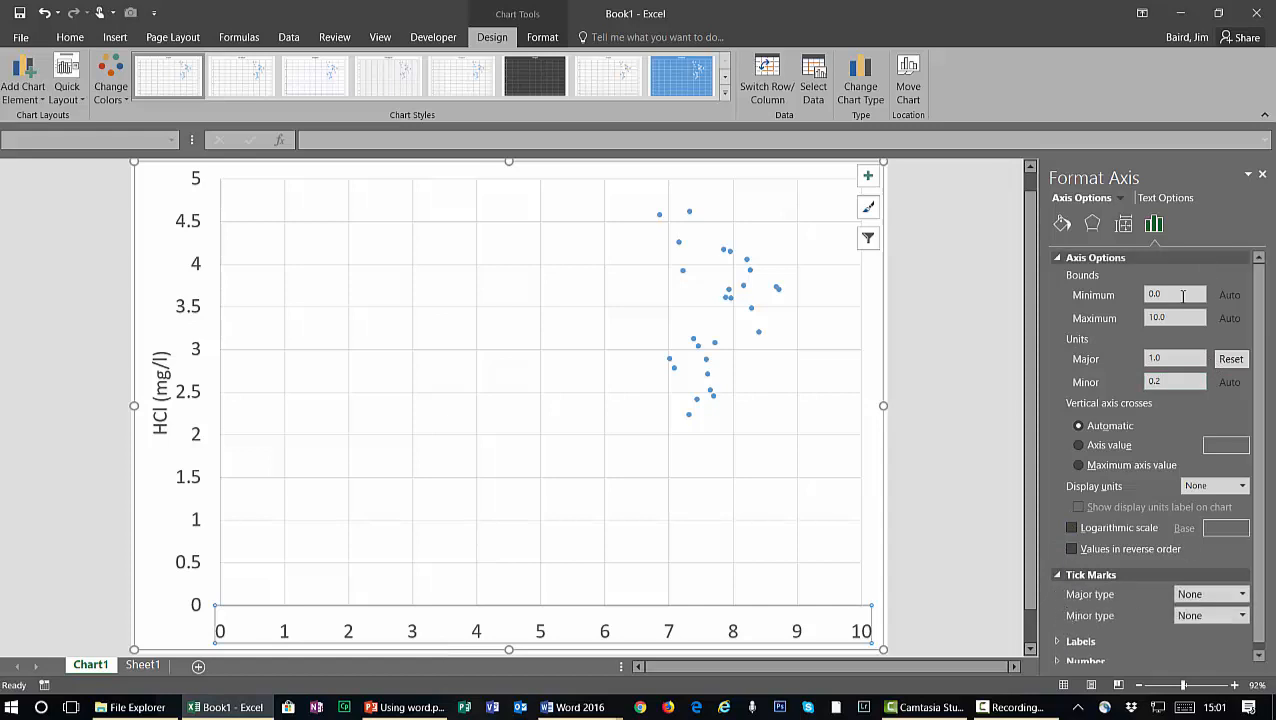
{"action": "left_click", "coordinate": [1220, 616]}
{"action": "left_click", "coordinate": [1200, 654]}
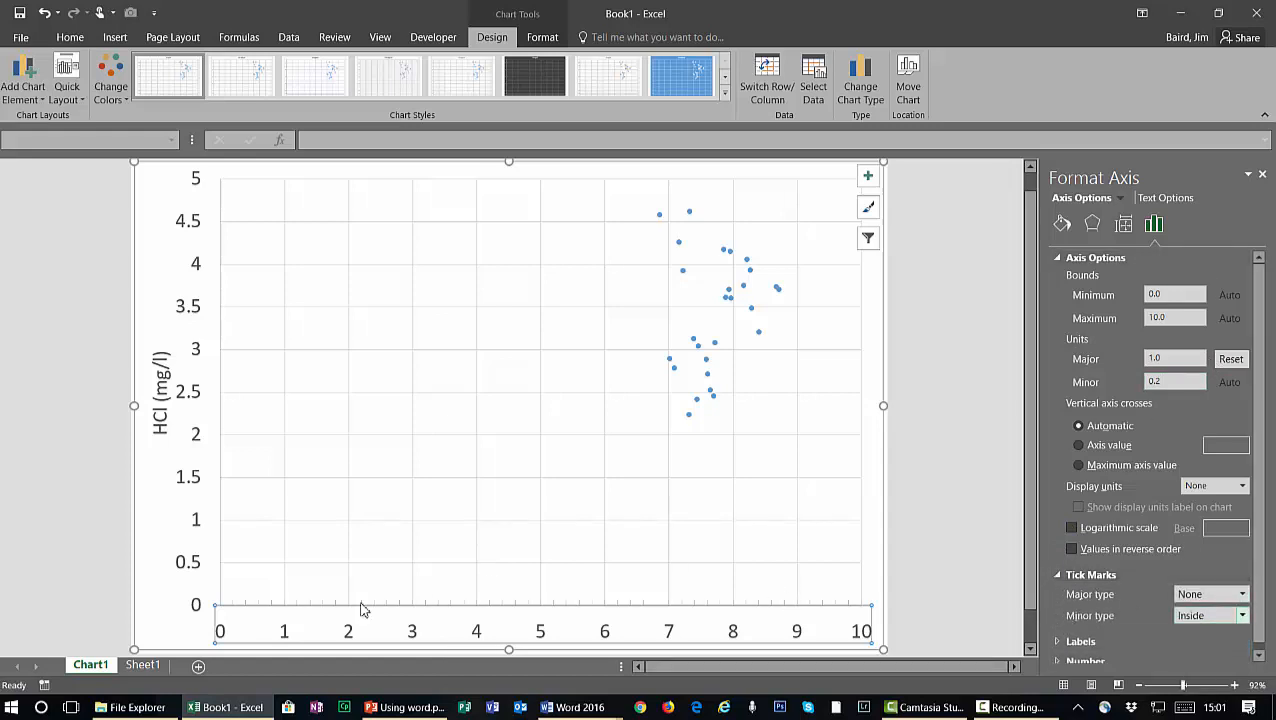
{"action": "left_click", "coordinate": [963, 341]}
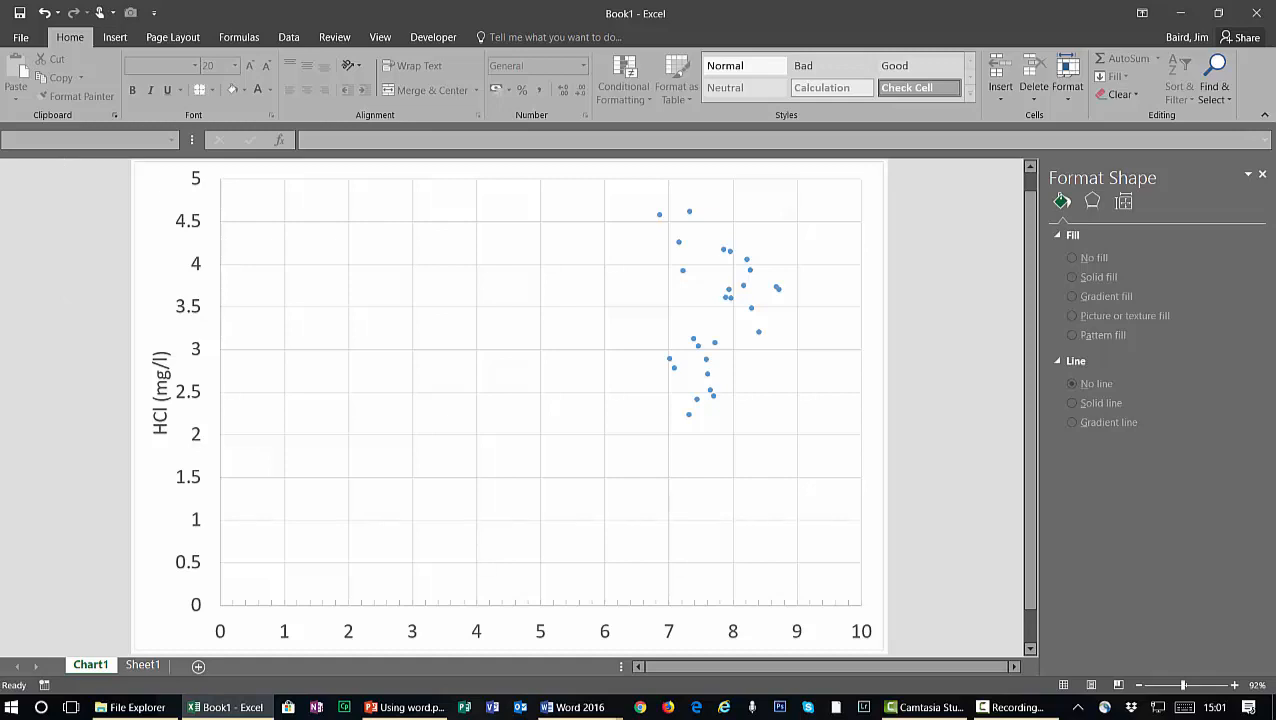
Capture the whole Excel chart as a rectangular snip with the Snipping Tool and copy the snip
{"action": "left_click", "coordinate": [41, 708]}
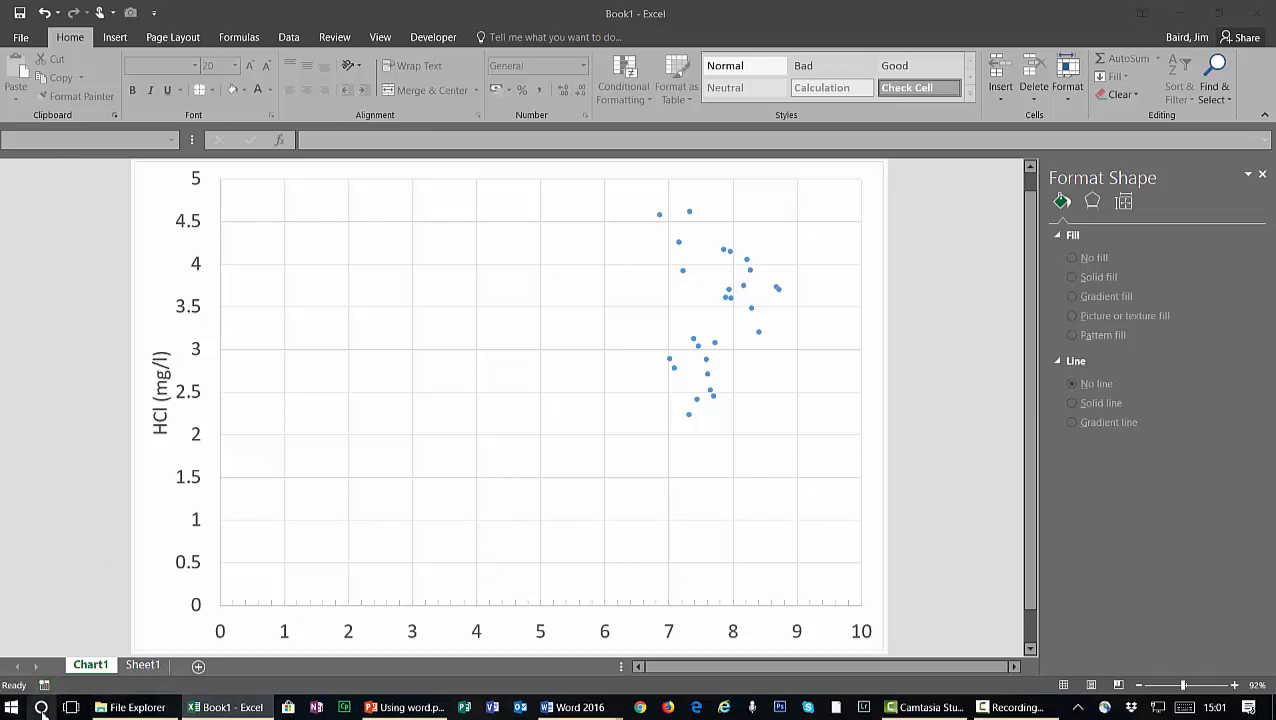
{"action": "type", "text": "sn"}
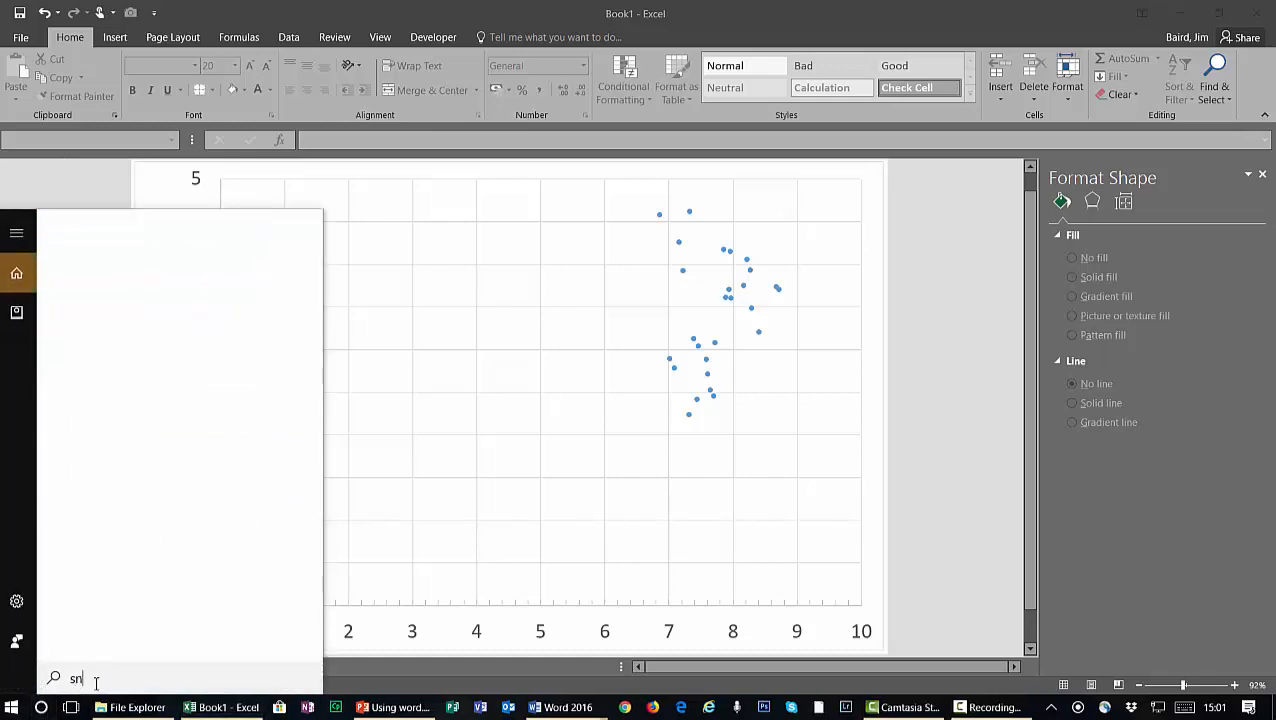
{"action": "type", "text": "ipp"}
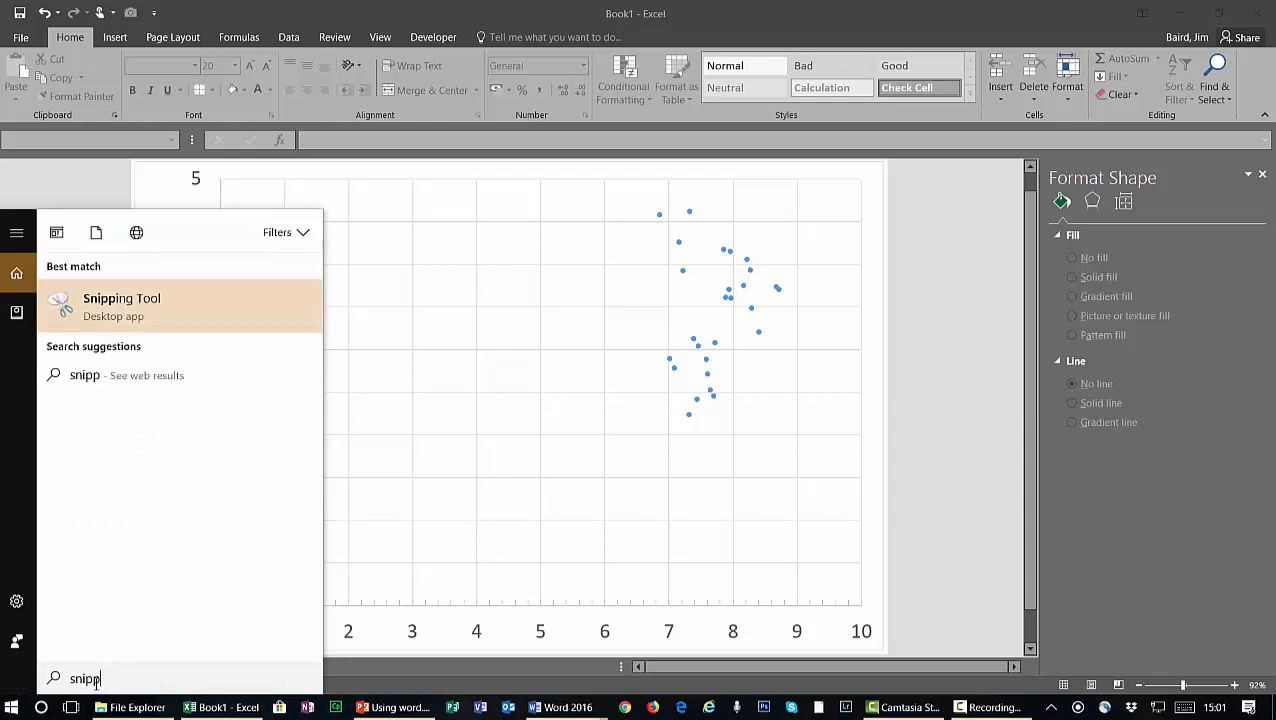
{"action": "left_click", "coordinate": [147, 332]}
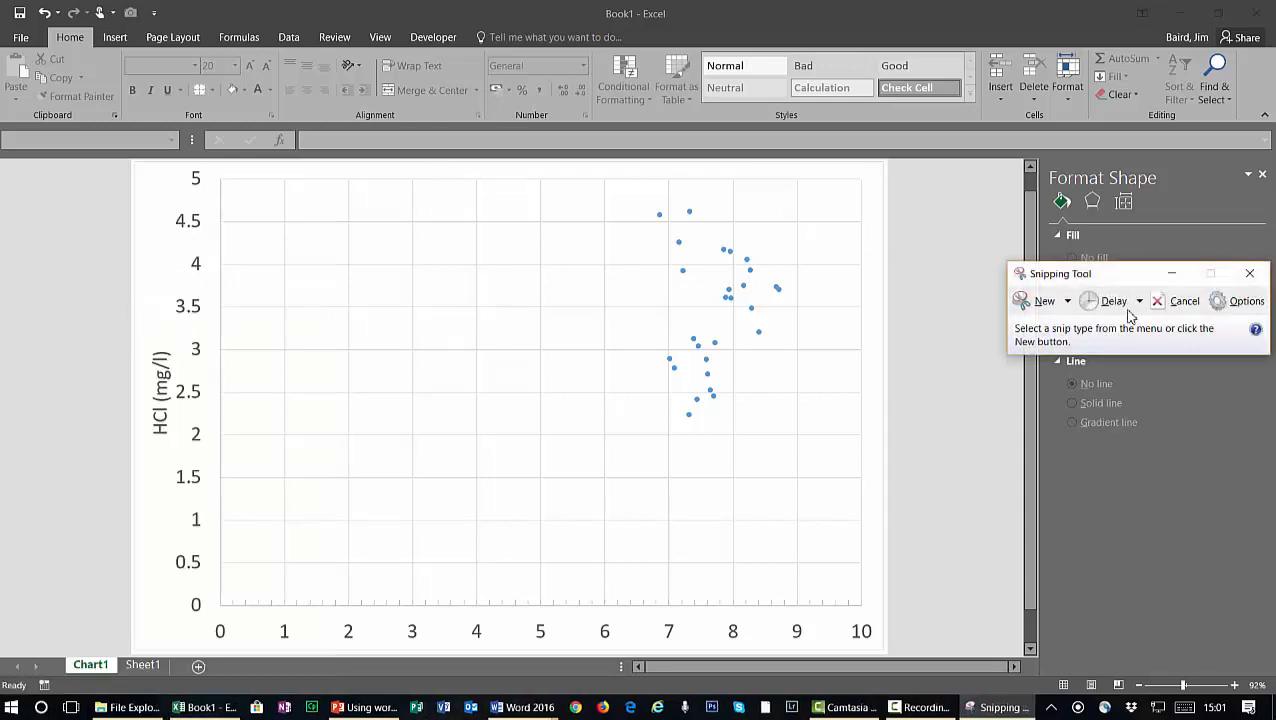
{"action": "left_click", "coordinate": [1041, 300]}
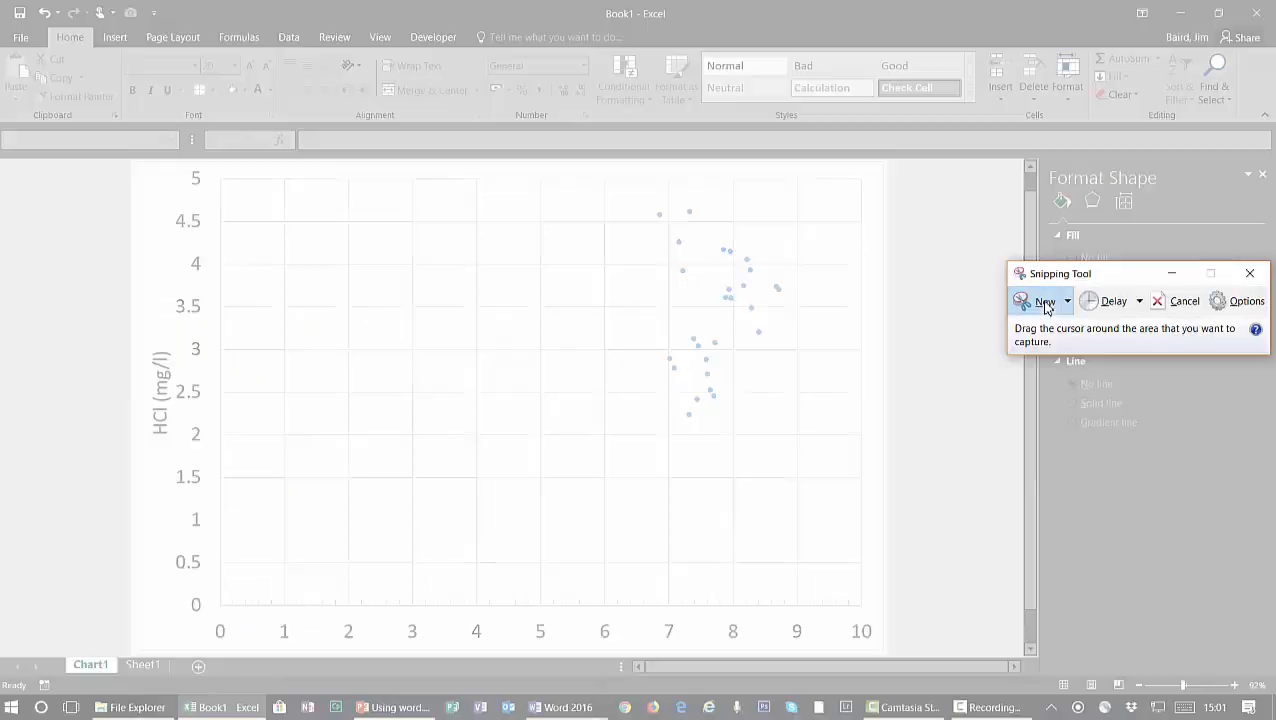
{"action": "left_click_drag", "start_coordinate": [142, 163], "coordinate": [880, 645]}
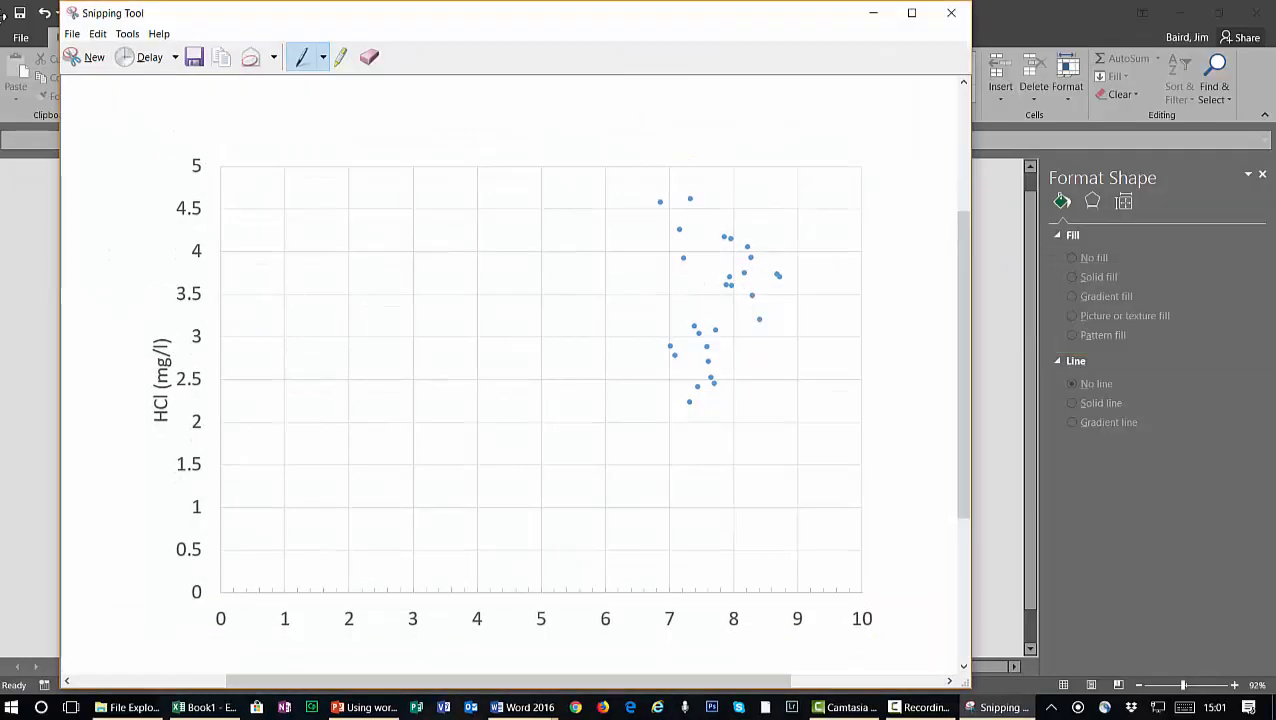
{"action": "left_click", "coordinate": [97, 34]}
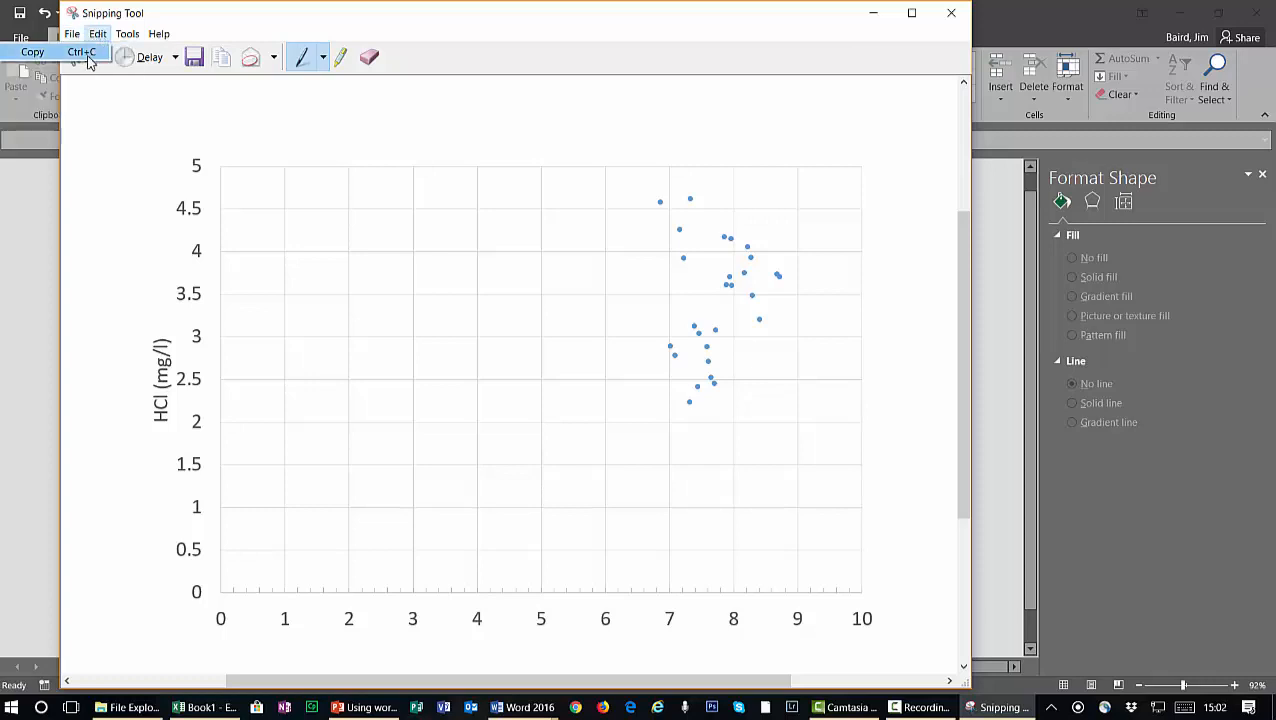
{"action": "left_click", "coordinate": [86, 55]}
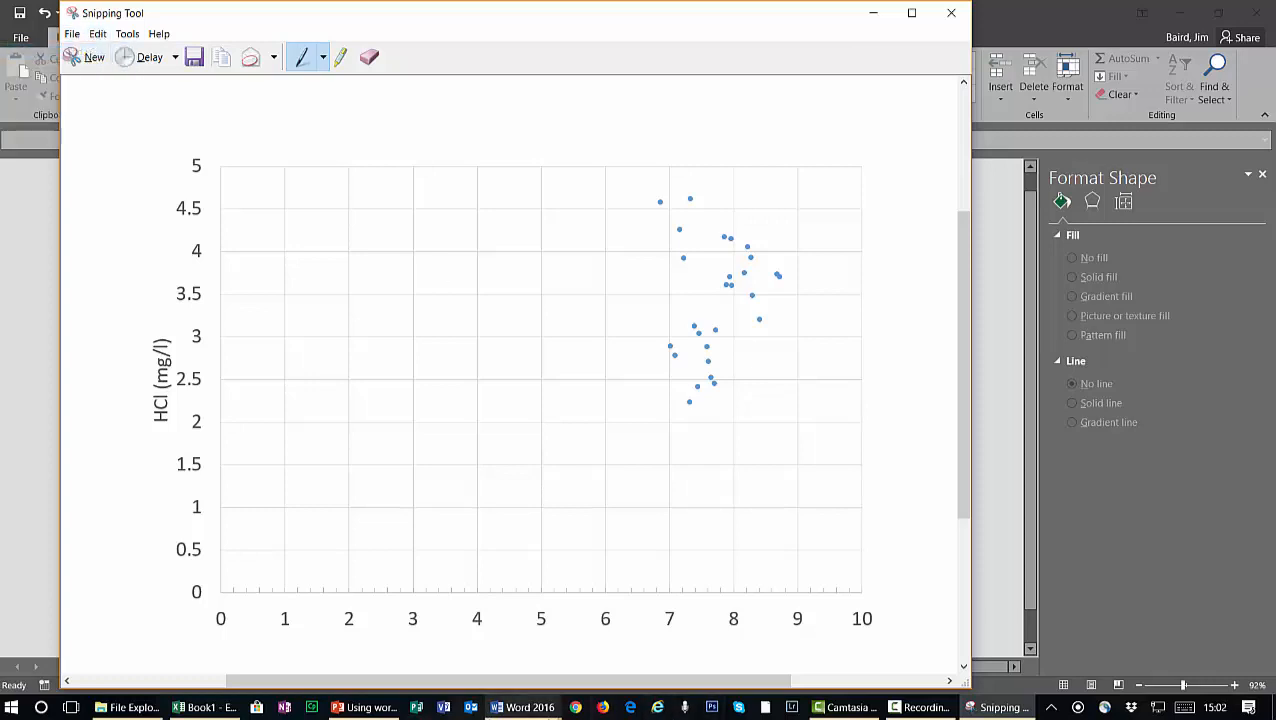
Switch to Document26 in Word and paste the chart snip into the empty paragraph above heading 1.2
{"action": "mouse_move", "coordinate": [522, 707]}
{"action": "left_click", "coordinate": [636, 668]}
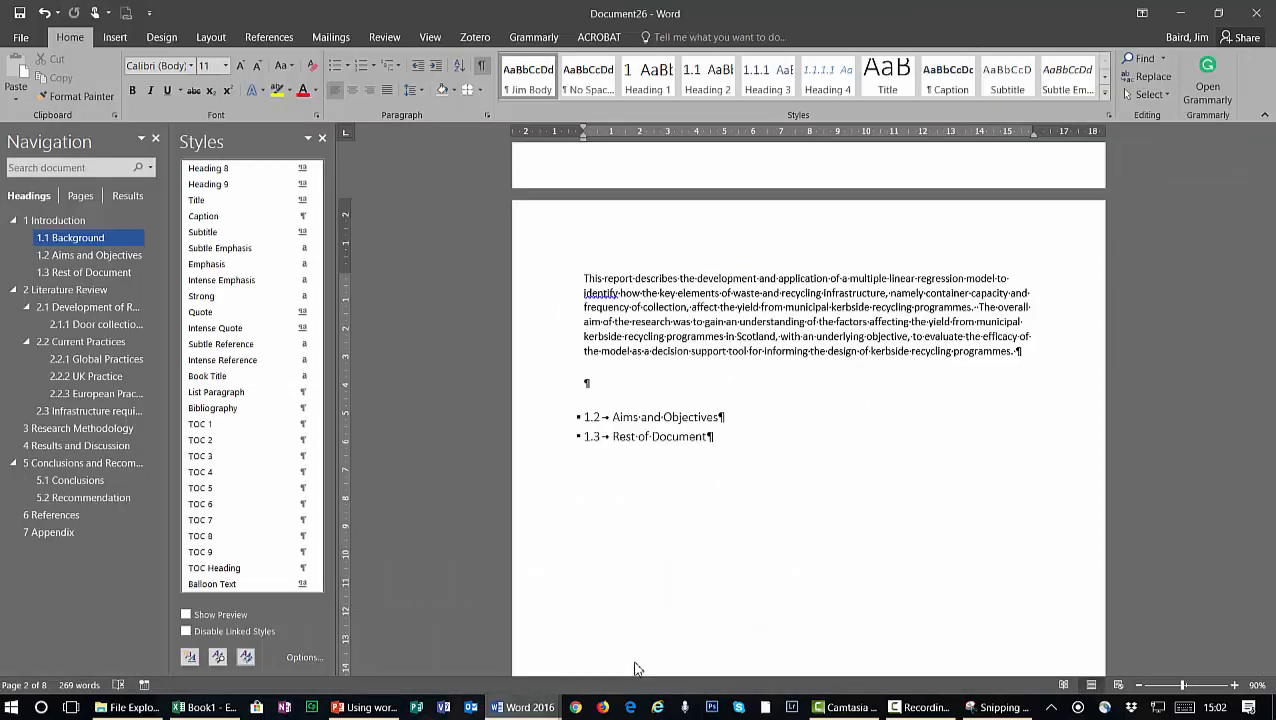
{"action": "left_click", "coordinate": [596, 385]}
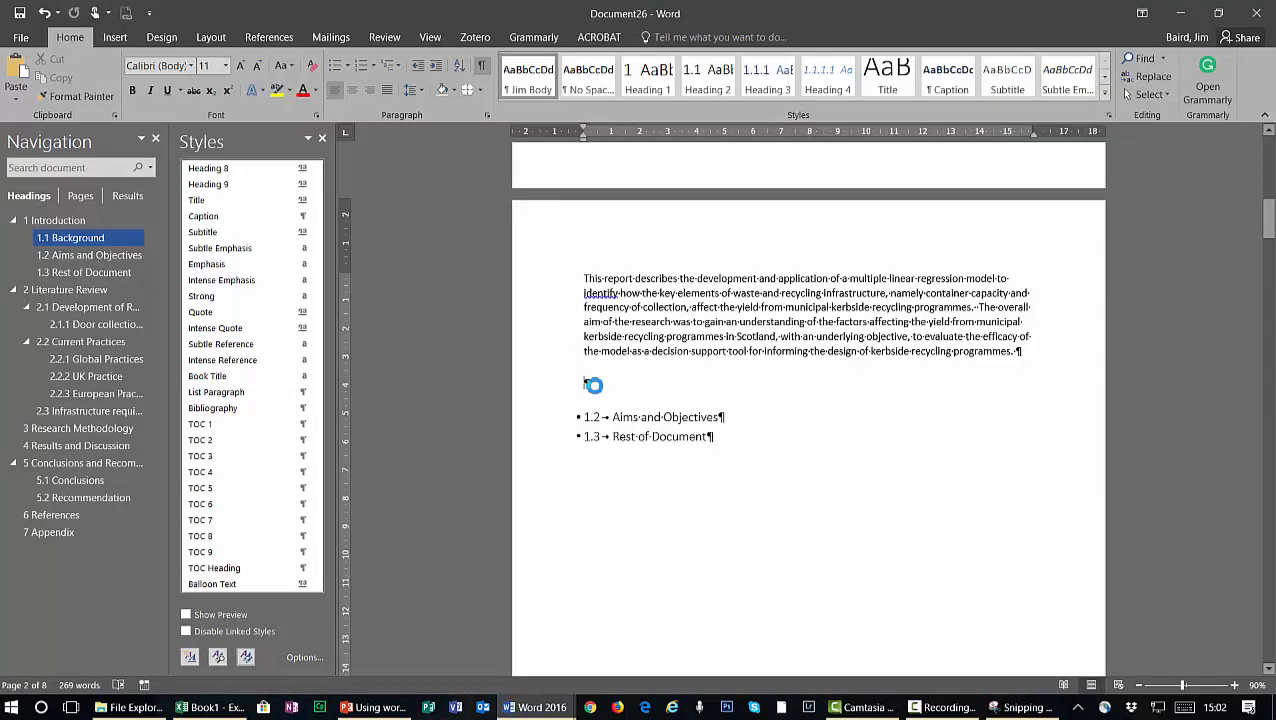
{"action": "scroll", "coordinate": [690, 450], "scroll_direction": "down", "scroll_amount": 2}
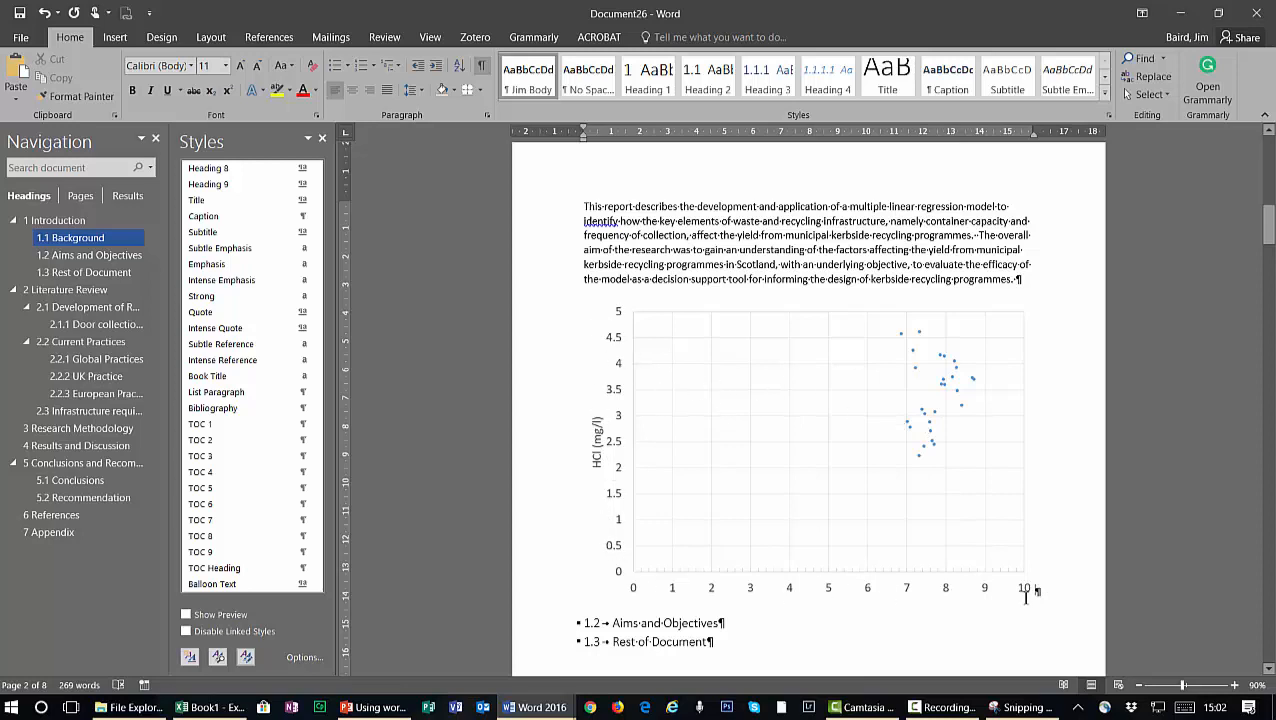
Insert a Figure-label caption above the pasted chart reading "Plot of Hcl vs CO", correcting the misspelled first word
{"action": "left_click", "coordinate": [842, 450]}
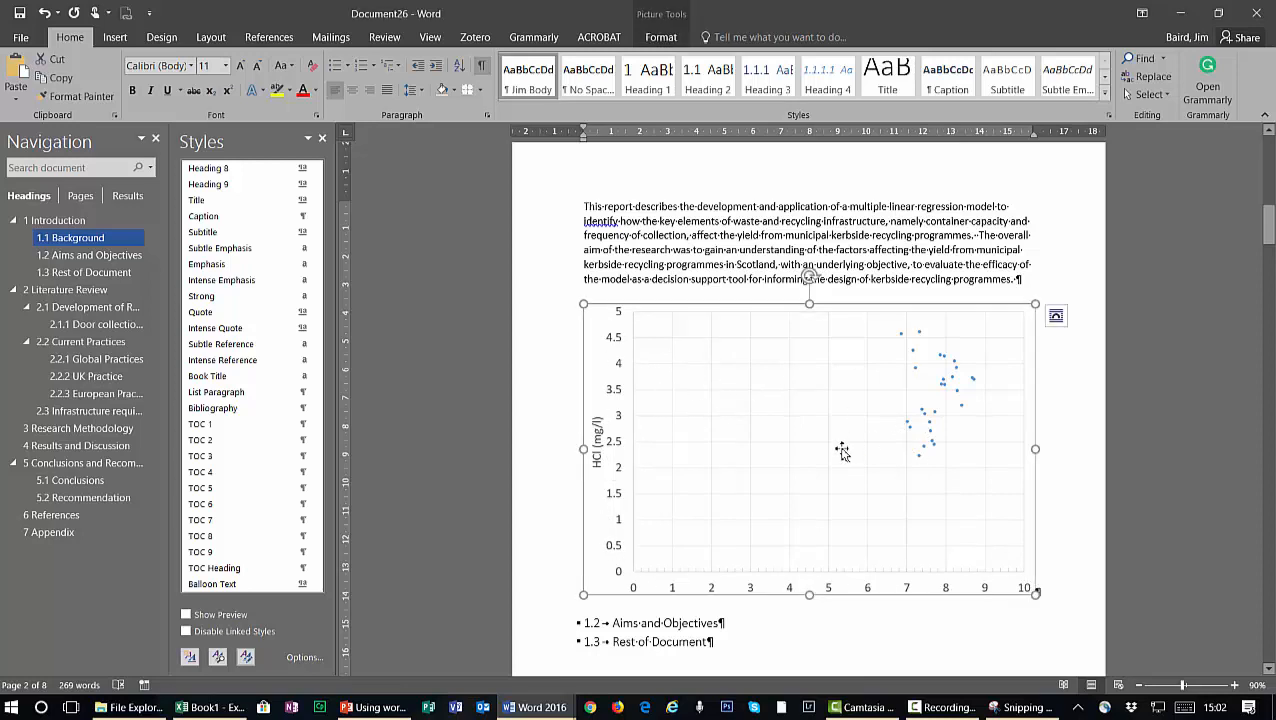
{"action": "right_click", "coordinate": [842, 450]}
{"action": "left_click", "coordinate": [906, 375]}
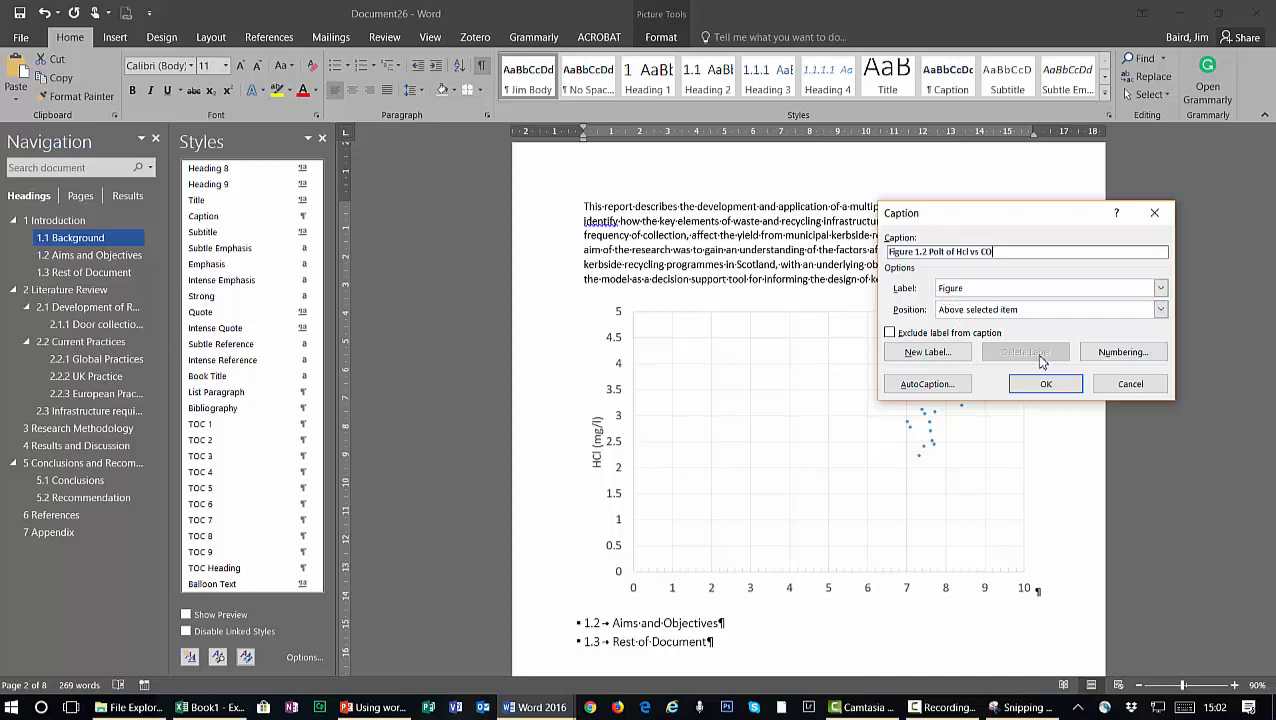
{"action": "left_click", "coordinate": [1045, 385]}
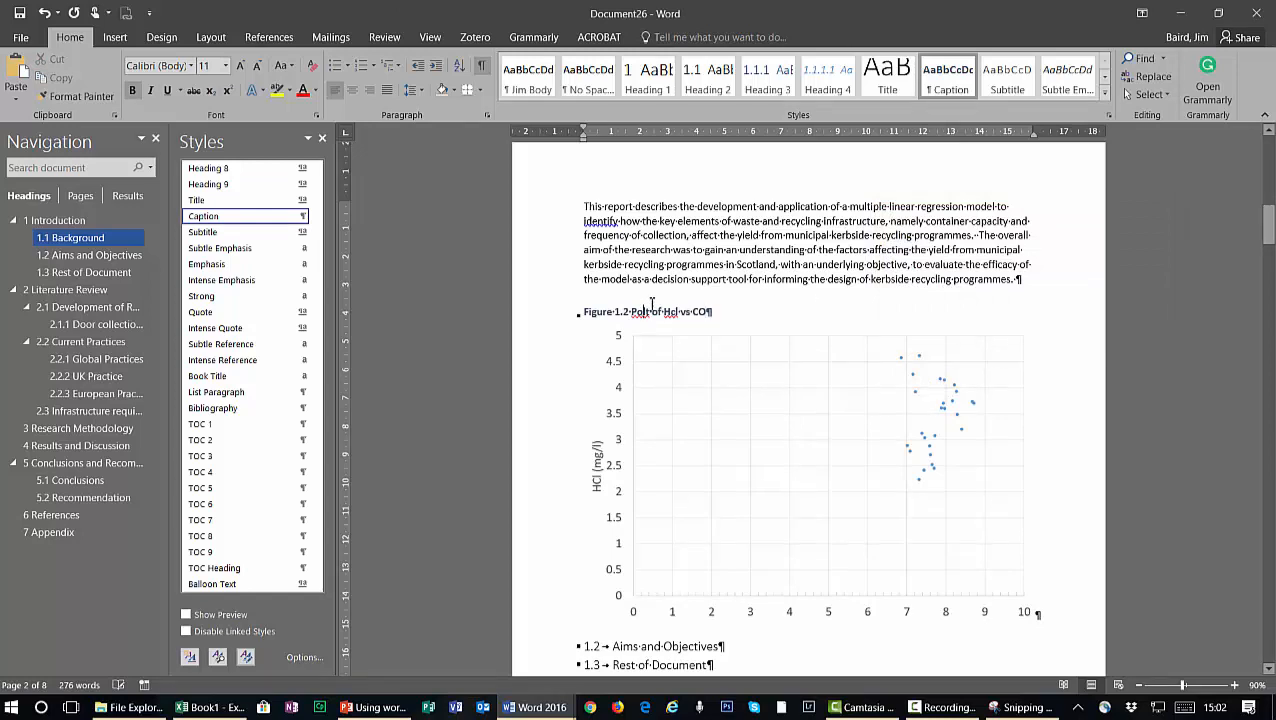
{"action": "key", "text": "BackSpace"}
{"action": "type", "text": "o"}
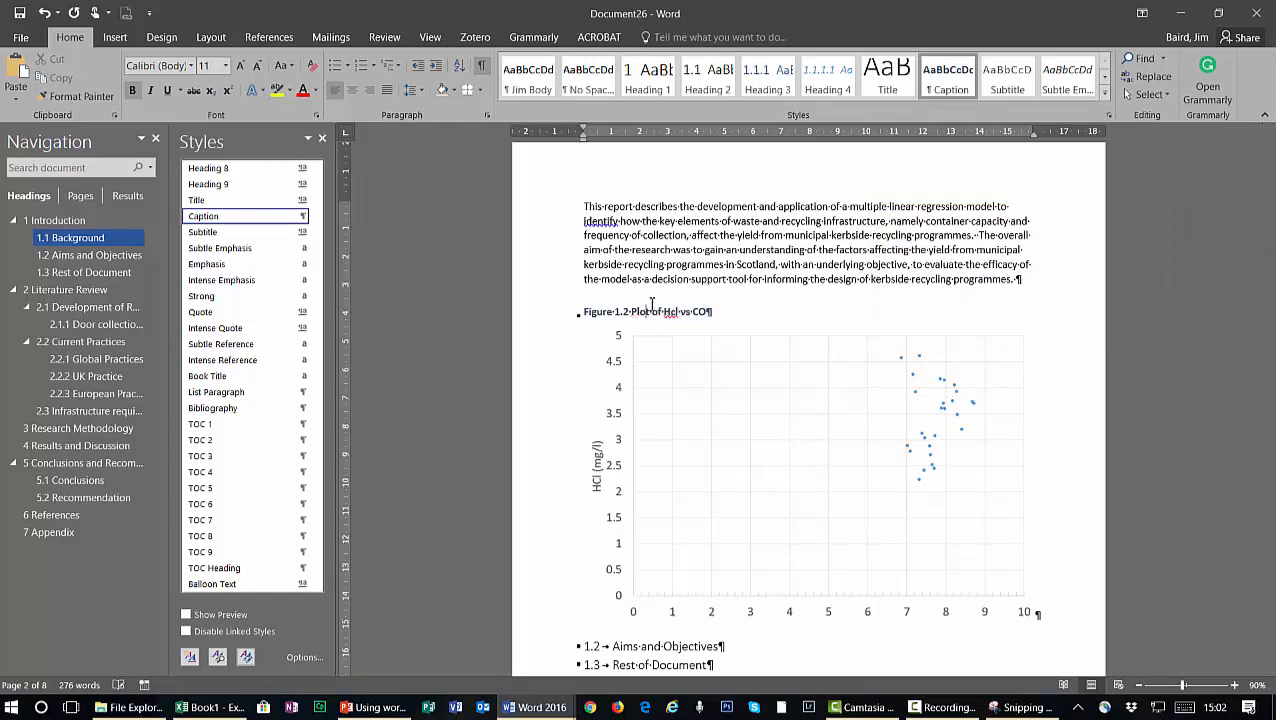
{"action": "left_click", "coordinate": [541, 320]}
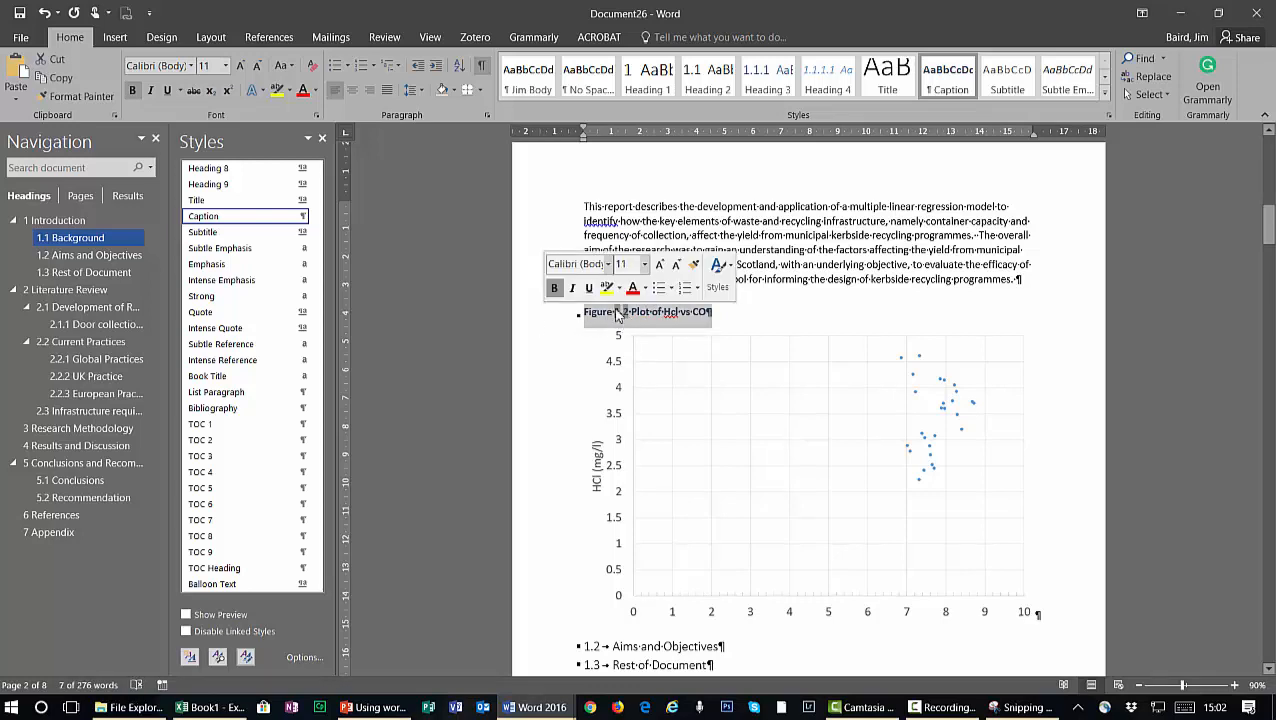
Switch to Excel and copy the HCl and CO headers with their first six data rows, H5:I11, on Sheet1
{"action": "left_click", "coordinate": [205, 707]}
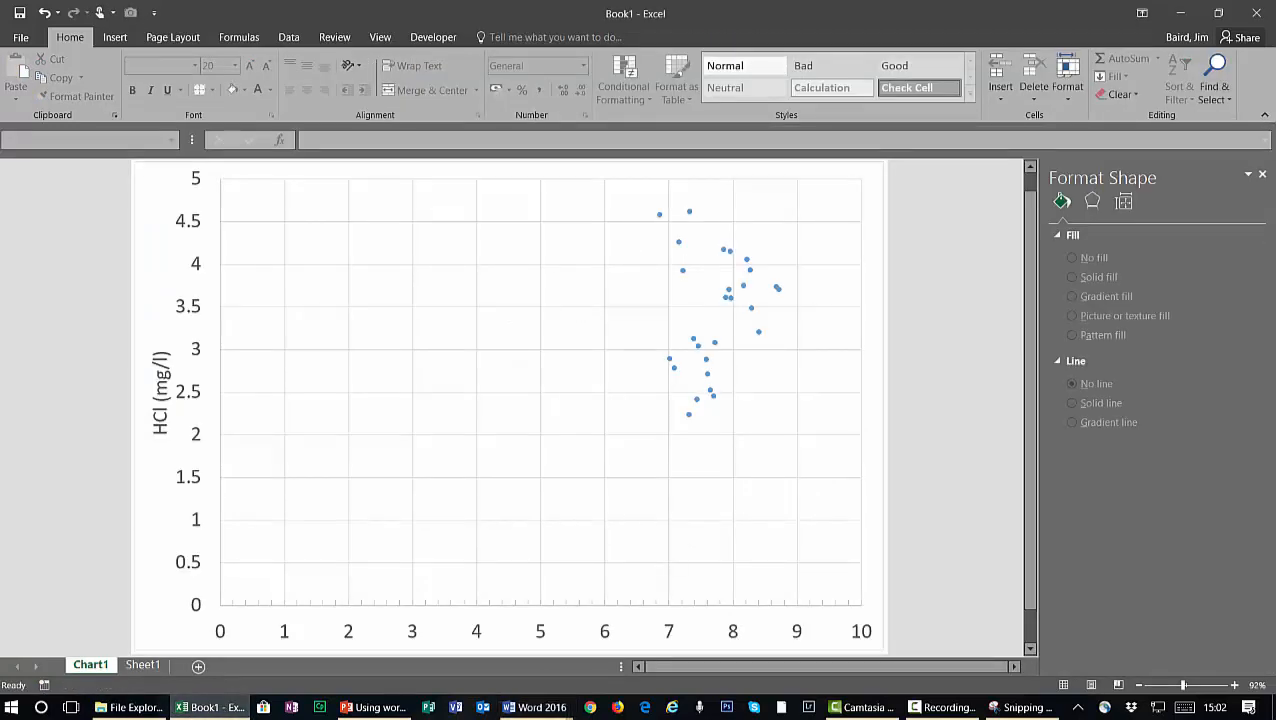
{"action": "left_click", "coordinate": [143, 668]}
{"action": "scroll", "coordinate": [644, 273], "scroll_direction": "up", "scroll_amount": 2}
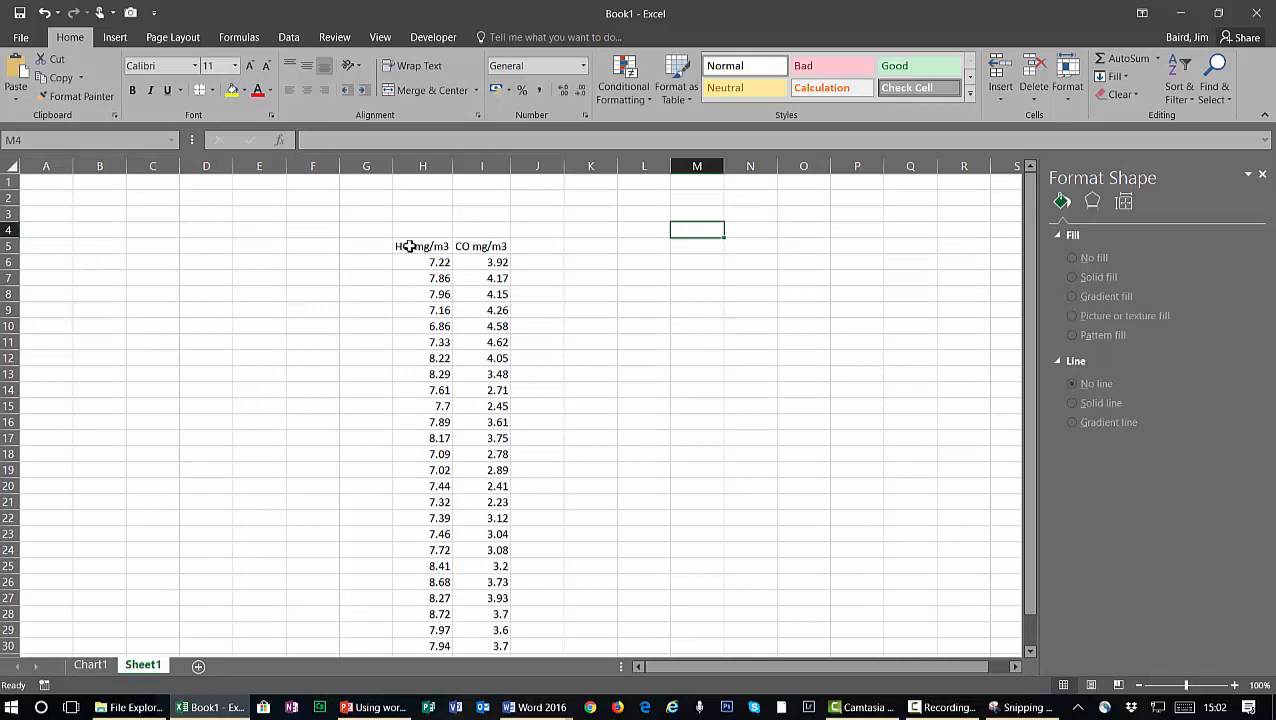
{"action": "left_click_drag", "start_coordinate": [409, 246], "coordinate": [497, 350]}
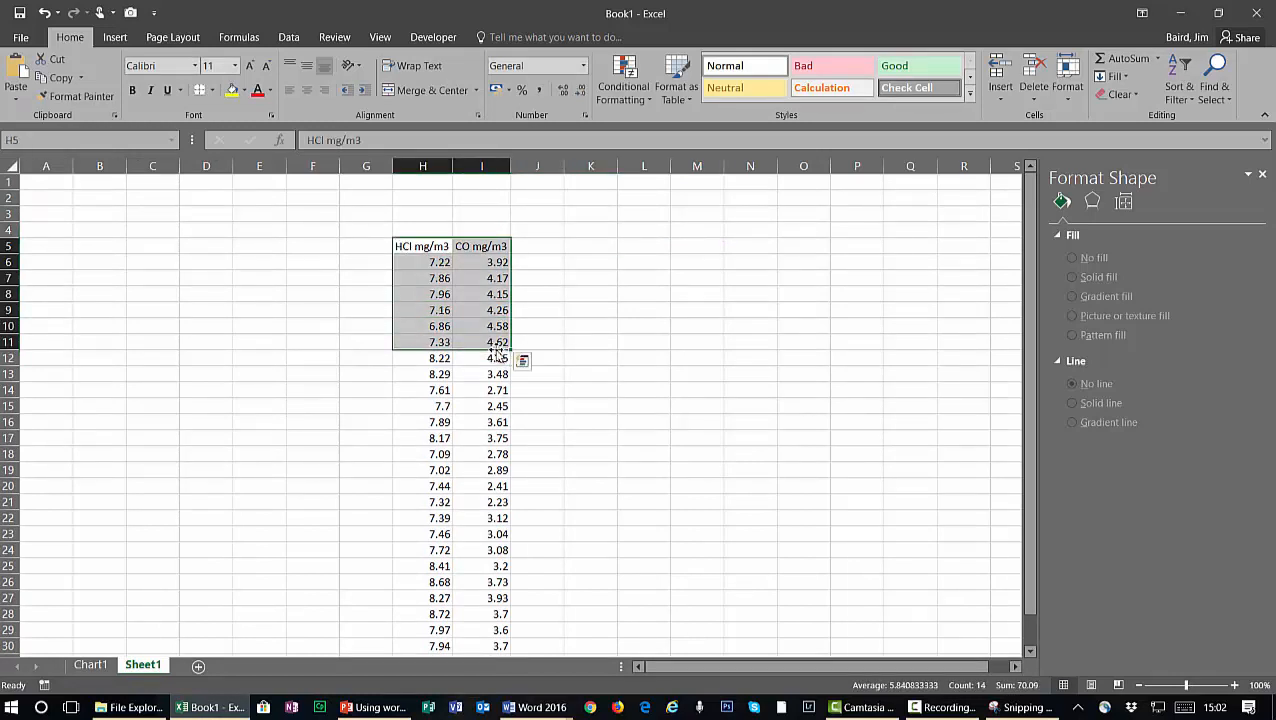
{"action": "key", "text": "ctrl+c"}
In Word's Document26, add the line "And say here are the results in a table" below the chart and paste the copied cells beneath it
{"action": "mouse_move", "coordinate": [547, 706]}
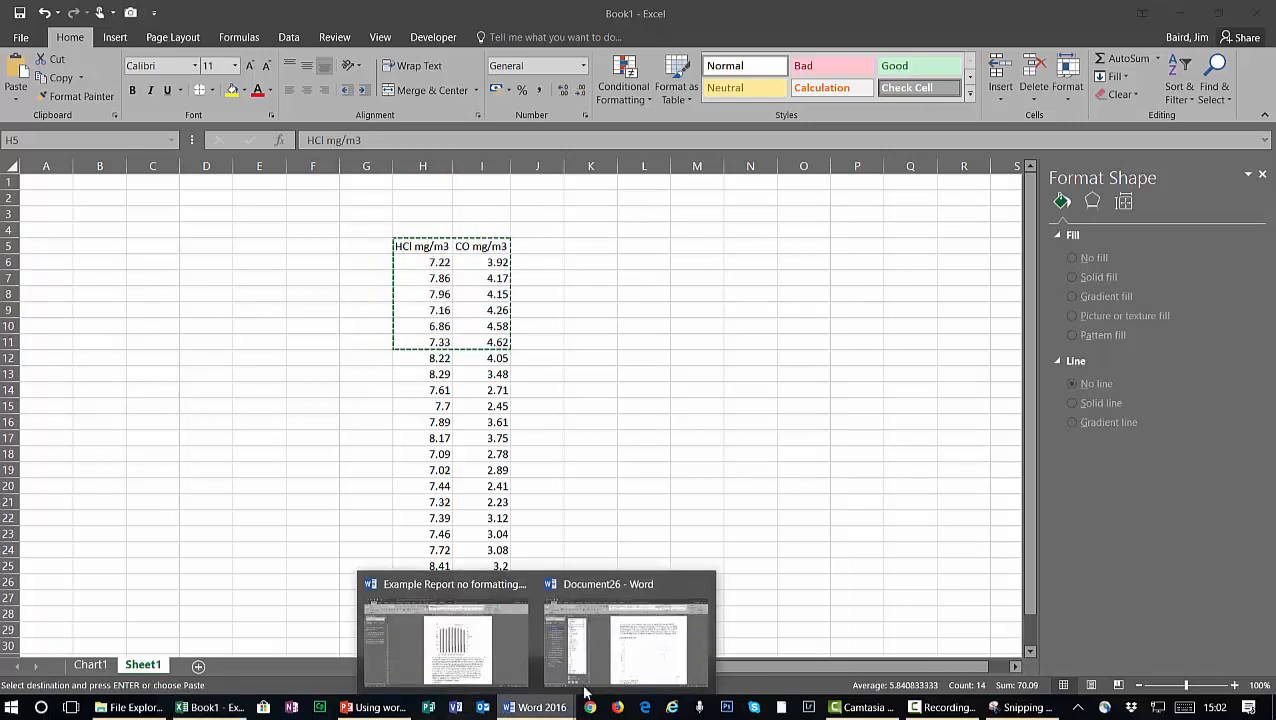
{"action": "left_click", "coordinate": [649, 652]}
{"action": "scroll", "coordinate": [729, 479], "scroll_direction": "down", "scroll_amount": 3}
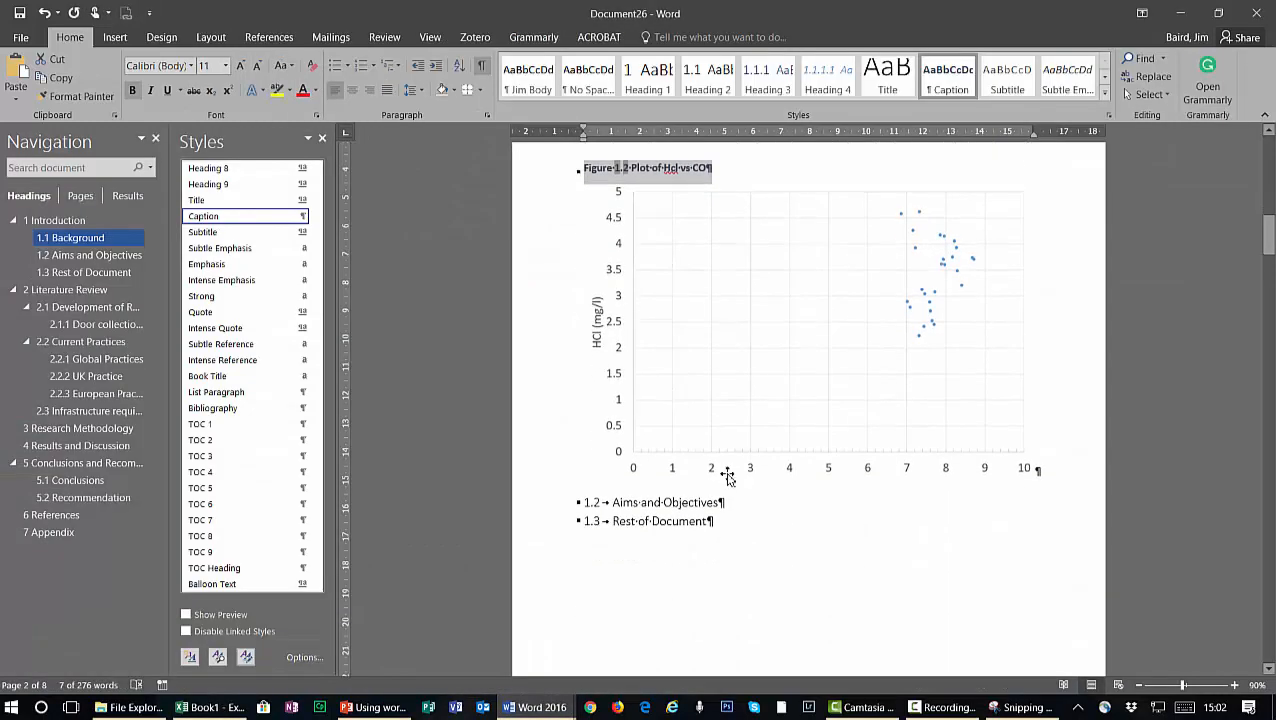
{"action": "left_click", "coordinate": [1040, 468]}
{"action": "key", "text": "Return"}
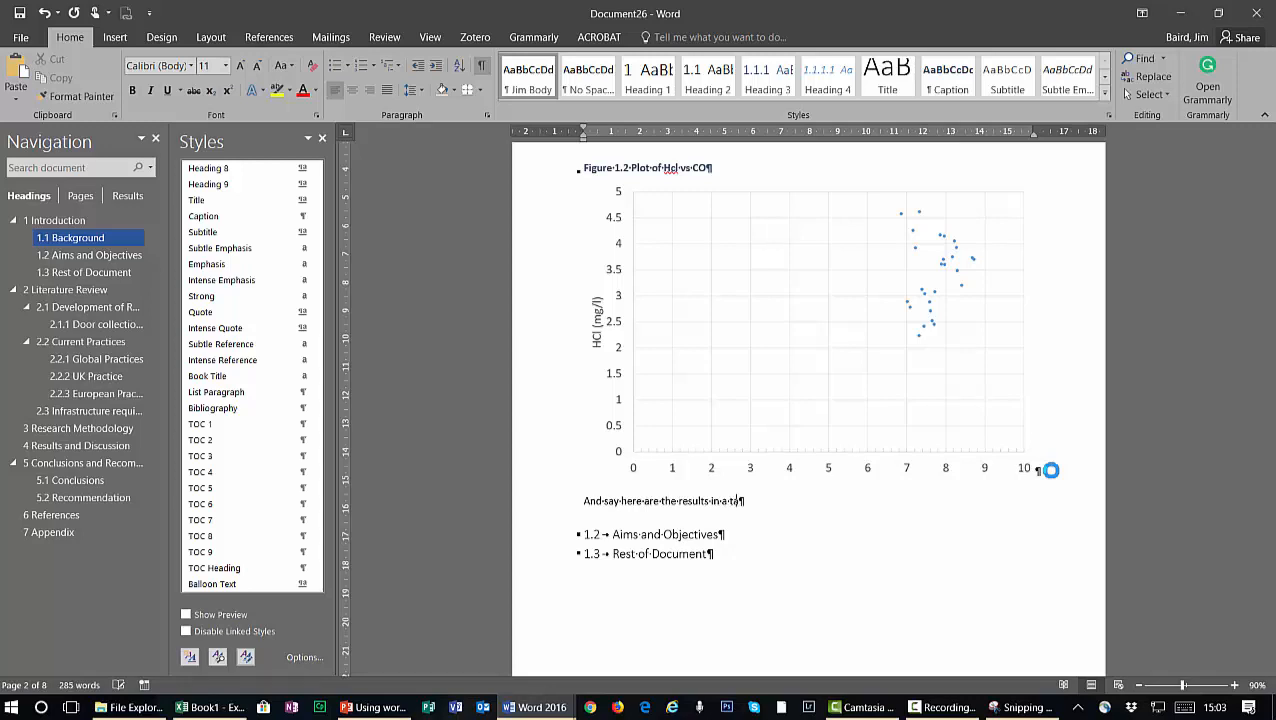
{"action": "key", "text": "Return"}
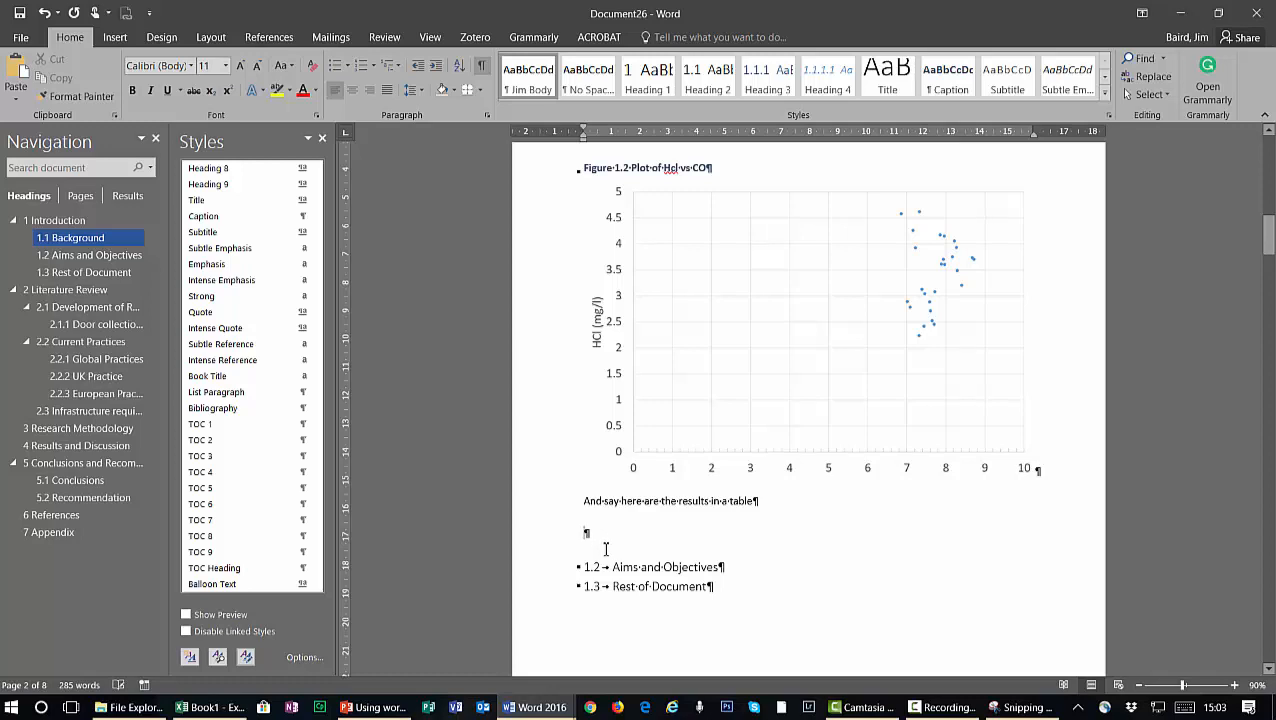
{"action": "key", "text": "ctrl+v"}
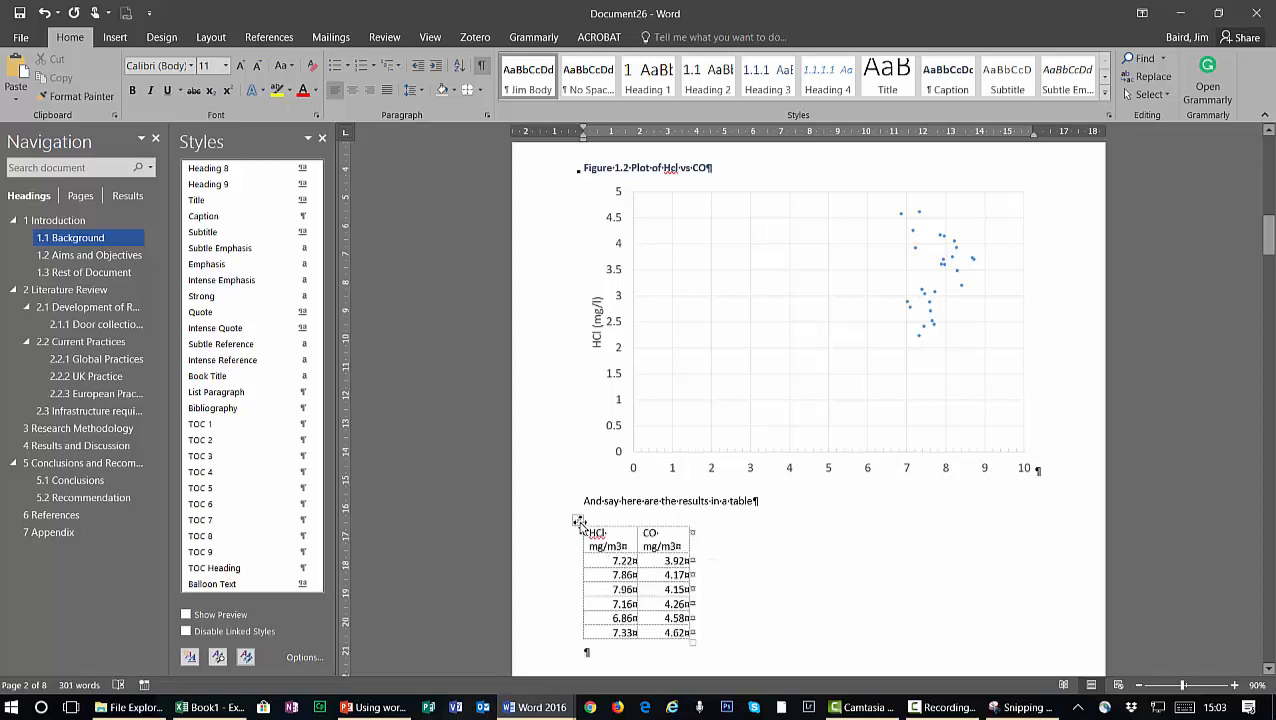
Widen both columns of the pasted table so each header fits on a single line
{"action": "left_click", "coordinate": [578, 521]}
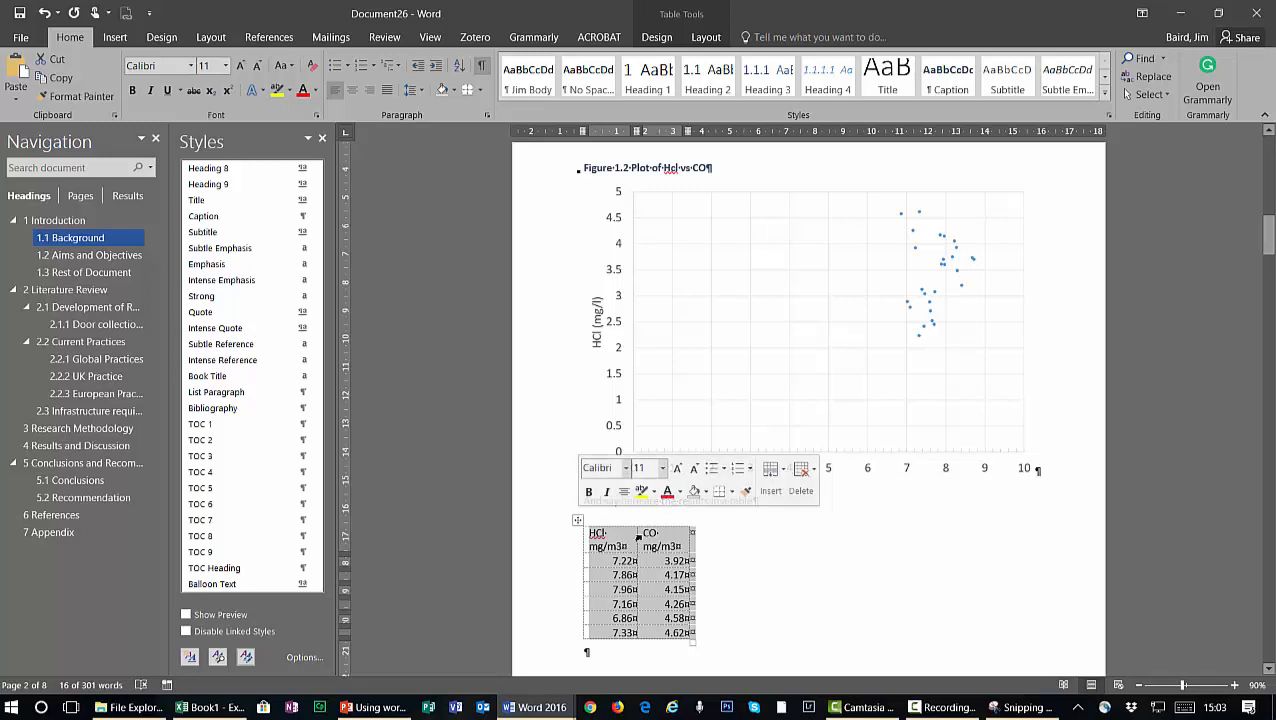
{"action": "left_click_drag", "start_coordinate": [641, 538], "coordinate": [680, 540]}
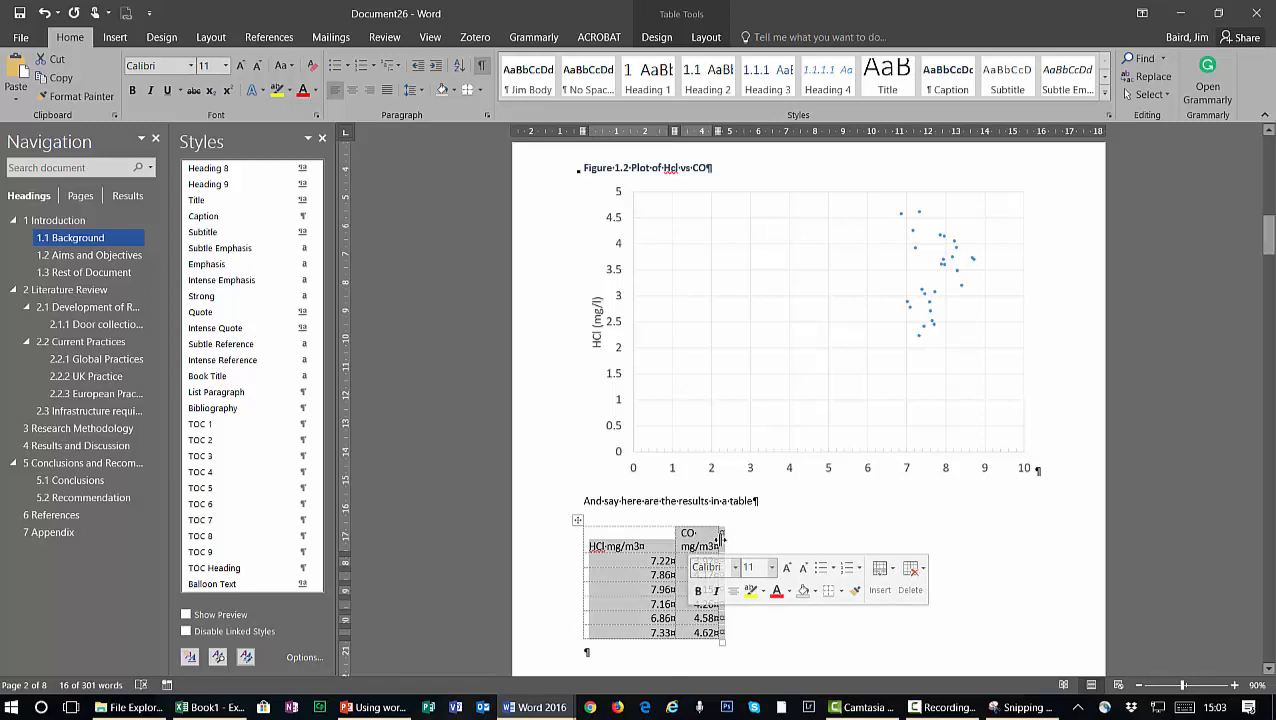
{"action": "left_click_drag", "start_coordinate": [720, 540], "coordinate": [780, 544]}
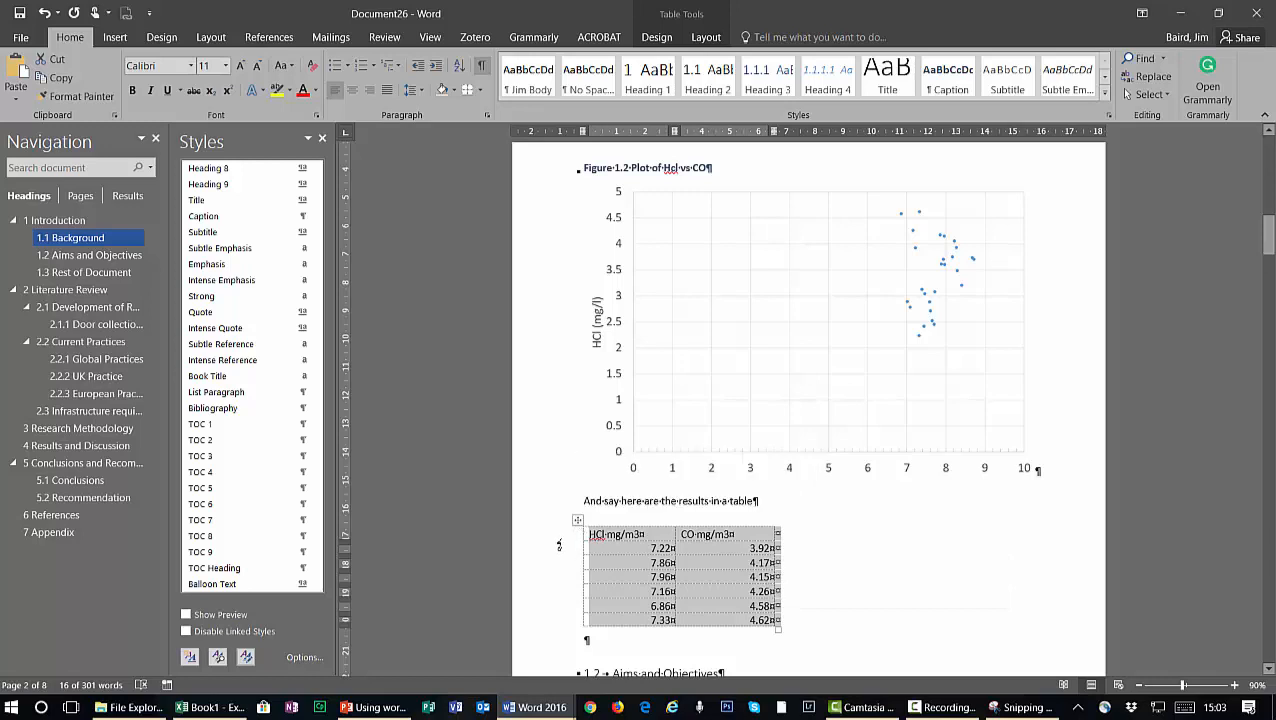
Make the table's header row bold and centre the text in the header and all data rows
{"action": "left_click", "coordinate": [559, 540]}
{"action": "left_click", "coordinate": [133, 91]}
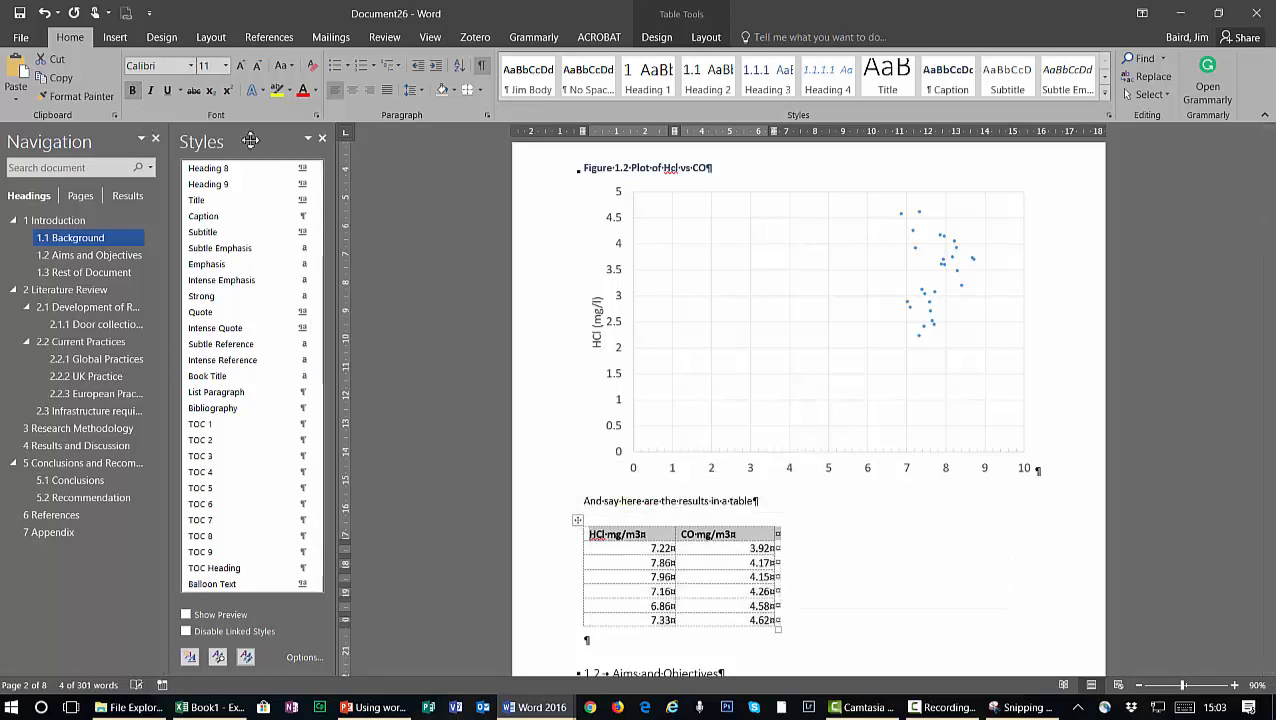
{"action": "left_click", "coordinate": [351, 90]}
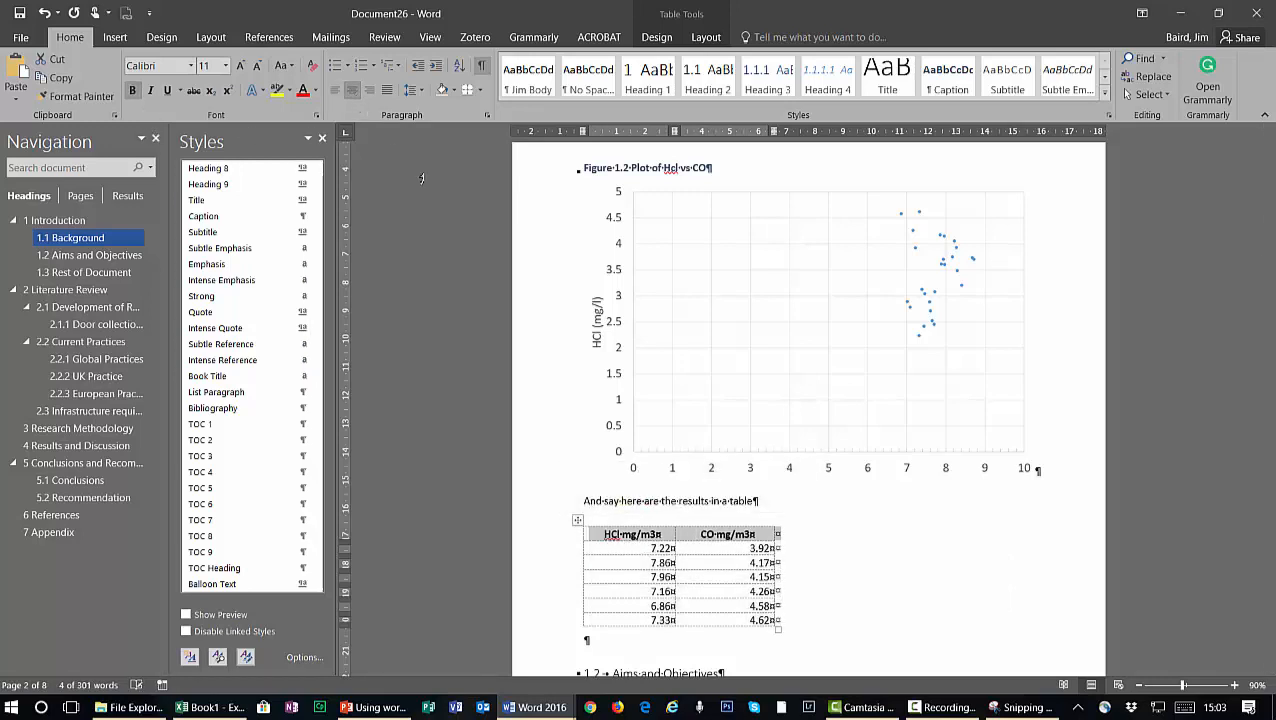
{"action": "left_click_drag", "start_coordinate": [557, 558], "coordinate": [569, 624]}
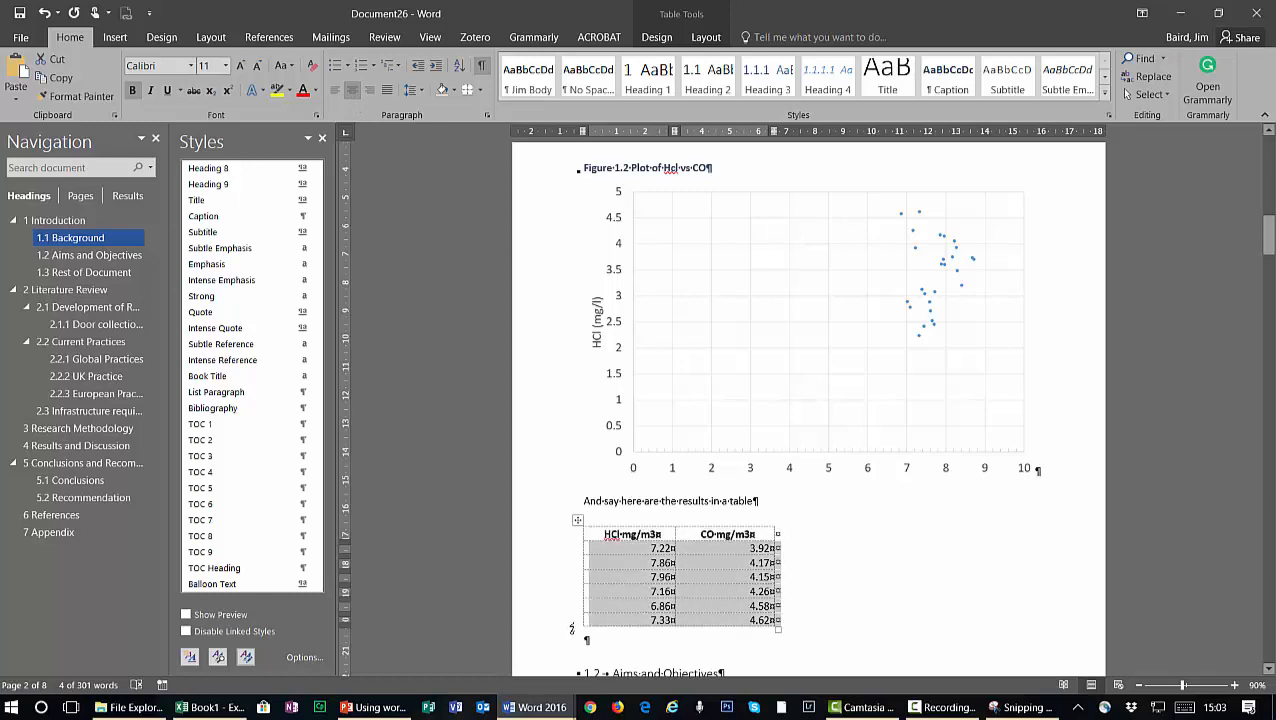
{"action": "left_click", "coordinate": [352, 93]}
{"action": "left_click", "coordinate": [643, 508]}
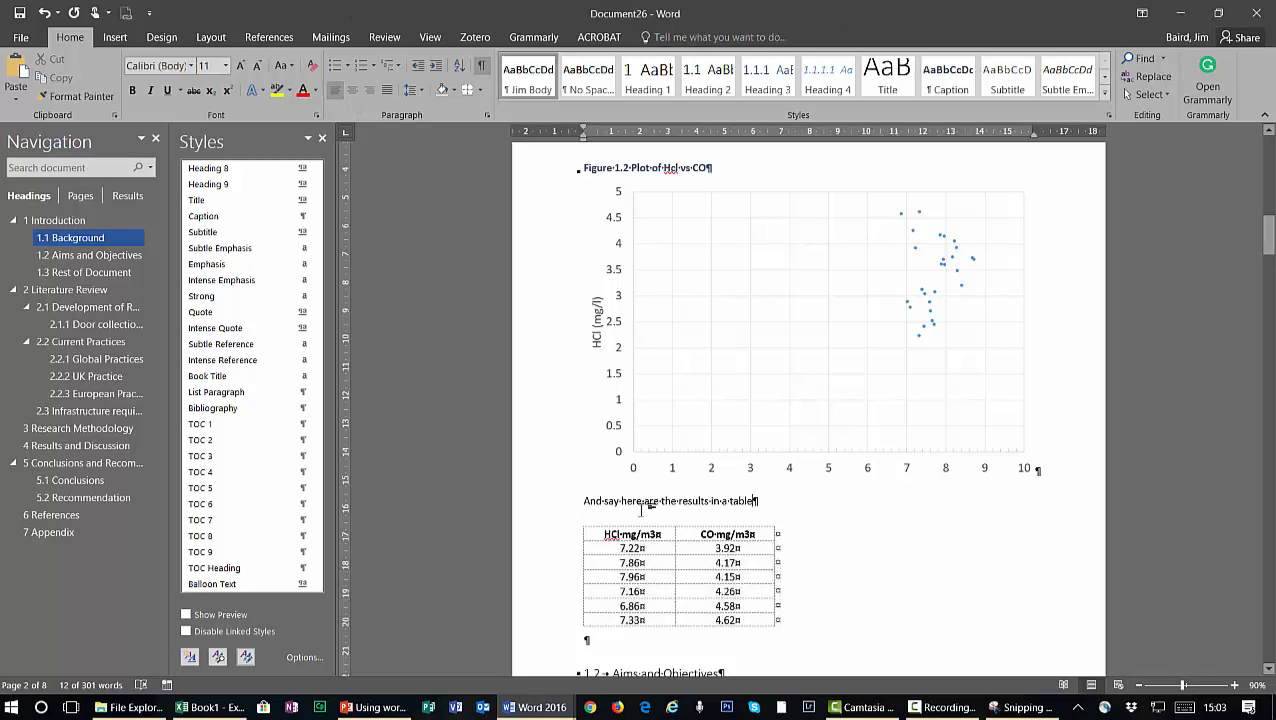
Apply a bottom border and a top border to the table's header row
{"action": "left_click", "coordinate": [557, 540]}
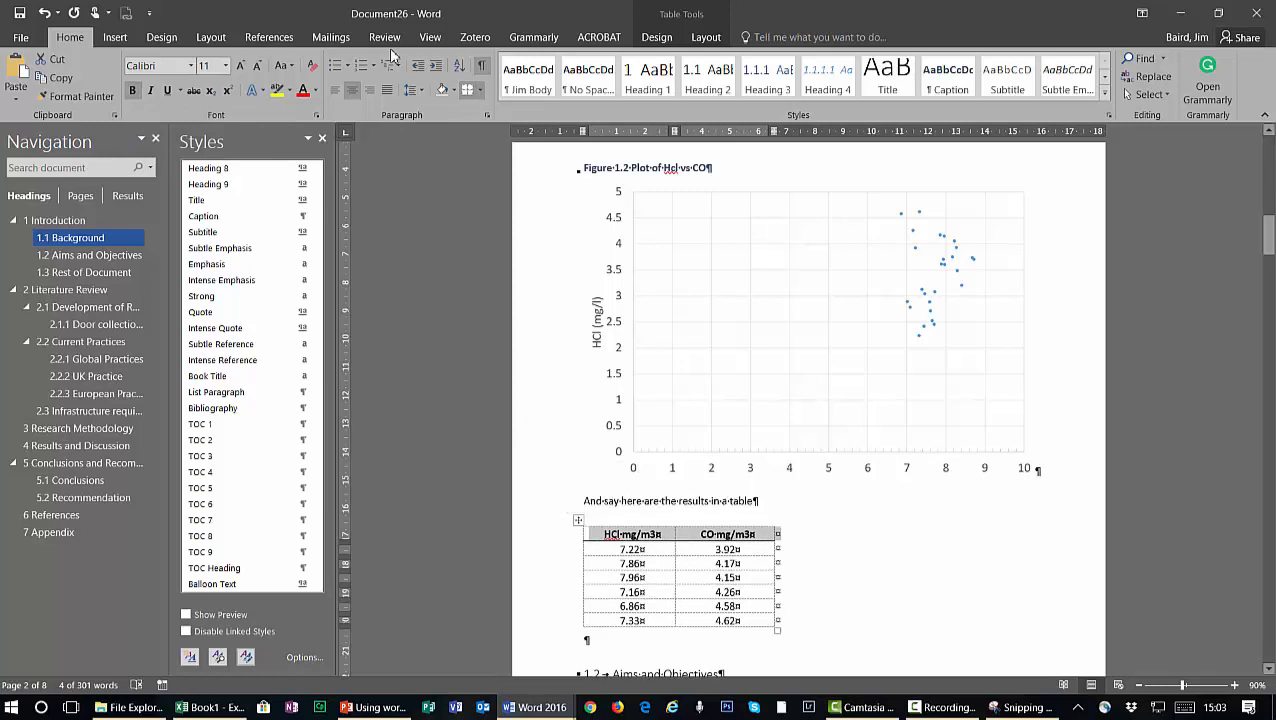
{"action": "left_click", "coordinate": [479, 89]}
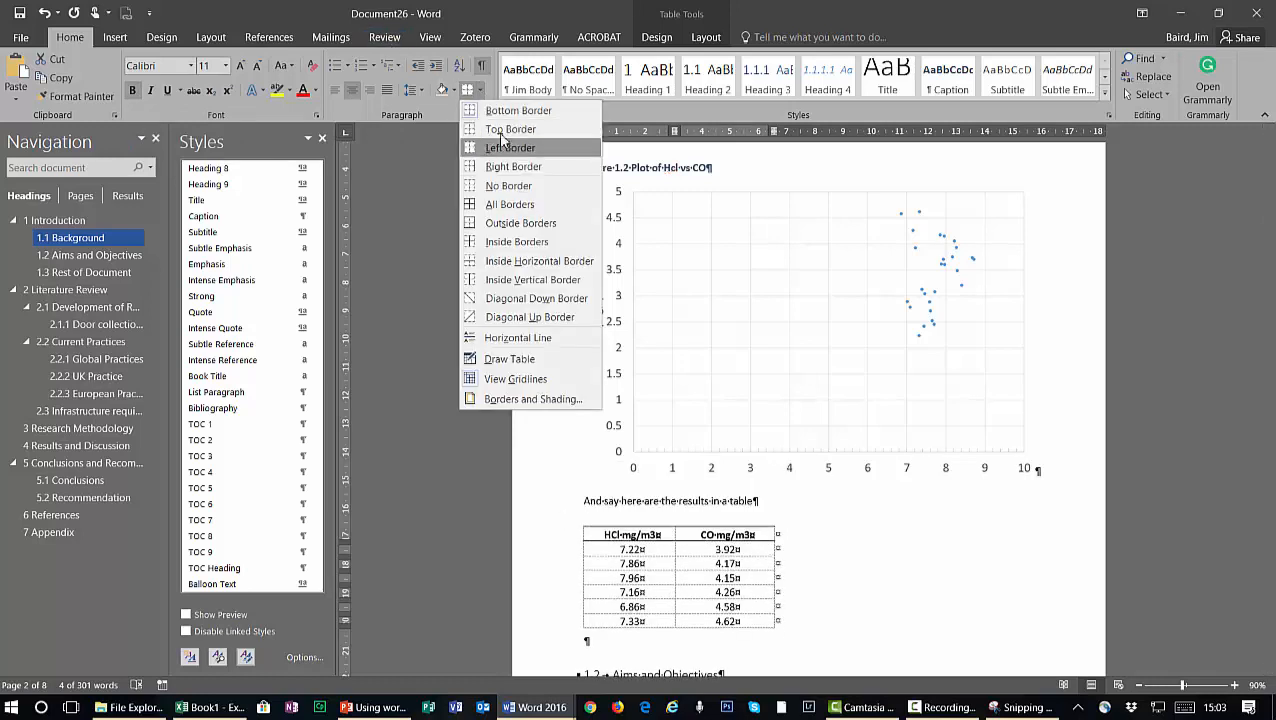
{"action": "left_click", "coordinate": [490, 131]}
Apply a bottom border to the last data row of the HCl and CO table
{"action": "left_click", "coordinate": [561, 627]}
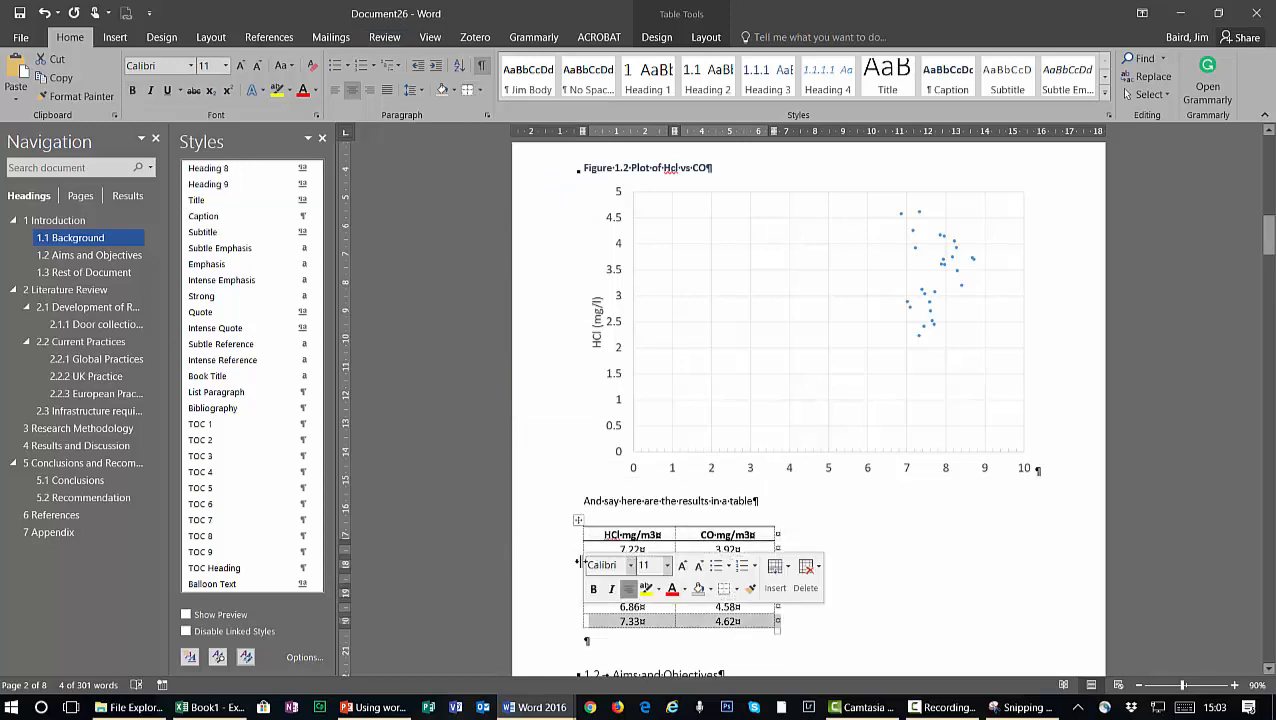
{"action": "left_click", "coordinate": [480, 94]}
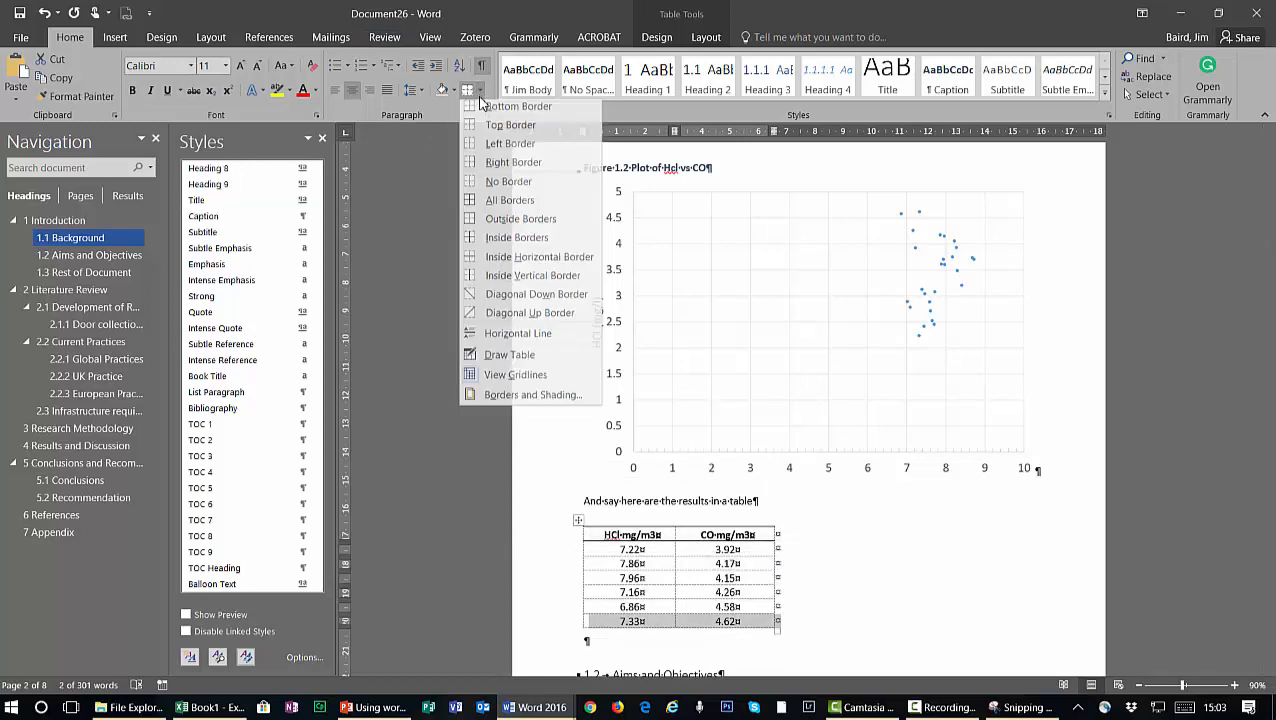
{"action": "left_click", "coordinate": [491, 113]}
{"action": "left_click", "coordinate": [906, 558]}
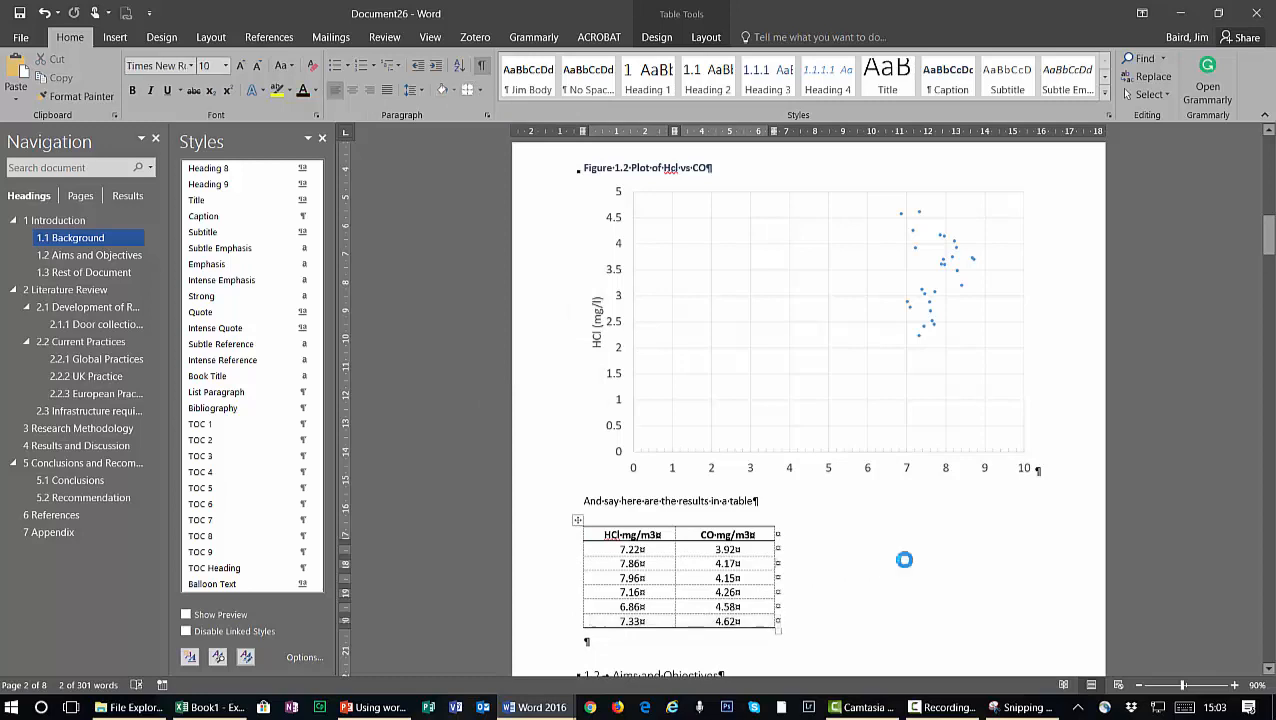
Start a caption for the whole table, using the Table label above the selected item
{"action": "left_click", "coordinate": [577, 521]}
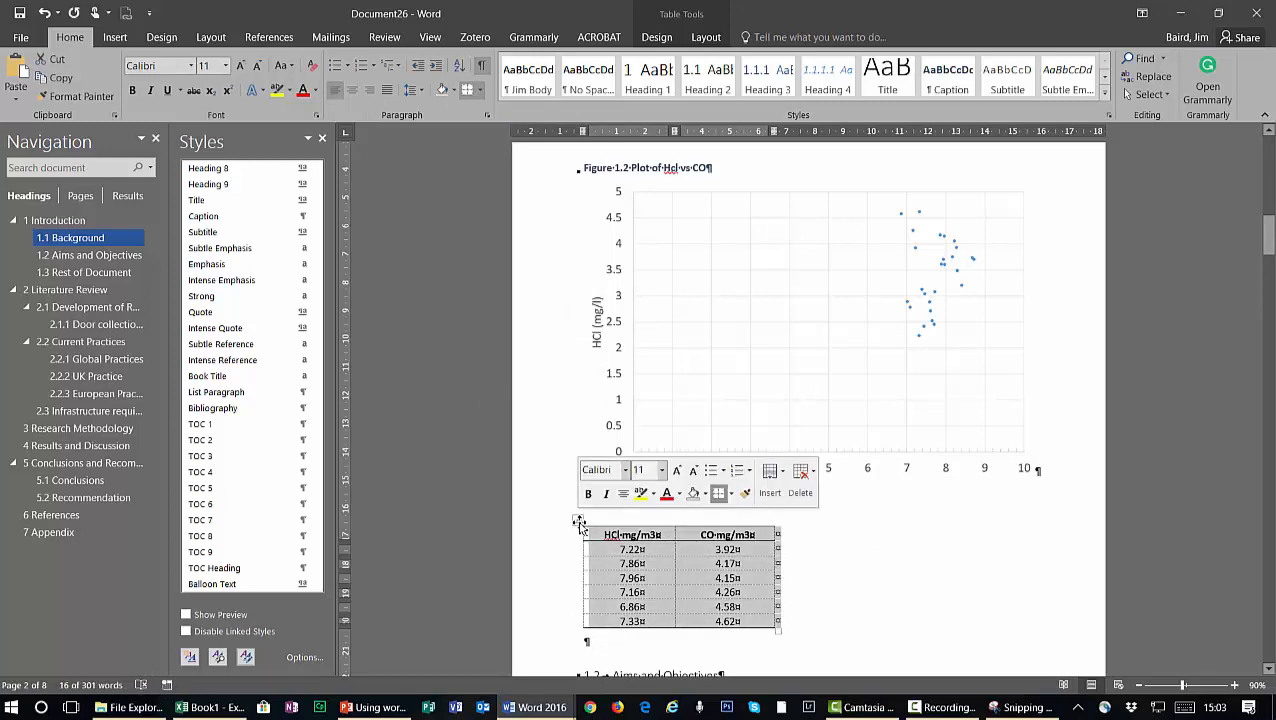
{"action": "right_click", "coordinate": [577, 521]}
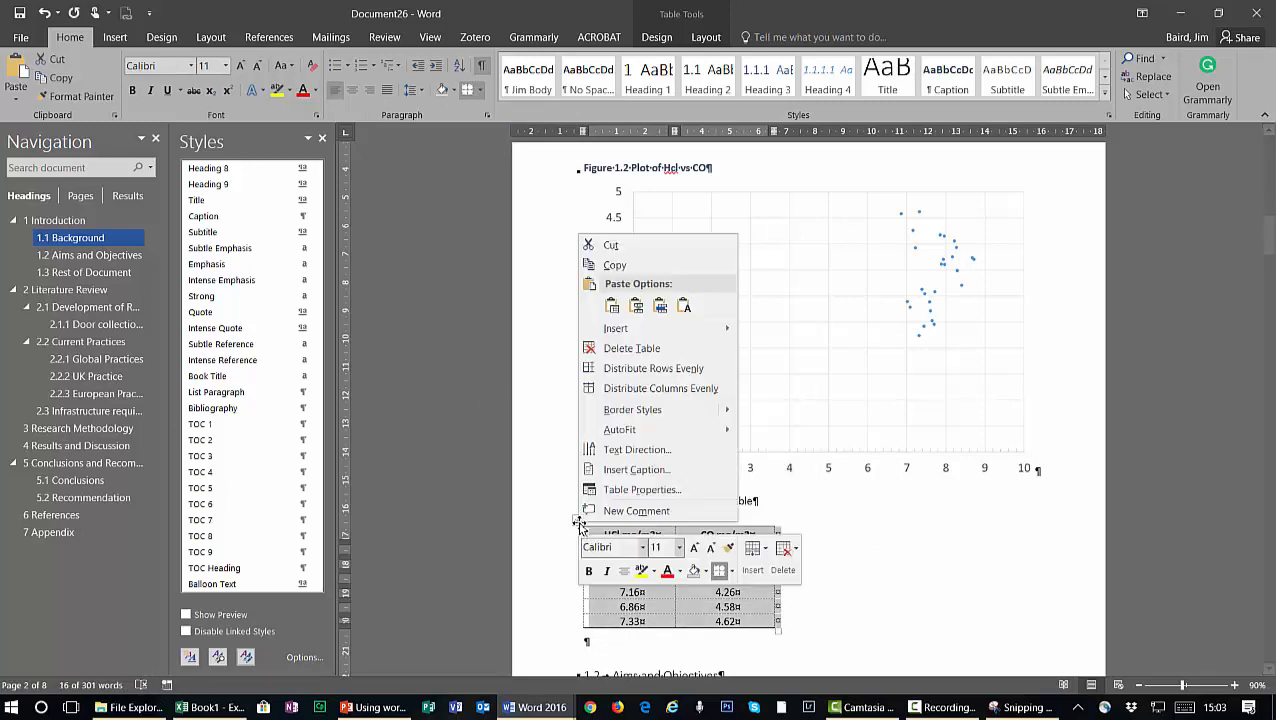
{"action": "left_click", "coordinate": [650, 470]}
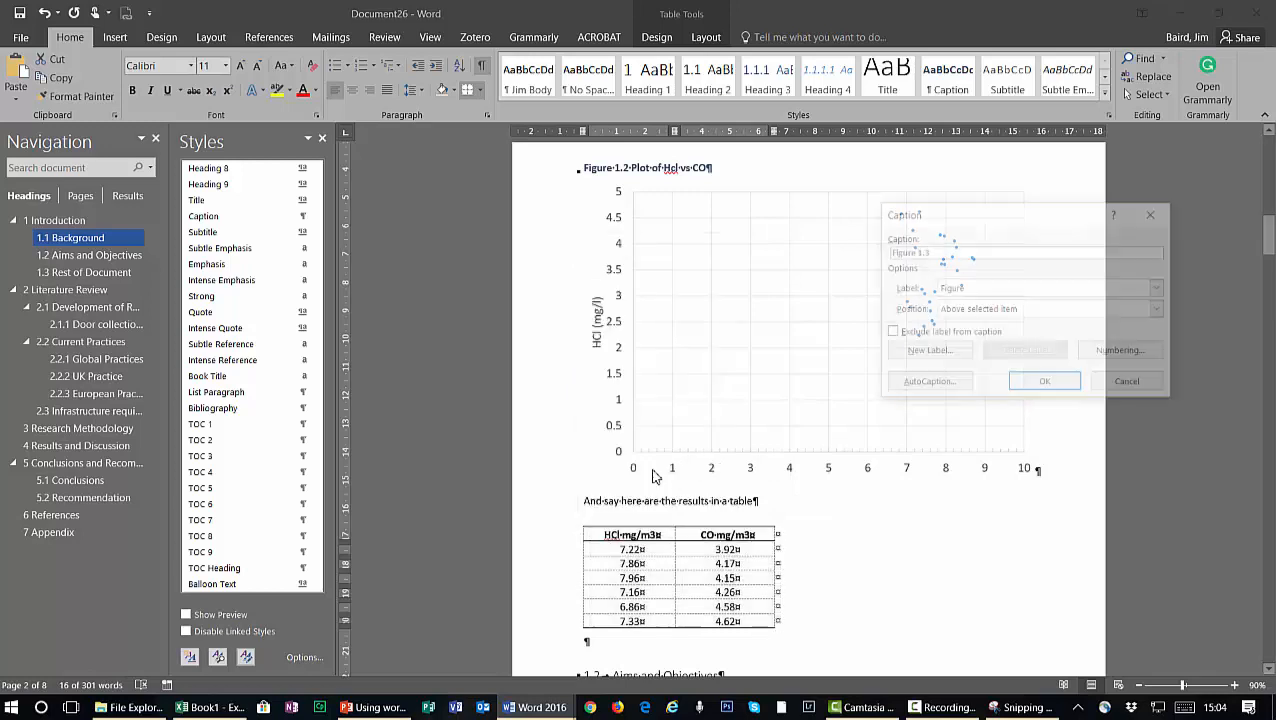
{"action": "left_click", "coordinate": [966, 290]}
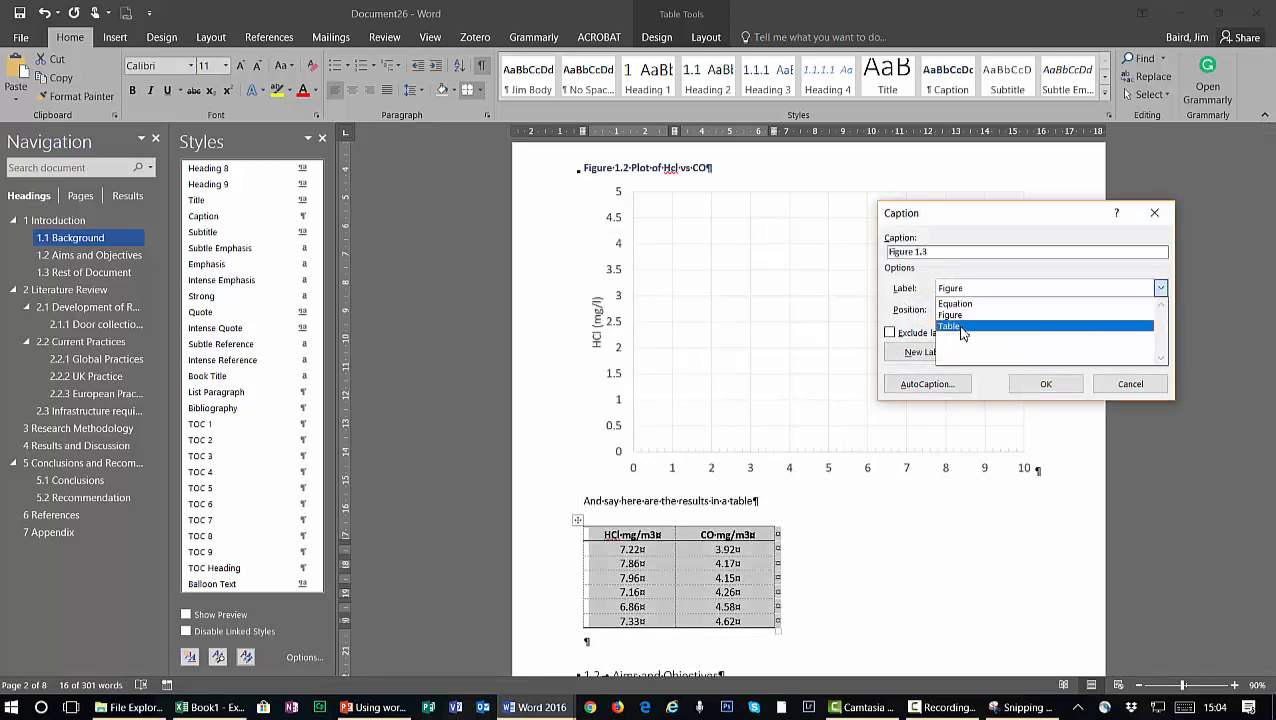
{"action": "left_click", "coordinate": [963, 327]}
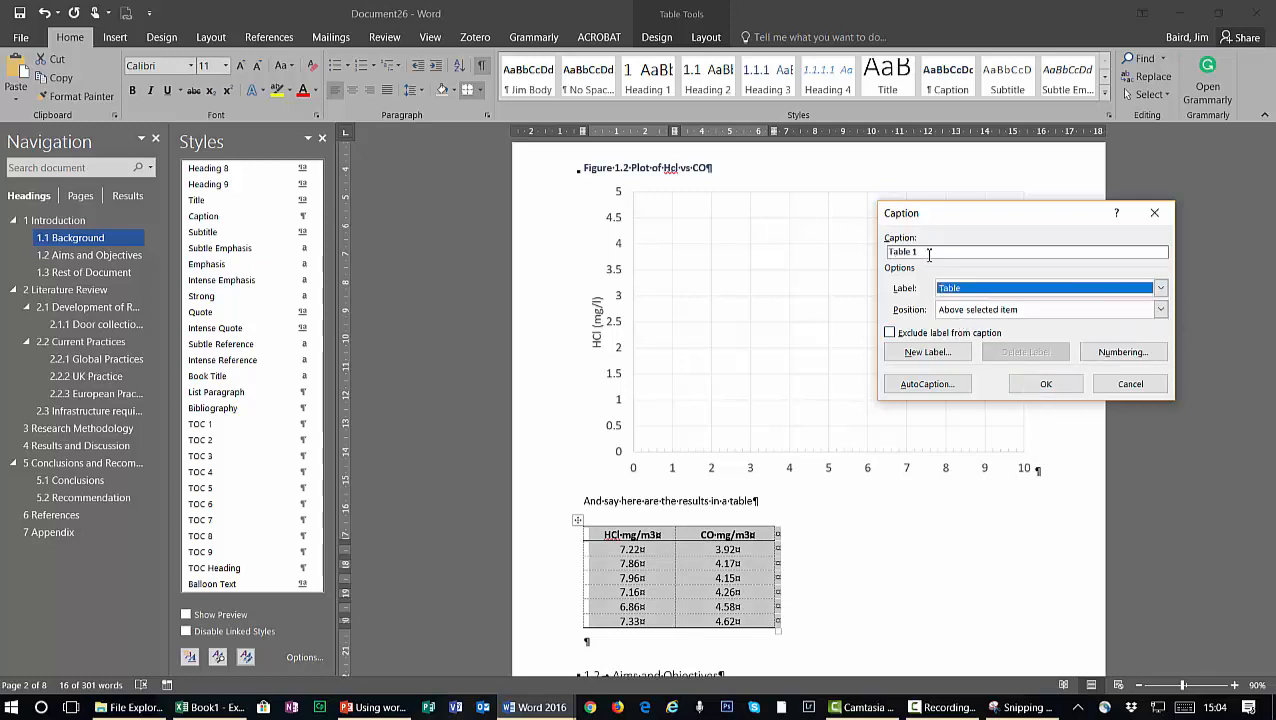
Include the Heading 1 chapter number with a period separator in the caption numbering, and insert the caption with the text "HCL and CO data"
{"action": "left_click", "coordinate": [1122, 356]}
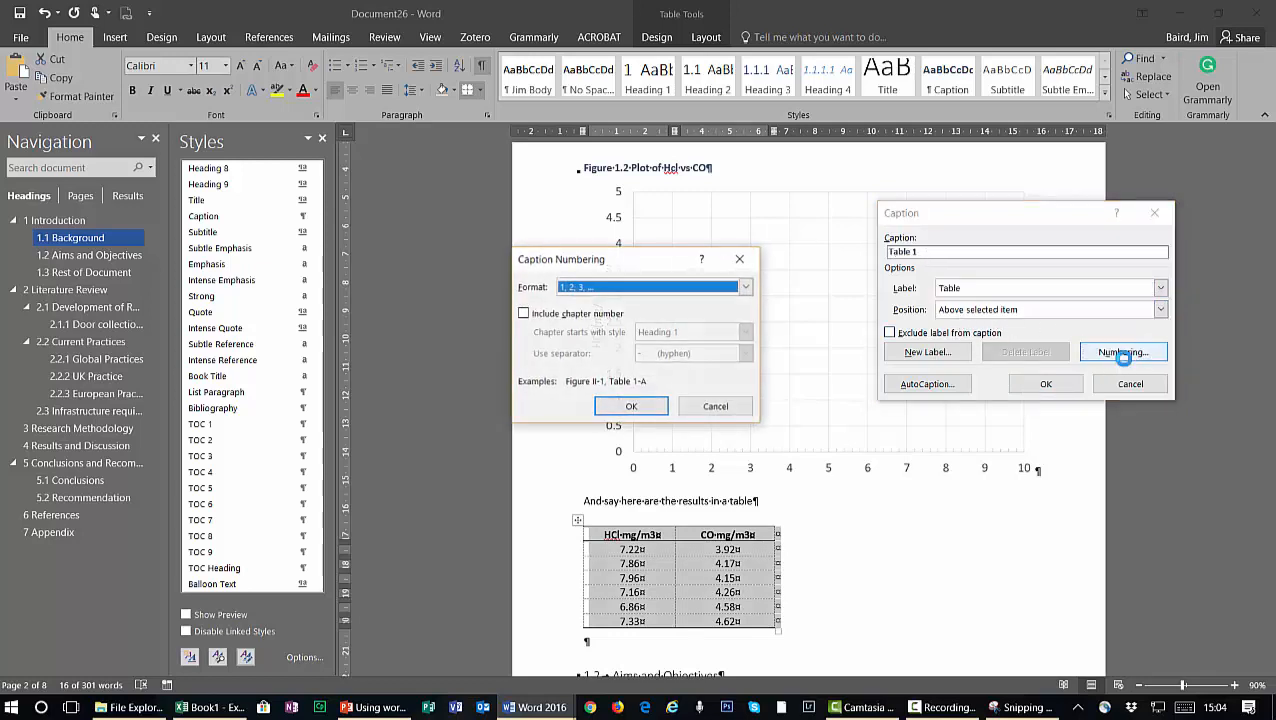
{"action": "left_click", "coordinate": [524, 314]}
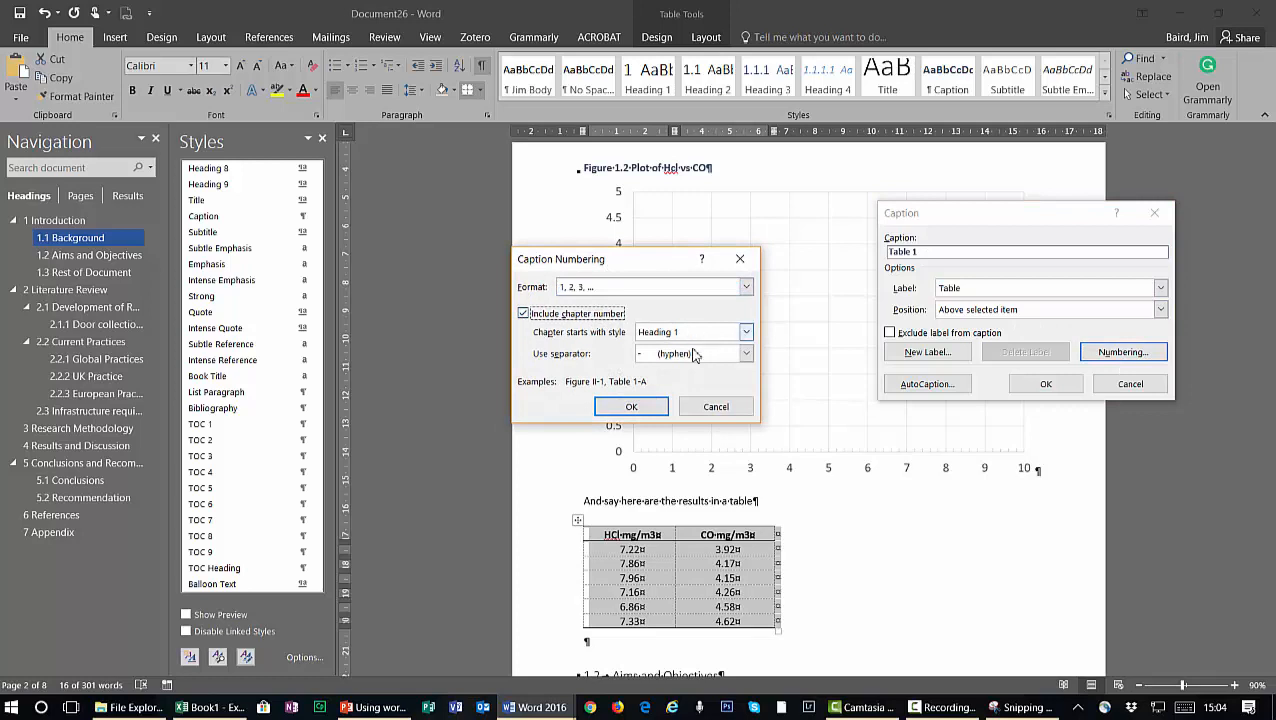
{"action": "left_click", "coordinate": [745, 353]}
{"action": "left_click", "coordinate": [680, 364]}
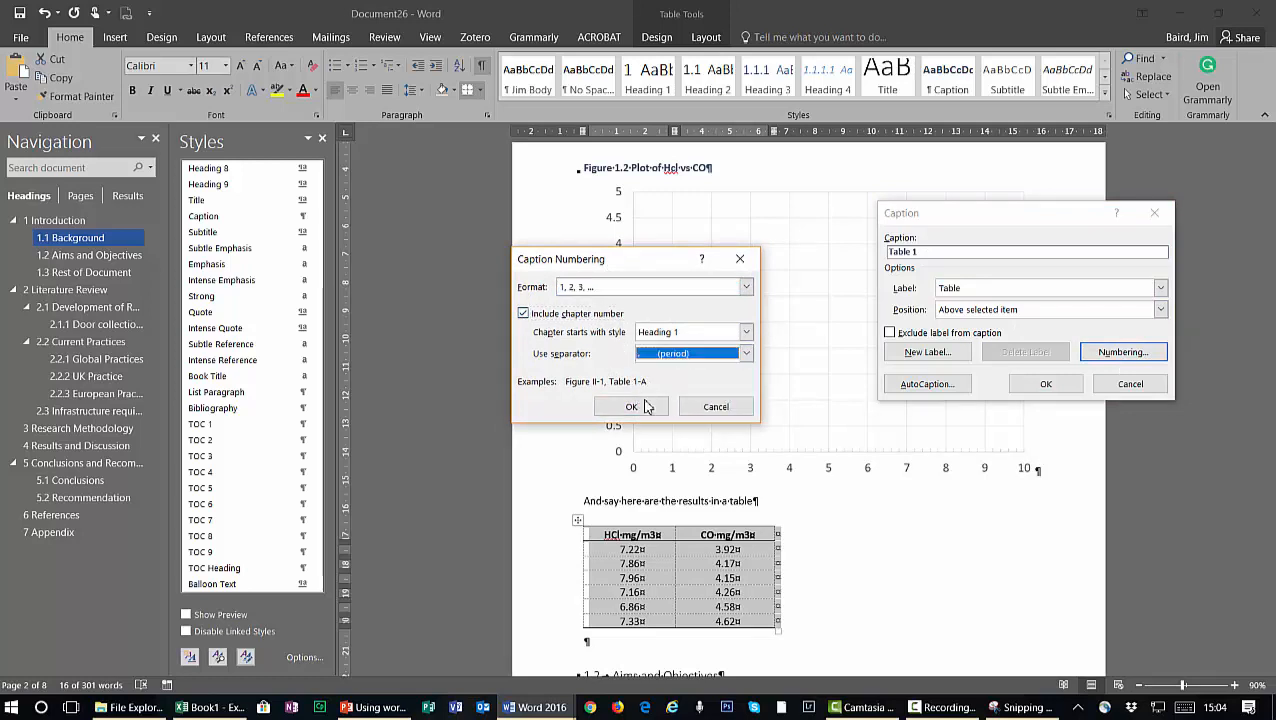
{"action": "left_click", "coordinate": [646, 405]}
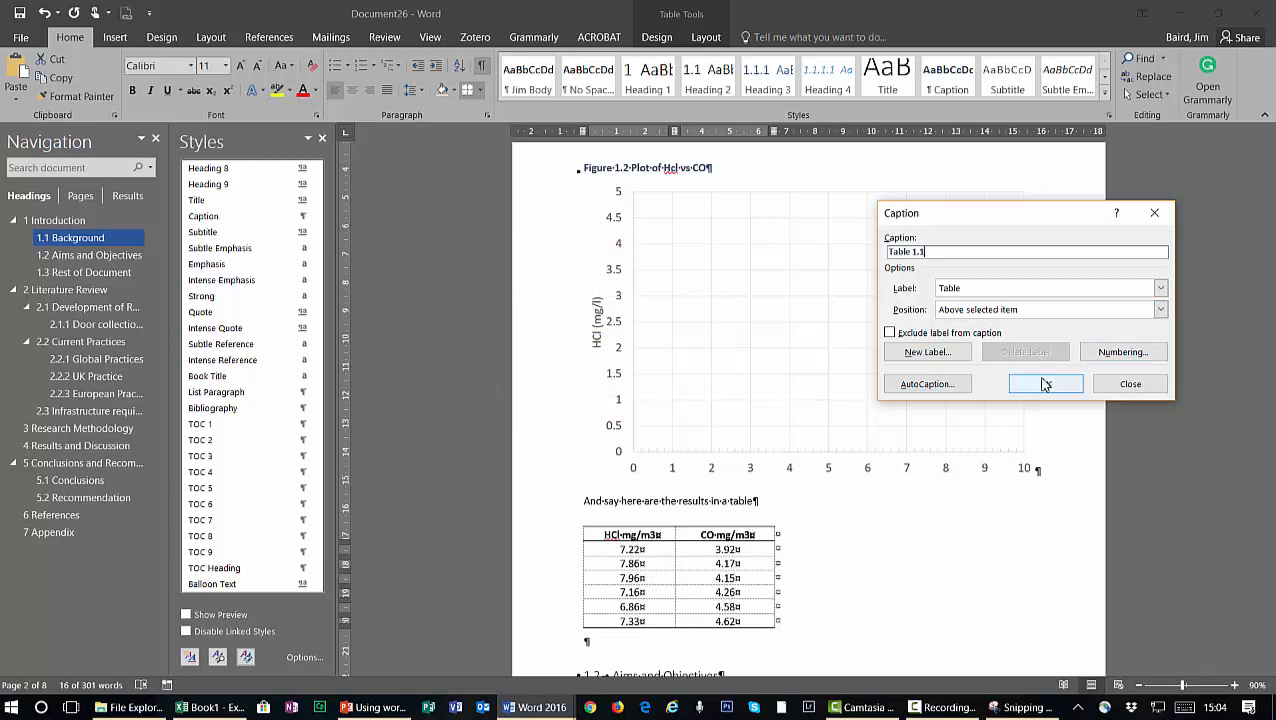
{"action": "left_click", "coordinate": [940, 256]}
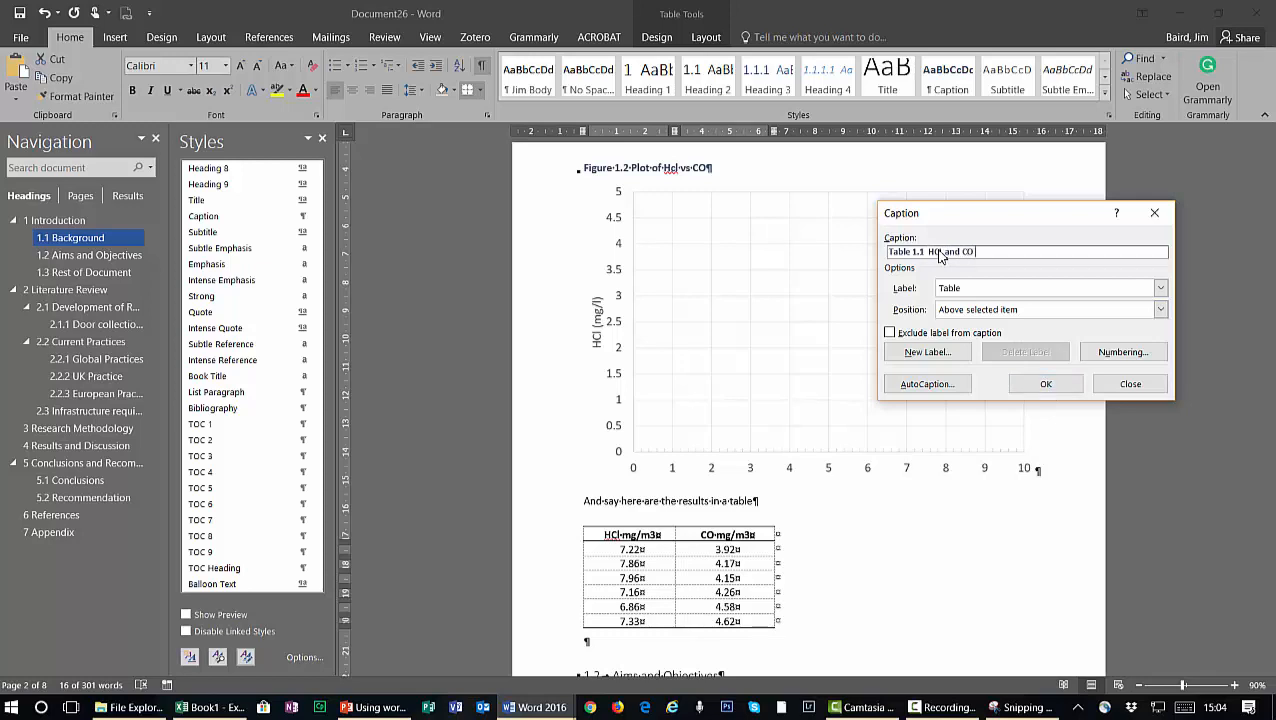
{"action": "left_click", "coordinate": [1045, 386]}
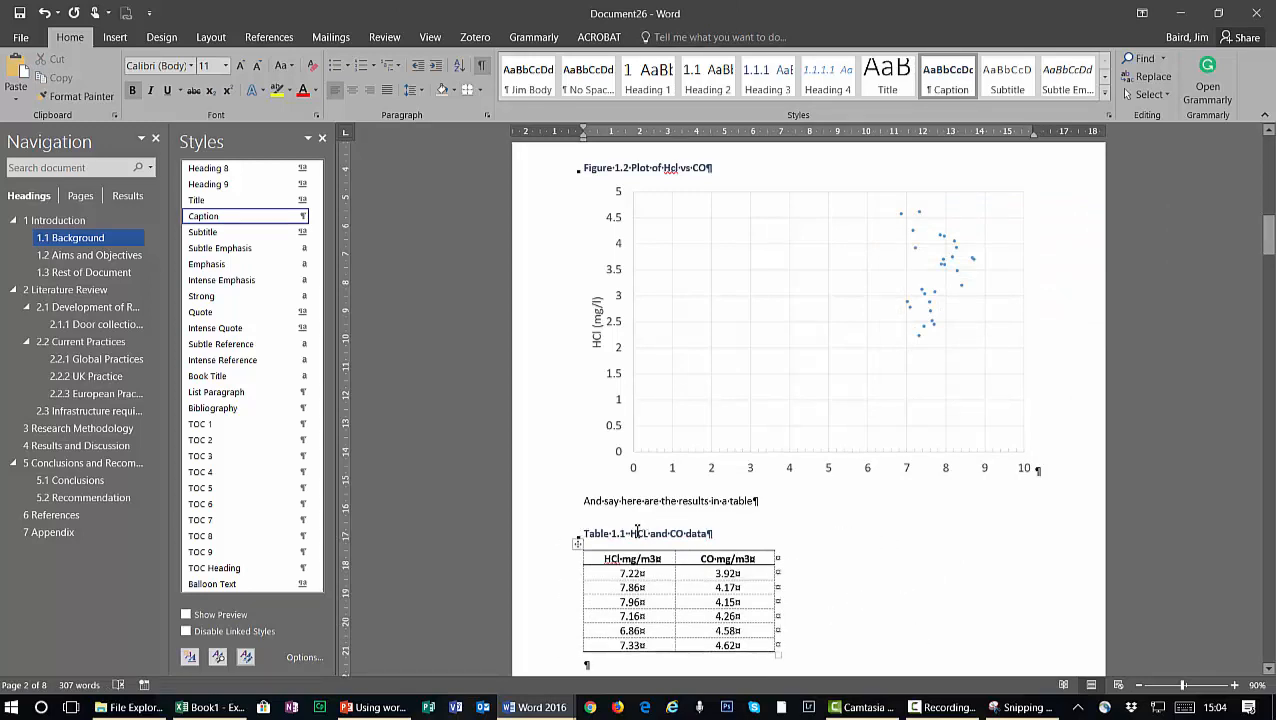
Centre the whole HCl and CO table between the page margins
{"action": "scroll", "coordinate": [763, 552], "scroll_direction": "down", "scroll_amount": 3}
{"action": "scroll", "coordinate": [769, 550], "scroll_direction": "up", "scroll_amount": 5}
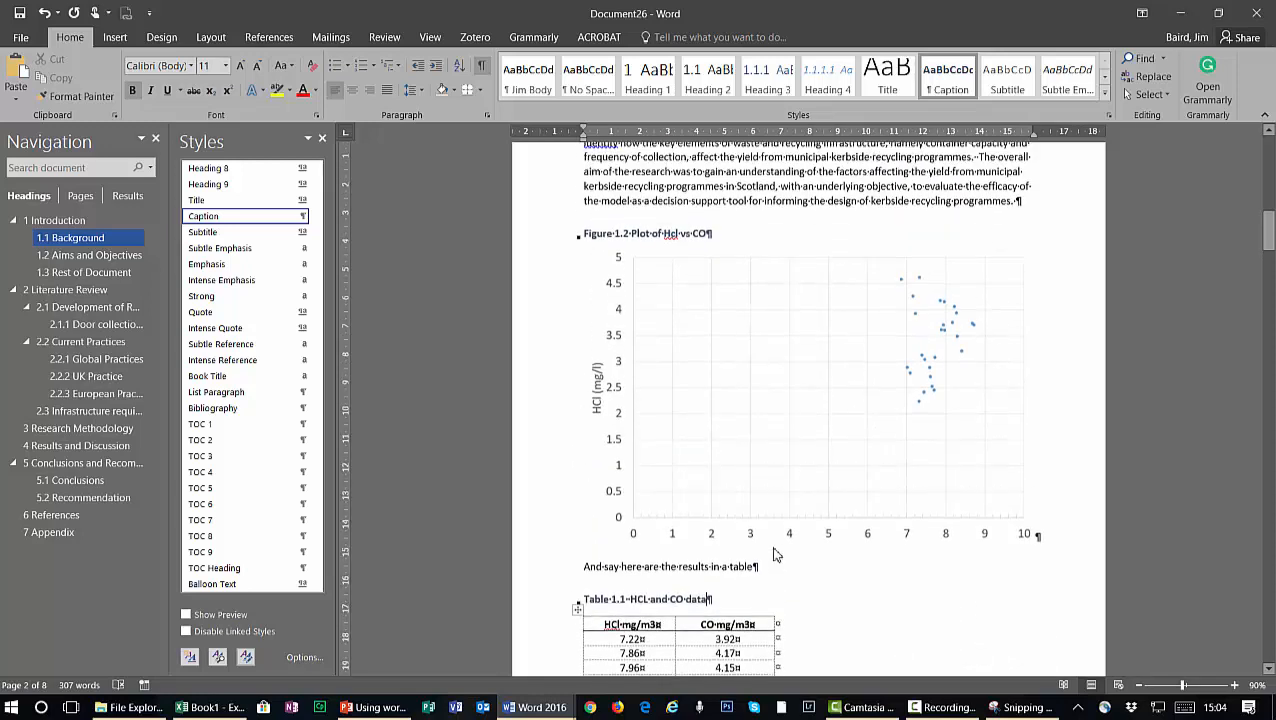
{"action": "scroll", "coordinate": [775, 550], "scroll_direction": "down", "scroll_amount": 3}
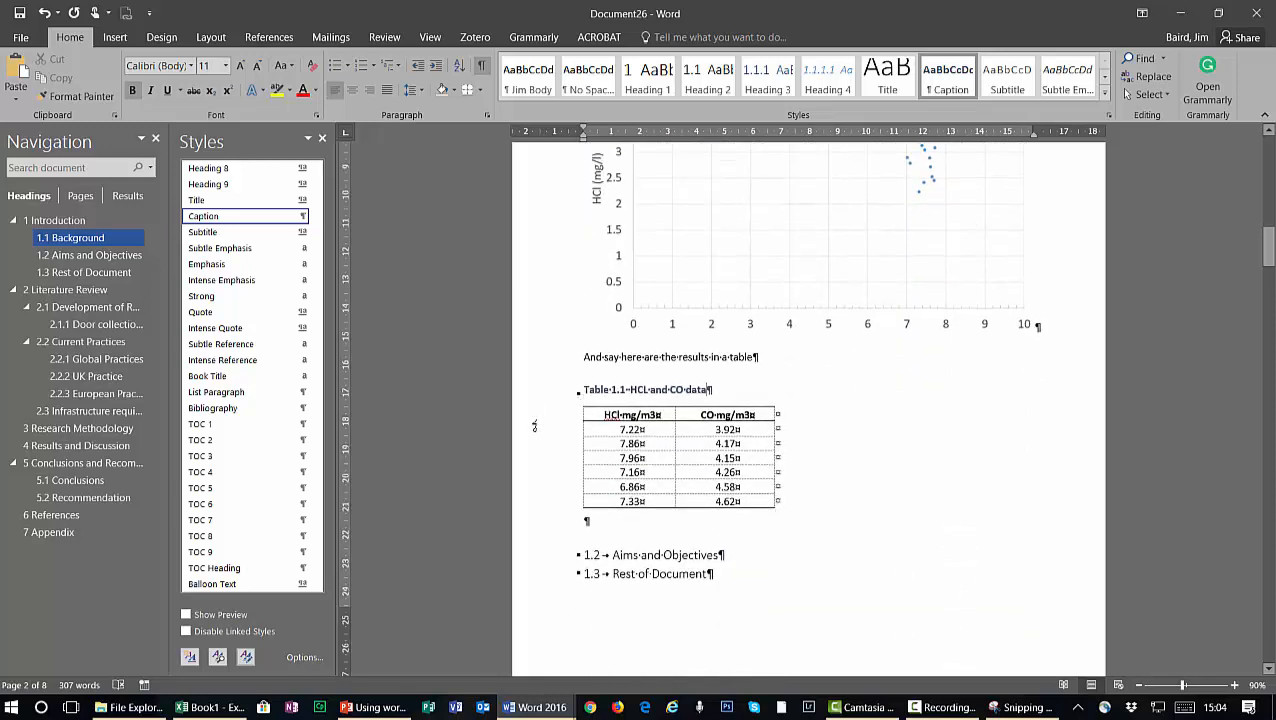
{"action": "left_click", "coordinate": [577, 399]}
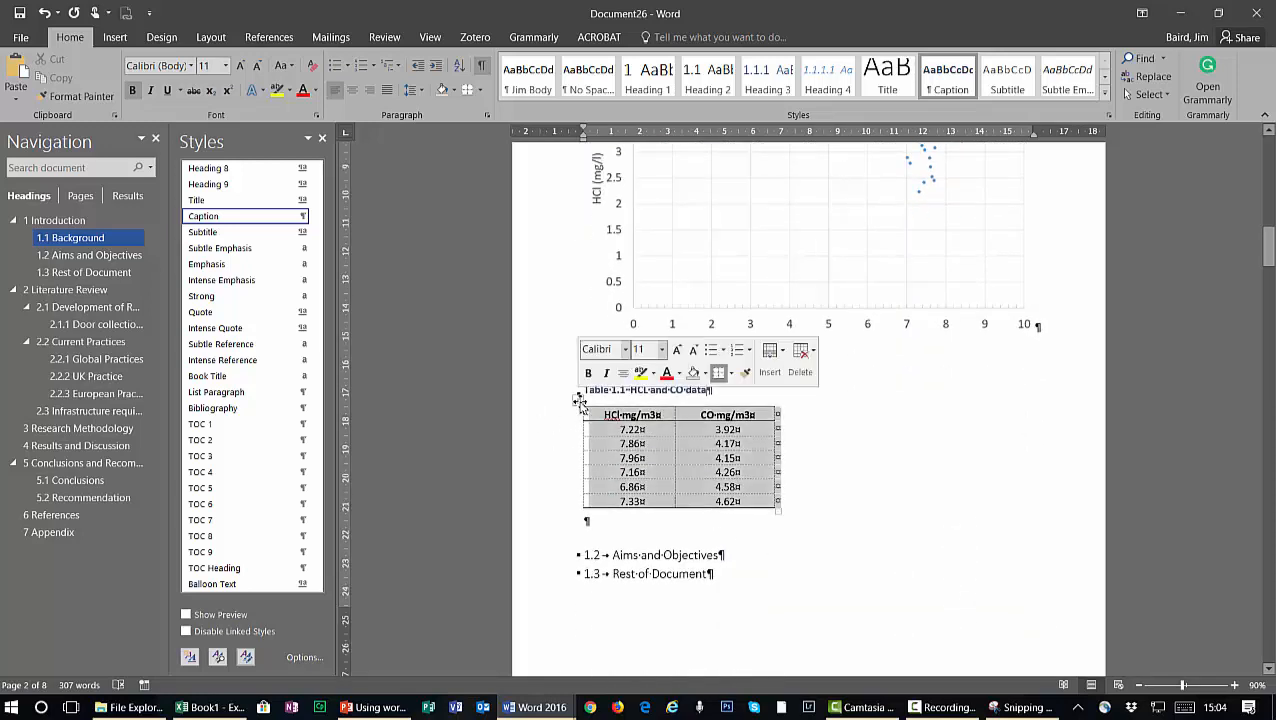
{"action": "left_click", "coordinate": [352, 91]}
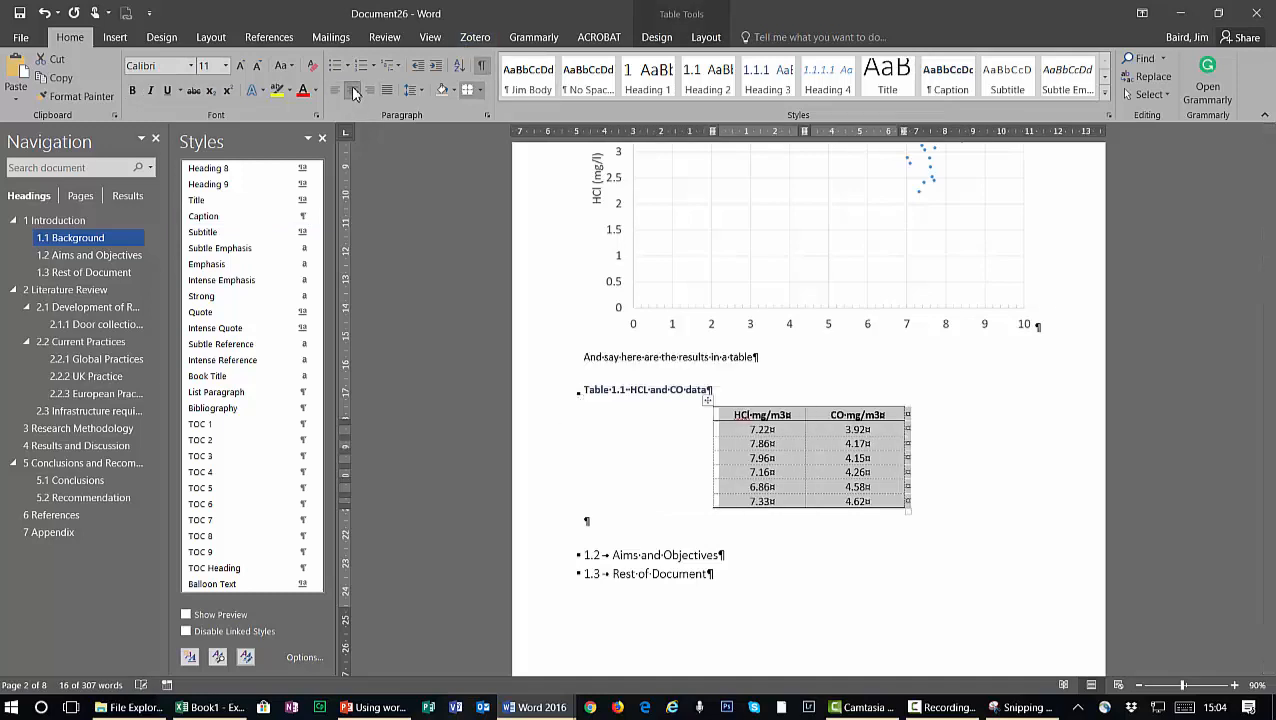
Centre the "HCL and CO data" caption above its table
{"action": "left_click", "coordinate": [537, 393]}
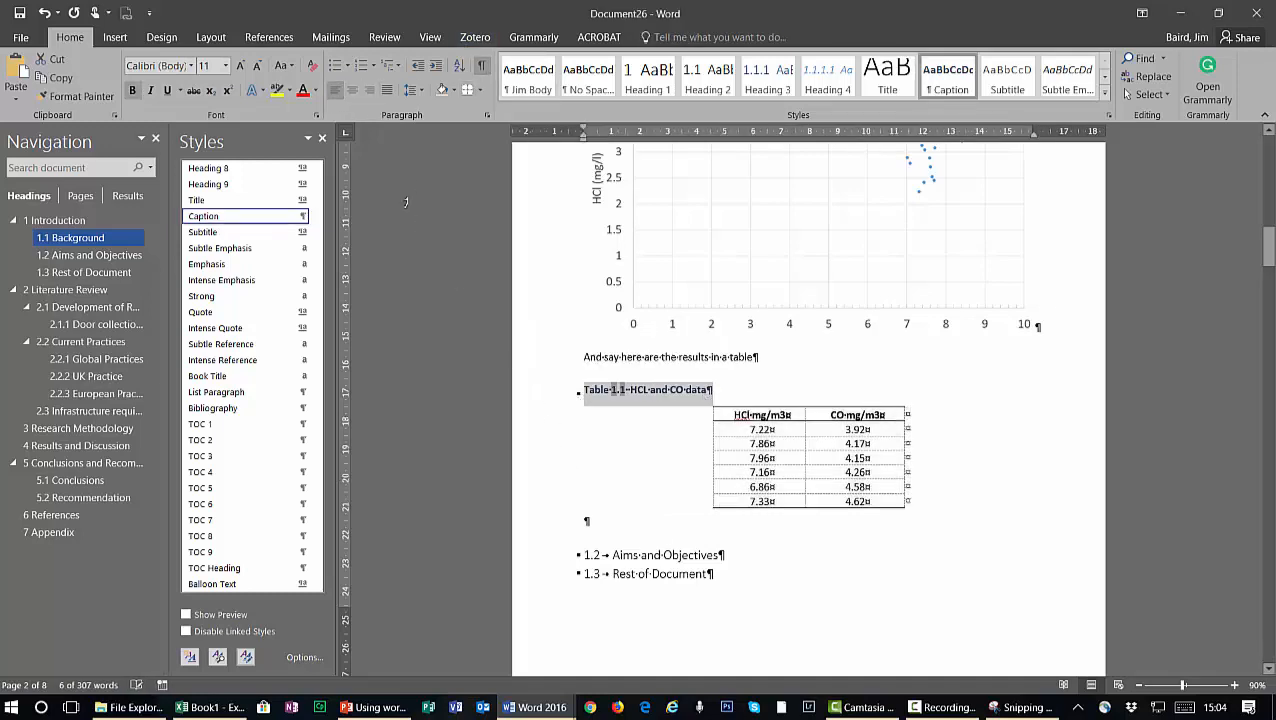
{"action": "left_click", "coordinate": [350, 88]}
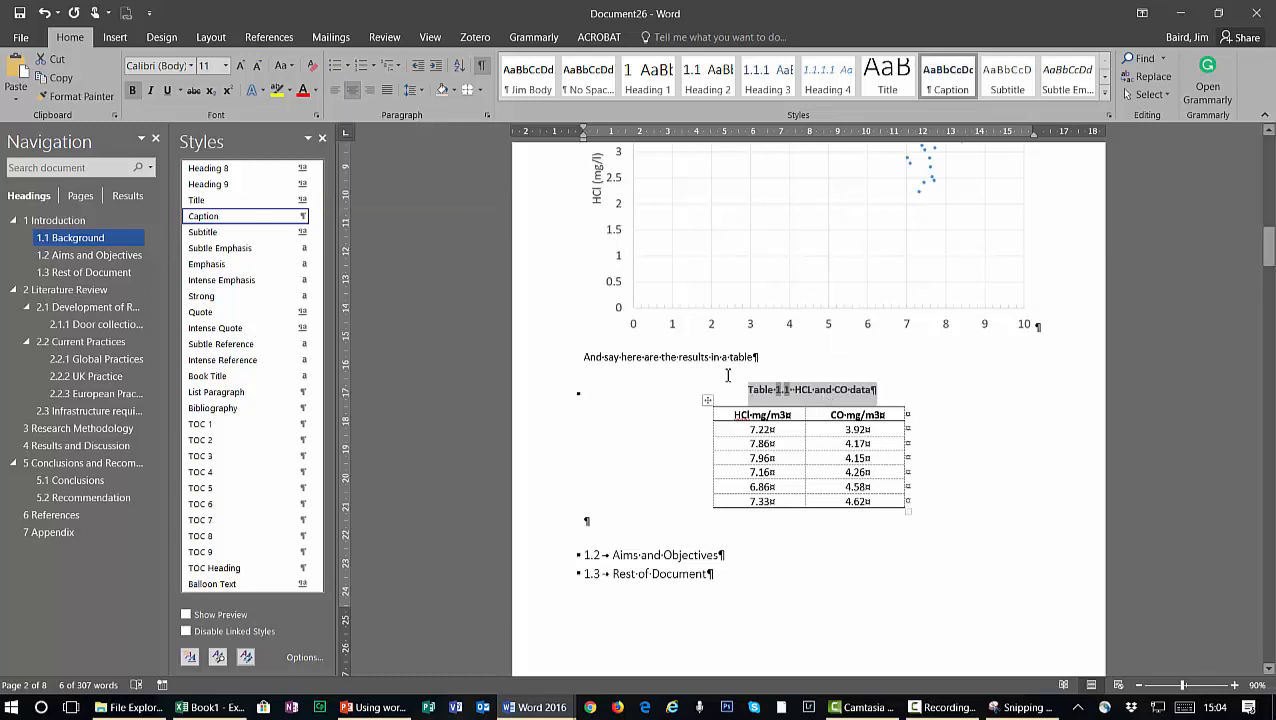
{"action": "left_click", "coordinate": [335, 89]}
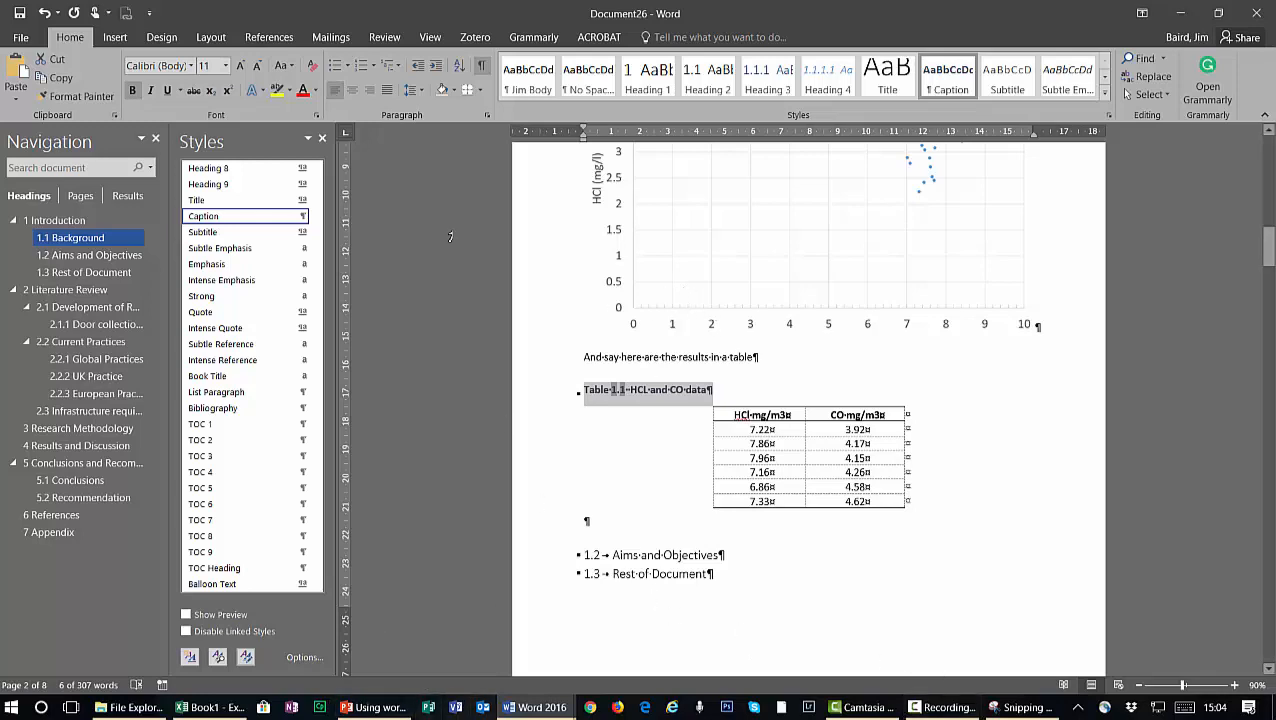
{"action": "left_click", "coordinate": [352, 90]}
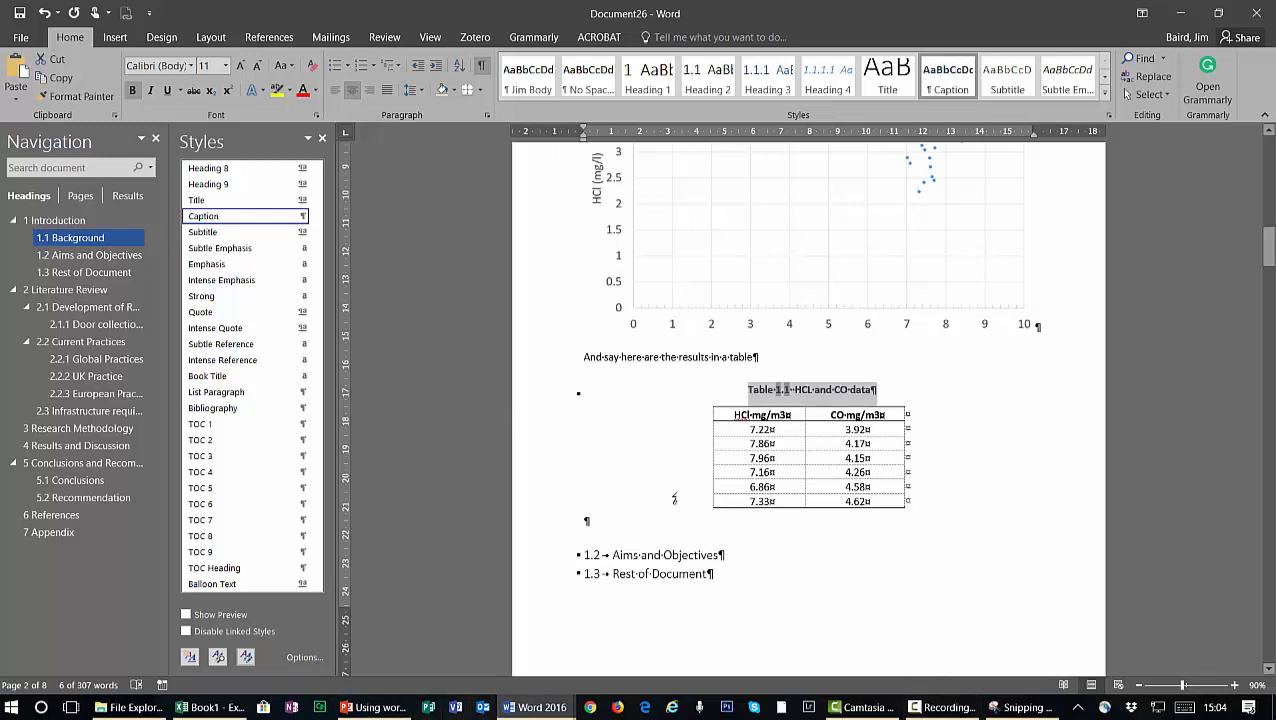
Update the Caption style to match the centred table caption, and check the Figure 1.2 caption above the chart
{"action": "scroll", "coordinate": [680, 488], "scroll_direction": "up", "scroll_amount": 7}
{"action": "scroll", "coordinate": [868, 670], "scroll_direction": "down", "scroll_amount": 6}
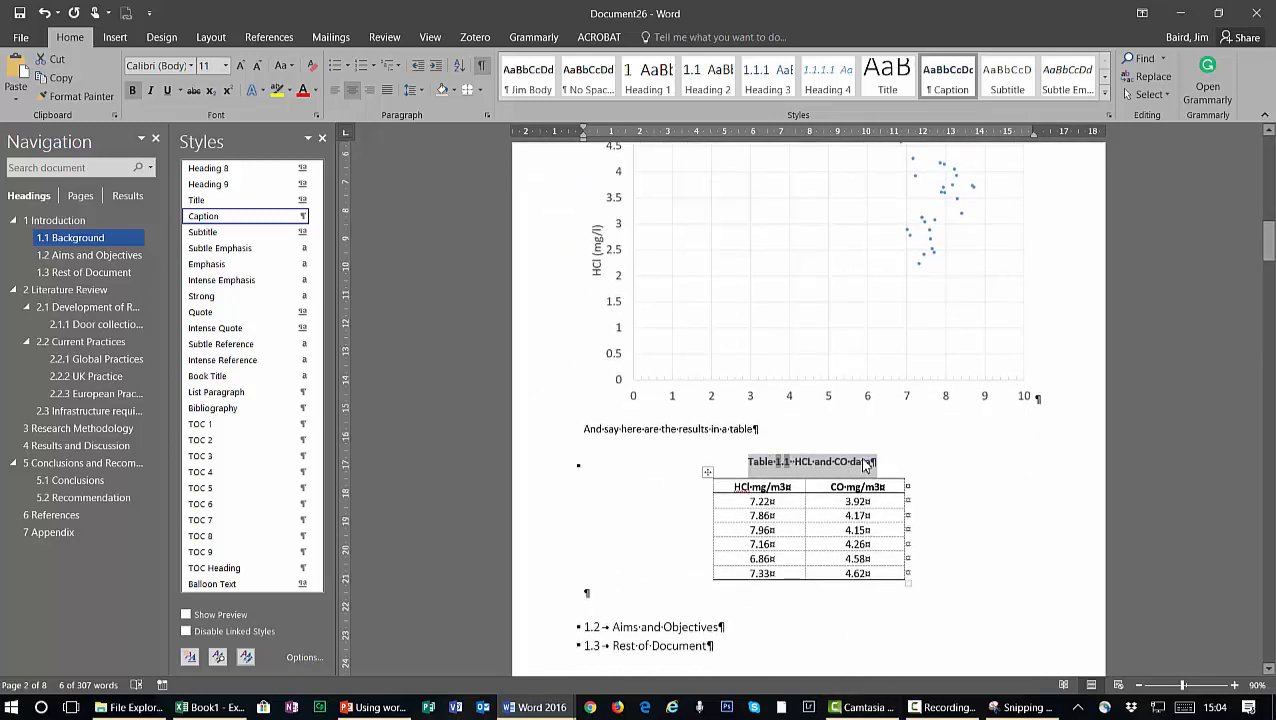
{"action": "right_click", "coordinate": [953, 78]}
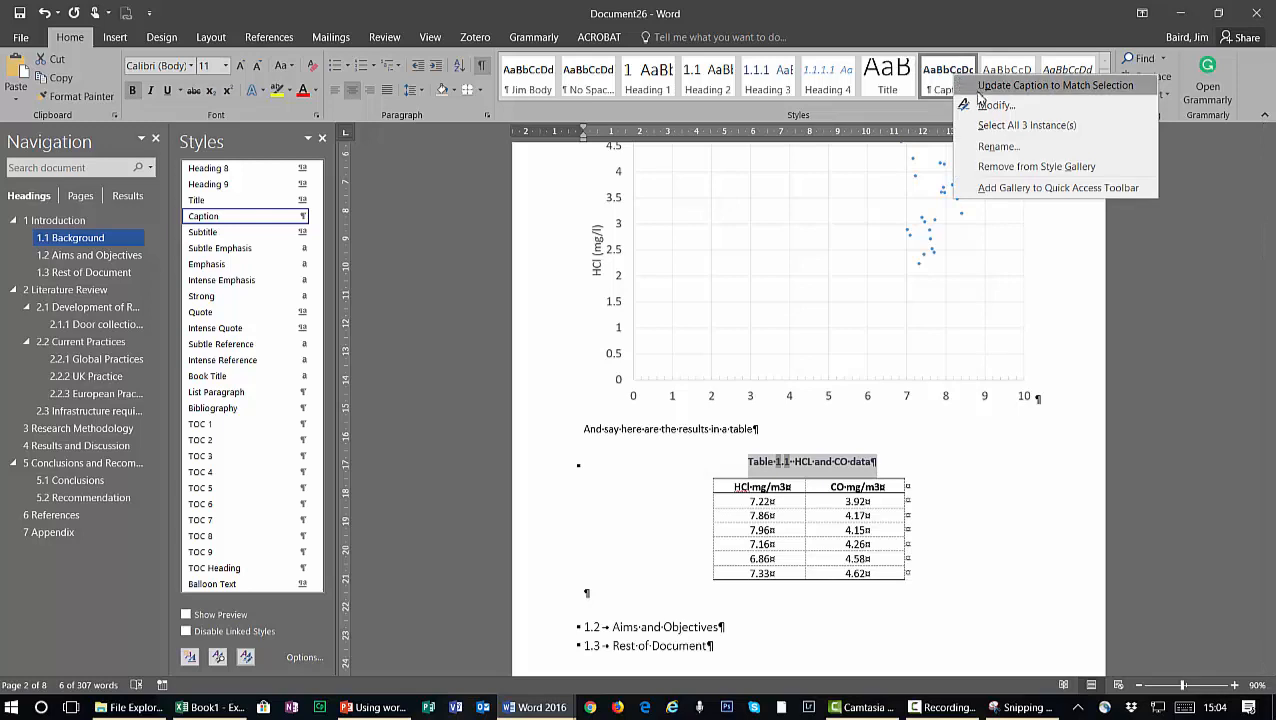
{"action": "left_click", "coordinate": [1040, 85]}
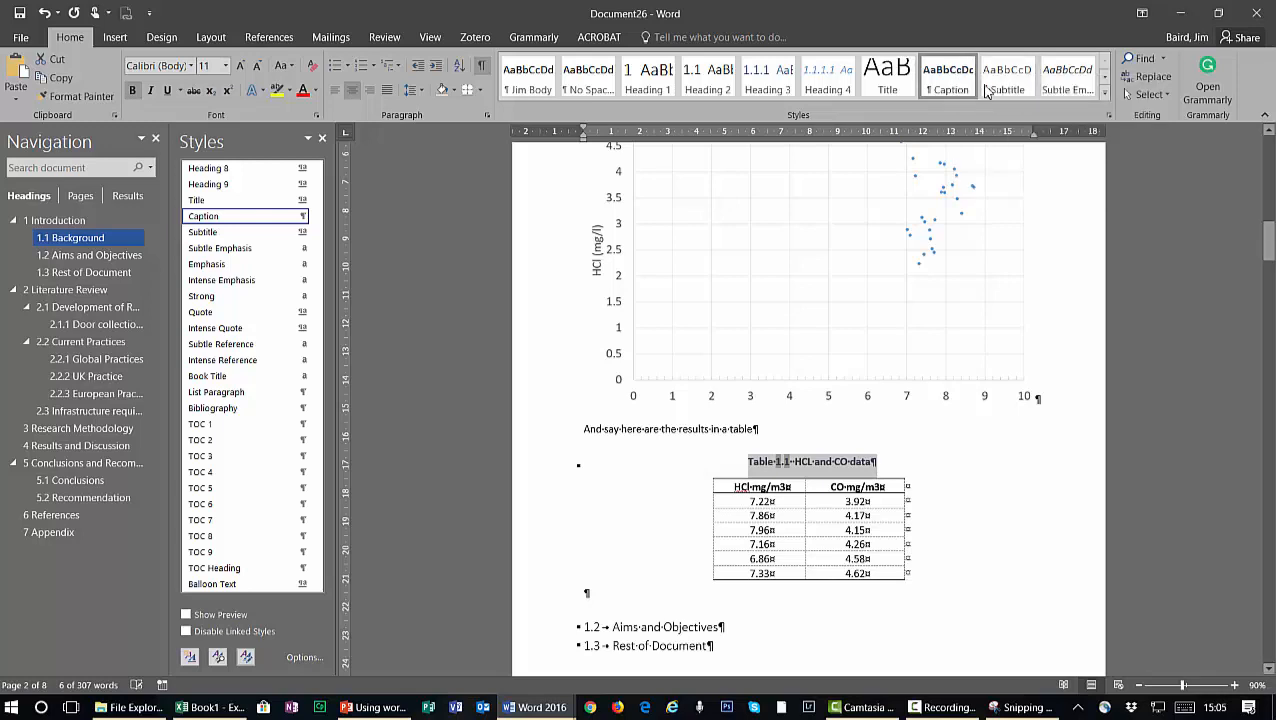
{"action": "scroll", "coordinate": [766, 225], "scroll_direction": "up", "scroll_amount": 3}
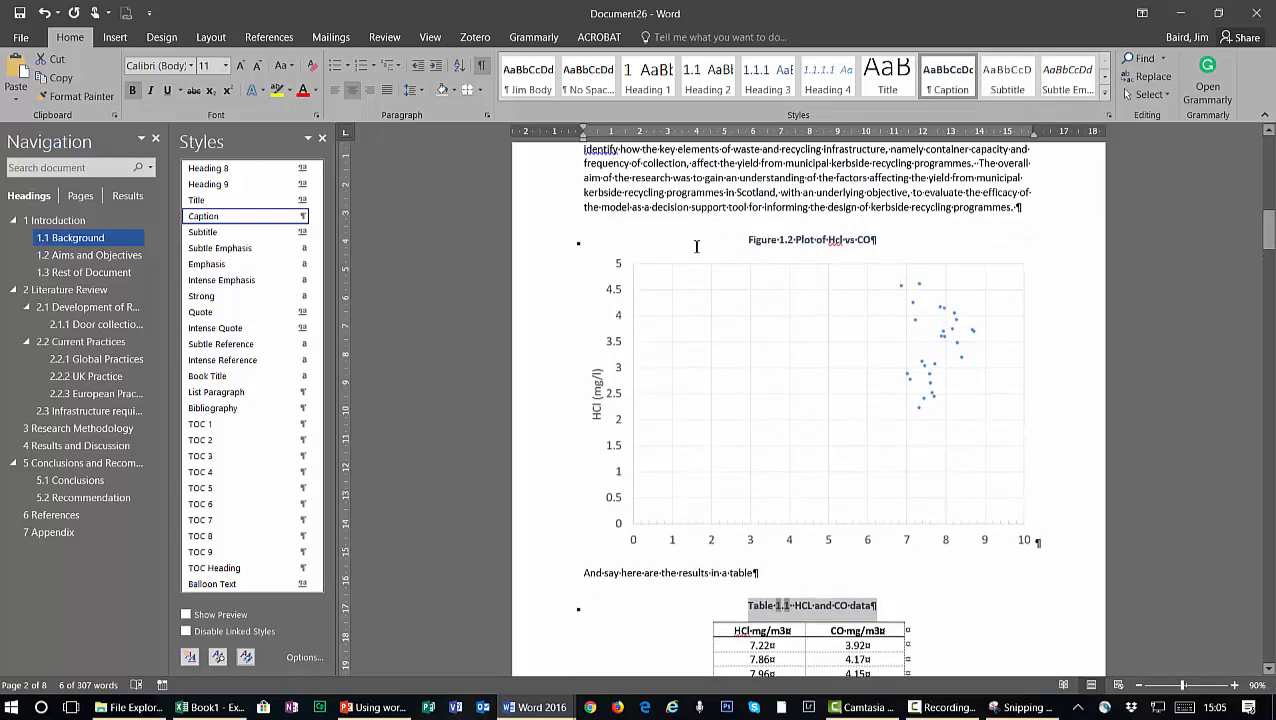
{"action": "left_click", "coordinate": [543, 244]}
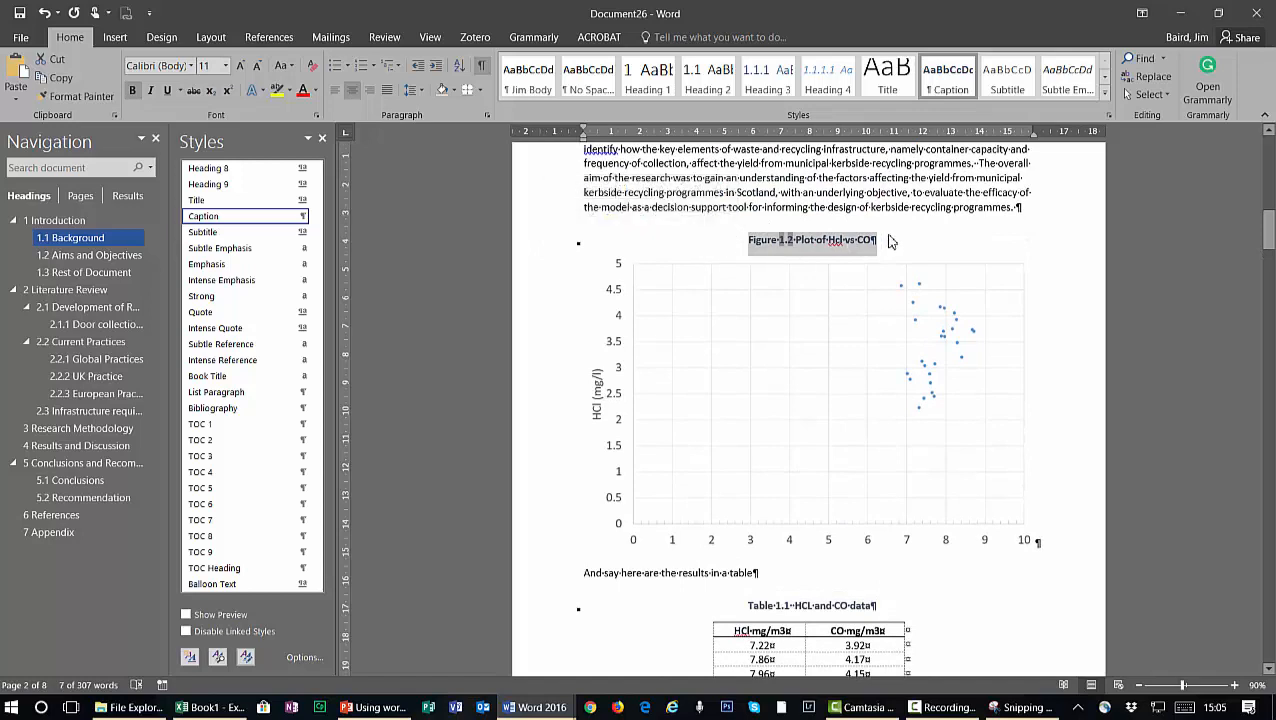
{"action": "scroll", "coordinate": [640, 335], "scroll_direction": "down", "scroll_amount": 3}
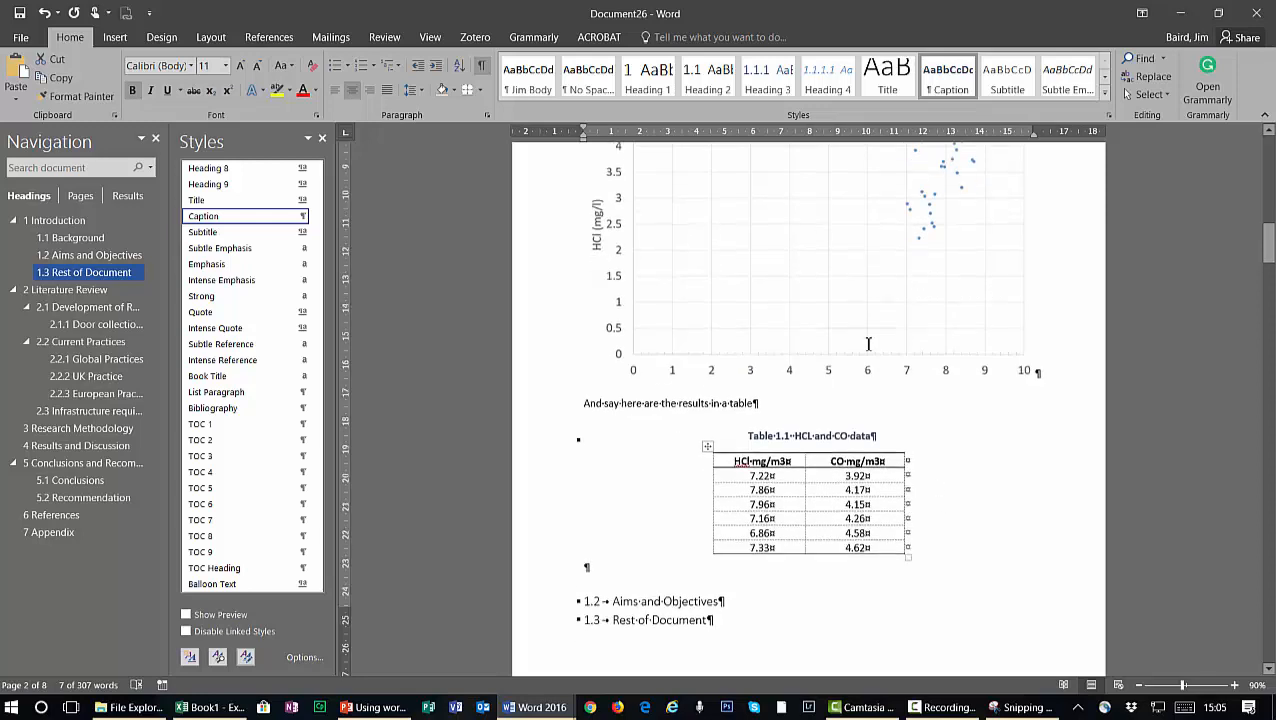
{"action": "scroll", "coordinate": [870, 343], "scroll_direction": "up", "scroll_amount": 5}
{"action": "scroll", "coordinate": [718, 270], "scroll_direction": "down", "scroll_amount": 2}
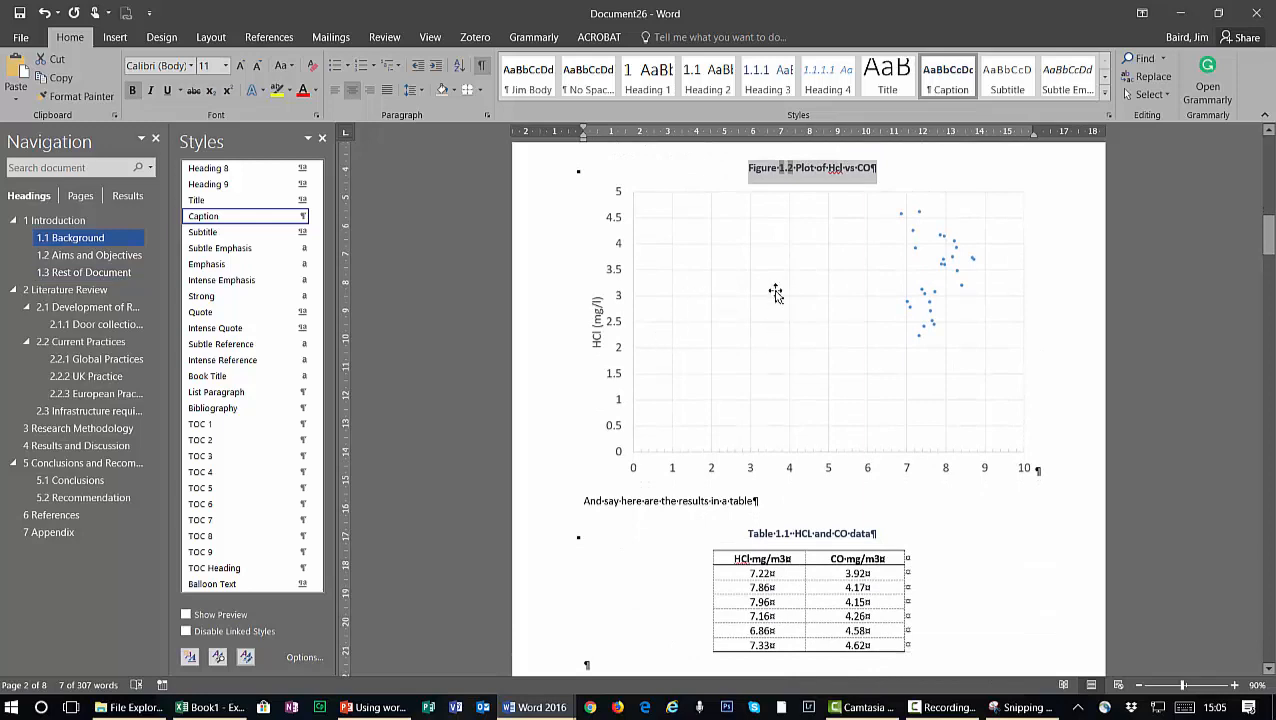
{"action": "left_click", "coordinate": [813, 301]}
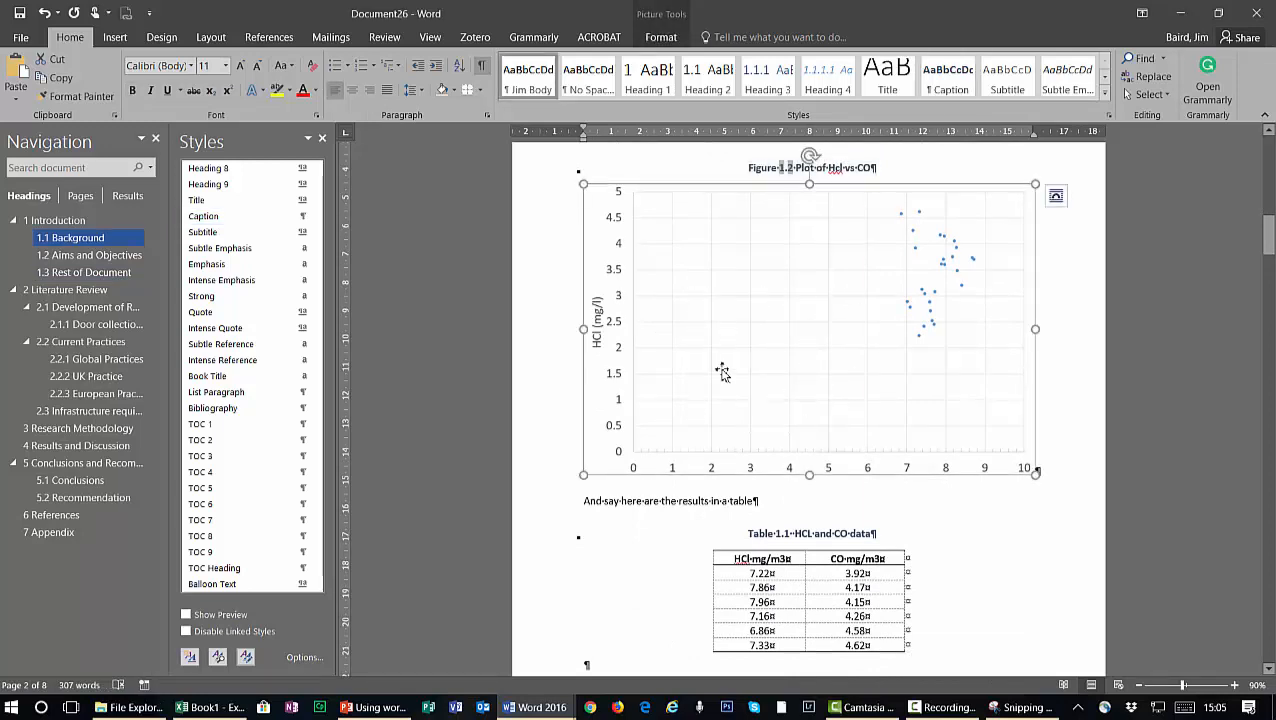
Below heading 2.3 Infrastructure requires, add two blank paragraphs and the line "Type here", followed by a new empty paragraph
{"action": "scroll", "coordinate": [691, 522], "scroll_direction": "down", "scroll_amount": 6}
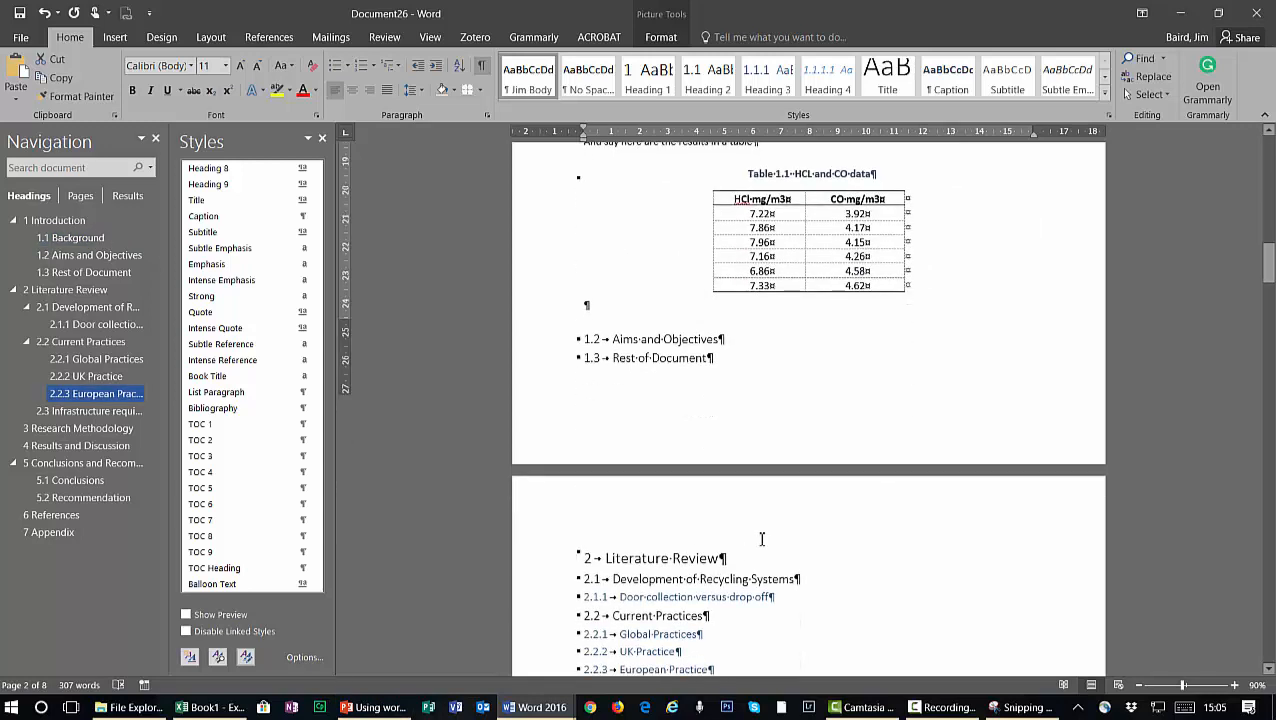
{"action": "scroll", "coordinate": [840, 535], "scroll_direction": "down", "scroll_amount": 5}
{"action": "left_click", "coordinate": [752, 402]}
{"action": "key", "text": "Return"}
{"action": "key", "text": "Return"}
{"action": "key", "text": "Return"}
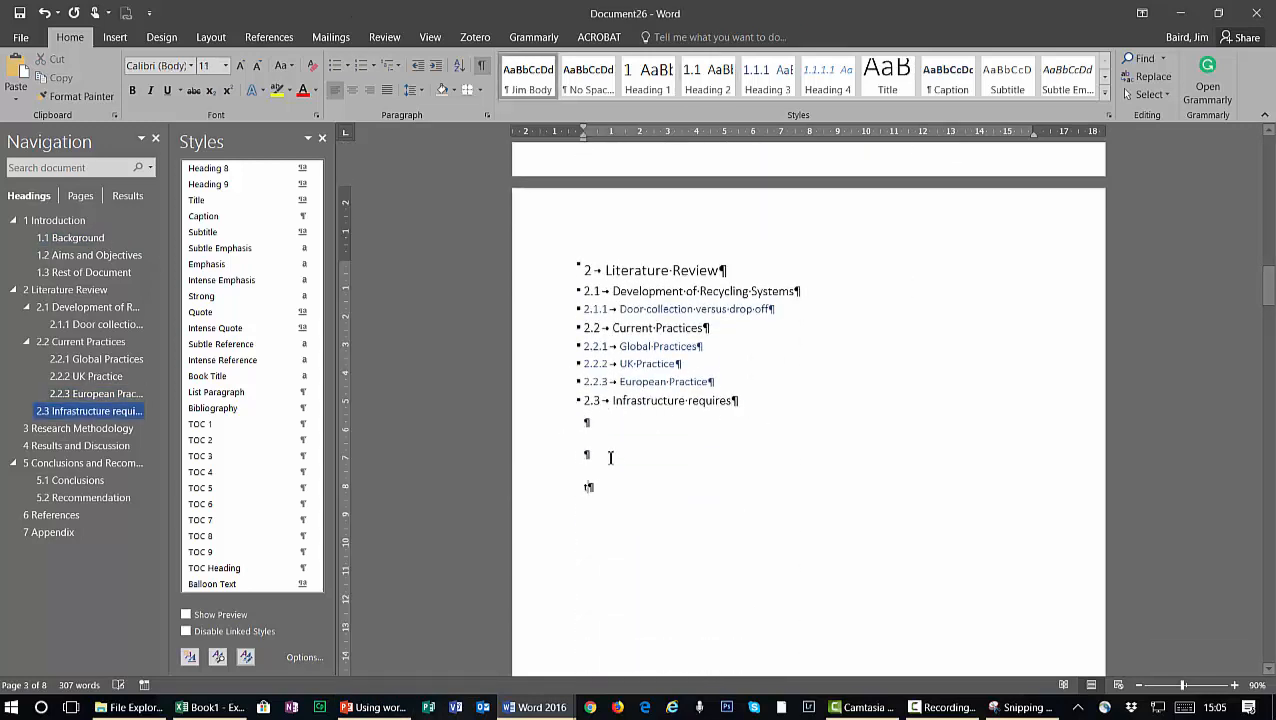
{"action": "type", "text": "type"}
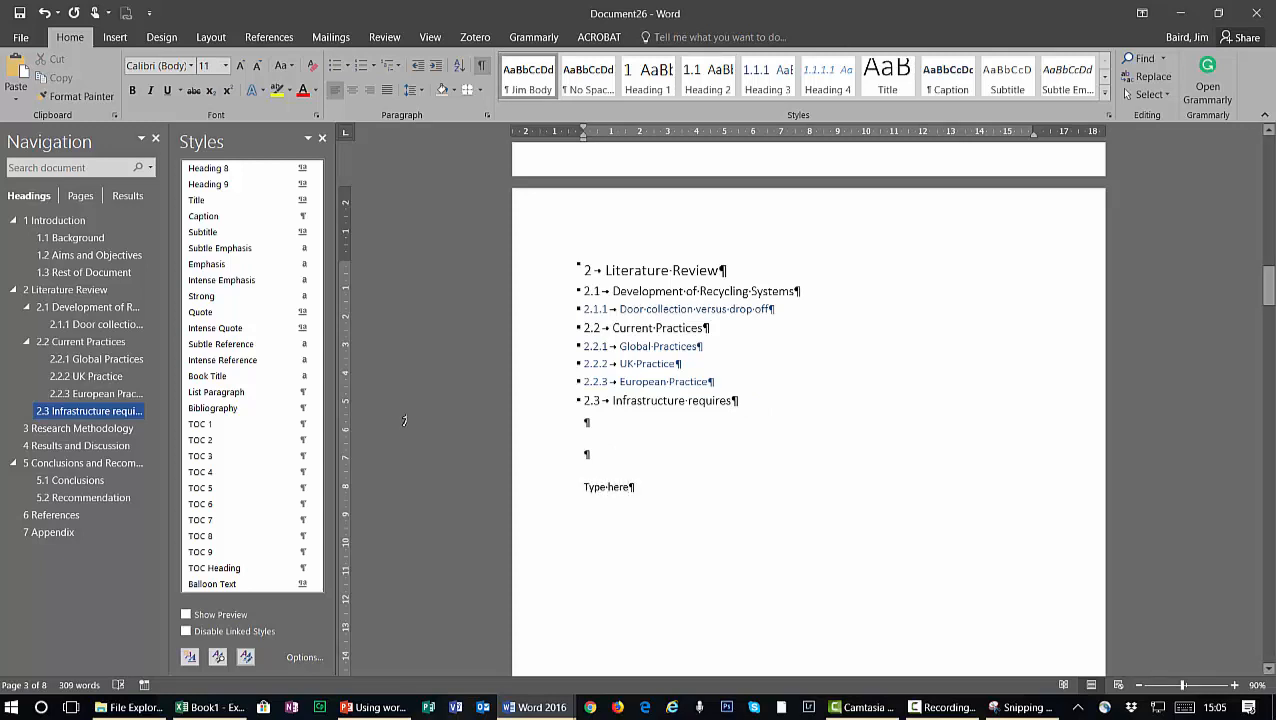
{"action": "left_click", "coordinate": [528, 498]}
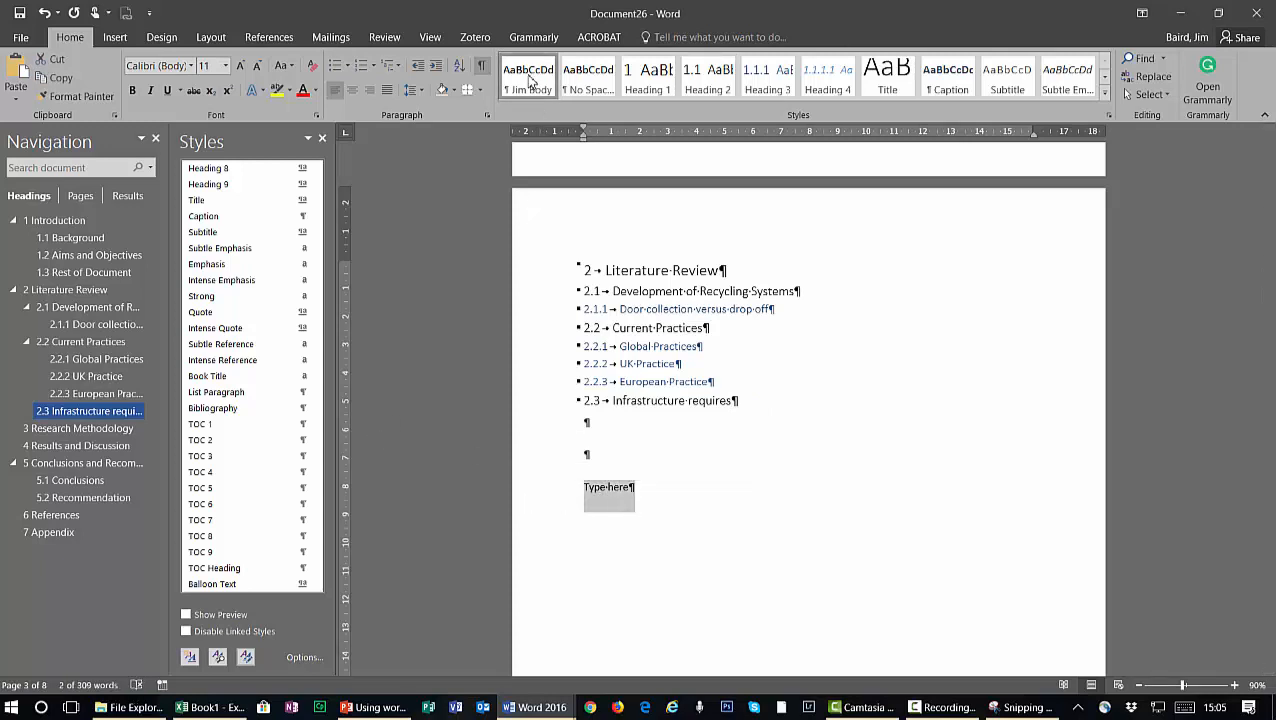
{"action": "left_click", "coordinate": [643, 488]}
{"action": "key", "text": "Return"}
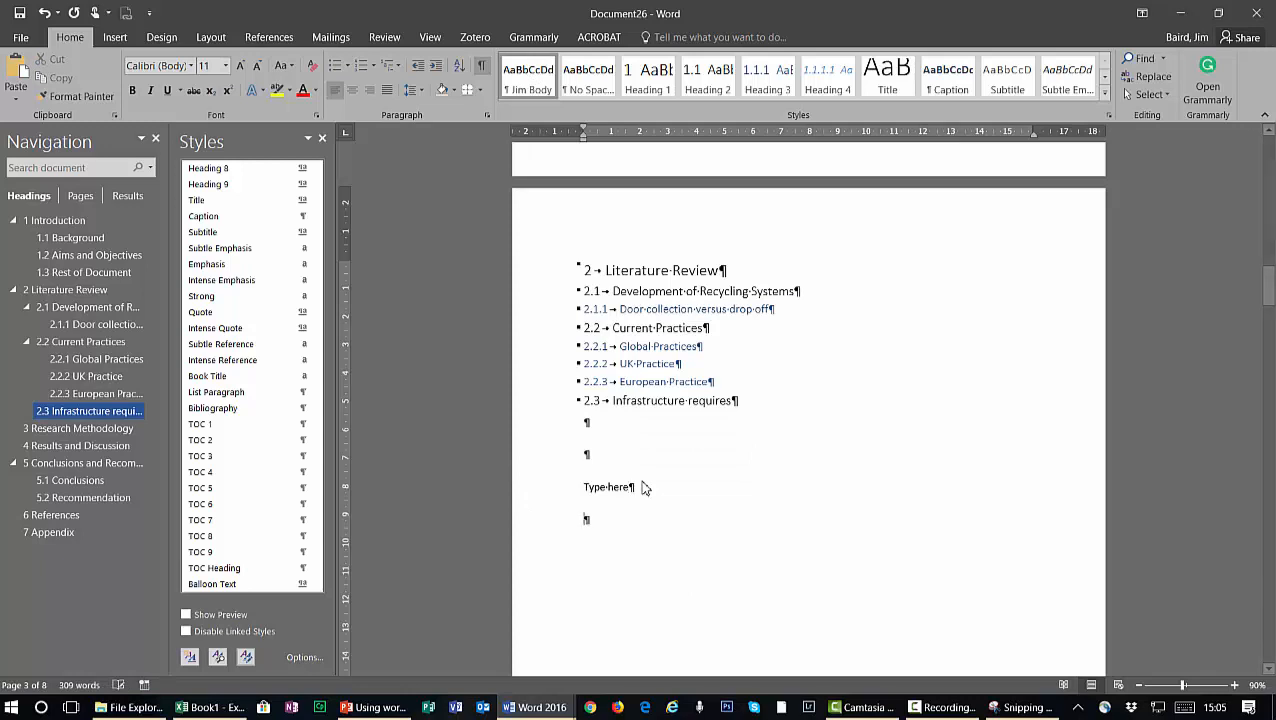
Switch to Excel and copy the whole HCl scatter chart from the Chart1 sheet
{"action": "left_click", "coordinate": [203, 707]}
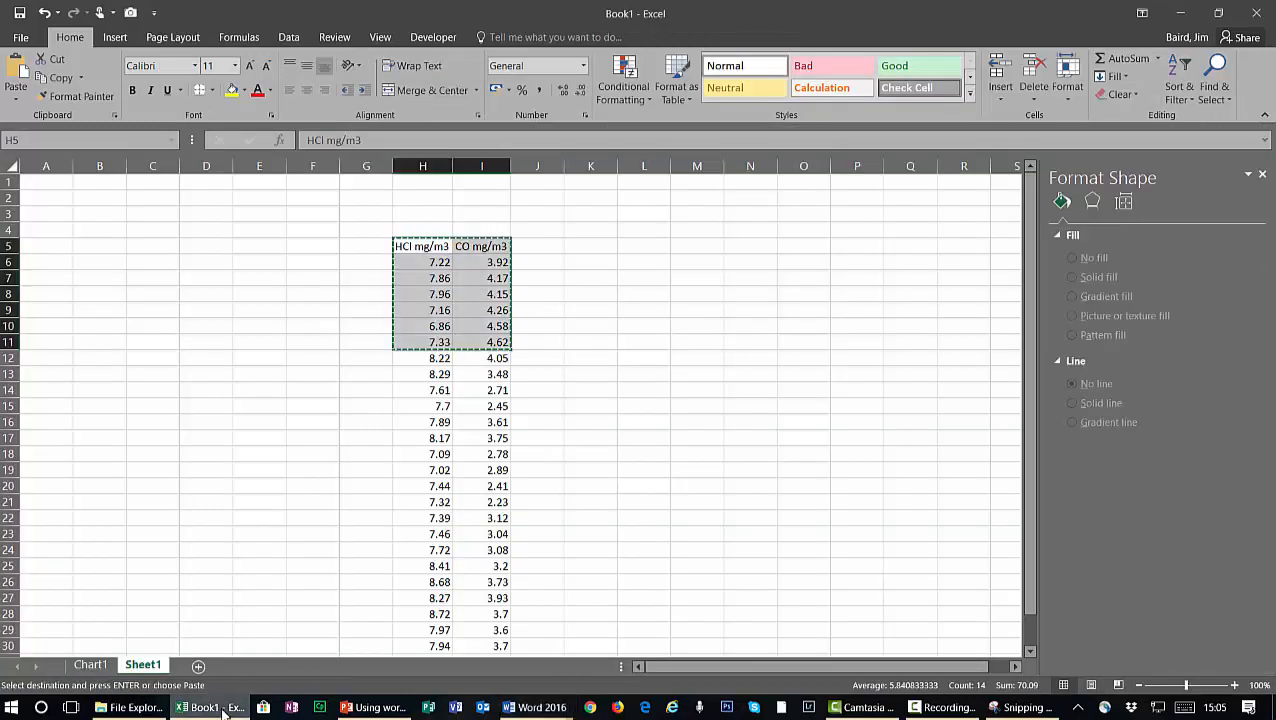
{"action": "left_click", "coordinate": [88, 665]}
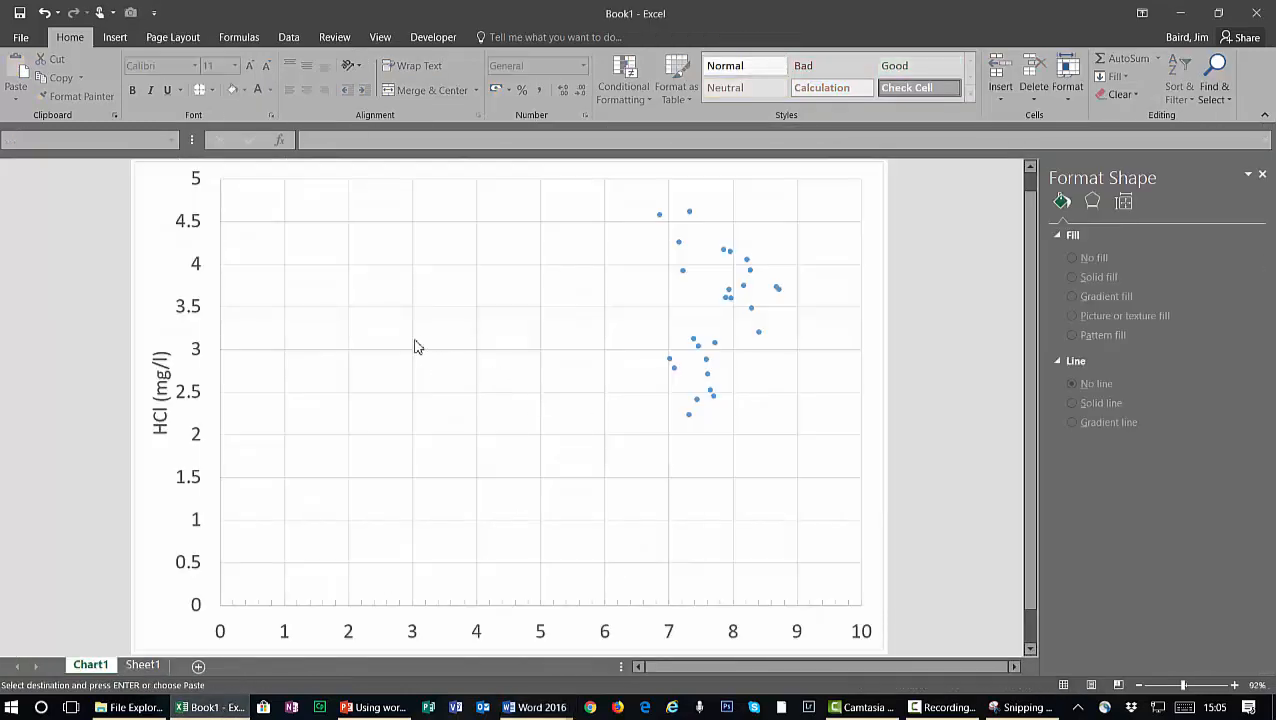
{"action": "left_click", "coordinate": [147, 173]}
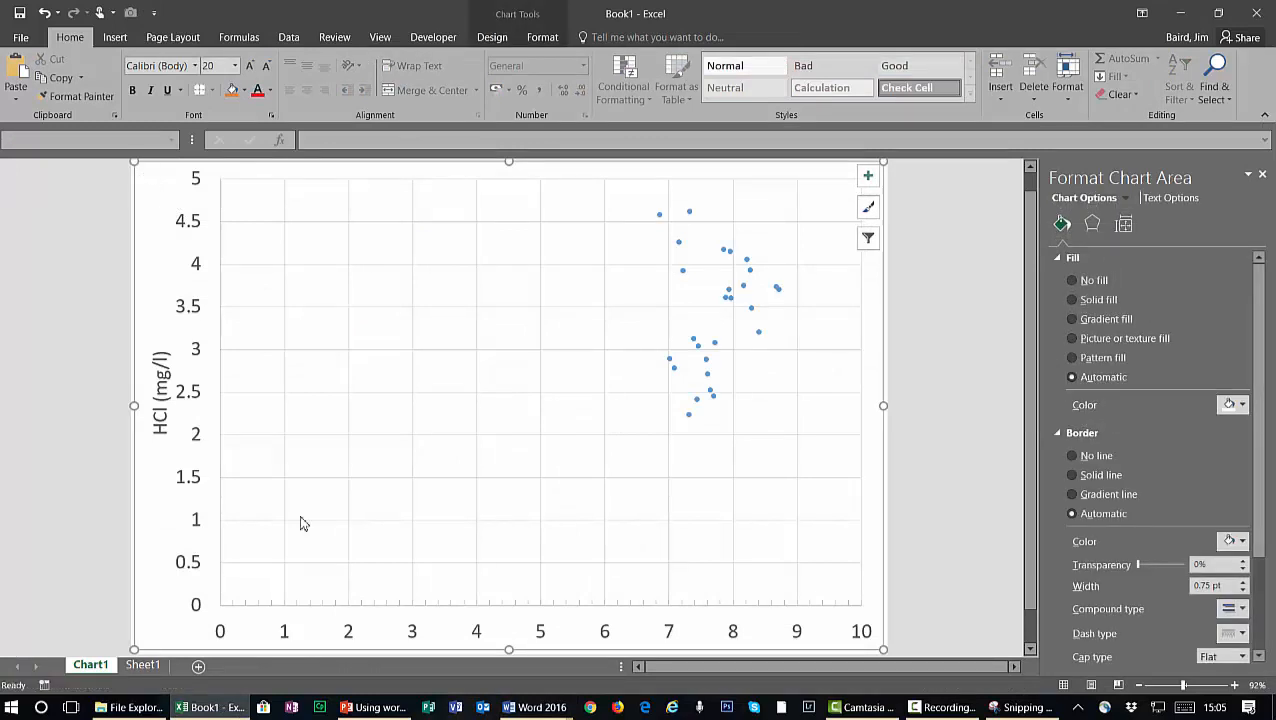
Paste the copied scatter chart as an editable chart below "Type here" in Word, select its inner parts, and delete it
{"action": "left_click", "coordinate": [530, 707]}
{"action": "left_click", "coordinate": [638, 668]}
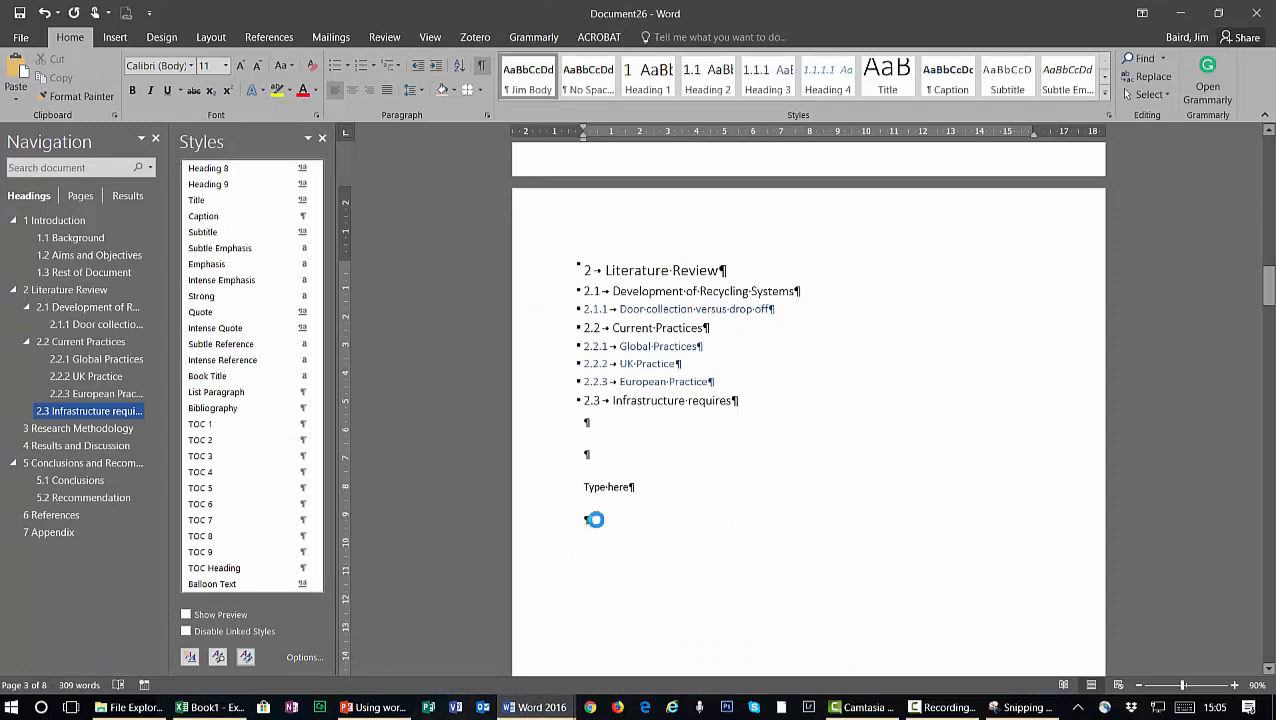
{"action": "key", "text": "ctrl+v"}
{"action": "left_click", "coordinate": [695, 473]}
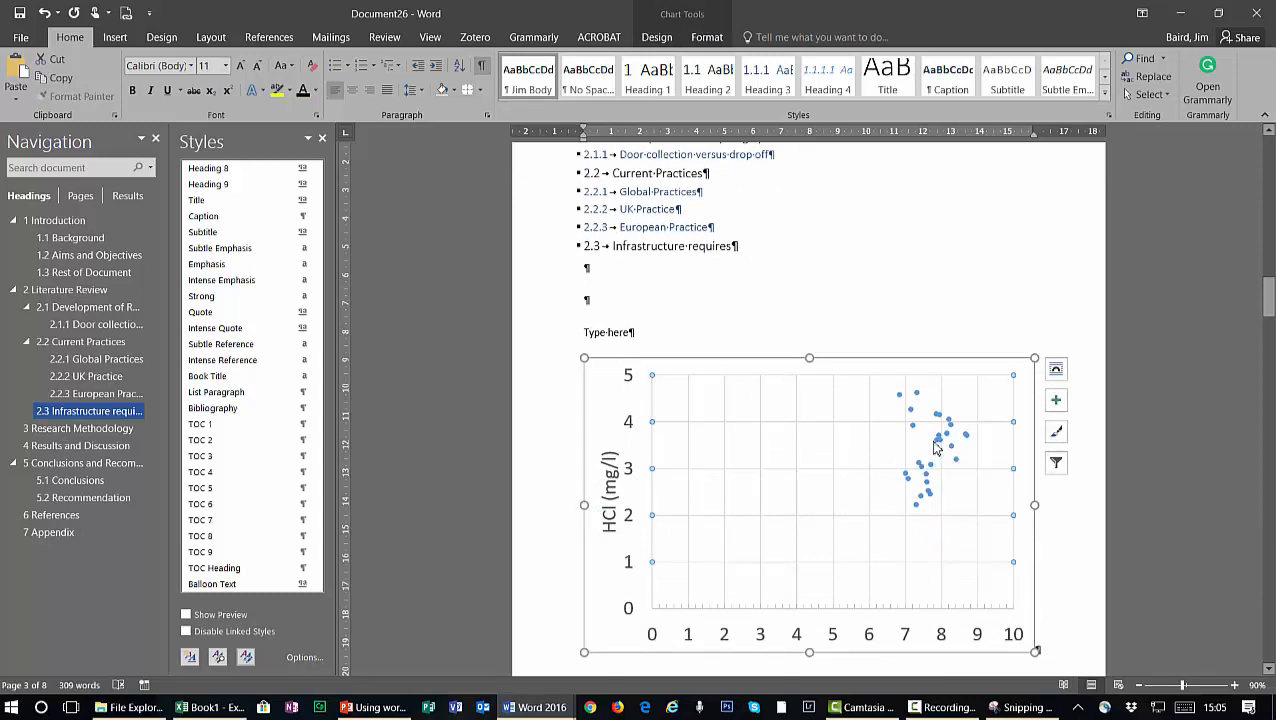
{"action": "left_click", "coordinate": [916, 412]}
{"action": "left_click", "coordinate": [953, 457]}
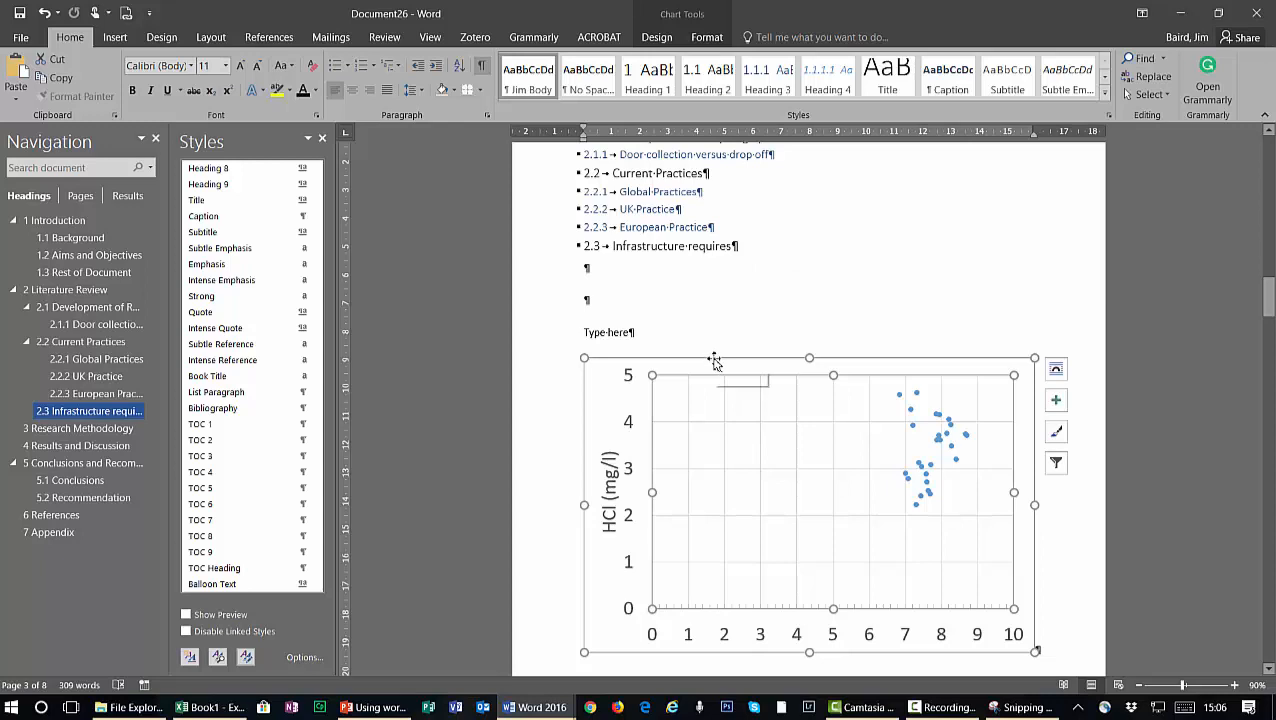
{"action": "key", "text": "Delete"}
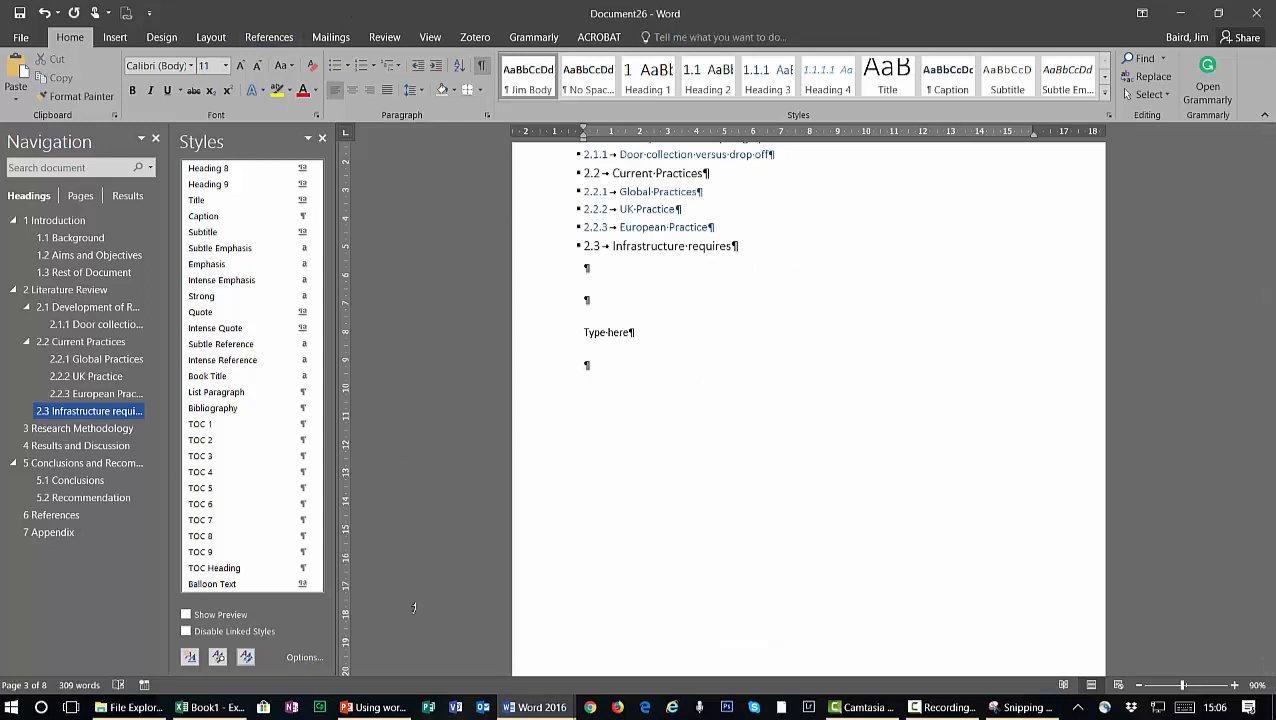
Copy the Excel scatter chart again and paste it as a picture into the empty paragraph below "Type here" in Word
{"action": "left_click", "coordinate": [210, 707]}
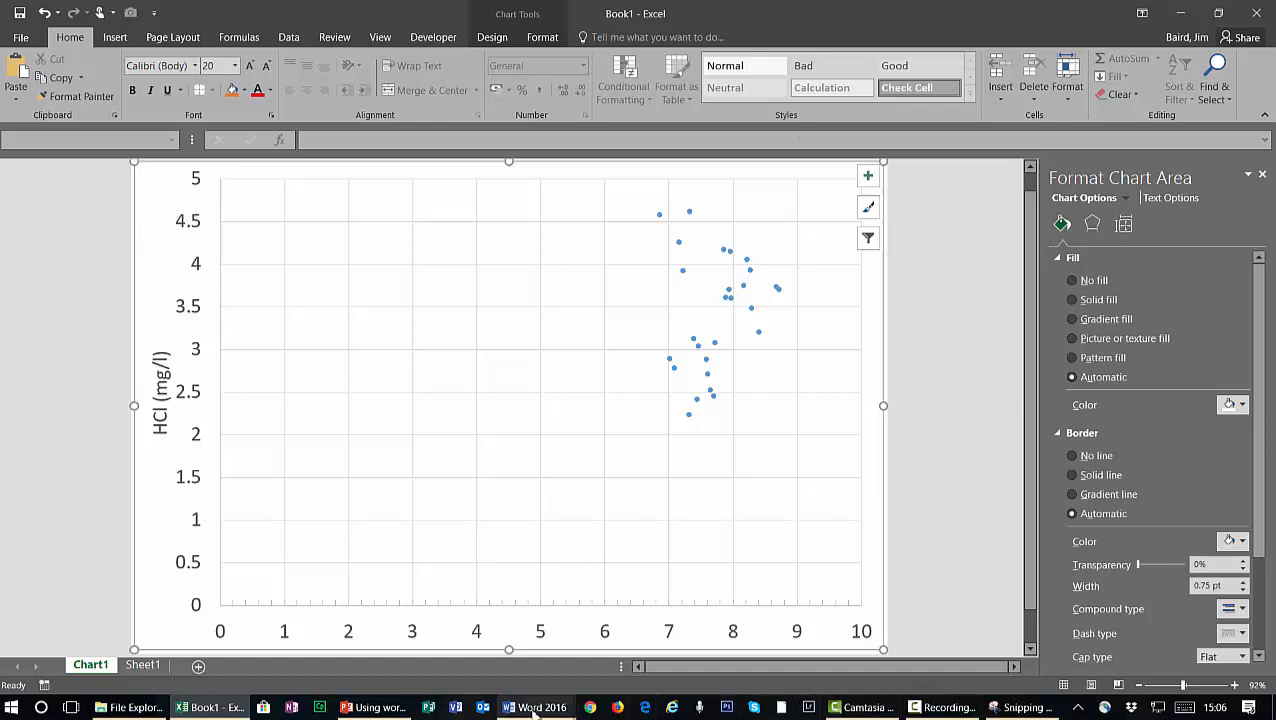
{"action": "mouse_move", "coordinate": [540, 707]}
{"action": "left_click", "coordinate": [655, 652]}
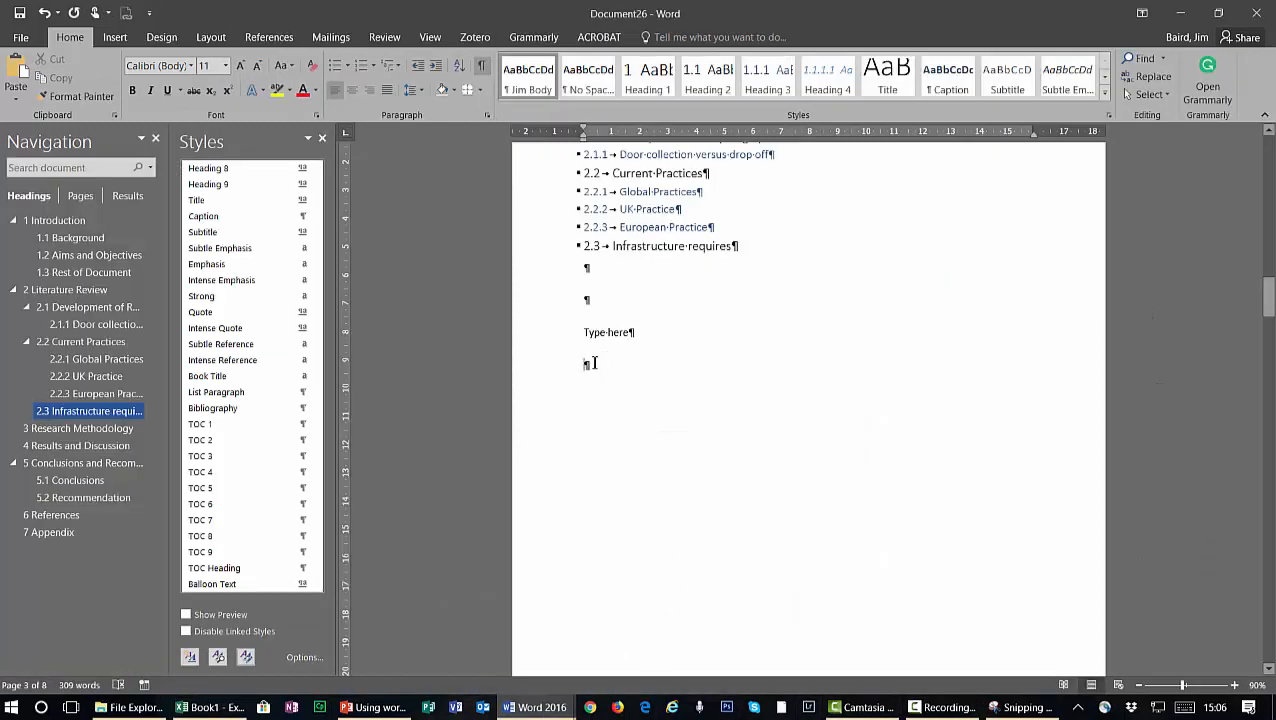
{"action": "right_click", "coordinate": [589, 366]}
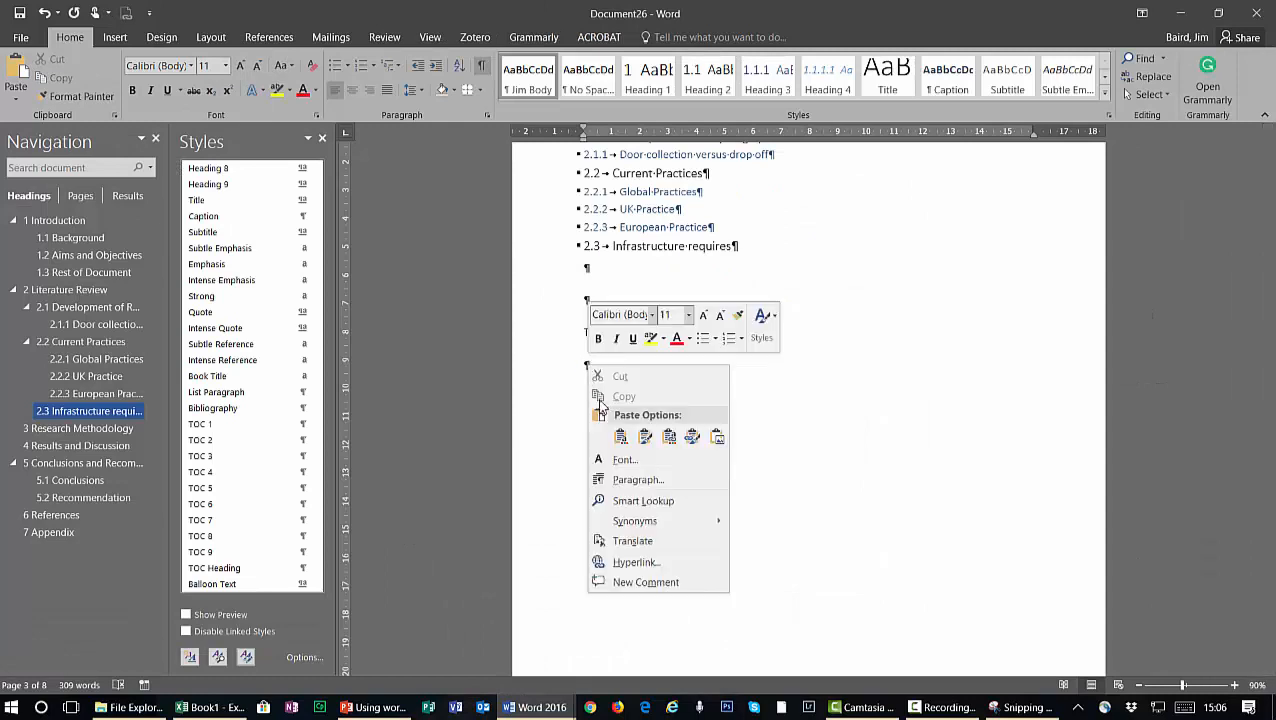
{"action": "left_click", "coordinate": [717, 439]}
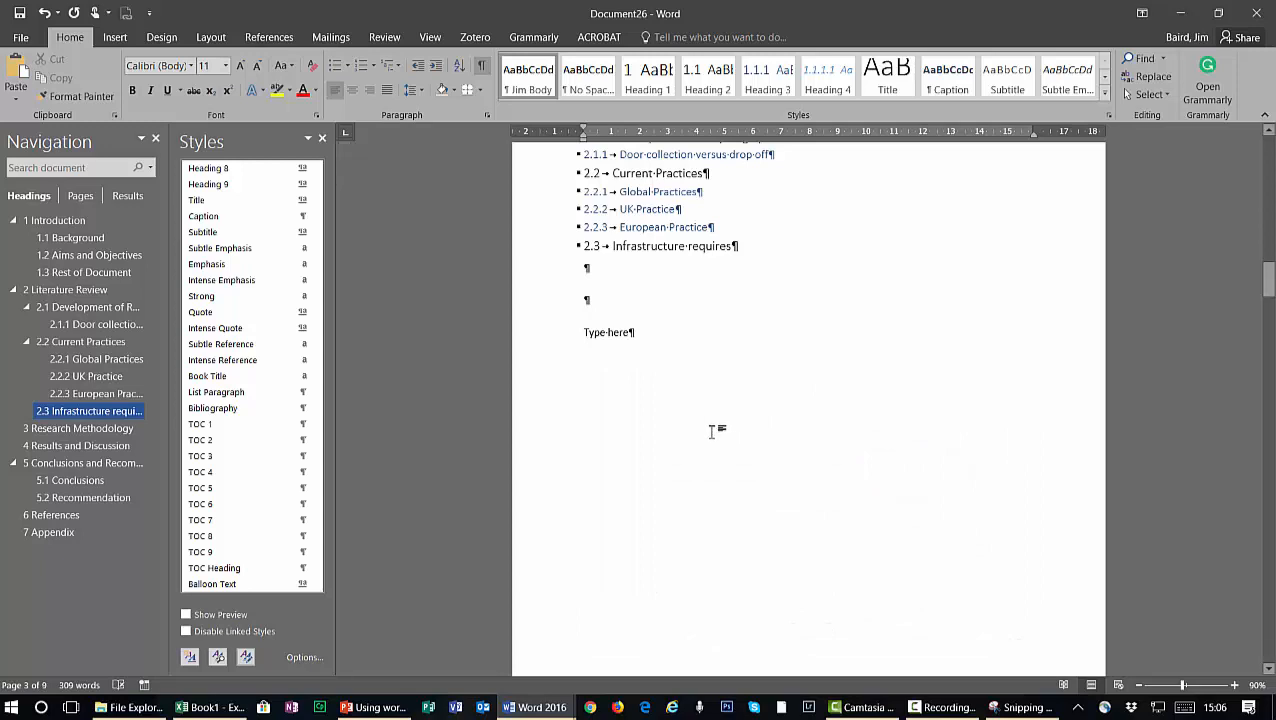
Shrink the pasted chart picture proportionally to about 16.55 cm wide and 10.81 cm high
{"action": "scroll", "coordinate": [711, 431], "scroll_direction": "down", "scroll_amount": 10}
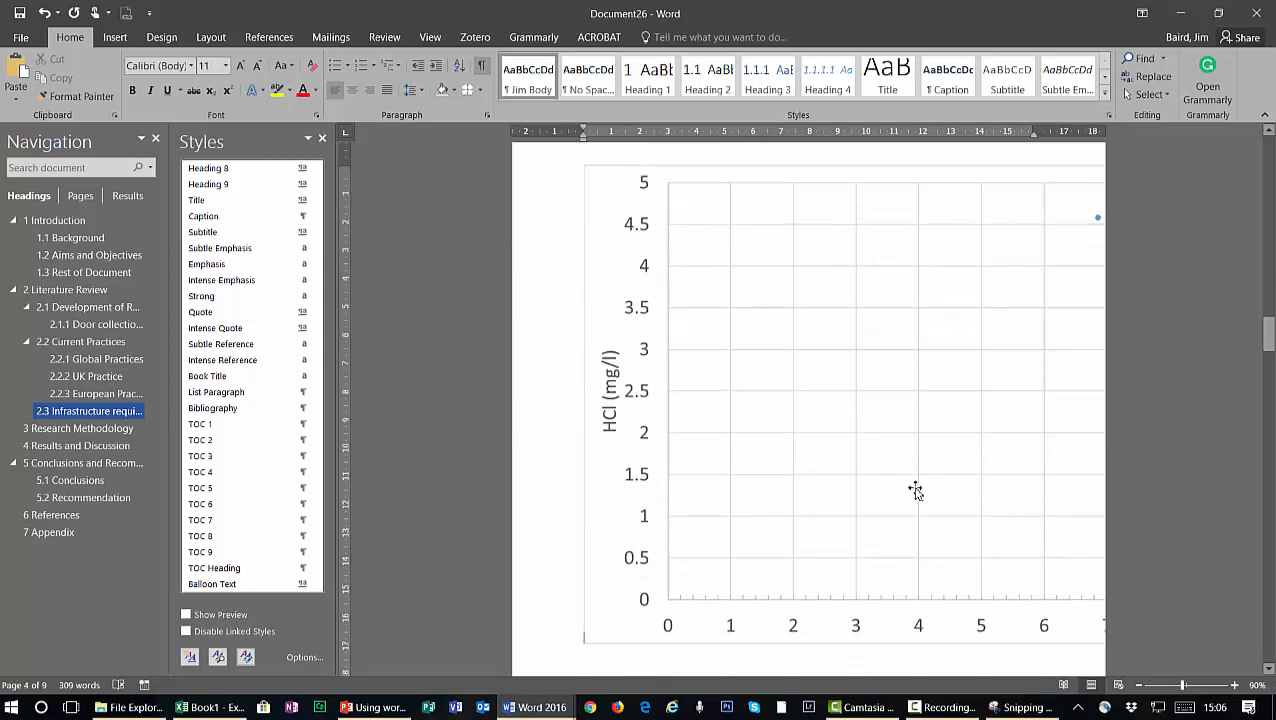
{"action": "scroll", "coordinate": [900, 465], "scroll_direction": "down", "scroll_amount": 2}
{"action": "left_click", "coordinate": [883, 421]}
{"action": "scroll", "coordinate": [883, 420], "scroll_direction": "up", "scroll_amount": 3}
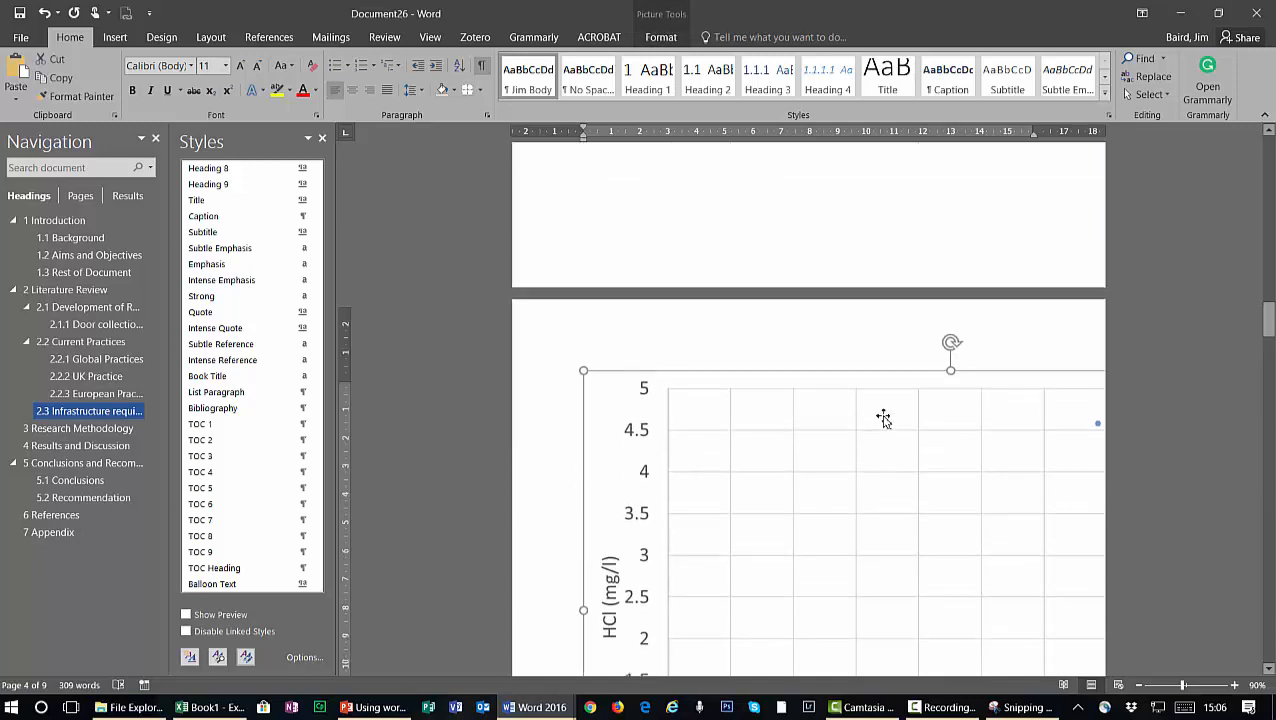
{"action": "left_click_drag", "start_coordinate": [585, 382], "coordinate": [840, 544]}
{"action": "scroll", "coordinate": [838, 542], "scroll_direction": "down", "scroll_amount": 5}
{"action": "scroll", "coordinate": [830, 505], "scroll_direction": "up", "scroll_amount": 5}
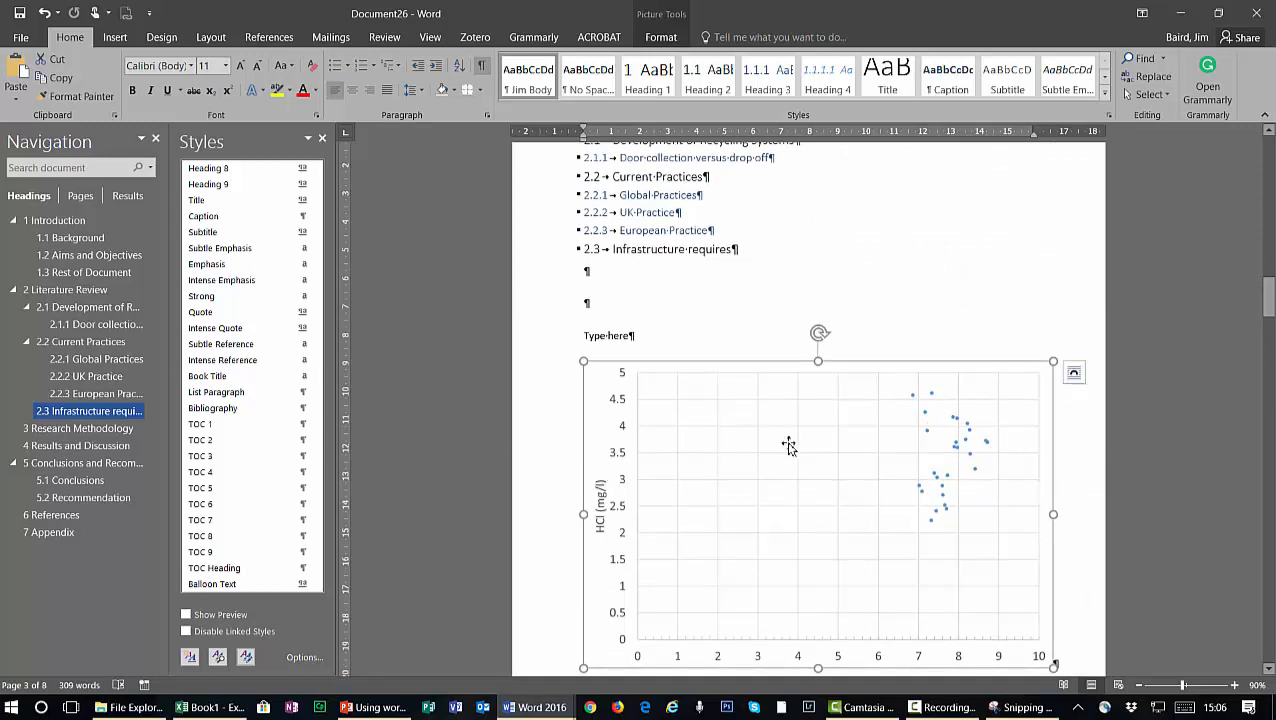
Examine the page layout and blank page areas from the chapter 1 table to the Results and Discussion chapter
{"action": "scroll", "coordinate": [790, 447], "scroll_direction": "up", "scroll_amount": 6}
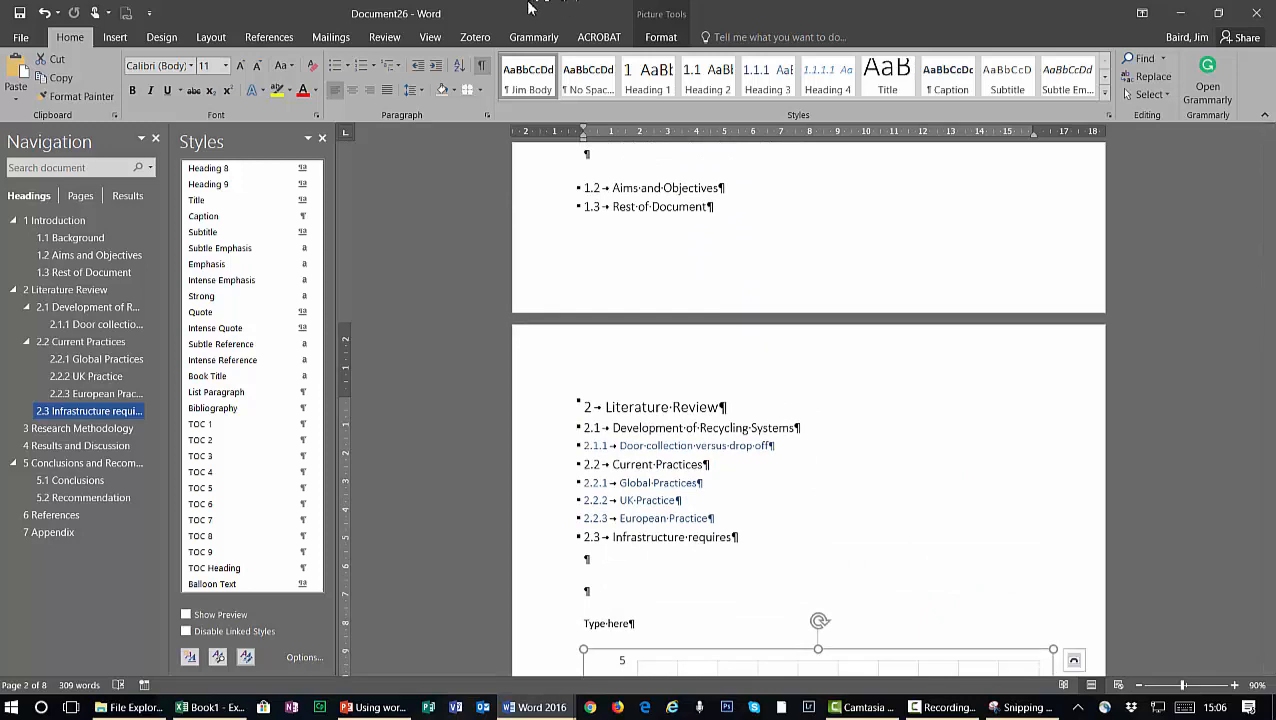
{"action": "scroll", "coordinate": [530, 8], "scroll_direction": "up", "scroll_amount": 7}
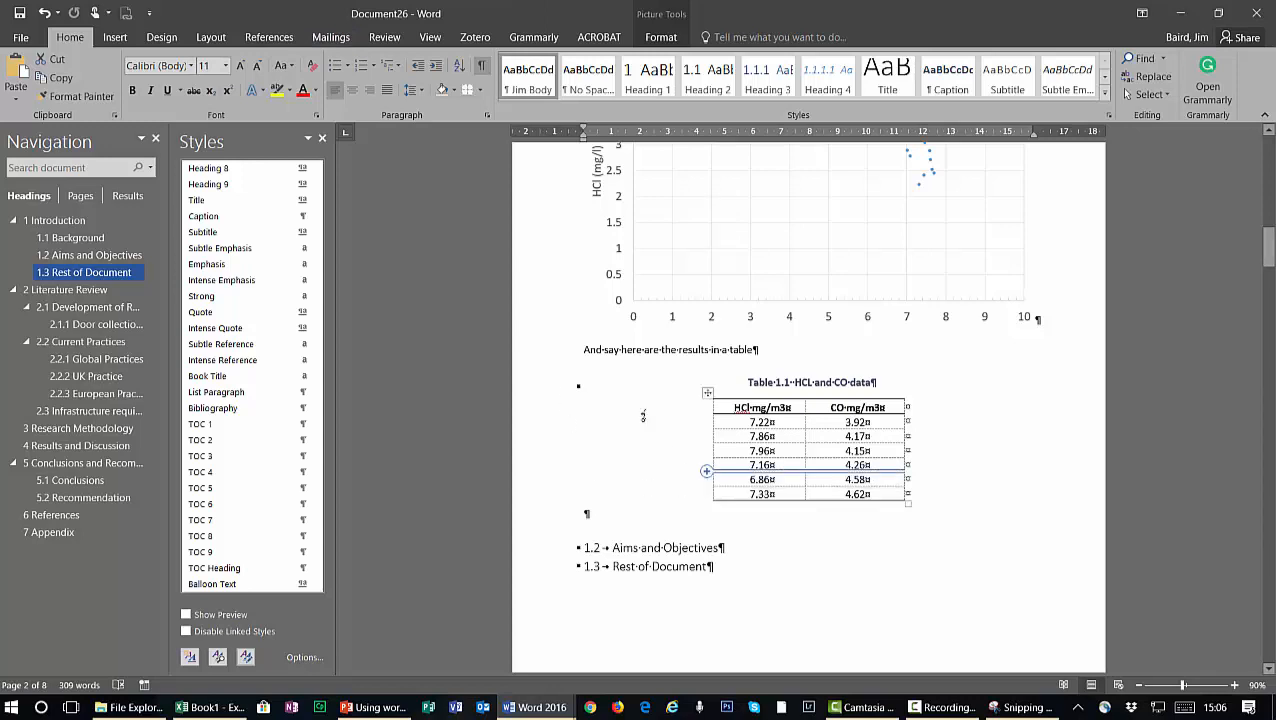
{"action": "scroll", "coordinate": [640, 387], "scroll_direction": "down", "scroll_amount": 20}
{"action": "scroll", "coordinate": [644, 398], "scroll_direction": "down", "scroll_amount": 6}
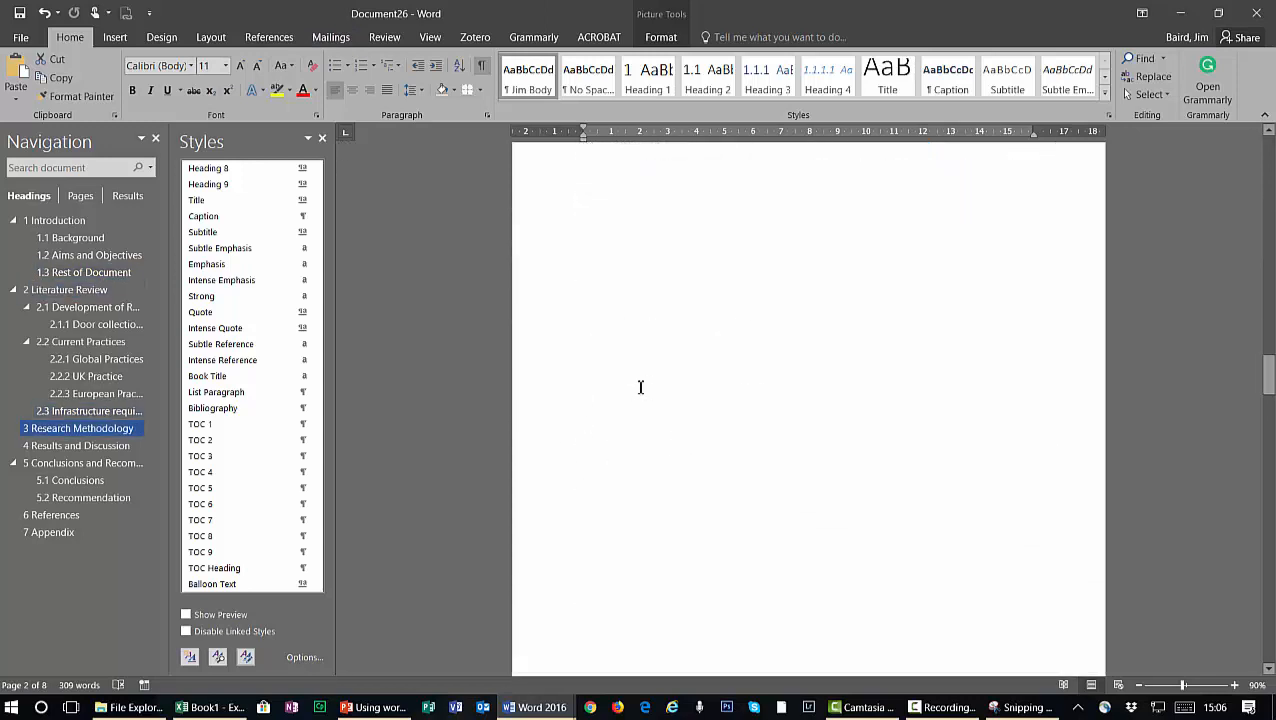
{"action": "scroll", "coordinate": [645, 407], "scroll_direction": "down", "scroll_amount": 3}
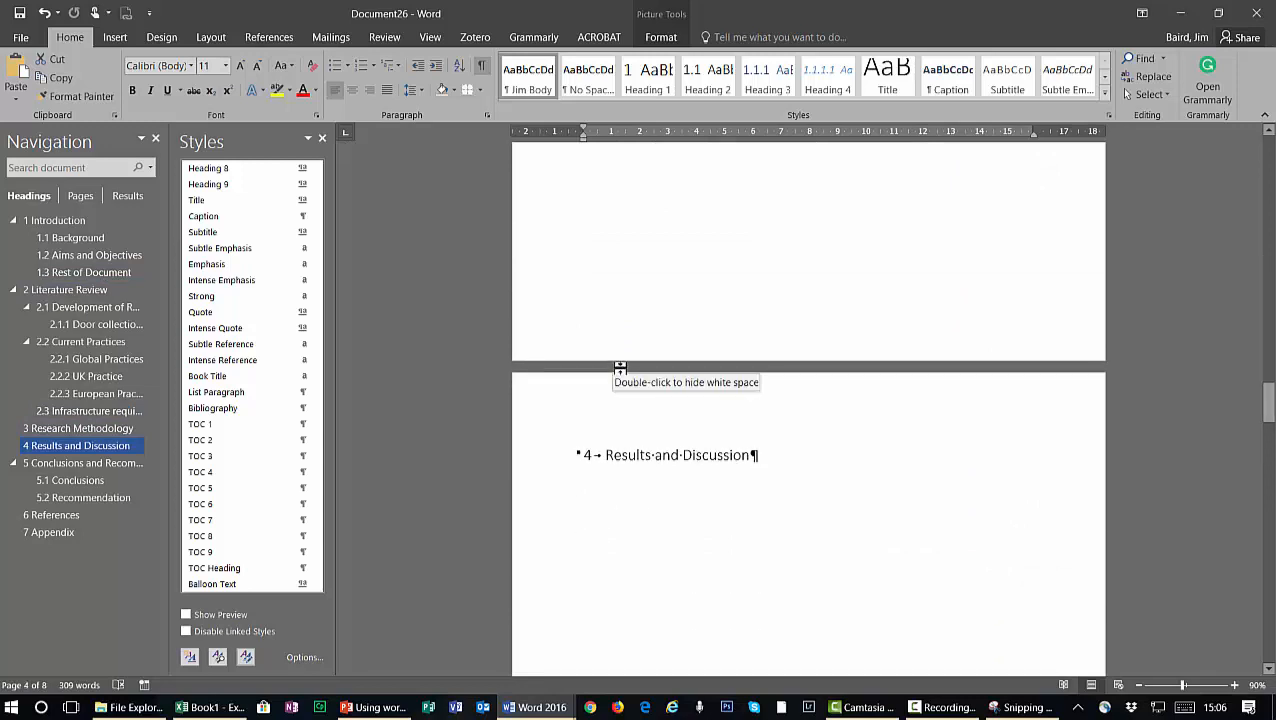
{"action": "scroll", "coordinate": [620, 368], "scroll_direction": "up", "scroll_amount": 5}
{"action": "scroll", "coordinate": [666, 393], "scroll_direction": "down", "scroll_amount": 5}
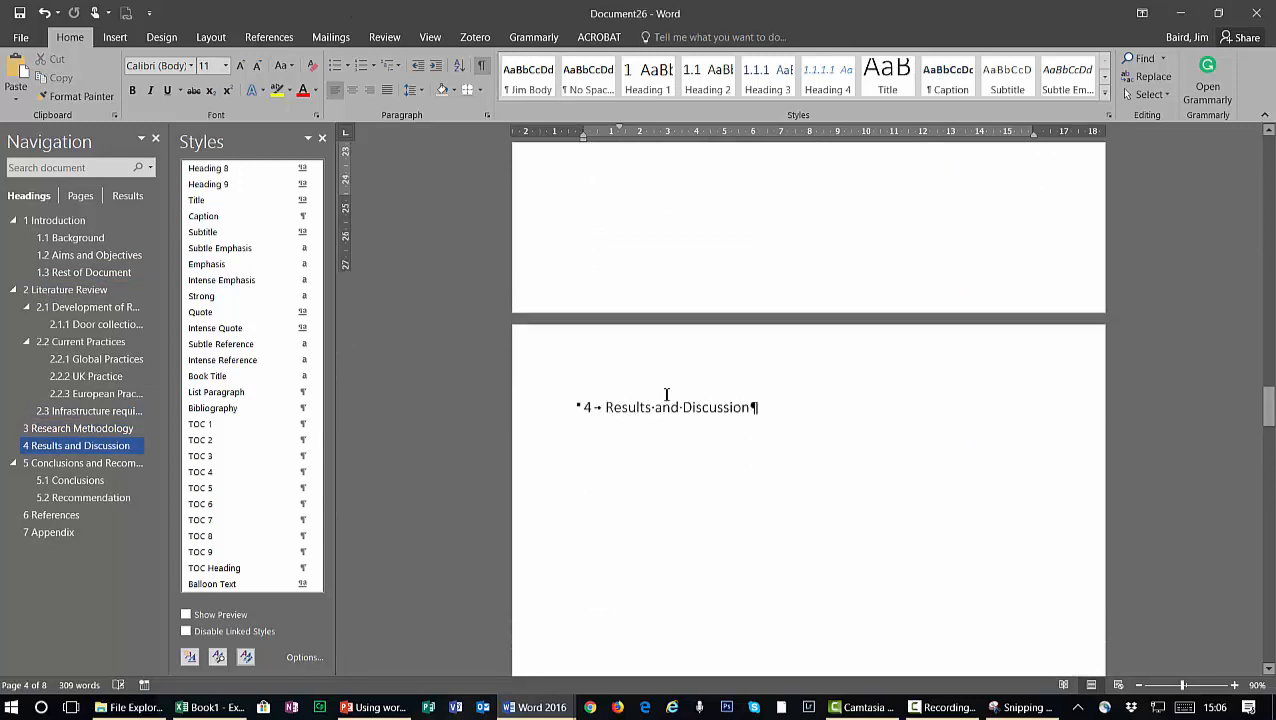
{"action": "scroll", "coordinate": [666, 395], "scroll_direction": "up", "scroll_amount": 5}
{"action": "scroll", "coordinate": [667, 398], "scroll_direction": "down", "scroll_amount": 2}
{"action": "scroll", "coordinate": [666, 488], "scroll_direction": "up", "scroll_amount": 4}
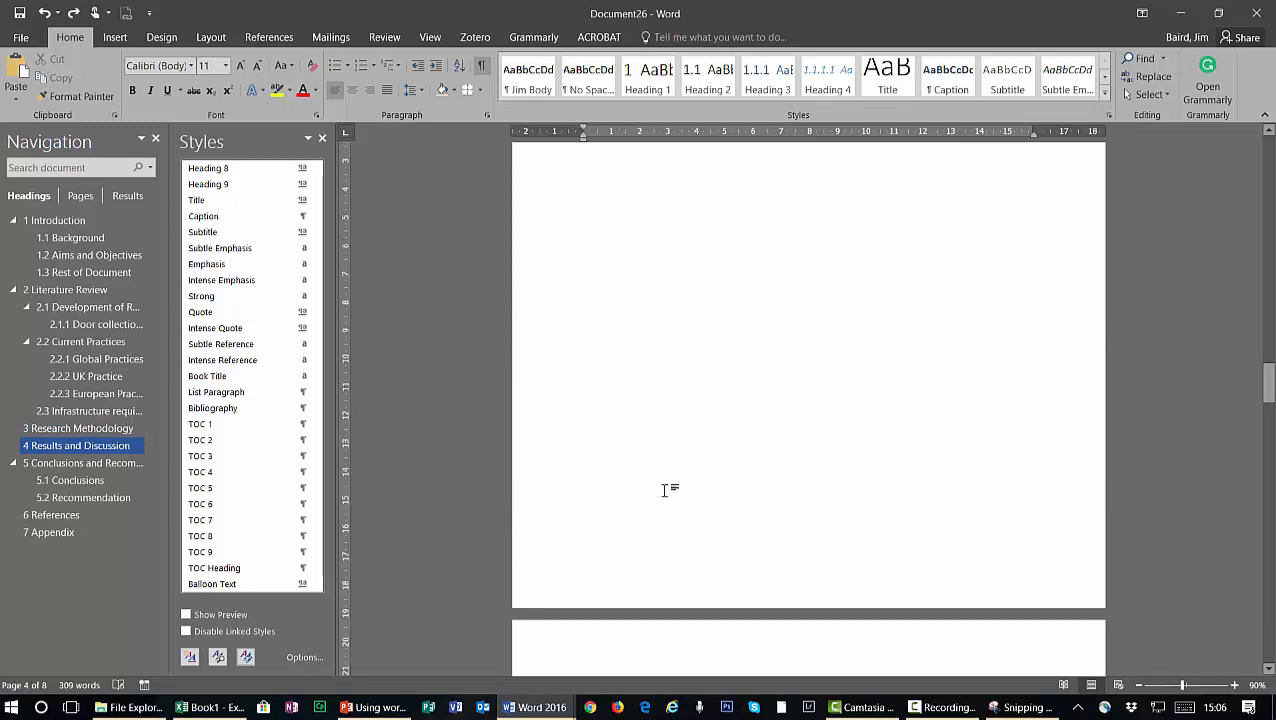
{"action": "scroll", "coordinate": [700, 530], "scroll_direction": "down", "scroll_amount": 4}
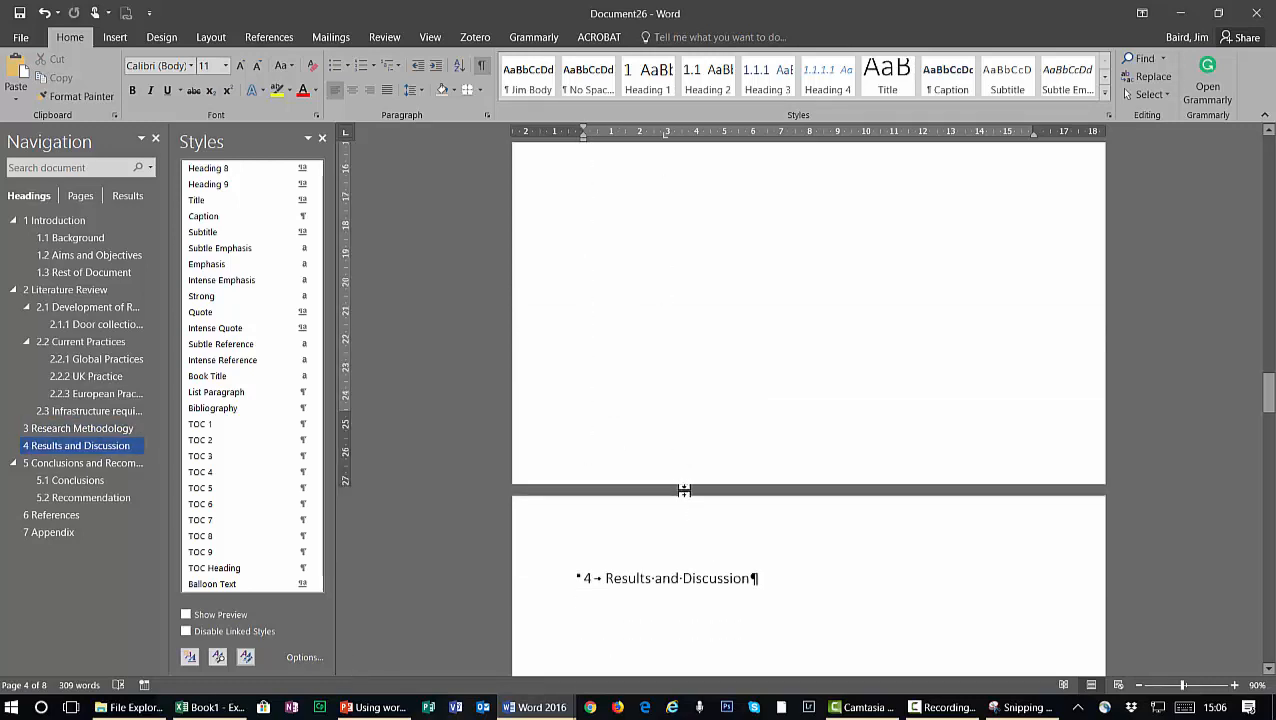
{"action": "scroll", "coordinate": [684, 490], "scroll_direction": "up", "scroll_amount": 8}
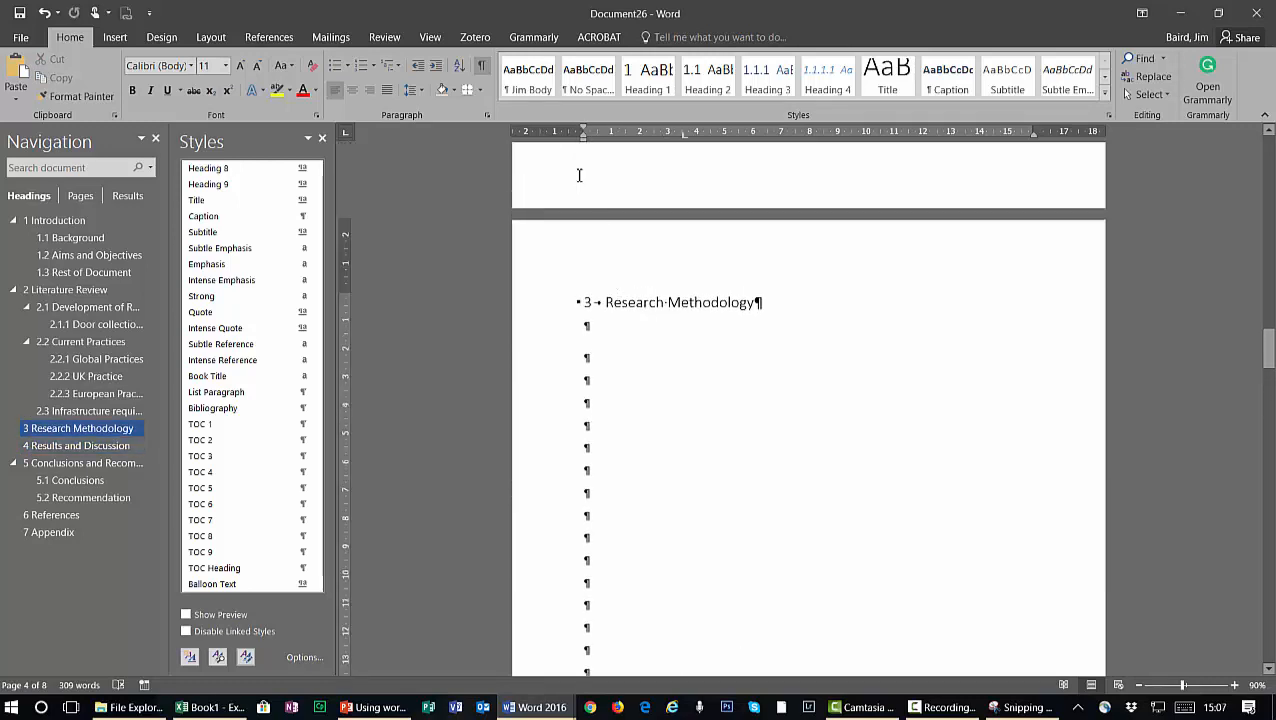
{"action": "scroll", "coordinate": [586, 216], "scroll_direction": "up", "scroll_amount": 9}
Hide the white space between pages and check the condensed layout throughout the document
{"action": "left_click", "coordinate": [588, 218]}
{"action": "scroll", "coordinate": [588, 219], "scroll_direction": "up", "scroll_amount": 8}
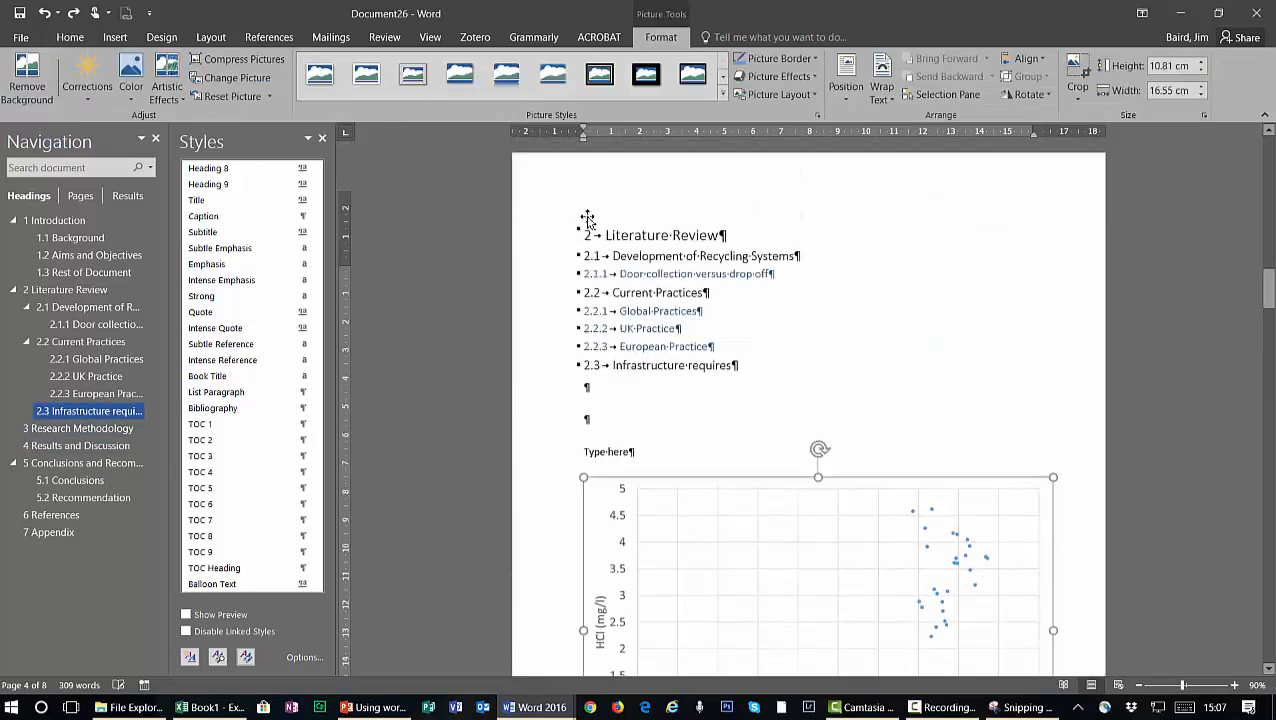
{"action": "scroll", "coordinate": [581, 189], "scroll_direction": "up", "scroll_amount": 2}
{"action": "left_click", "coordinate": [582, 204]}
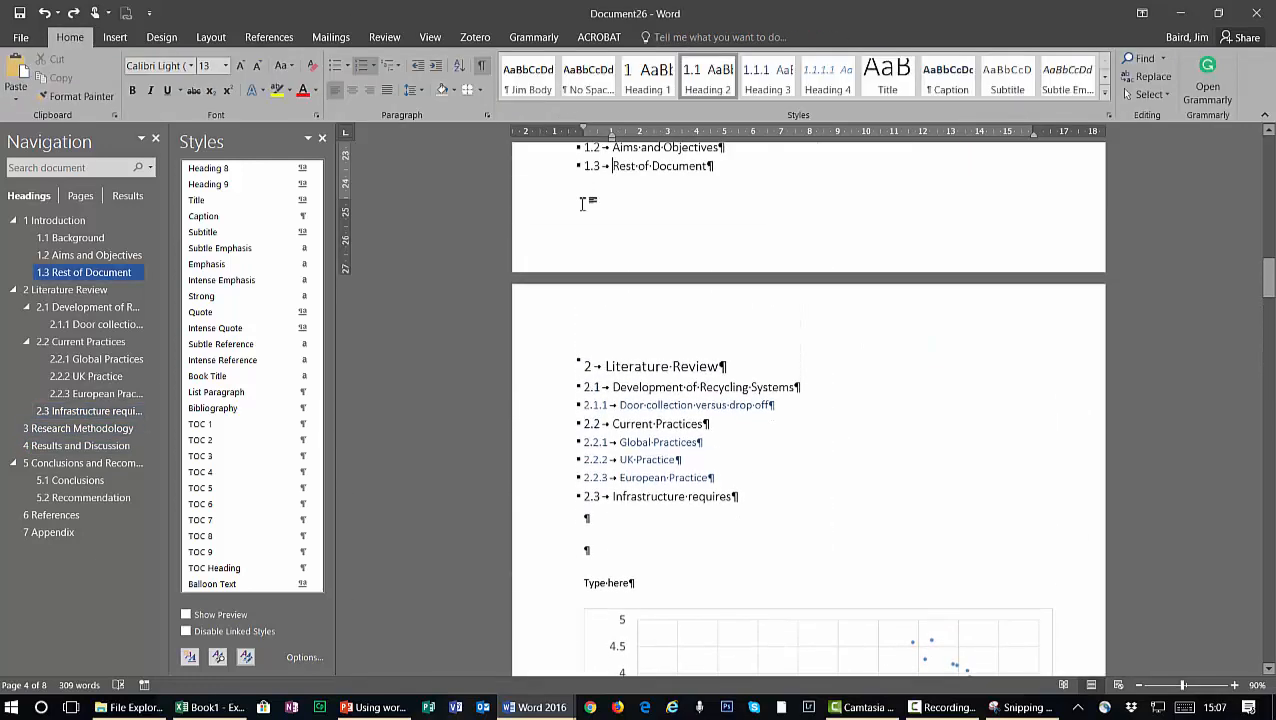
{"action": "right_click", "coordinate": [604, 276]}
{"action": "left_click", "coordinate": [577, 273]}
{"action": "double_click", "coordinate": [575, 274]}
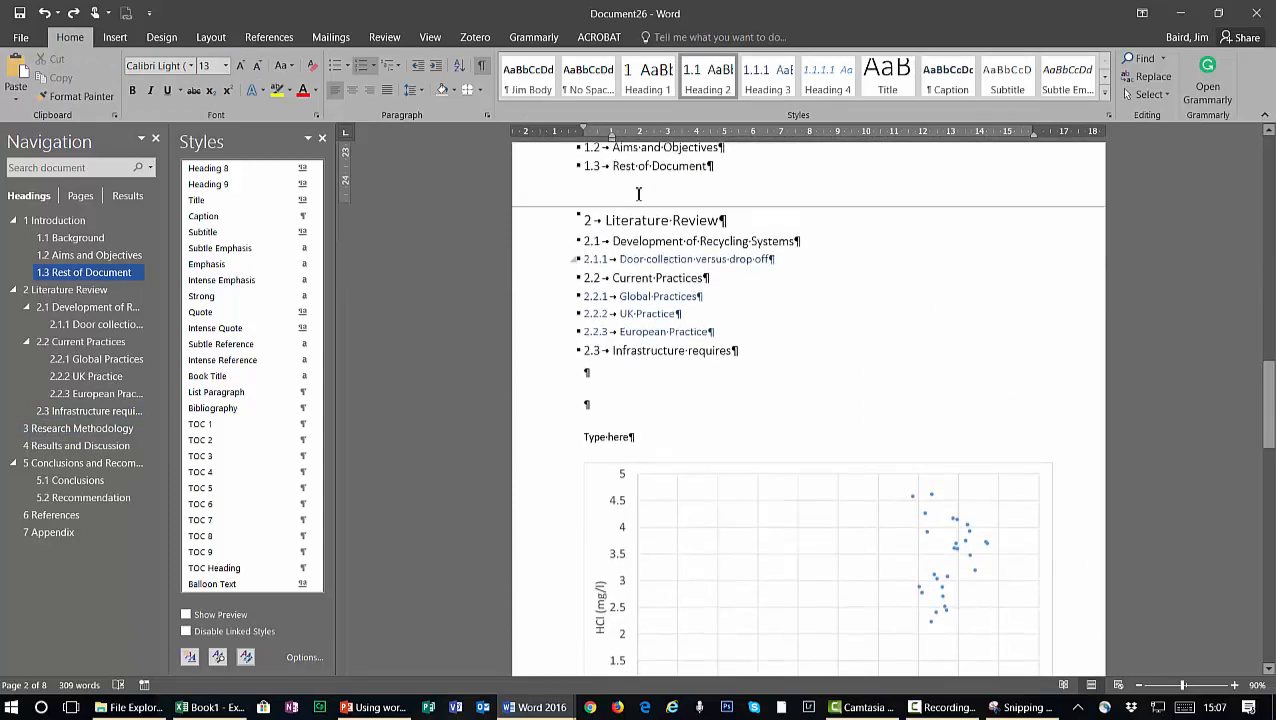
{"action": "scroll", "coordinate": [936, 242], "scroll_direction": "down", "scroll_amount": 20}
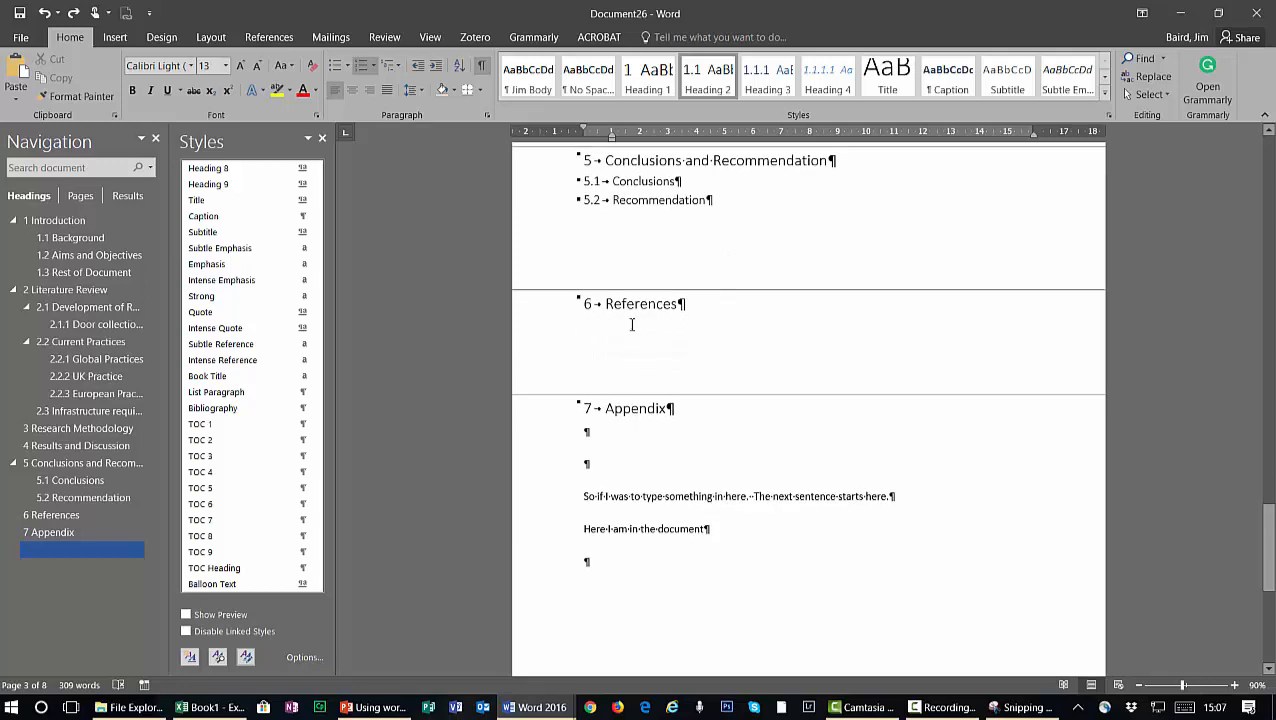
{"action": "scroll", "coordinate": [785, 342], "scroll_direction": "up", "scroll_amount": 20}
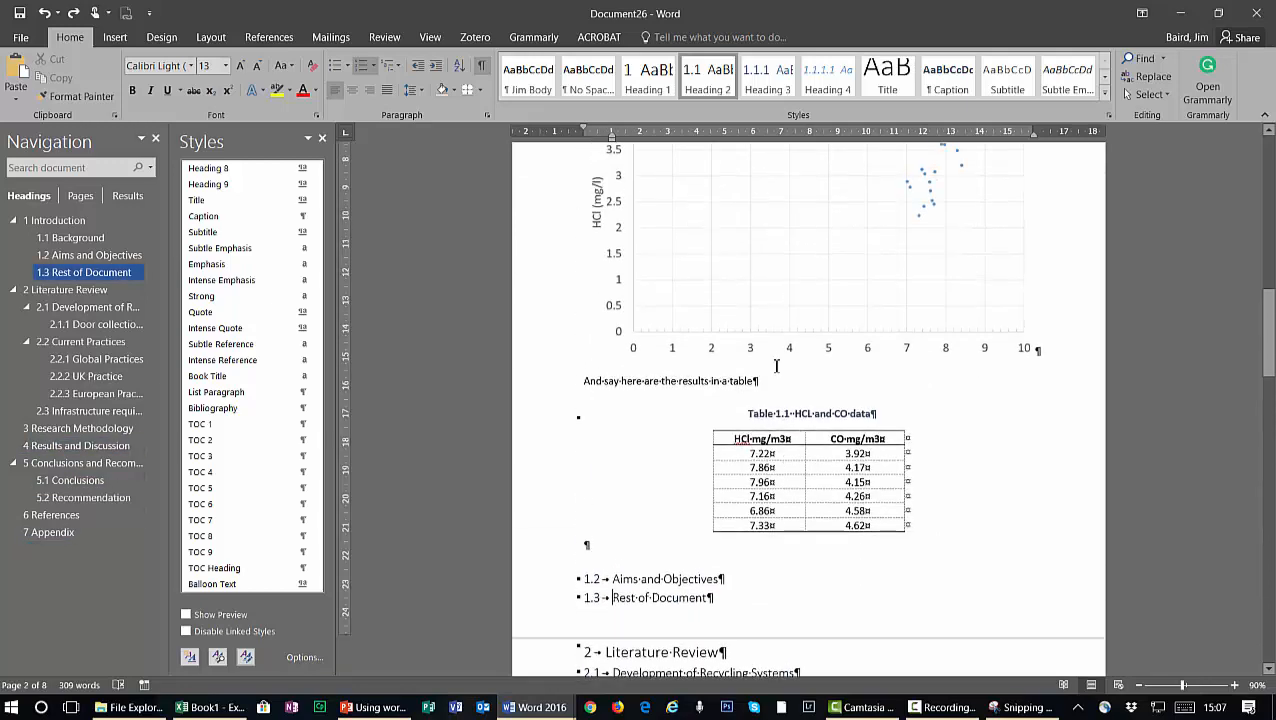
{"action": "scroll", "coordinate": [763, 347], "scroll_direction": "down", "scroll_amount": 3}
{"action": "scroll", "coordinate": [700, 300], "scroll_direction": "up", "scroll_amount": 10}
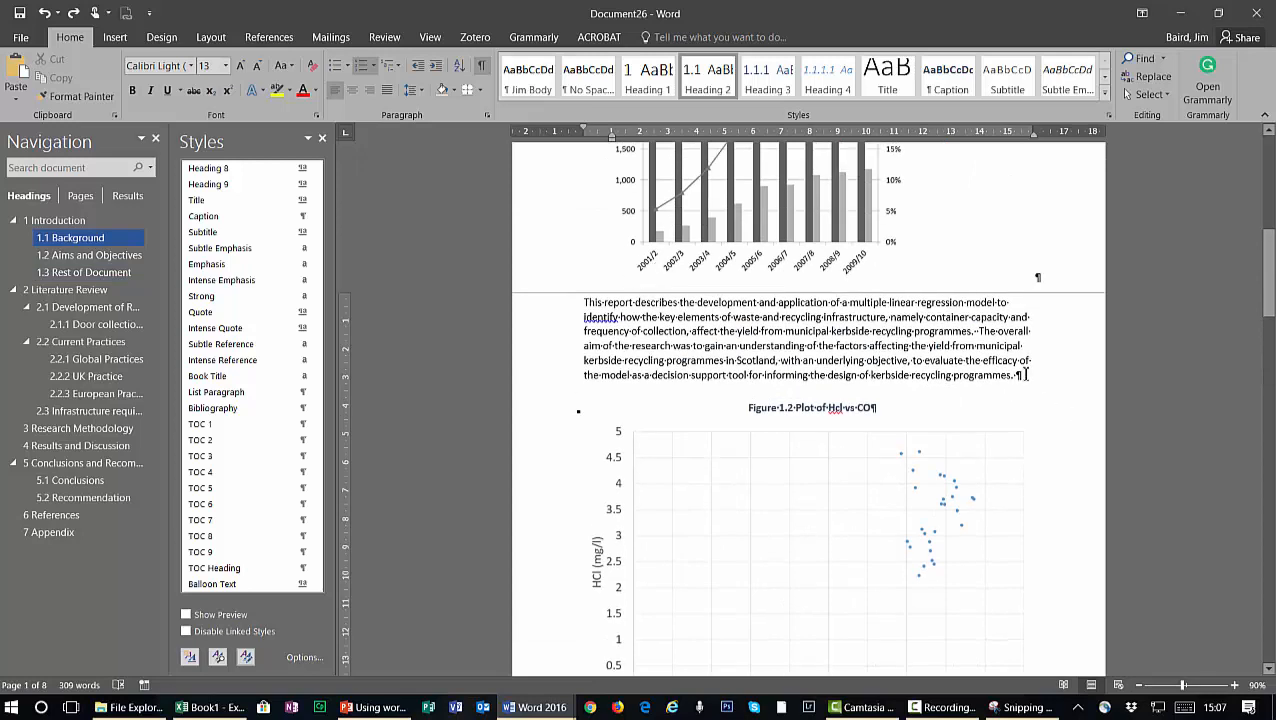
Open Mendeley Desktop's citation styles, look at Harvard reference format 1 (deprecated) and the other installed styles, and close the list
{"action": "left_click", "coordinate": [1025, 375]}
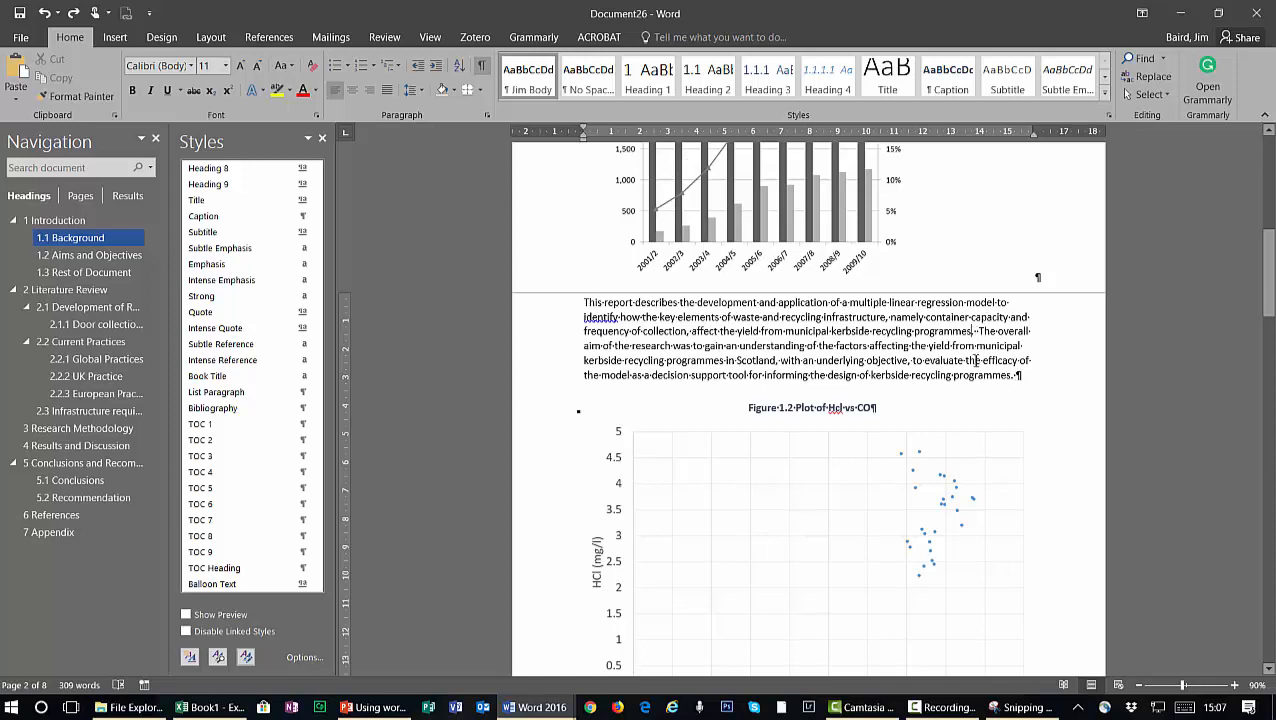
{"action": "left_click", "coordinate": [272, 38]}
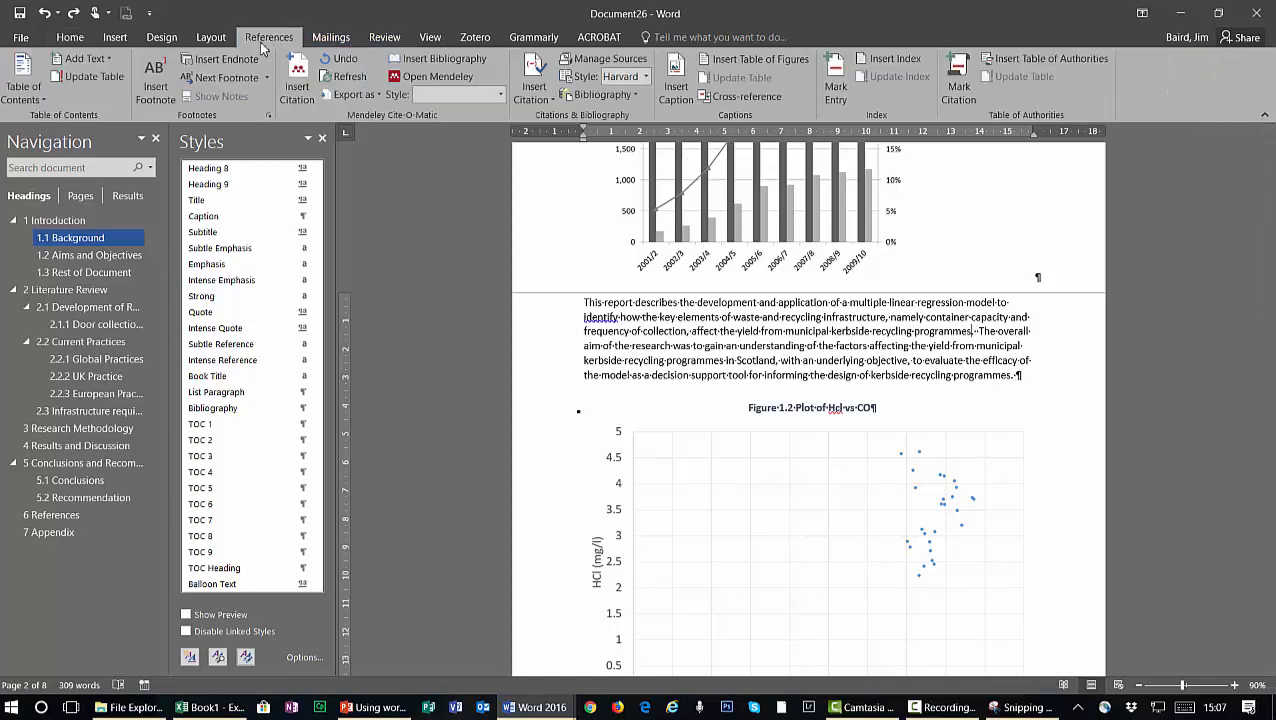
{"action": "left_click", "coordinate": [432, 80]}
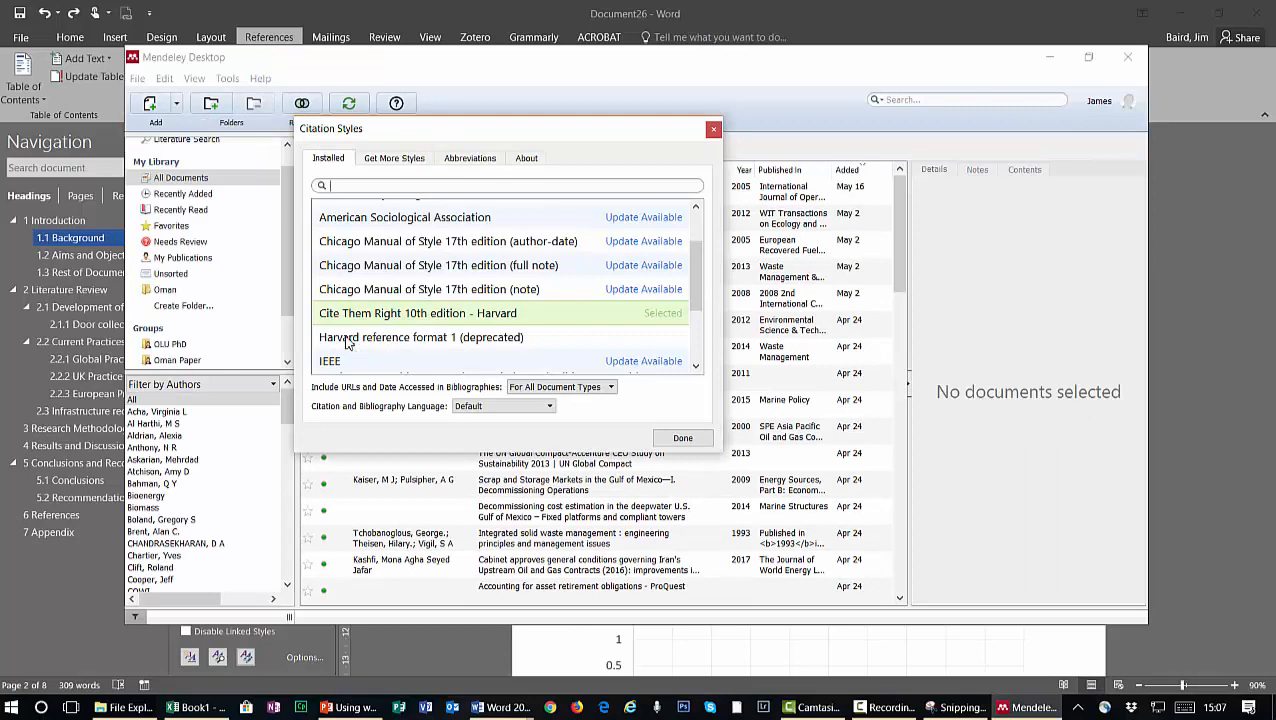
{"action": "left_click", "coordinate": [347, 339]}
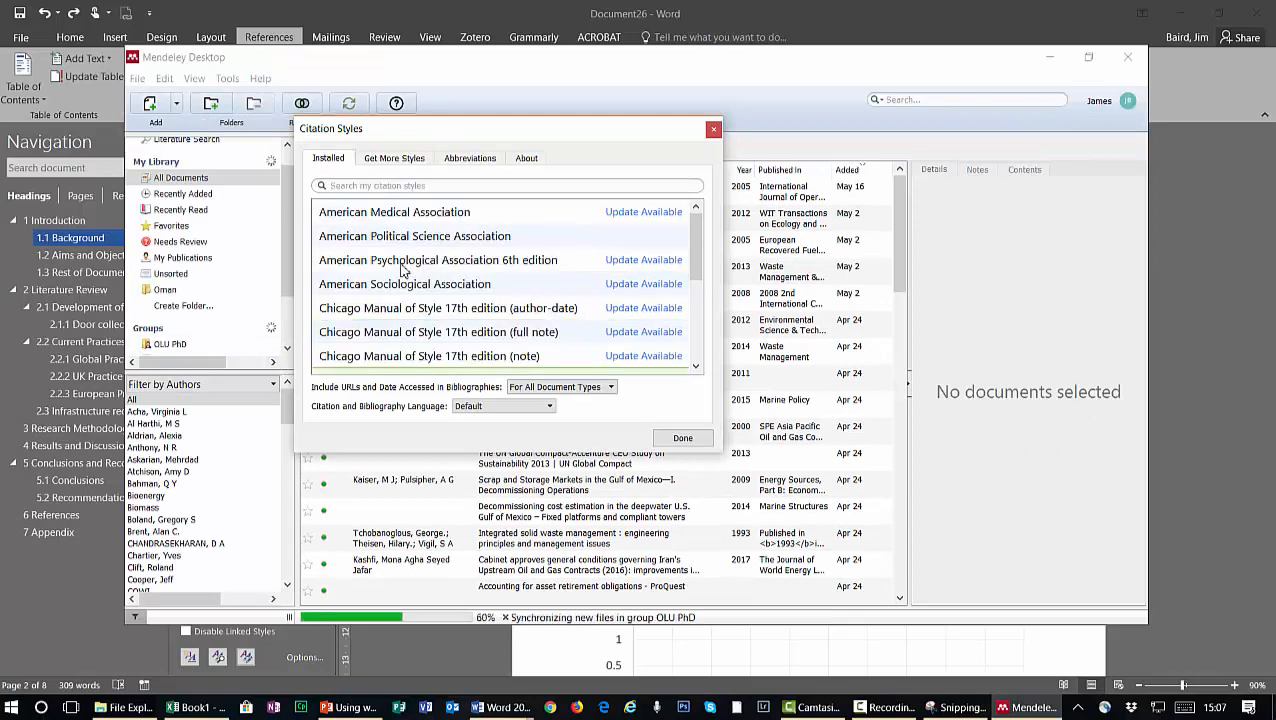
{"action": "scroll", "coordinate": [403, 268], "scroll_direction": "down", "scroll_amount": 3}
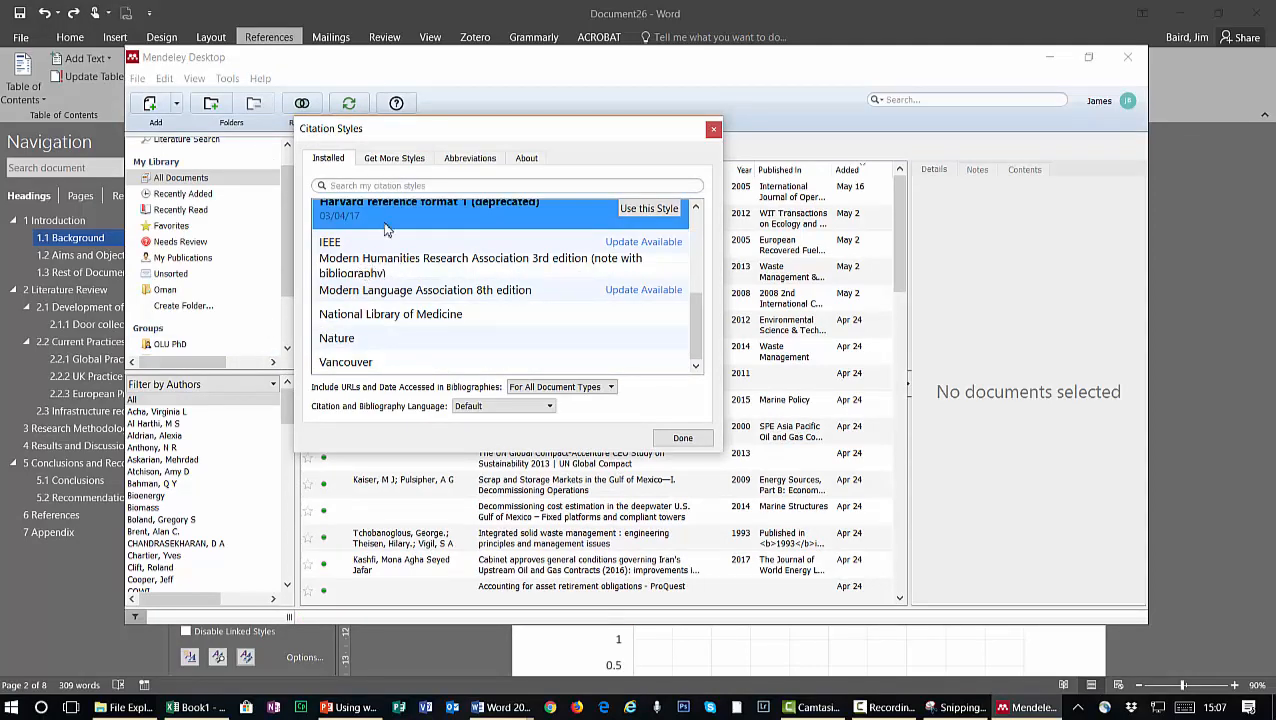
{"action": "left_click", "coordinate": [682, 438]}
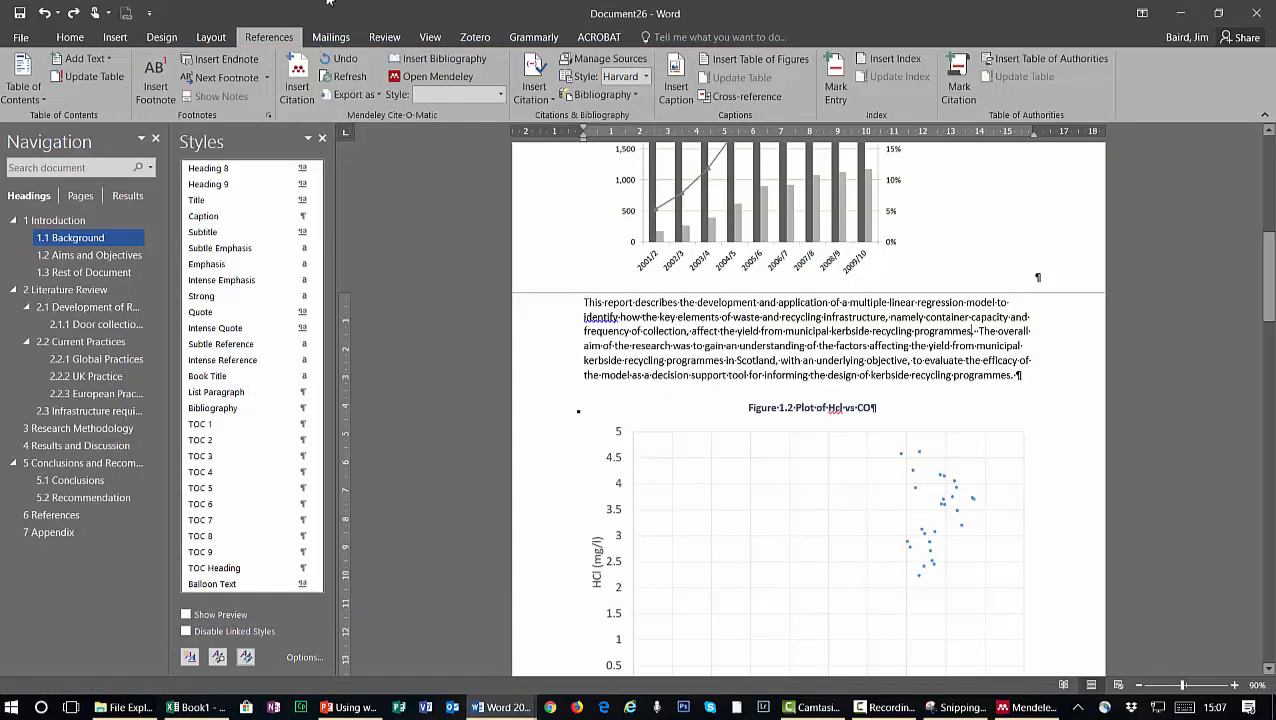
{"action": "left_click", "coordinate": [296, 80]}
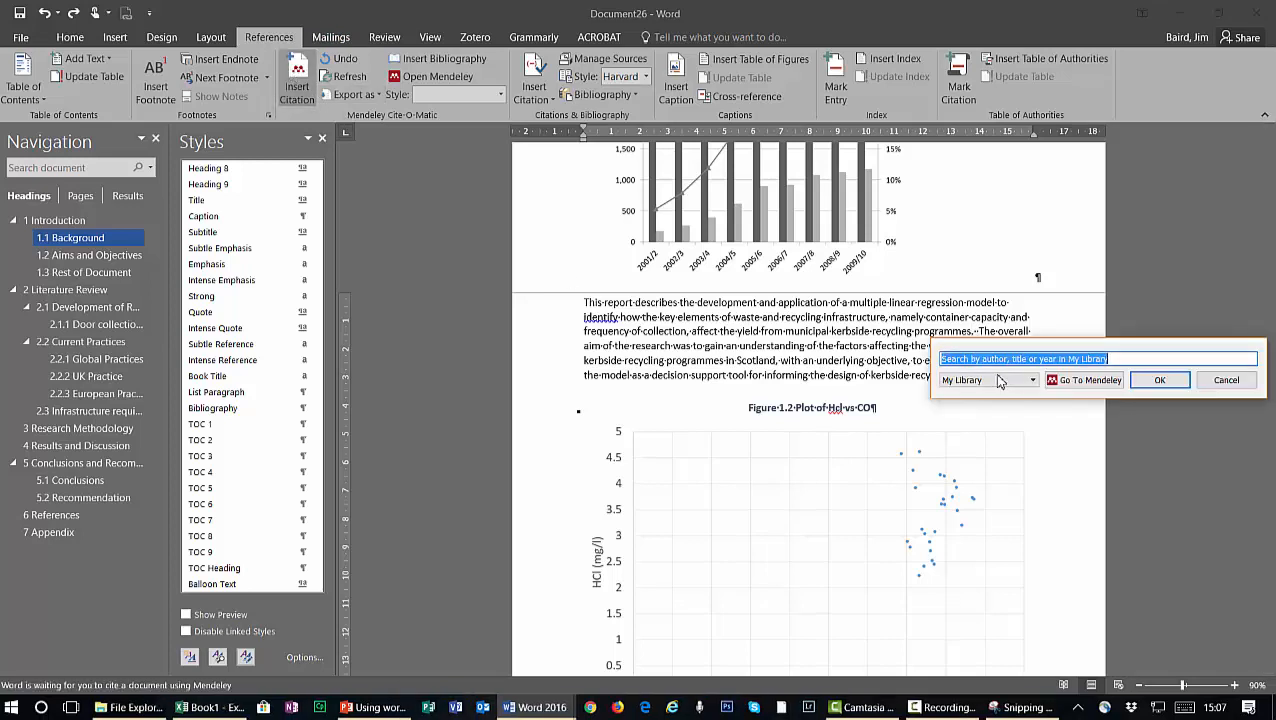
{"action": "left_click", "coordinate": [1102, 383]}
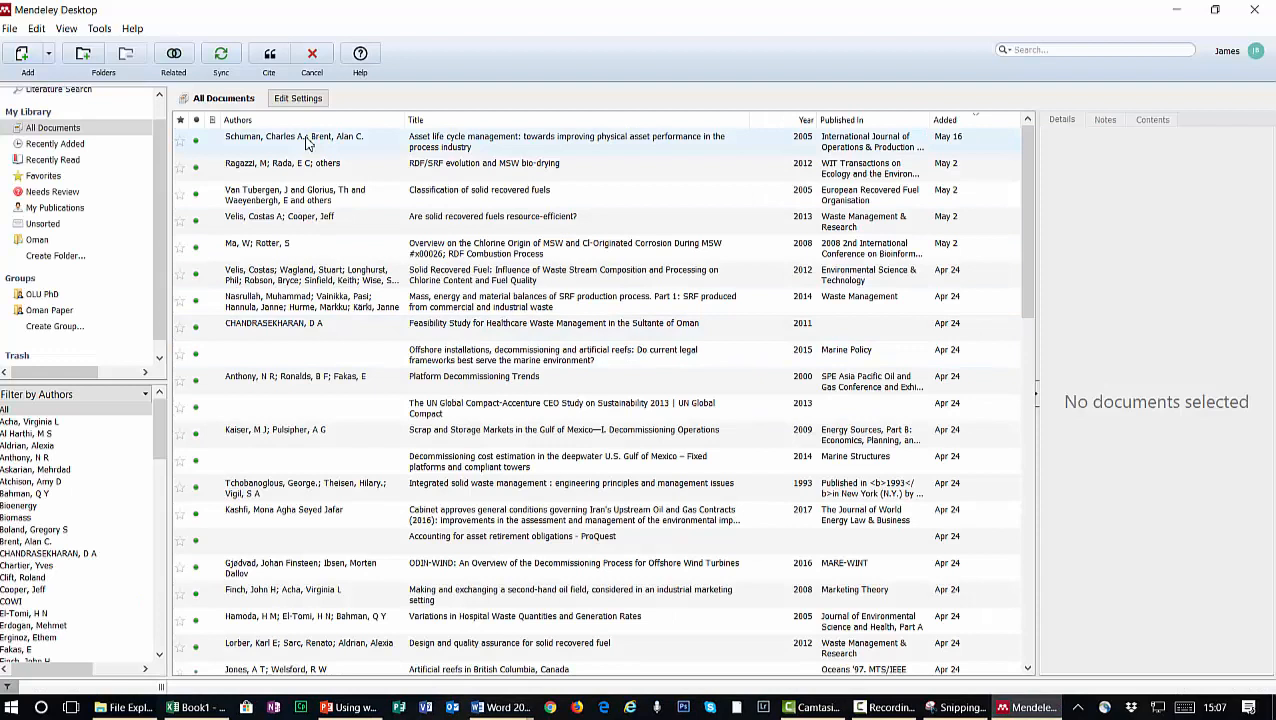
{"action": "left_click", "coordinate": [237, 141]}
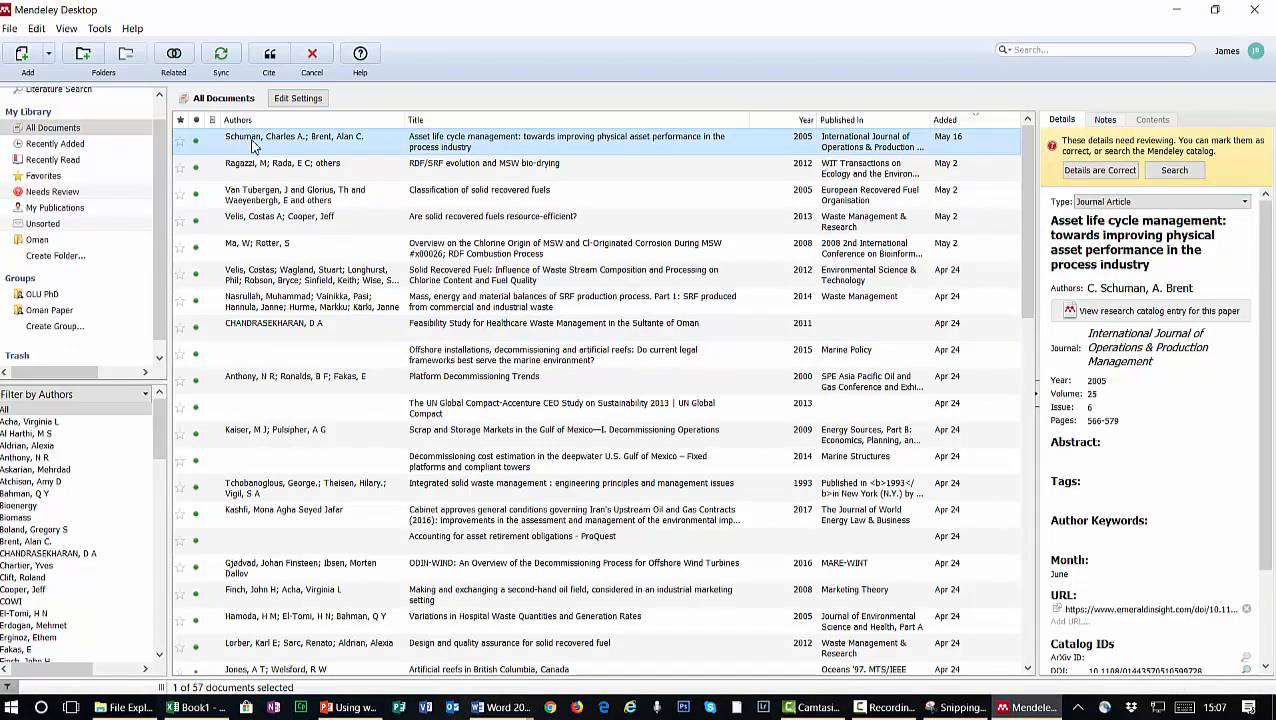
{"action": "left_click", "coordinate": [1258, 9]}
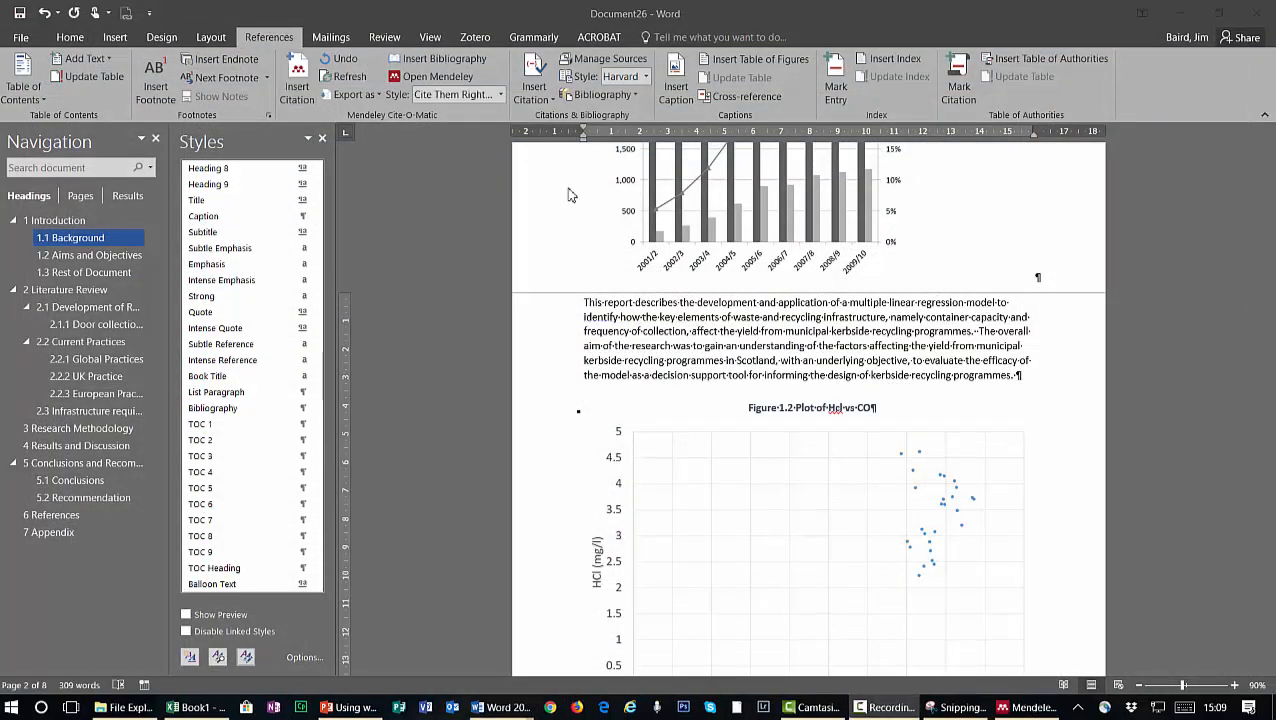
Cite the 2005 Mendeley paper on asset life cycle management after "municipal kerbside recycling programmes", with a space before the citation
{"action": "left_click", "coordinate": [300, 75]}
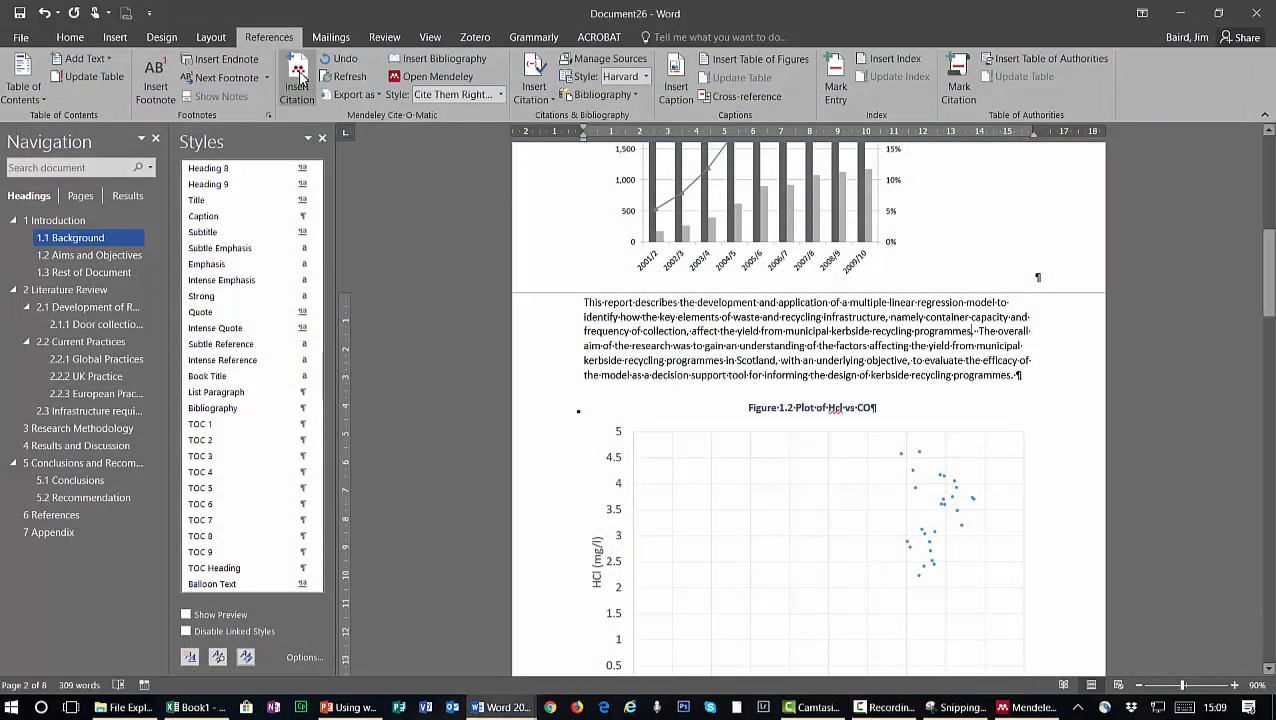
{"action": "left_click", "coordinate": [297, 75]}
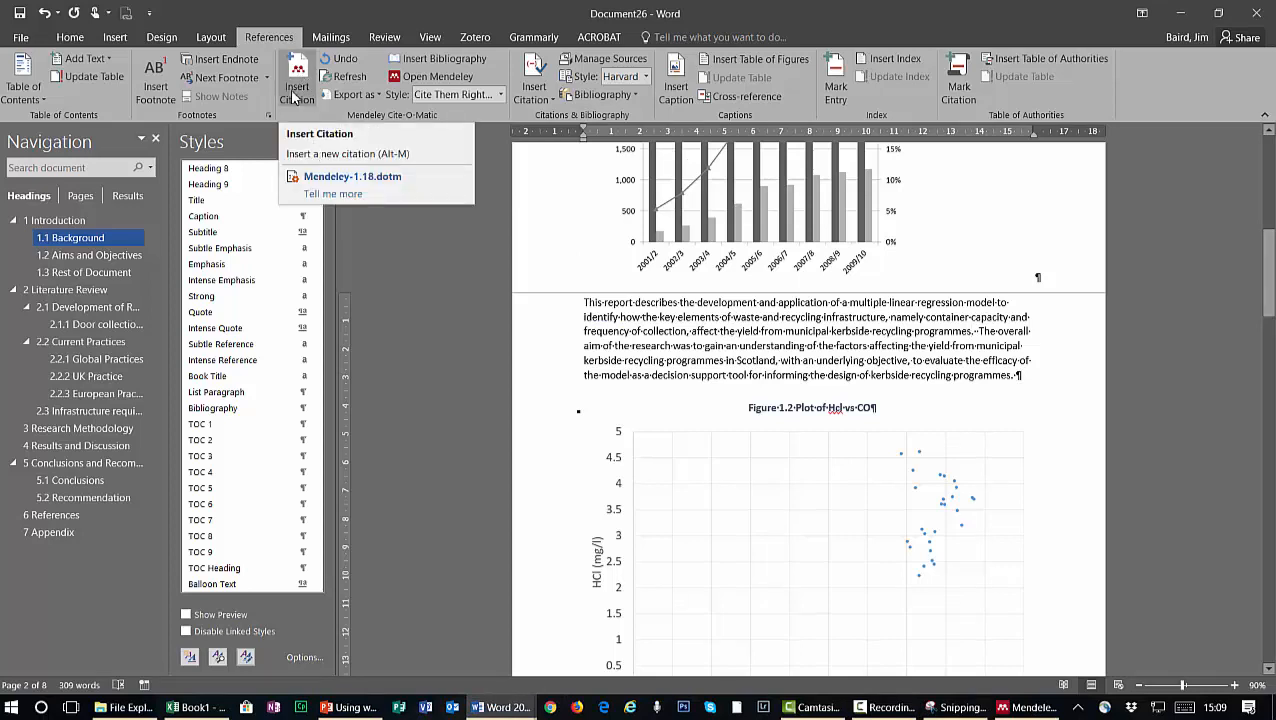
{"action": "left_click", "coordinate": [1076, 374]}
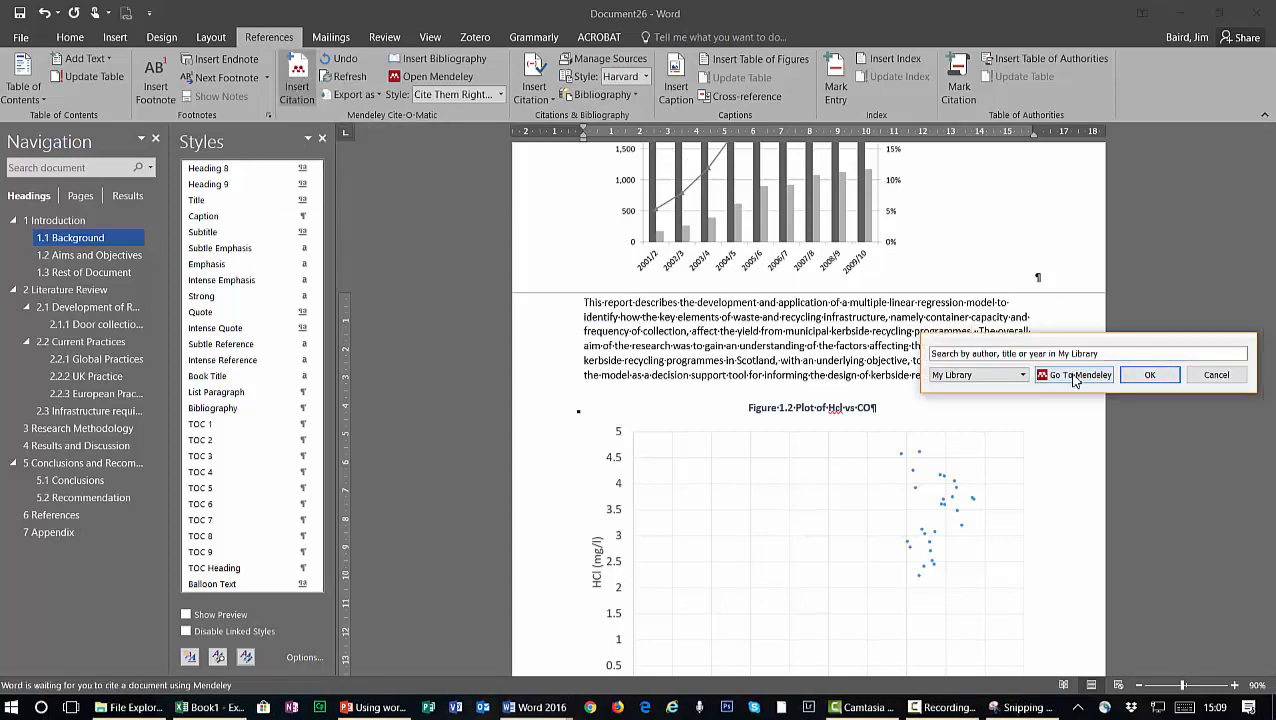
{"action": "left_click", "coordinate": [268, 147]}
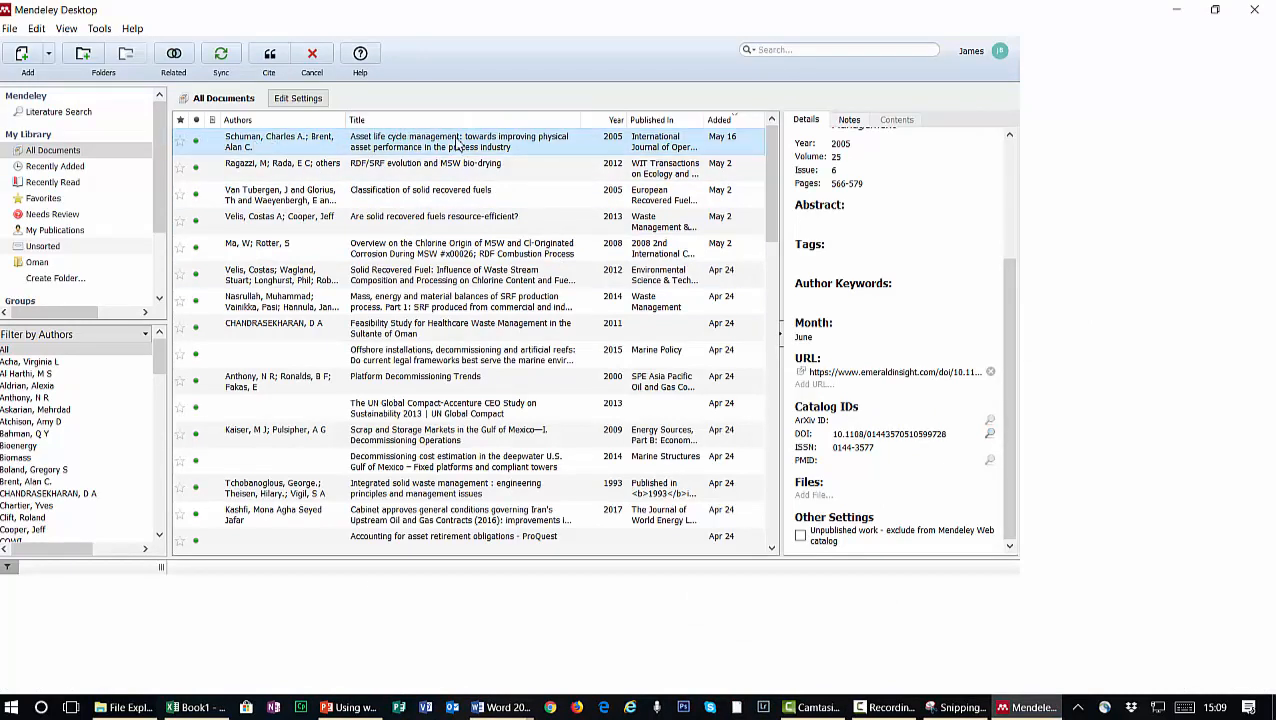
{"action": "left_click", "coordinate": [270, 55]}
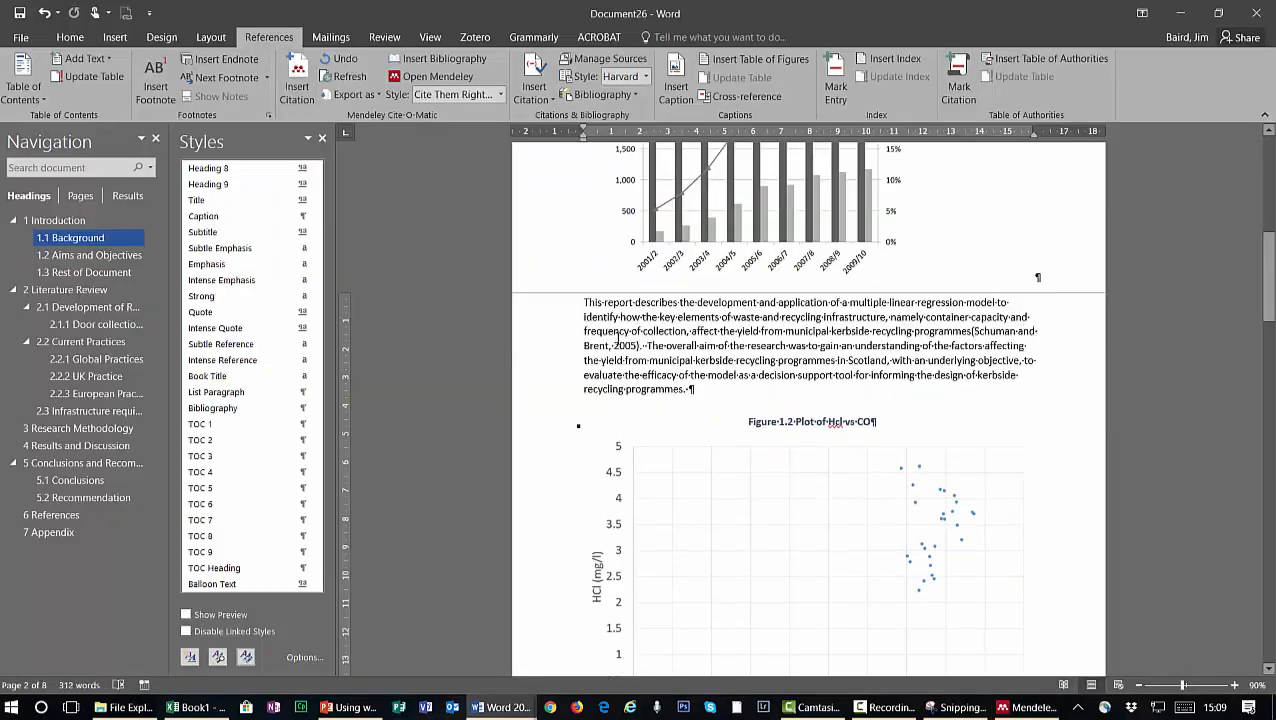
{"action": "left_click", "coordinate": [975, 330]}
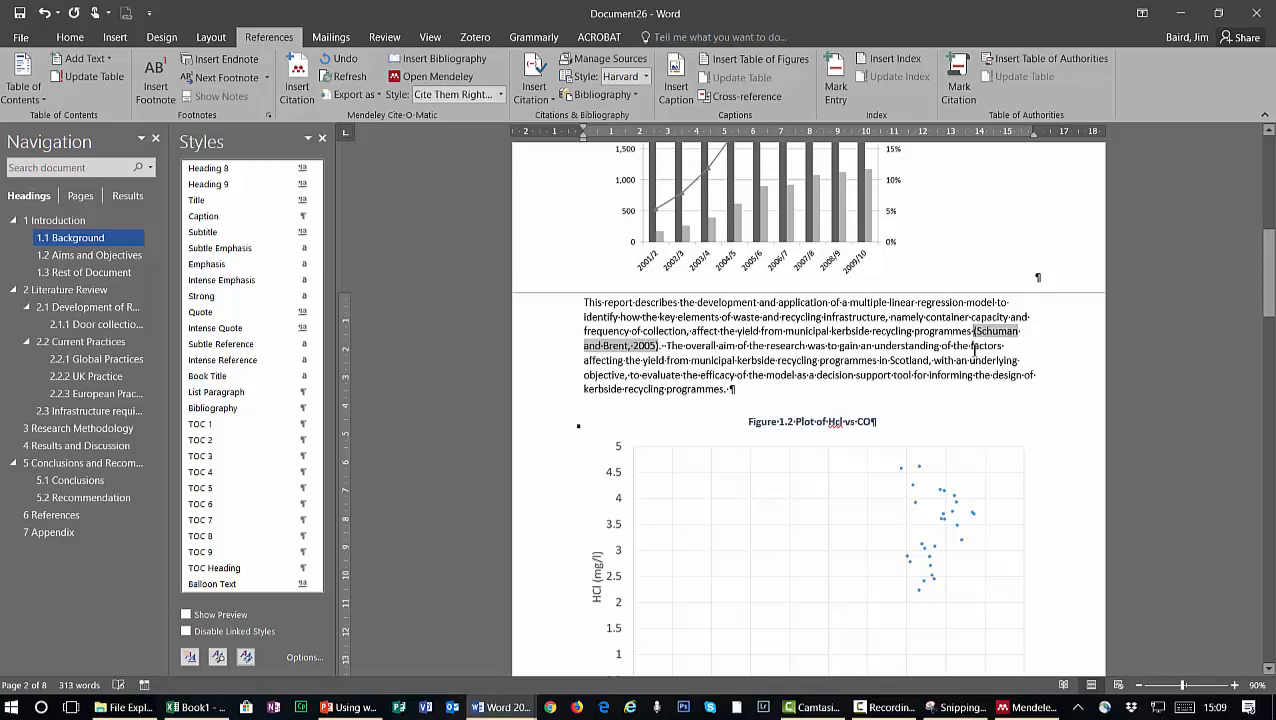
Add a new line below the References heading and insert the Mendeley bibliography there
{"action": "scroll", "coordinate": [672, 485], "scroll_direction": "down", "scroll_amount": 20}
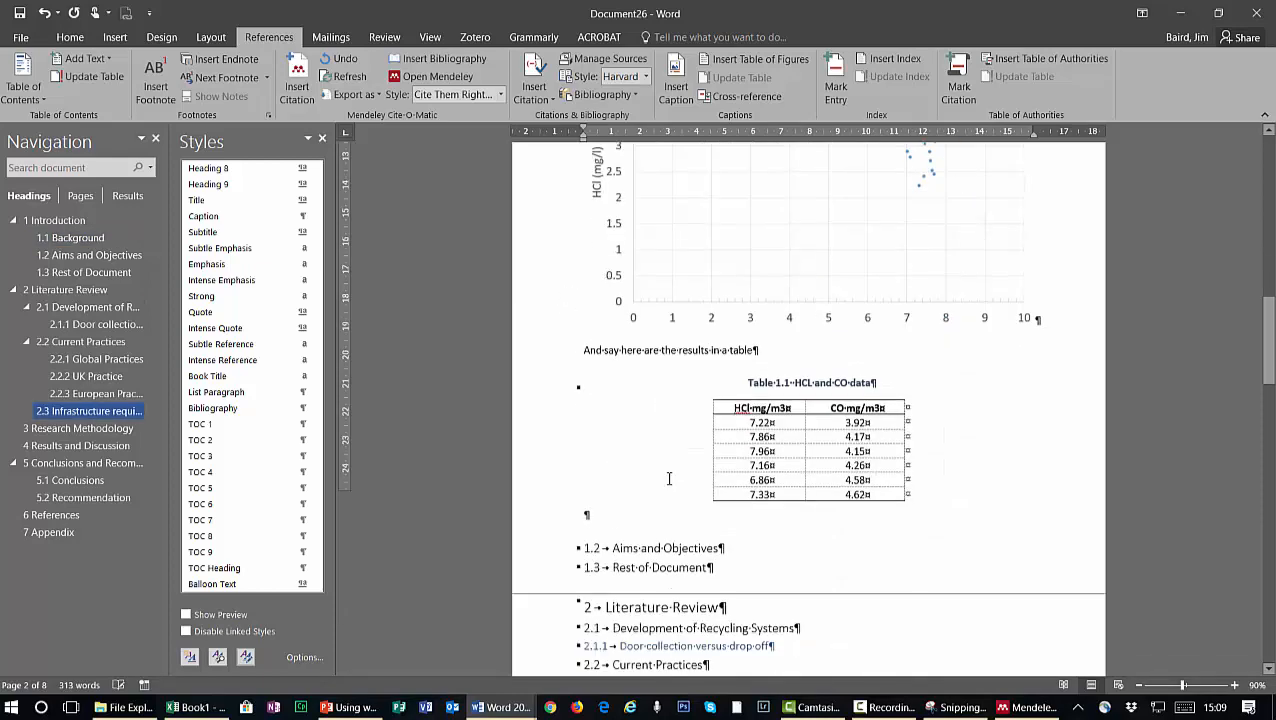
{"action": "scroll", "coordinate": [672, 478], "scroll_direction": "down", "scroll_amount": 3}
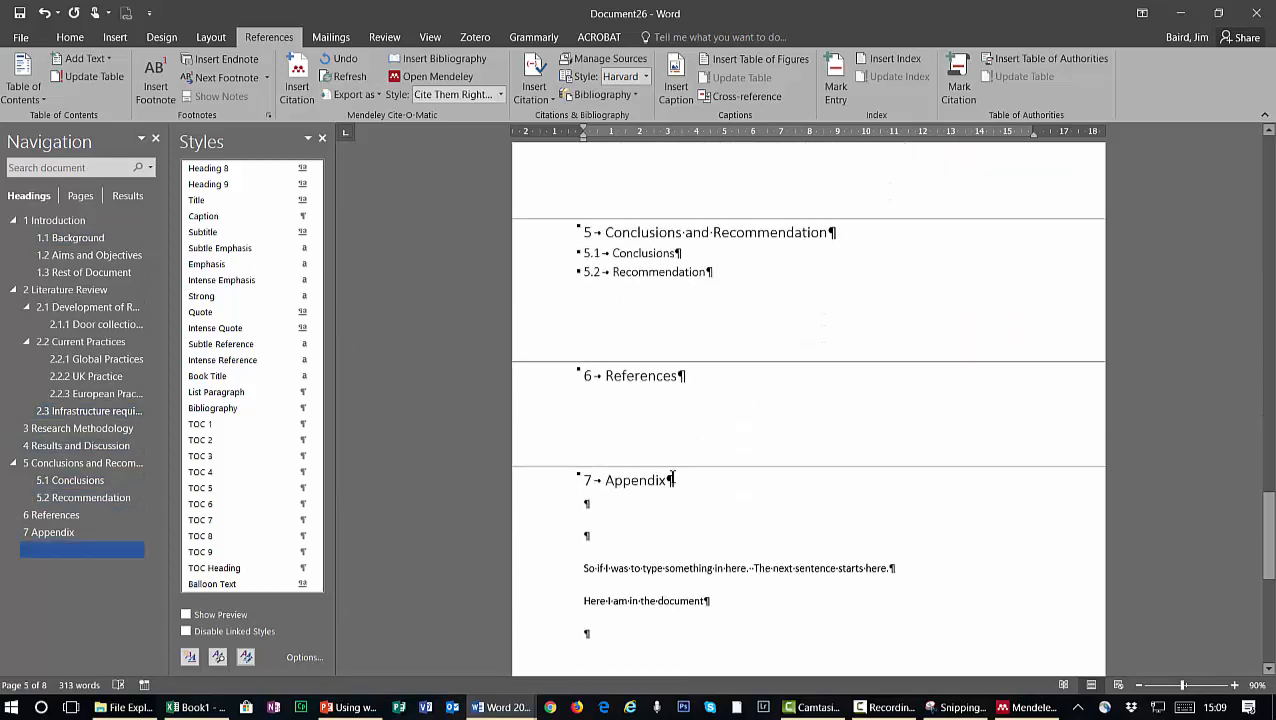
{"action": "left_click", "coordinate": [690, 381]}
{"action": "key", "text": "Return"}
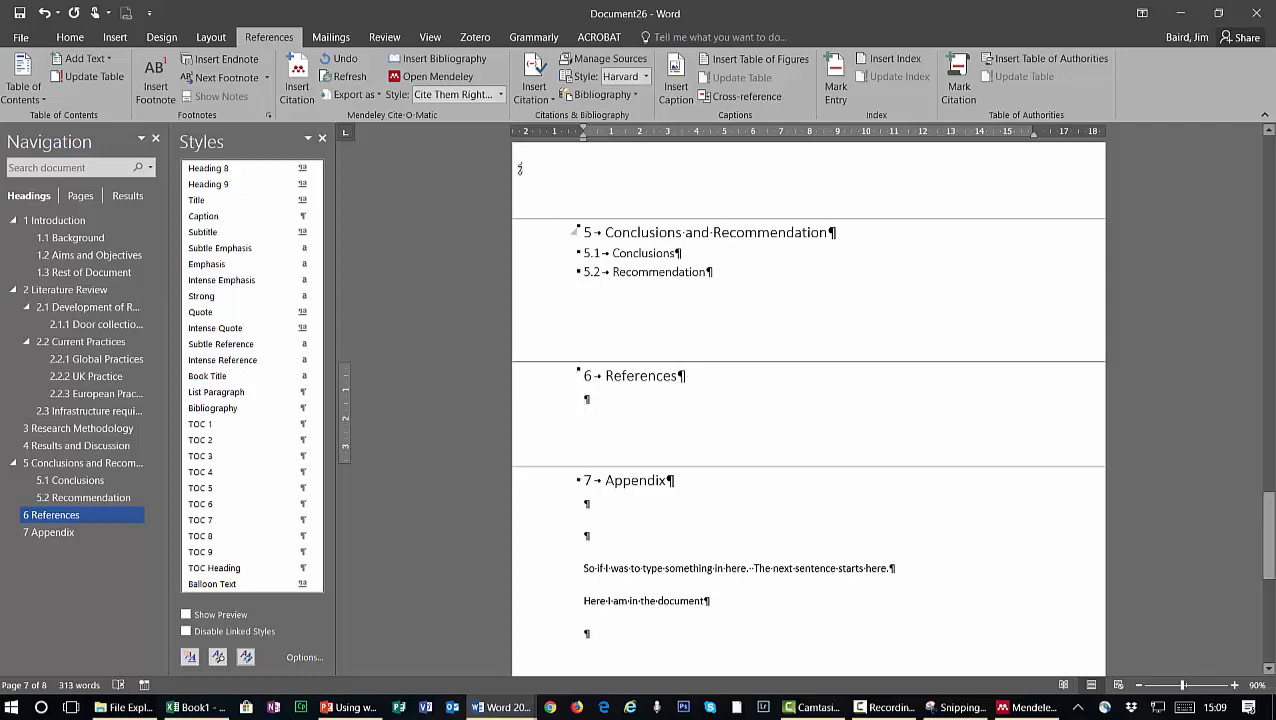
{"action": "left_click", "coordinate": [446, 62]}
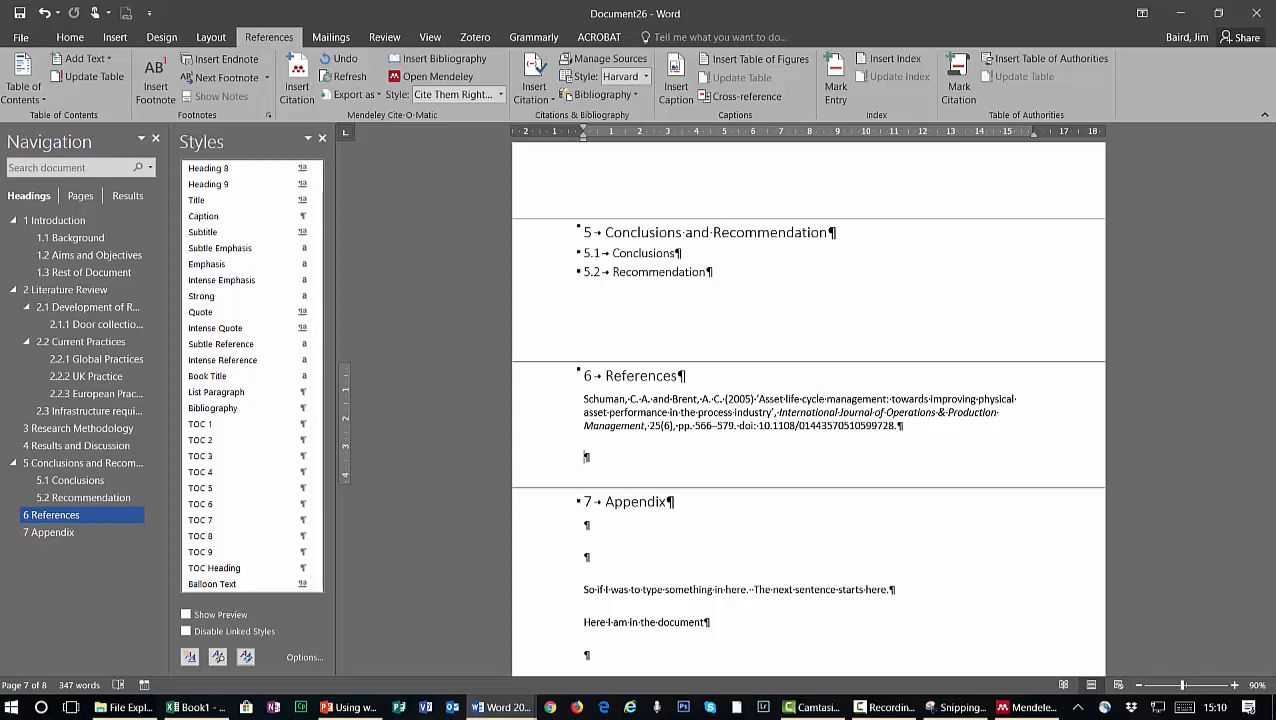
{"action": "left_click", "coordinate": [336, 712]}
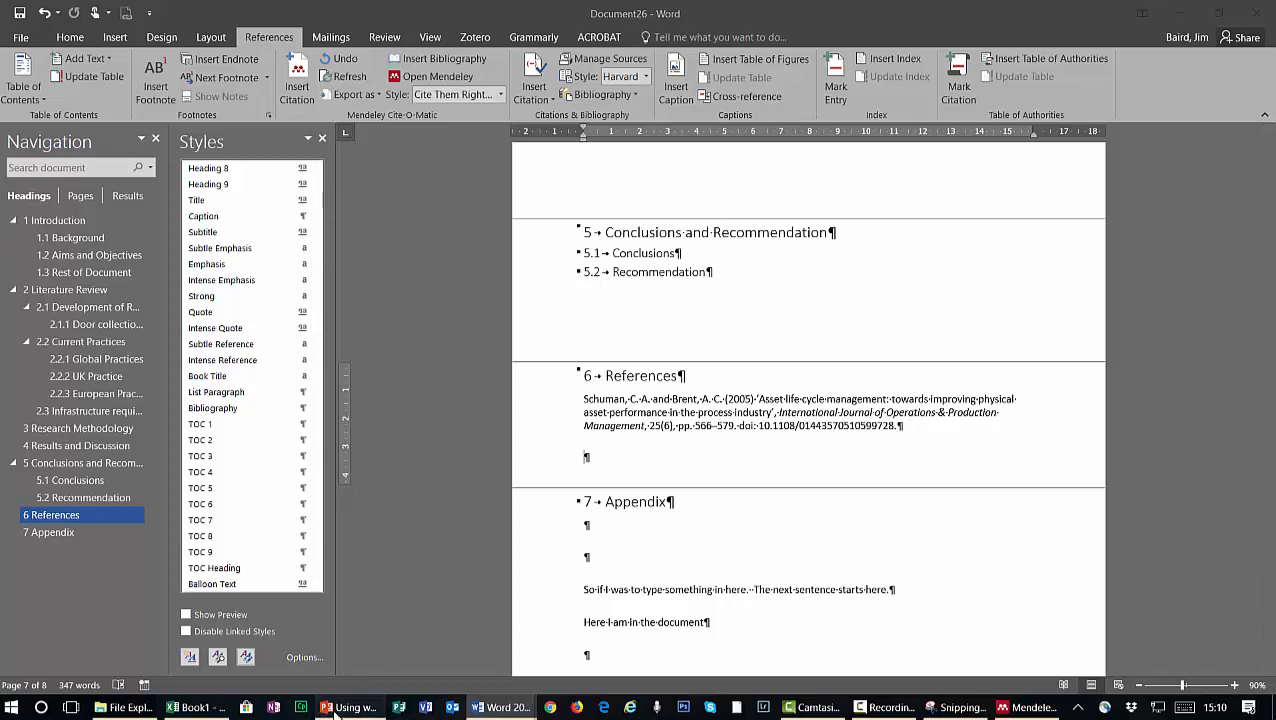
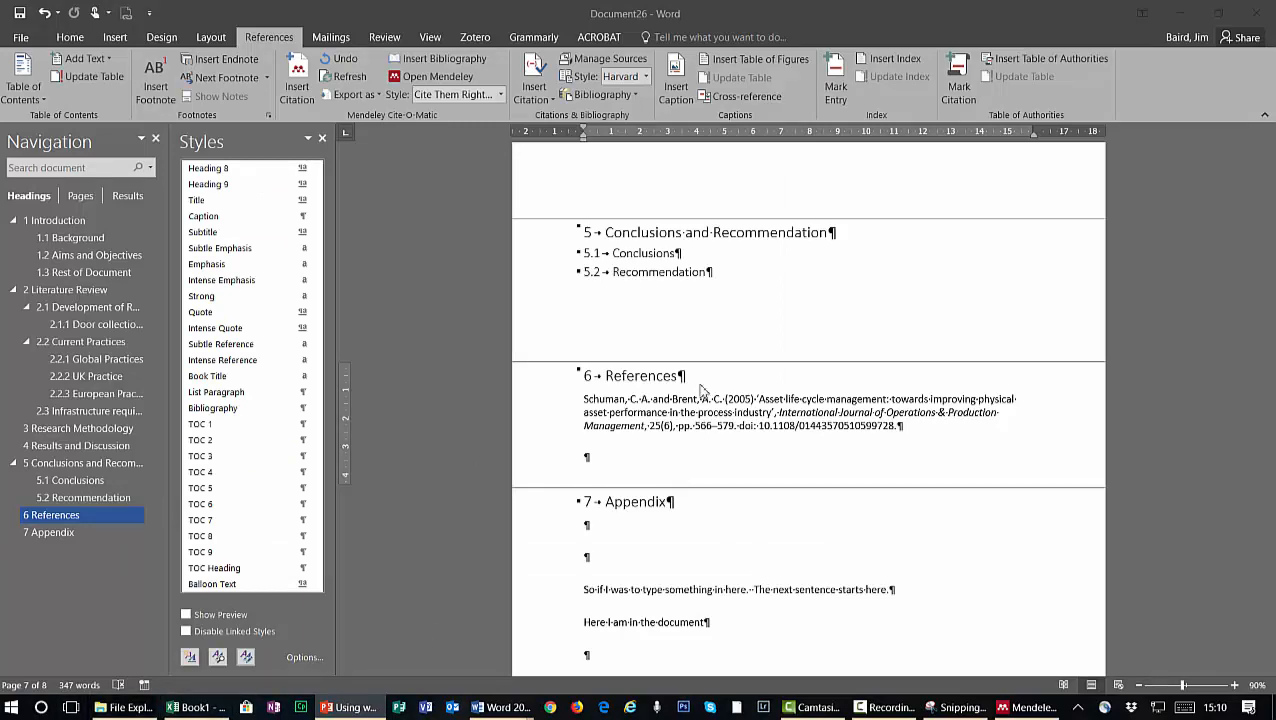
Add an empty paragraph on its own page before the Introduction heading and apply the custom body style to it
{"action": "scroll", "coordinate": [700, 390], "scroll_direction": "up", "scroll_amount": 20}
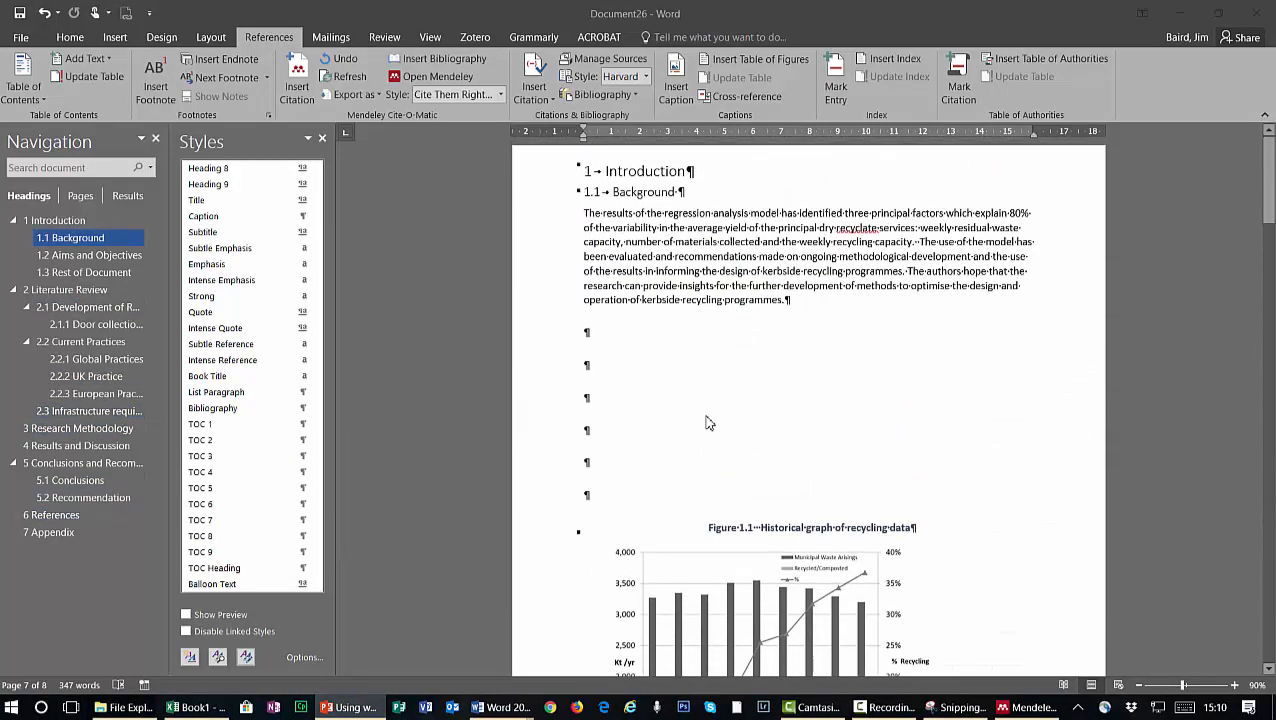
{"action": "left_click", "coordinate": [630, 178]}
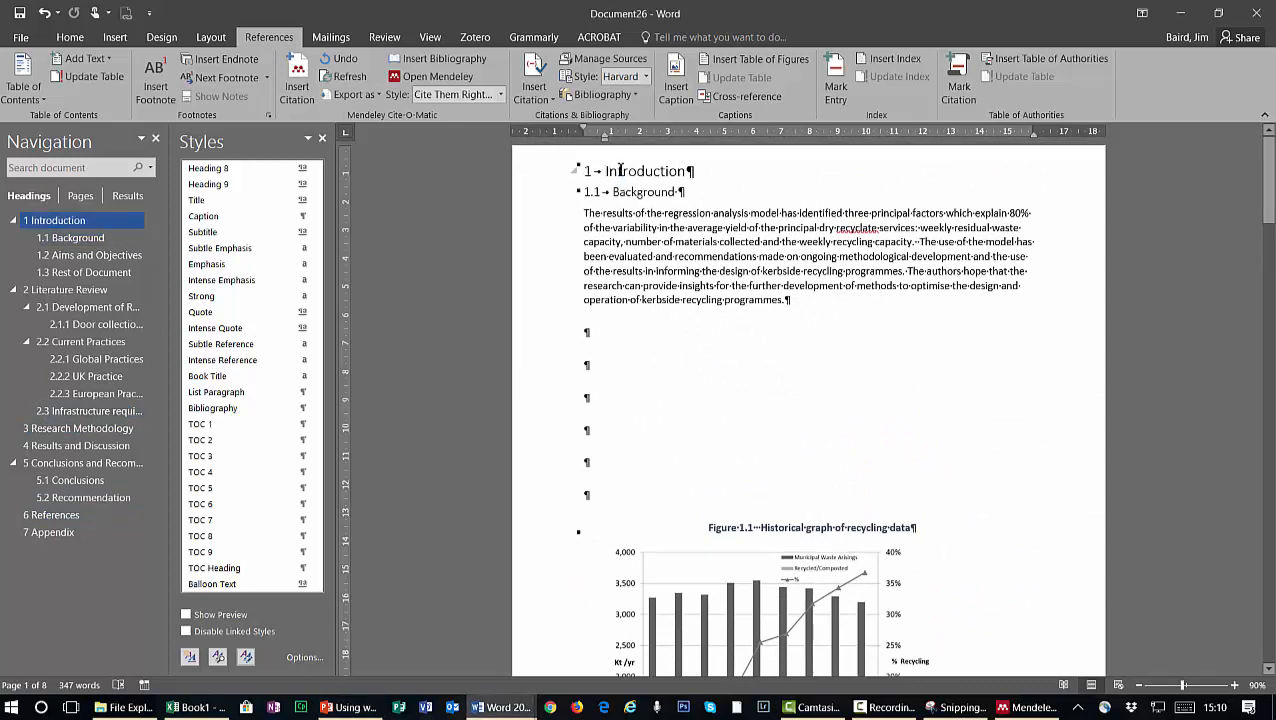
{"action": "key", "text": "Return"}
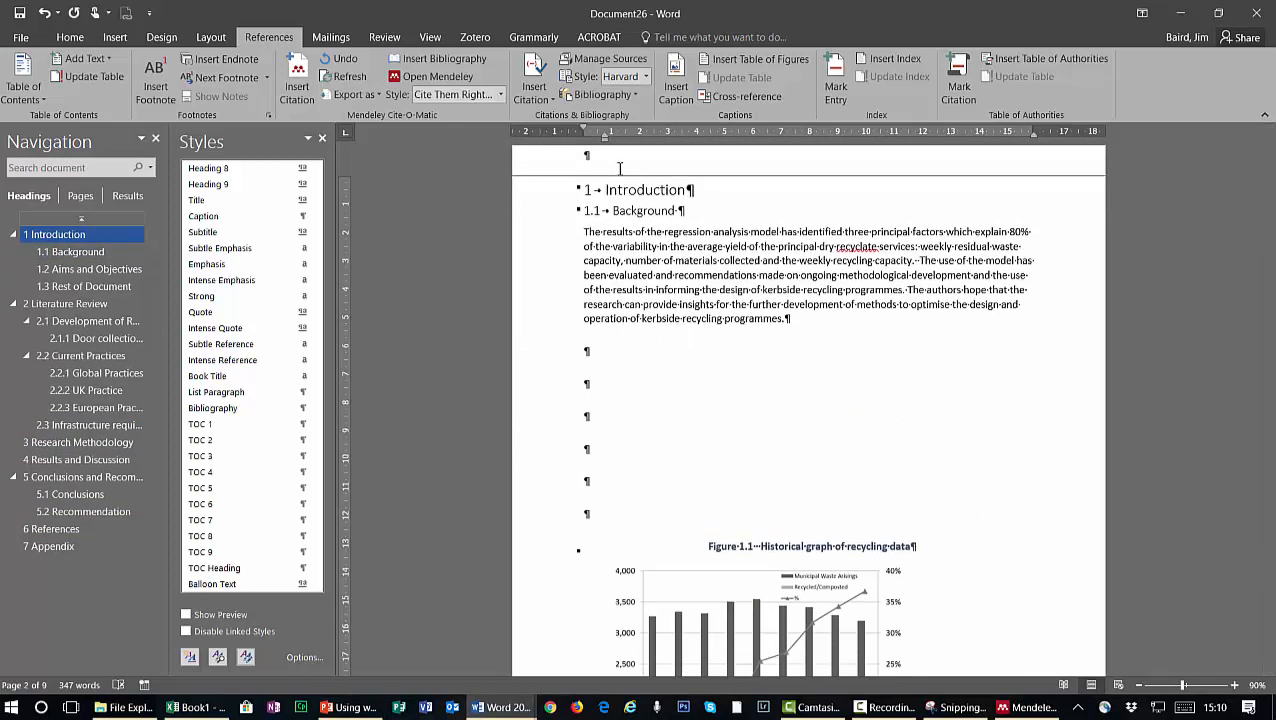
{"action": "left_click", "coordinate": [543, 160]}
{"action": "left_click", "coordinate": [66, 37]}
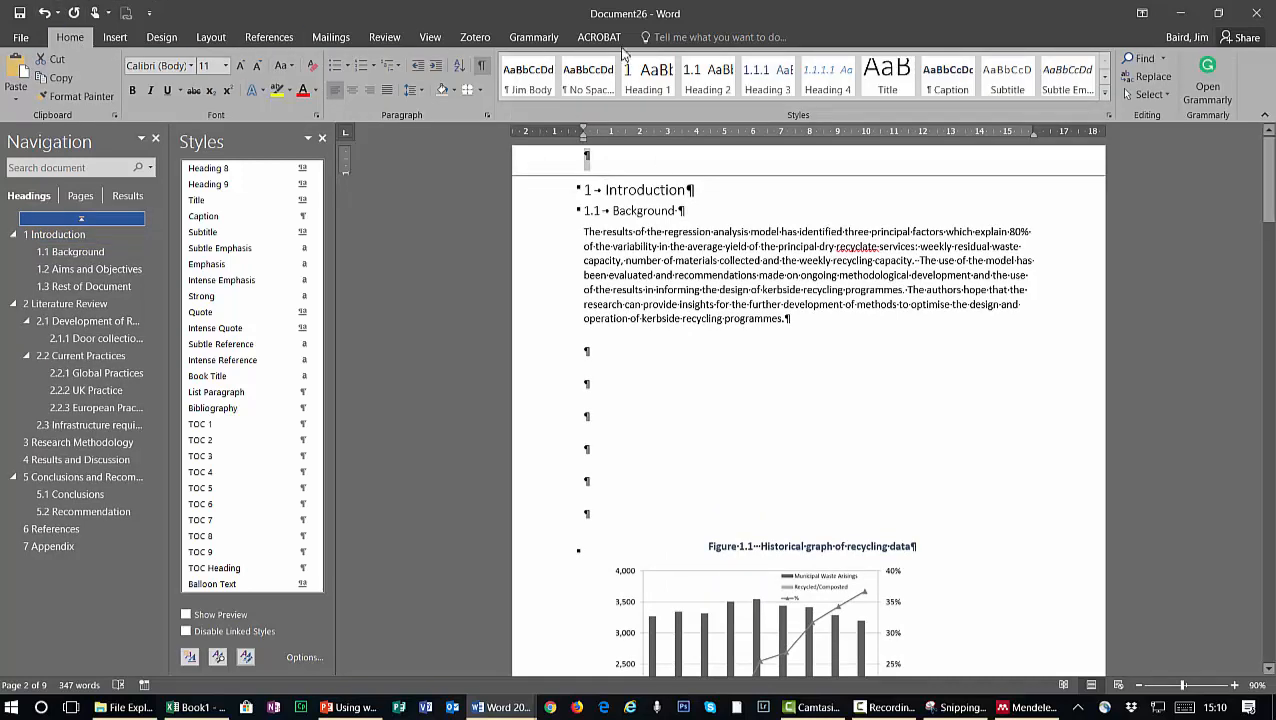
{"action": "left_click", "coordinate": [528, 78]}
Show the white space between pages again and insert an Automatic Table 1 table of contents on the blank first page
{"action": "left_click", "coordinate": [602, 165]}
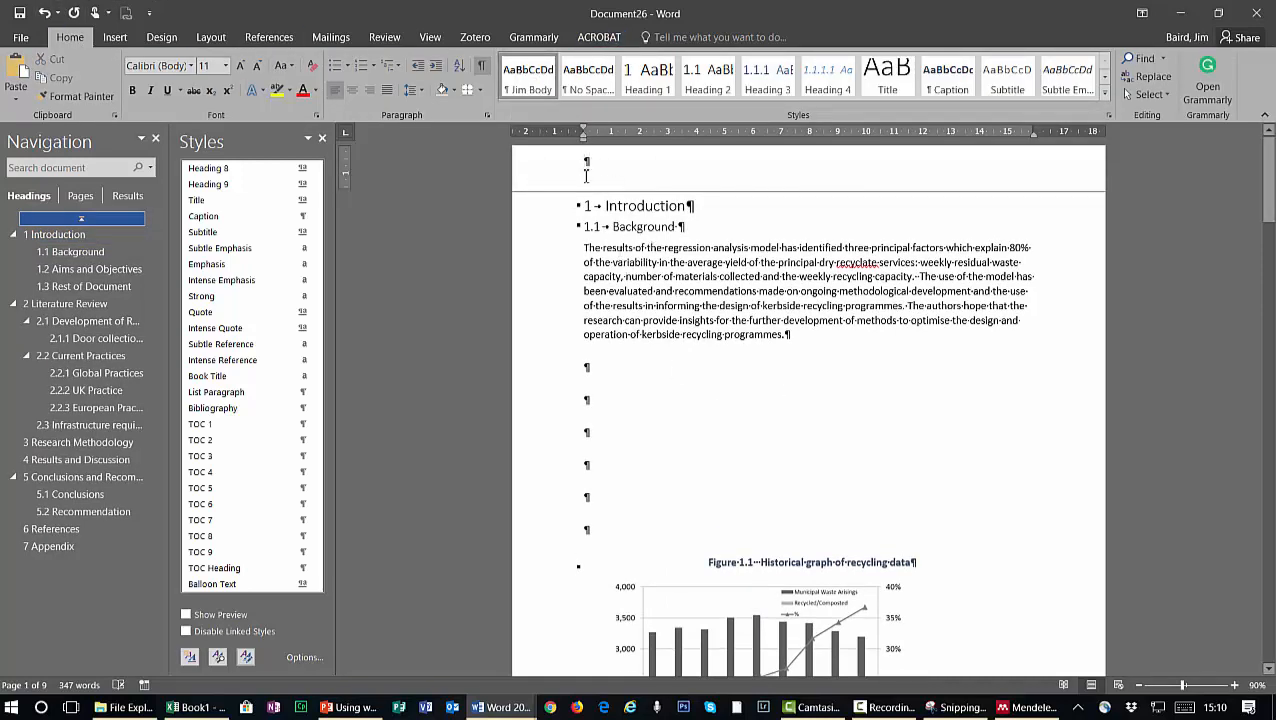
{"action": "double_click", "coordinate": [580, 191]}
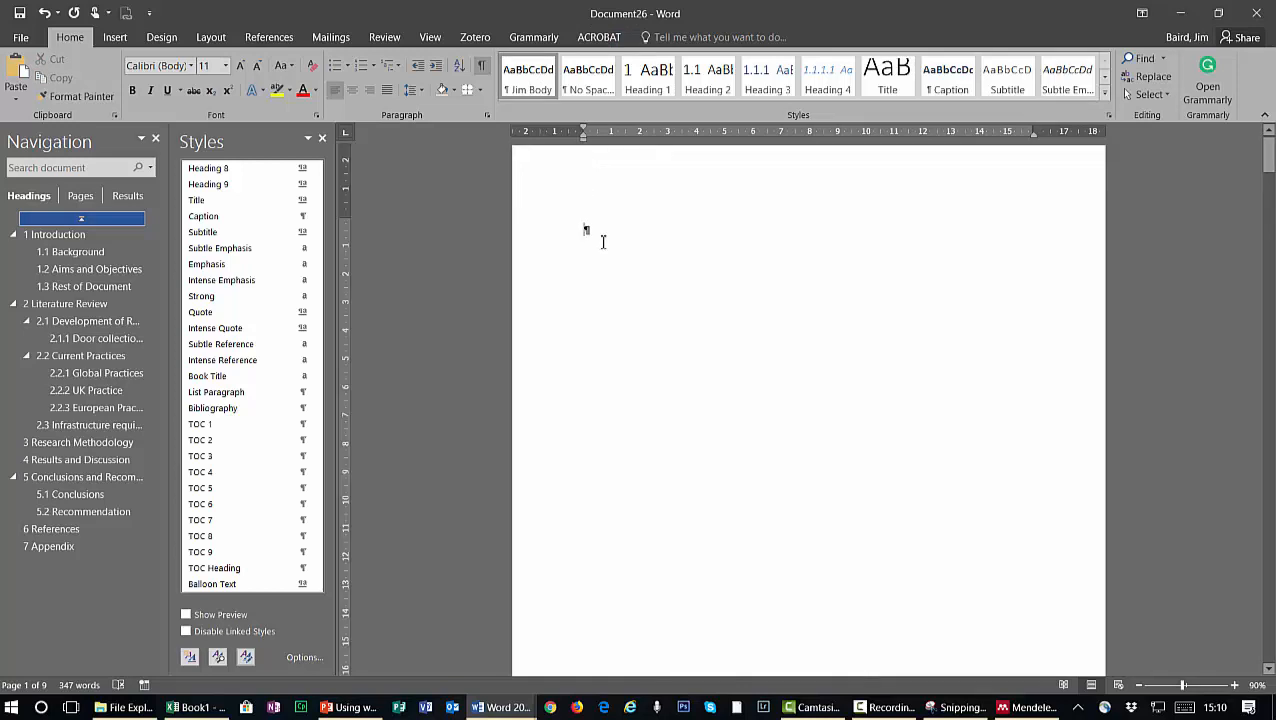
{"action": "left_click", "coordinate": [115, 38]}
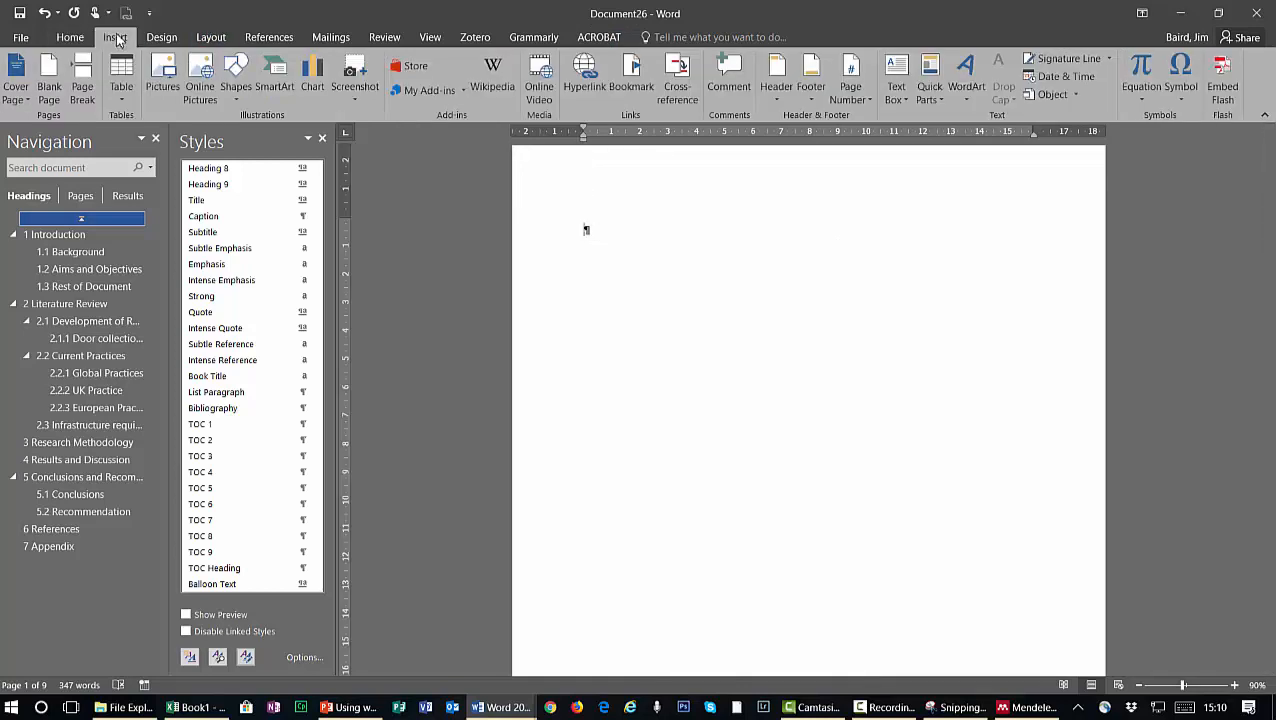
{"action": "left_click", "coordinate": [279, 42]}
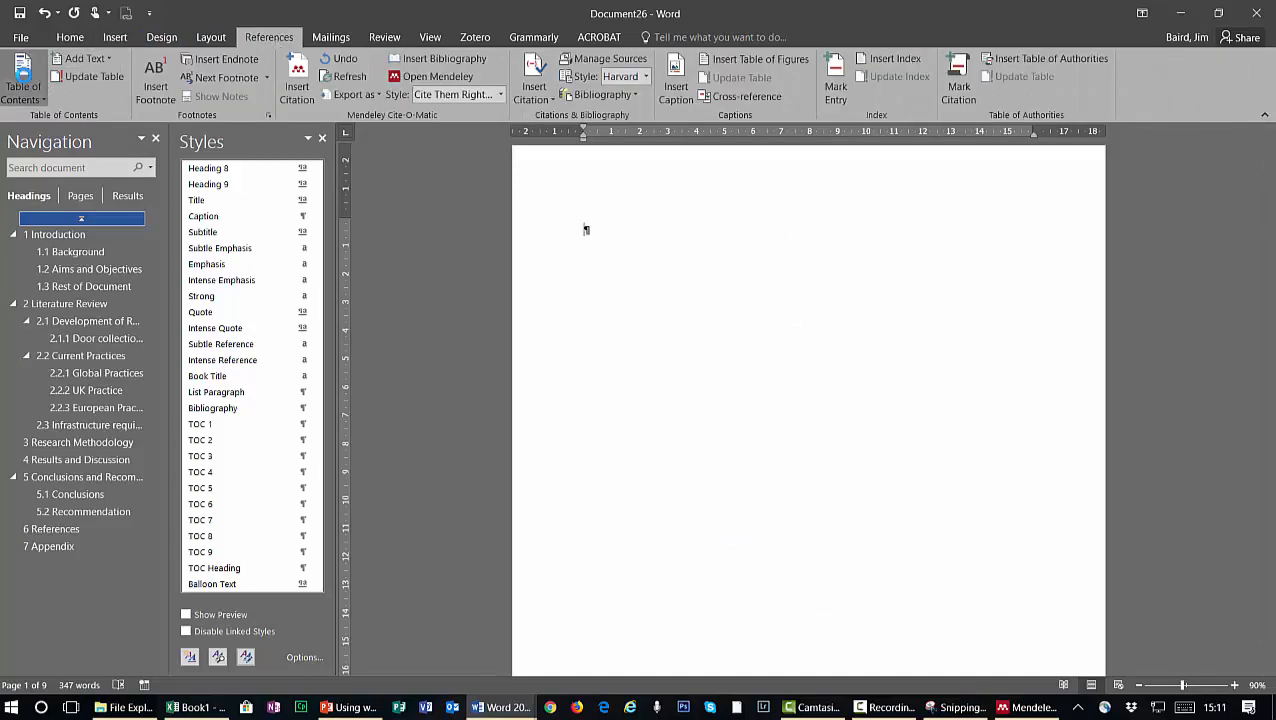
{"action": "left_click", "coordinate": [24, 82]}
{"action": "left_click", "coordinate": [150, 185]}
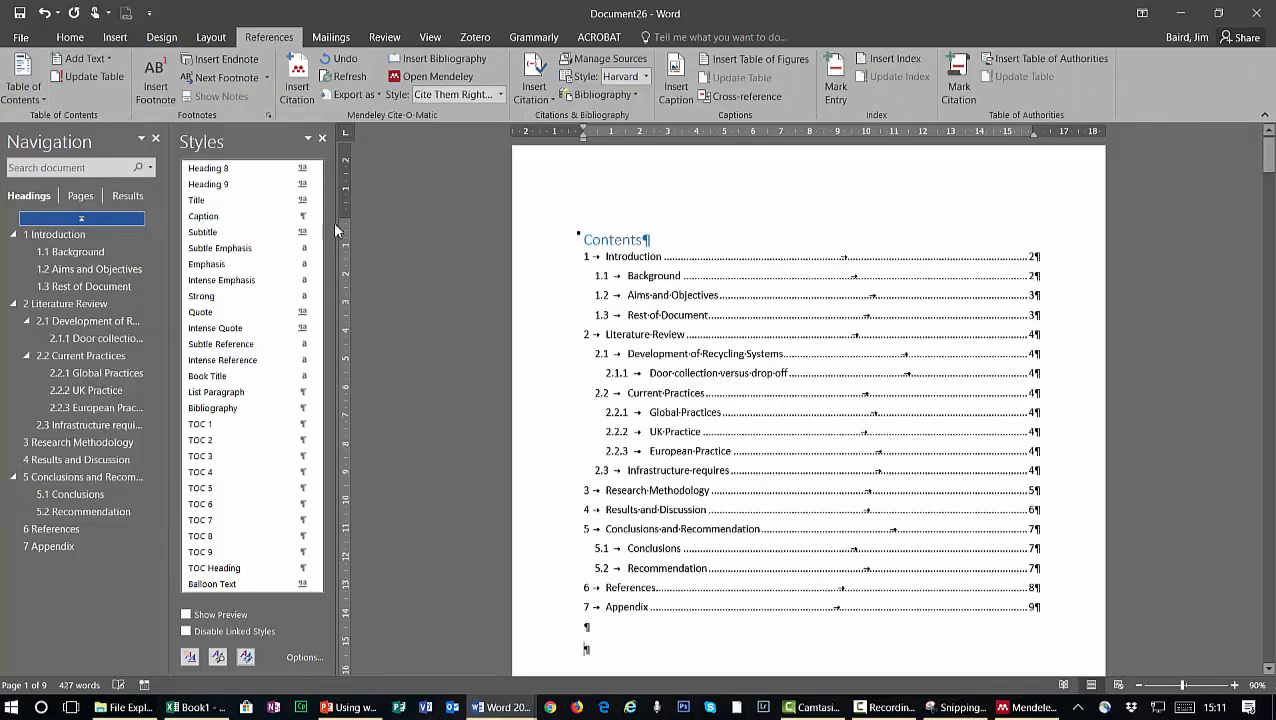
Insert a list of tables below the table of contents, using the Table caption label and the From template format
{"action": "left_click", "coordinate": [661, 275]}
{"action": "scroll", "coordinate": [688, 578], "scroll_direction": "down", "scroll_amount": 4}
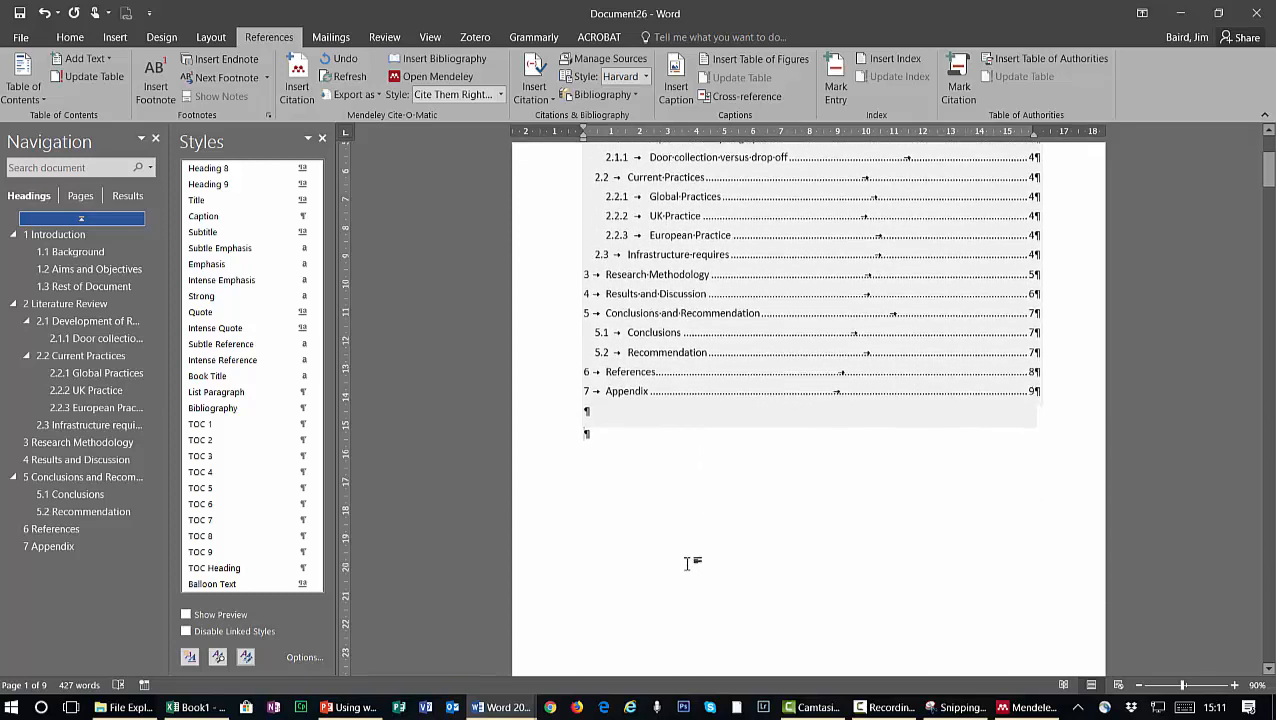
{"action": "scroll", "coordinate": [692, 561], "scroll_direction": "up", "scroll_amount": 1}
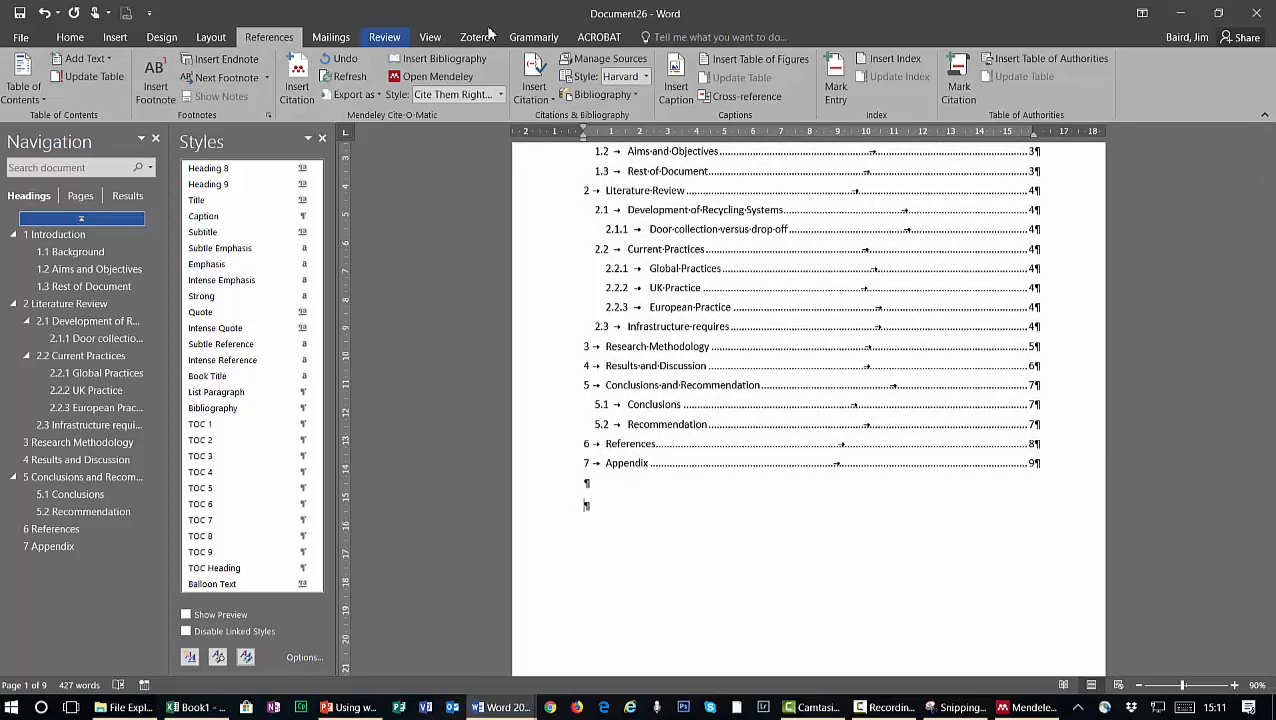
{"action": "left_click", "coordinate": [42, 100]}
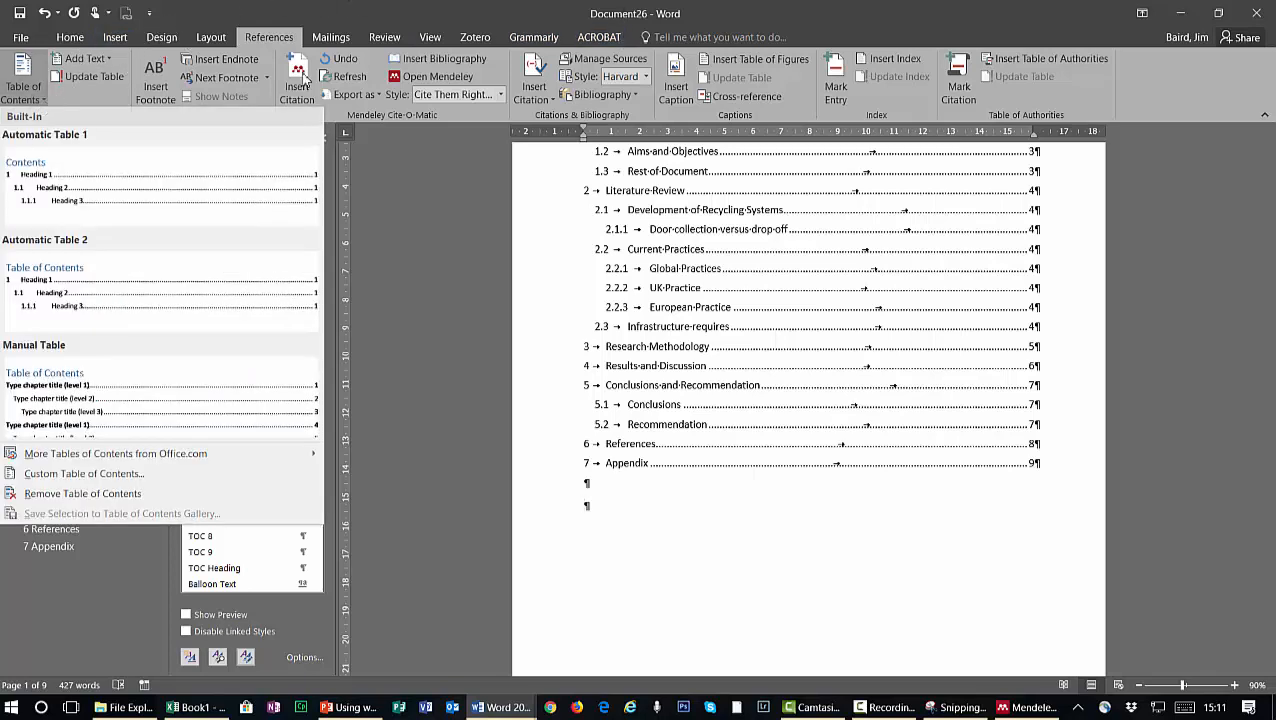
{"action": "left_click", "coordinate": [756, 63]}
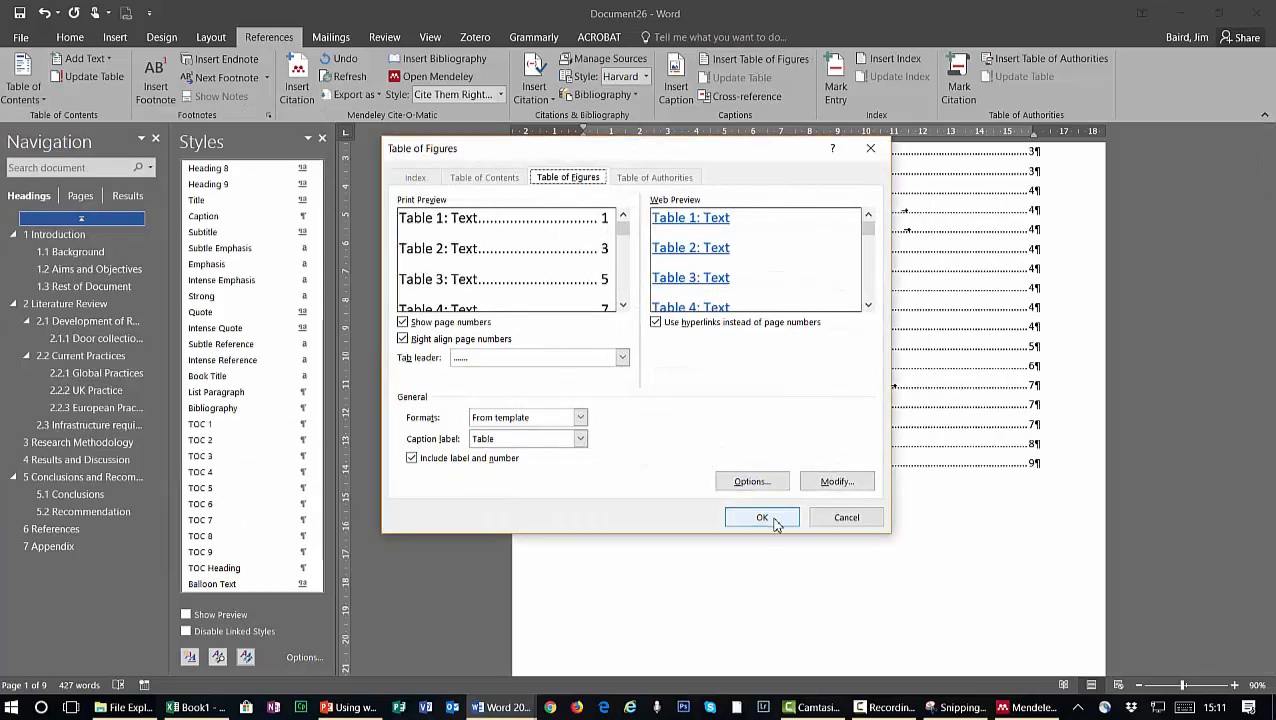
{"action": "left_click", "coordinate": [762, 518]}
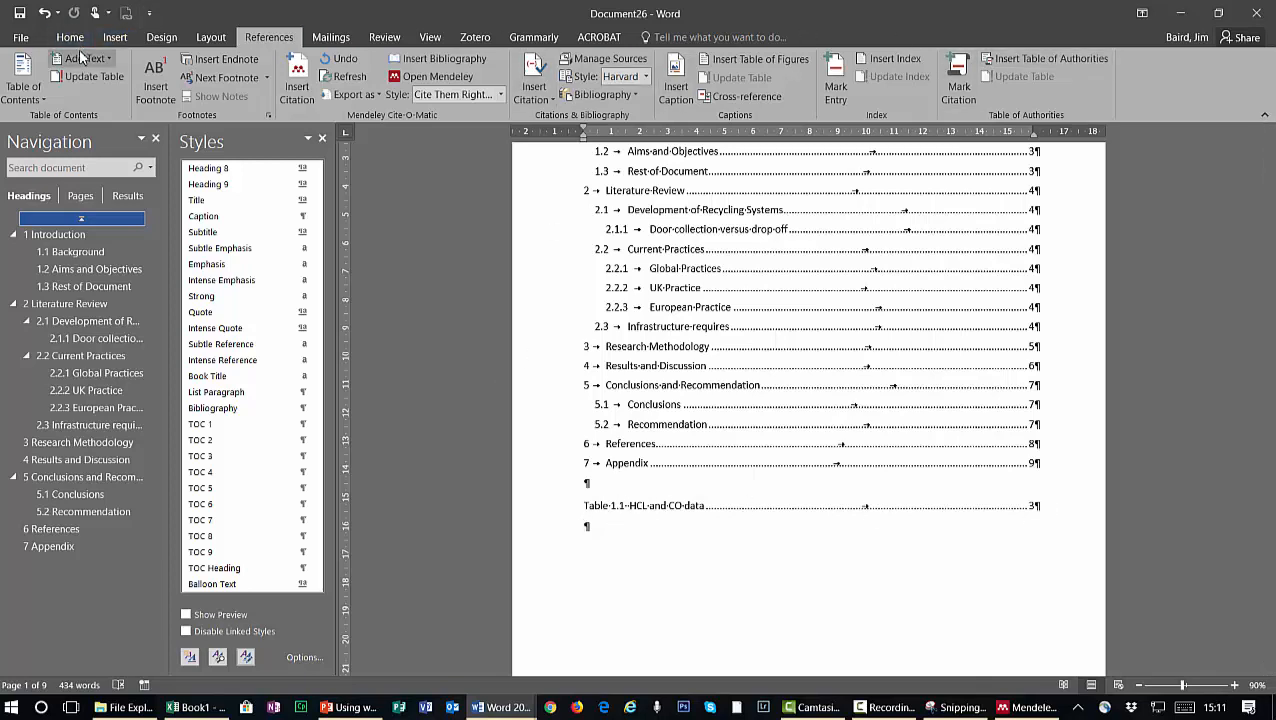
Insert a list of figures below the list of tables, using the Figure caption label
{"action": "left_click", "coordinate": [760, 62]}
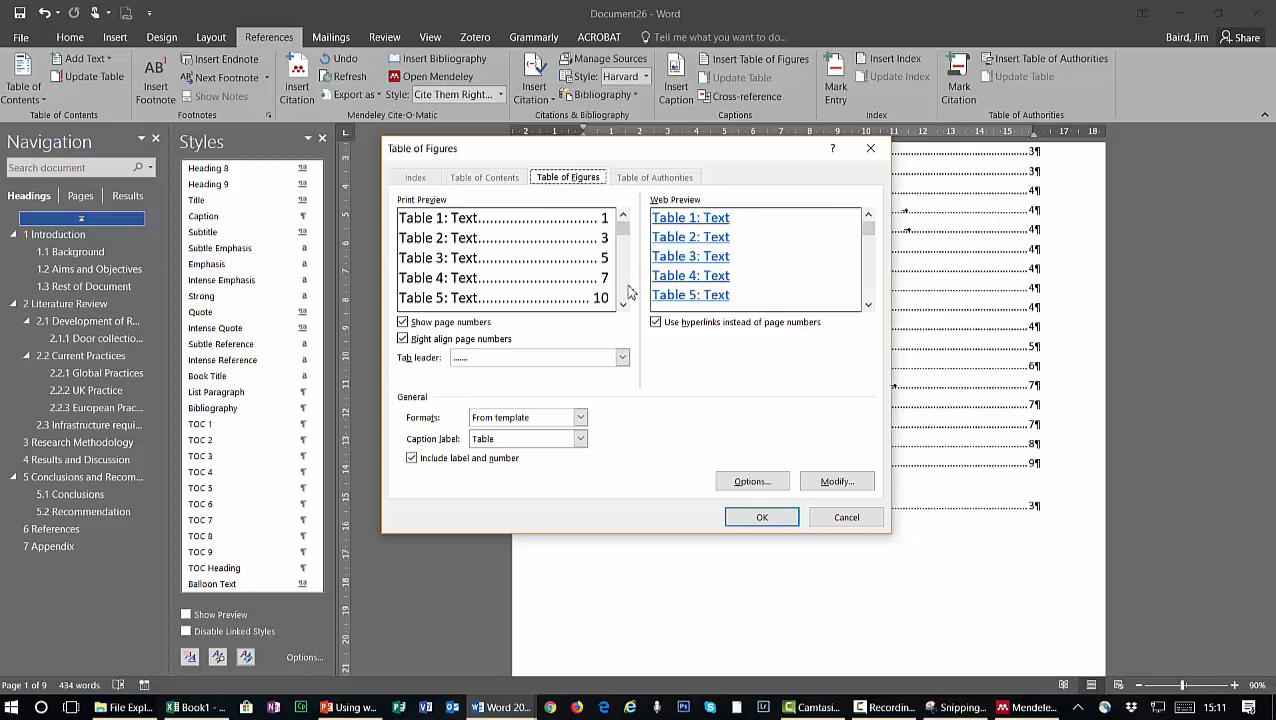
{"action": "left_click", "coordinate": [486, 440]}
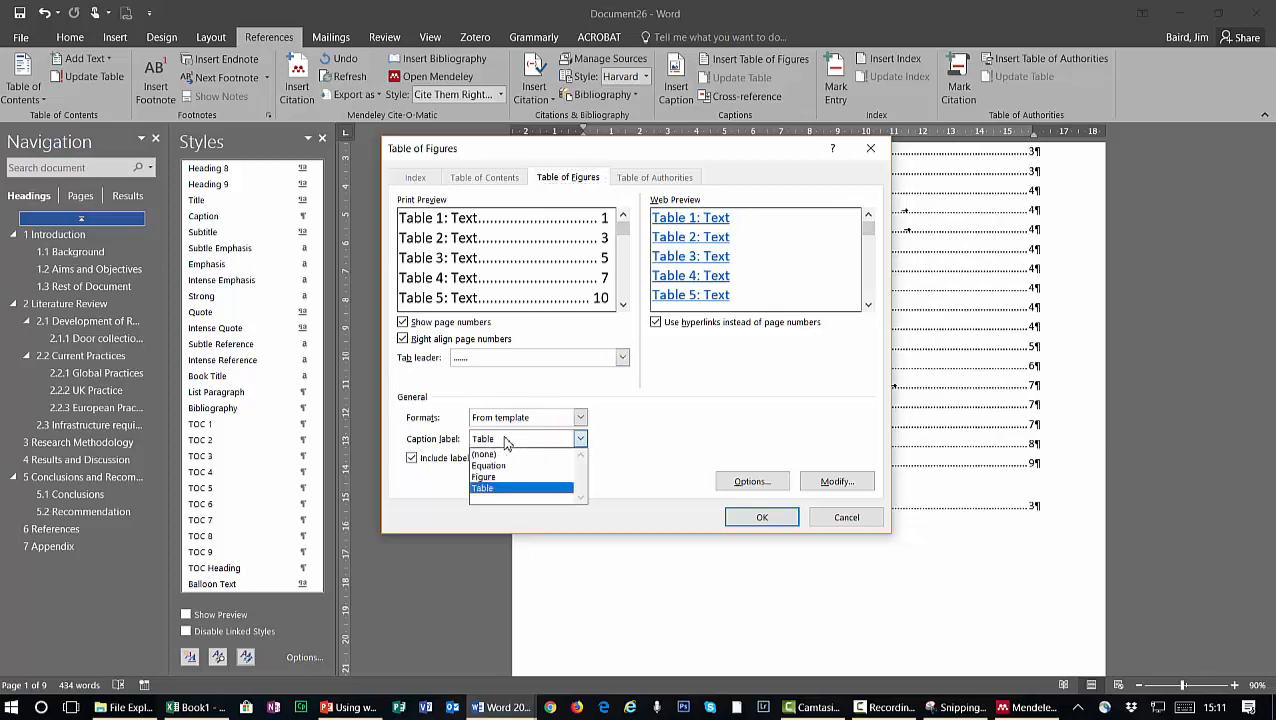
{"action": "left_click", "coordinate": [486, 462]}
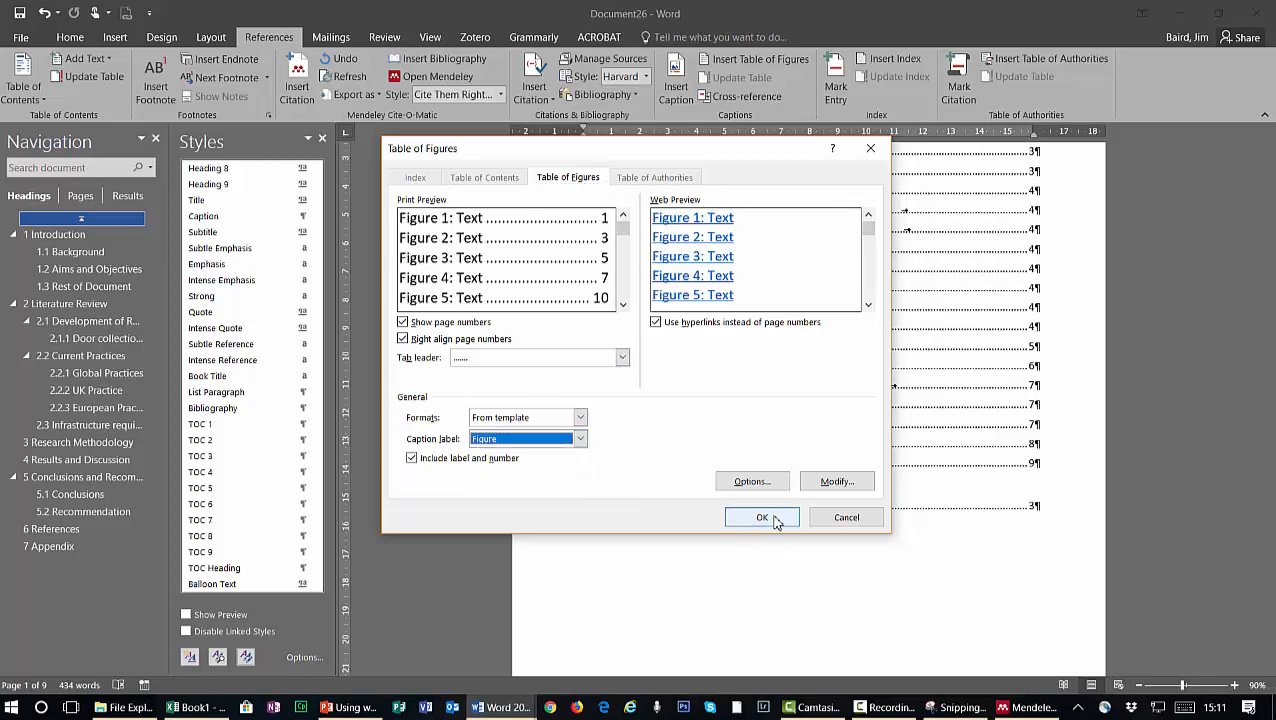
{"action": "left_click", "coordinate": [770, 517]}
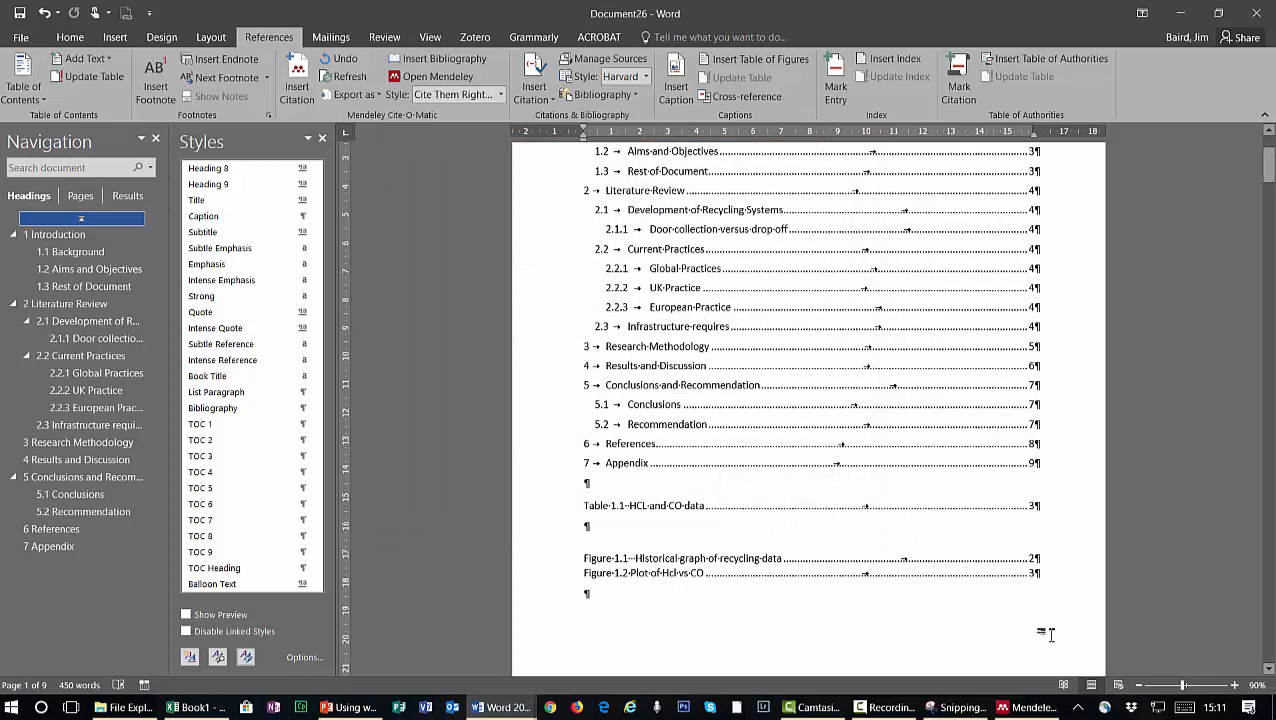
{"action": "left_click", "coordinate": [650, 268]}
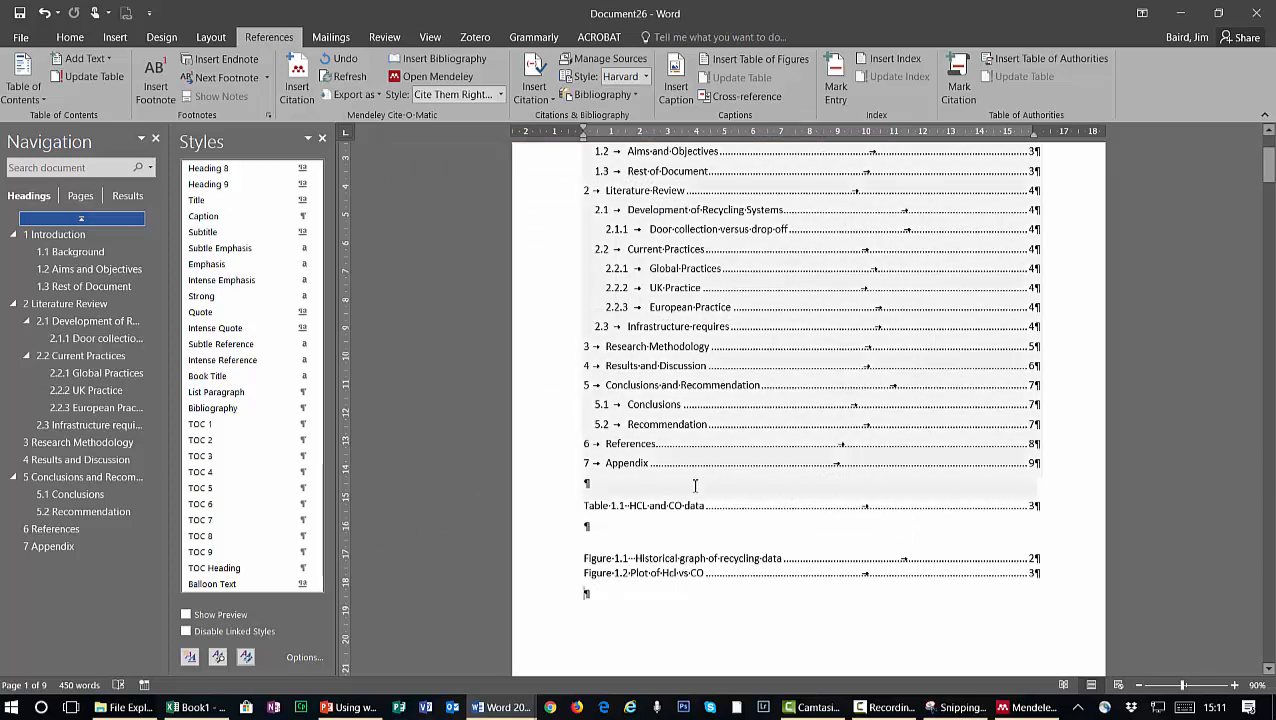